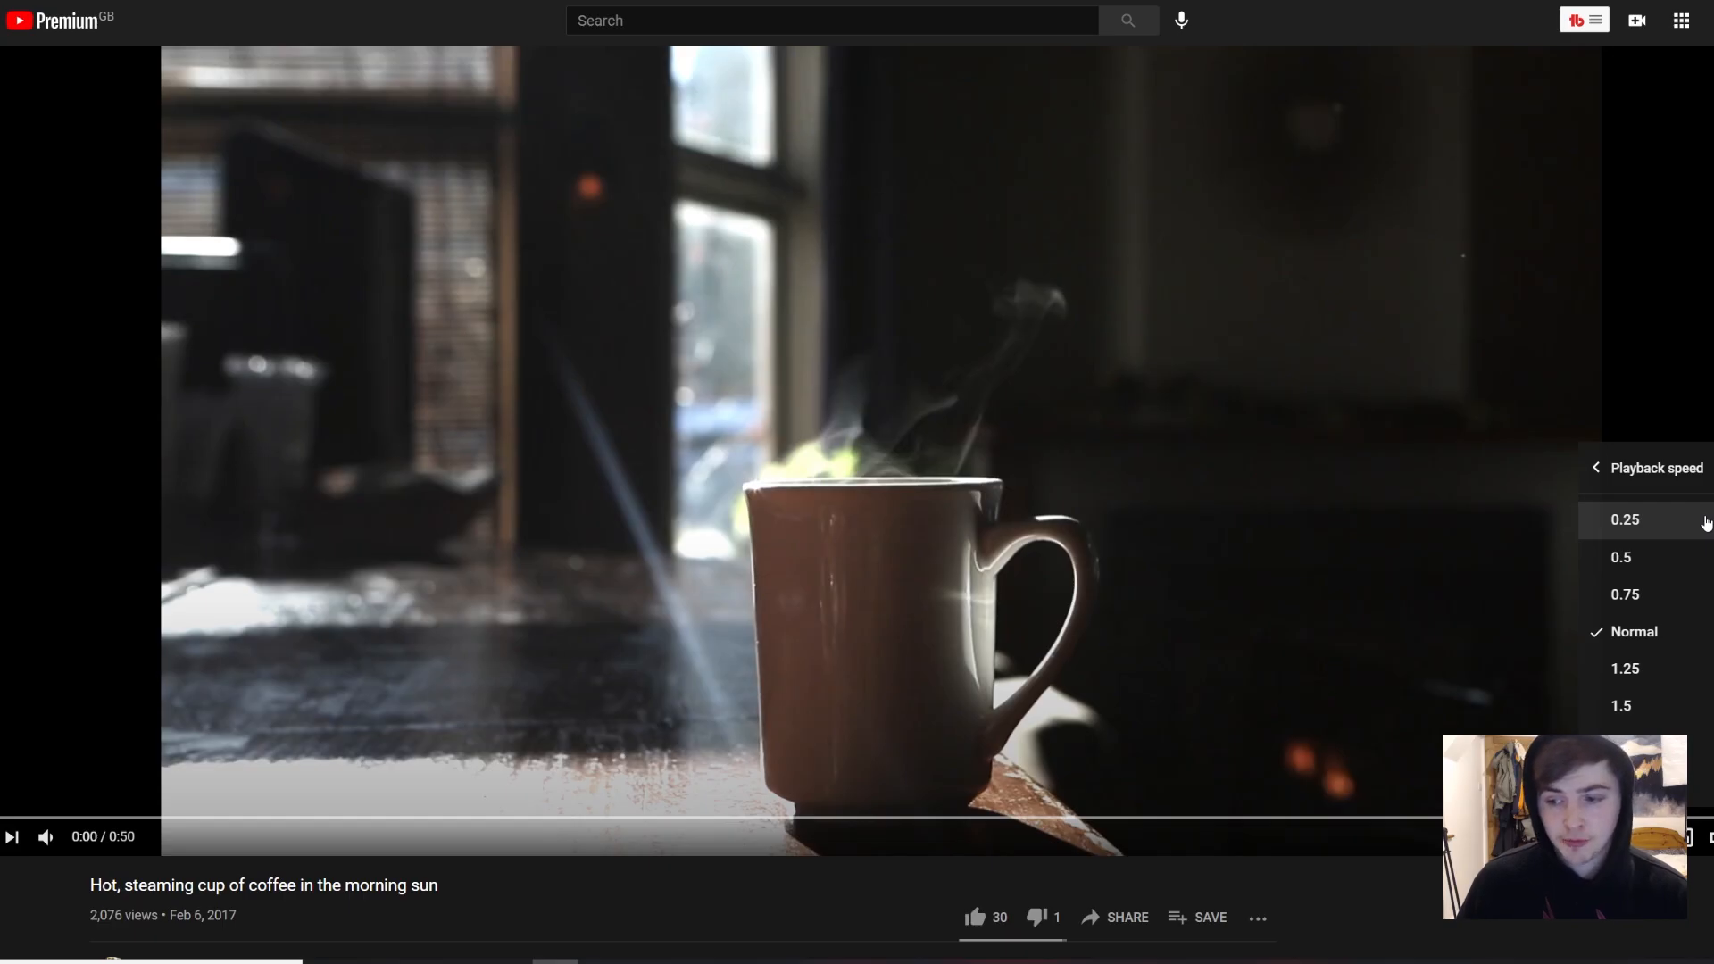
click(1703, 523)
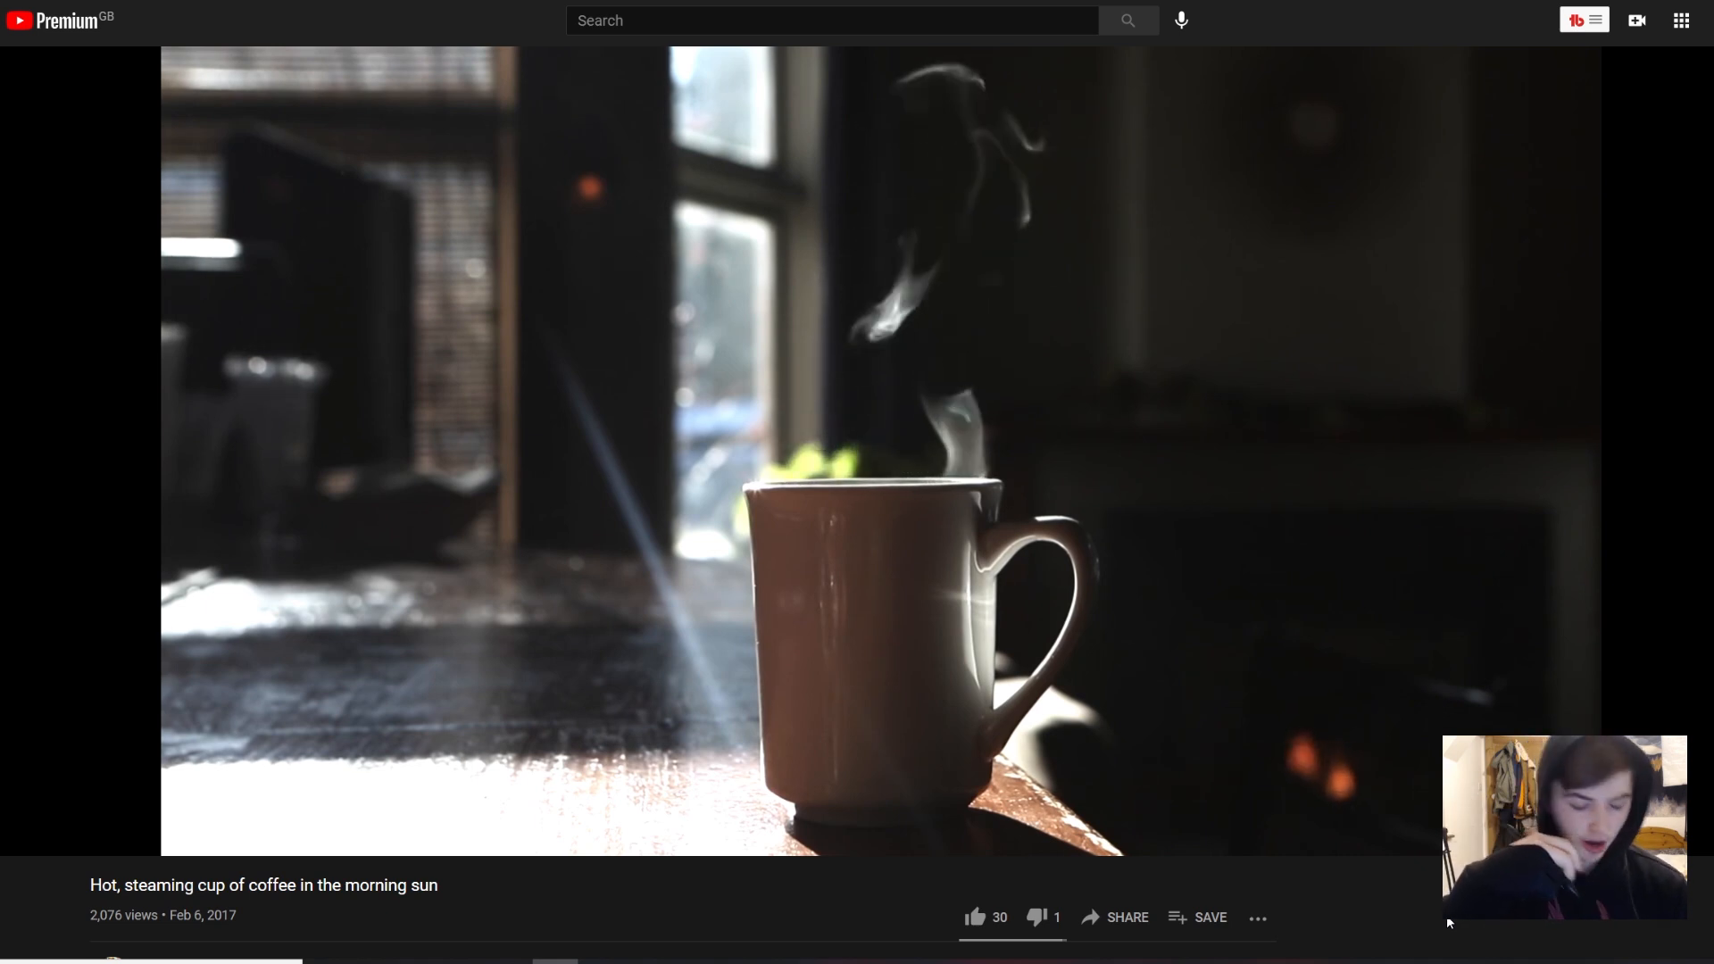
Step: Play the coffee-cup reference video and step back and forth around 0:02 to 0:03 to study how the steam rises
key(space)
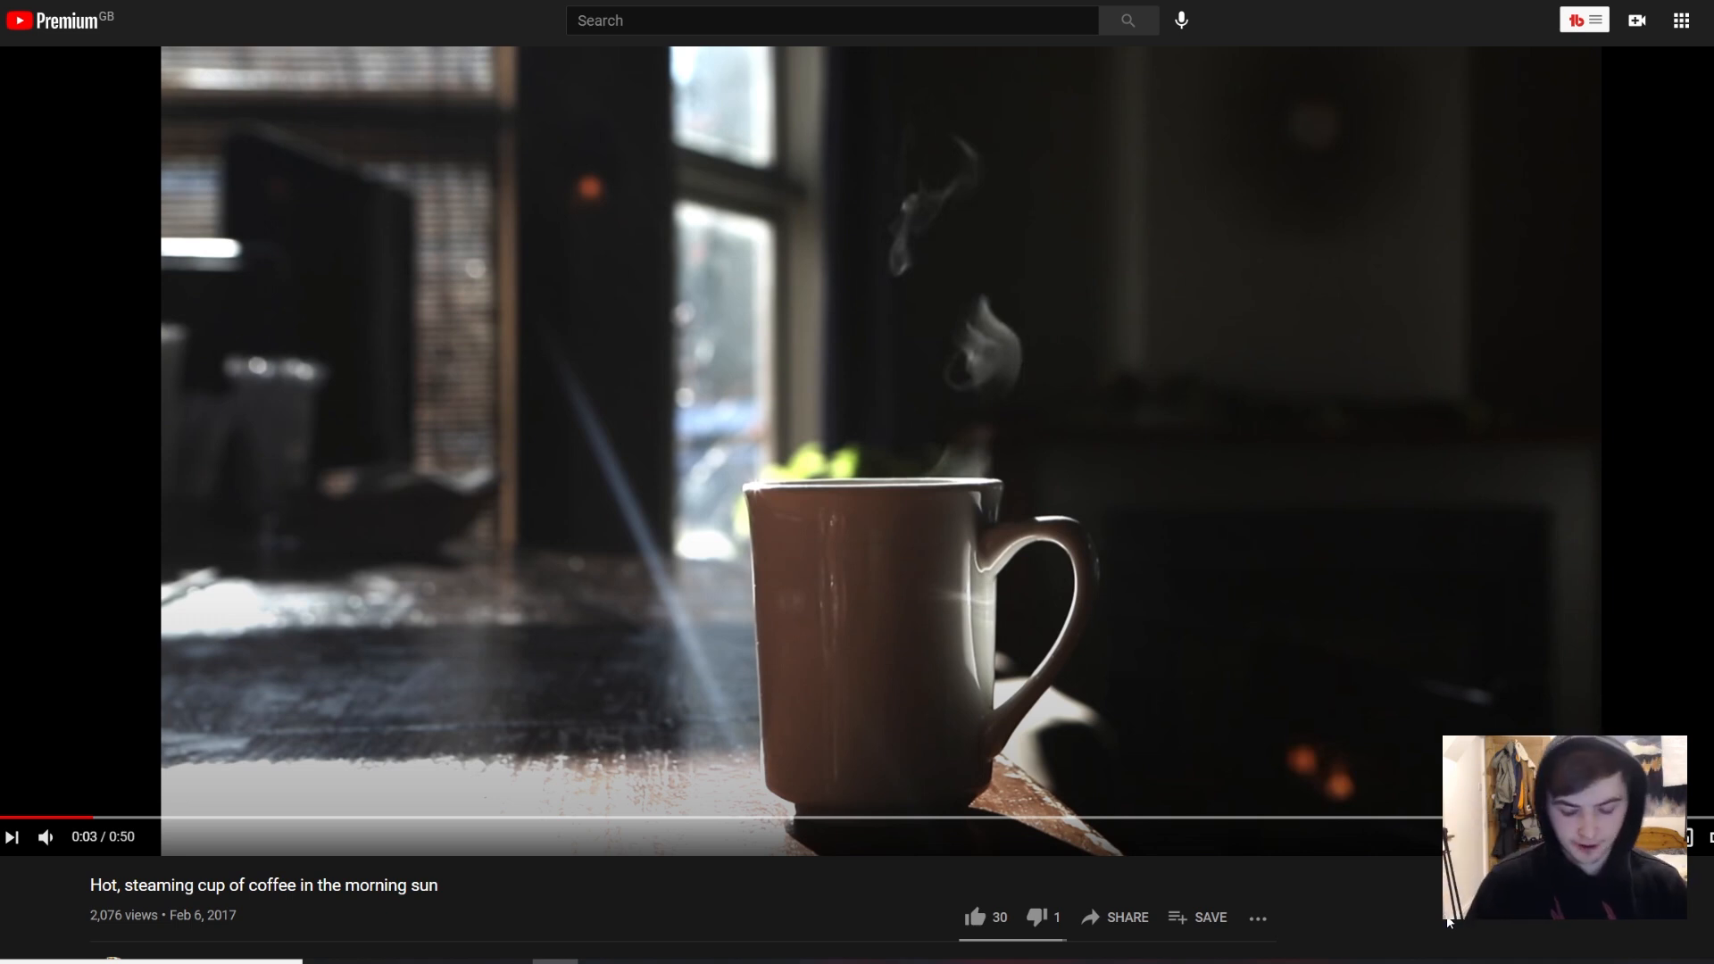
key(comma)
key(comma)
key(comma)
key(k)
key(k)
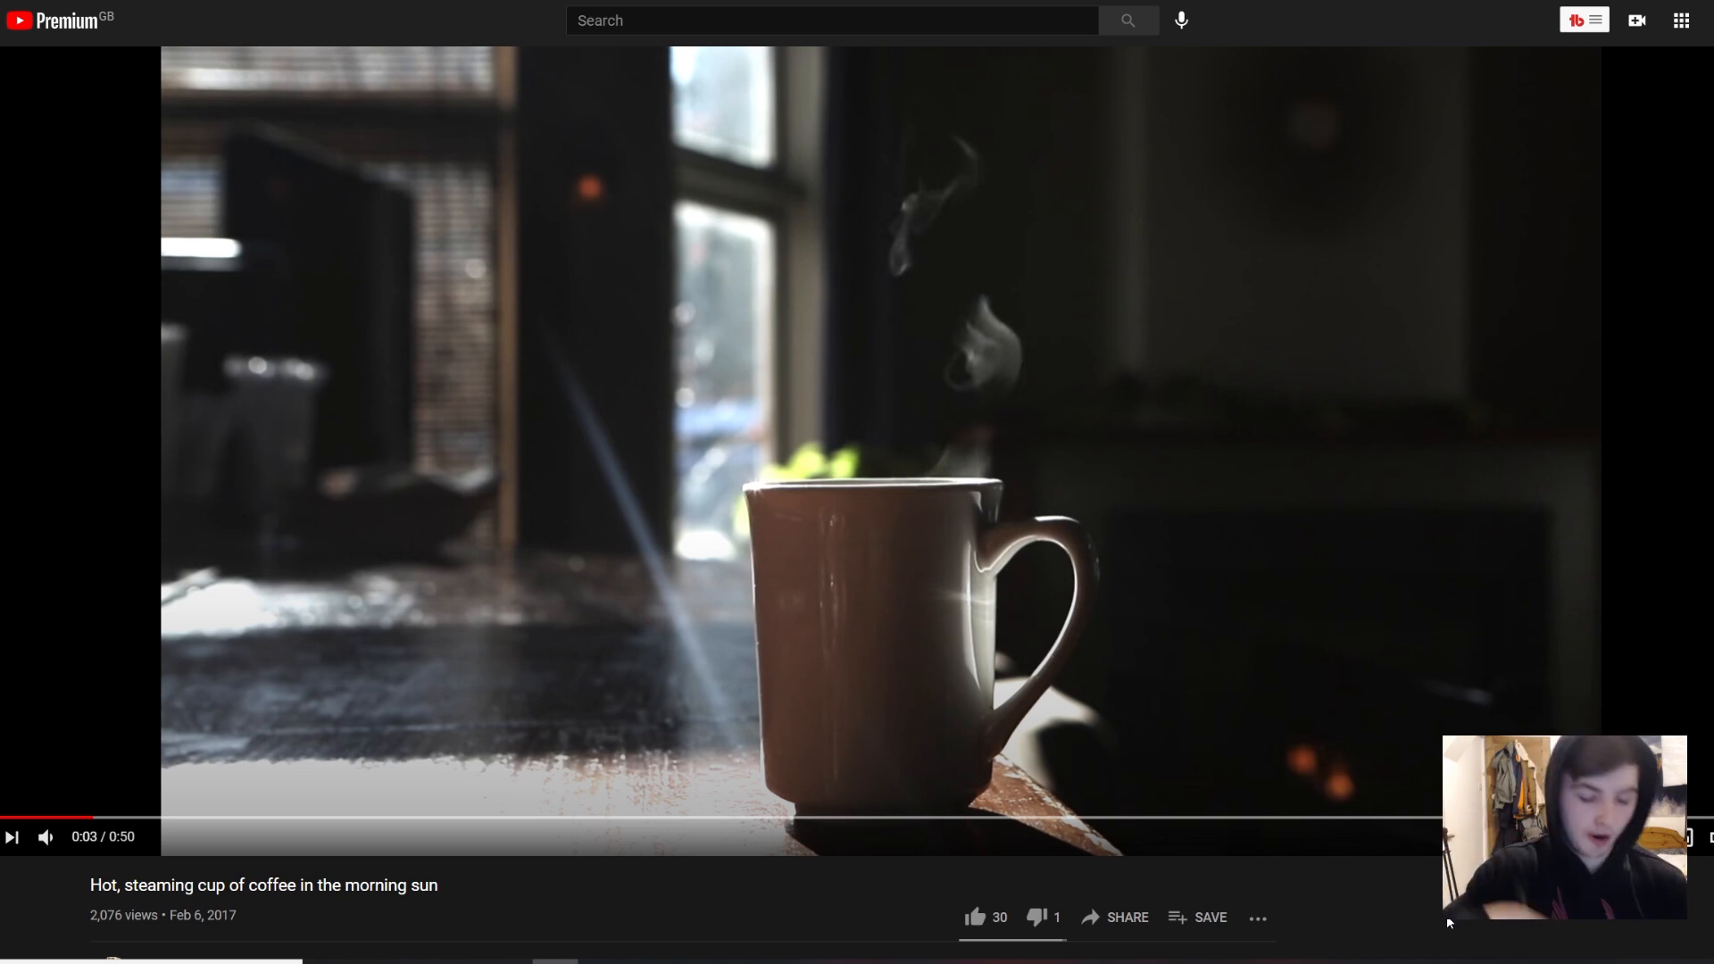
key(Left)
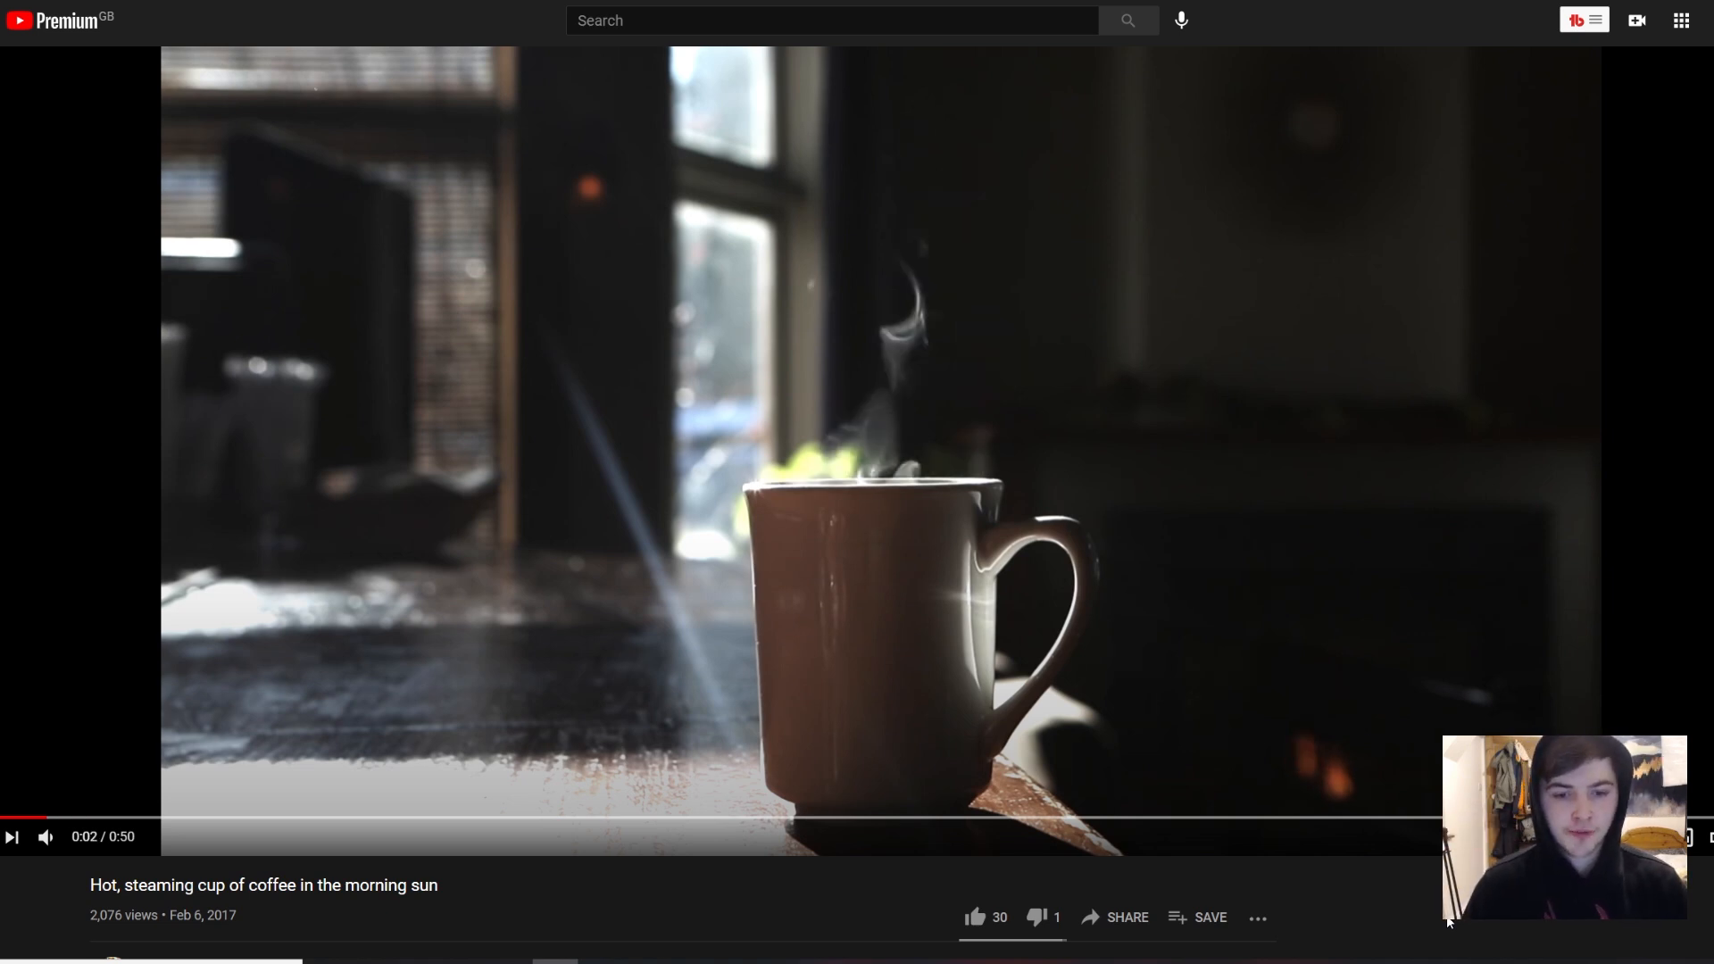
key(space)
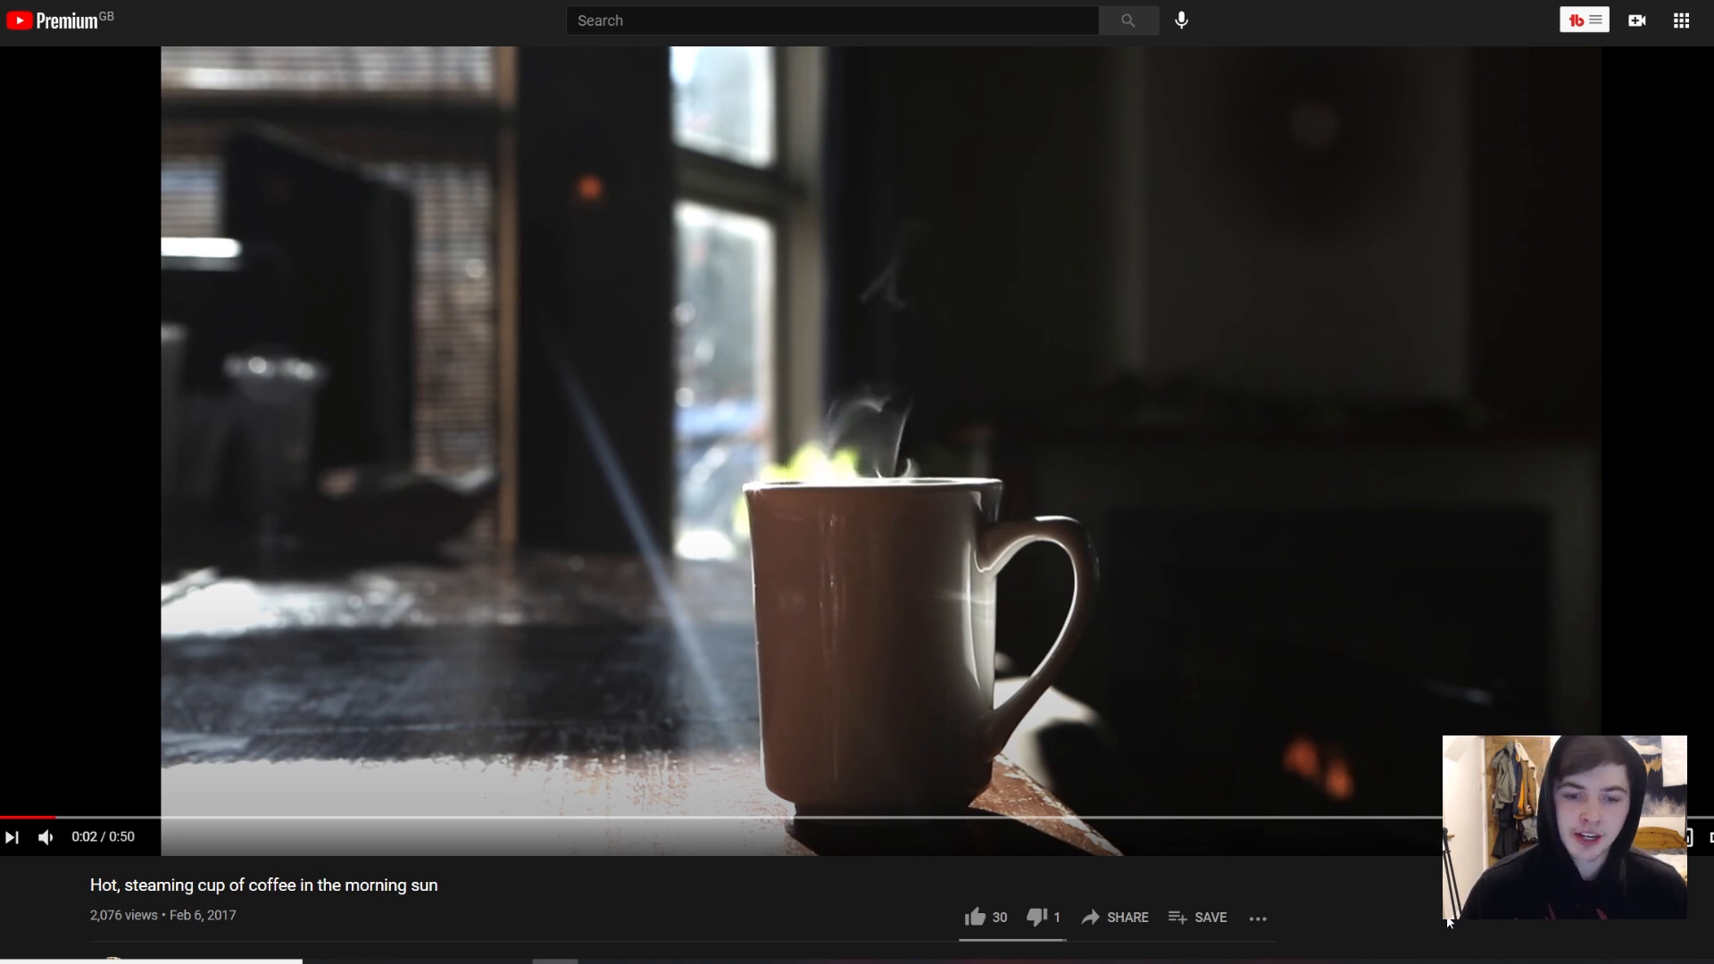
key(space)
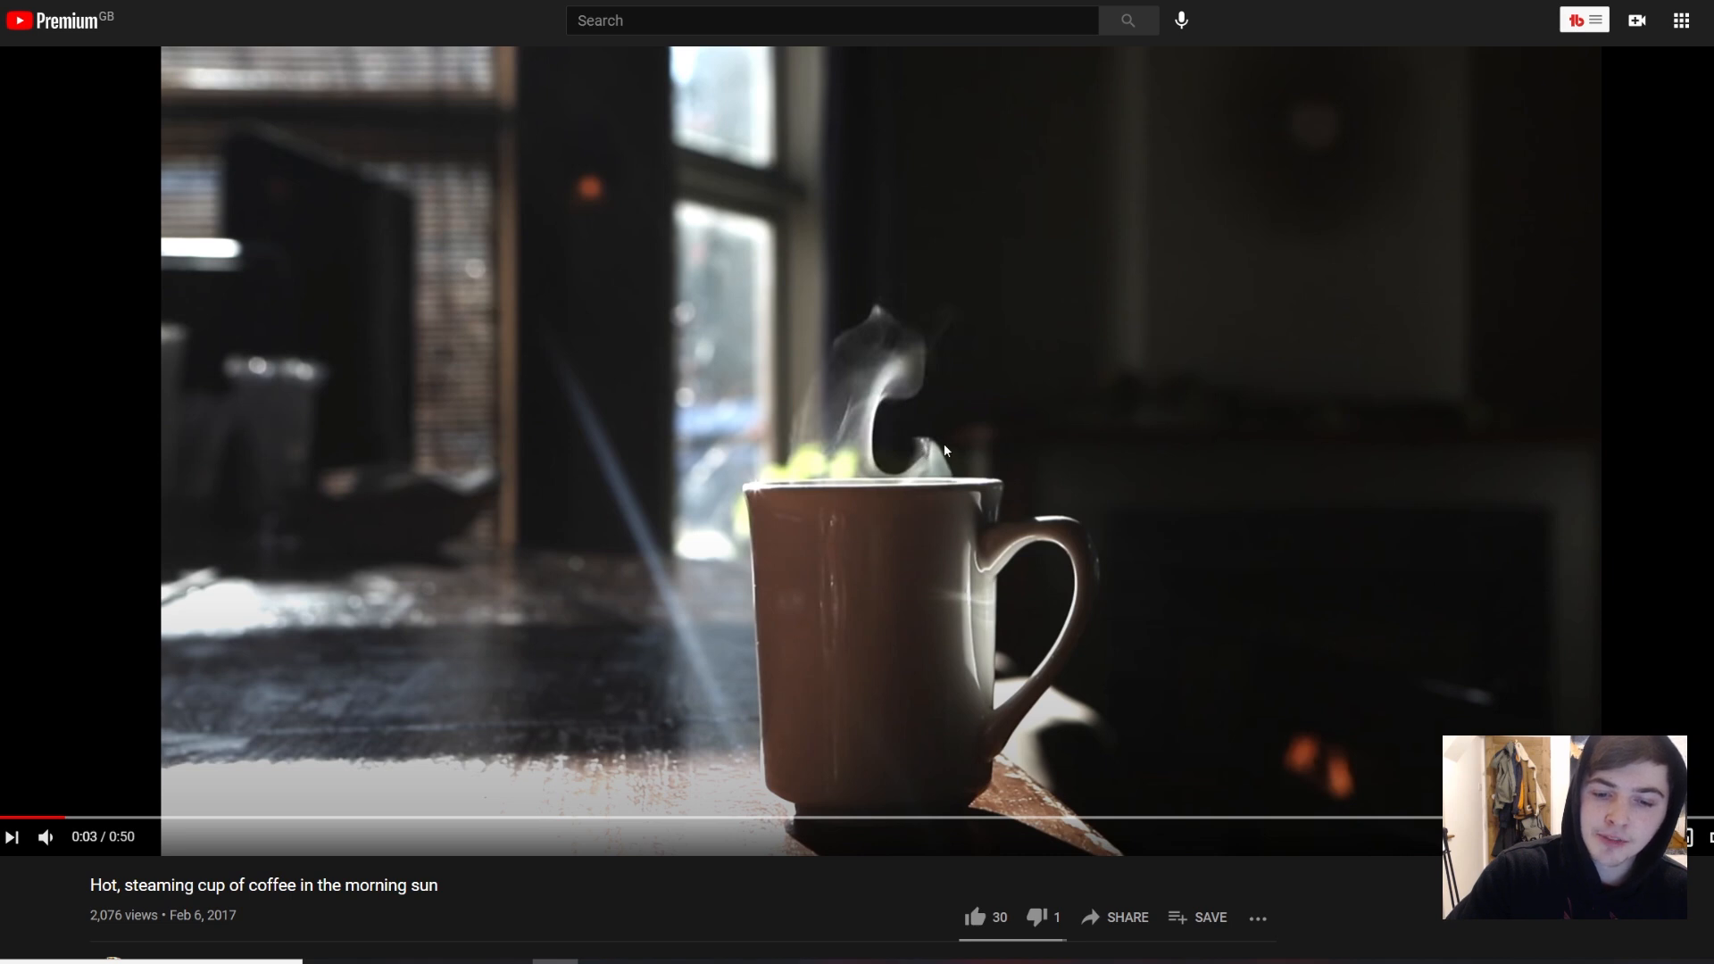
Step: Sketch two steam shapes side by side on frame 2, a short curling one and a taller one with a hooked tip
drag(846, 454, 710, 278)
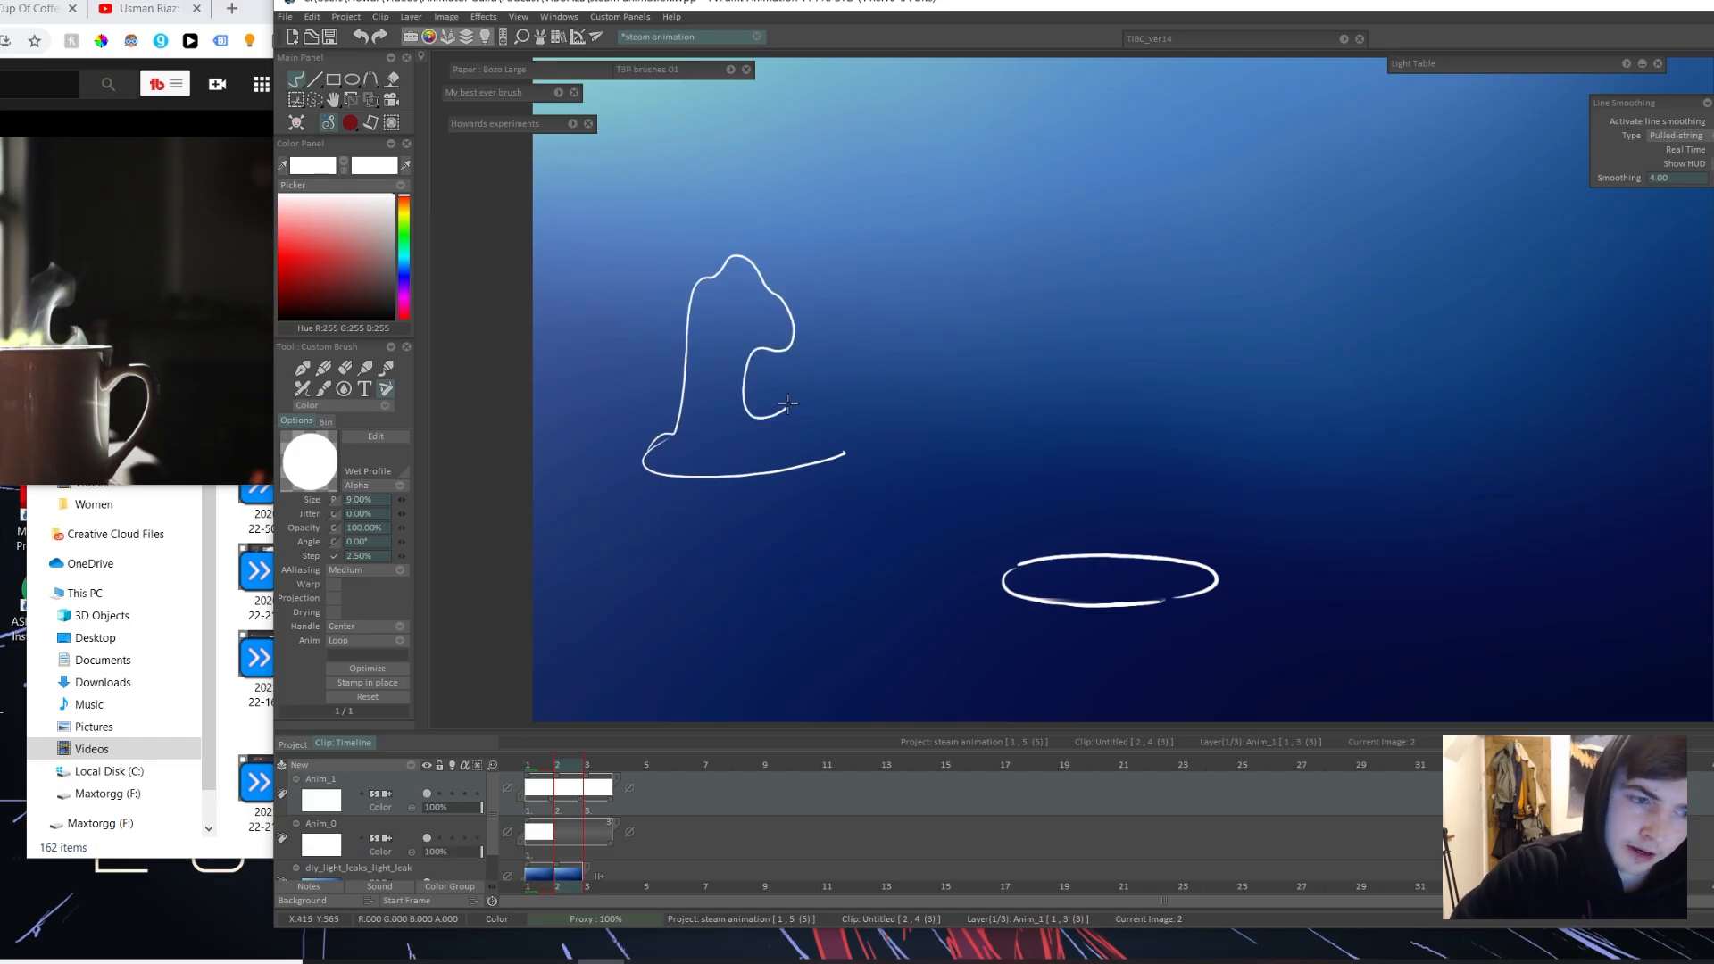
drag(788, 404, 836, 450)
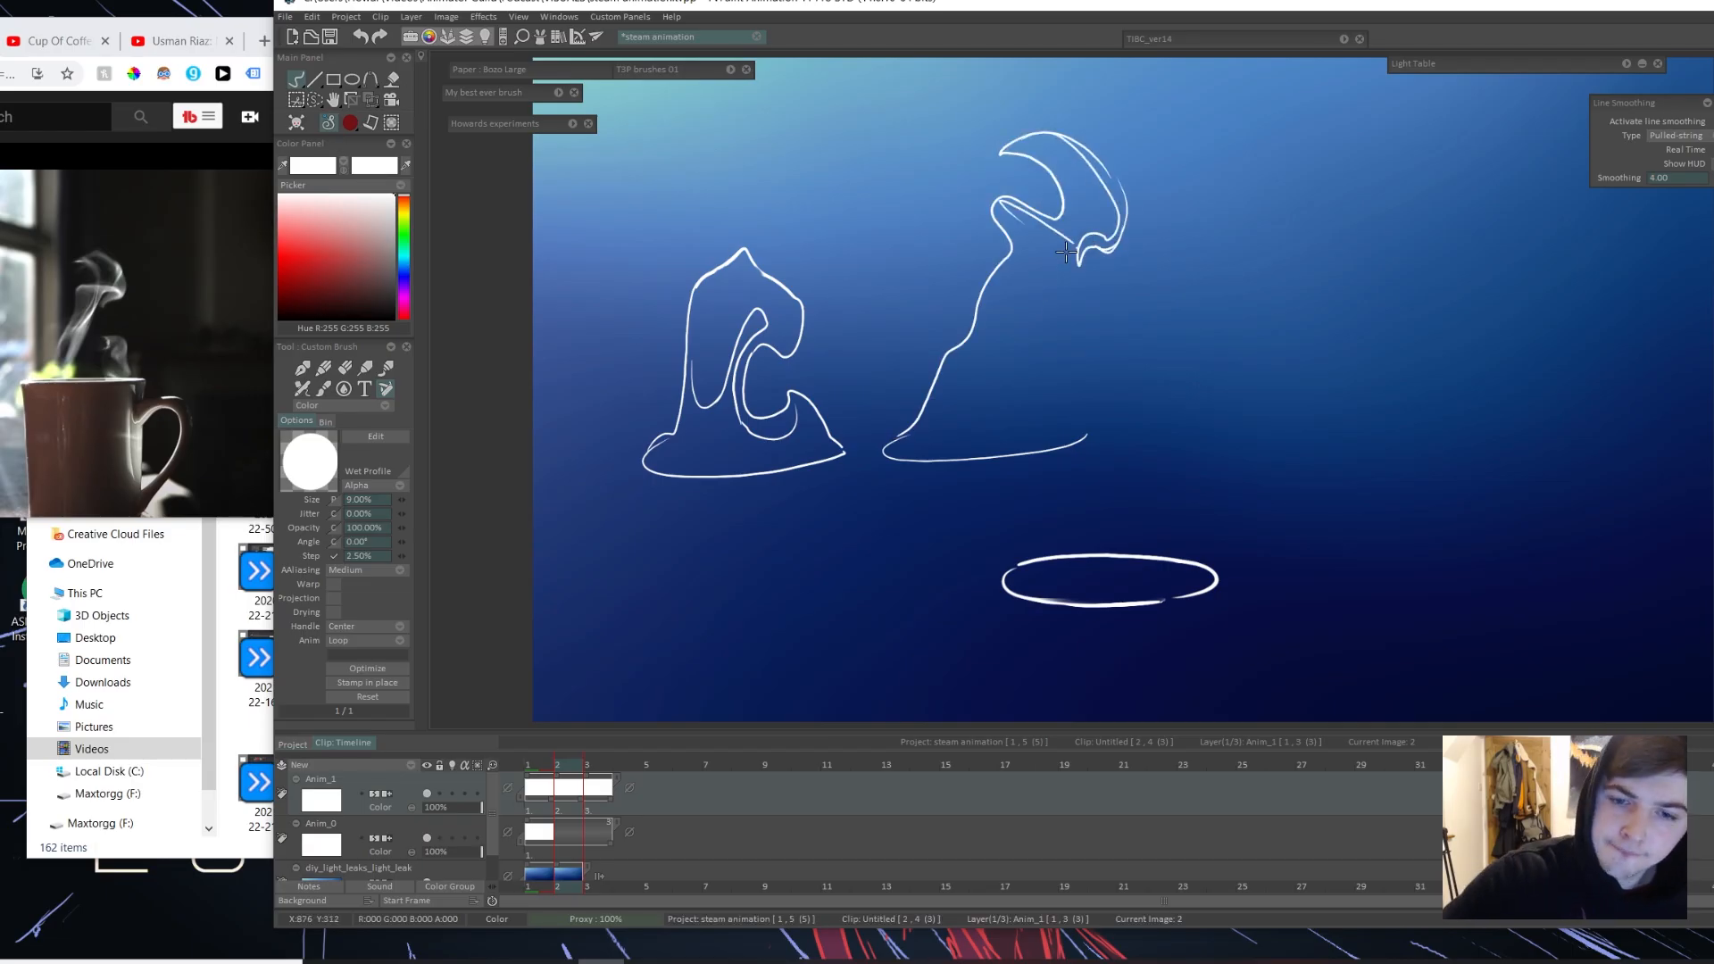
drag(1064, 253, 971, 455)
drag(1048, 354, 1006, 431)
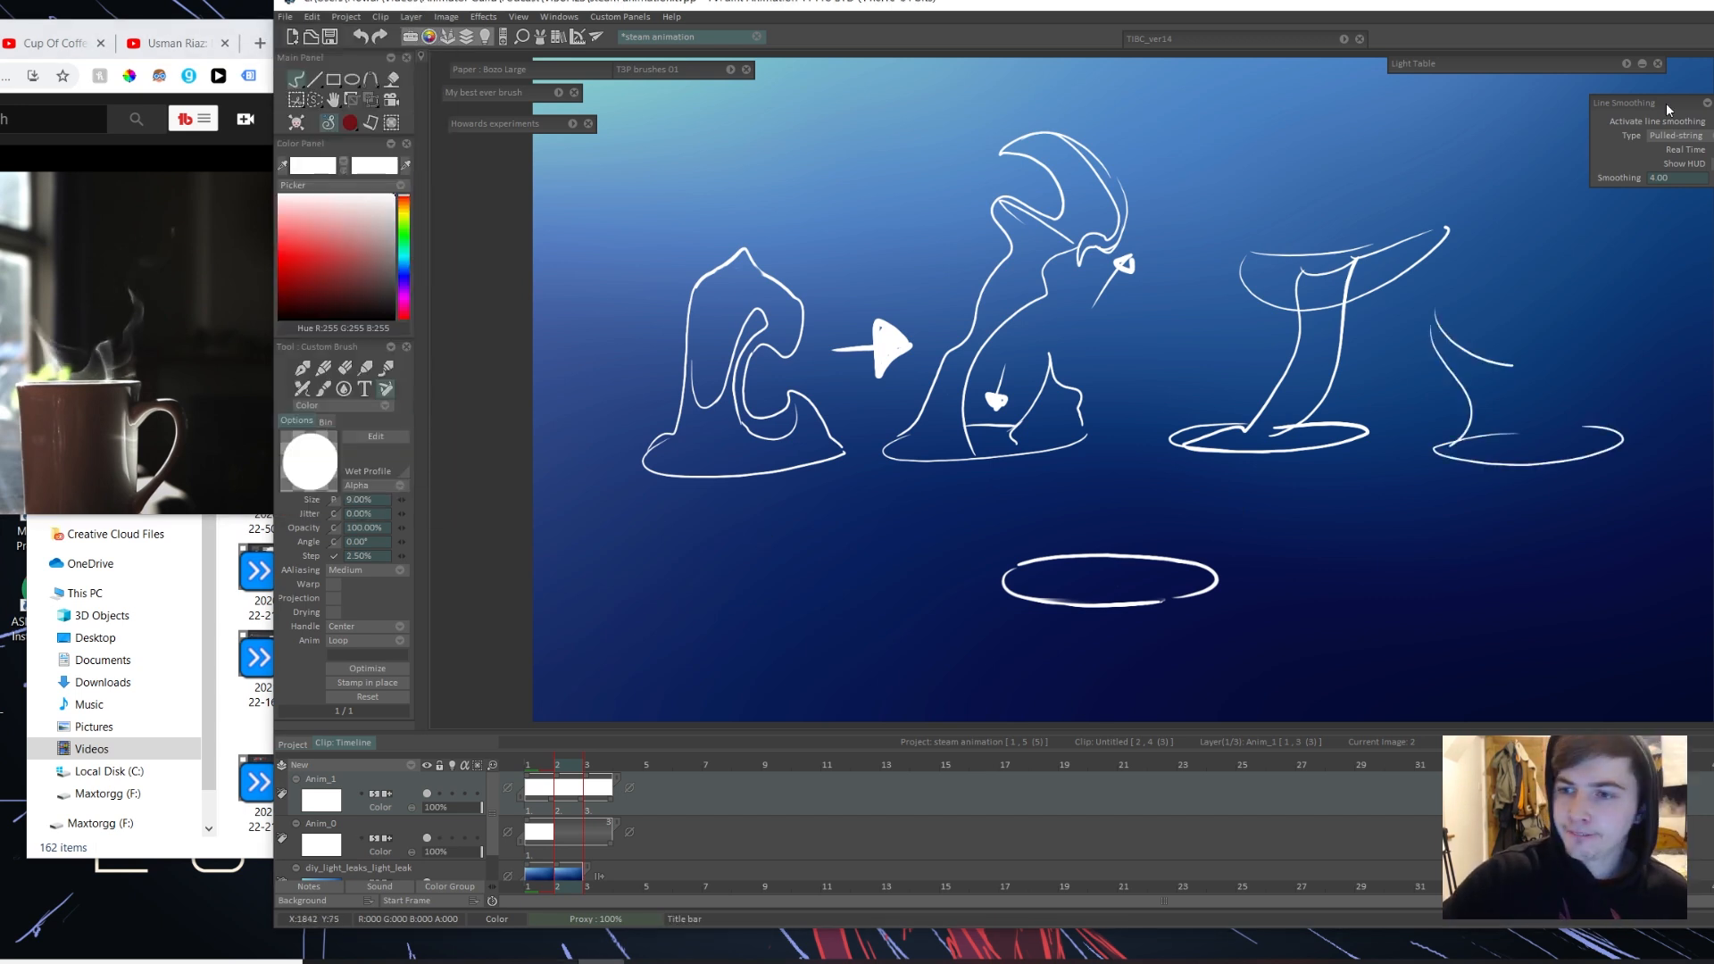
Step: Sketch a tall twisting steam shape that flares at its tip, rising from the rightmost elliptical base on frame 2
drag(1624, 134, 1517, 366)
drag(1705, 133, 1557, 428)
drag(1602, 330, 1531, 437)
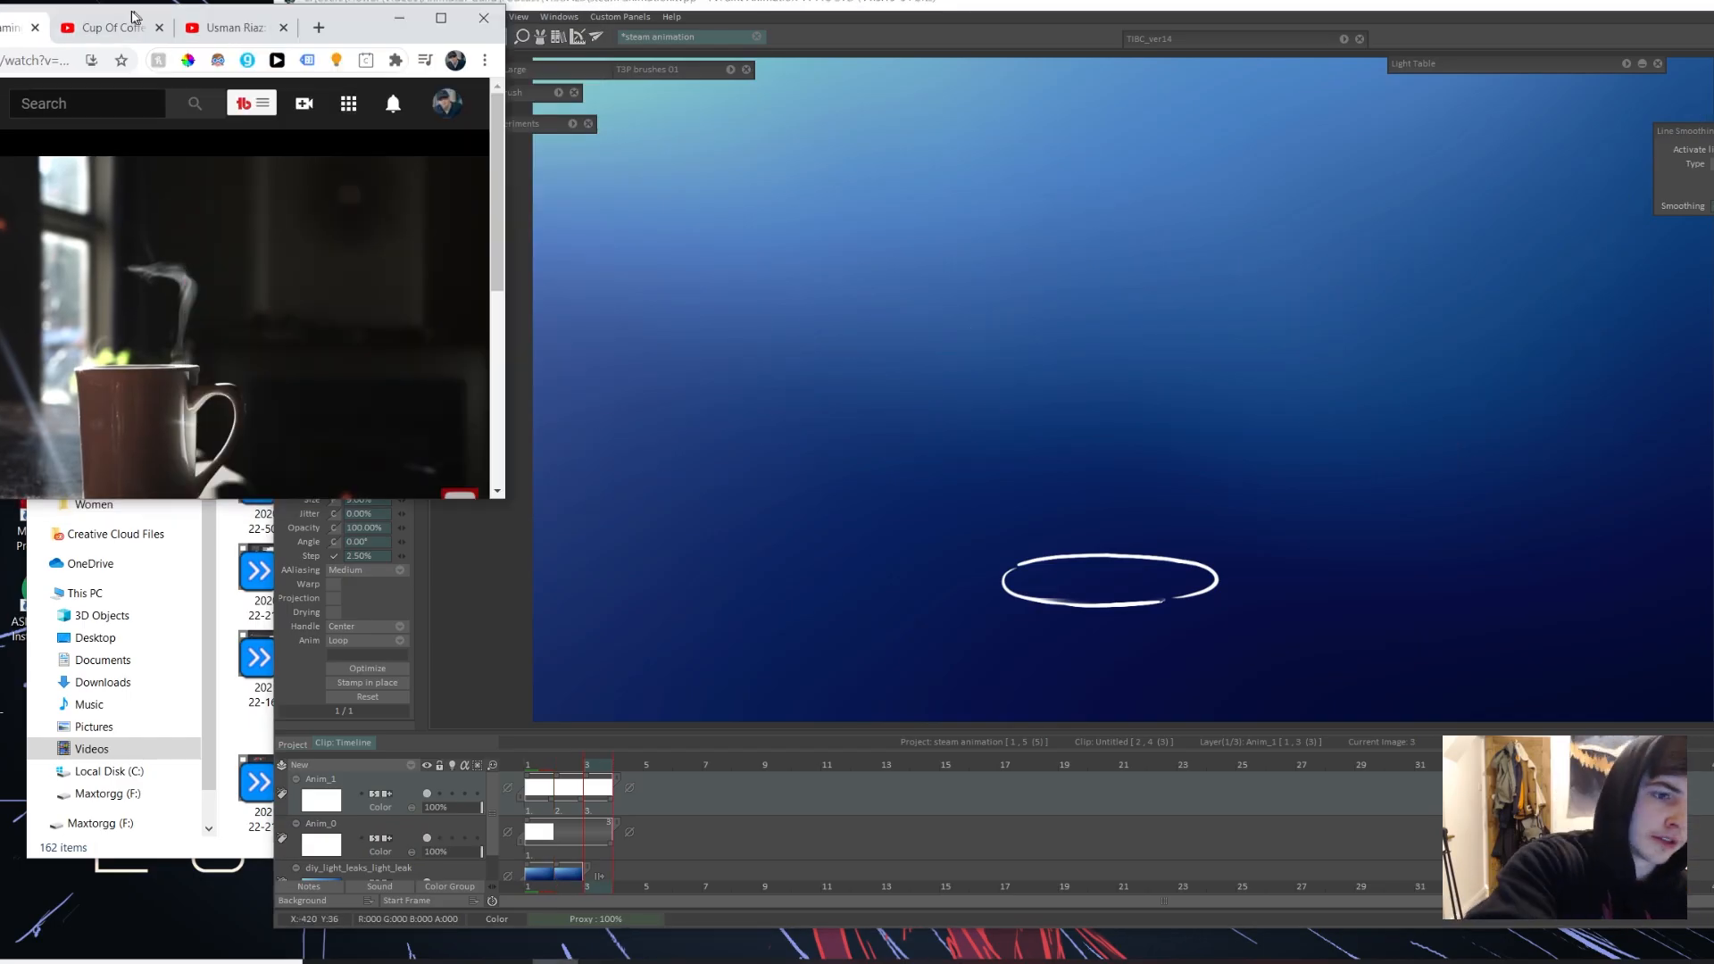
Step: Sketch steam shapes in the left and middle of the canvas, redrawing the base stroke of the left one
drag(705, 407, 775, 406)
key(ctrl+z)
drag(616, 412, 775, 421)
drag(710, 405, 776, 428)
mouse_move(588, 422)
mouse_down()
mouse_move(695, 247)
mouse_move(769, 433)
mouse_up()
drag(559, 197, 680, 351)
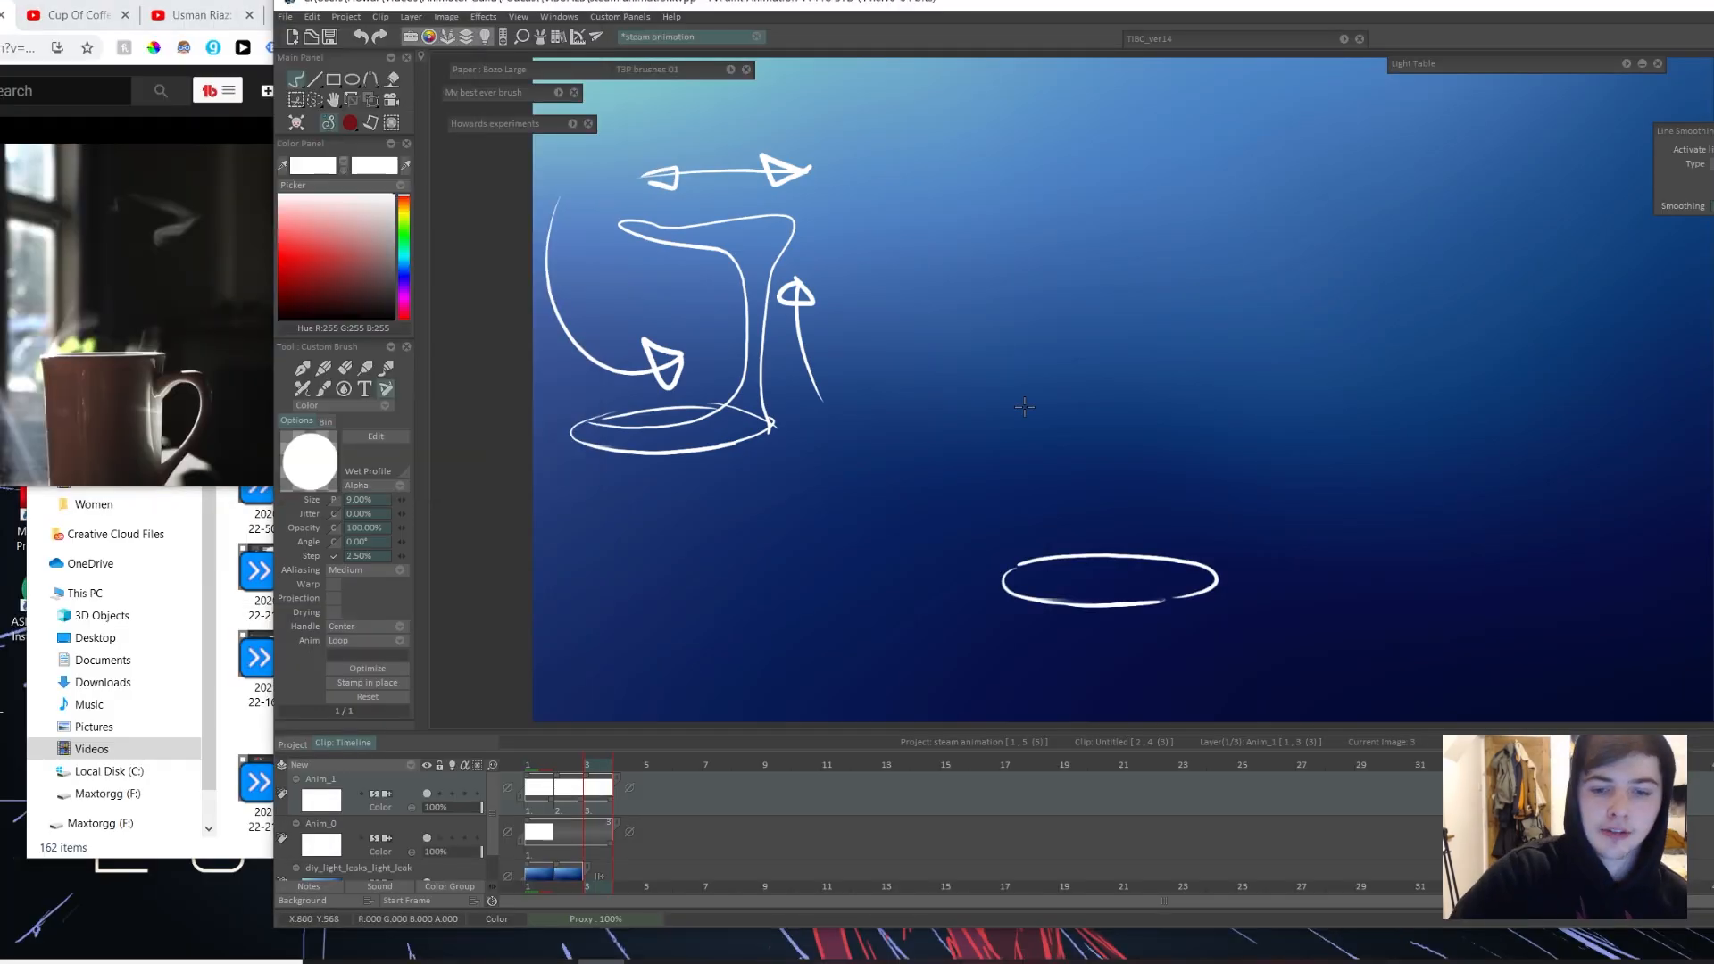
drag(990, 410, 1088, 416)
drag(1089, 195, 980, 119)
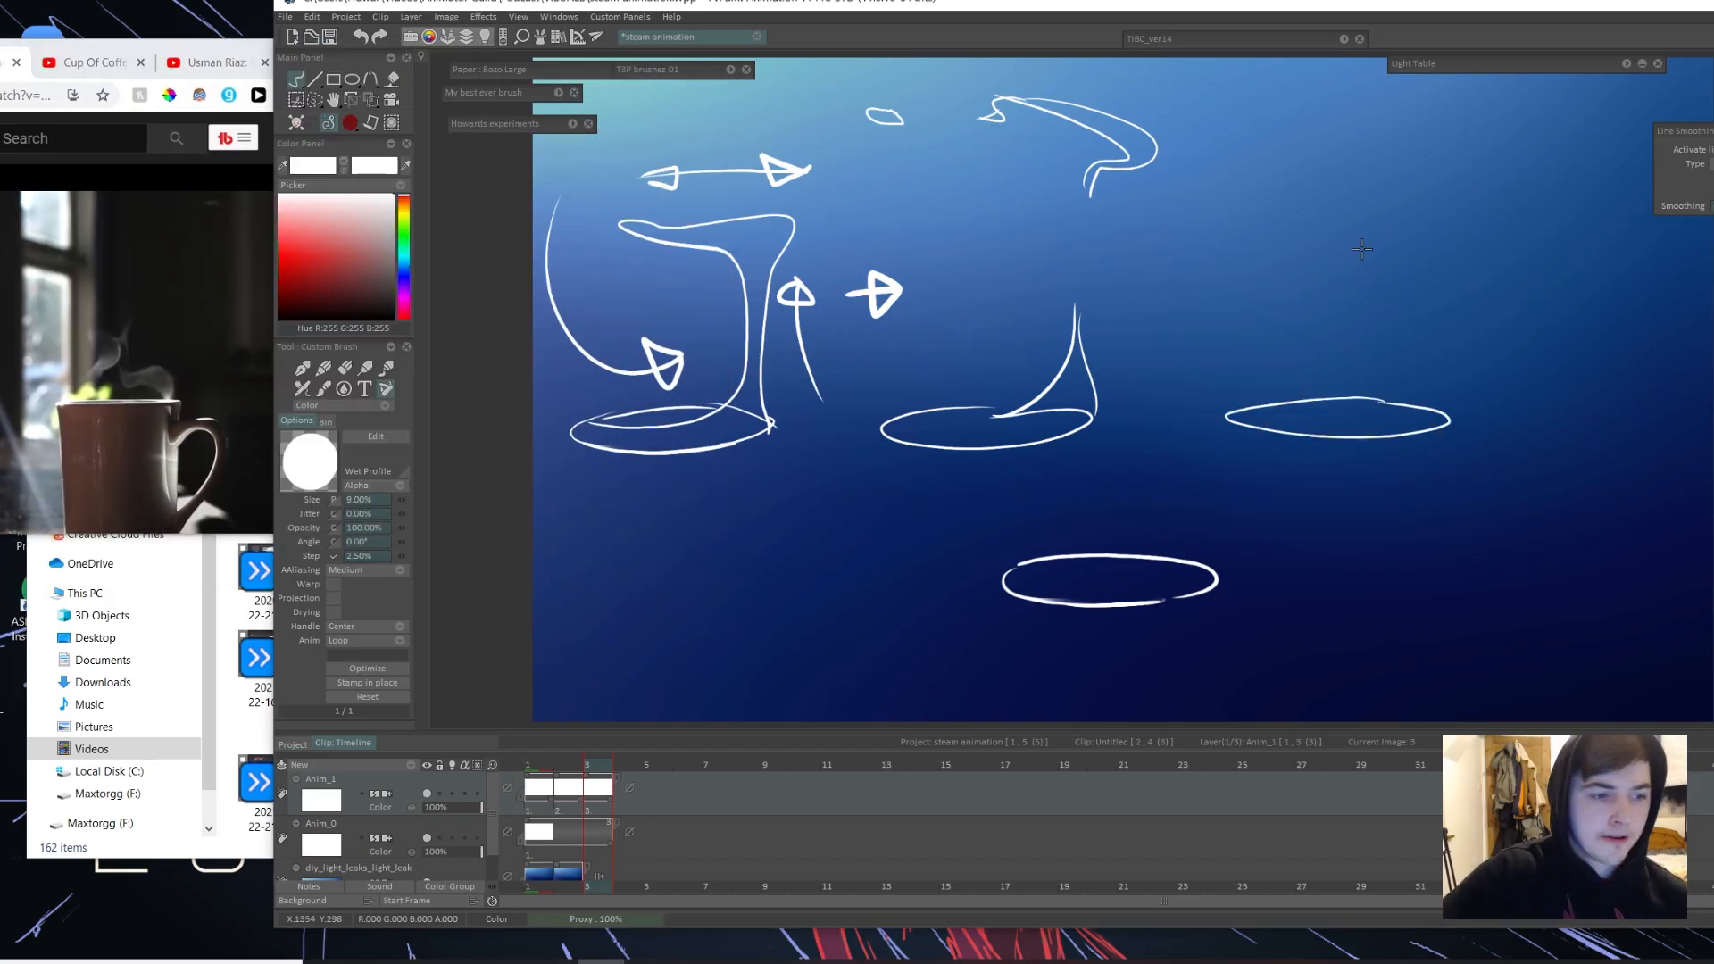
Step: Sketch another steam shape on the right of the canvas, consulting the reference video and reworking the strokes at its base
drag(1441, 388, 1331, 288)
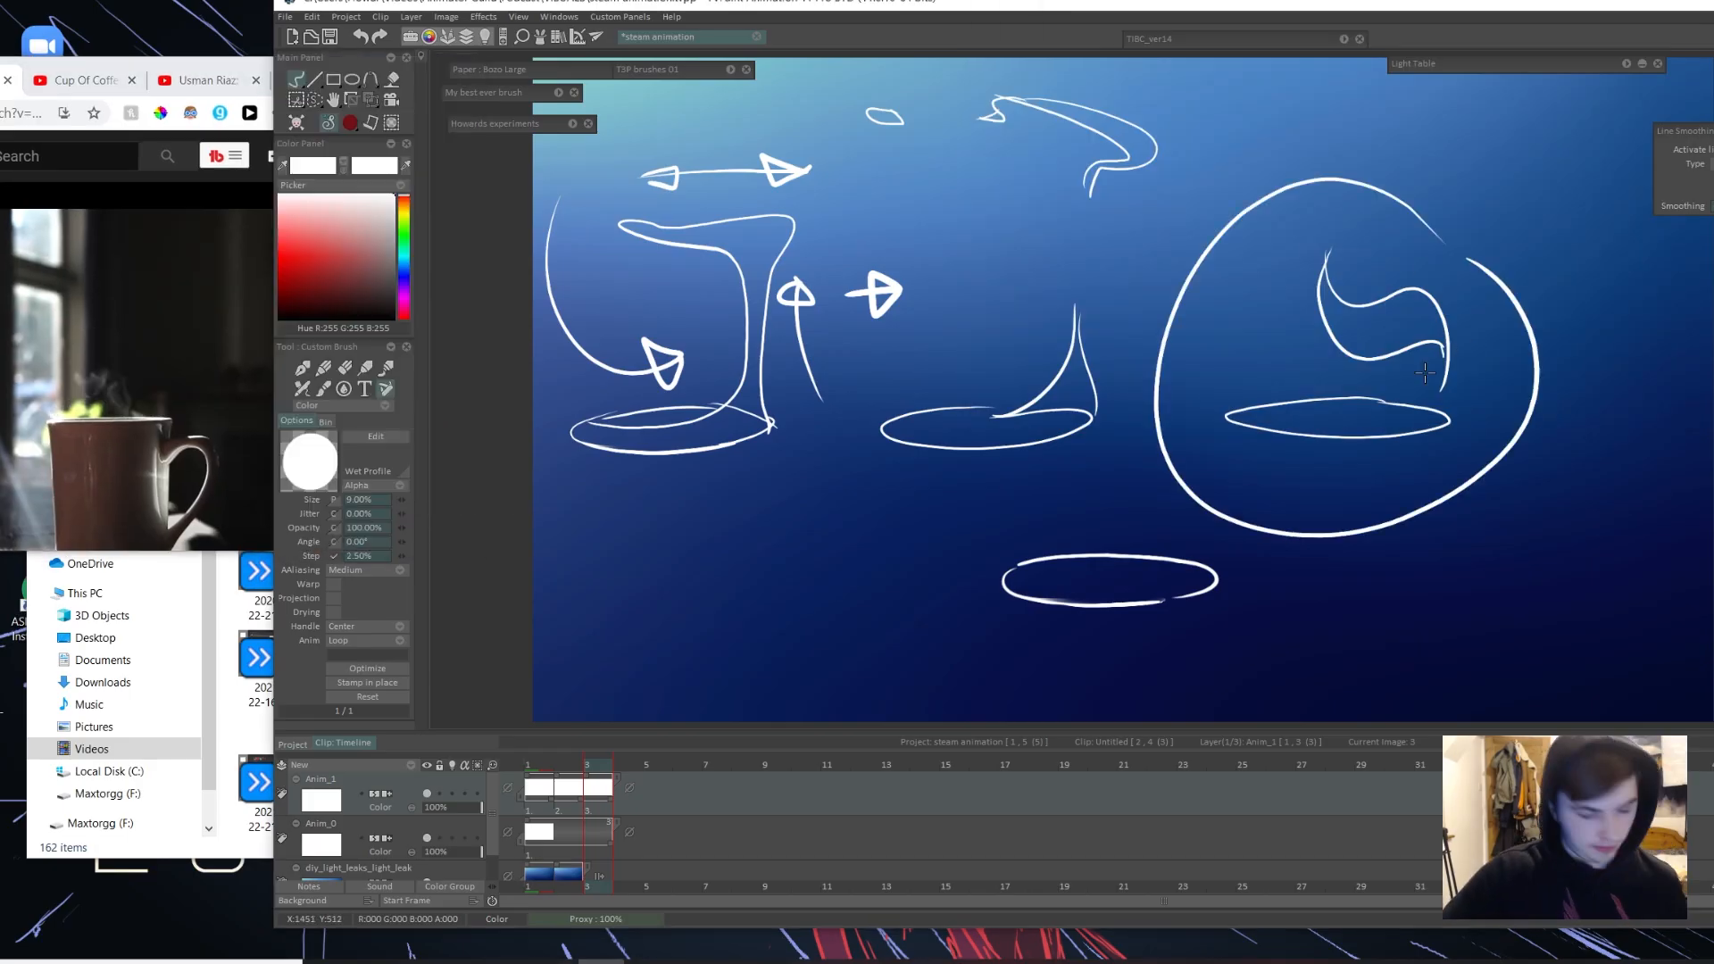
drag(1474, 342, 1379, 344)
mouse_move(1541, 411)
mouse_down()
mouse_move(1588, 411)
mouse_move(1517, 397)
mouse_up()
key(alt+Tab)
key(space)
key(alt+Tab)
key(ctrl+z)
drag(1638, 416, 1499, 400)
mouse_move(1468, 417)
mouse_down()
mouse_move(1600, 419)
mouse_move(1513, 398)
mouse_up()
key(ctrl+z)
key(ctrl+z)
drag(1491, 412, 1625, 395)
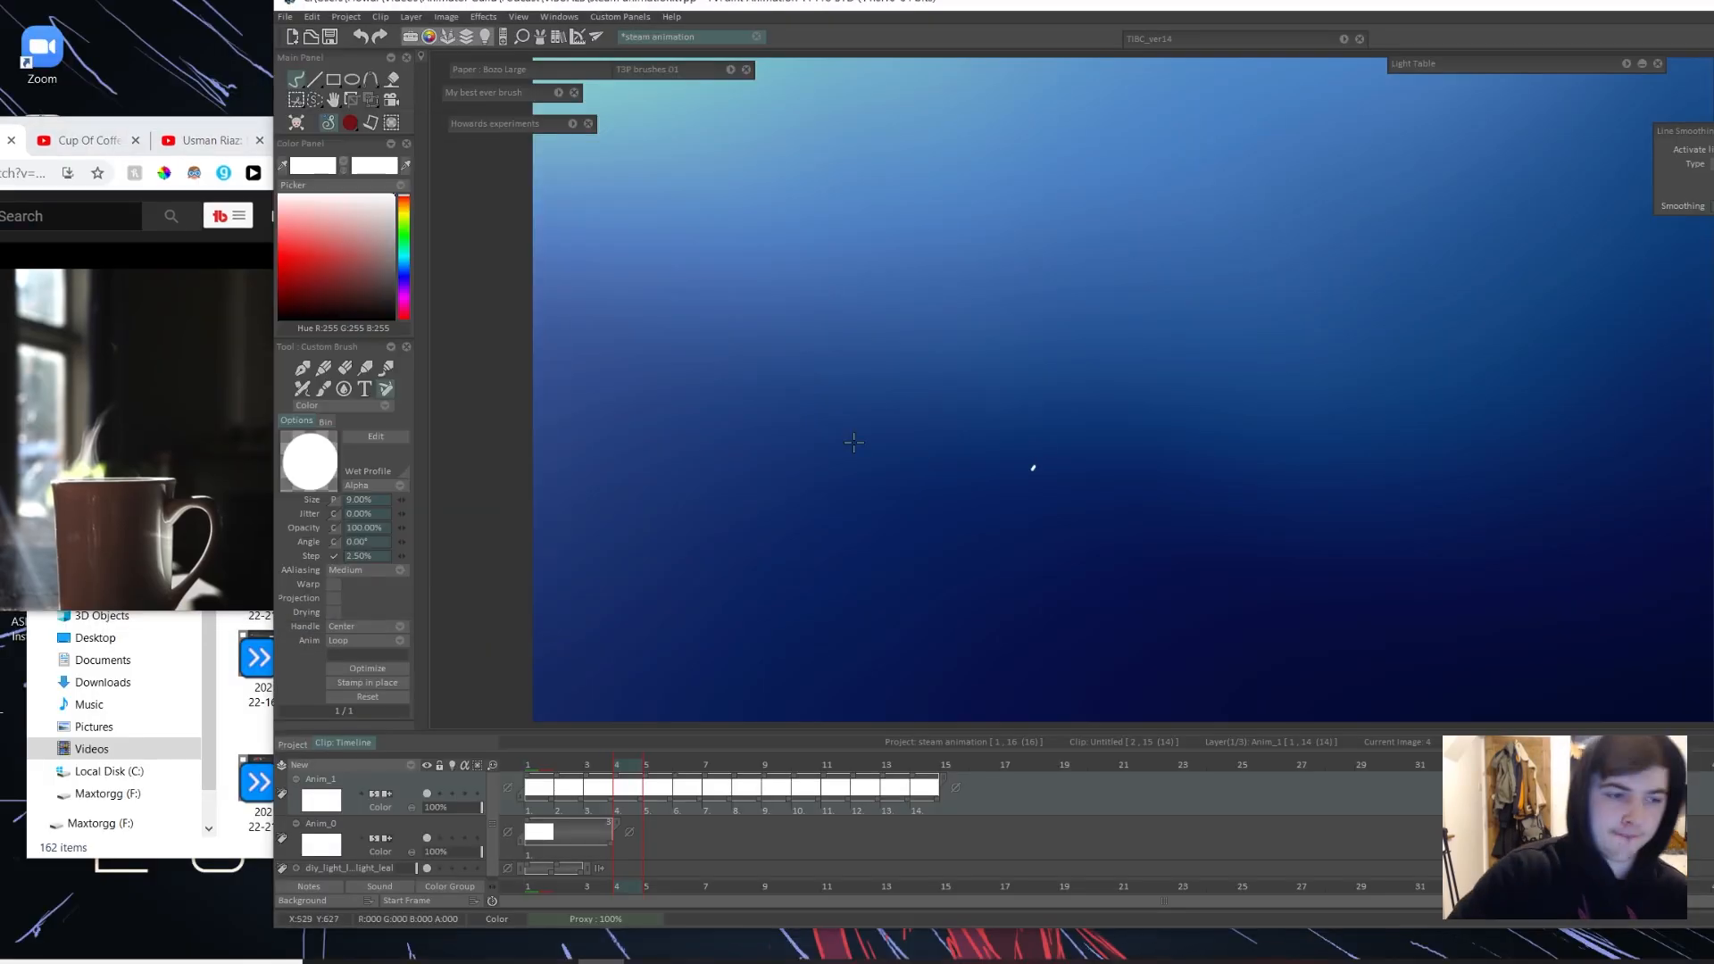
Step: Sketch a row of steam wisps on frame 4, each rising from its own flat elliptical cup rim
mouse_move(604, 451)
mouse_down()
mouse_move(872, 452)
mouse_move(692, 438)
mouse_up()
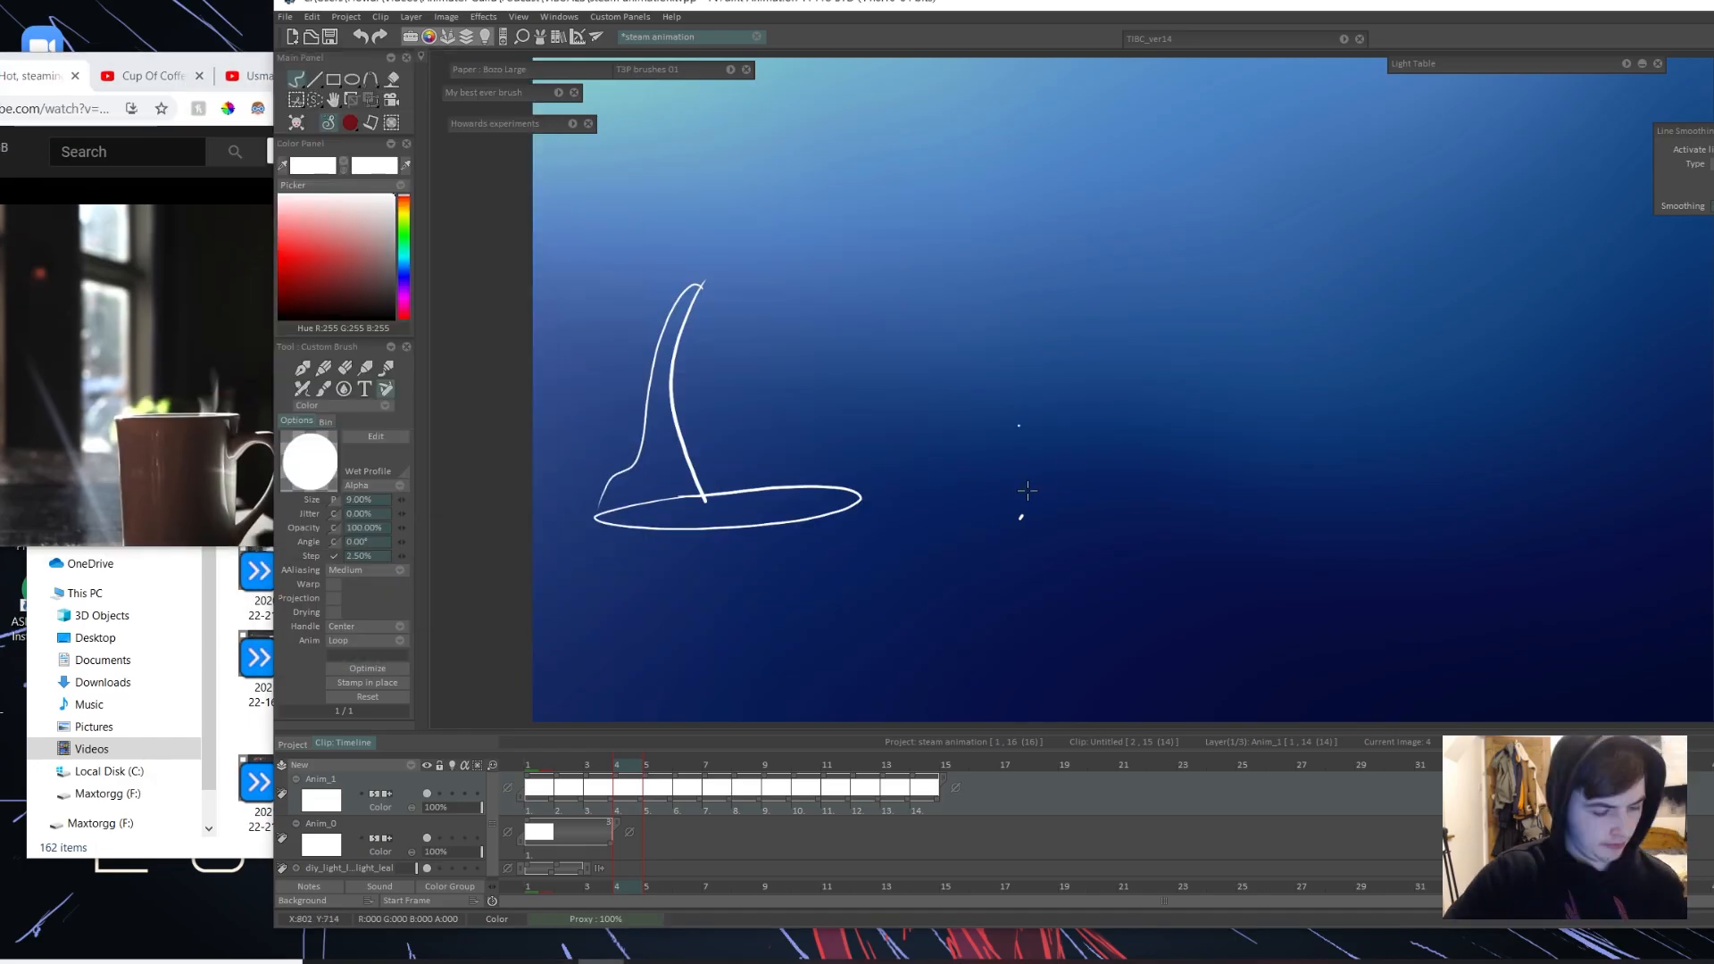
mouse_move(1098, 447)
mouse_down()
mouse_move(1160, 444)
mouse_move(1179, 410)
mouse_move(1080, 449)
mouse_up()
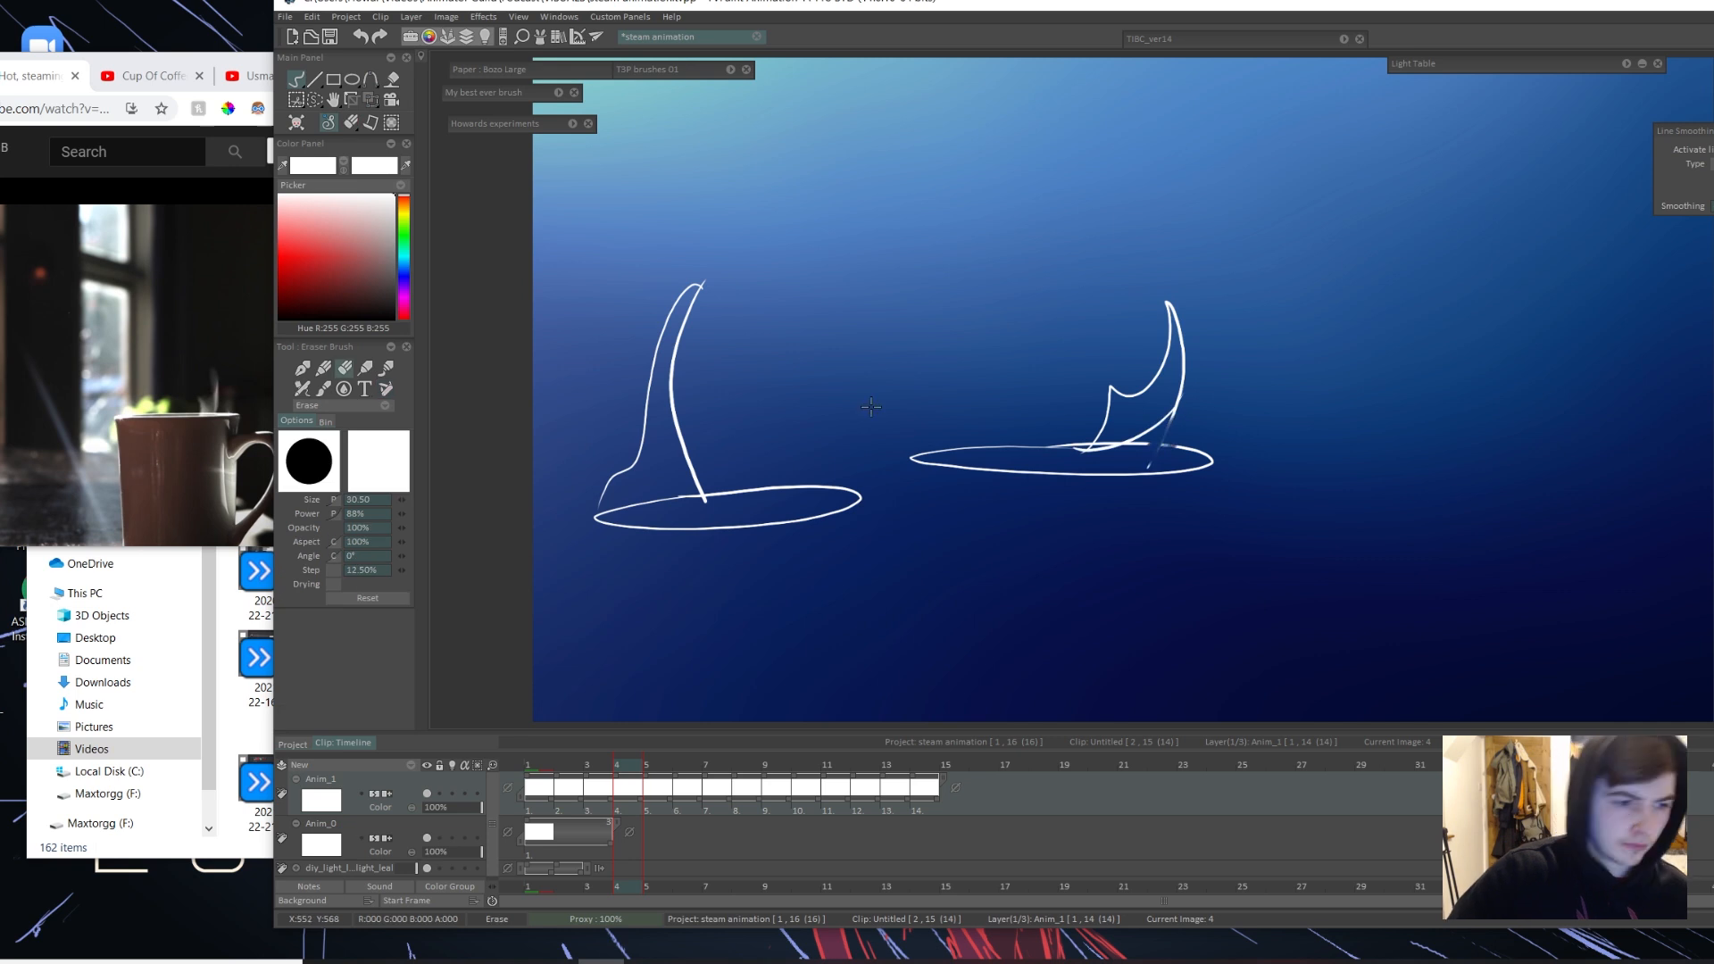
drag(1446, 450, 1537, 444)
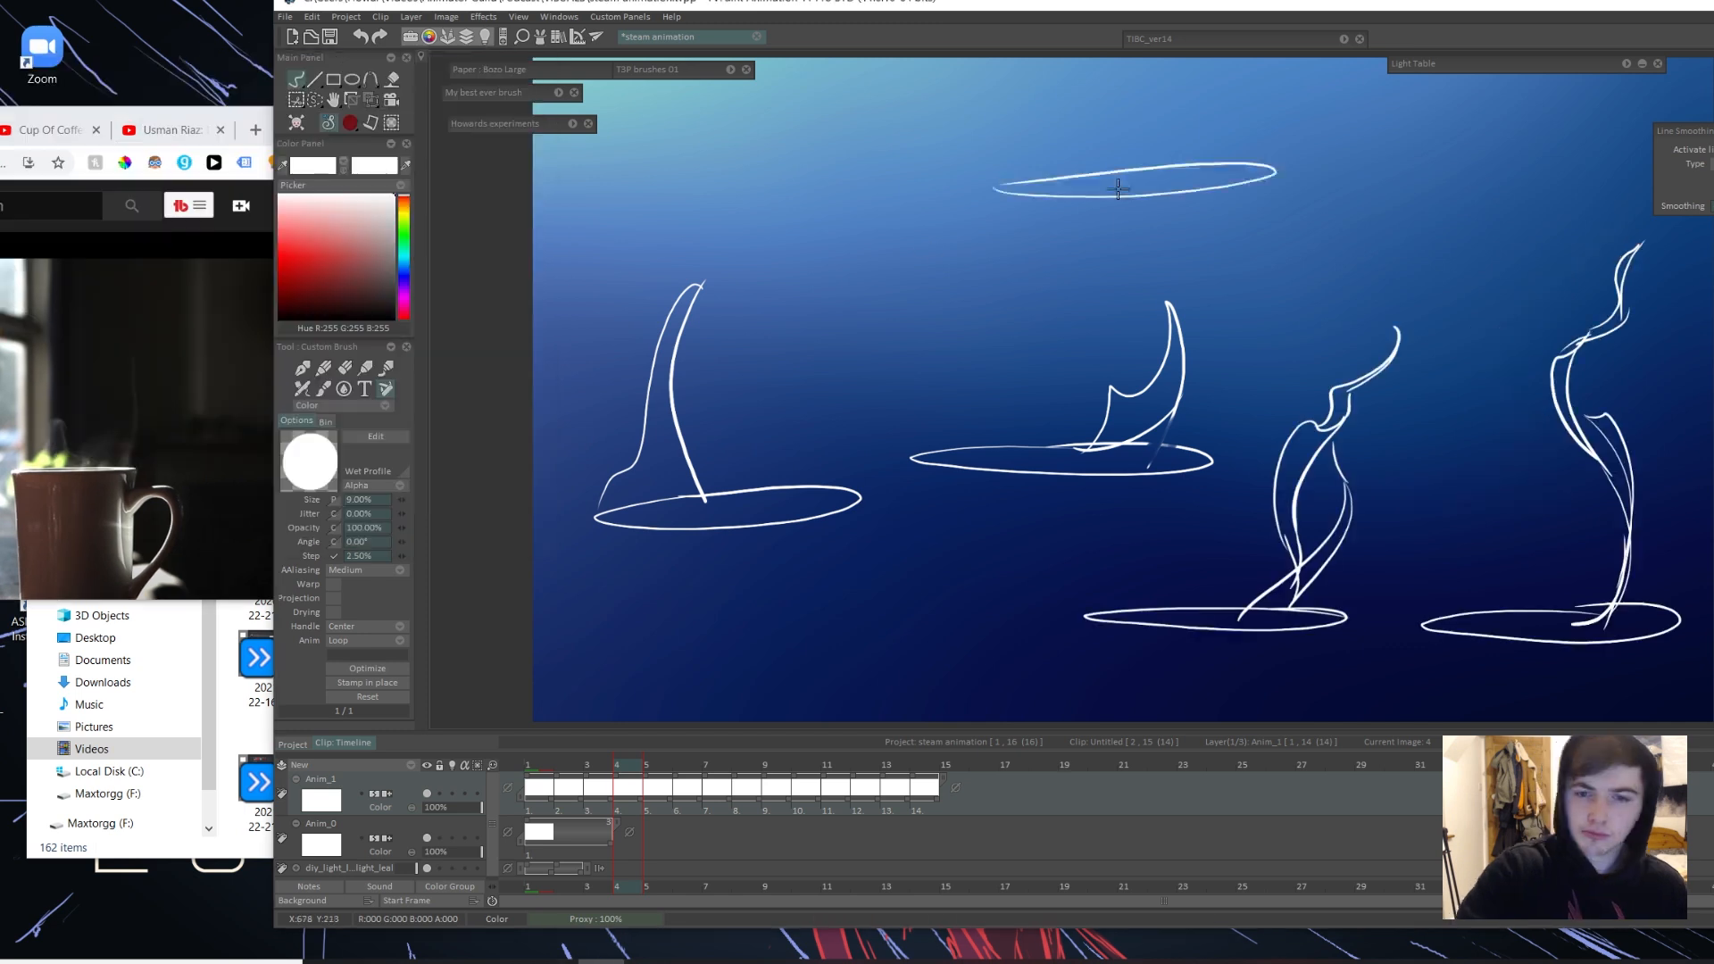
drag(967, 261, 906, 230)
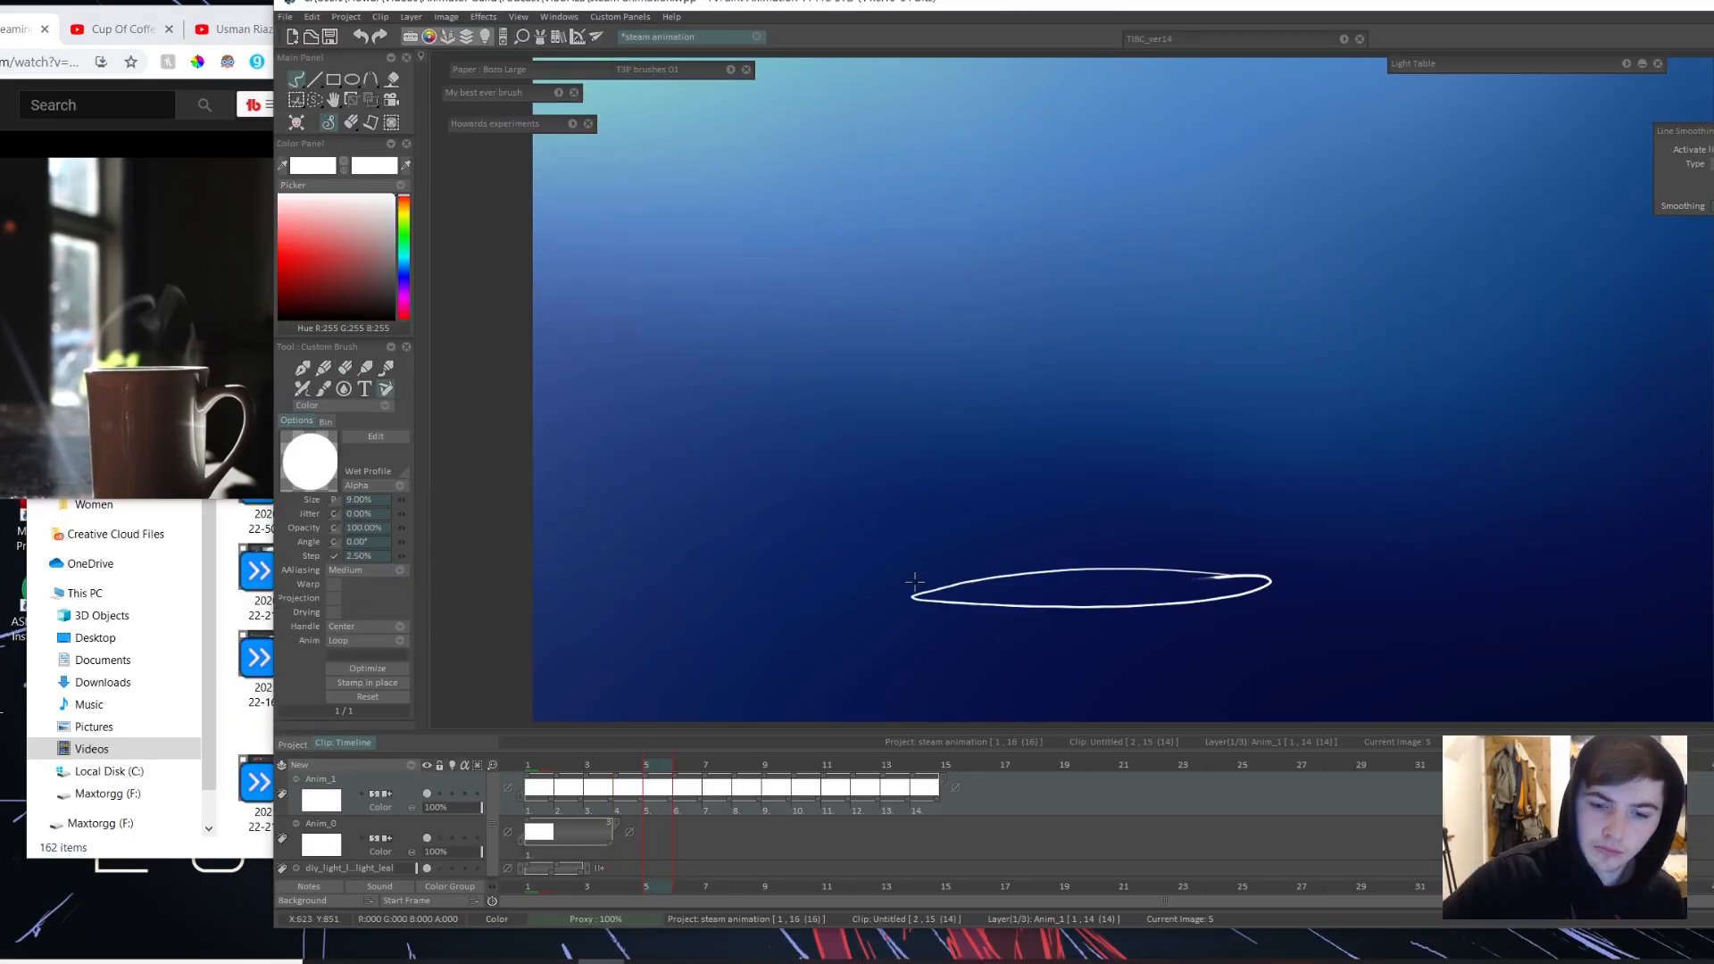
Step: Sketch a wide steam shape with a curled crest and a pointed peak on frame 5, then lasso it and move it left
mouse_move(910, 589)
mouse_down()
mouse_move(1035, 446)
mouse_move(1259, 437)
mouse_move(1262, 591)
mouse_up()
drag(1120, 450, 1250, 384)
drag(1078, 424, 936, 459)
drag(1257, 453, 1227, 593)
key(s)
drag(1218, 223, 1232, 234)
drag(1107, 464, 785, 458)
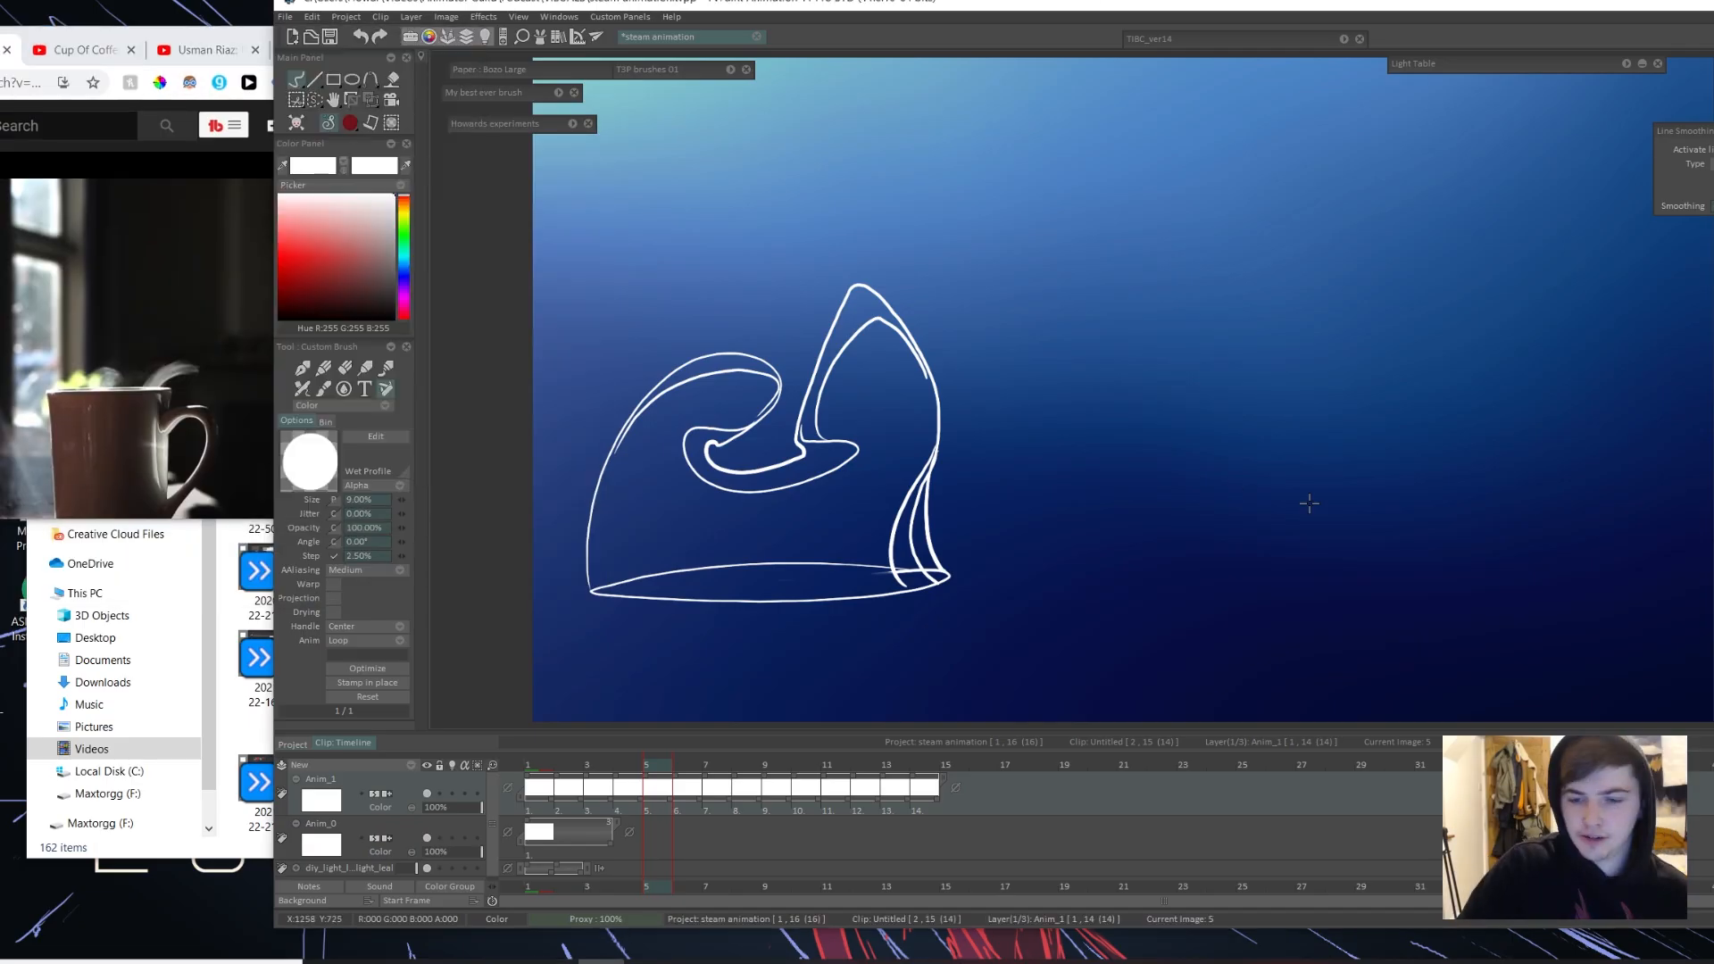
Step: Sketch a second elliptical rim on frame 5 with low curls, an arching wisp and a small detached piece drifting right
drag(1039, 511, 1308, 494)
key(ctrl+z)
mouse_move(1136, 539)
mouse_down()
mouse_move(1282, 513)
mouse_move(1138, 540)
mouse_up()
mouse_move(1044, 517)
mouse_down()
mouse_move(1502, 392)
mouse_move(1216, 500)
mouse_move(1501, 439)
mouse_up()
key(ctrl+z)
drag(1501, 440, 1370, 504)
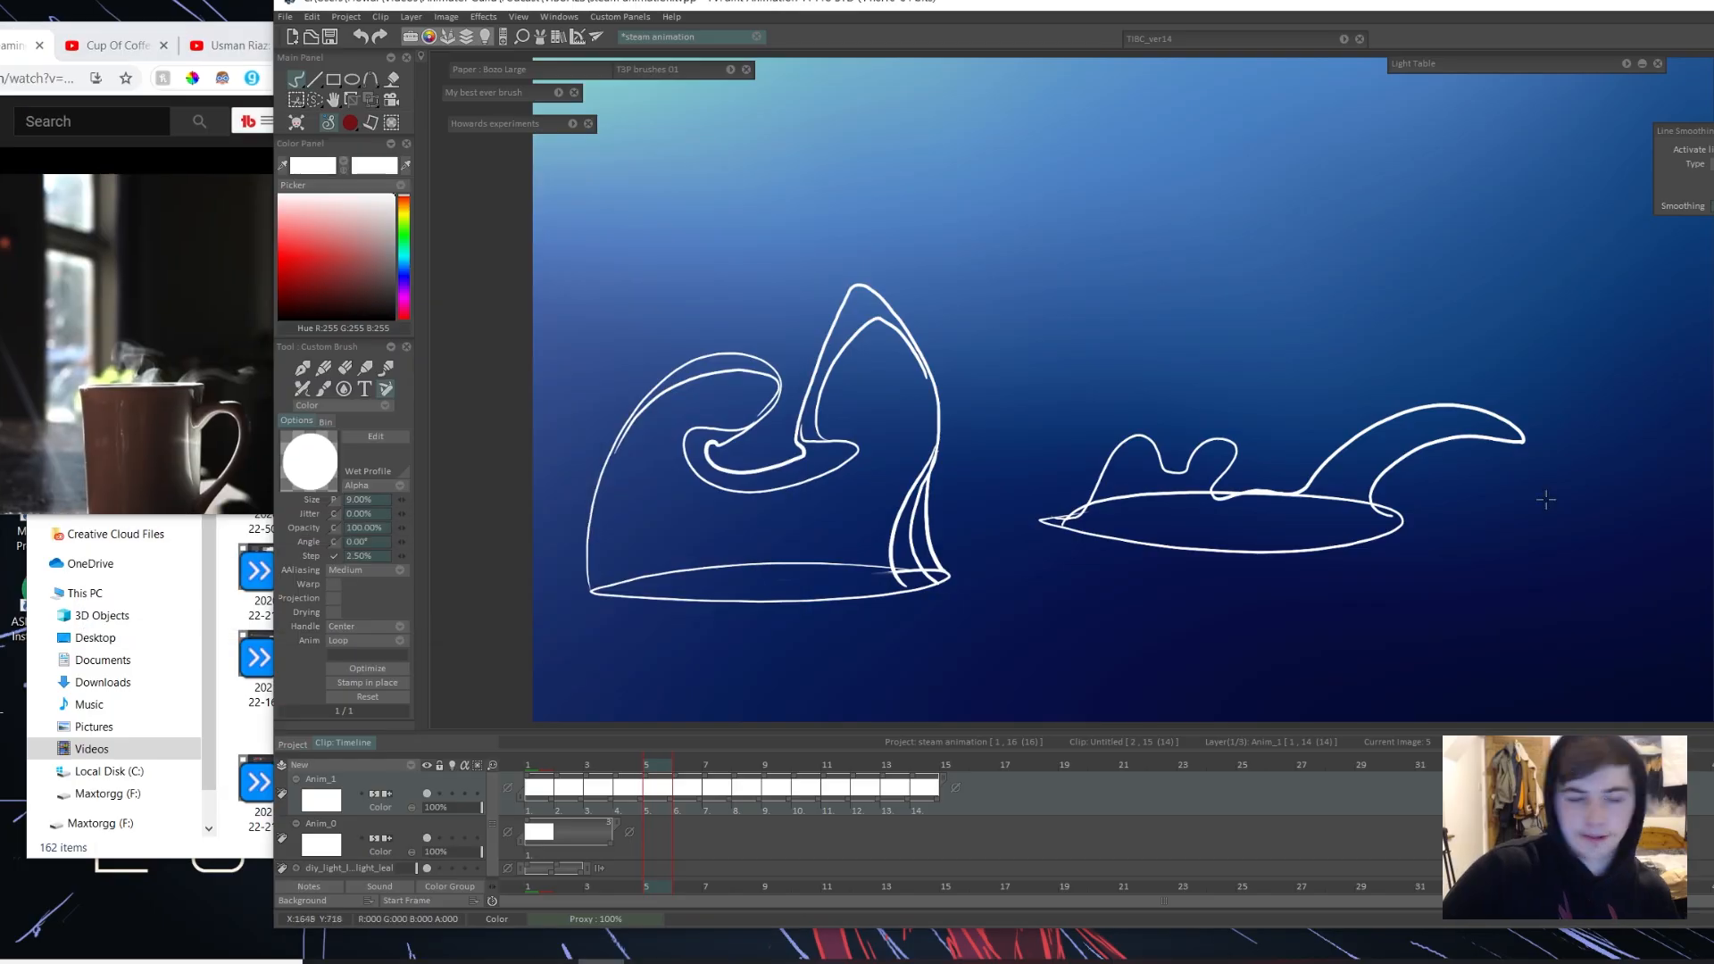
mouse_move(1530, 466)
mouse_down()
mouse_move(1571, 451)
mouse_move(1608, 483)
mouse_up()
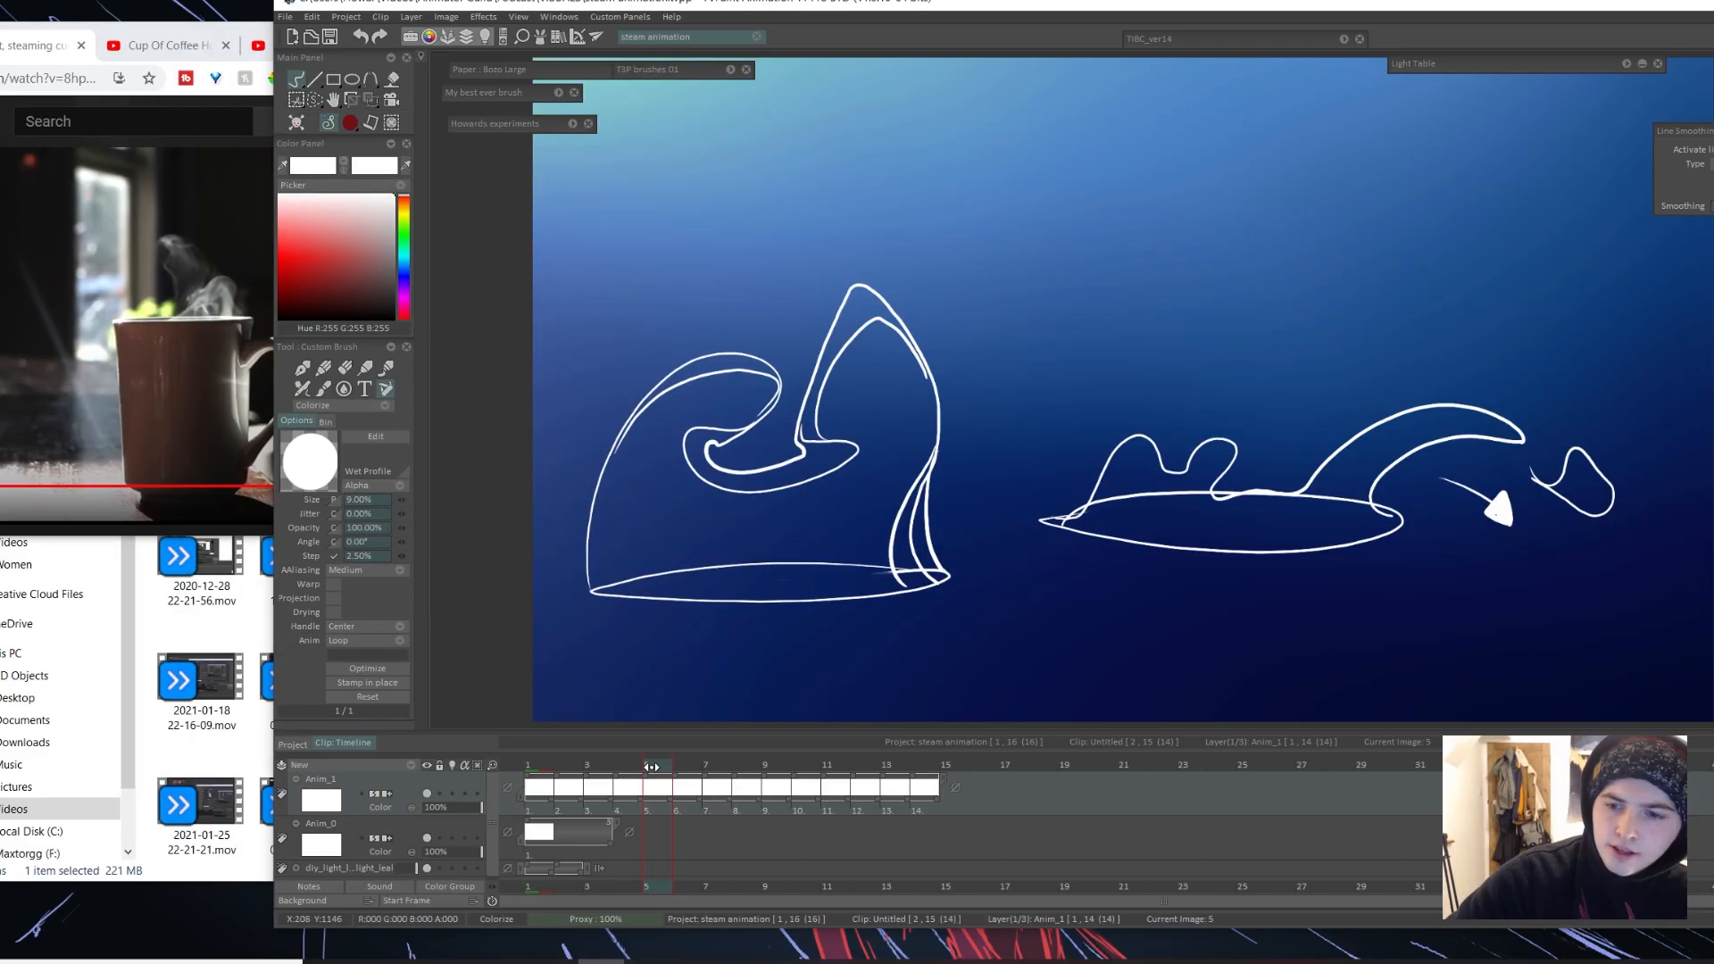
Step: Sketch a leaning S-curved steam shape on an elliptical rim on frame 6, redoing its edges, and move it left
drag(942, 368, 1117, 658)
key(ctrl+z)
drag(1205, 473, 1139, 485)
mouse_move(1339, 226)
mouse_down()
mouse_move(1375, 473)
mouse_move(1210, 476)
mouse_move(1446, 489)
mouse_up()
key(ctrl+z)
key(ctrl+z)
mouse_move(1314, 234)
mouse_down()
mouse_move(1233, 489)
mouse_move(1131, 463)
mouse_up()
key(ctrl+z)
key(ctrl+t)
drag(1303, 383, 839, 382)
key(Return)
Step: Sketch a second steam ribbon that crosses over itself above an elliptical rim on frame 6, and retouch the first shape's edge
drag(1109, 482, 1159, 465)
drag(1243, 194, 1301, 488)
mouse_move(1244, 193)
mouse_down()
mouse_move(1139, 301)
mouse_move(1035, 468)
mouse_up()
key(ctrl+z)
drag(921, 239, 990, 488)
drag(923, 282, 880, 403)
key(ctrl+z)
drag(1292, 235, 1283, 496)
key(ctrl+z)
key(ctrl+z)
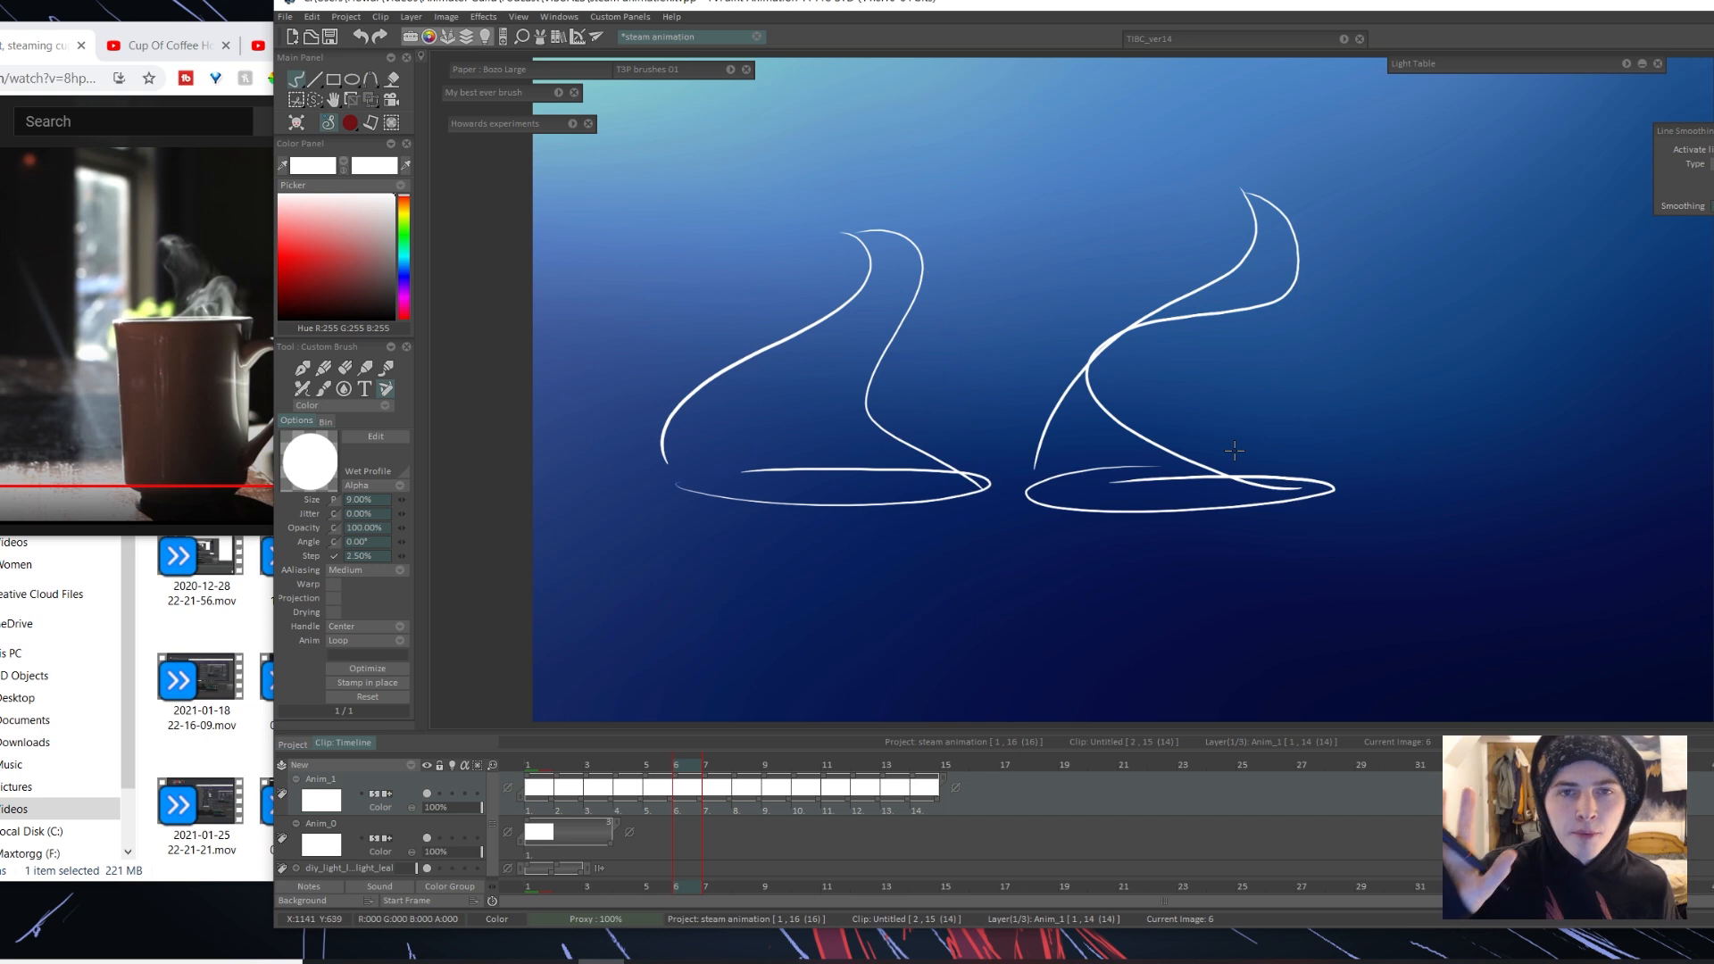
Step: Erase the wavy right edge of the tall steam shape on frame 2 and redraw it as a smooth flowing curve
drag(1298, 393, 1133, 384)
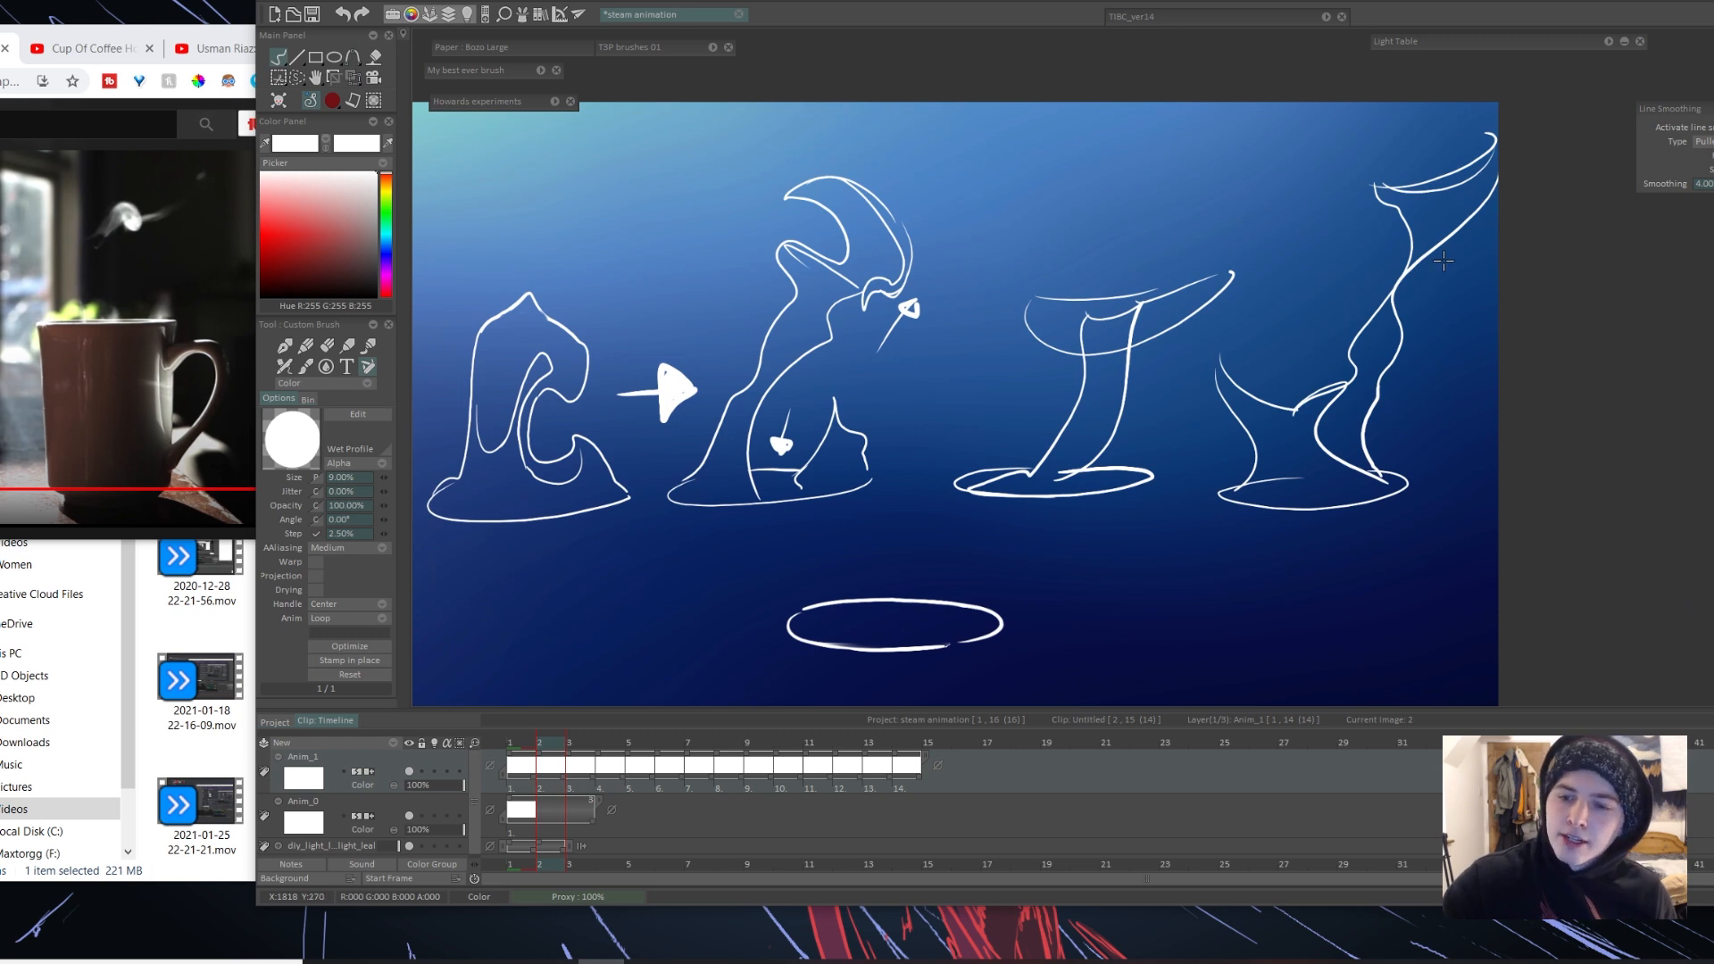
drag(1503, 181, 1427, 487)
key(ctrl+z)
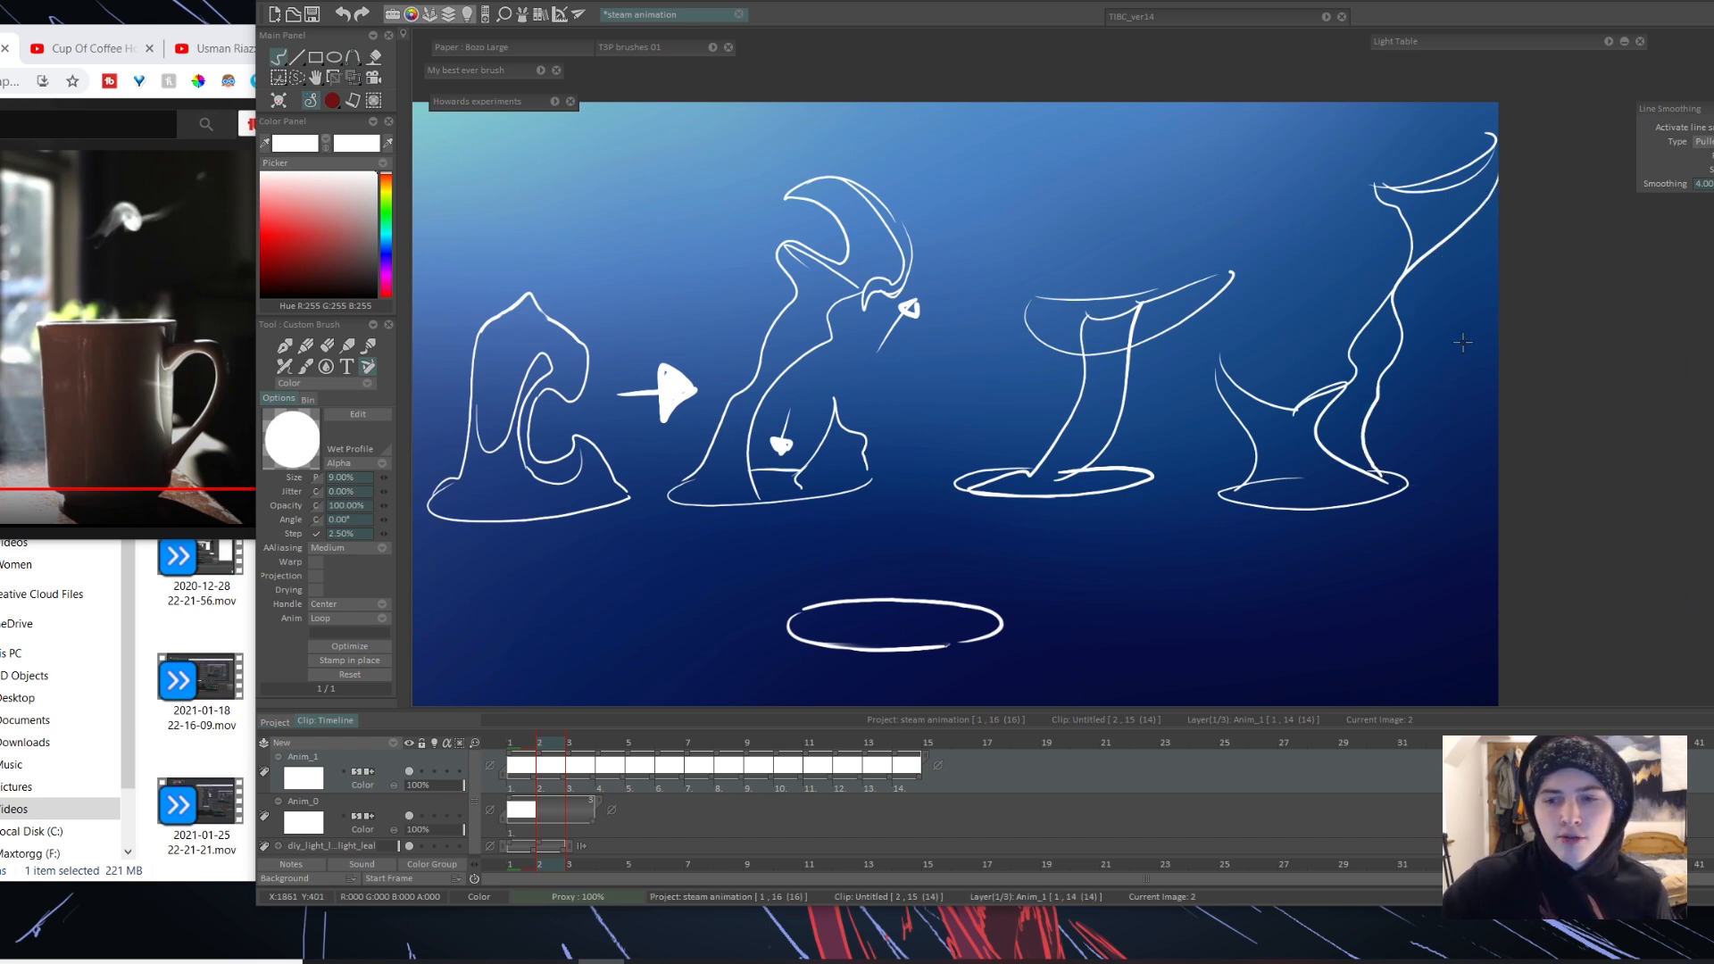
key(e)
drag(1458, 223, 1378, 427)
key(e)
drag(1496, 184, 1398, 487)
key(ctrl+z)
mouse_move(1474, 216)
mouse_down()
mouse_move(1432, 257)
mouse_move(1406, 482)
mouse_up()
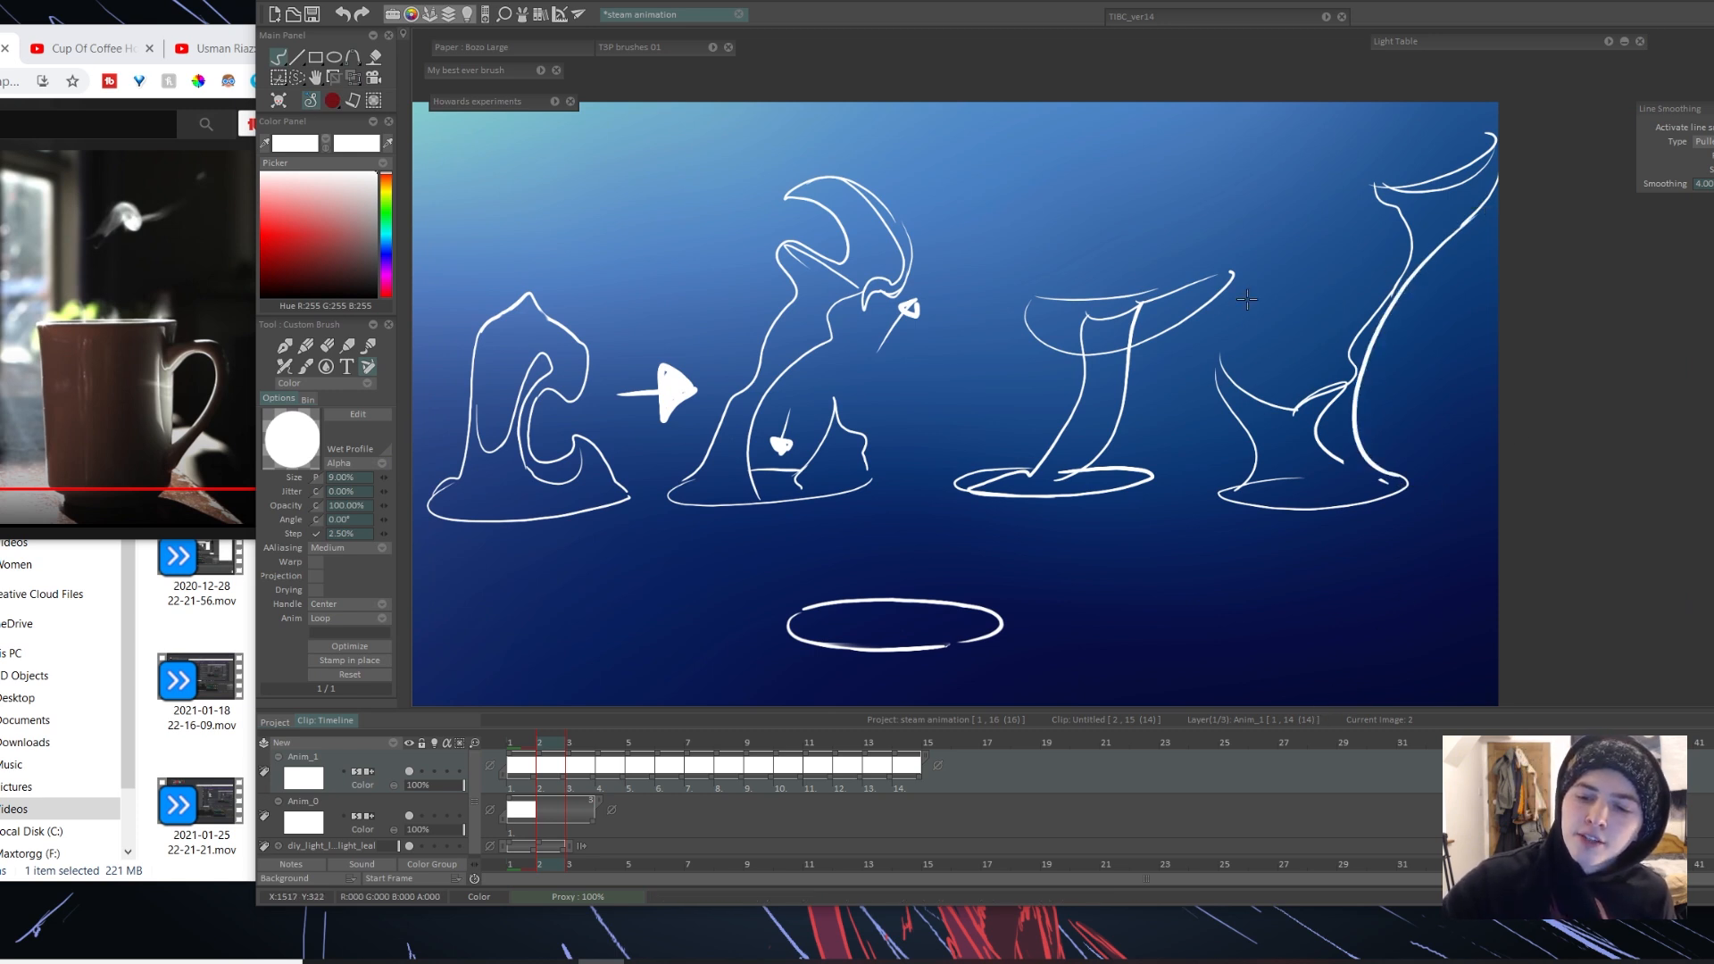
key(ctrl+z)
drag(1275, 264, 1312, 370)
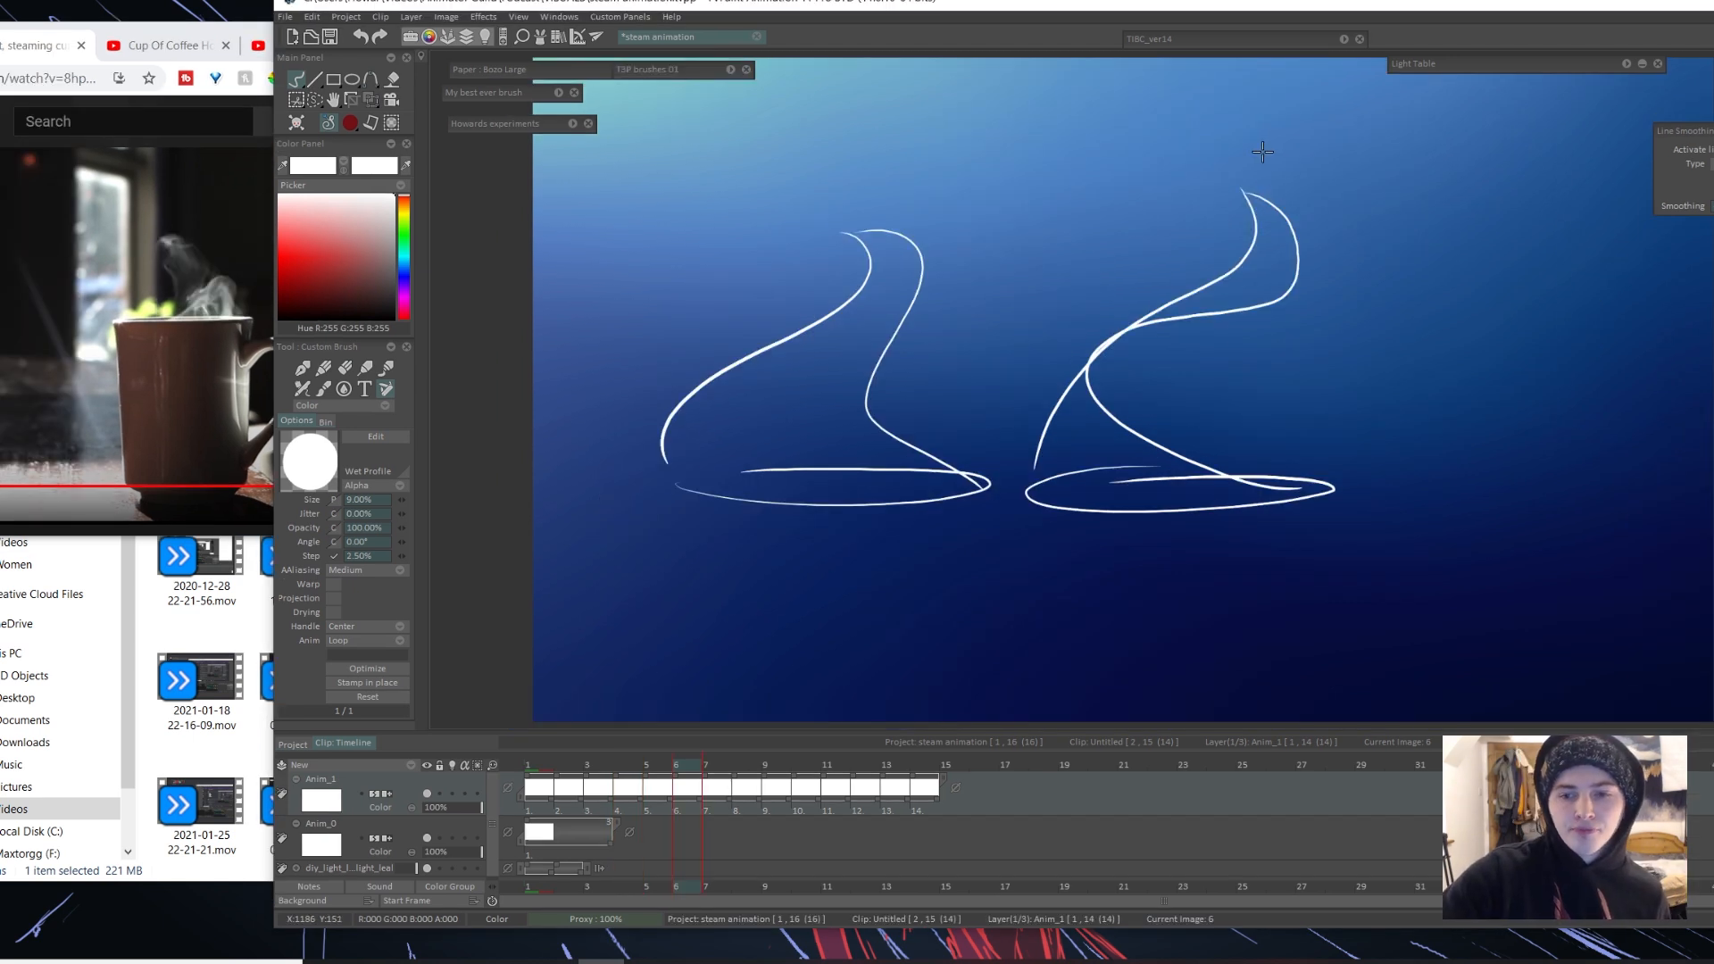
Step: Sketch a third steam shape on frame 6 with a low pointed wisp on the rim and a detached crescent above
drag(1536, 183, 1453, 275)
mouse_move(1345, 353)
mouse_down()
mouse_move(1505, 450)
mouse_move(1334, 500)
mouse_up()
drag(1501, 449, 1362, 505)
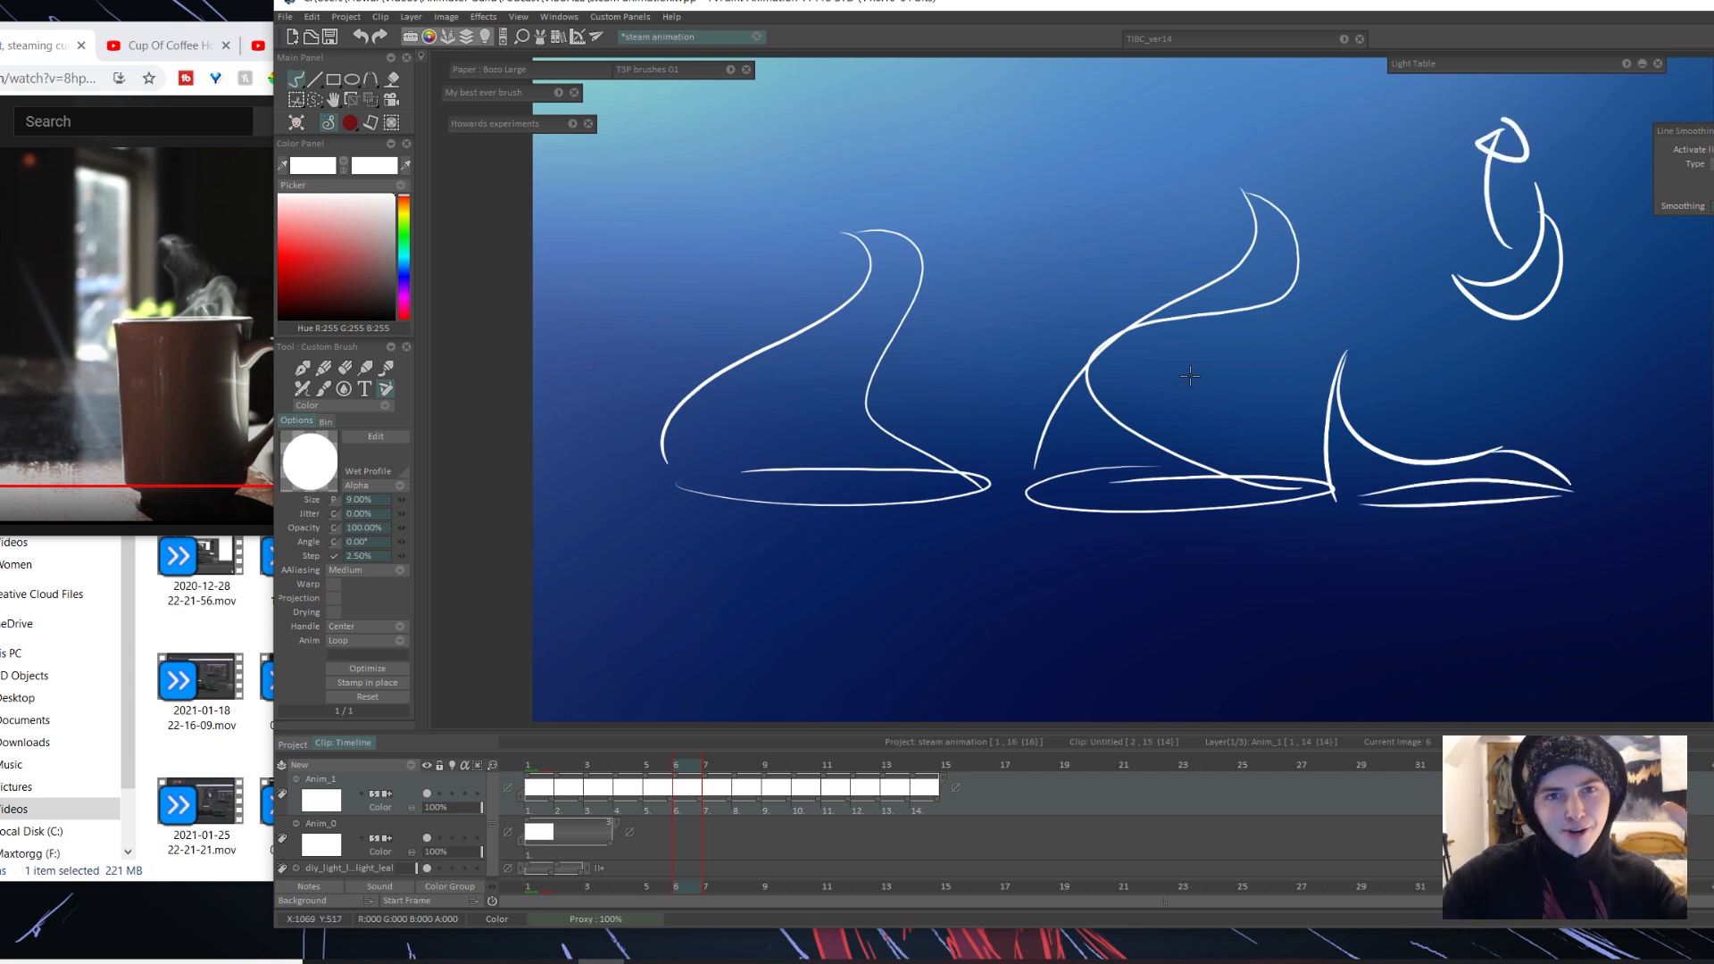
Step: Lasso all the steam sketches on frame 6 and move them left together
key(e)
drag(1129, 328, 1089, 364)
key(ctrl+z)
key(s)
drag(1539, 575, 1537, 577)
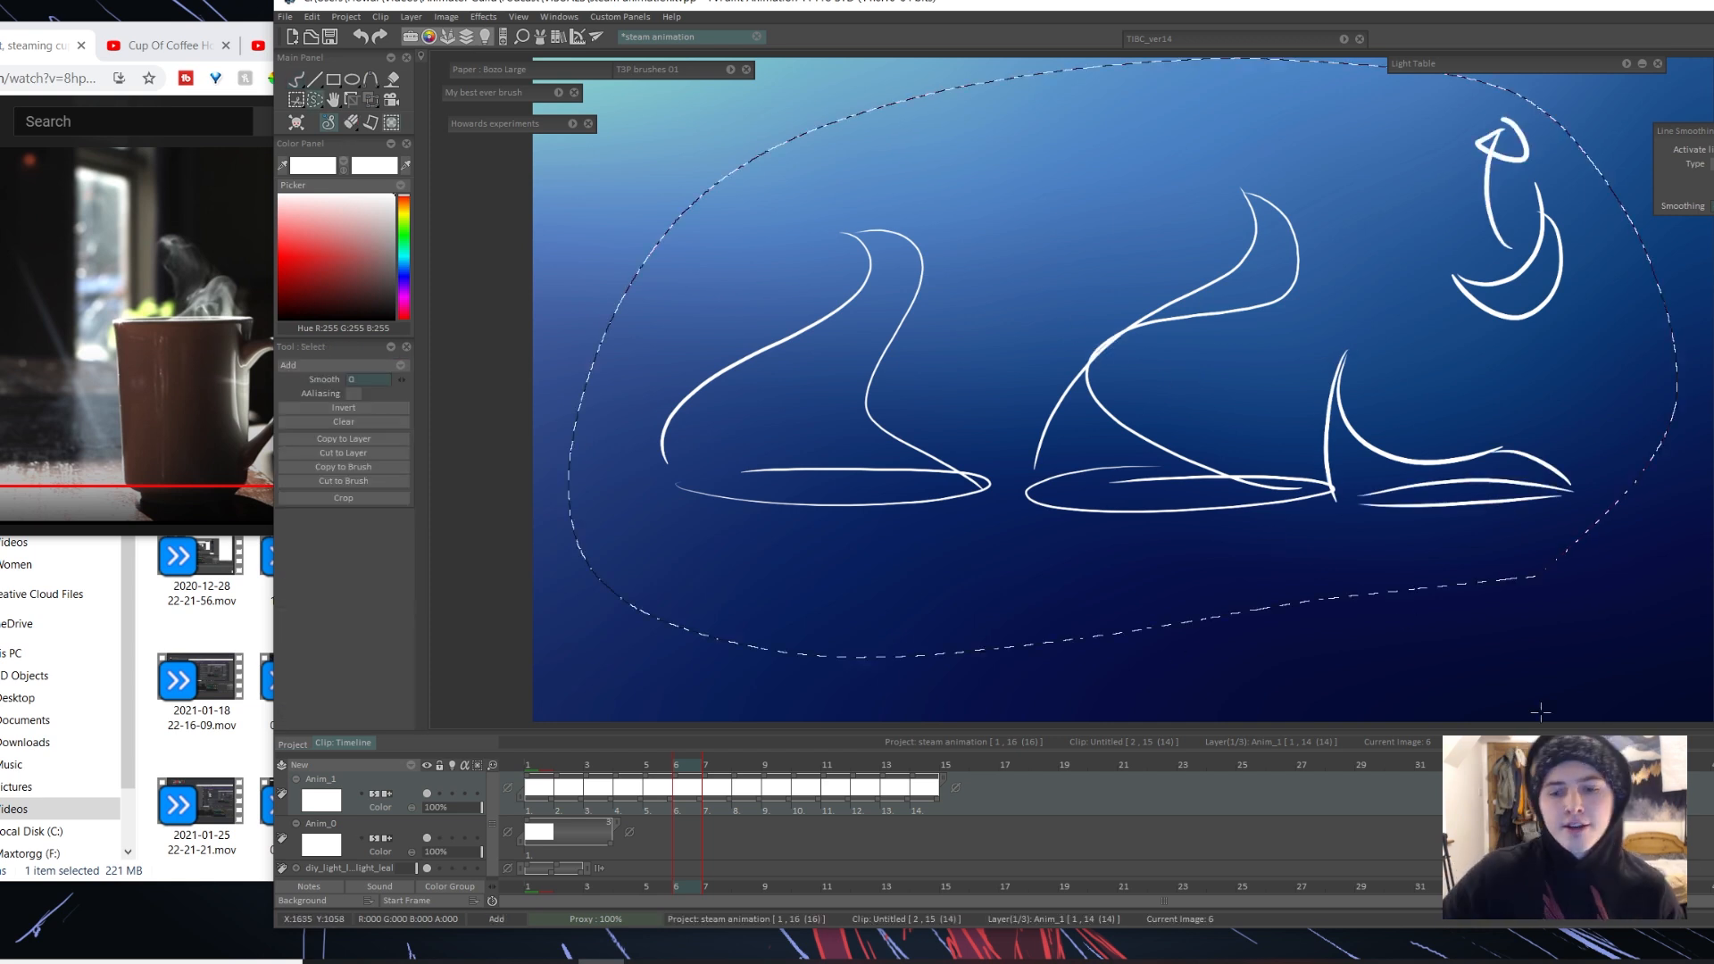
key(ctrl+t)
drag(1485, 525, 1379, 534)
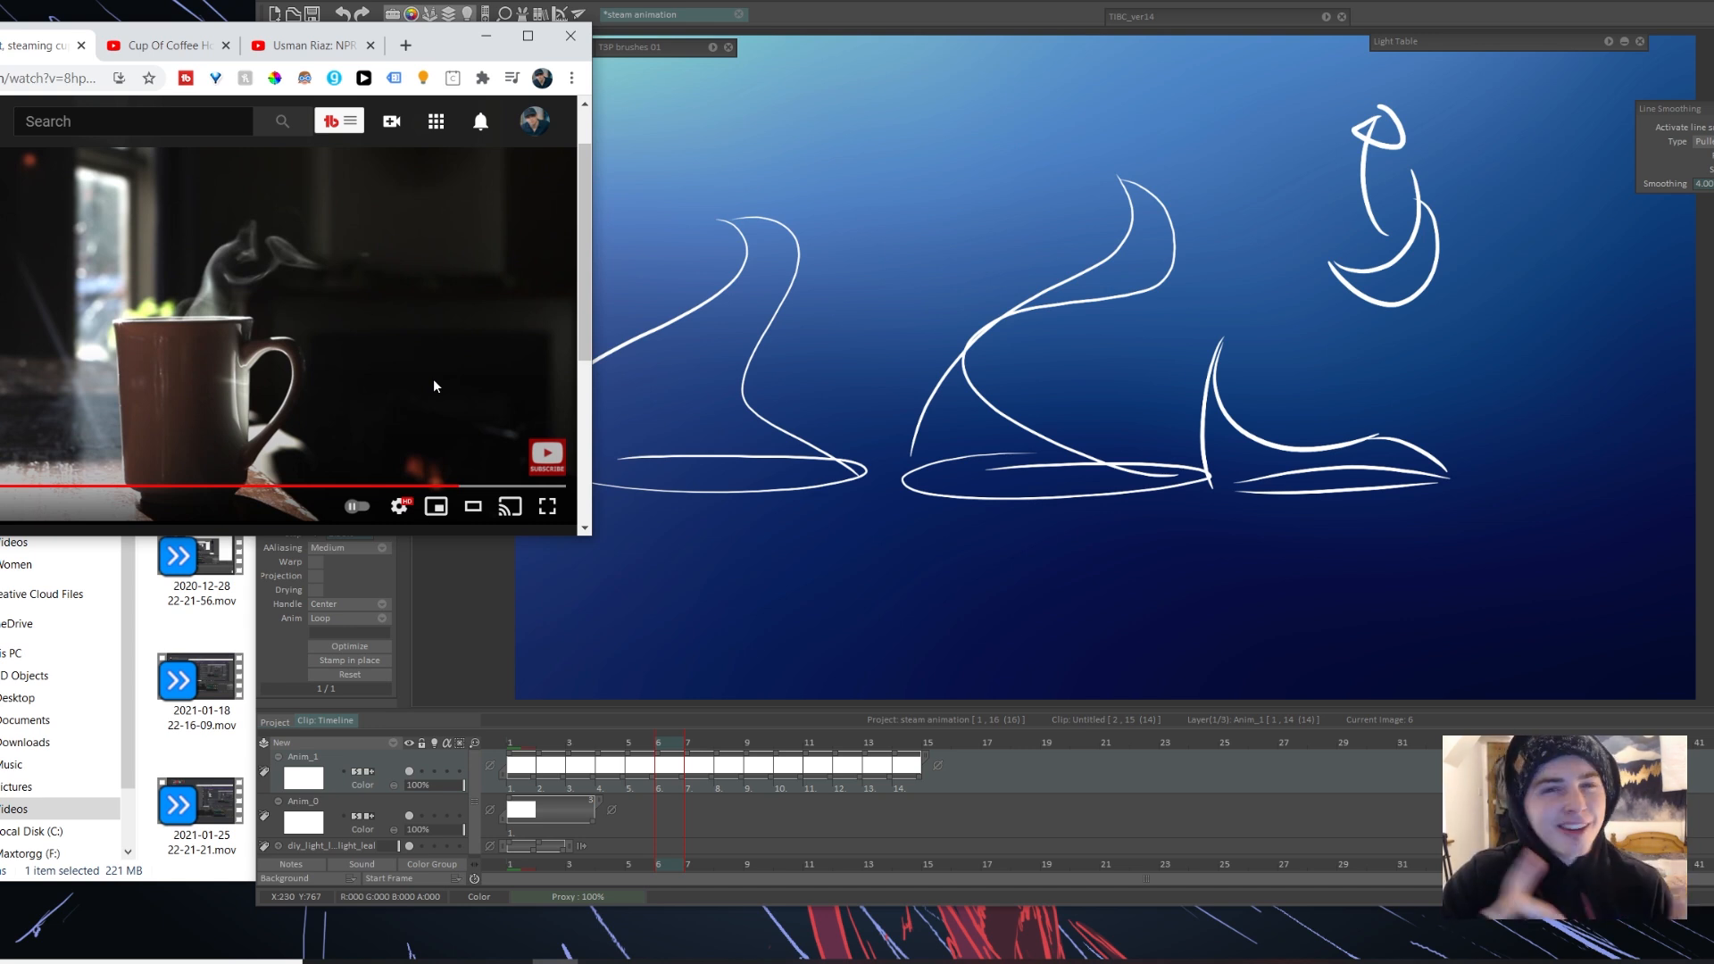
Step: Move the reference video window off the sketches and draw a forked steam shape with curling tips on frame 7
drag(445, 51, 368, 56)
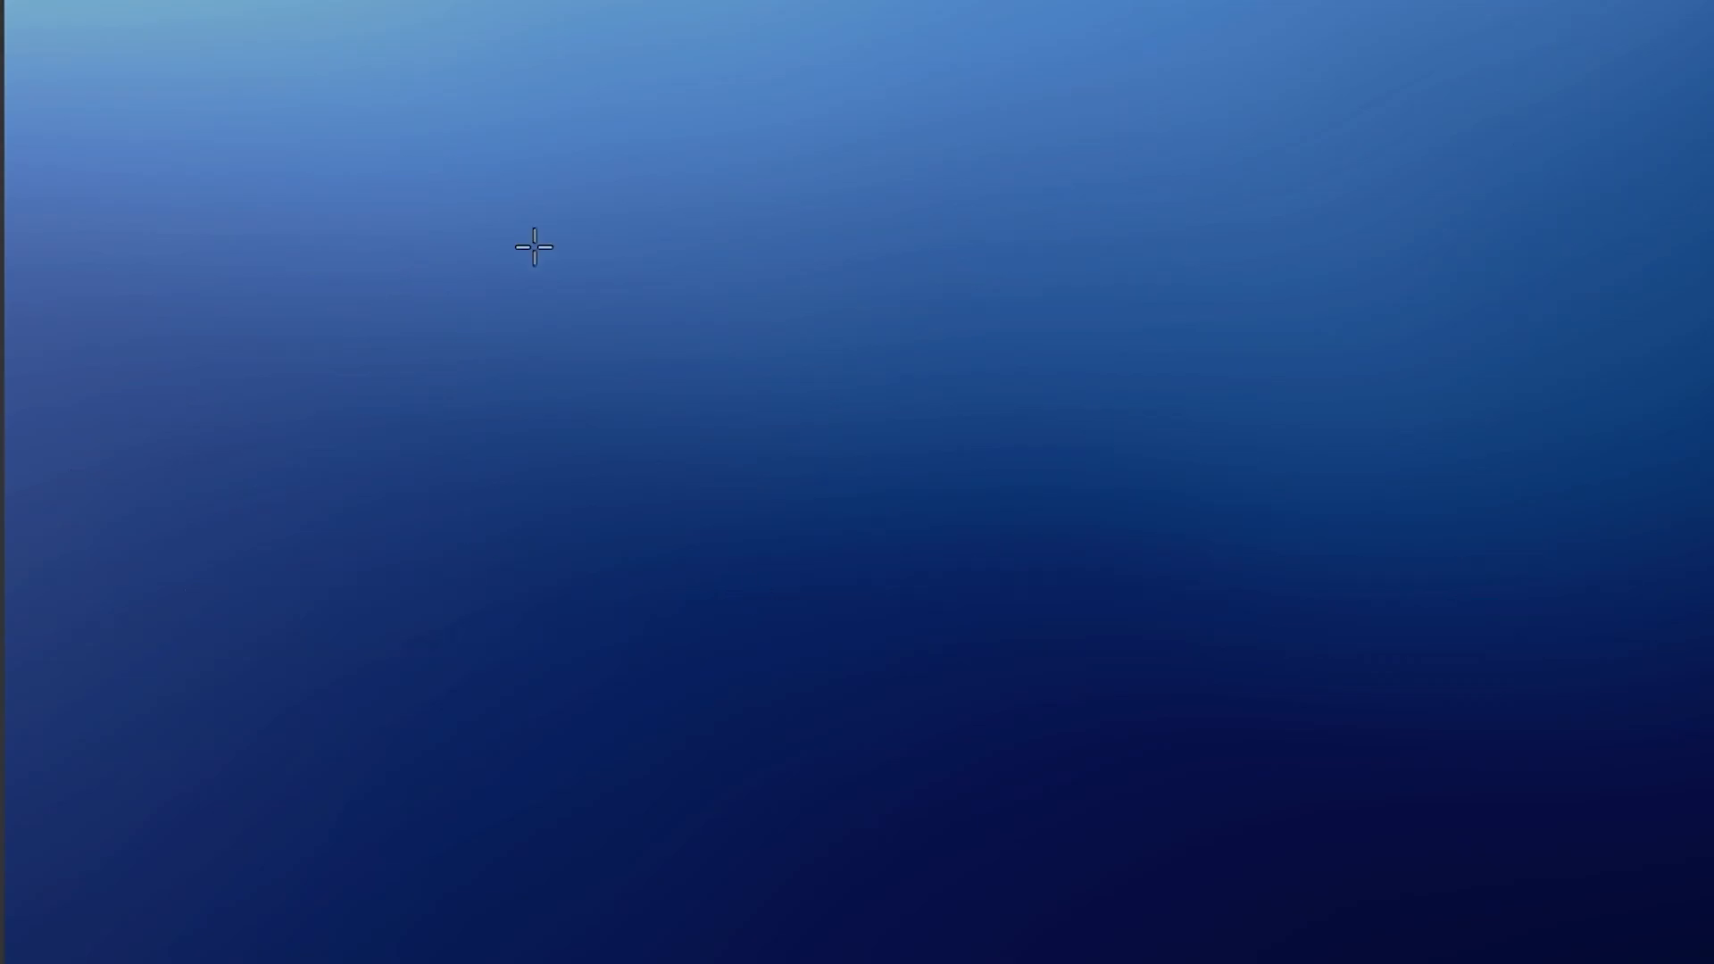
mouse_move(251, 531)
mouse_down()
mouse_move(312, 537)
mouse_move(471, 440)
mouse_move(592, 203)
mouse_up()
key(ctrl+z)
mouse_move(326, 531)
mouse_down()
mouse_move(375, 512)
mouse_move(562, 178)
mouse_move(576, 113)
mouse_move(652, 219)
mouse_move(572, 203)
mouse_move(607, 307)
mouse_move(709, 227)
mouse_move(677, 132)
mouse_move(869, 227)
mouse_move(741, 225)
mouse_move(512, 301)
mouse_move(681, 304)
mouse_move(622, 352)
mouse_move(647, 513)
mouse_up()
mouse_move(487, 317)
mouse_down()
mouse_move(585, 531)
mouse_move(644, 535)
mouse_up()
drag(681, 124, 783, 211)
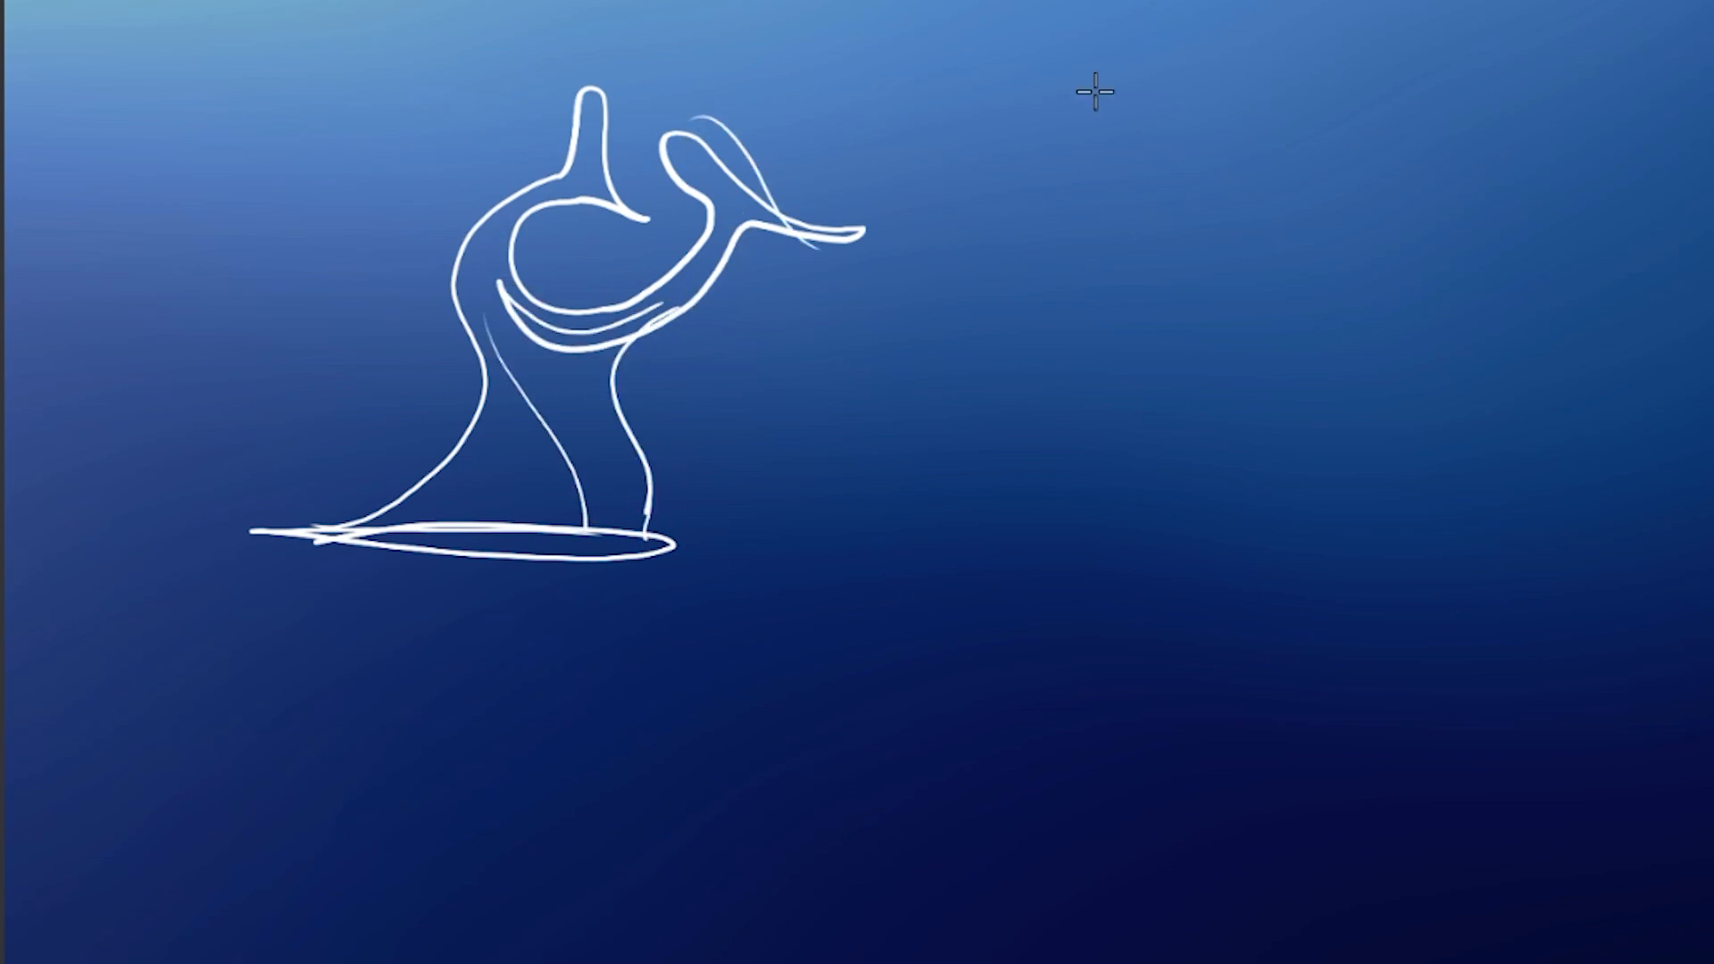
Step: Sketch a second steam shape on frame 7, a leaning column that splits into two tips above an elliptical rim
drag(959, 533, 1107, 518)
mouse_move(953, 507)
mouse_down()
mouse_move(1191, 338)
mouse_move(1162, 70)
mouse_move(1425, 222)
mouse_up()
mouse_move(1407, 158)
mouse_down()
mouse_move(1440, 168)
mouse_move(1415, 227)
mouse_move(1151, 531)
mouse_up()
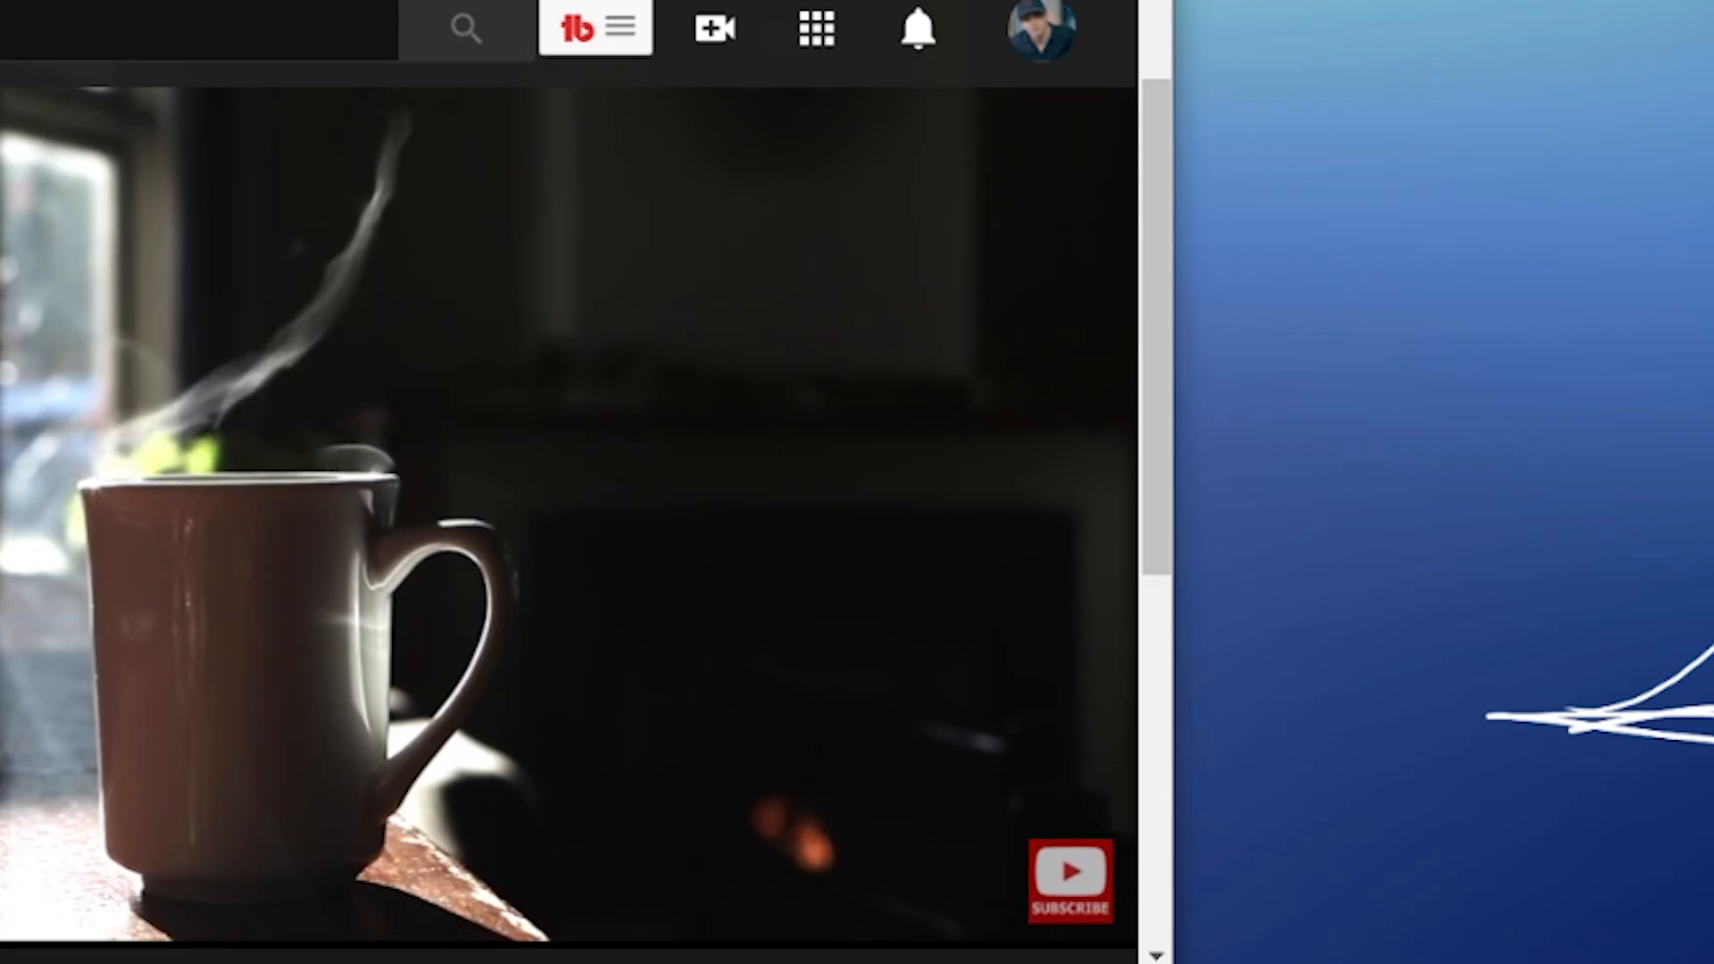
Step: Play the reference video and step back frame by frame to study how the steam curls and detaches above the cup
key(space)
key(space)
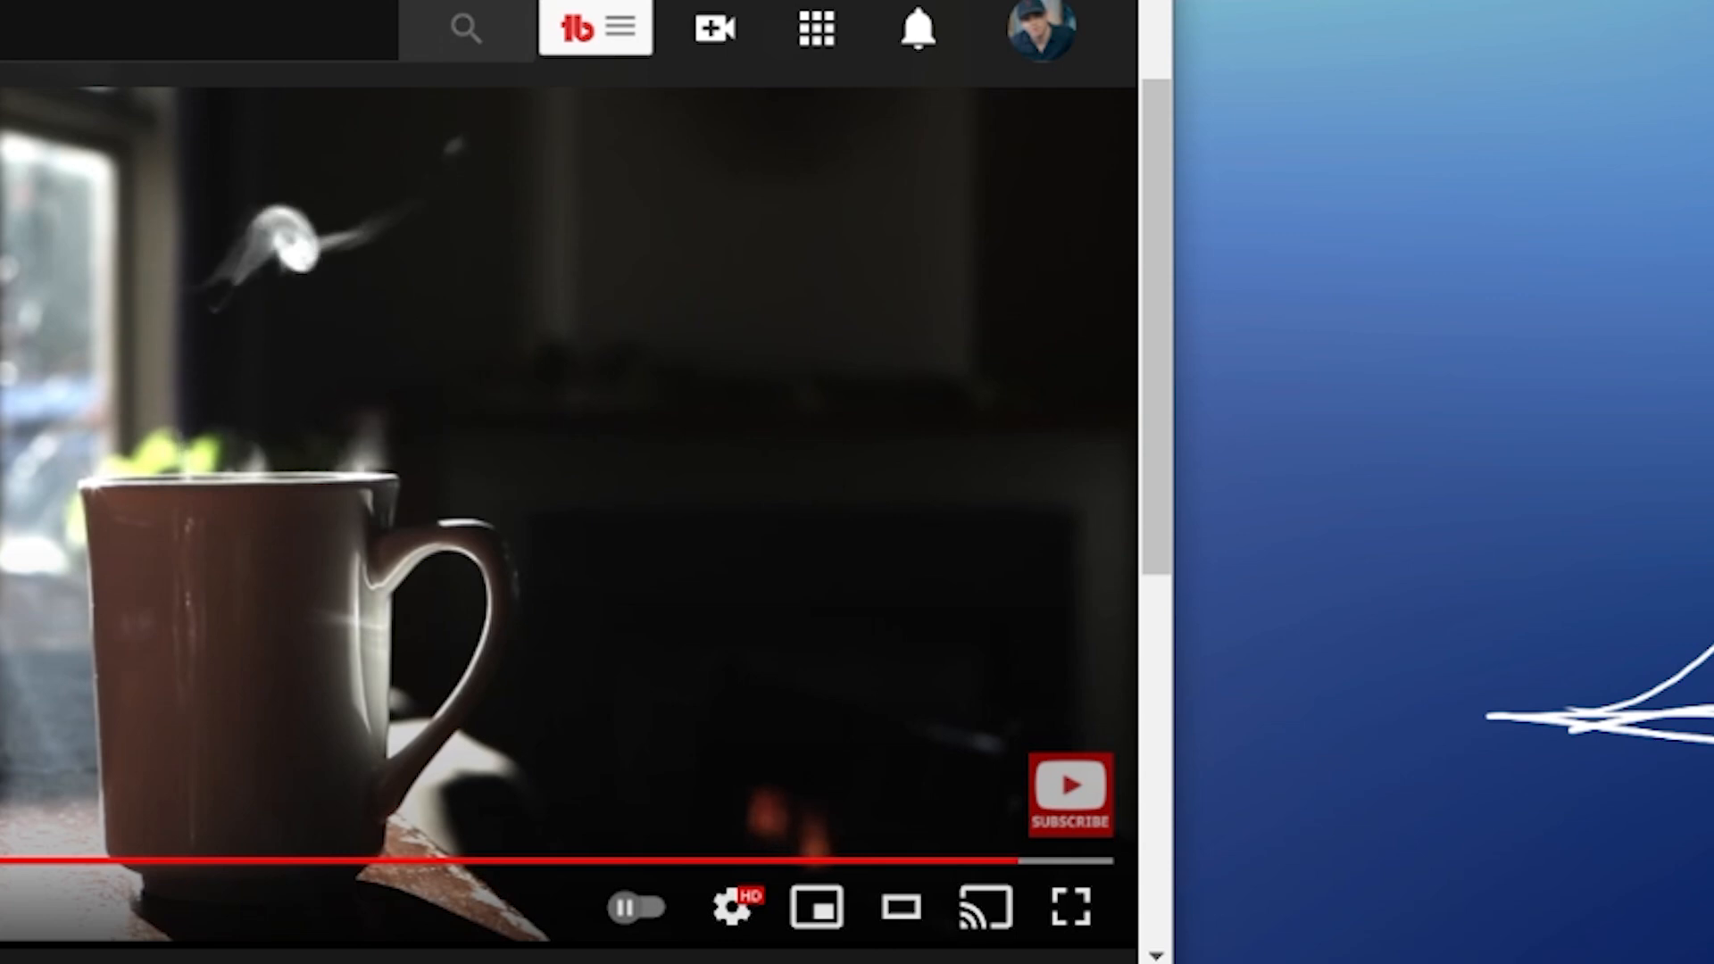
key(space)
key(comma)
key(comma)
key(comma)
key(comma)
key(comma)
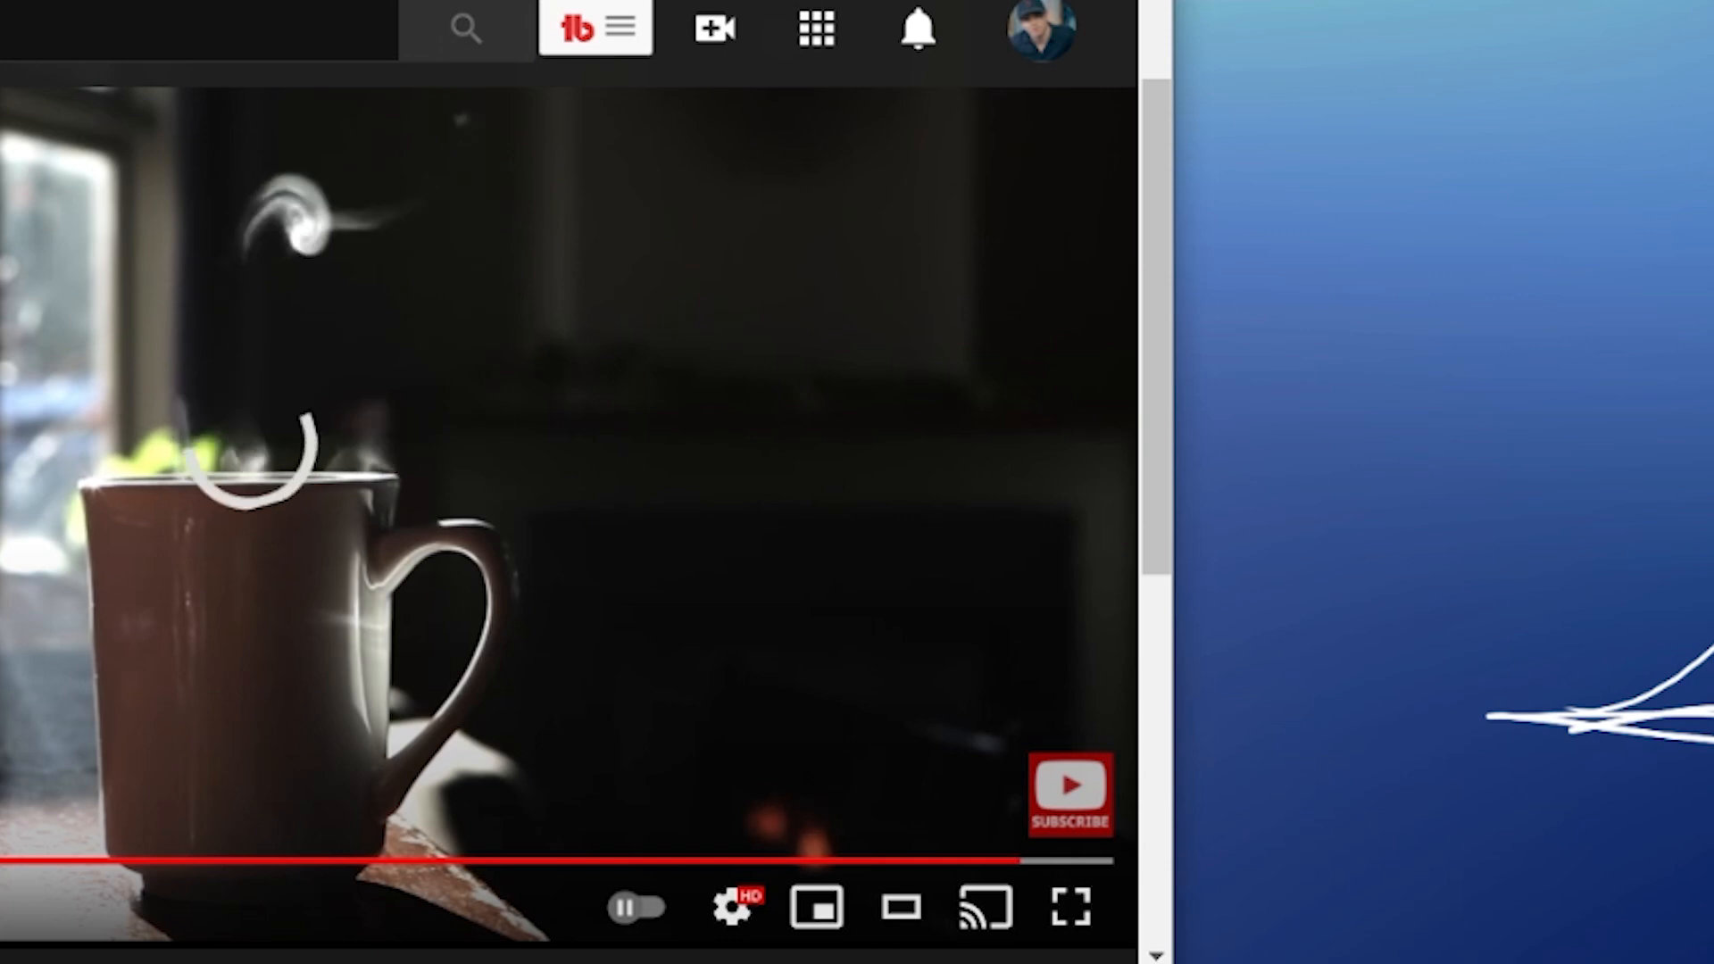
key(comma)
key(comma)
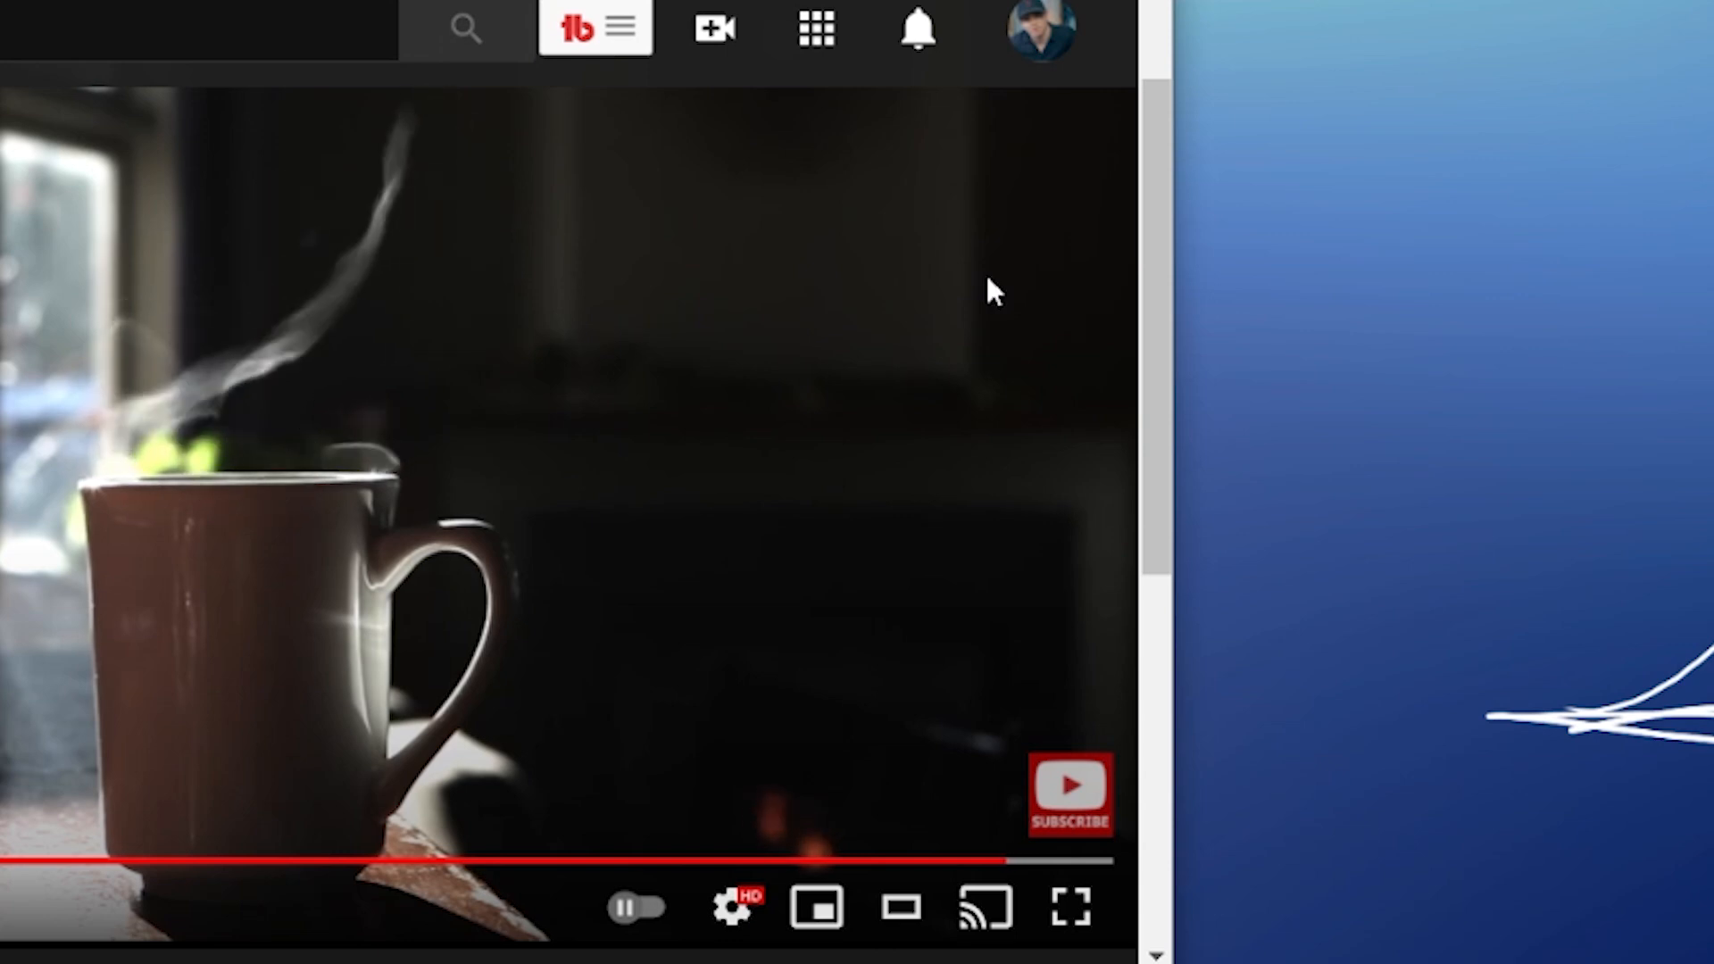
Step: Sketch a curling, pinched steam shape above an elliptical rim on frame 8, plus further leaning steam columns beside it
click(705, 745)
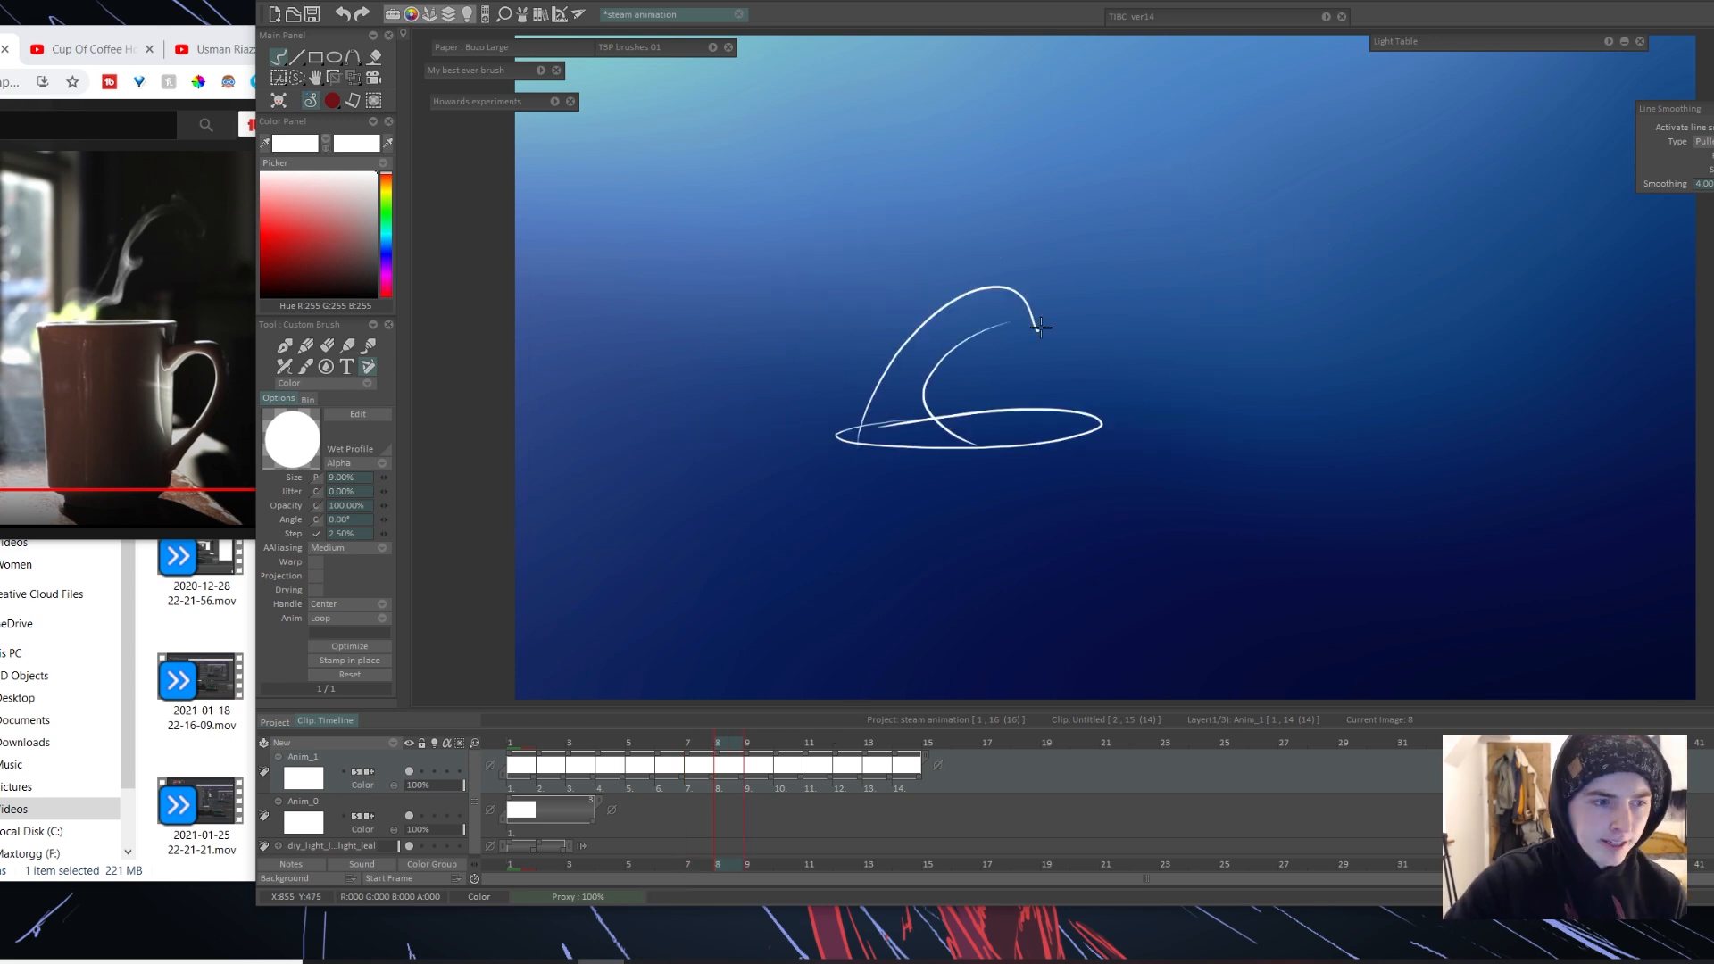
mouse_move(1037, 330)
mouse_down()
mouse_move(1090, 128)
mouse_move(1192, 73)
mouse_up()
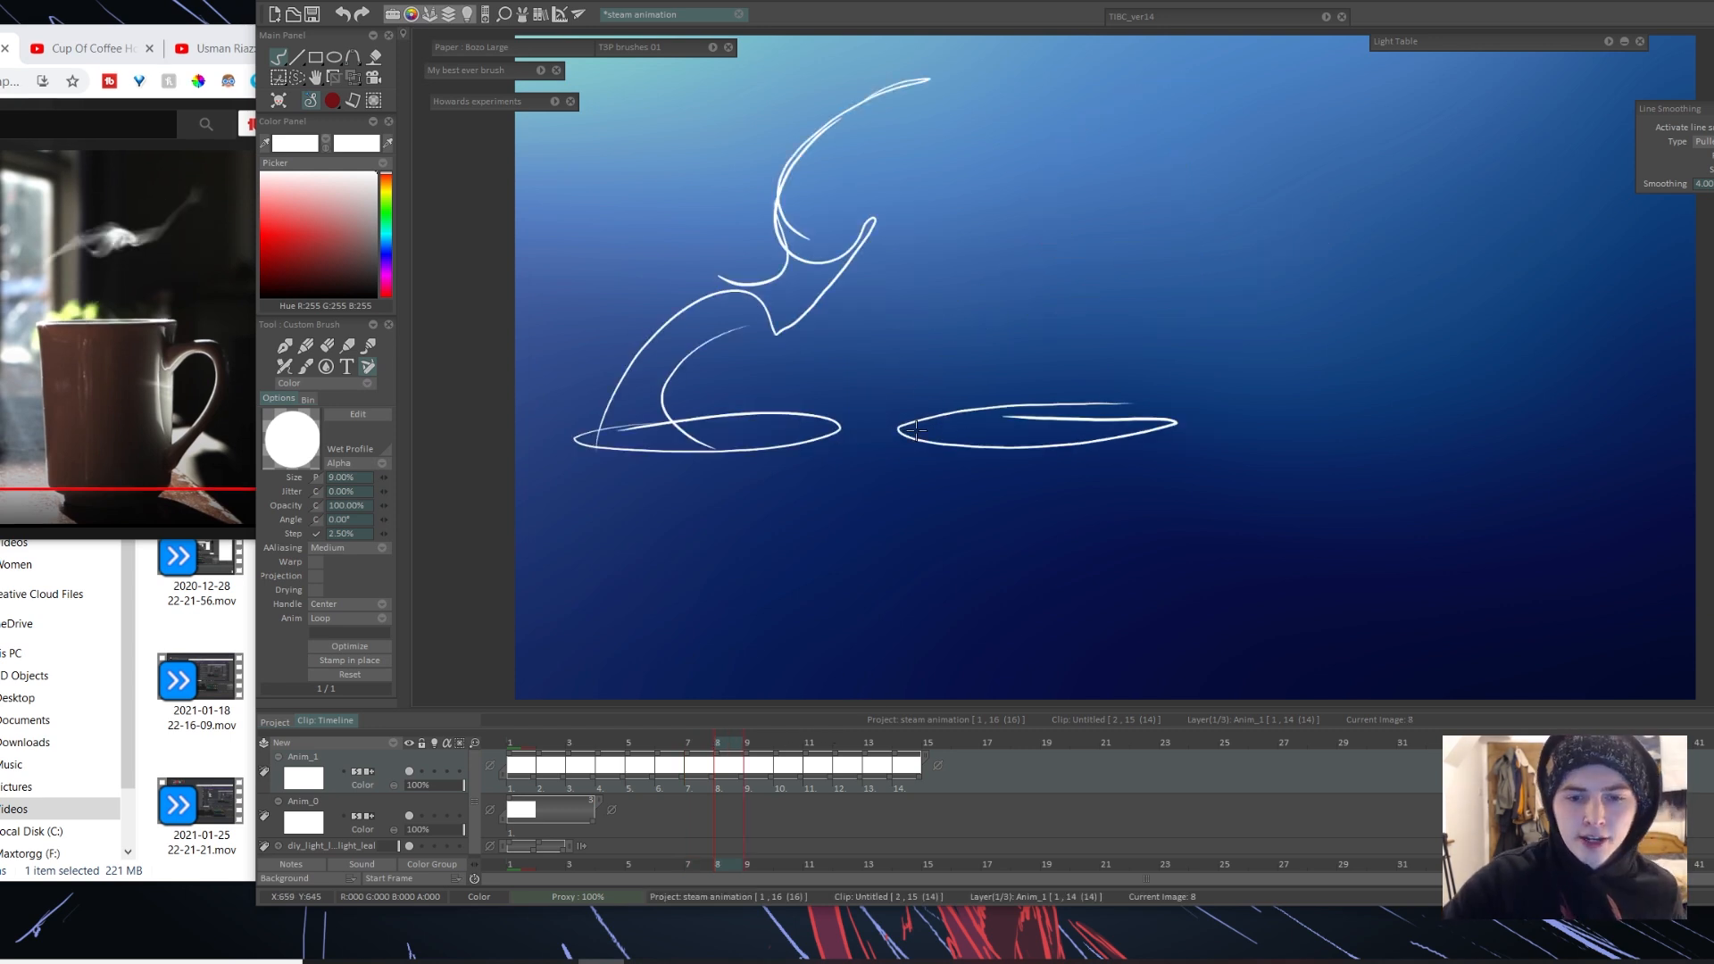
drag(904, 418, 1218, 71)
mouse_move(912, 418)
mouse_down()
mouse_move(936, 218)
mouse_move(1030, 160)
mouse_up()
key(ctrl+z)
mouse_move(930, 268)
mouse_down()
mouse_move(1040, 194)
mouse_move(1071, 195)
mouse_up()
drag(1102, 134, 1095, 168)
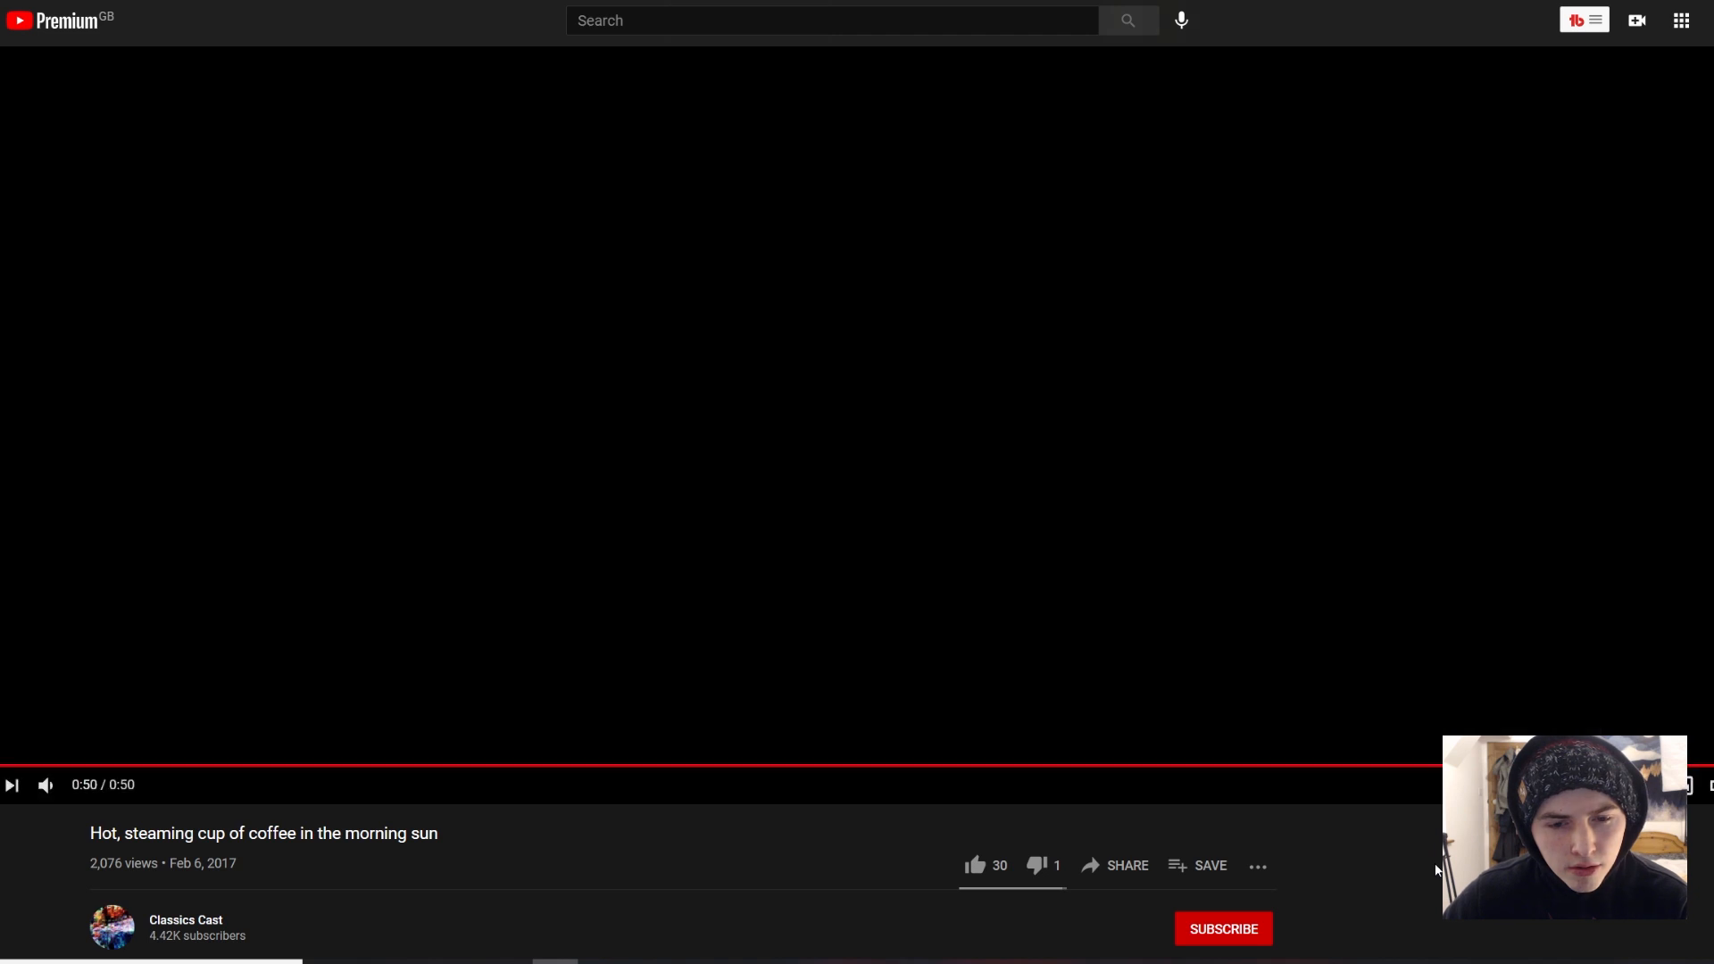
Step: Replay the reference video of the steaming cup and sketch a detached wisp floating above the fourth rim on frame 8
click(1, 784)
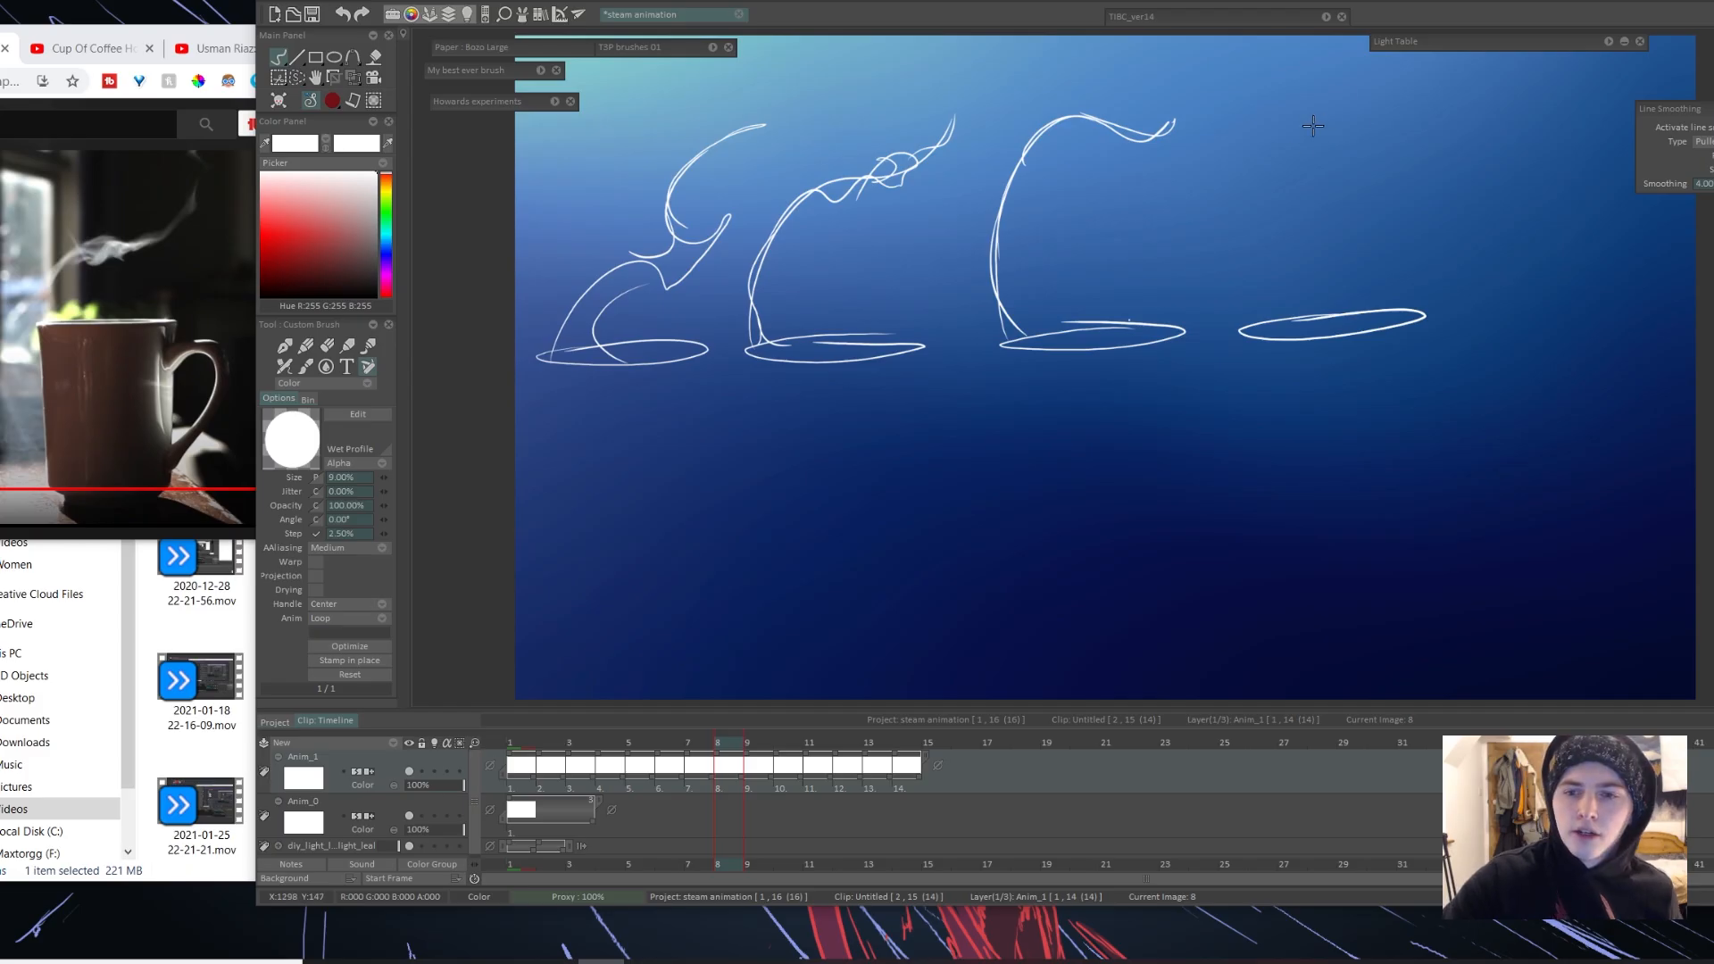
mouse_move(1313, 125)
mouse_down()
mouse_move(1441, 79)
mouse_move(1384, 129)
mouse_up()
click(234, 303)
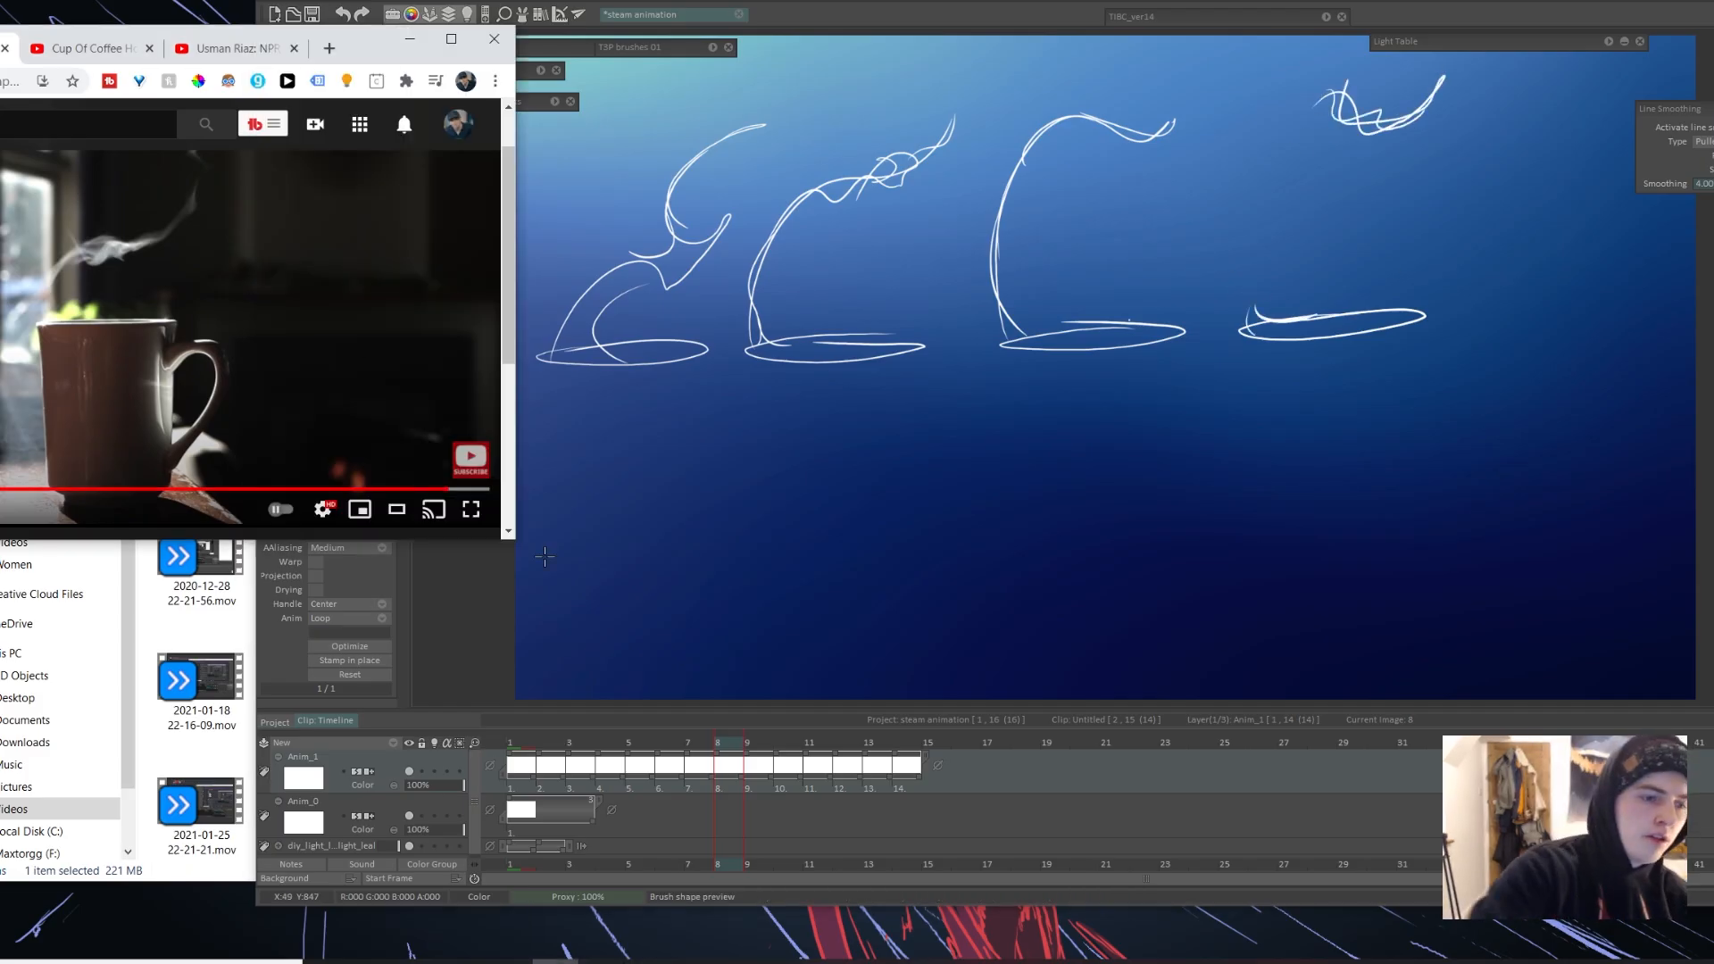
click(363, 345)
click(1274, 260)
Step: Clean up the fourth rim on frame 8 and redraw the detached wisp above it with curling ends
key(e)
drag(1259, 306, 1245, 328)
key(ctrl+z)
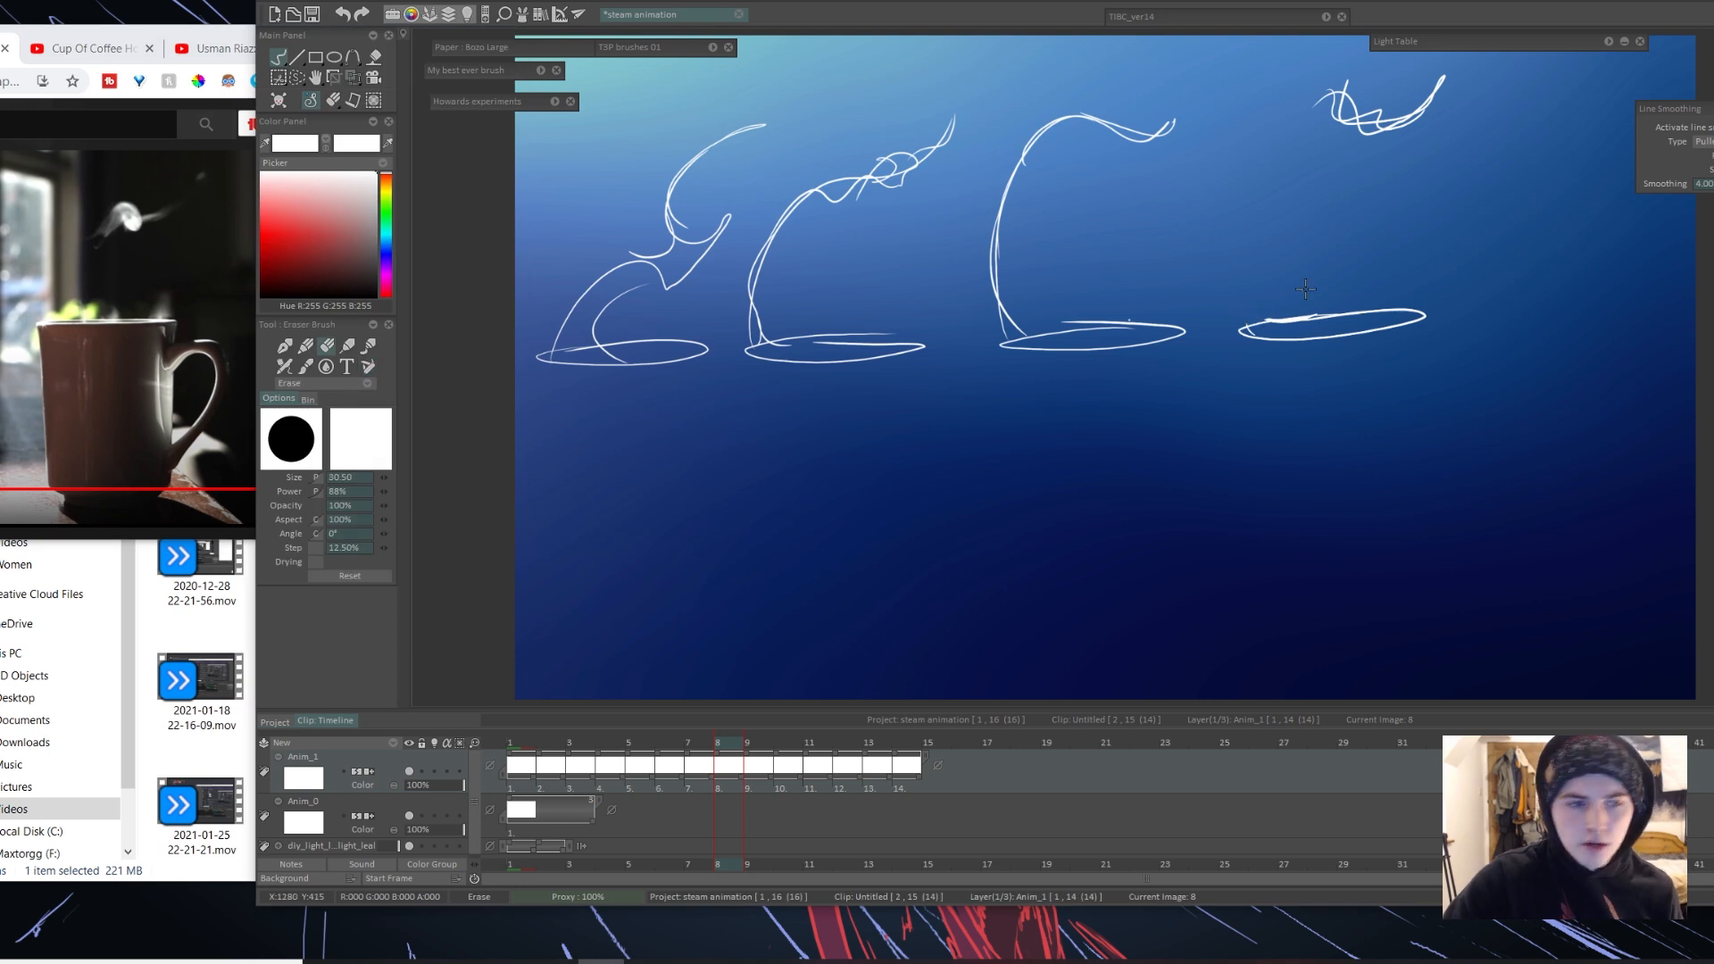
key(e)
key(ctrl+z)
mouse_move(1376, 123)
mouse_down()
mouse_move(1335, 93)
mouse_move(1378, 105)
mouse_move(1373, 124)
mouse_move(1426, 85)
mouse_move(1380, 133)
mouse_move(1439, 68)
mouse_up()
key(e)
key(e)
key(e)
key(e)
key(e)
key(e)
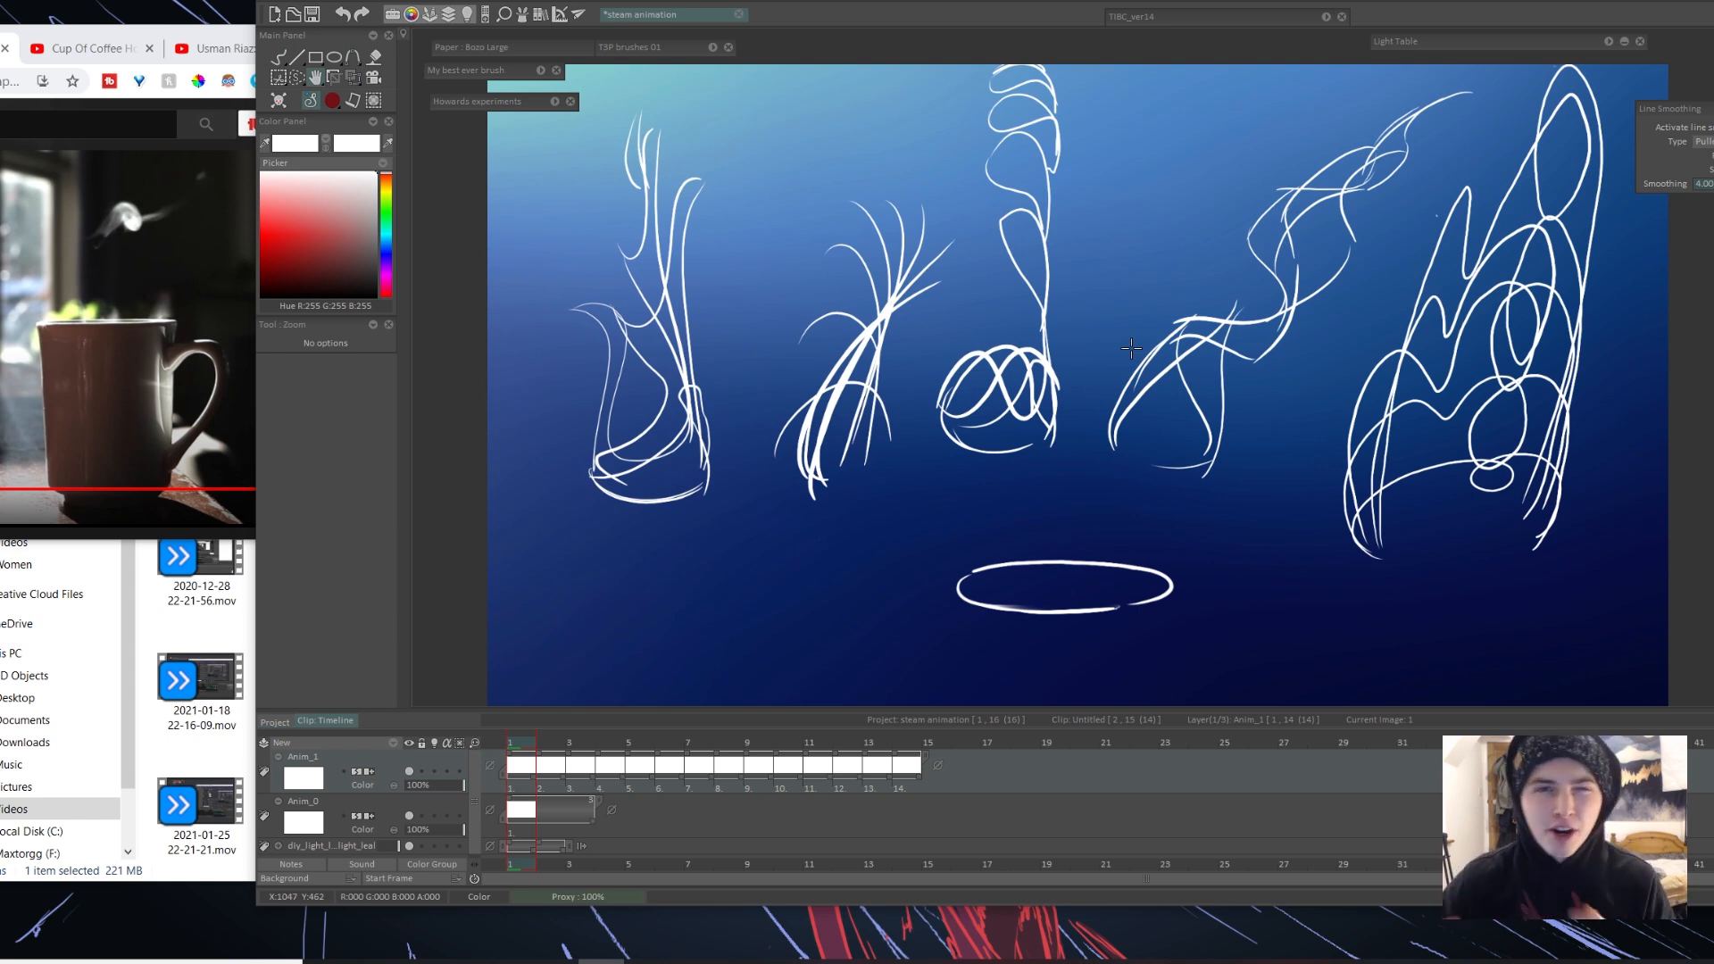
Step: Hand-write the labels "Flick", "discharge" and "twist" beneath the second, third and fourth steam sketches on frame 1
key(b)
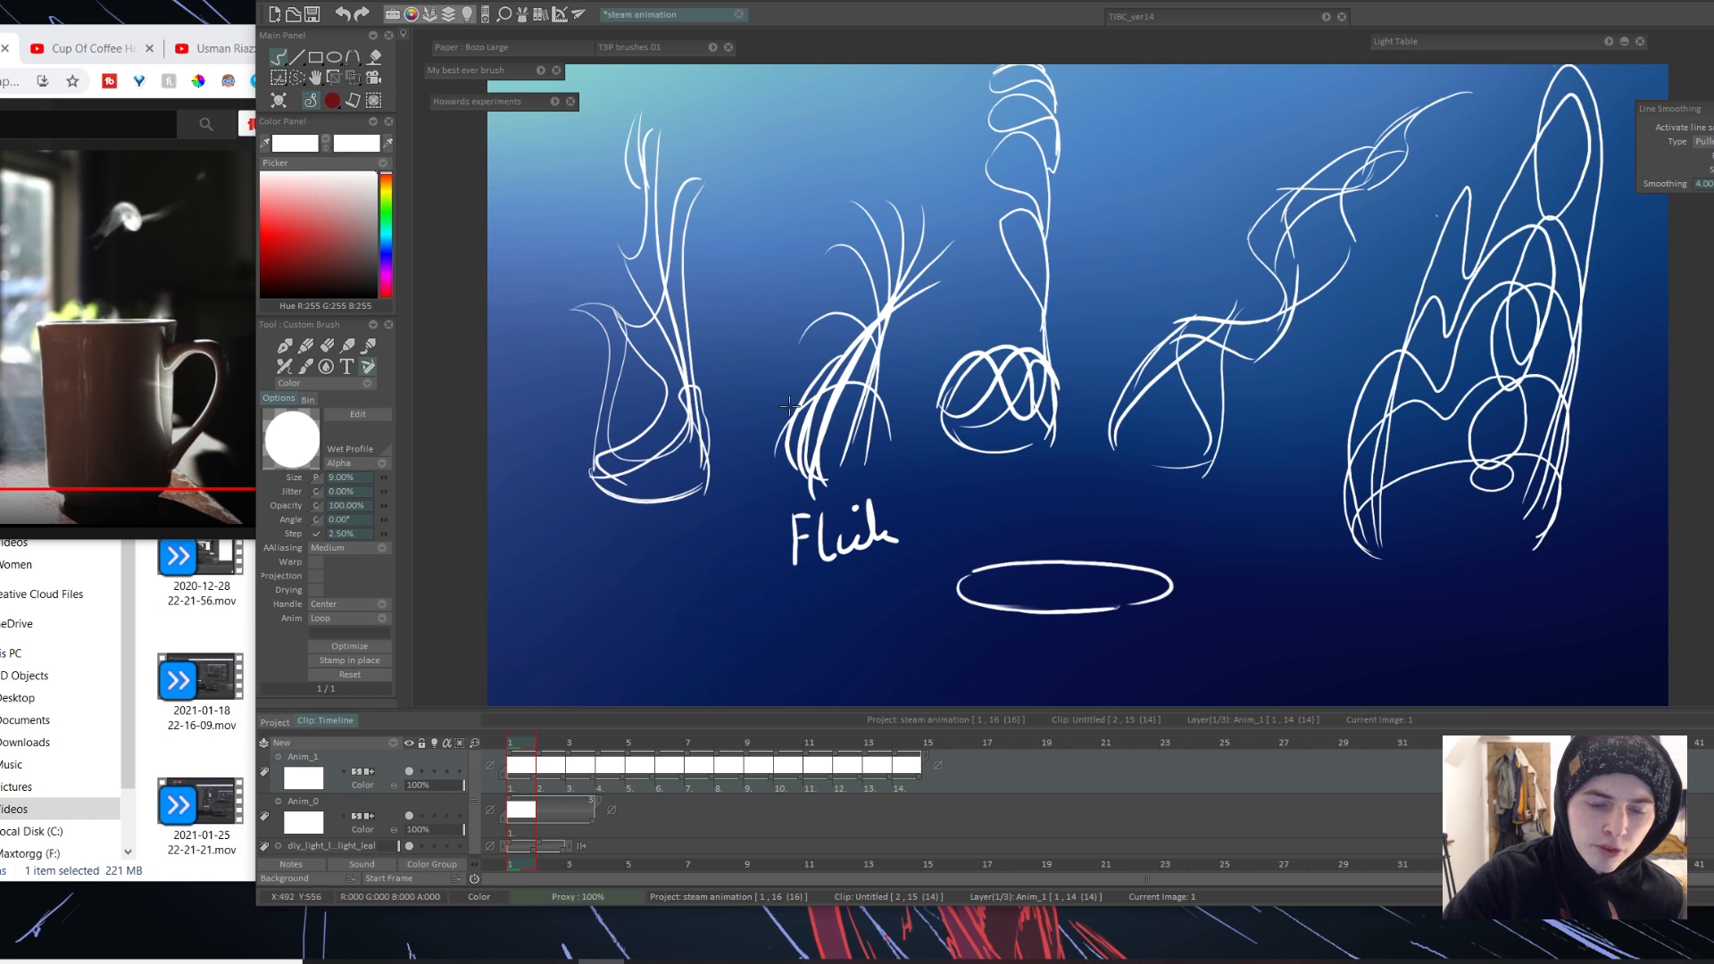
key(ctrl+z)
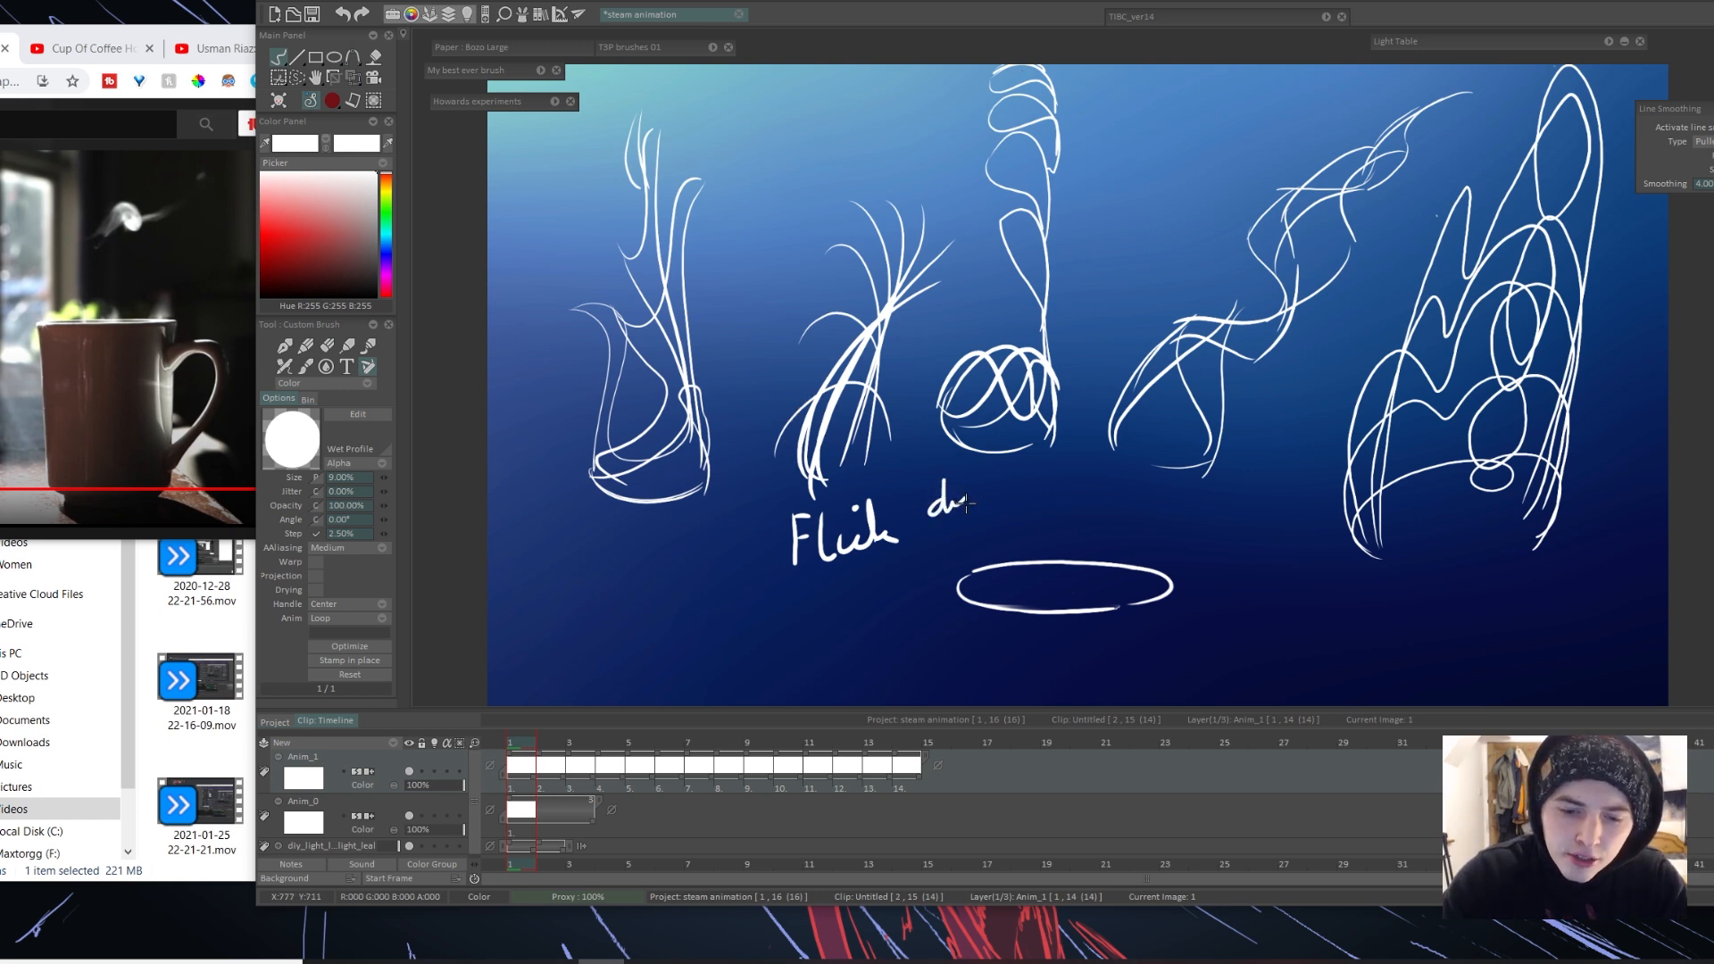
drag(967, 505, 1060, 491)
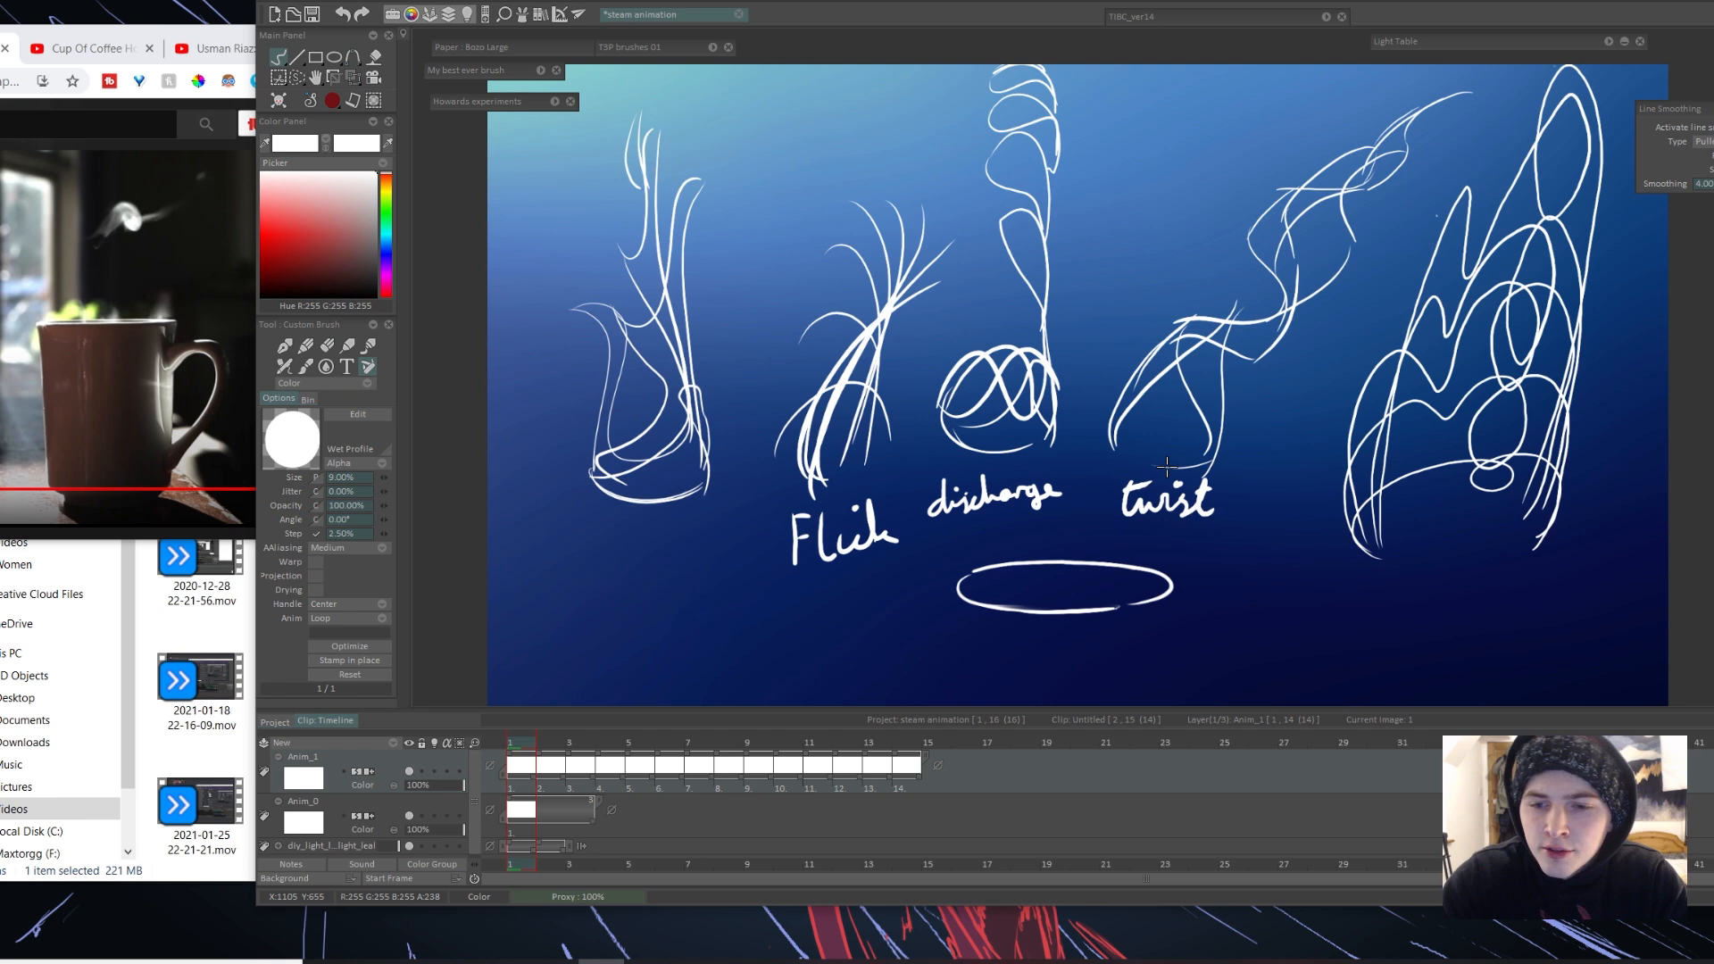
Step: Draw motion arrows on frame 1: a curling one for twist, a curved one for Flick and a vertical one for discharge
drag(1212, 288, 1183, 228)
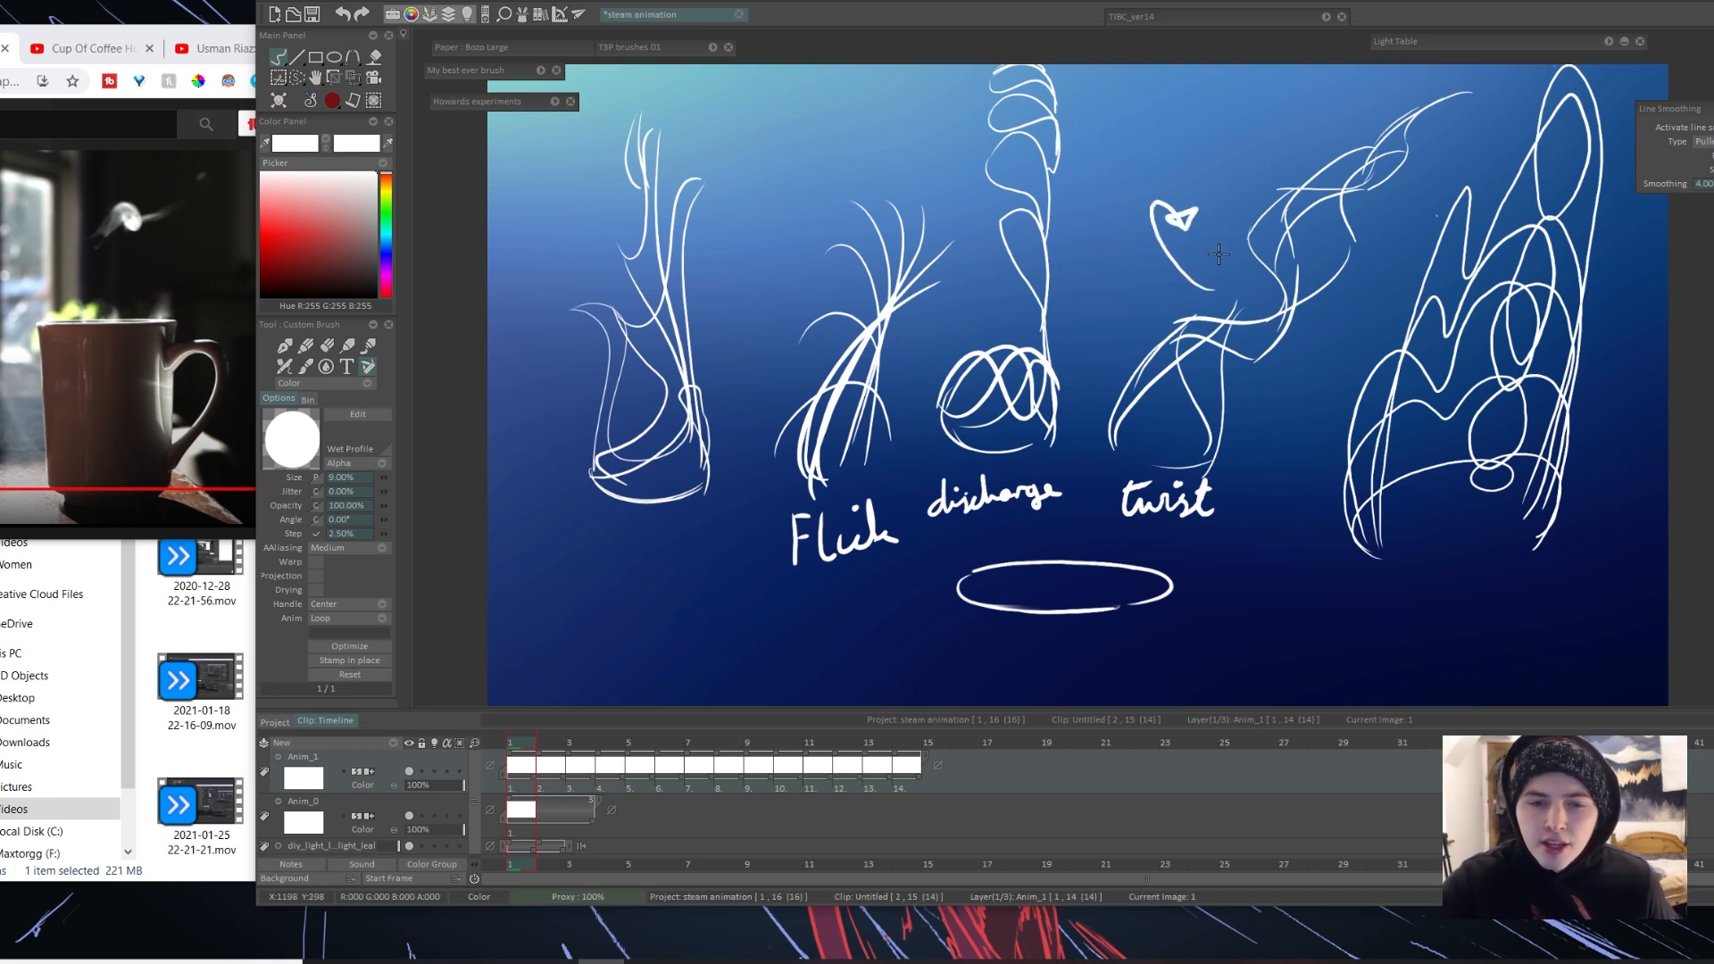
drag(773, 285, 870, 159)
drag(1079, 266, 1079, 147)
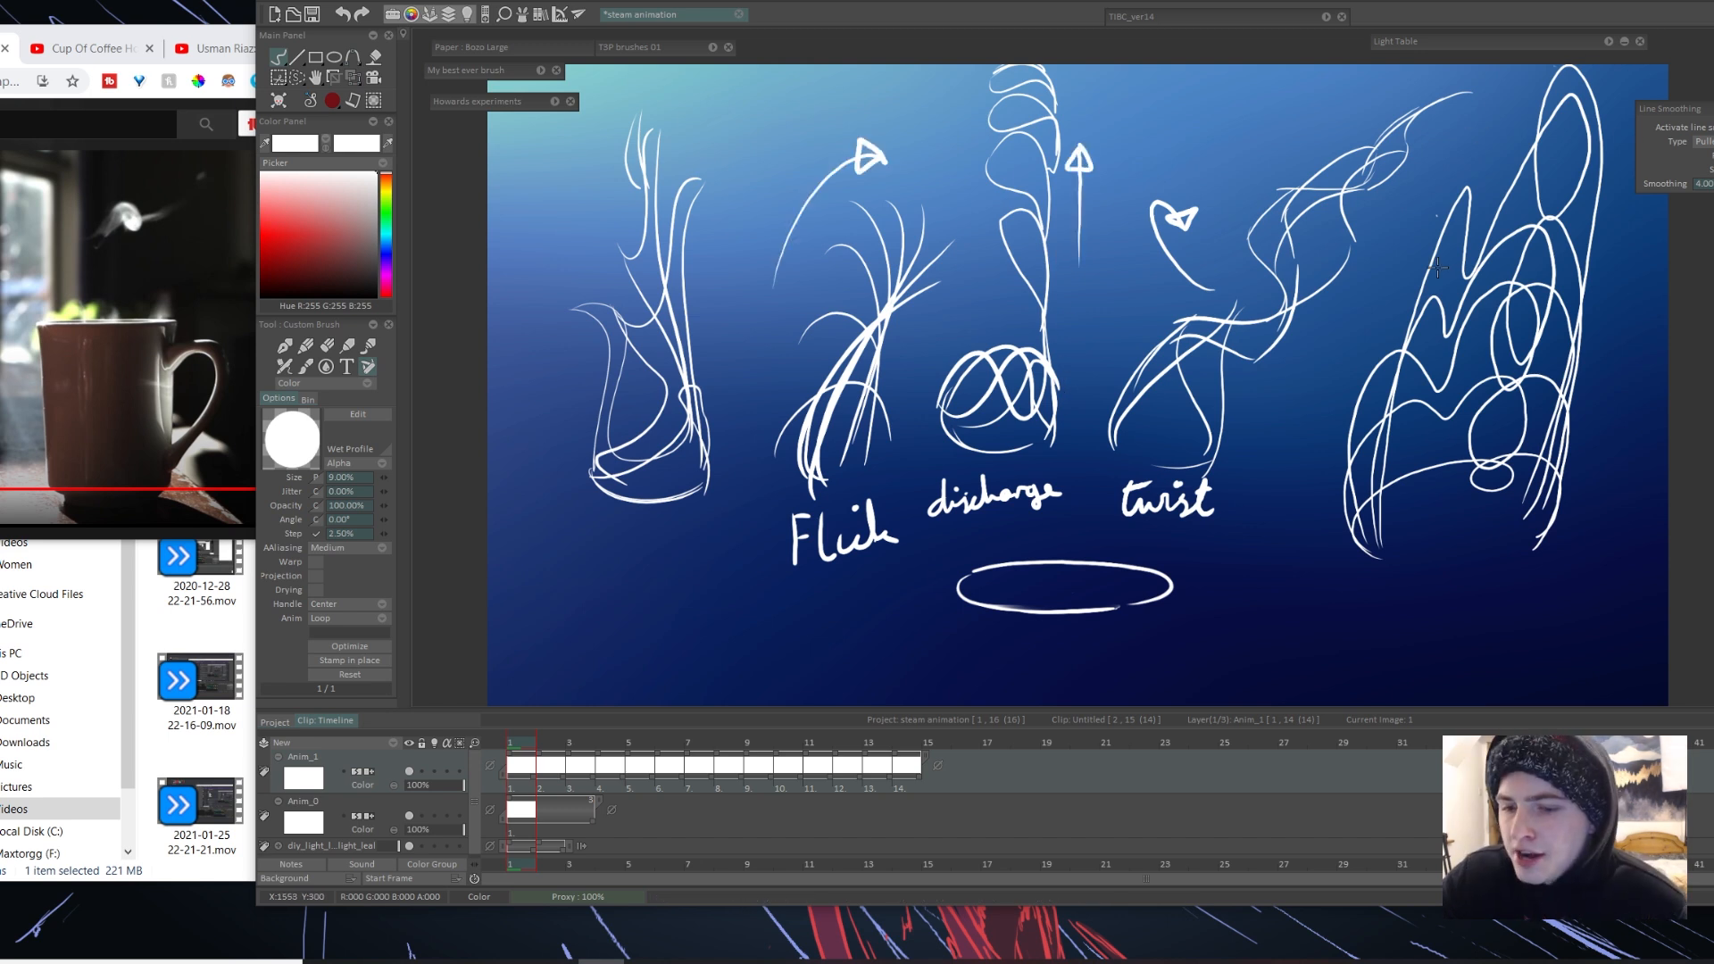
Step: Hand-write "sideways" under the second sketch on frame 5 and "stretch / twist" under the sketches on frame 8
key(Right)
key(Right)
key(Right)
key(Right)
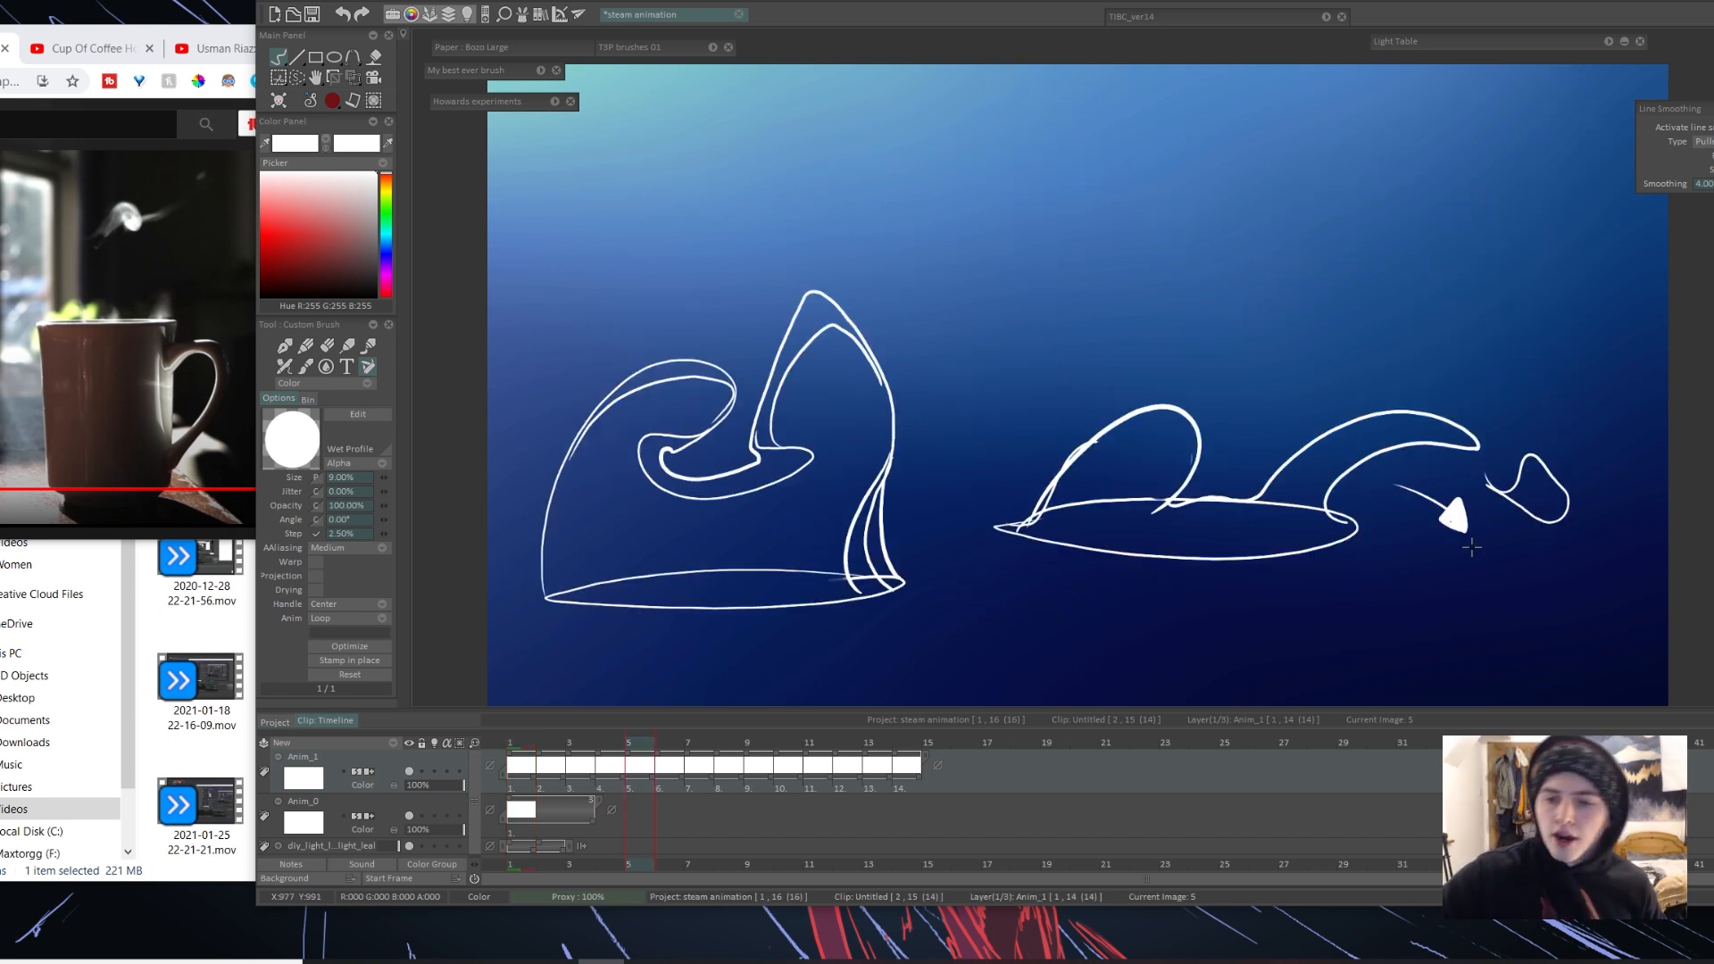
drag(1328, 319, 1511, 417)
key(ctrl+z)
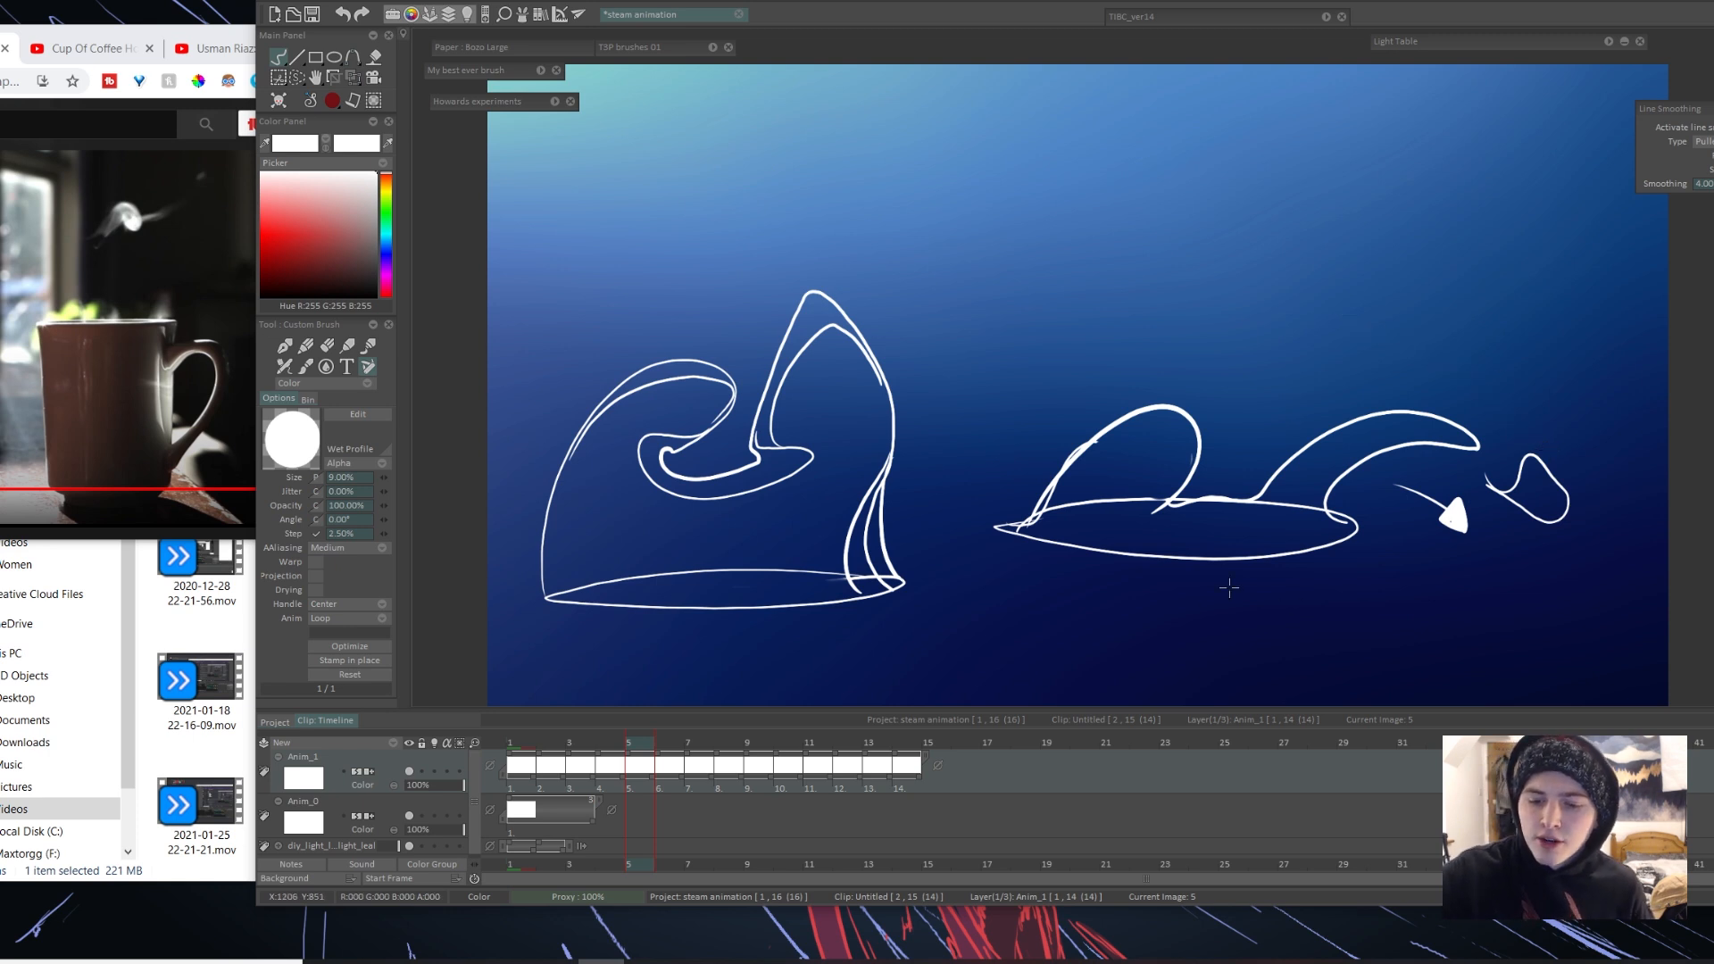
drag(1246, 589, 1431, 586)
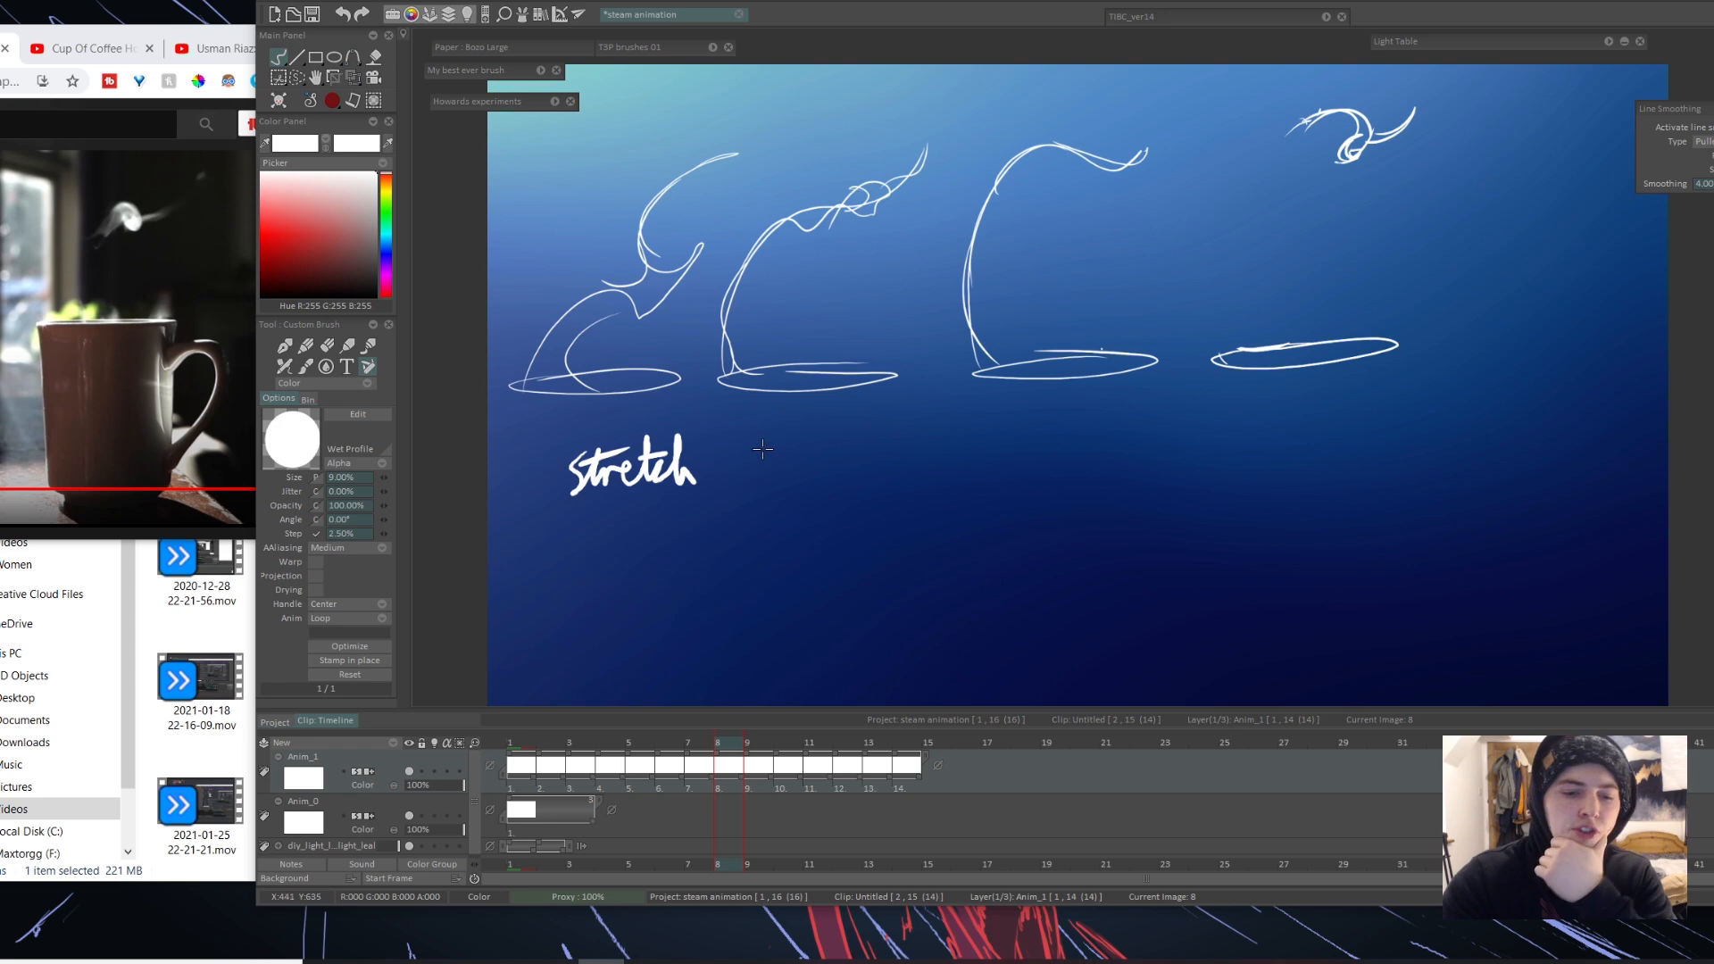
drag(764, 423, 710, 485)
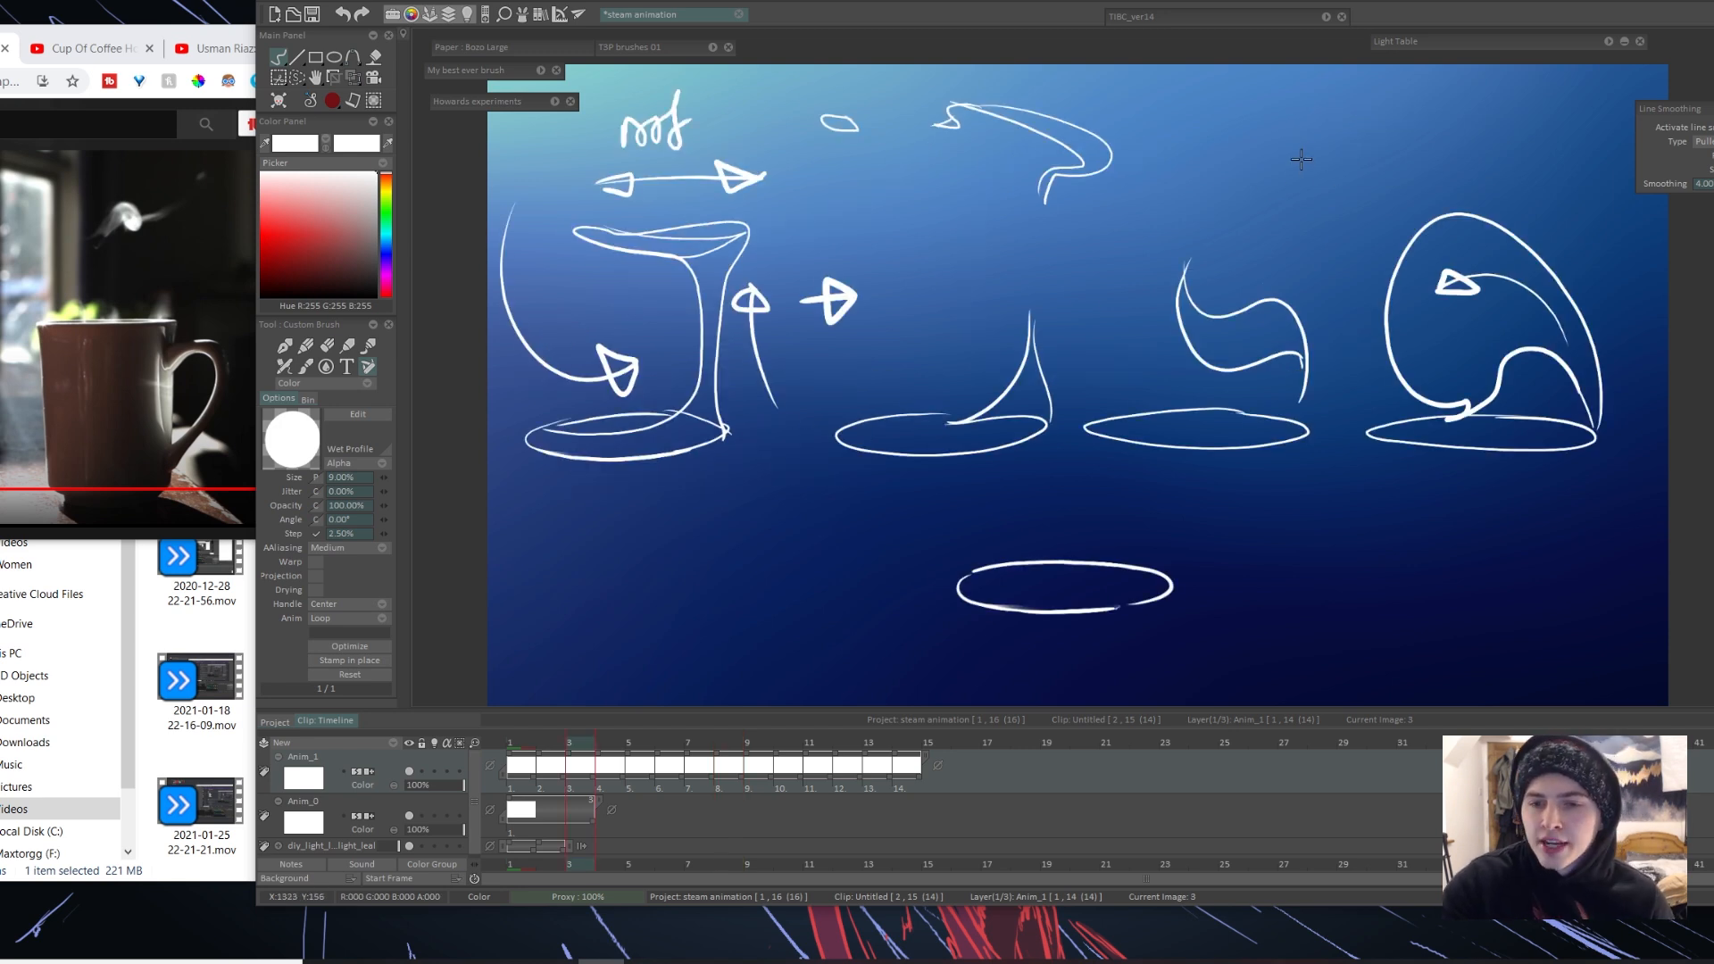
drag(1300, 158, 1428, 188)
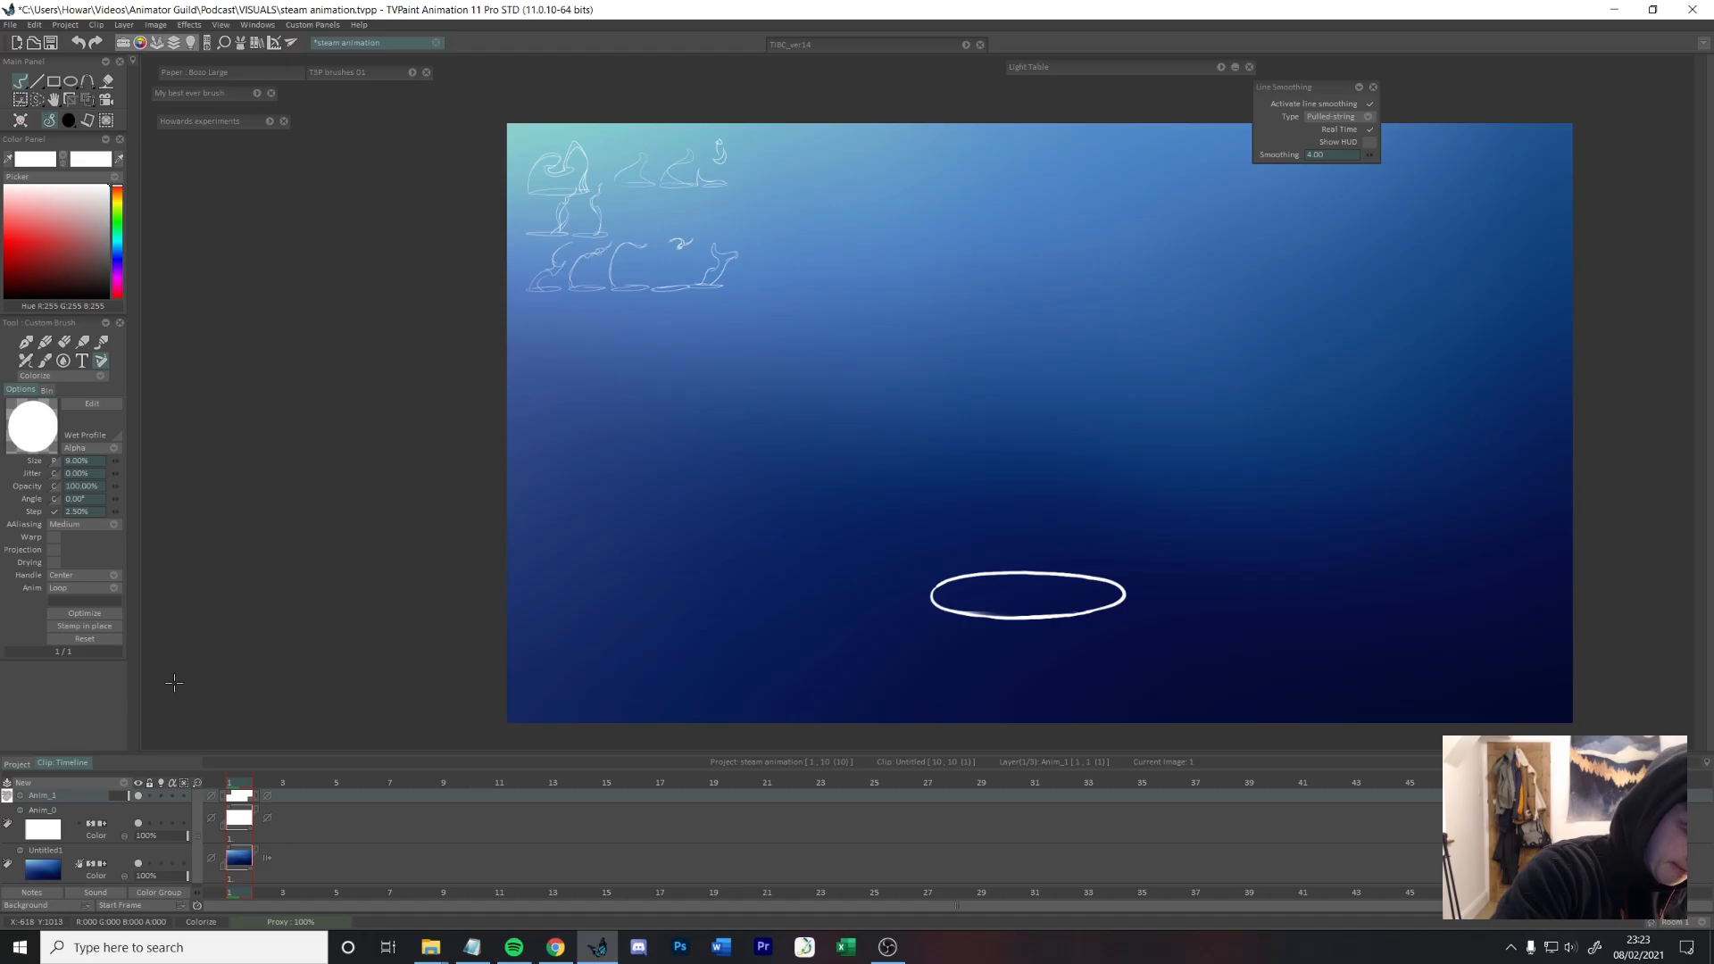
Step: Lower the opacity of the cup-rim guide layer and set the brush size to 8%
drag(129, 850, 115, 850)
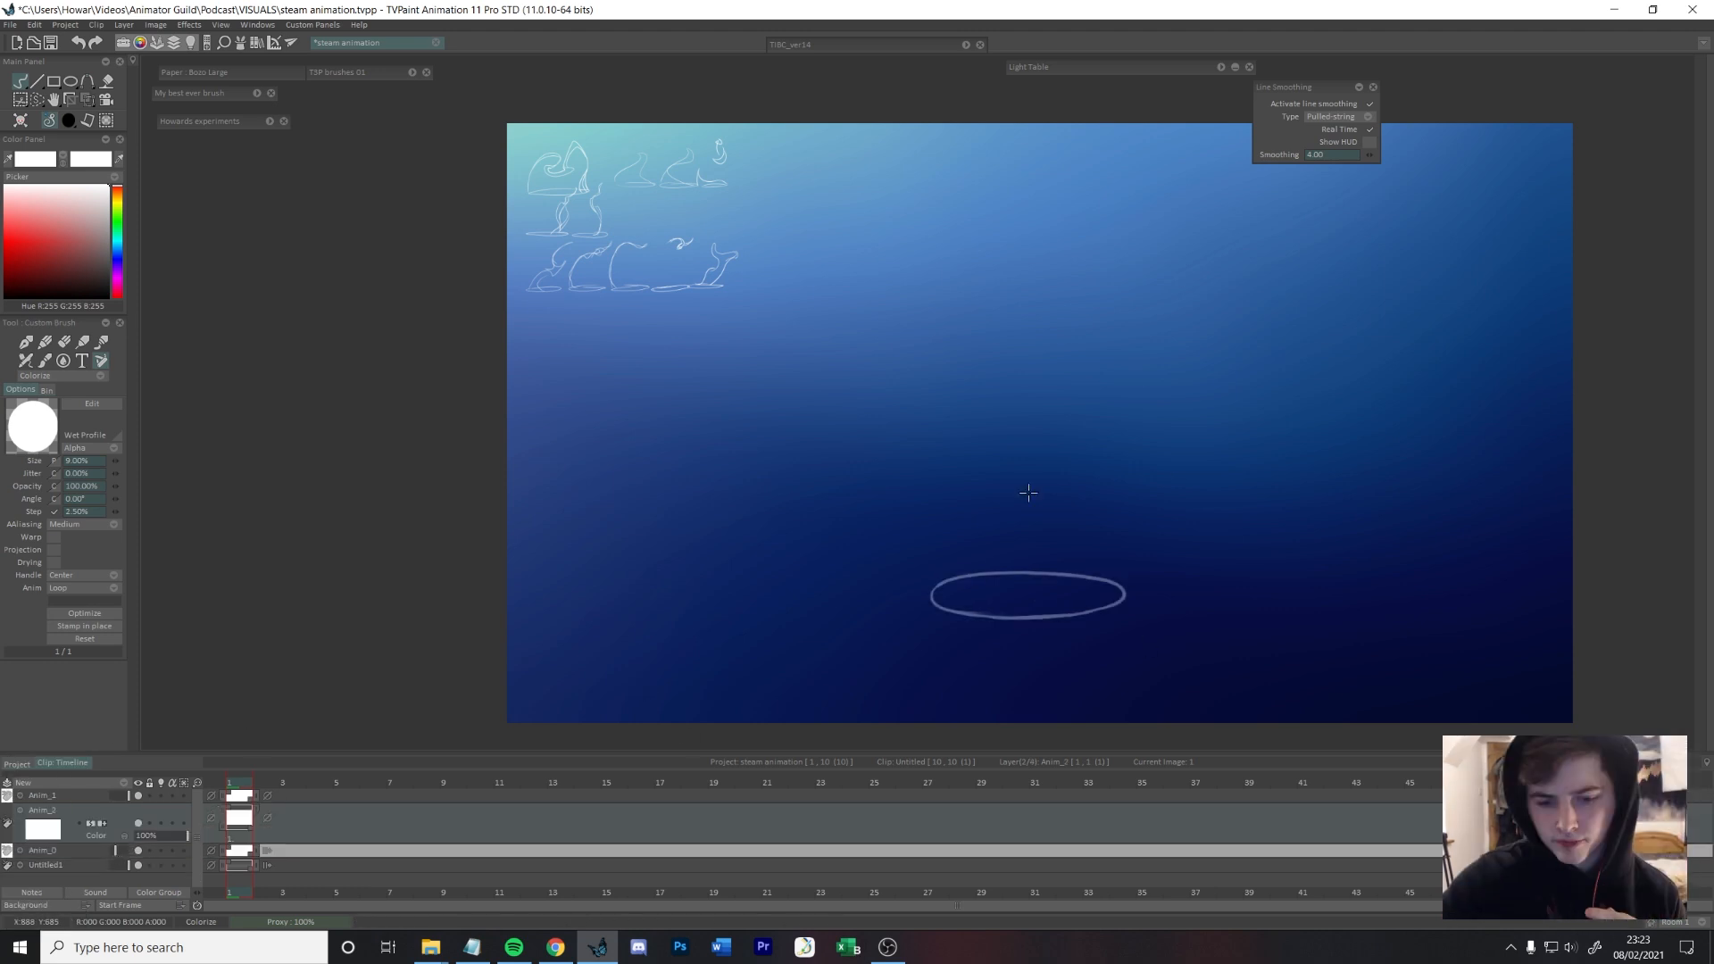
click(412, 72)
click(411, 72)
drag(933, 566, 1078, 356)
key(ctrl+z)
drag(115, 460, 111, 463)
click(411, 72)
click(43, 851)
click(88, 100)
drag(1126, 570, 1087, 570)
drag(929, 619, 876, 620)
drag(1127, 620, 1196, 616)
drag(1043, 617, 1051, 597)
key(Escape)
Step: Widen the cup-rim ellipse with a perspective transform that enlarges its near edge, and reduce its layer opacity slightly more
click(87, 100)
drag(929, 570, 975, 569)
drag(1126, 570, 1103, 569)
drag(929, 619, 891, 619)
drag(1126, 619, 1169, 622)
drag(1031, 620, 1168, 622)
key(Return)
click(88, 100)
key(Return)
drag(115, 850, 113, 851)
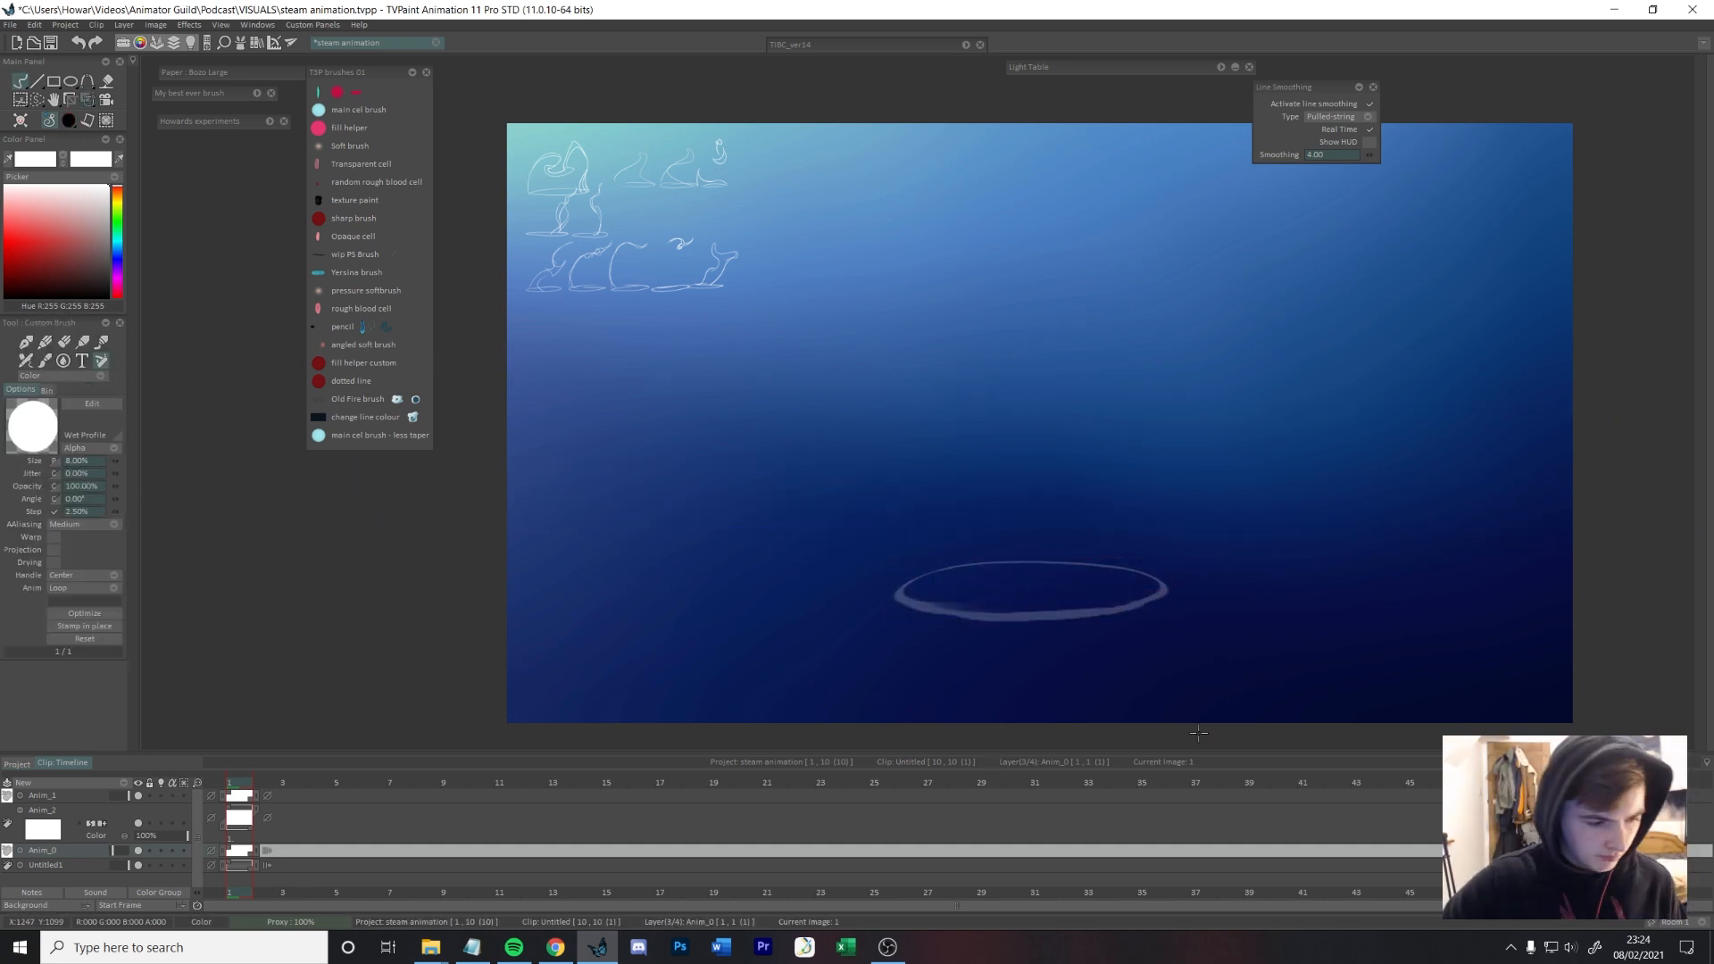
Step: Enlarge the group of small steam thumbnails on the Anim_1 layer with a transform
click(43, 810)
click(43, 795)
click(87, 100)
drag(739, 292, 790, 330)
drag(658, 235, 664, 249)
key(Return)
scroll(933, 581, up, 1)
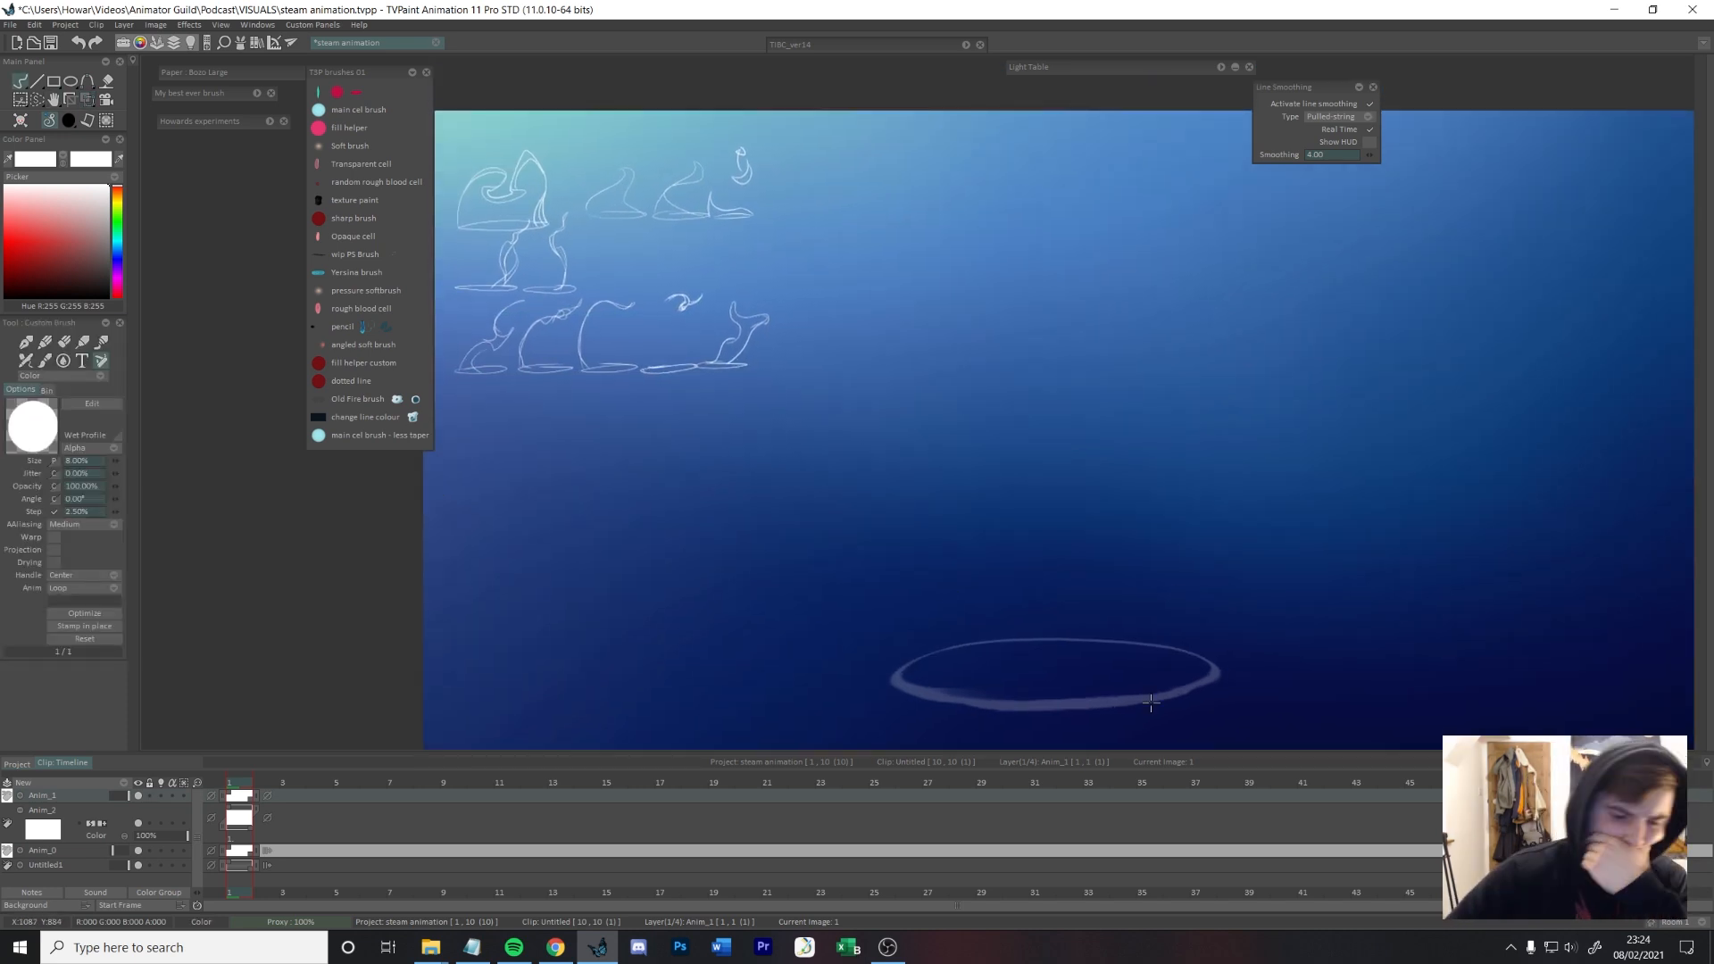
Step: Extend the empty Anim_2 animation layer to 100 frames and shrink the timeline scale to fit it
drag(898, 675, 1214, 675)
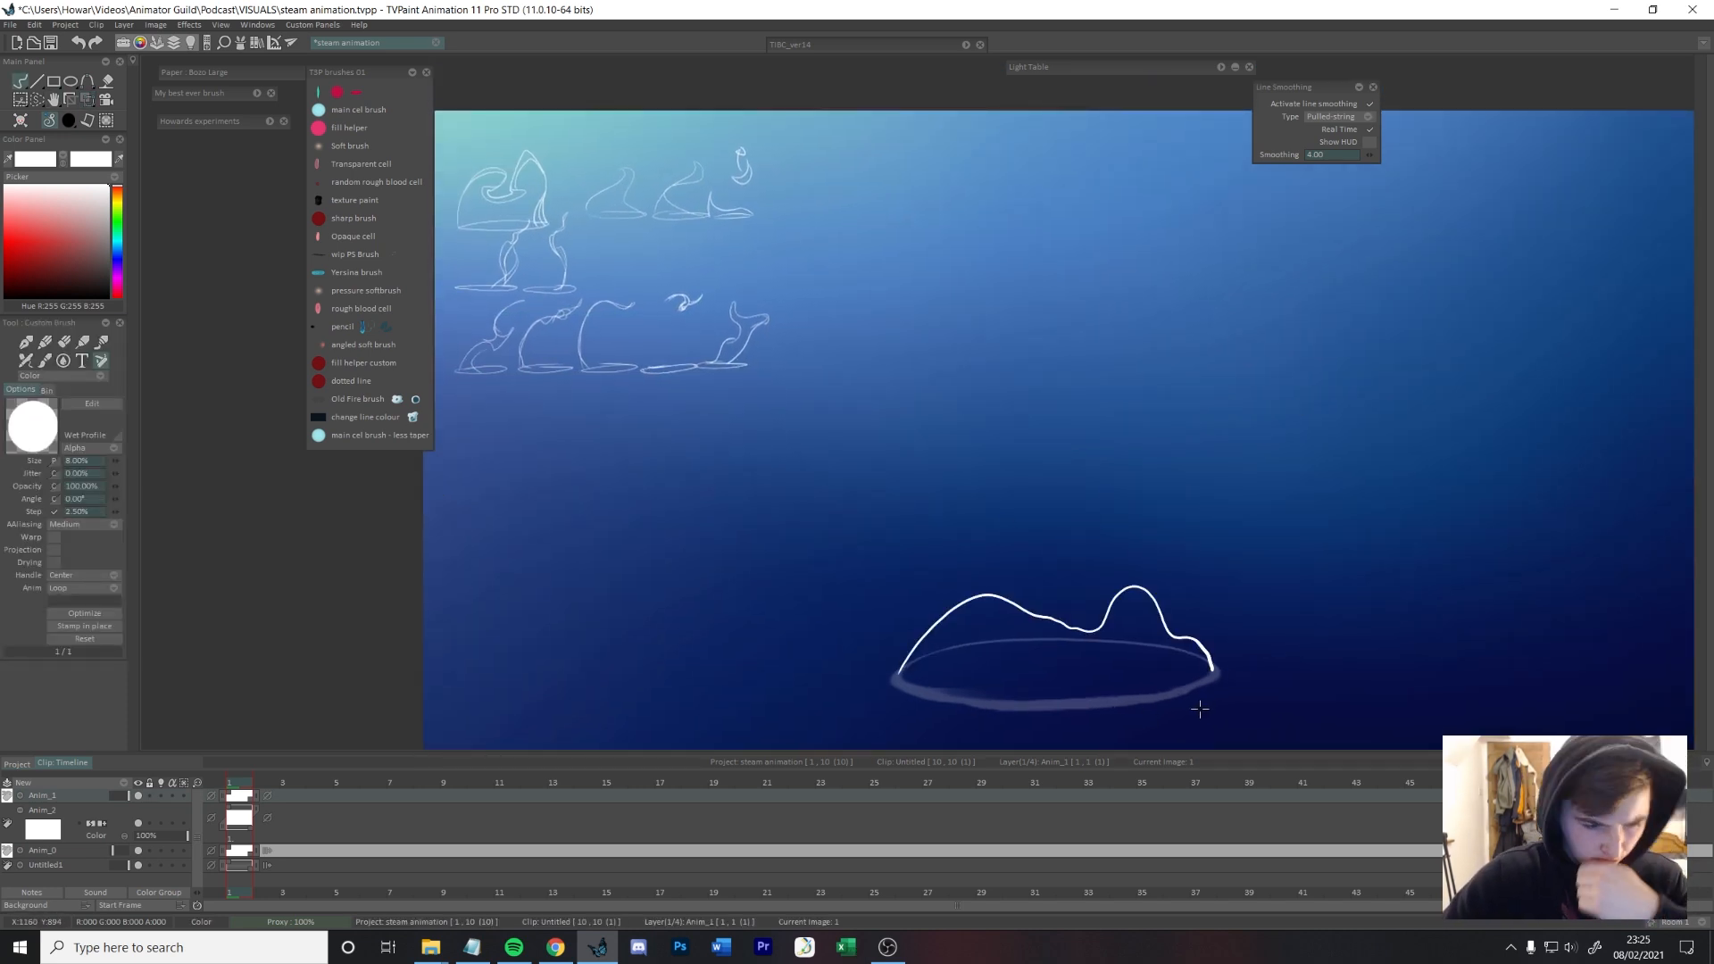
key(ctrl+z)
click(138, 795)
click(139, 795)
click(42, 811)
text(44)
key(Return)
drag(197, 892, 188, 892)
mouse_move(641, 810)
mouse_down()
mouse_move(1444, 812)
mouse_move(1141, 812)
mouse_up()
click(842, 502)
Step: Draw the first frame's steam outline on Anim_2, a tall hump over the rim dropping to a small bump at its right edge
drag(1166, 398, 1150, 647)
key(ctrl+z)
drag(900, 669, 1212, 661)
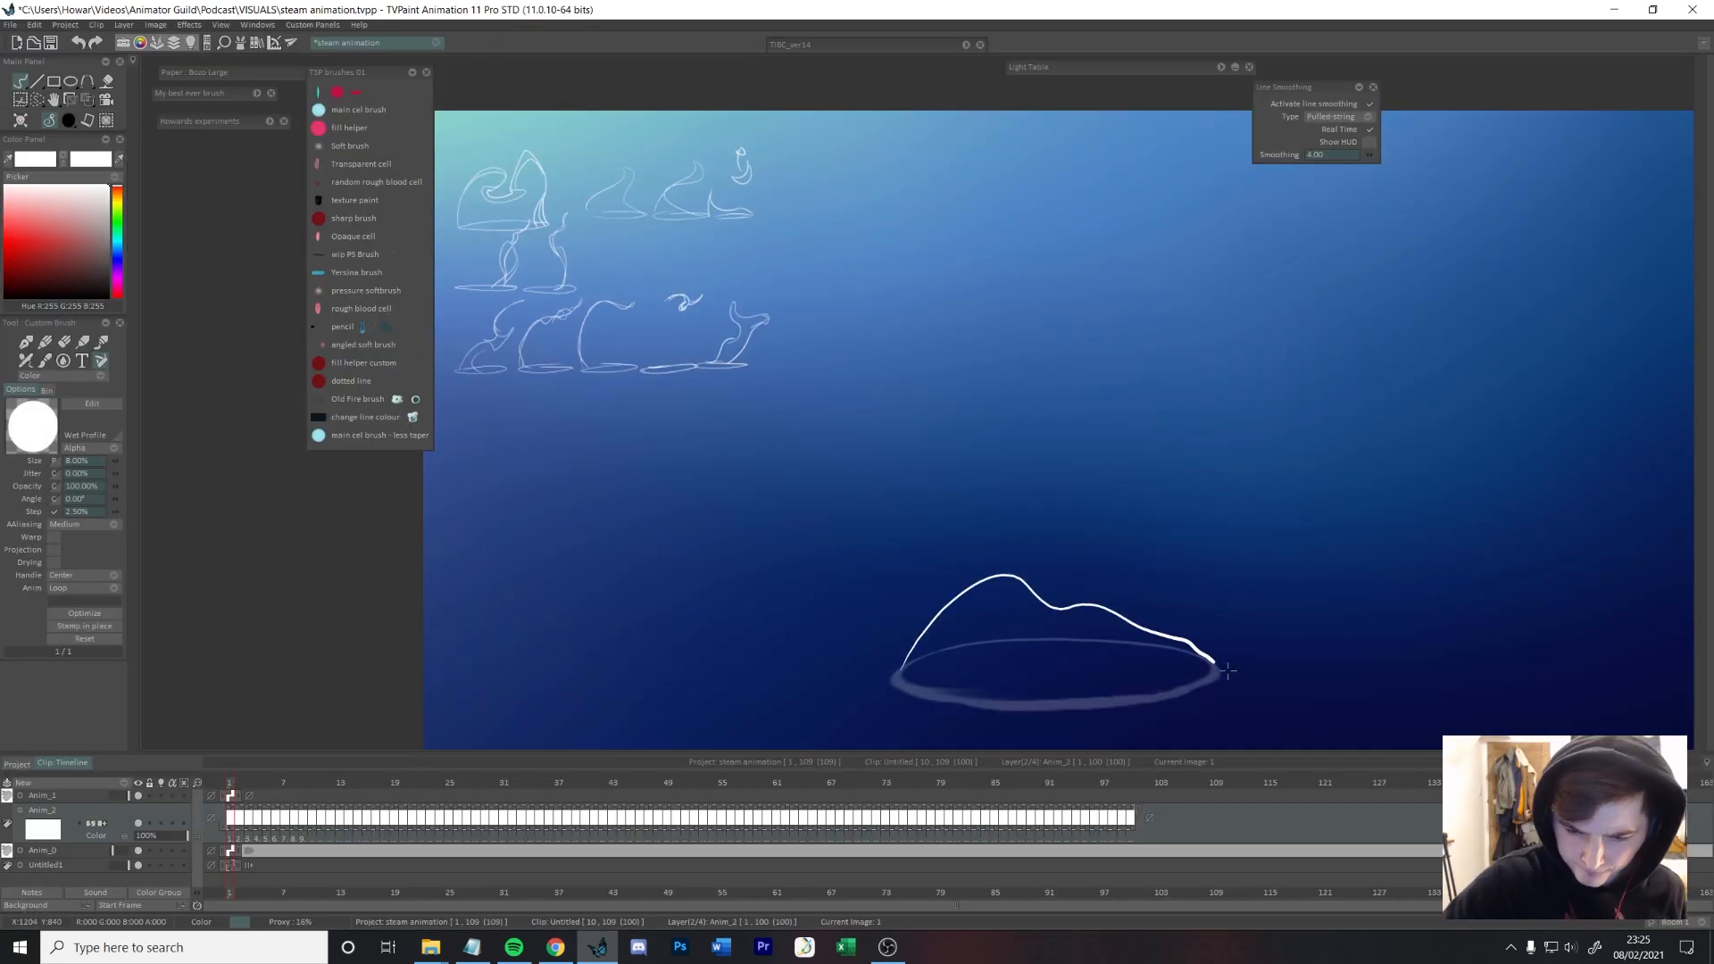
key(ctrl+z)
mouse_move(896, 678)
mouse_down()
mouse_move(1232, 624)
mouse_move(1214, 678)
mouse_up()
key(ctrl+z)
Step: Draw low, rippling steam outlines from one side of the rim to the other on the following frames
key(ctrl+z)
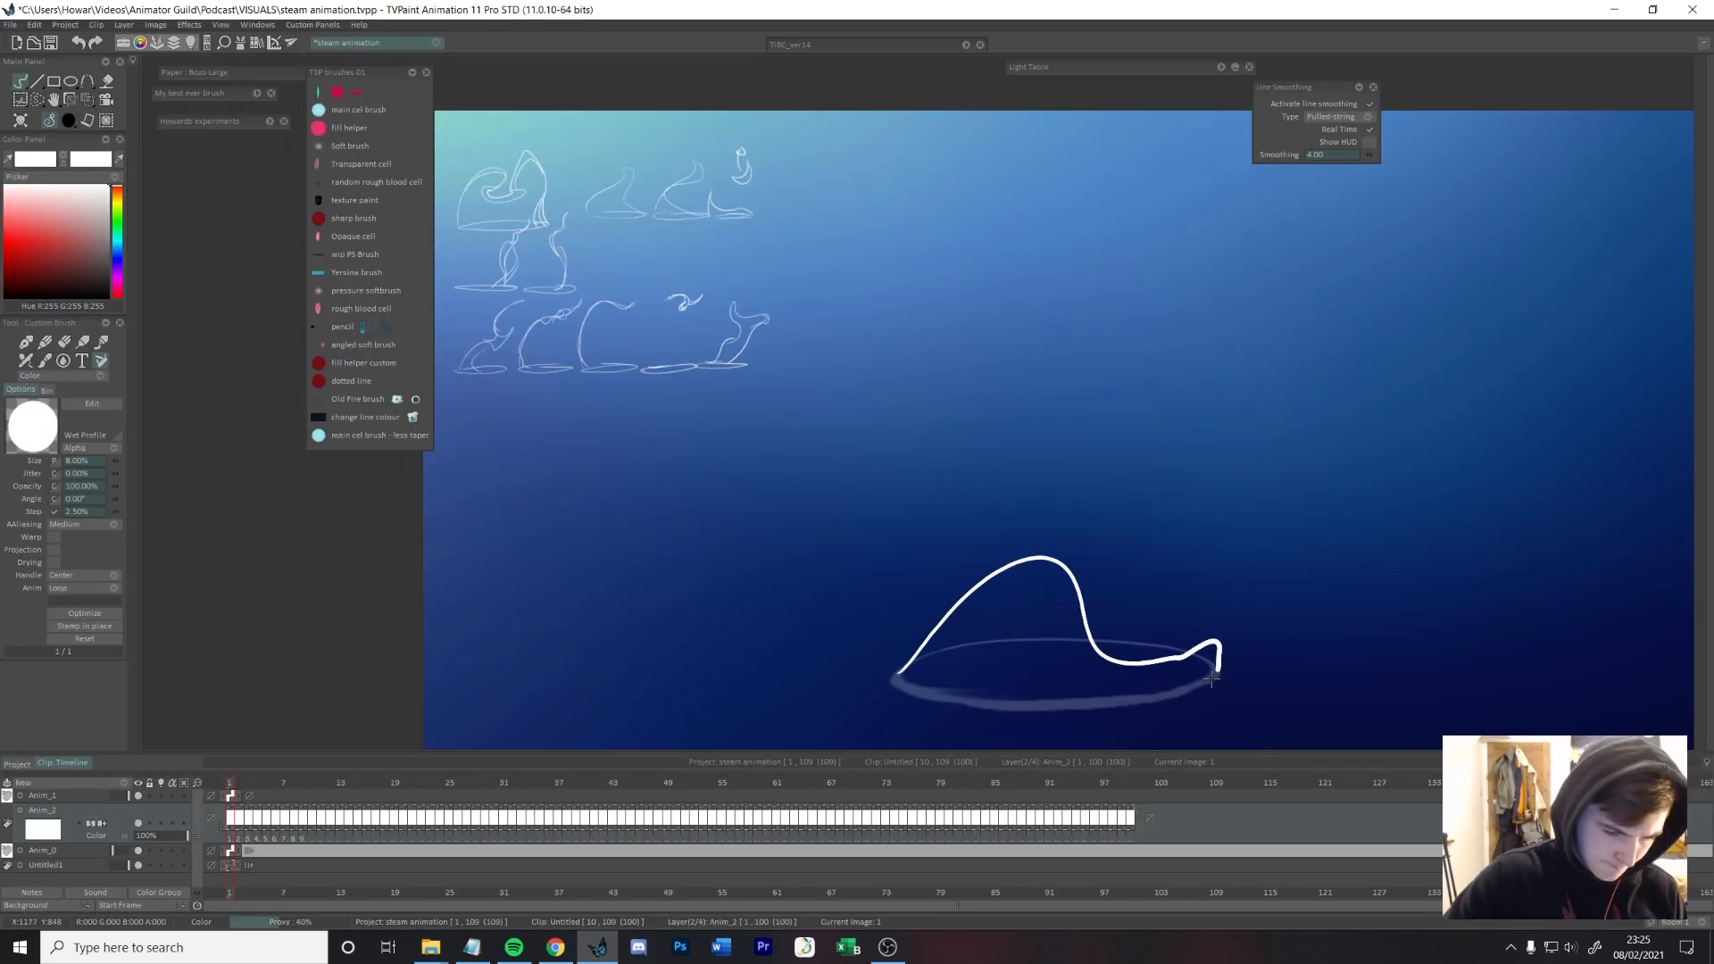
key(Right)
mouse_move(905, 673)
mouse_down()
mouse_move(1140, 653)
mouse_move(1215, 682)
mouse_up()
Step: Draw the first rising steam strand on frame 8, sweeping from the rim's left edge up towards the right
key(ctrl+z)
key(Right)
drag(903, 674, 1221, 668)
key(Right)
key(Right)
key(Right)
mouse_move(900, 673)
mouse_down()
mouse_move(956, 658)
mouse_move(1220, 668)
mouse_move(1049, 639)
mouse_move(1214, 673)
mouse_move(1079, 575)
mouse_move(1127, 551)
mouse_up()
key(Right)
key(Right)
key(ctrl+z)
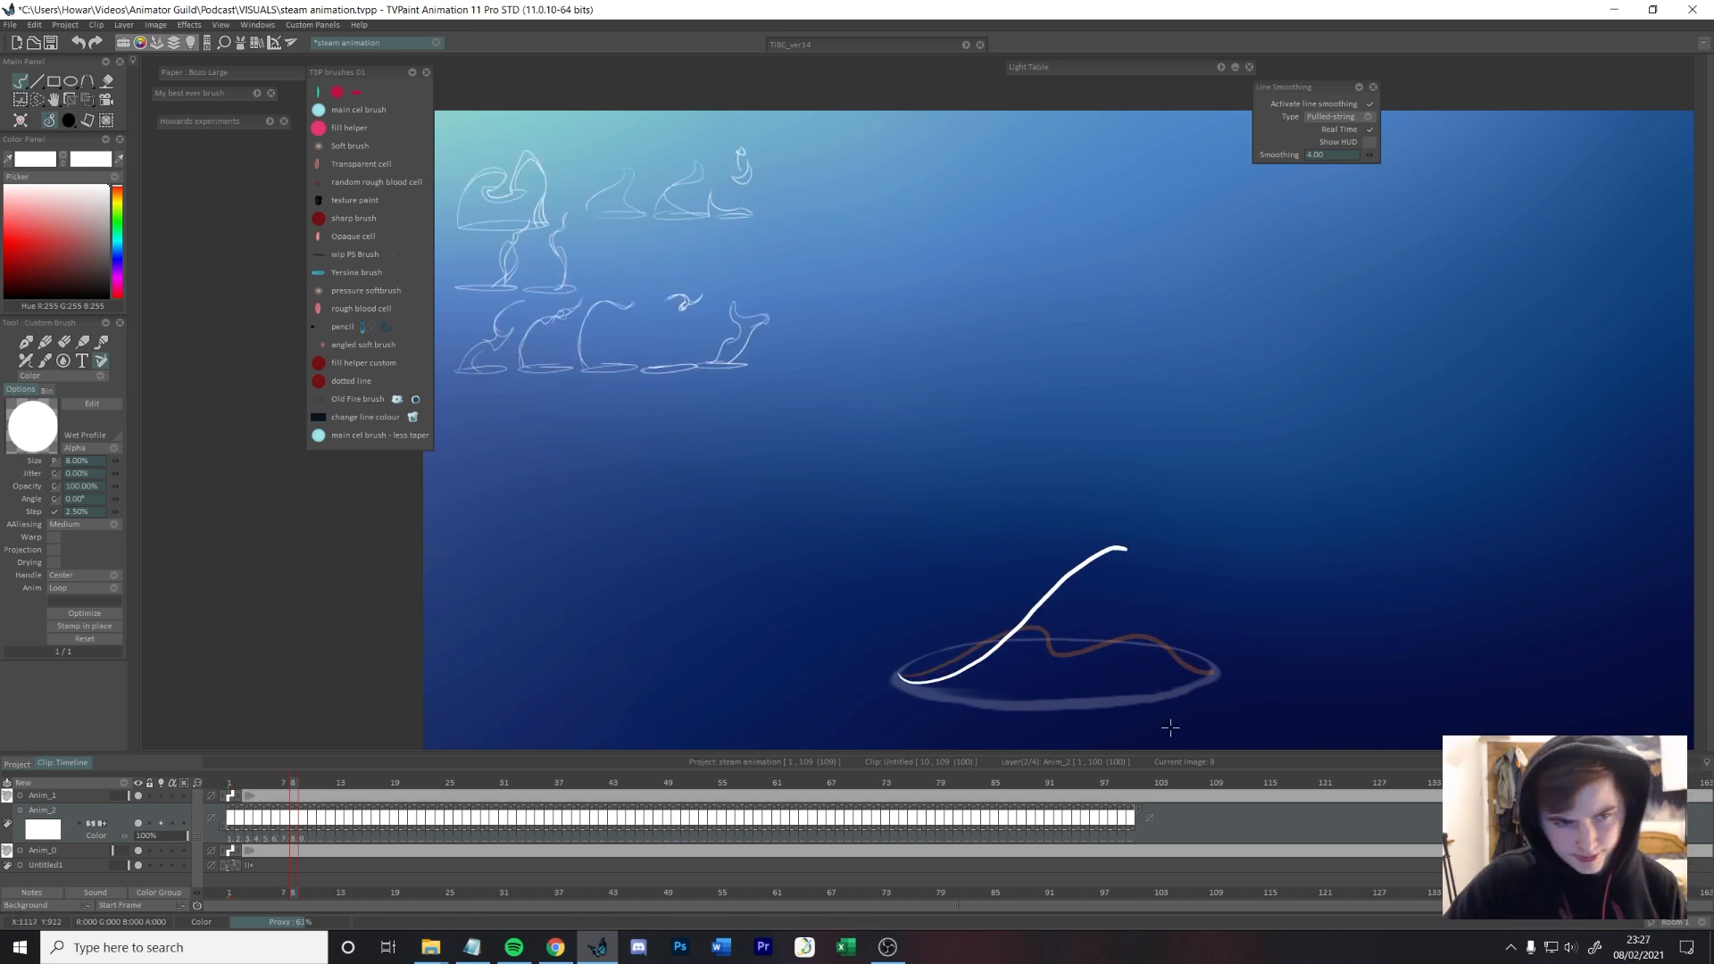
Step: Compare the neighbouring frames and complete frame 8's outline with a fold below the tip and a second peak reaching the rim's right edge
key(Left)
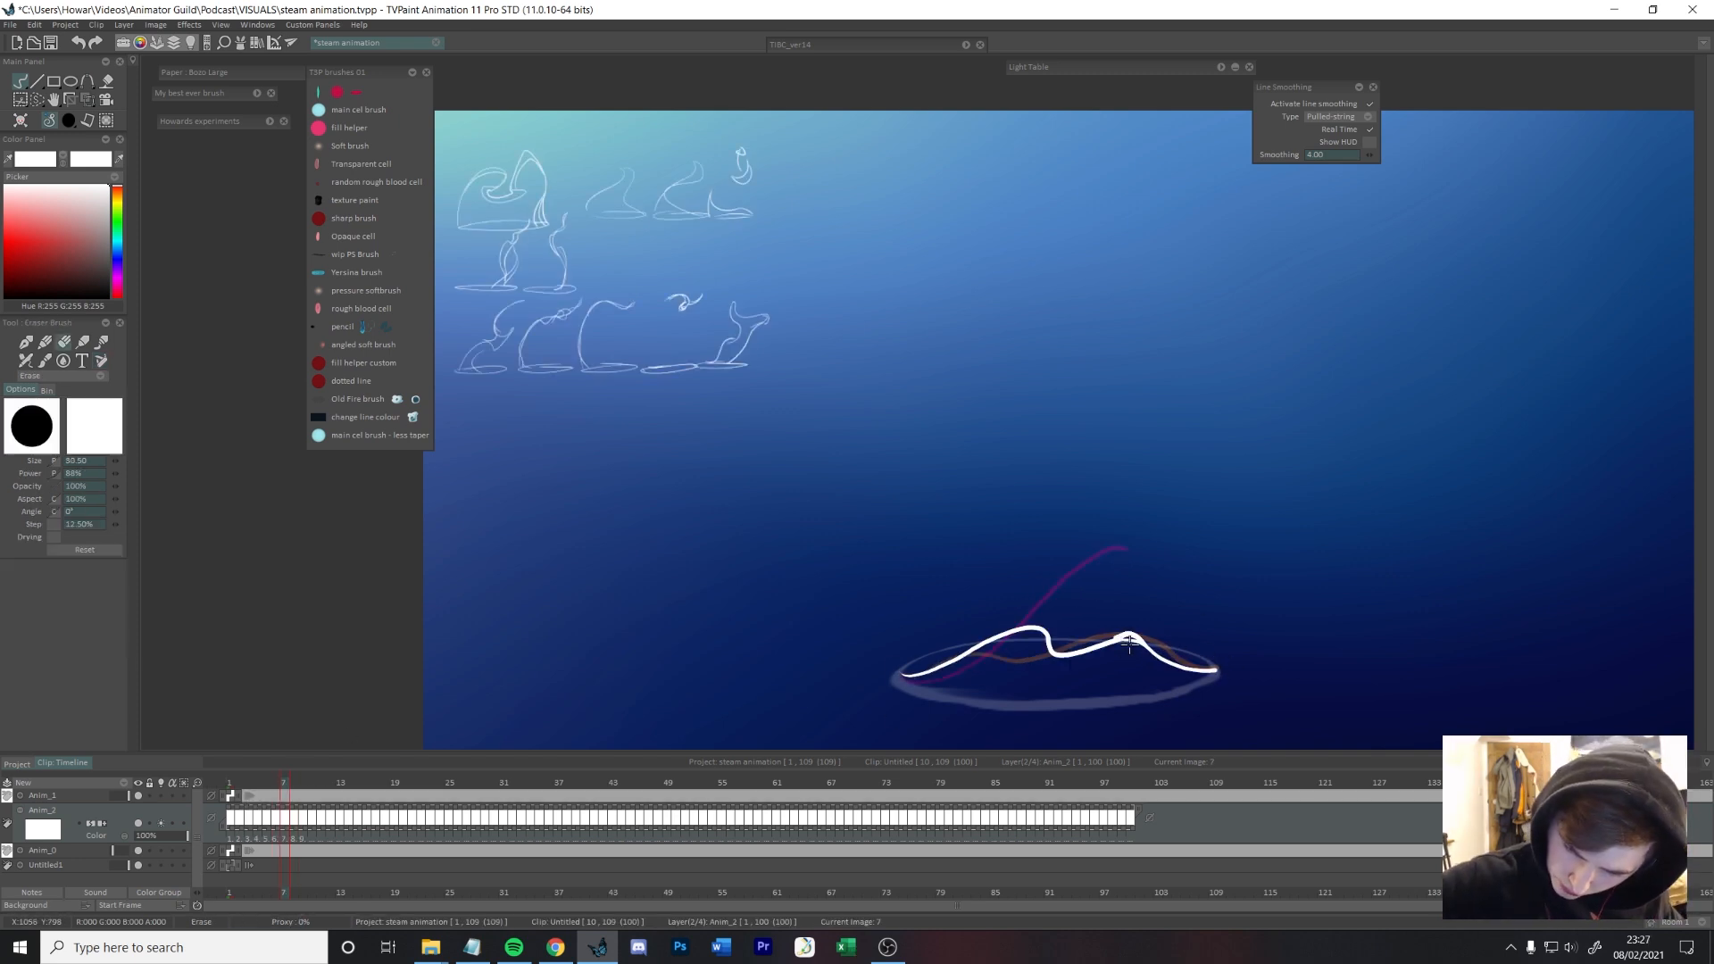
key(ctrl+z)
key(Right)
key(Right)
key(Right)
key(Right)
key(Right)
key(Left)
key(Left)
key(Left)
key(Left)
key(Left)
key(Right)
drag(1125, 550, 1059, 616)
key(ctrl+z)
mouse_move(1126, 550)
mouse_down()
mouse_move(1074, 667)
mouse_move(1121, 573)
mouse_up()
key(ctrl+z)
mouse_move(1075, 666)
mouse_down()
mouse_move(1145, 627)
mouse_move(1213, 673)
mouse_up()
Step: Draw frame 9's steam as crossing strands that rise taller above the rim, with a pointed tip and a looped second peak
key(Right)
key(Left)
key(Right)
key(Left)
key(Right)
drag(1112, 612, 1121, 636)
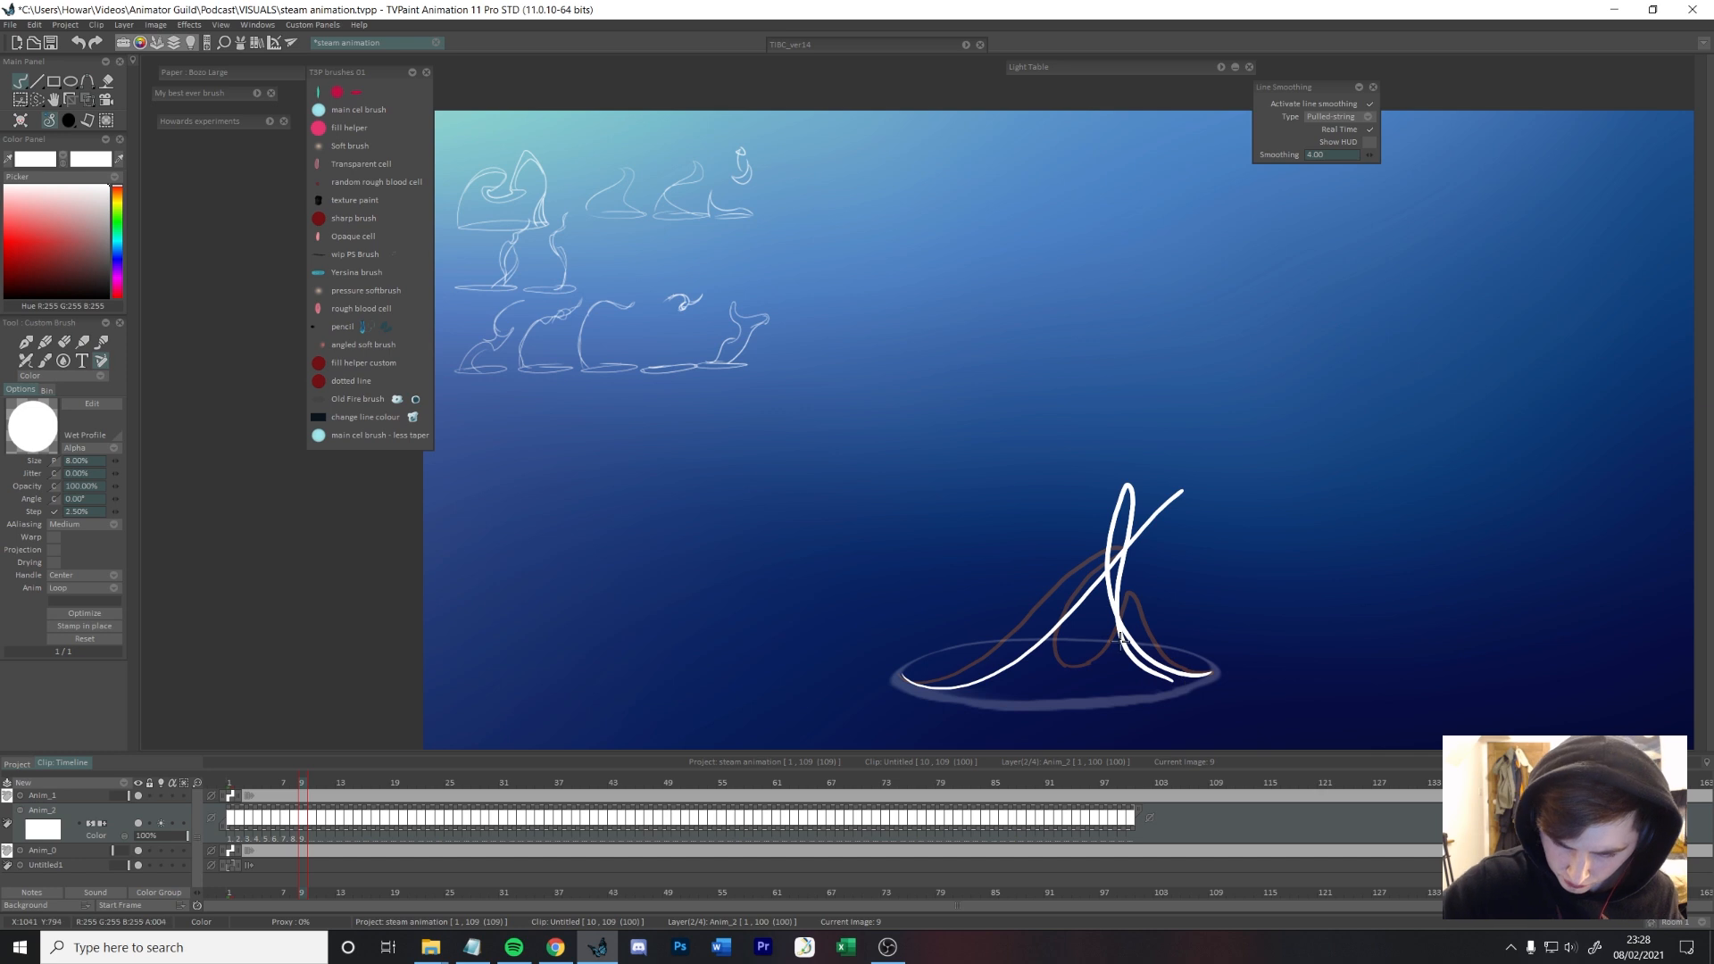
key(e)
key(e)
drag(1172, 498, 1190, 463)
drag(1114, 561, 1162, 515)
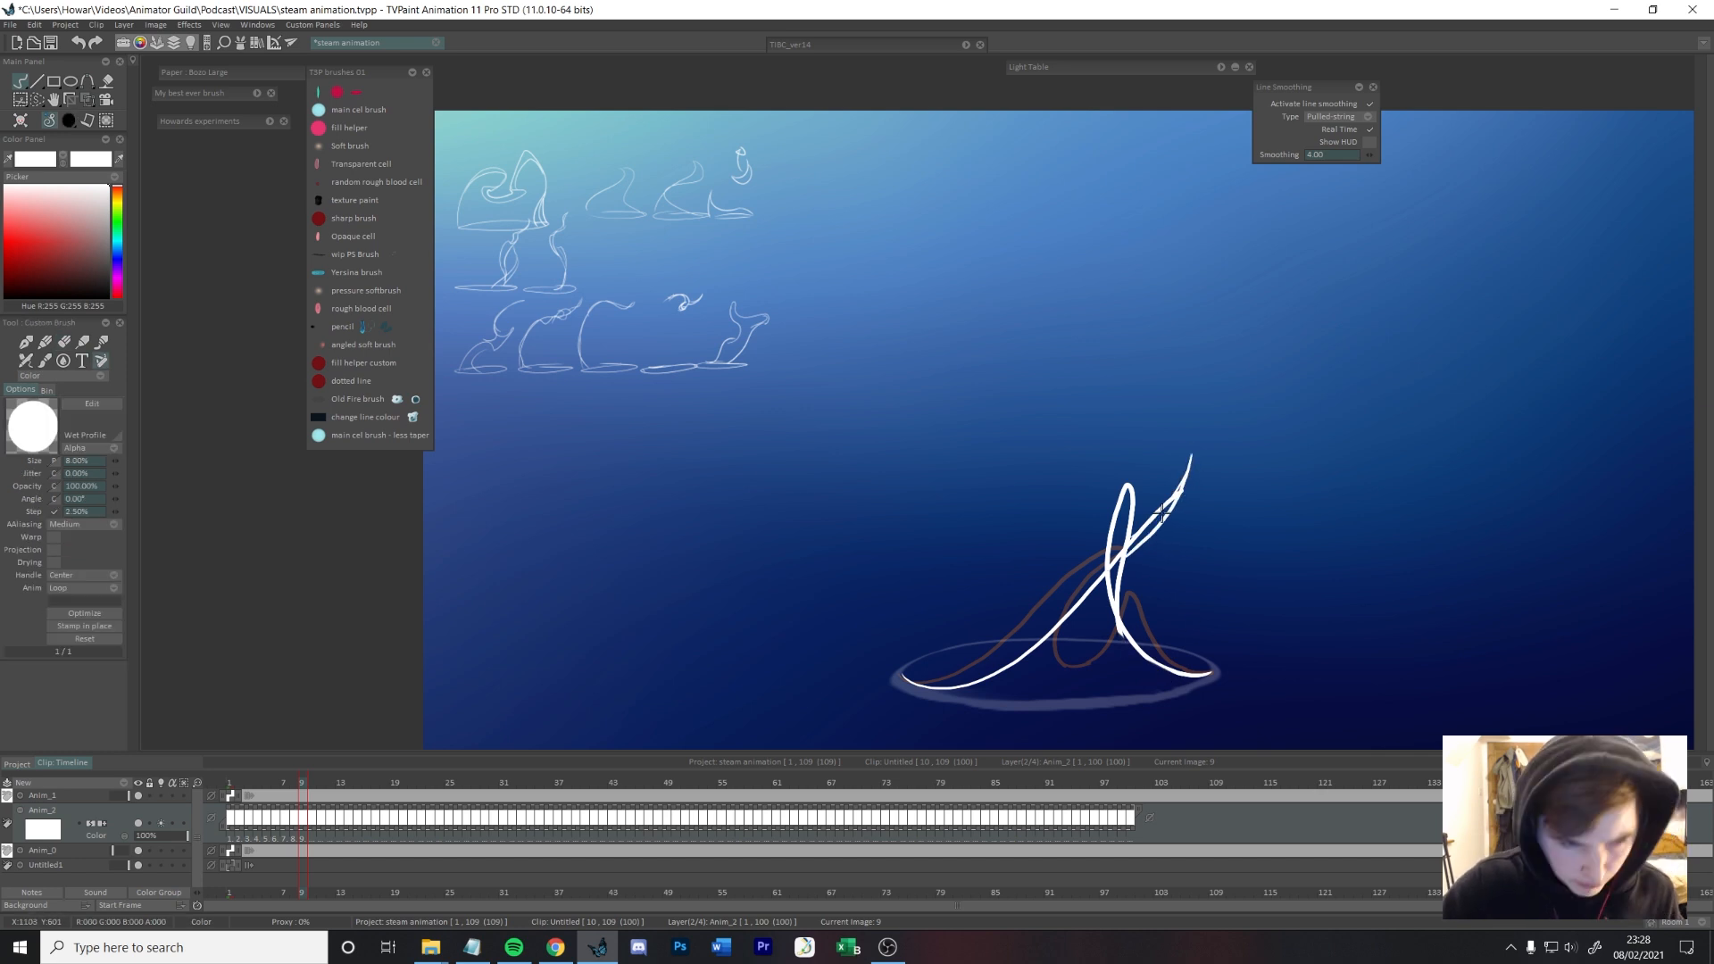
Step: Draw frame 10's steam as narrow strands twisting upward from the front and right edge of the rim
key(Right)
key(Left)
key(Right)
mouse_move(1000, 704)
mouse_down()
mouse_move(1205, 466)
mouse_move(1179, 503)
mouse_up()
key(ctrl+z)
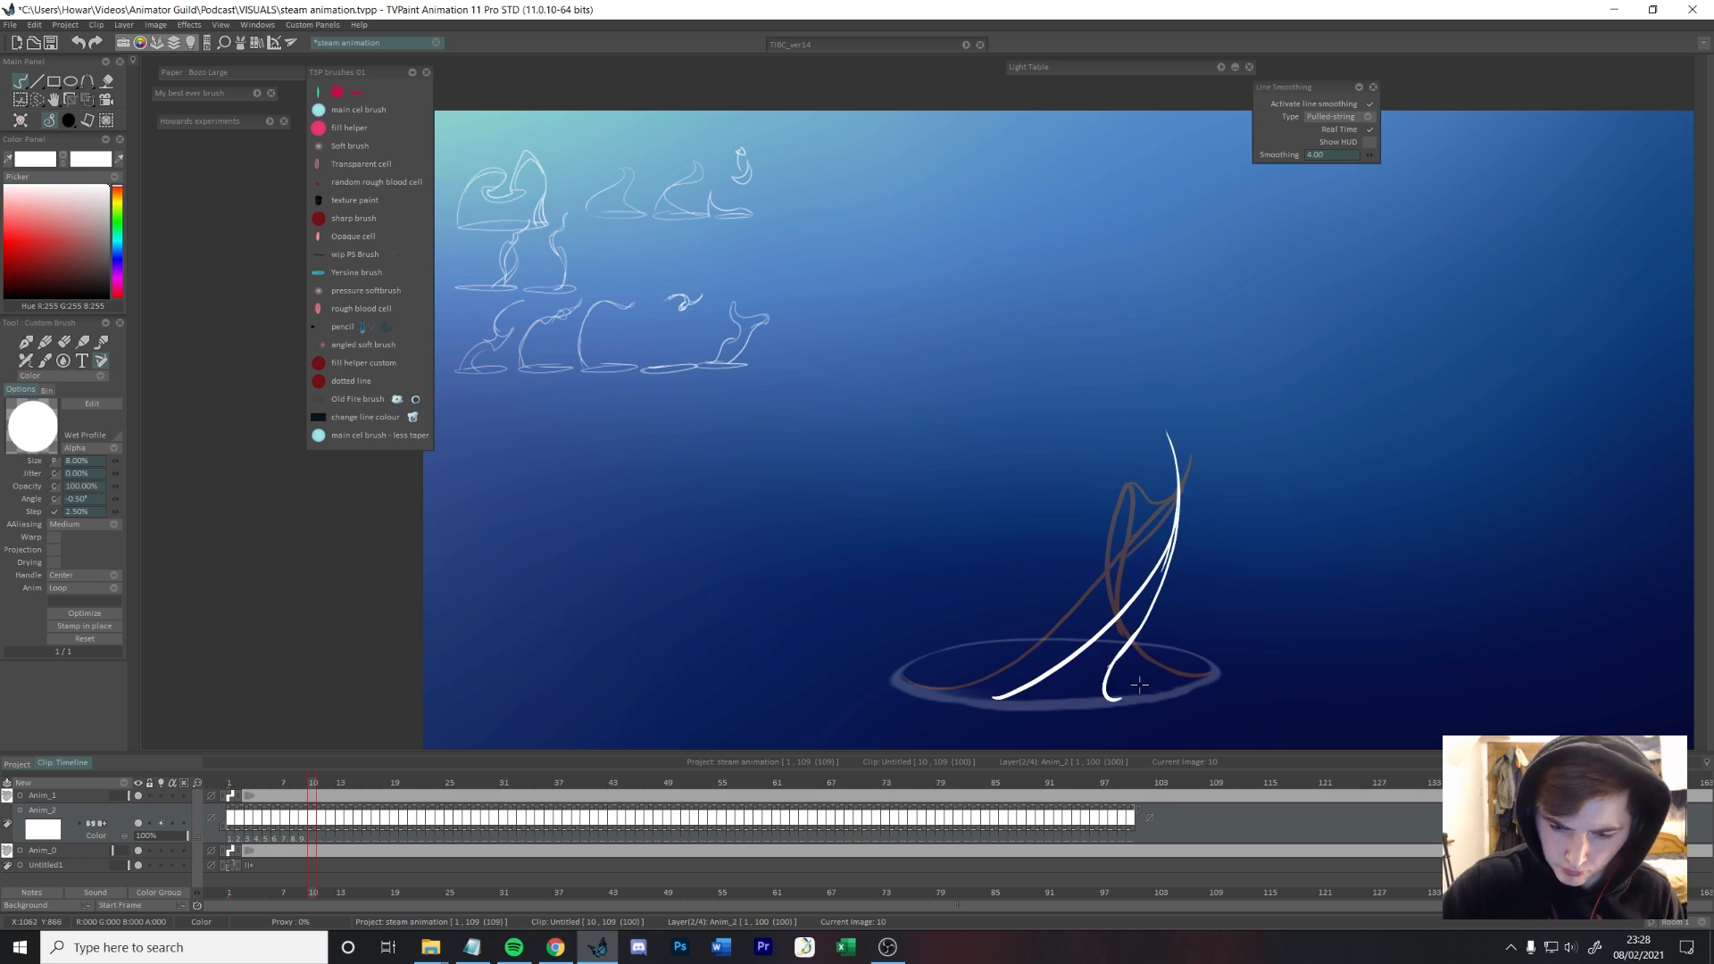
mouse_move(1212, 676)
mouse_down()
mouse_move(1102, 447)
mouse_move(1171, 430)
mouse_move(1107, 630)
mouse_up()
Step: Skew the frame 10 steam drawing with a perspective transform so its top leans right and sits lower, and advance to frame 11
key(ctrl+t)
drag(1102, 361, 1140, 402)
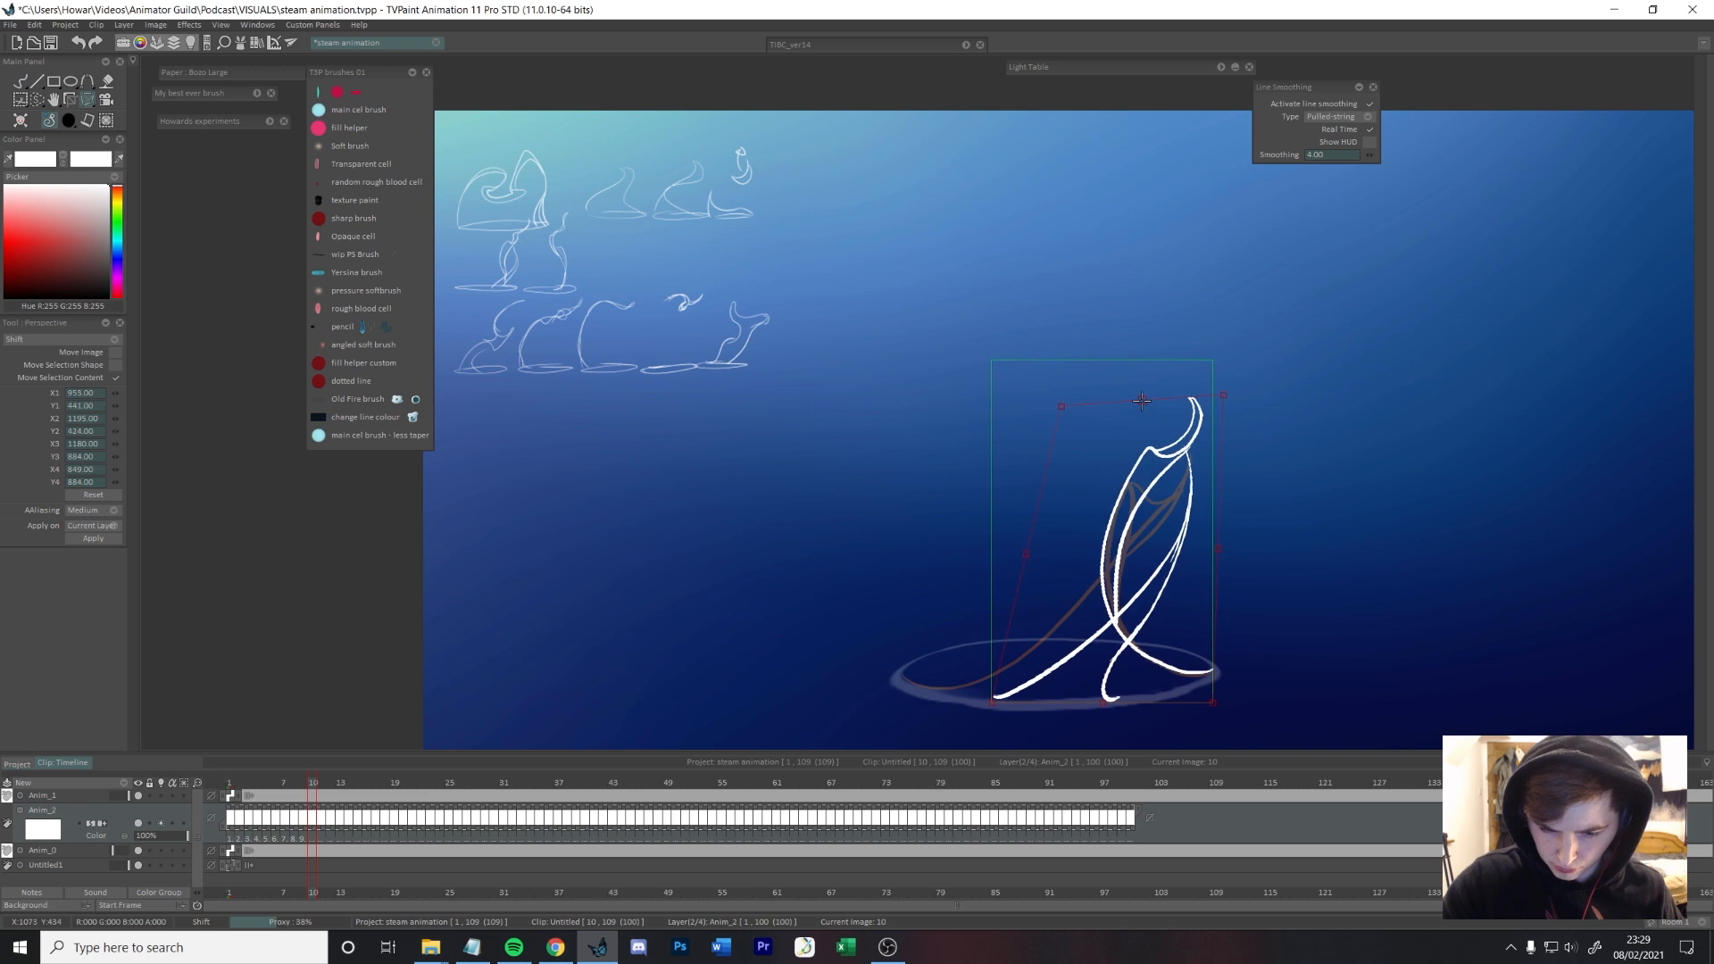
key(Return)
key(Left)
key(Right)
key(Right)
drag(1020, 712, 1158, 457)
drag(1160, 457, 1122, 699)
key(ctrl+z)
key(Left)
key(Left)
key(Right)
key(Right)
key(ctrl+z)
key(ctrl+z)
Step: Draw frame 11's steam with strands bulging wider around the twist and a hooked tip stretching up to the right
mouse_move(1192, 437)
mouse_down()
mouse_move(1090, 701)
mouse_move(1196, 464)
mouse_move(1209, 669)
mouse_up()
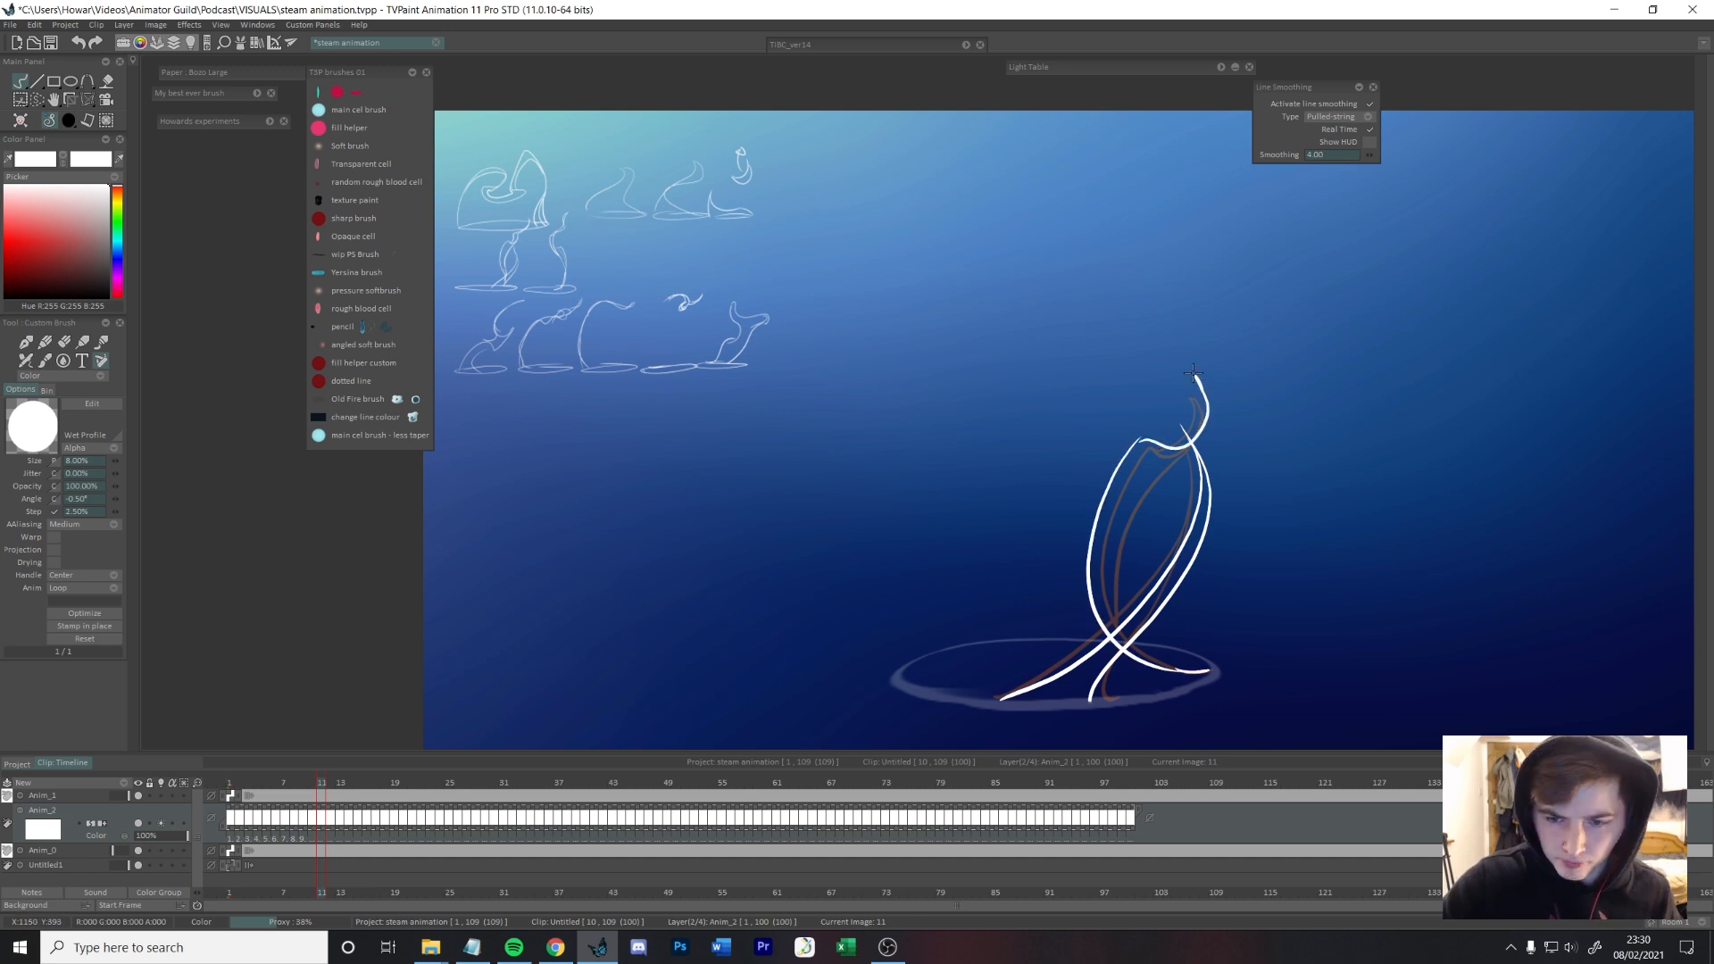
drag(1181, 446, 1099, 641)
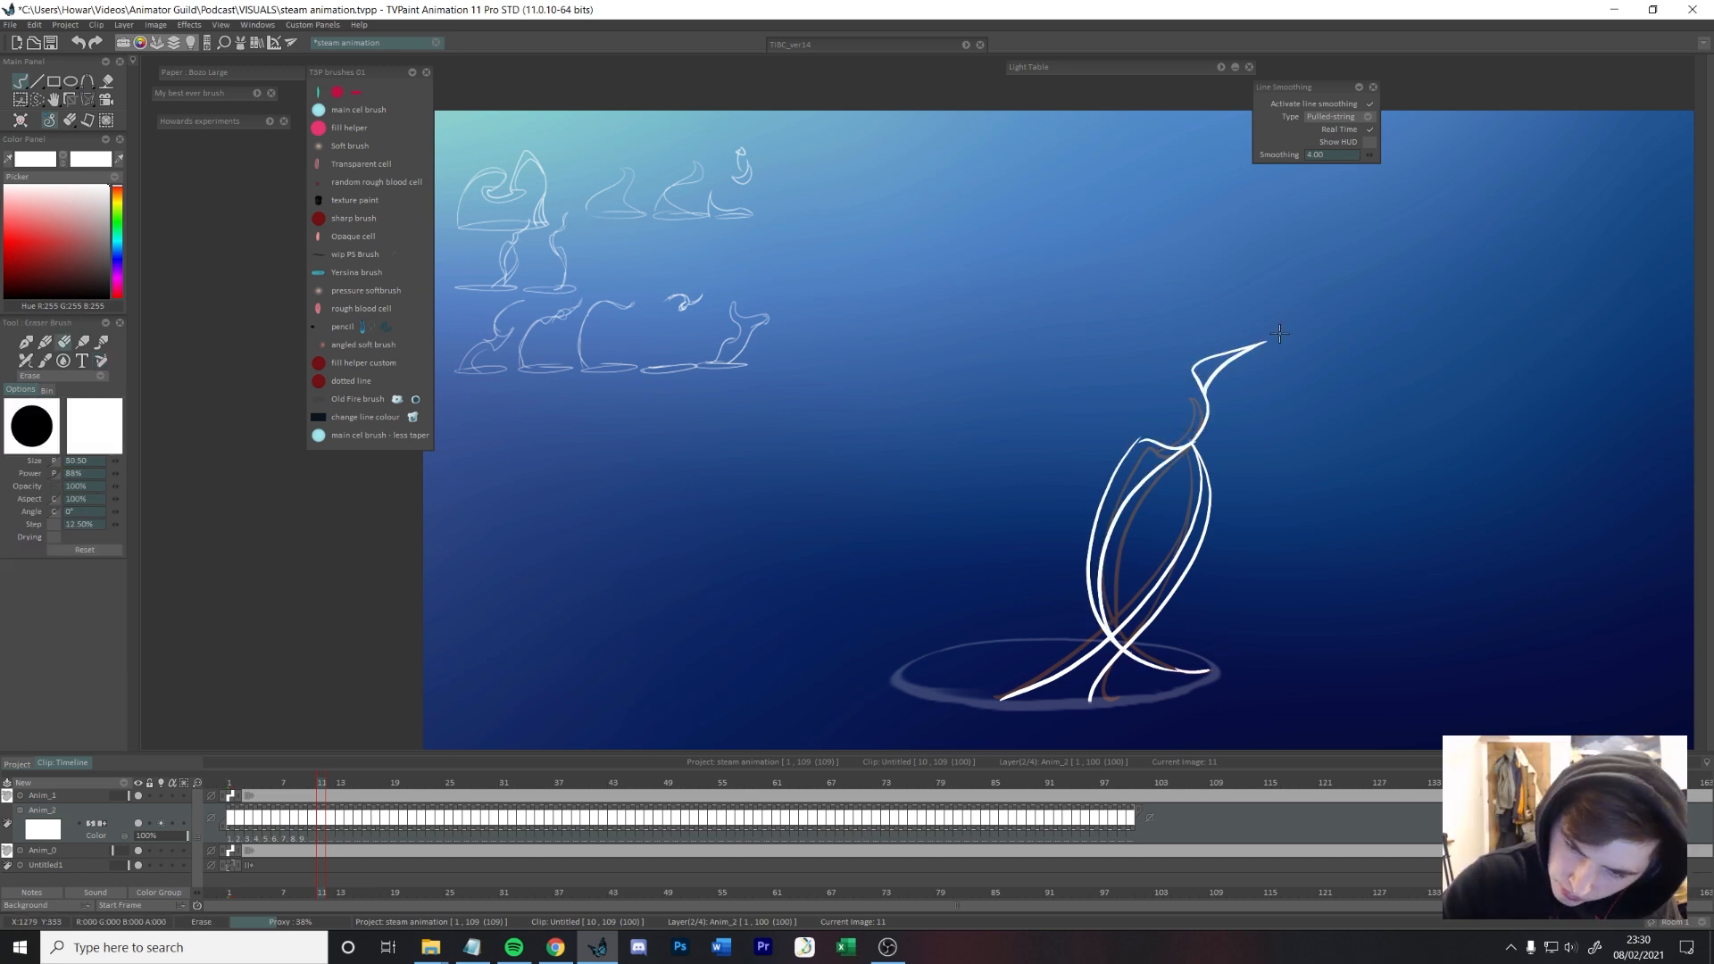
Step: Draw frame 12's steam with narrower twisting strands and a wavy tip trailing up to the right
key(Right)
drag(1176, 448, 1065, 695)
mouse_move(1160, 444)
mouse_down()
mouse_move(991, 695)
mouse_move(1125, 671)
mouse_move(1200, 441)
mouse_up()
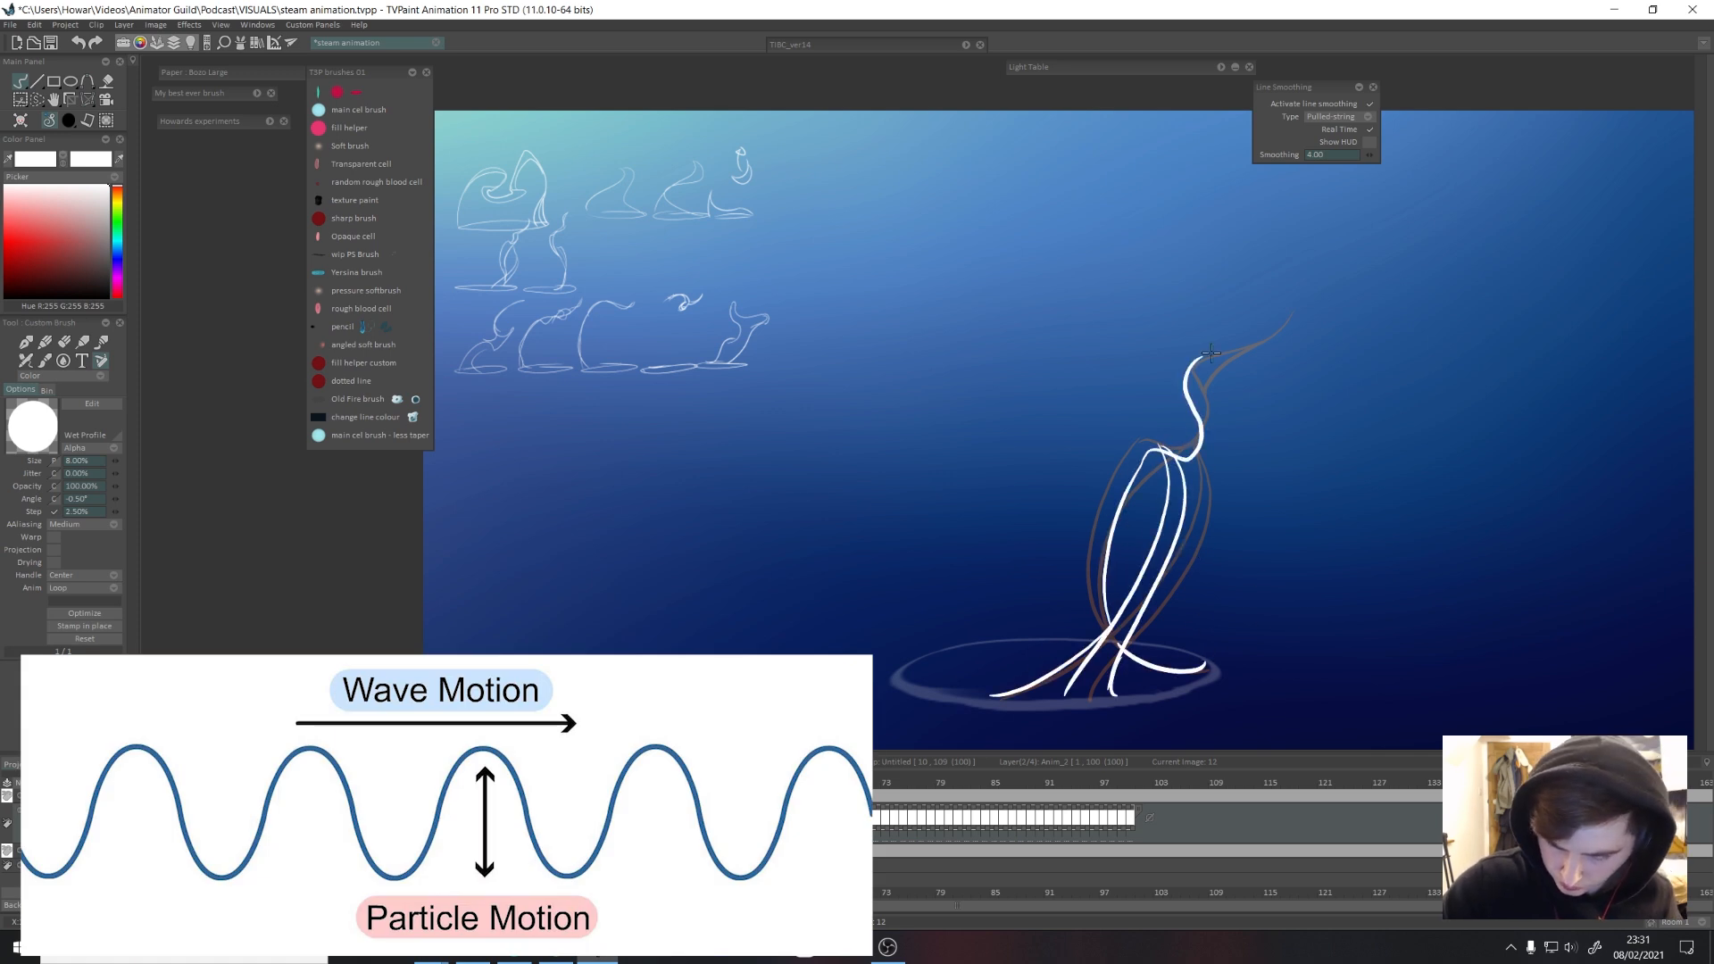
key(ctrl+z)
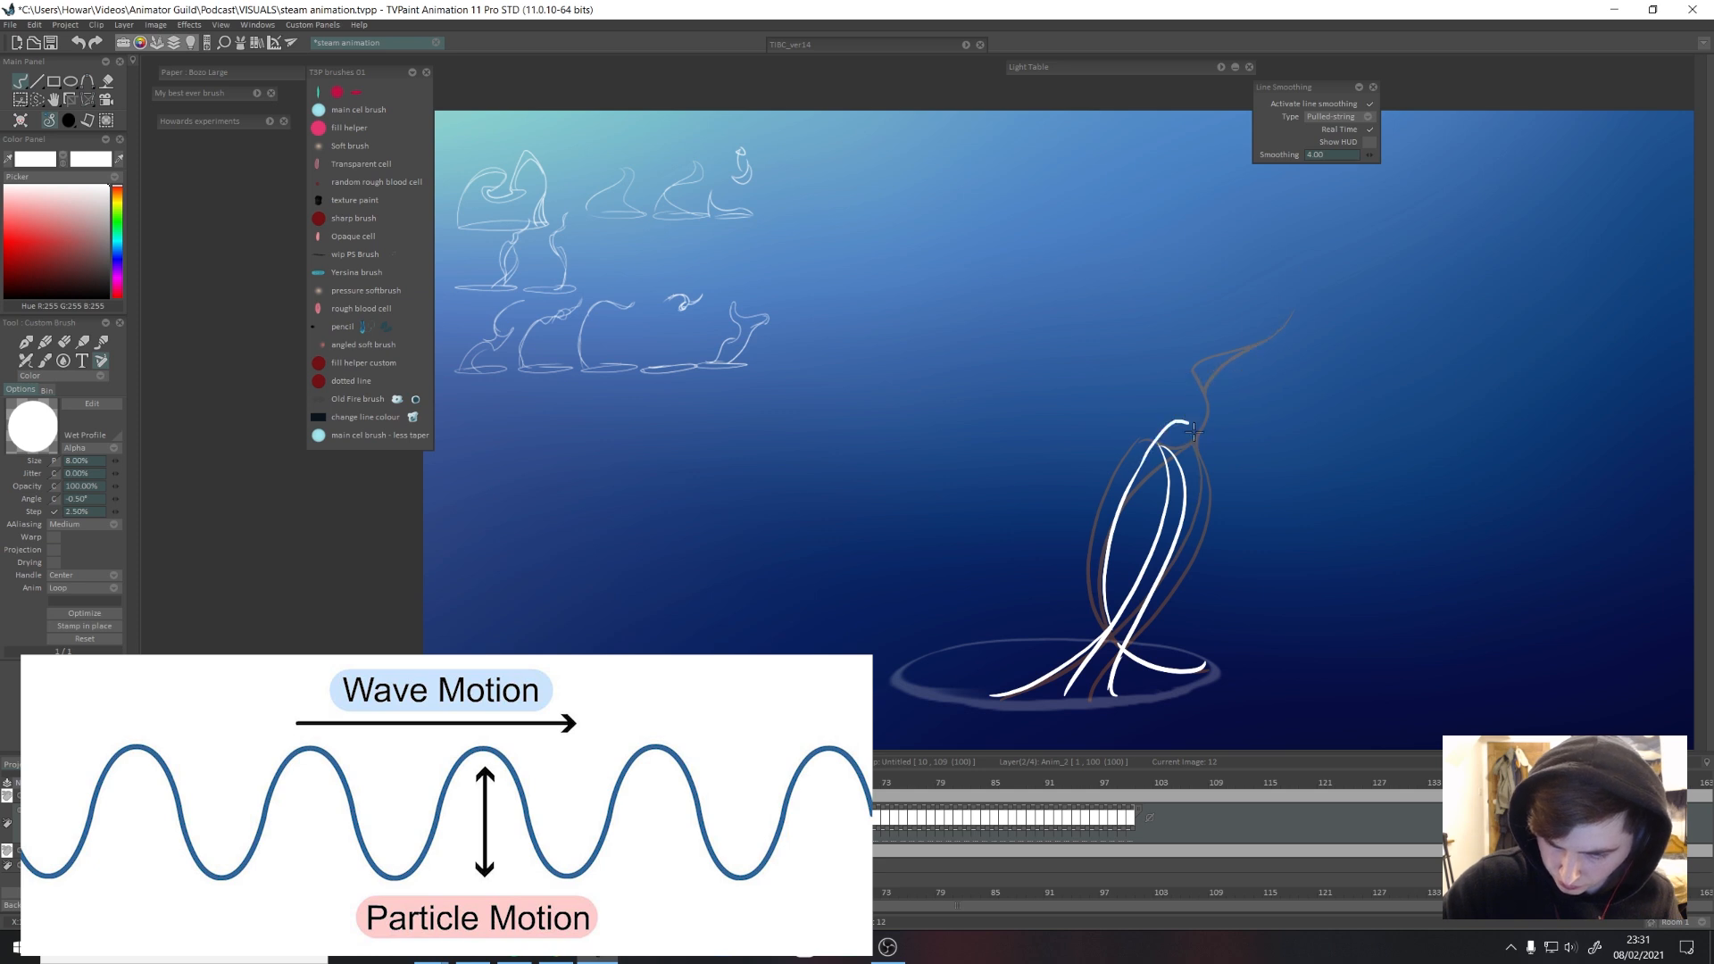
key(ctrl+z)
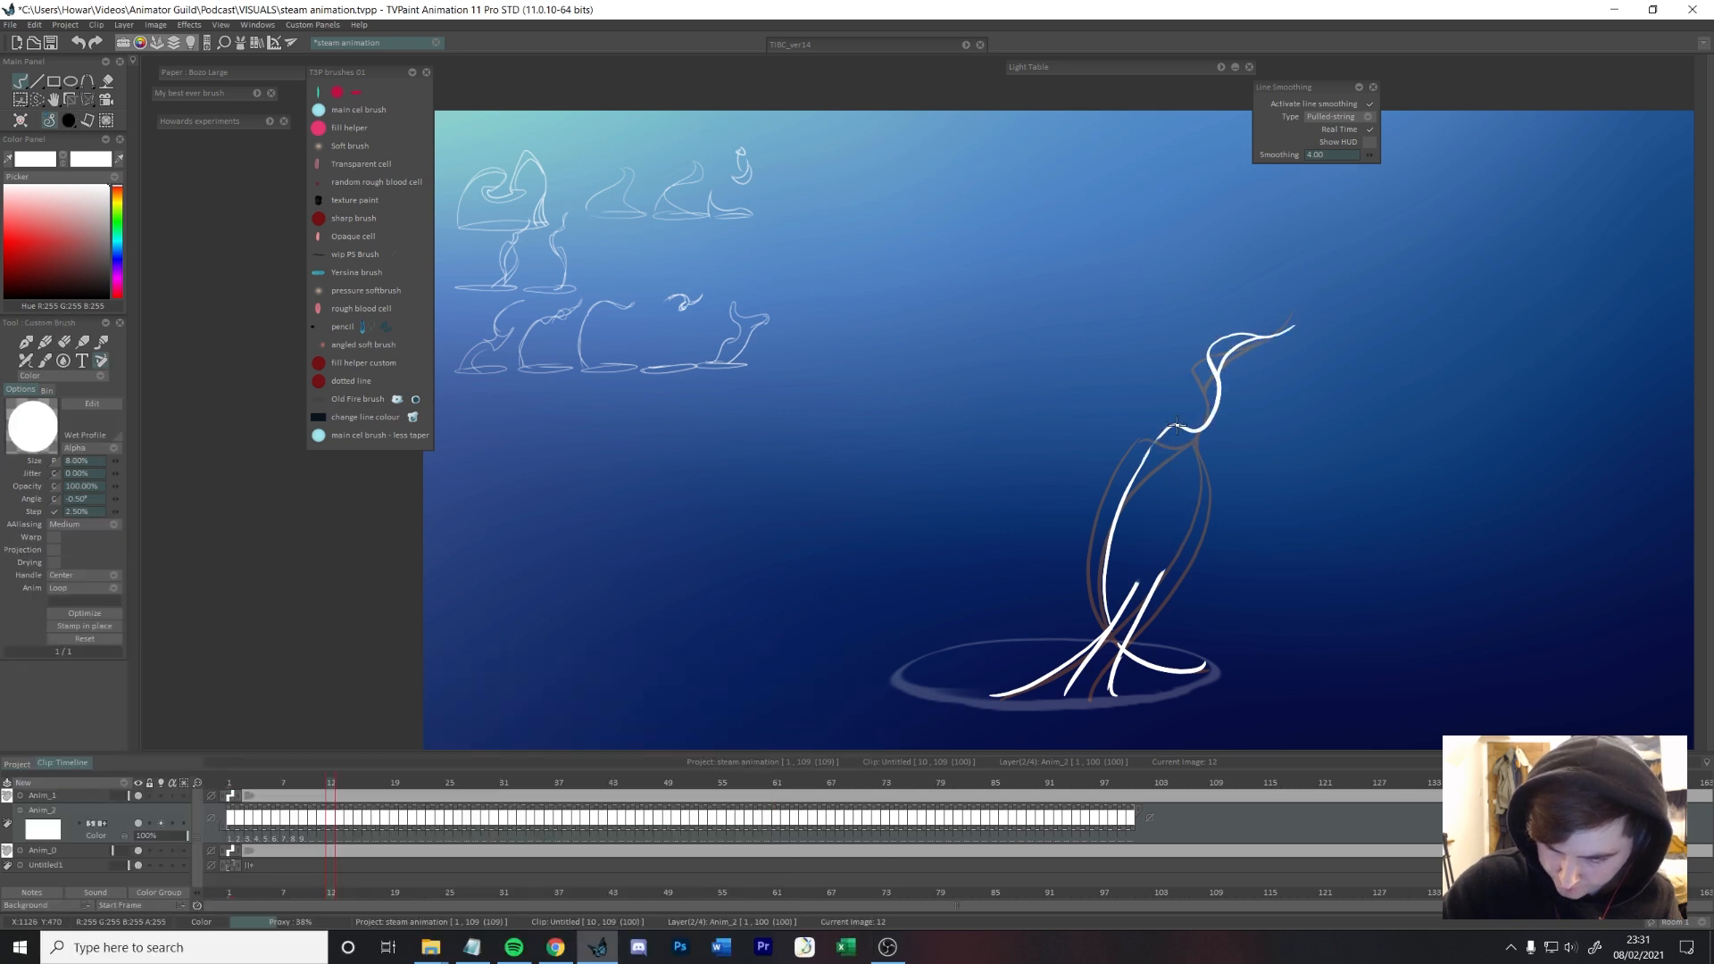
drag(1183, 428, 1108, 630)
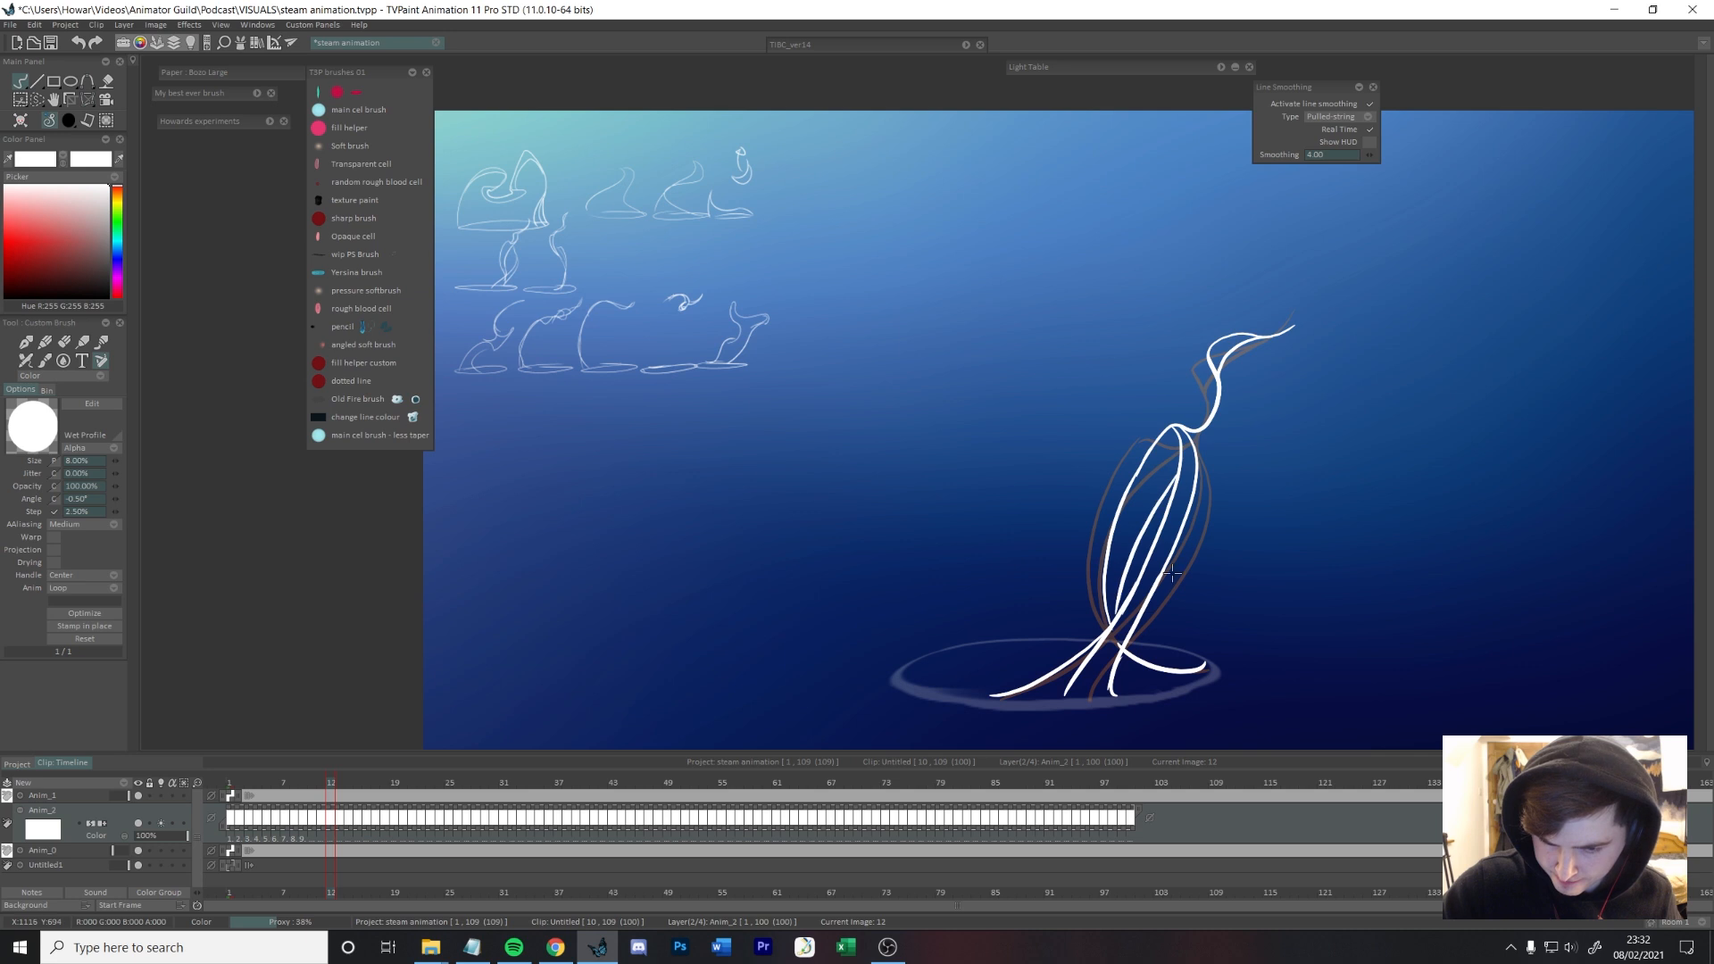
Step: Redraw the inner strand of frame 12's steam and check it against the preceding frames
key(ctrl+z)
mouse_move(1177, 434)
mouse_down()
mouse_move(1137, 543)
mouse_move(1125, 603)
mouse_up()
key(ctrl+z)
key(ctrl+z)
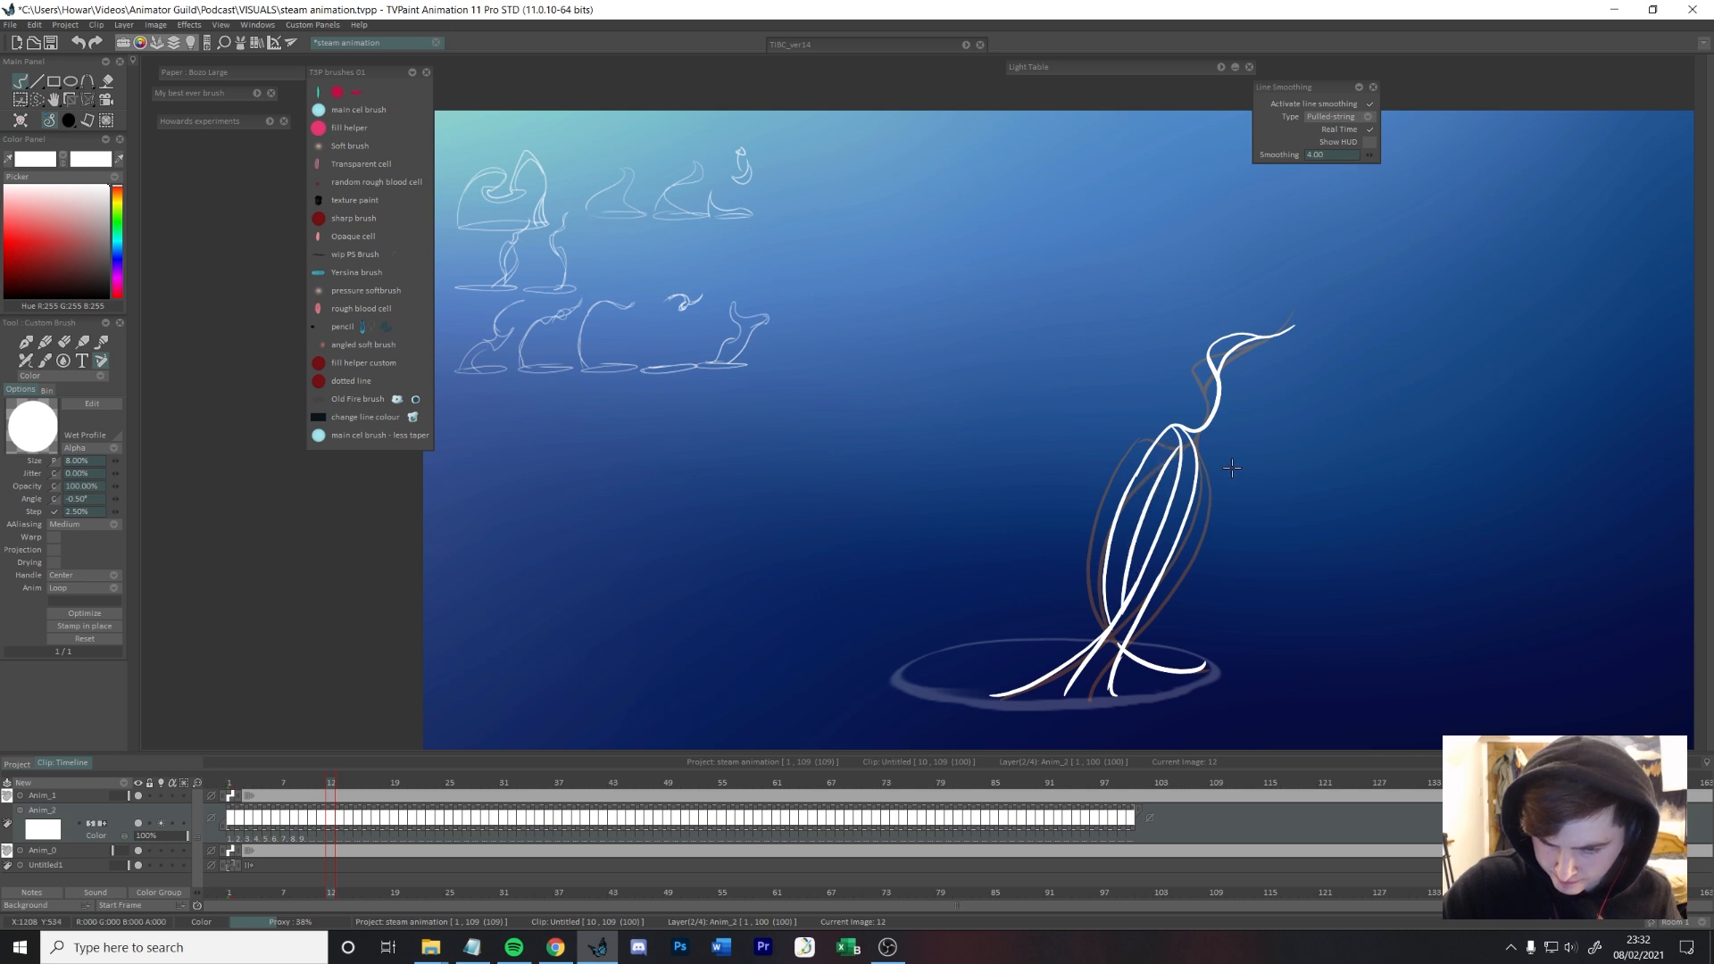
key(Left)
key(Left)
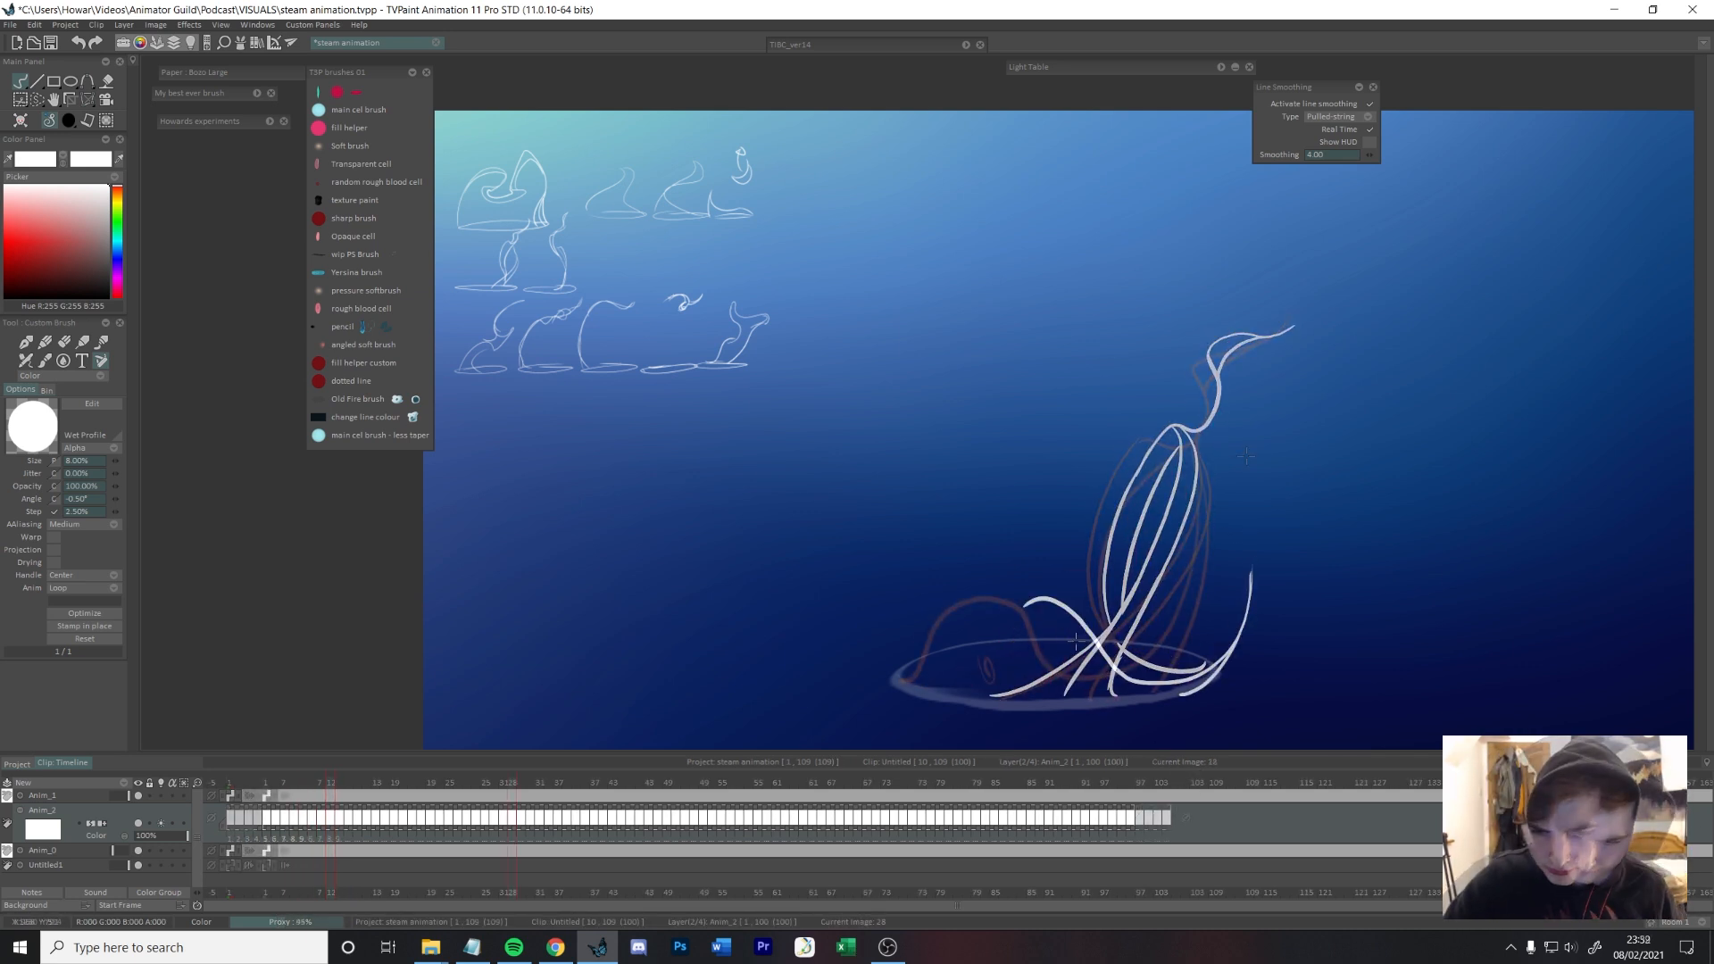
Step: Finish frame 28's steam, and draw frame 29 as a wave over the rim with a forked, curl-tipped tail at the right edge
mouse_move(1088, 673)
mouse_down()
mouse_move(1251, 572)
mouse_move(1105, 687)
mouse_up()
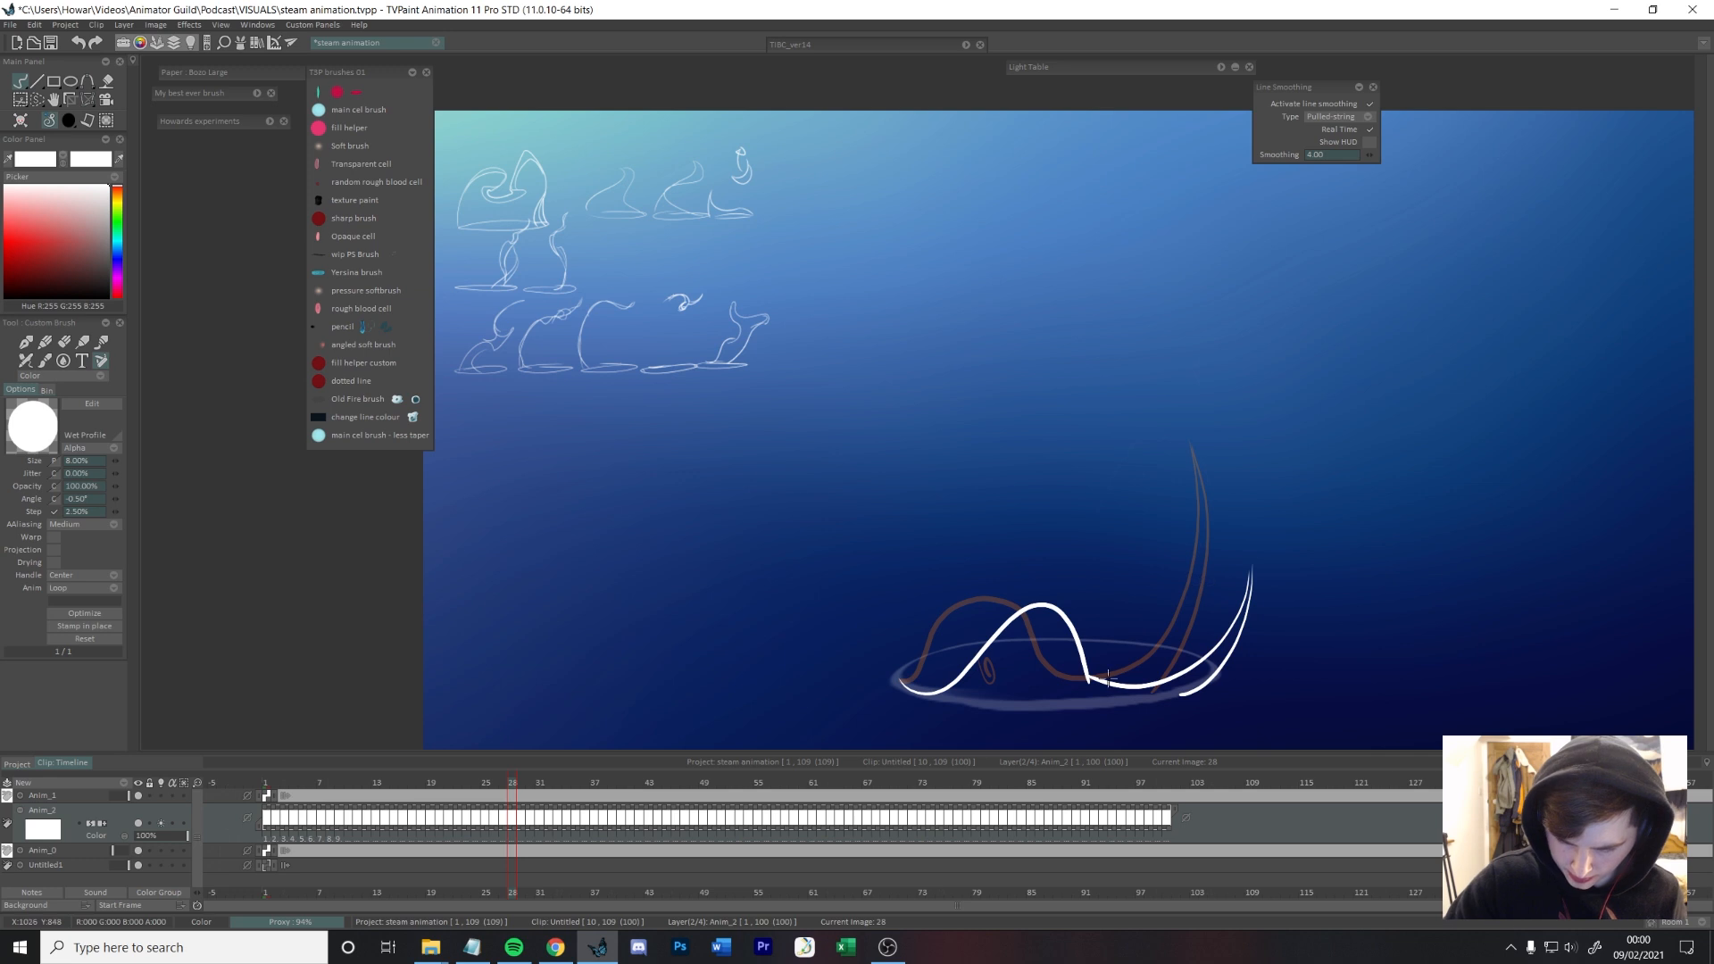
key(Right)
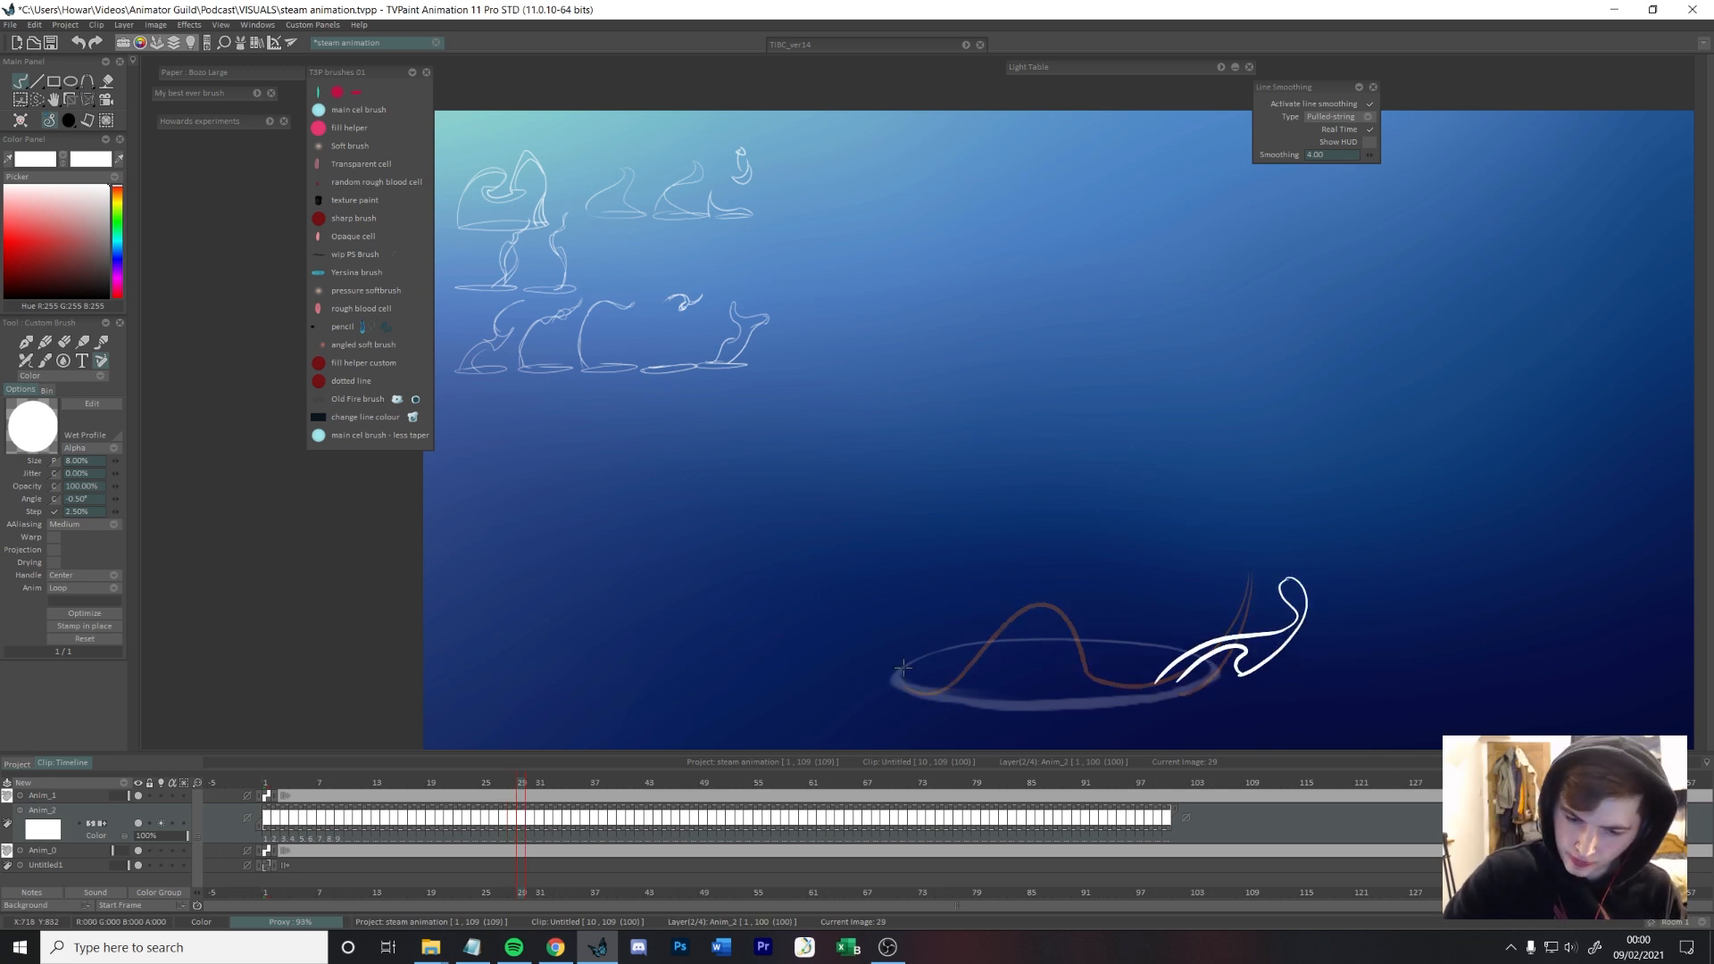
Step: Draw frame 30's steam as a long wave across the rim with a tail ending in a spiral curl and a small lower swirl
key(Right)
mouse_move(1343, 618)
mouse_down()
mouse_move(1355, 589)
mouse_move(1337, 592)
mouse_up()
mouse_move(1353, 616)
mouse_down()
mouse_move(1296, 663)
mouse_move(1369, 615)
mouse_up()
key(ctrl+z)
key(ctrl+z)
key(ctrl+t)
key(Return)
mouse_move(1371, 609)
mouse_down()
mouse_move(1299, 682)
mouse_move(1168, 687)
mouse_up()
mouse_move(901, 680)
mouse_down()
mouse_move(1037, 647)
mouse_move(949, 691)
mouse_move(1163, 648)
mouse_move(1201, 665)
mouse_up()
key(ctrl+z)
key(e)
Step: Draw frame 31's tail as a thin wisp running off the rim's right edge toward a narrow looped tip
key(e)
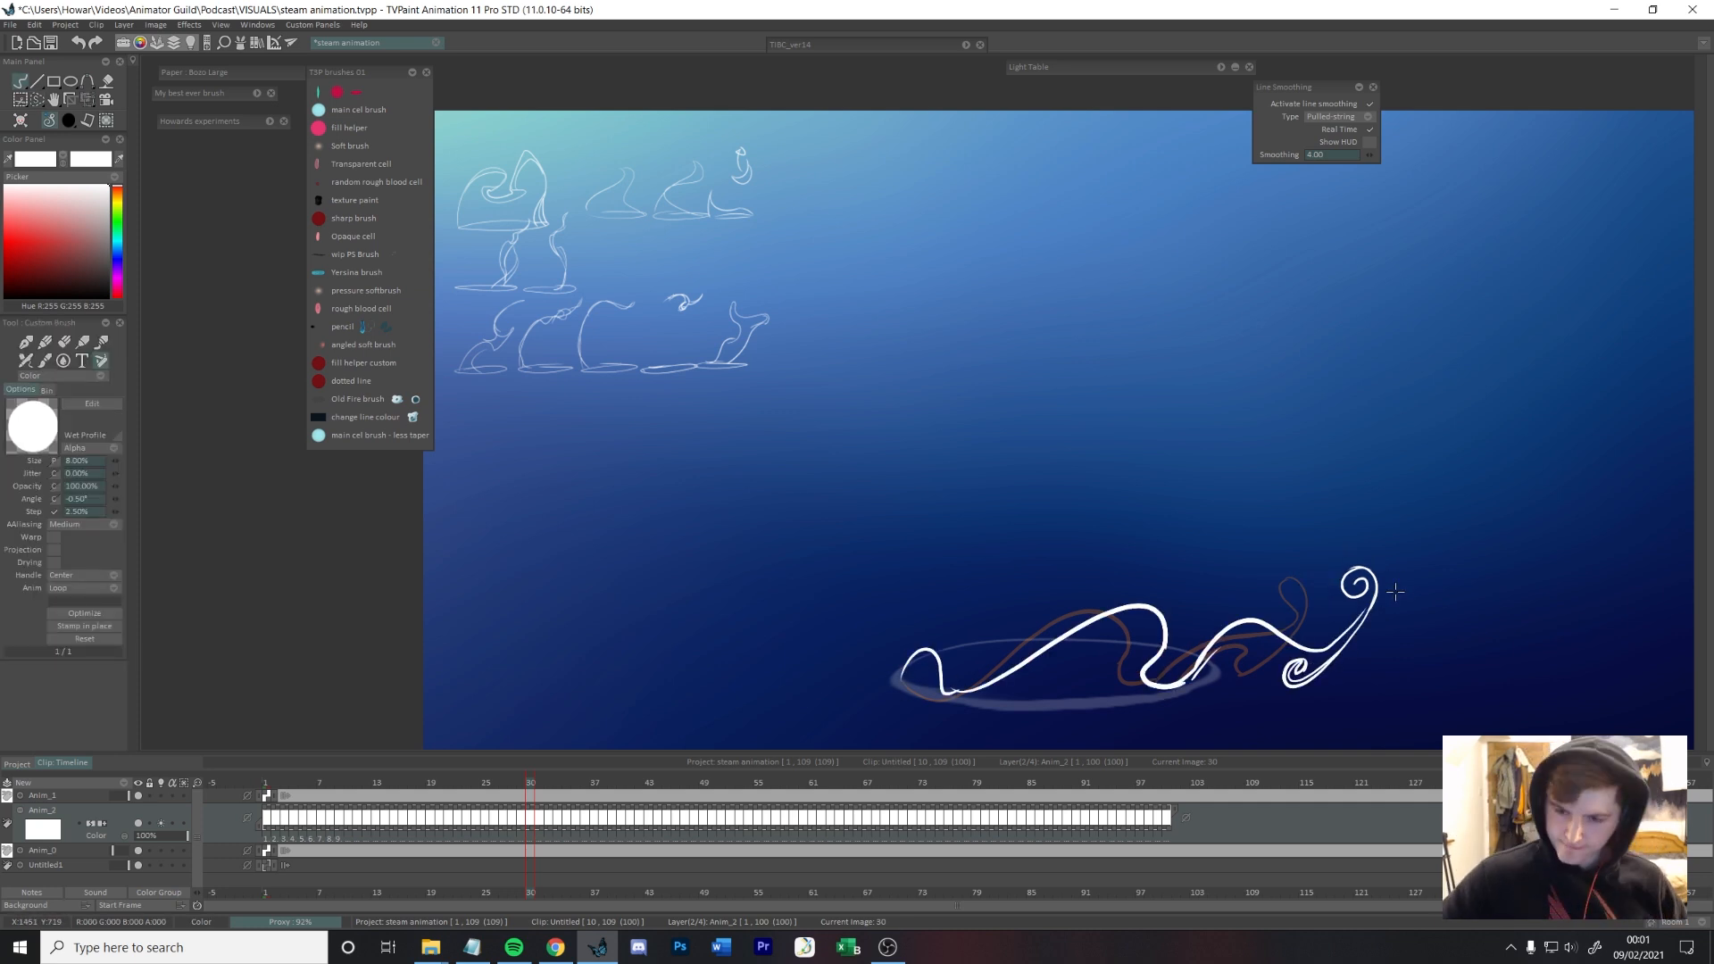
key(Right)
mouse_move(1365, 560)
mouse_down()
mouse_move(1404, 615)
mouse_move(1387, 649)
mouse_up()
Step: Compare frame 31 with its neighbouring frames and refine the tail toward its looped tip
key(e)
key(e)
drag(1454, 593, 1452, 511)
key(Delete)
mouse_move(1297, 617)
mouse_down()
mouse_move(1426, 532)
mouse_move(1379, 565)
mouse_up()
mouse_move(1294, 612)
mouse_down()
mouse_move(1328, 608)
mouse_move(1366, 568)
mouse_up()
mouse_move(1197, 564)
mouse_down()
mouse_move(1362, 570)
mouse_move(1341, 591)
mouse_up()
key(ctrl+z)
drag(1179, 600, 1370, 571)
drag(1209, 509, 1180, 600)
key(ctrl+z)
Step: Draw frame 31's main wave across the rim, cresting above the rim's right edge
drag(1016, 609, 1241, 534)
key(ctrl+z)
mouse_move(1000, 606)
mouse_down()
mouse_move(1255, 537)
mouse_move(1223, 540)
mouse_up()
key(ctrl+z)
drag(1190, 582, 1222, 538)
drag(1166, 604, 1232, 544)
drag(908, 591, 1079, 599)
key(ctrl+z)
key(Left)
key(Right)
key(Right)
key(Left)
key(Left)
key(Right)
key(e)
key(e)
mouse_move(1275, 597)
mouse_down()
mouse_move(1182, 593)
mouse_move(1406, 540)
mouse_up()
Step: Draw frame 32's steam as a rounded wave over the rim with branching strands arcing off its right edge
key(Right)
drag(1312, 515, 1178, 591)
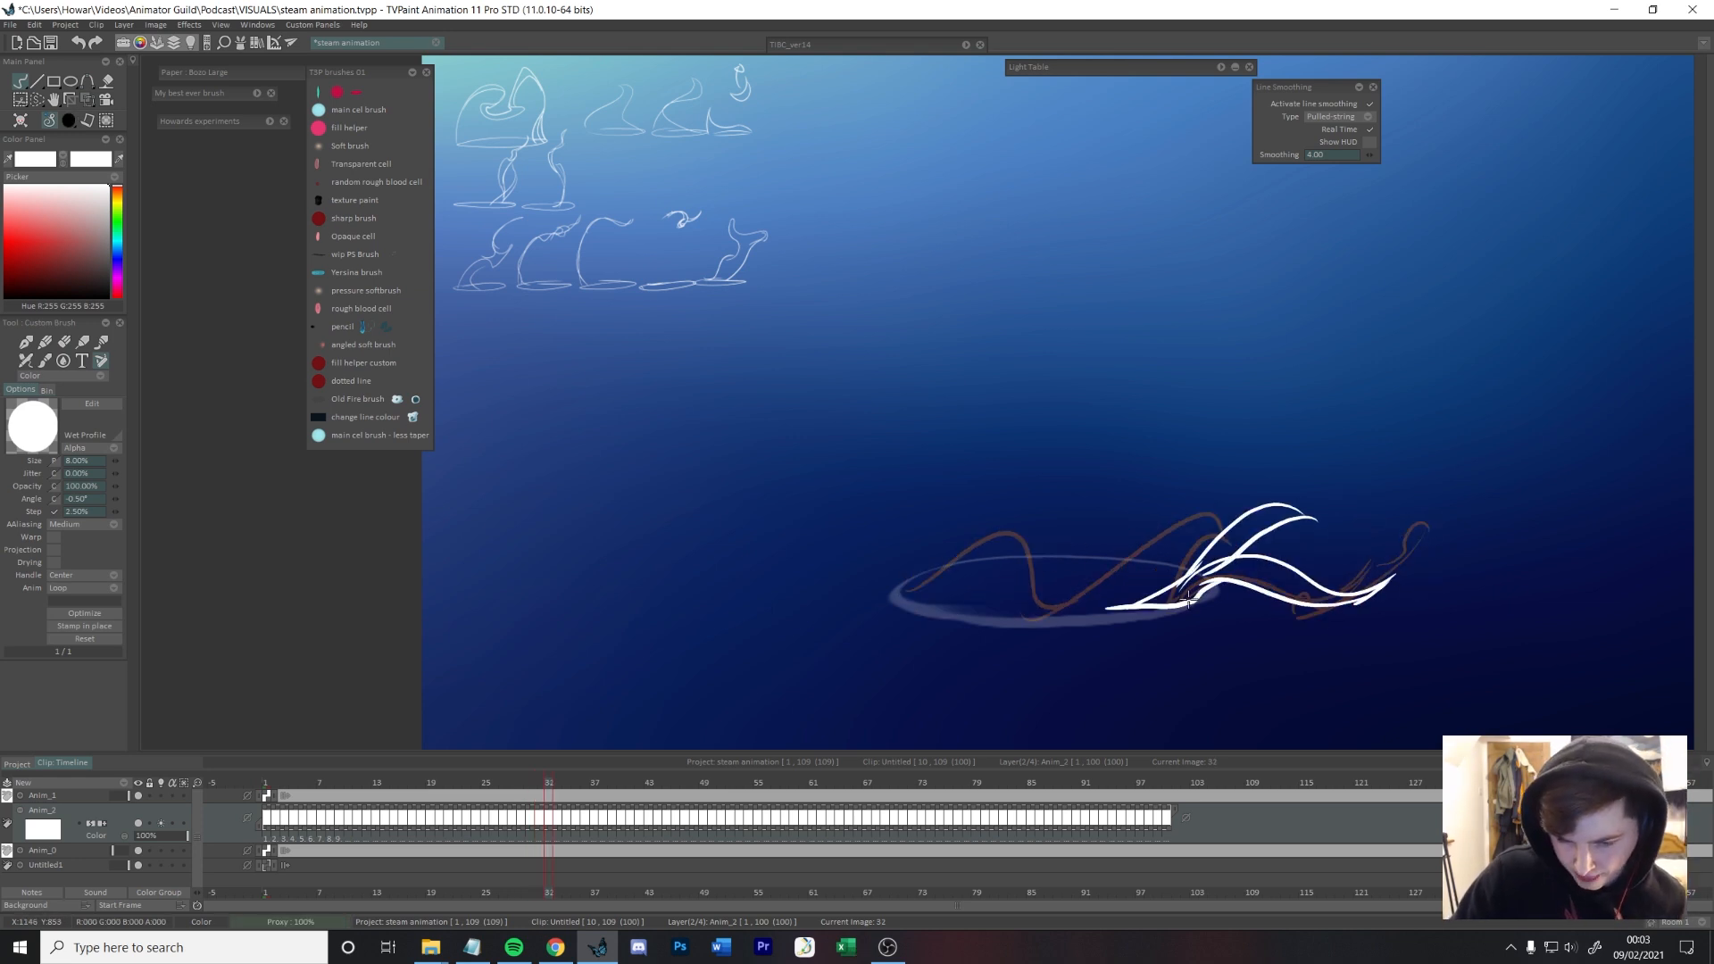
drag(909, 593, 1108, 605)
Step: Scrub through to frame 31, touch up its tail and extend its wave to the rim's left edge
drag(268, 783, 540, 718)
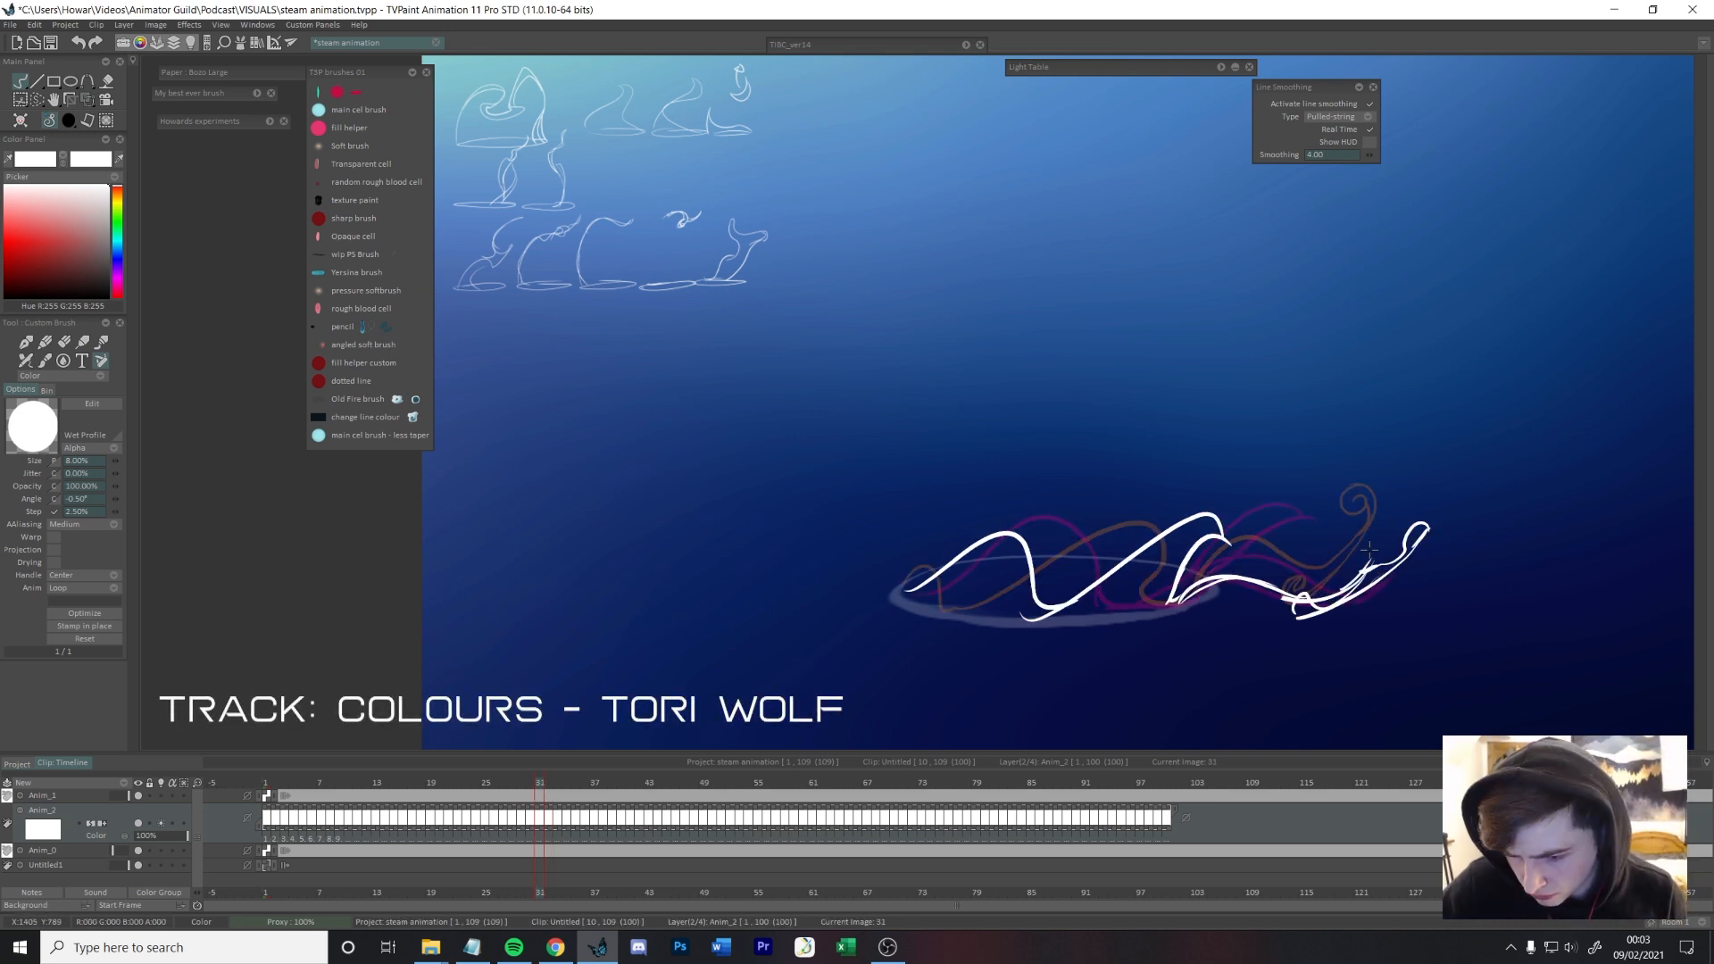
drag(1302, 596, 1296, 617)
drag(914, 587, 896, 598)
Step: Flip back and forth between frames 28 and 32 to check how the steam wave flows
key(Left)
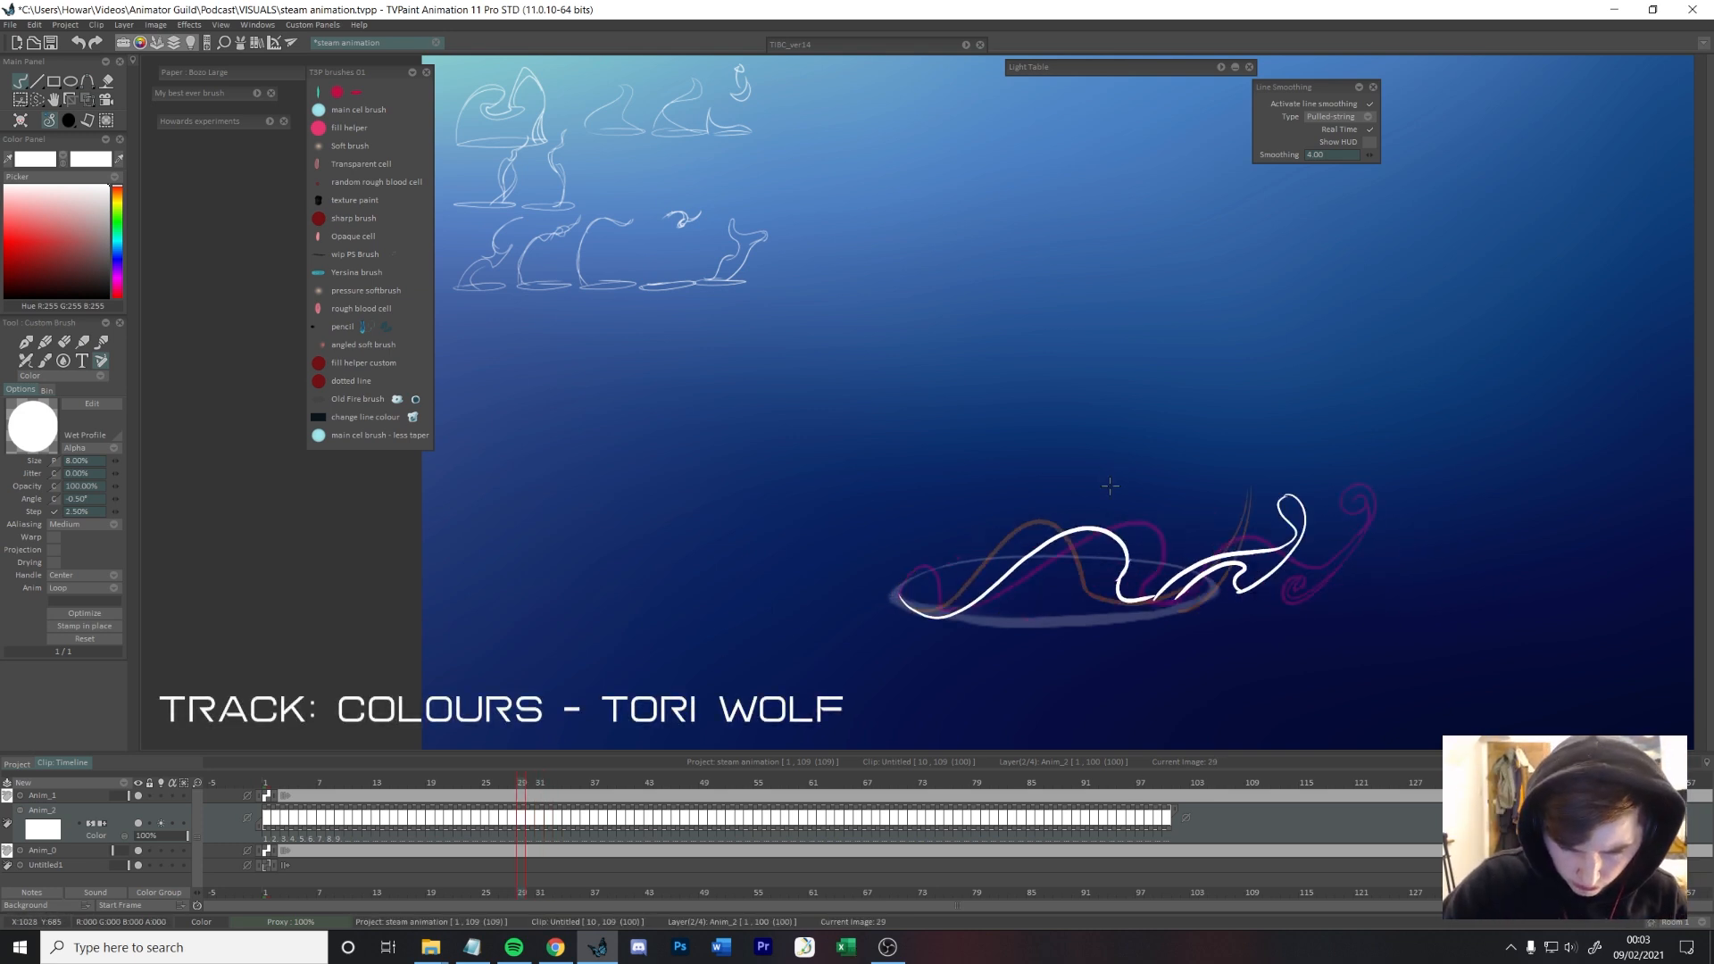
key(Left)
key(Right)
key(Right)
key(Left)
key(Right)
Step: Draw frame 33's steam as a wave over the rim joined to a crest-shaped tail beyond the right edge
key(Right)
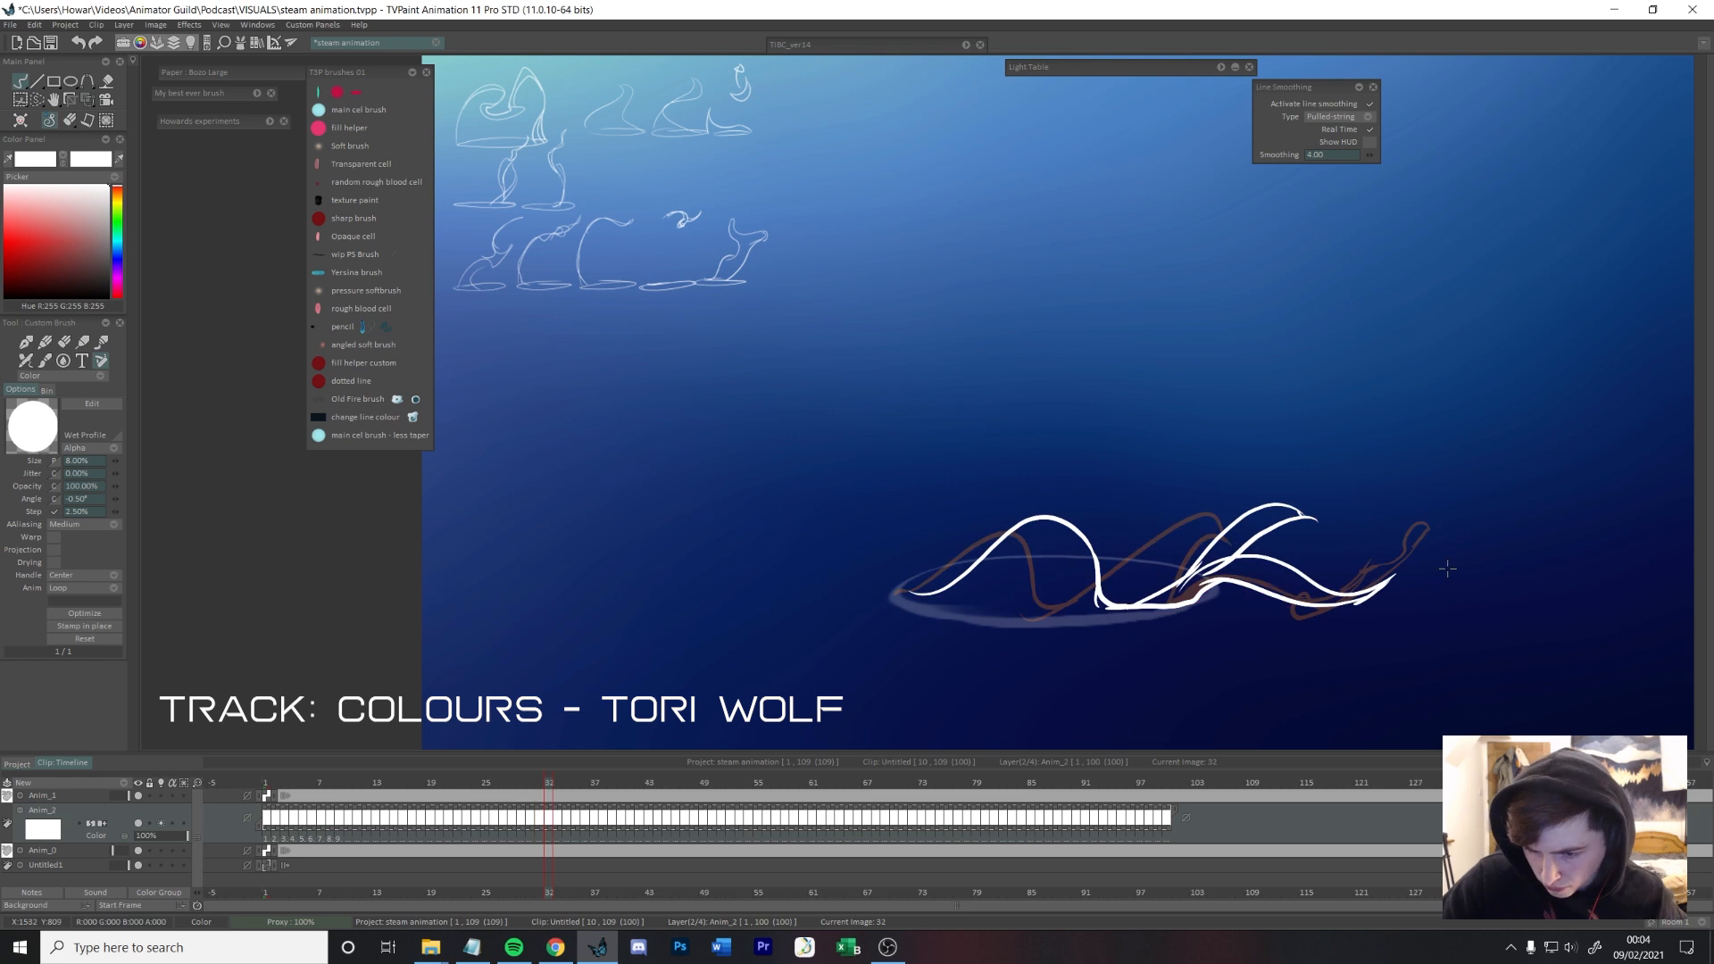
key(Right)
drag(1353, 518, 1200, 580)
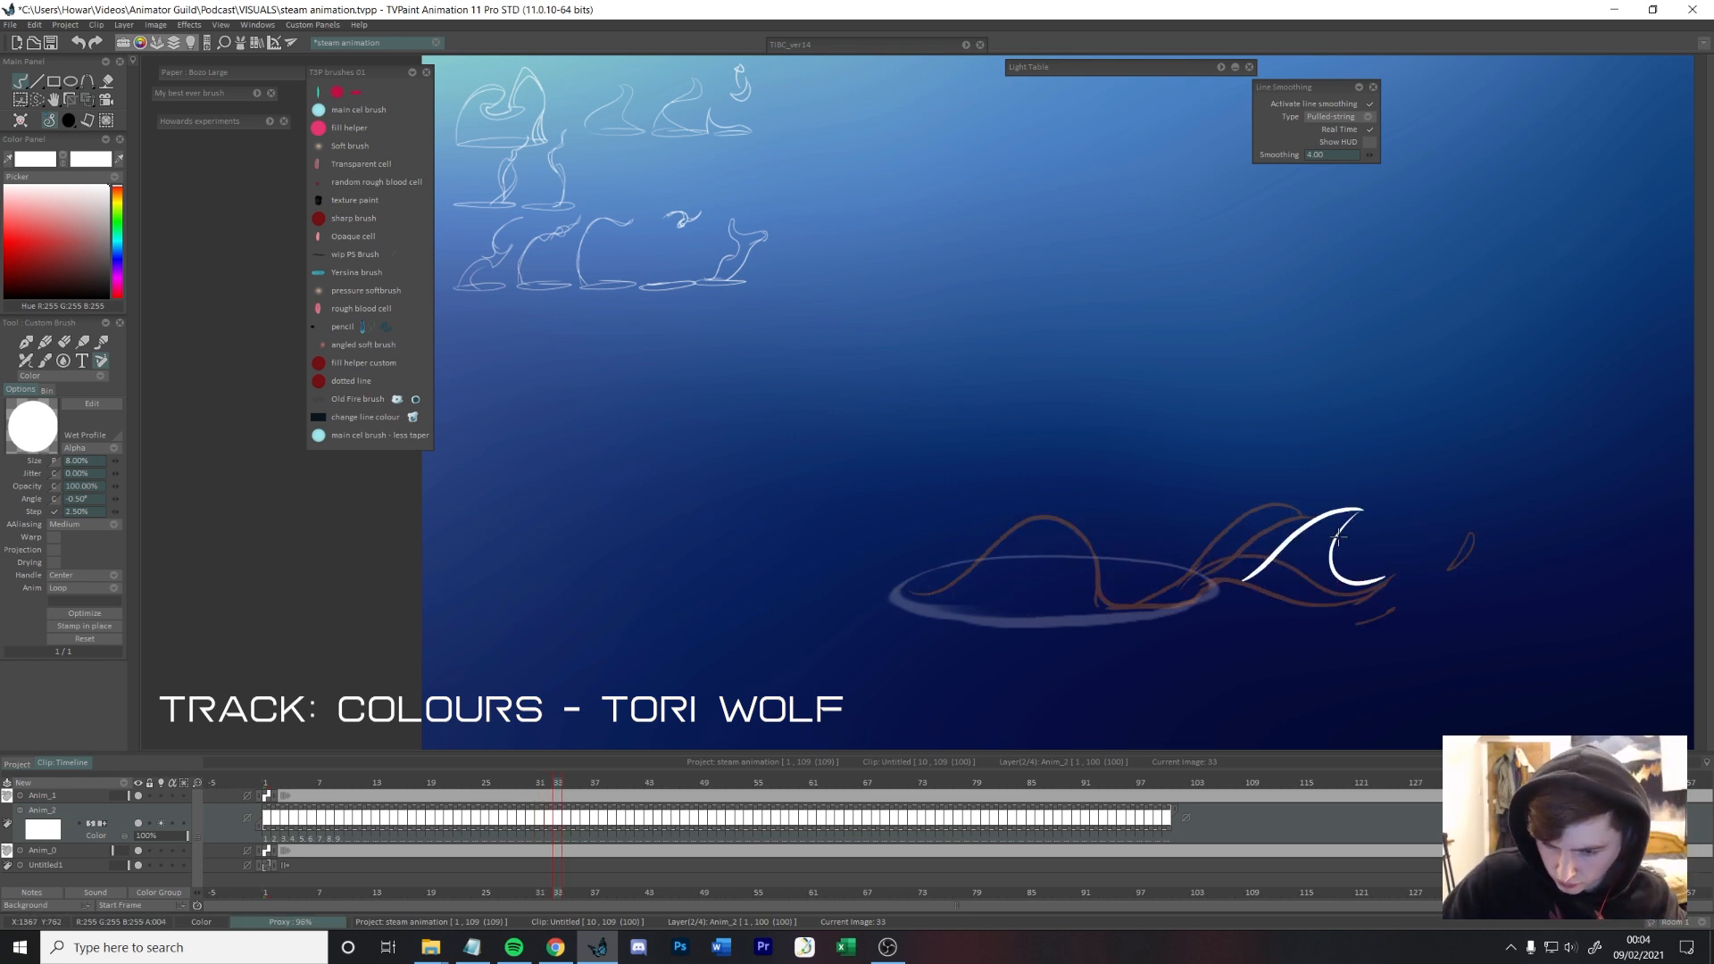
drag(1413, 558, 1423, 544)
drag(1421, 550, 1132, 605)
drag(1271, 566, 1187, 604)
mouse_move(919, 595)
mouse_down()
mouse_move(1135, 535)
mouse_move(1147, 592)
mouse_up()
key(e)
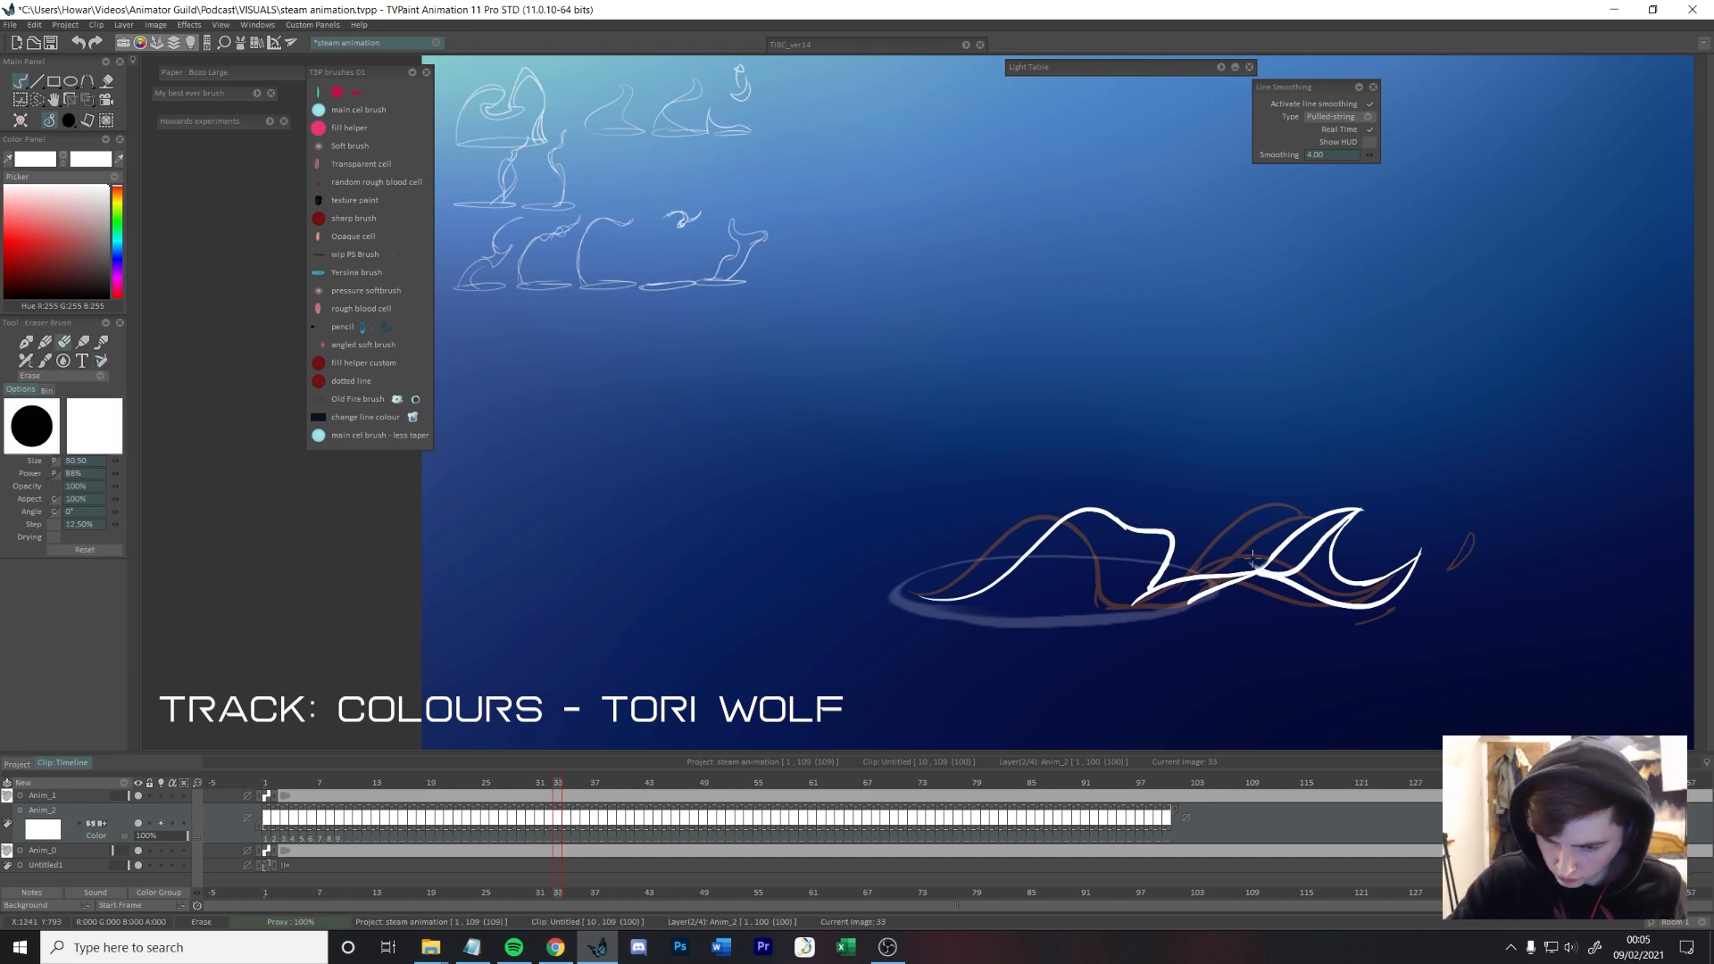
key(b)
Step: Draw frame 34's steam as a broad wave across the rim with a detached pointed wisp to its right
key(Right)
key(Left)
key(Right)
mouse_move(1369, 543)
mouse_down()
mouse_move(1435, 588)
mouse_move(1447, 559)
mouse_move(1439, 636)
mouse_up()
key(ctrl+z)
key(ctrl+z)
key(ctrl+z)
mouse_move(1210, 589)
mouse_down()
mouse_move(1109, 507)
mouse_move(919, 596)
mouse_up()
Step: Select the crest-shaped tail on frame 33, transform it so it sits lower, and return to frame 34
key(Left)
key(Right)
key(Left)
key(Left)
key(Right)
key(s)
drag(1148, 586, 1151, 576)
key(ctrl+t)
drag(1464, 584, 1461, 614)
key(Return)
key(b)
key(Right)
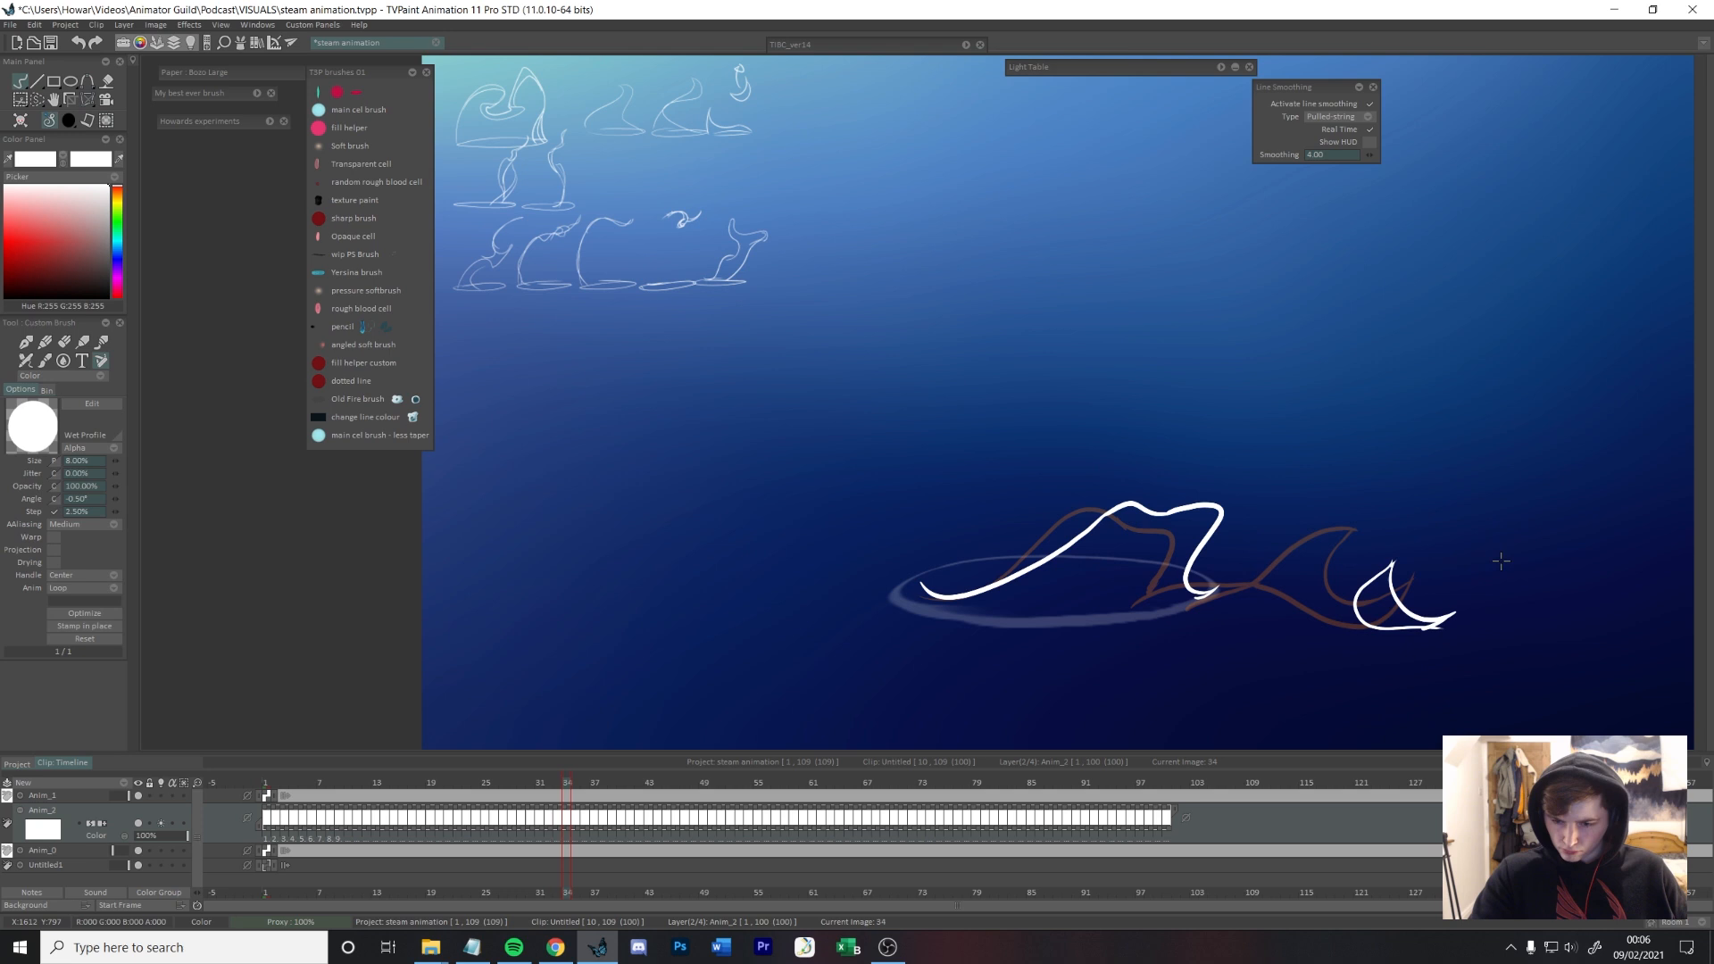
Step: Select the trailing strands on frame 32 and reshape them with a transform
key(Left)
key(Left)
key(Left)
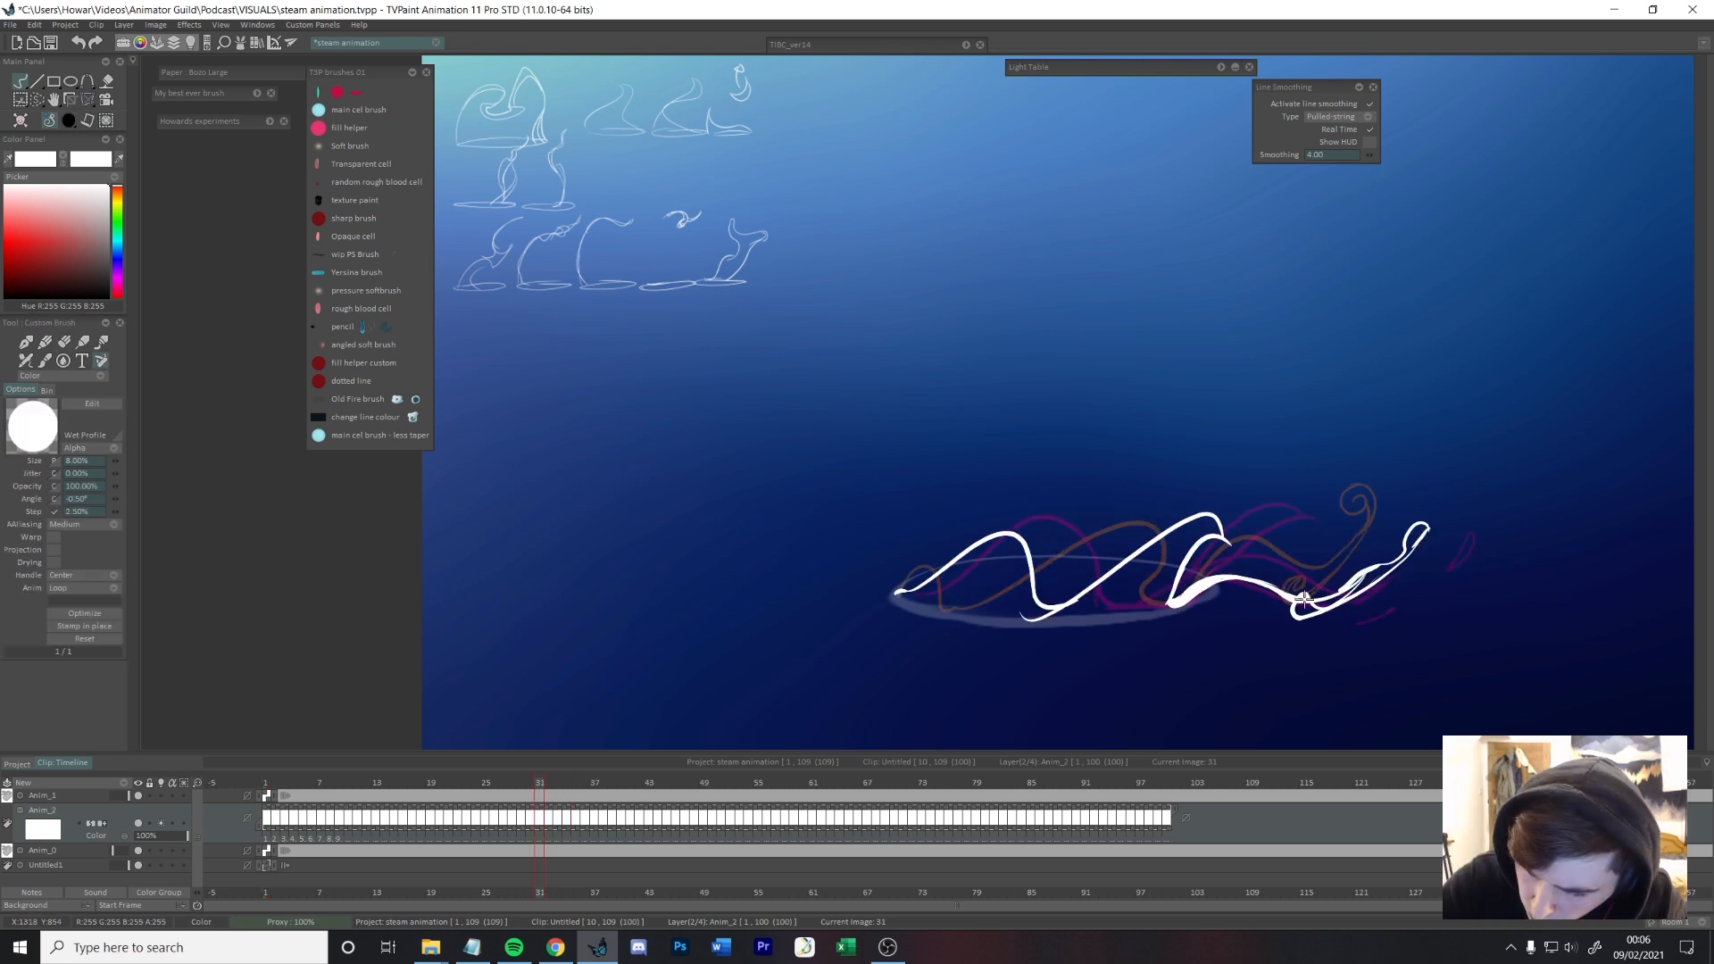
key(Right)
key(s)
key(ctrl+t)
mouse_move(1491, 536)
mouse_down()
mouse_move(1503, 607)
mouse_move(1428, 629)
mouse_move(1421, 593)
mouse_up()
key(b)
Step: Transform the detached wisp on frame 36 and draw it as a smaller teardrop on frame 37
key(Right)
key(Right)
key(s)
key(b)
key(Right)
key(Right)
key(s)
key(ctrl+t)
key(b)
key(Right)
key(e)
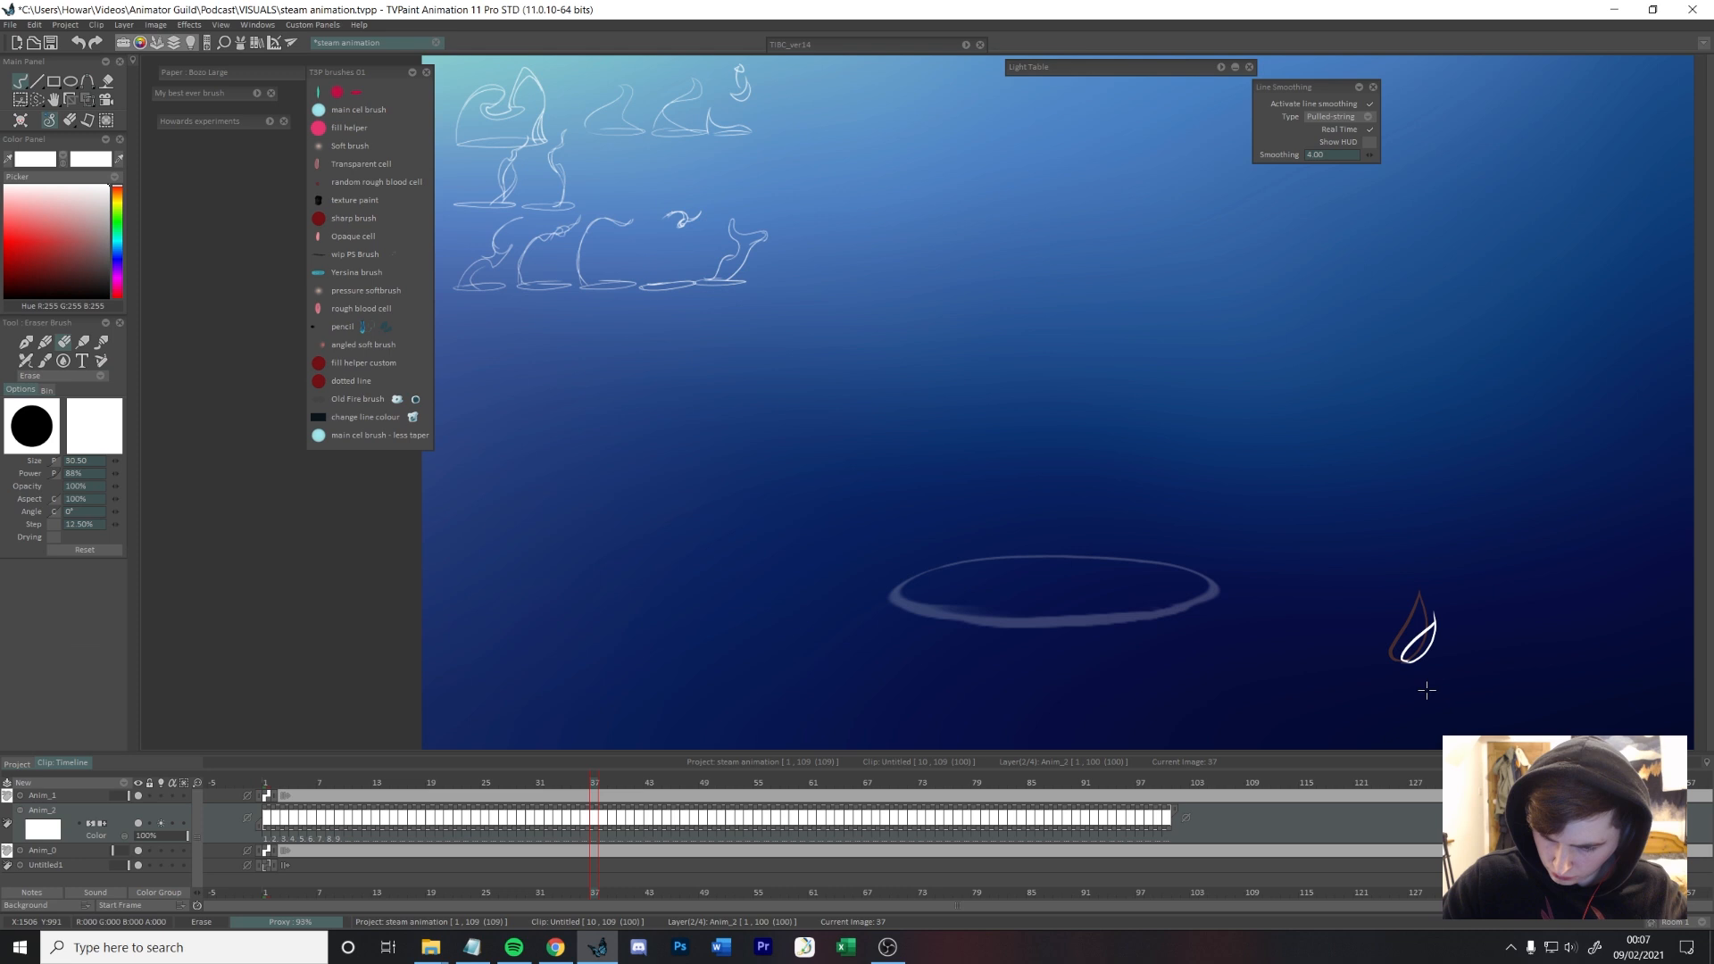
key(b)
Step: Go back to frame 30 and touch up the strand where the tail meets the rim's right edge
key(Left)
key(Left)
key(Right)
key(Left)
key(Left)
key(Left)
key(Left)
key(Left)
key(Left)
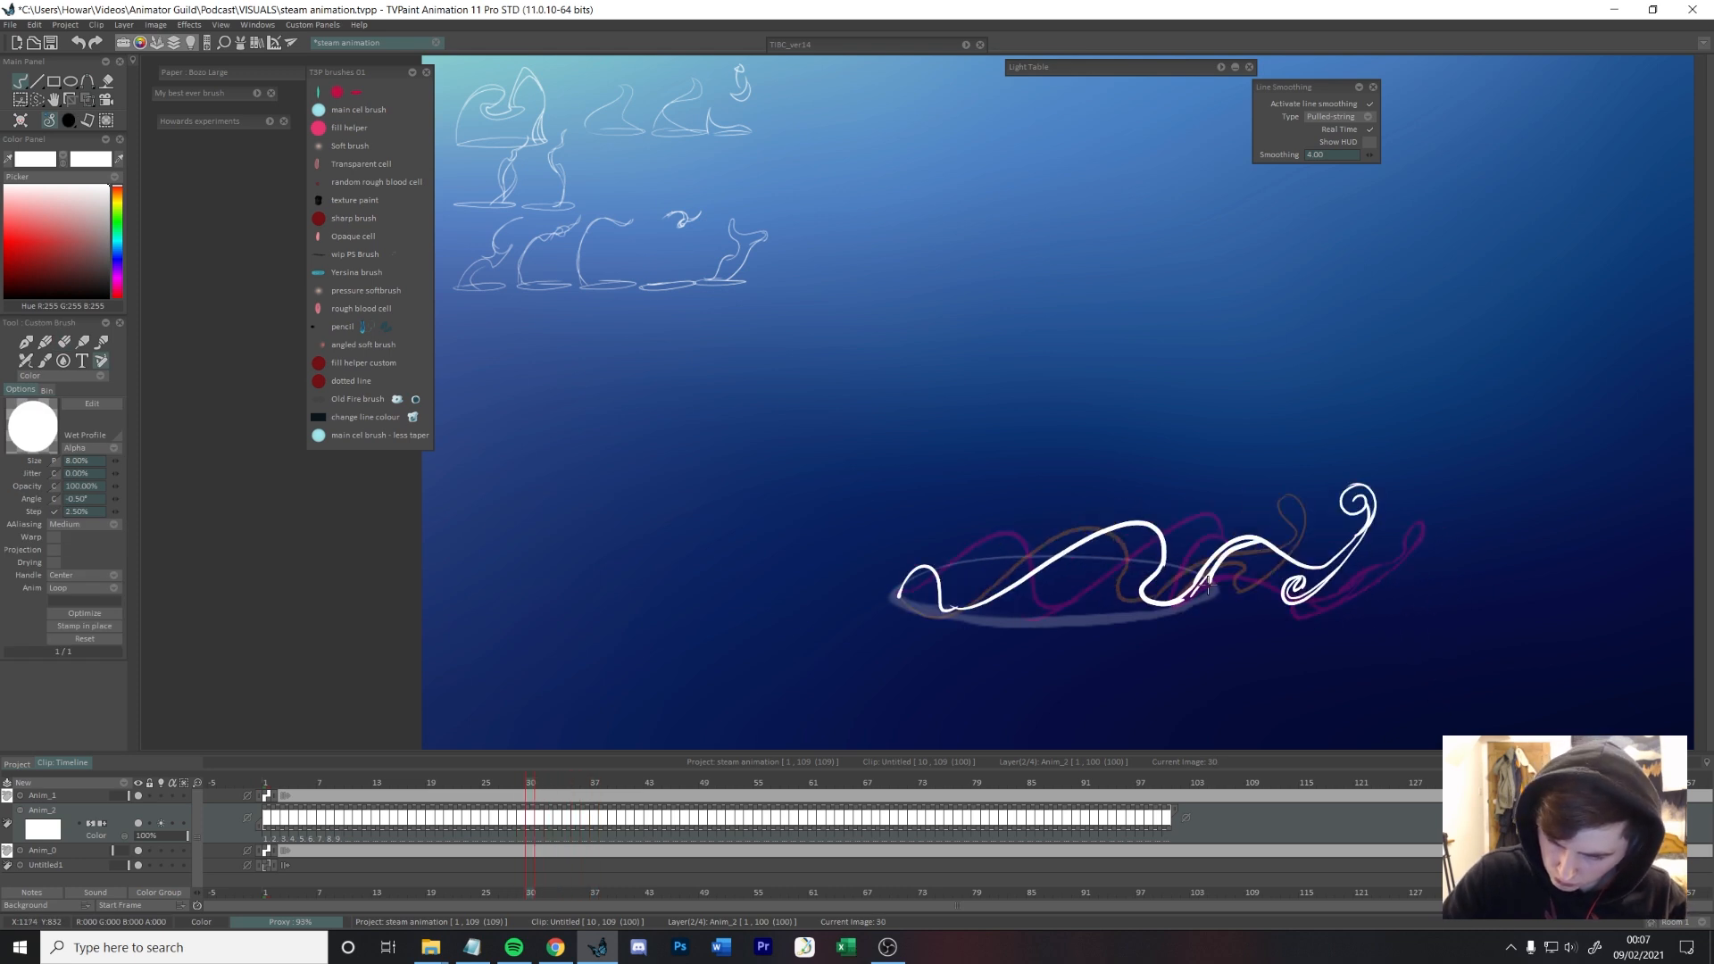
drag(1208, 585, 1185, 598)
Step: Sketch frame 35's wave as a long swell reaching past the rim's right edge, and play back the animation
key(Right)
key(Right)
key(Right)
key(Right)
key(Right)
drag(923, 599, 1121, 514)
key(ctrl+z)
key(Left)
key(Left)
key(Left)
key(Left)
key(Left)
key(Return)
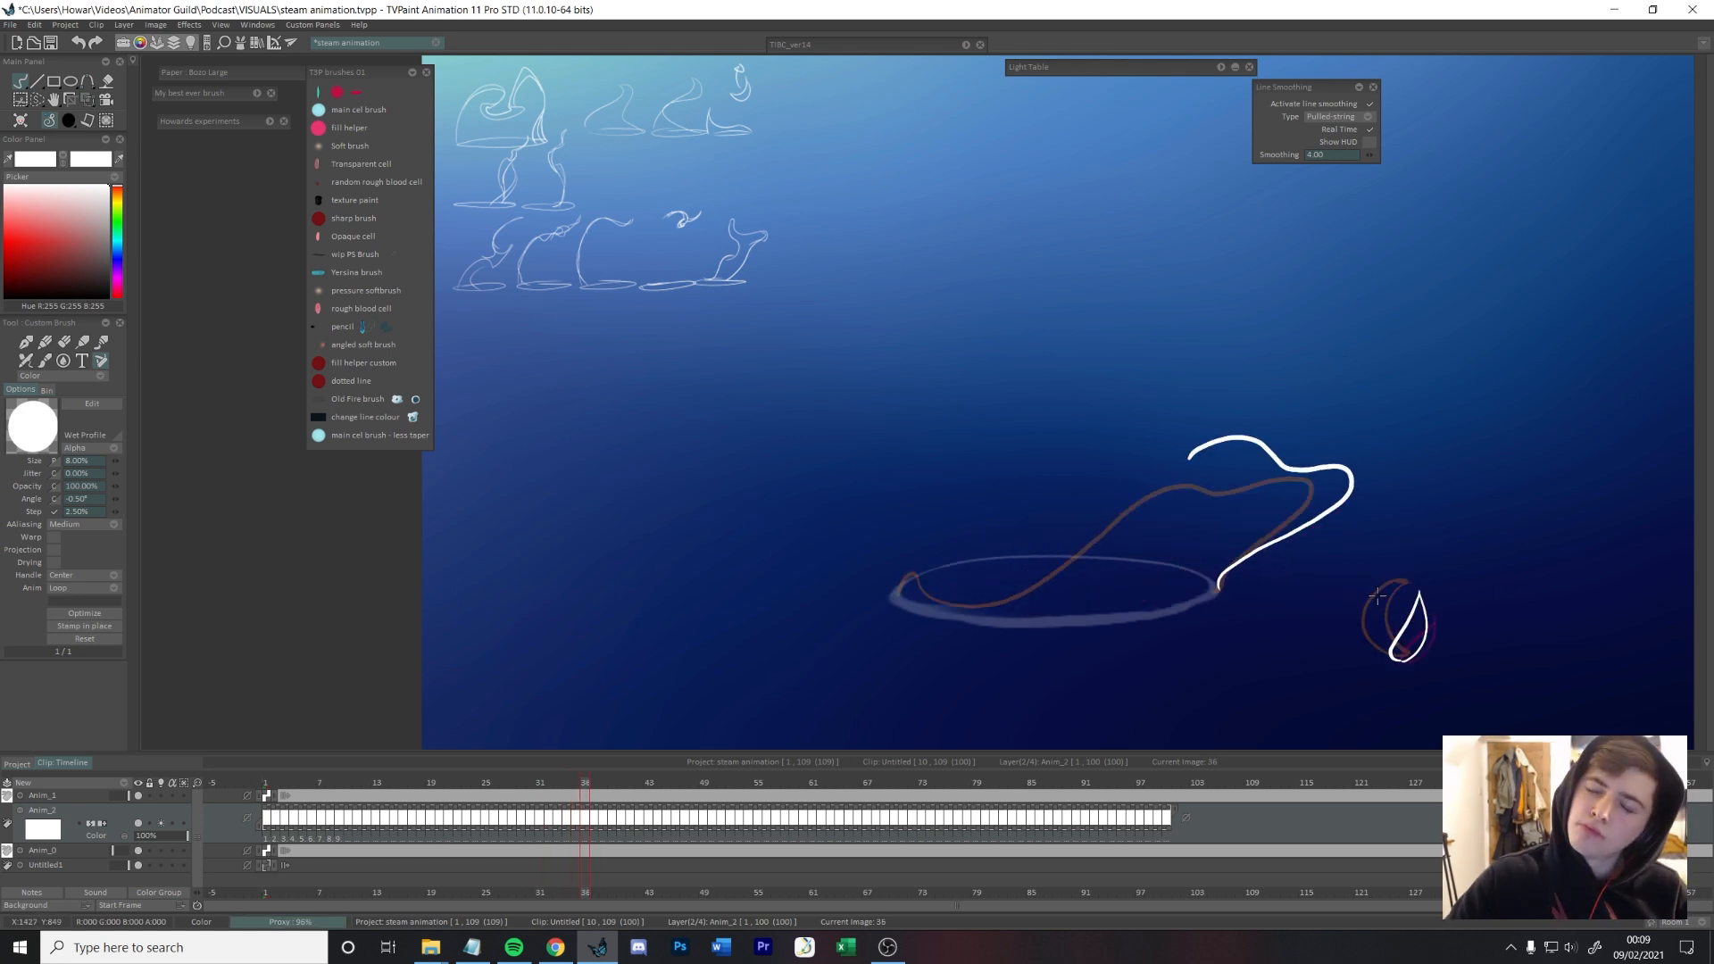
Step: Finish frame 36's swell across the rim, and draw frame 37's wave with a forked, frayed end reaching right
mouse_move(1321, 510)
mouse_down()
mouse_move(1259, 480)
mouse_move(912, 562)
mouse_up()
key(Right)
drag(1383, 502, 1294, 515)
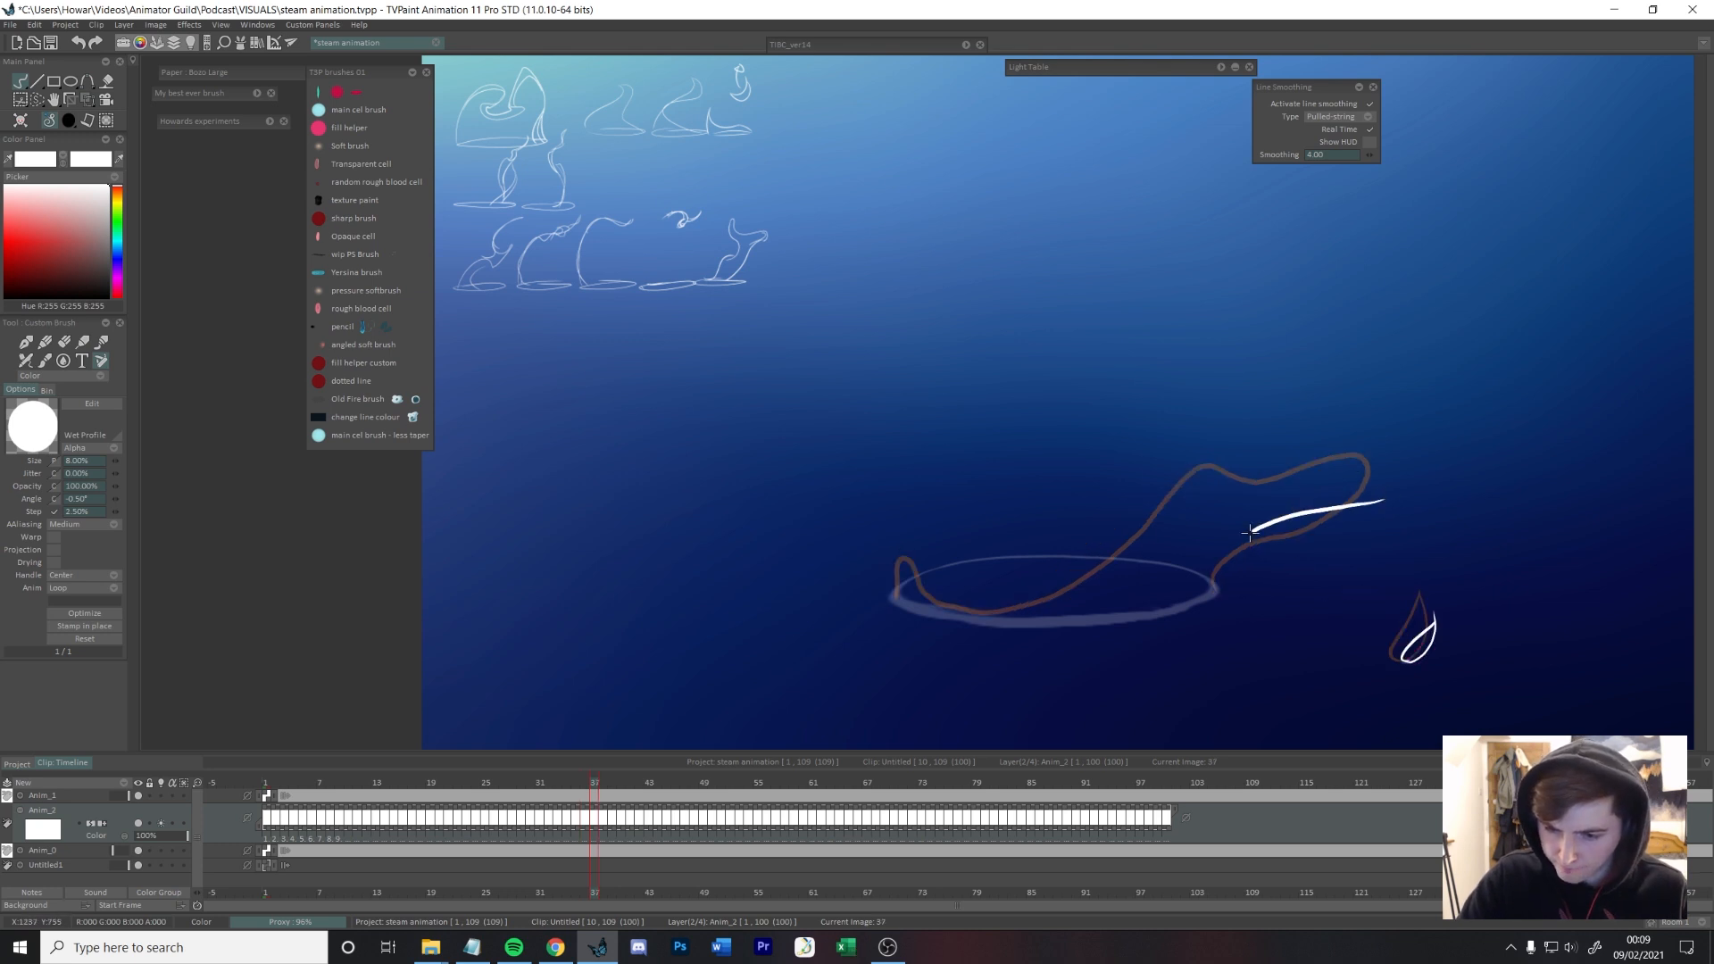
mouse_move(1368, 464)
mouse_down()
mouse_move(1224, 470)
mouse_move(952, 599)
mouse_move(898, 549)
mouse_up()
Step: Draw the wave on frames 38 and 39, narrowing its rising tail beyond the rim's right edge to a thin tip
key(Right)
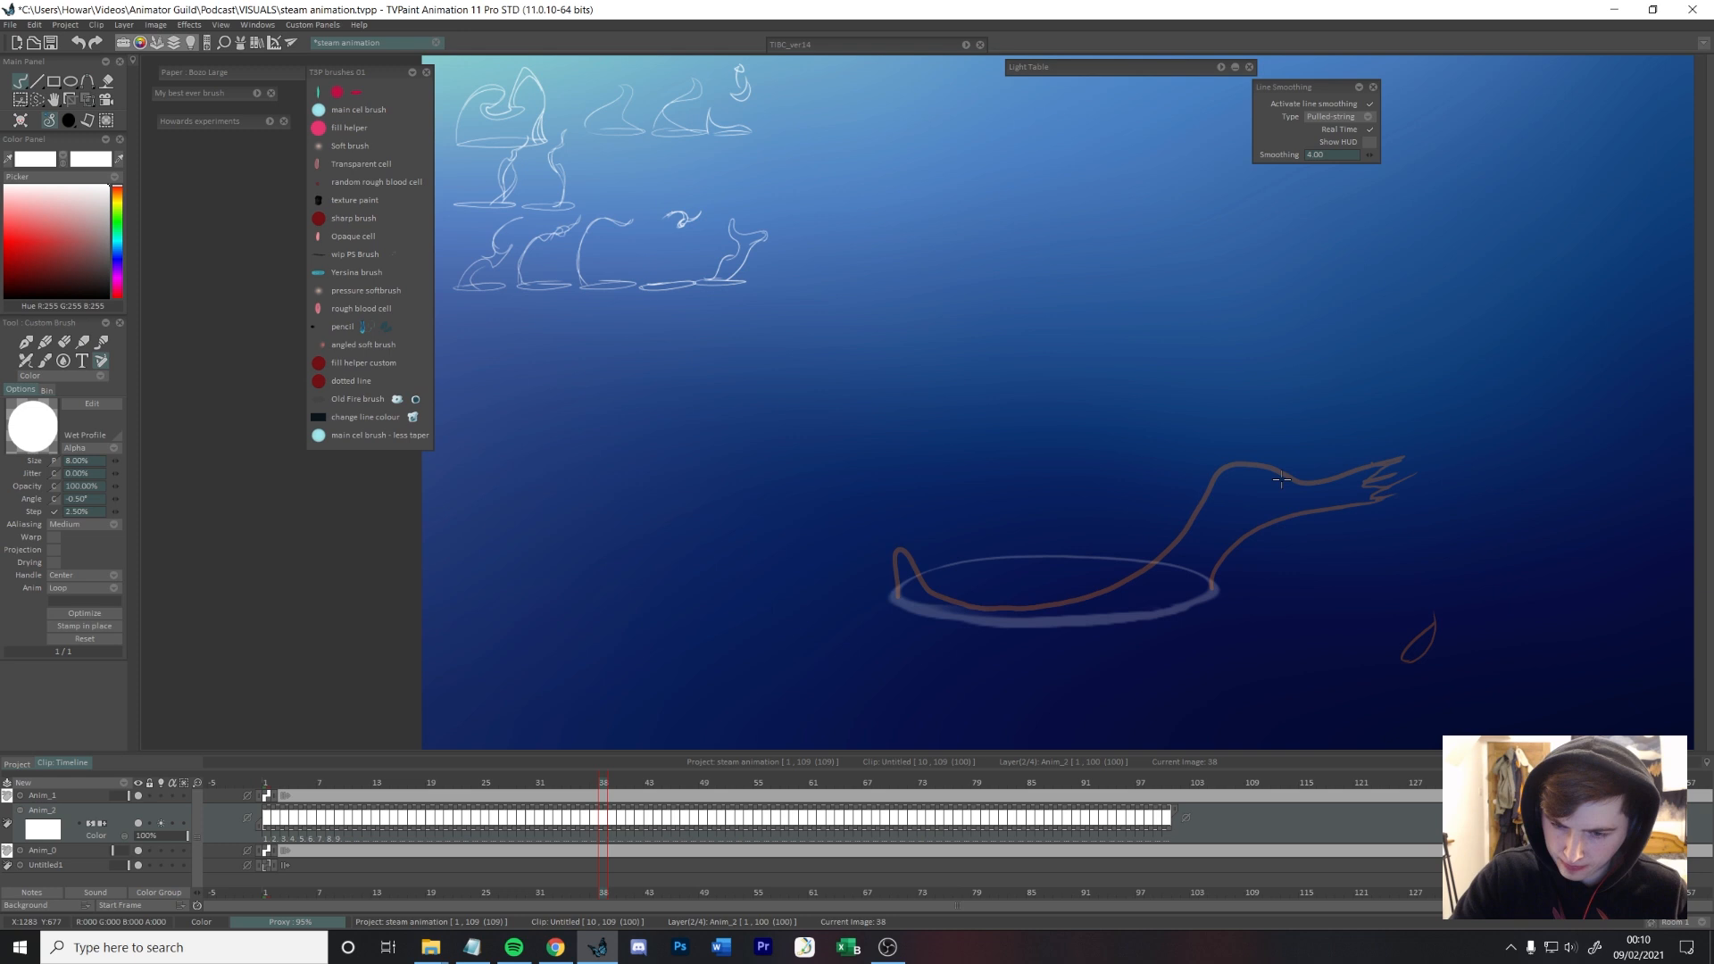
mouse_move(1333, 489)
mouse_down()
mouse_move(905, 575)
mouse_move(891, 538)
mouse_up()
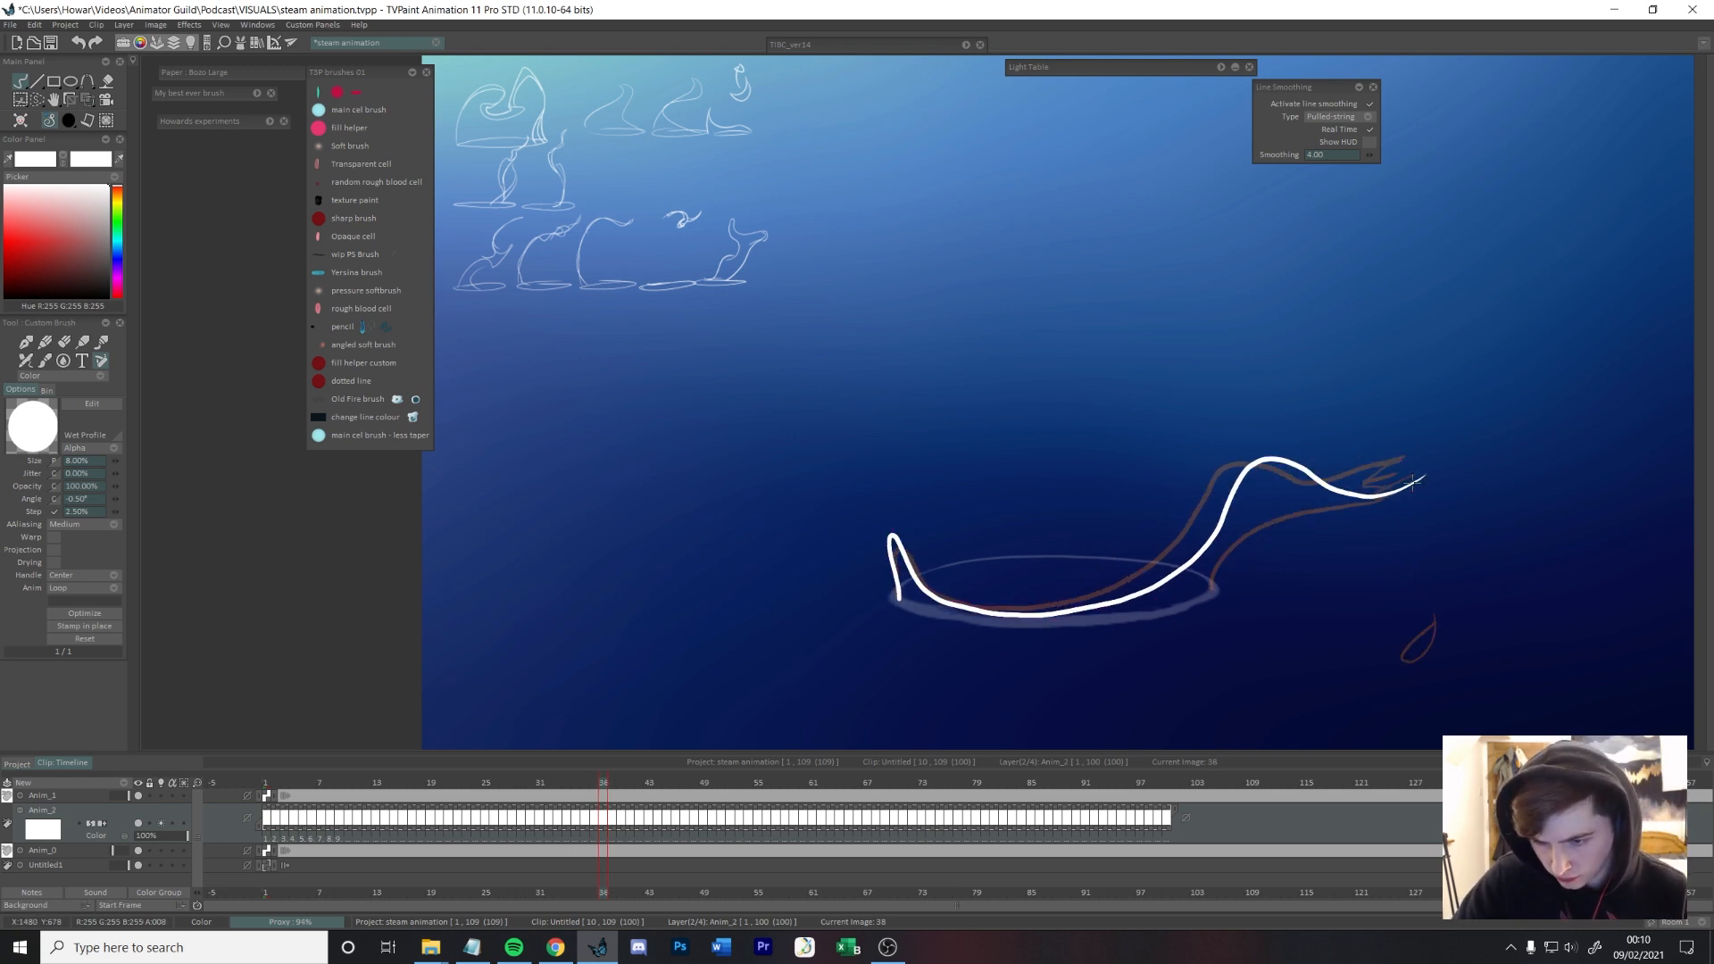
key(Right)
drag(1415, 495, 1080, 605)
drag(1356, 493, 1289, 475)
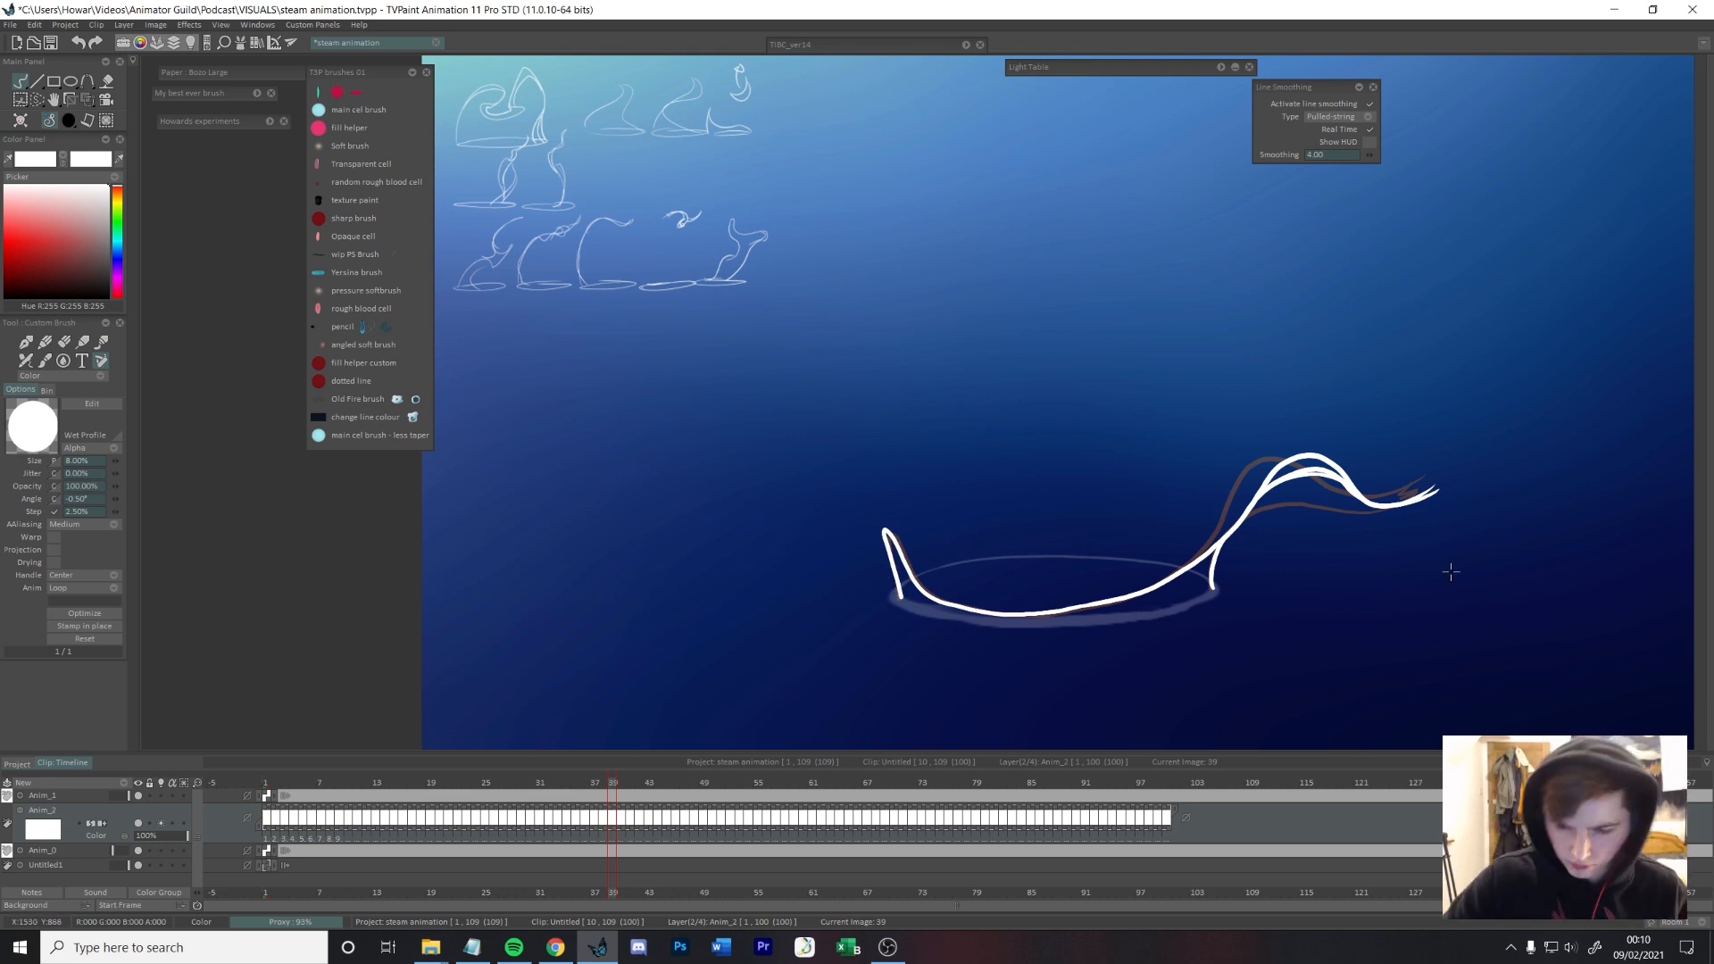
Step: Draw frame 40's steam following the rim's front edge, with a peak at the left and a thin tail arching right
key(Right)
drag(1459, 489, 1269, 482)
mouse_move(1217, 554)
mouse_down()
mouse_move(893, 578)
mouse_move(884, 531)
mouse_up()
key(Right)
drag(629, 775, 621, 774)
drag(1215, 551, 1261, 495)
Step: Draw frame 41's steam with a taller left peak and a smoother tail arching off the rim's right edge
key(Right)
drag(1207, 589, 1266, 487)
mouse_move(1205, 562)
mouse_down()
mouse_move(937, 612)
mouse_move(906, 594)
mouse_up()
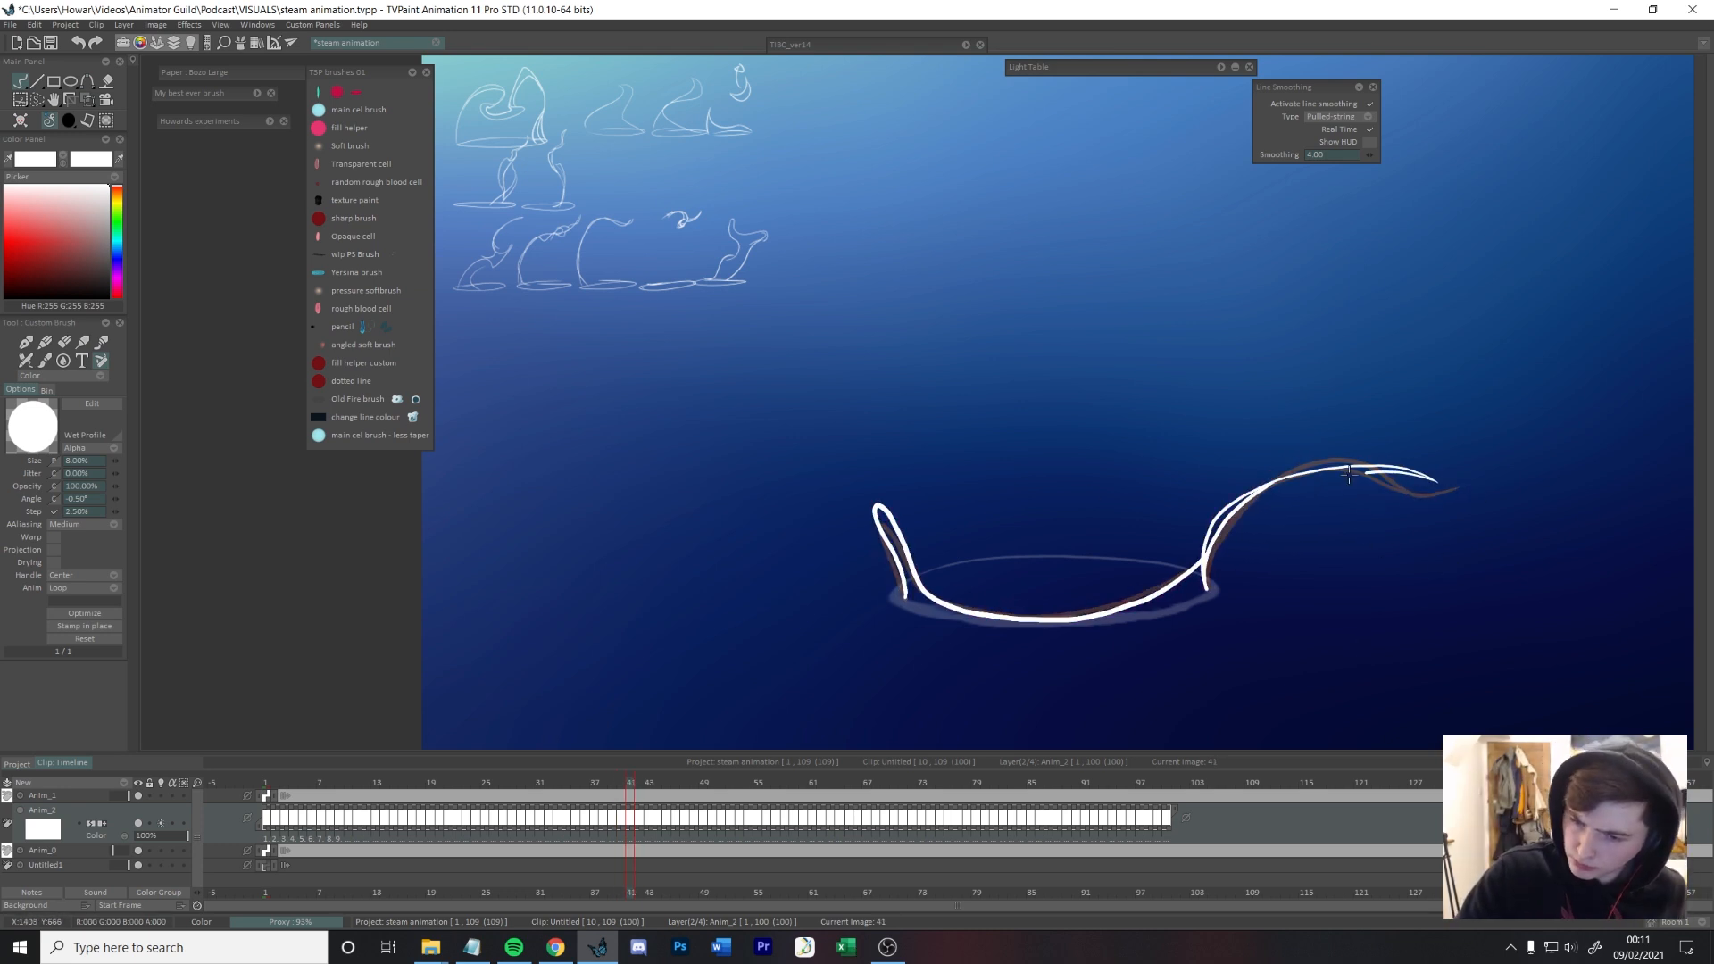
Step: Draw frame 42's steam with its tail bowing inward over the rim's right edge and stretching farther right
key(Right)
key(Left)
key(Right)
mouse_move(1209, 525)
mouse_down()
mouse_move(1459, 484)
mouse_move(1209, 586)
mouse_up()
key(ctrl+z)
key(Left)
key(Right)
drag(1486, 487, 1301, 473)
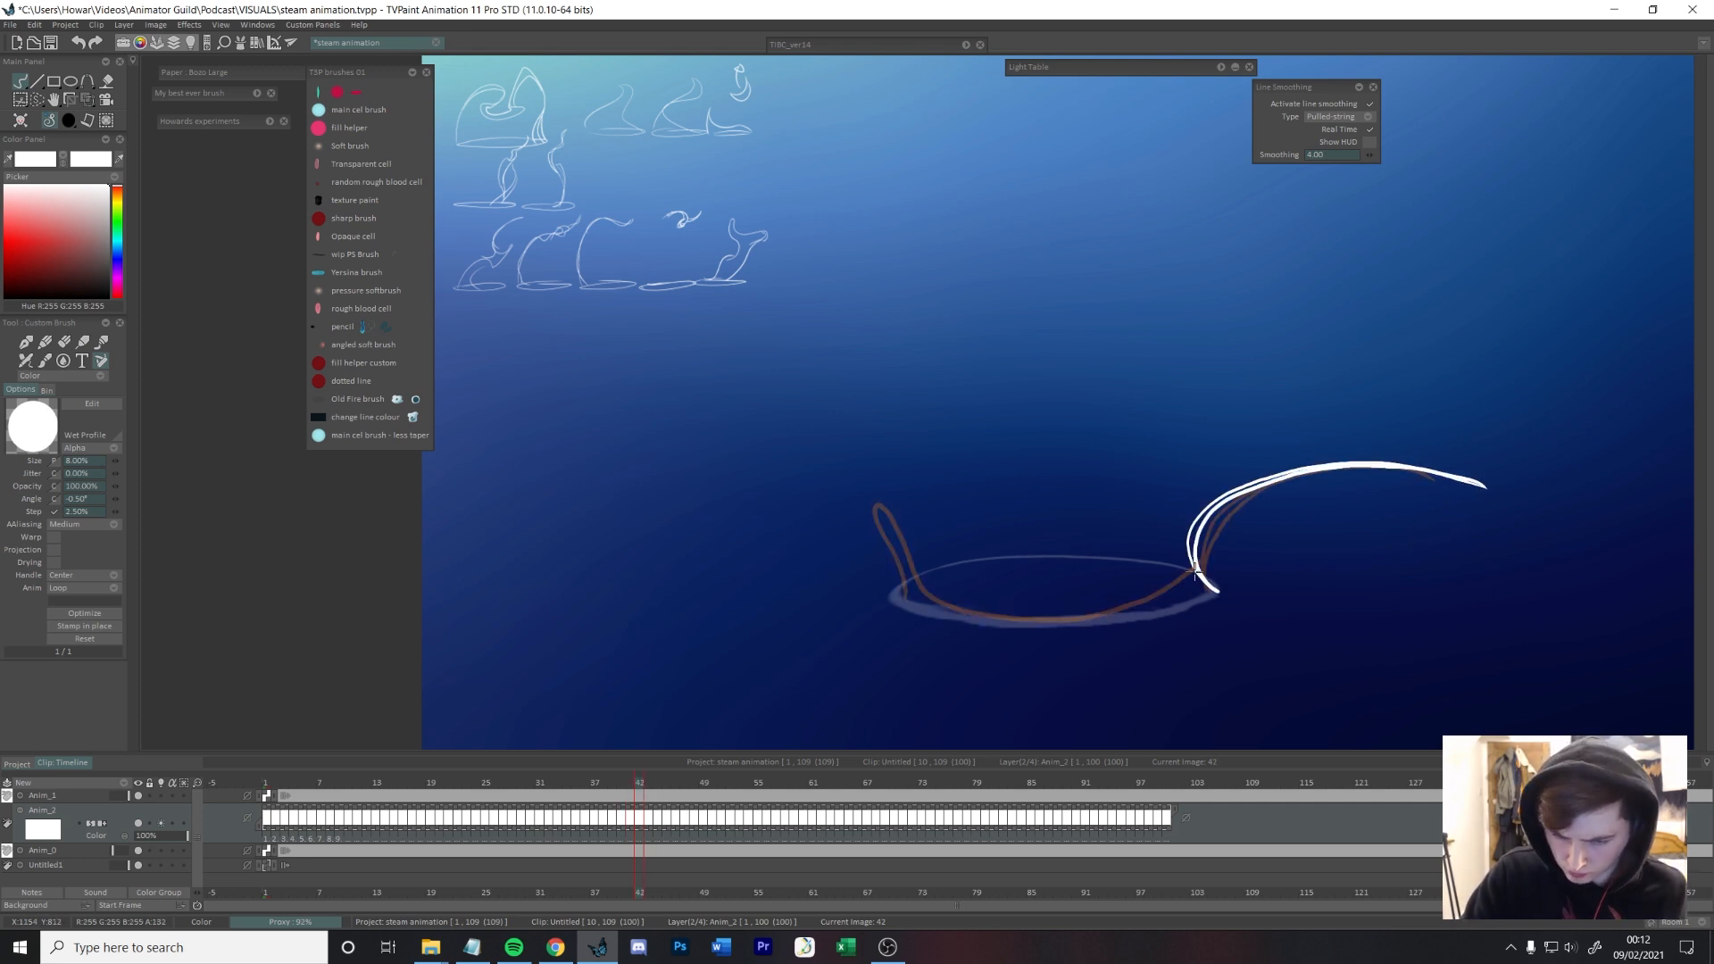
drag(1026, 618, 870, 497)
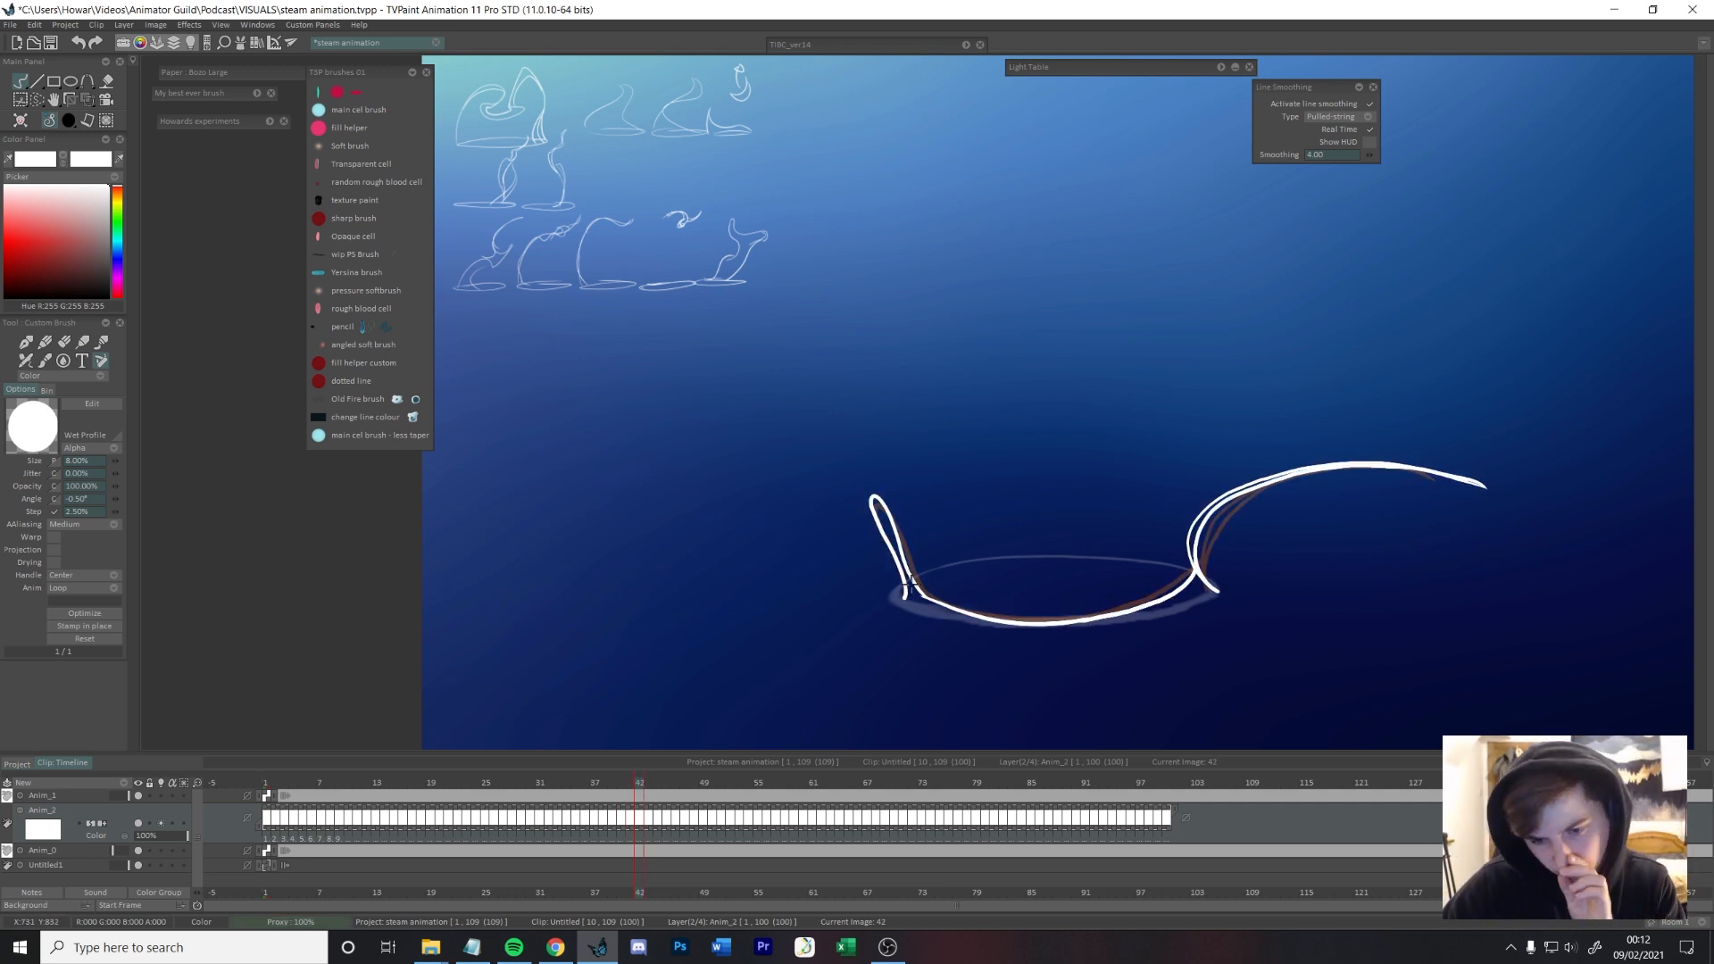
Step: Draw frame 43's steam along the rim's front edge, bowing its tail inward over the rim's right edge and shortening the thin tip
key(Left)
key(Left)
key(Left)
drag(445, 781, 653, 711)
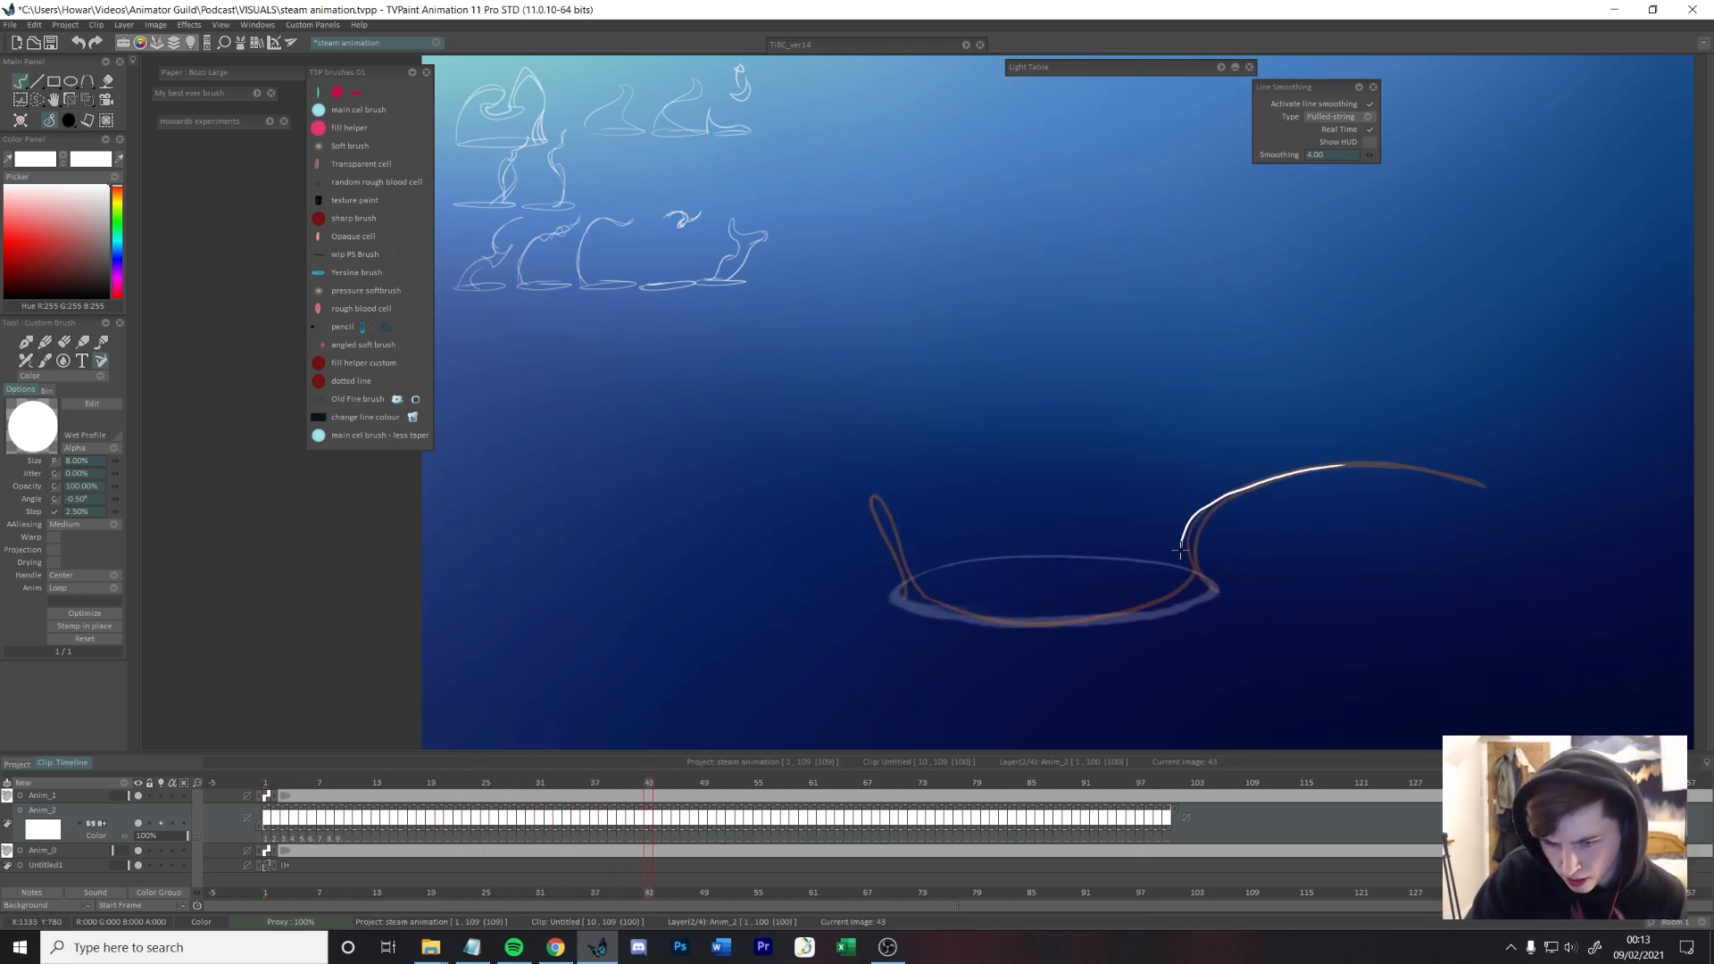
drag(1191, 584, 1095, 620)
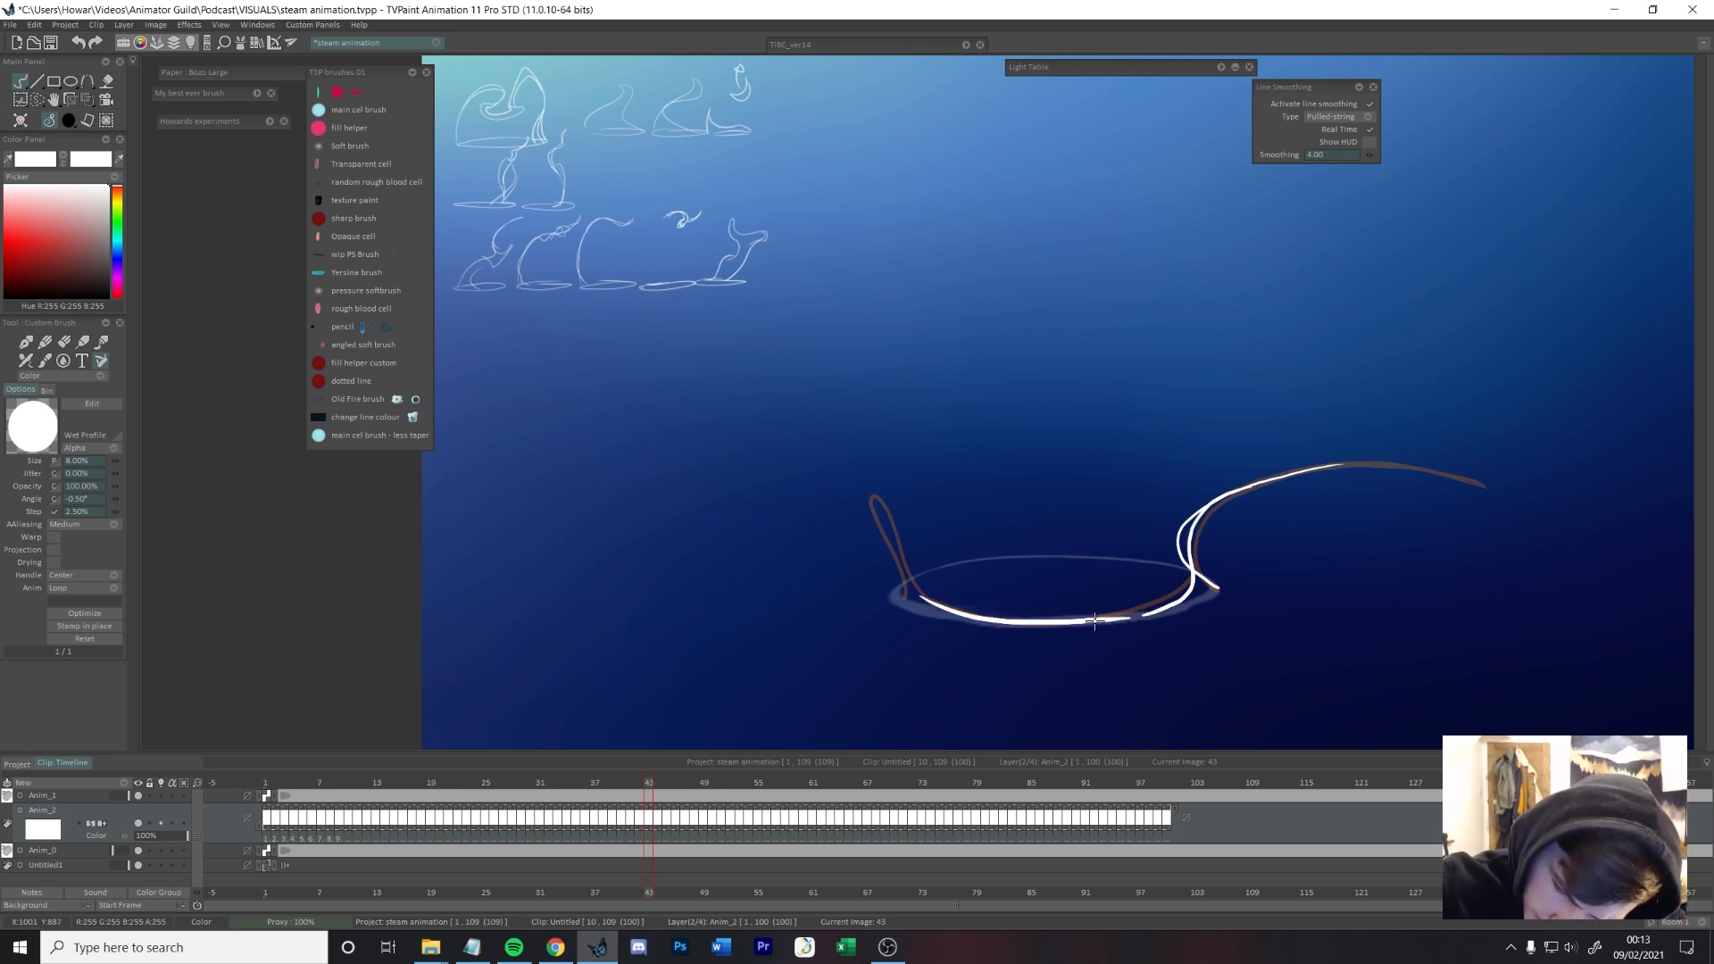
Step: Erase the tall left peak on frame 42 and the steam's left end on frame 36
key(Left)
key(Left)
key(e)
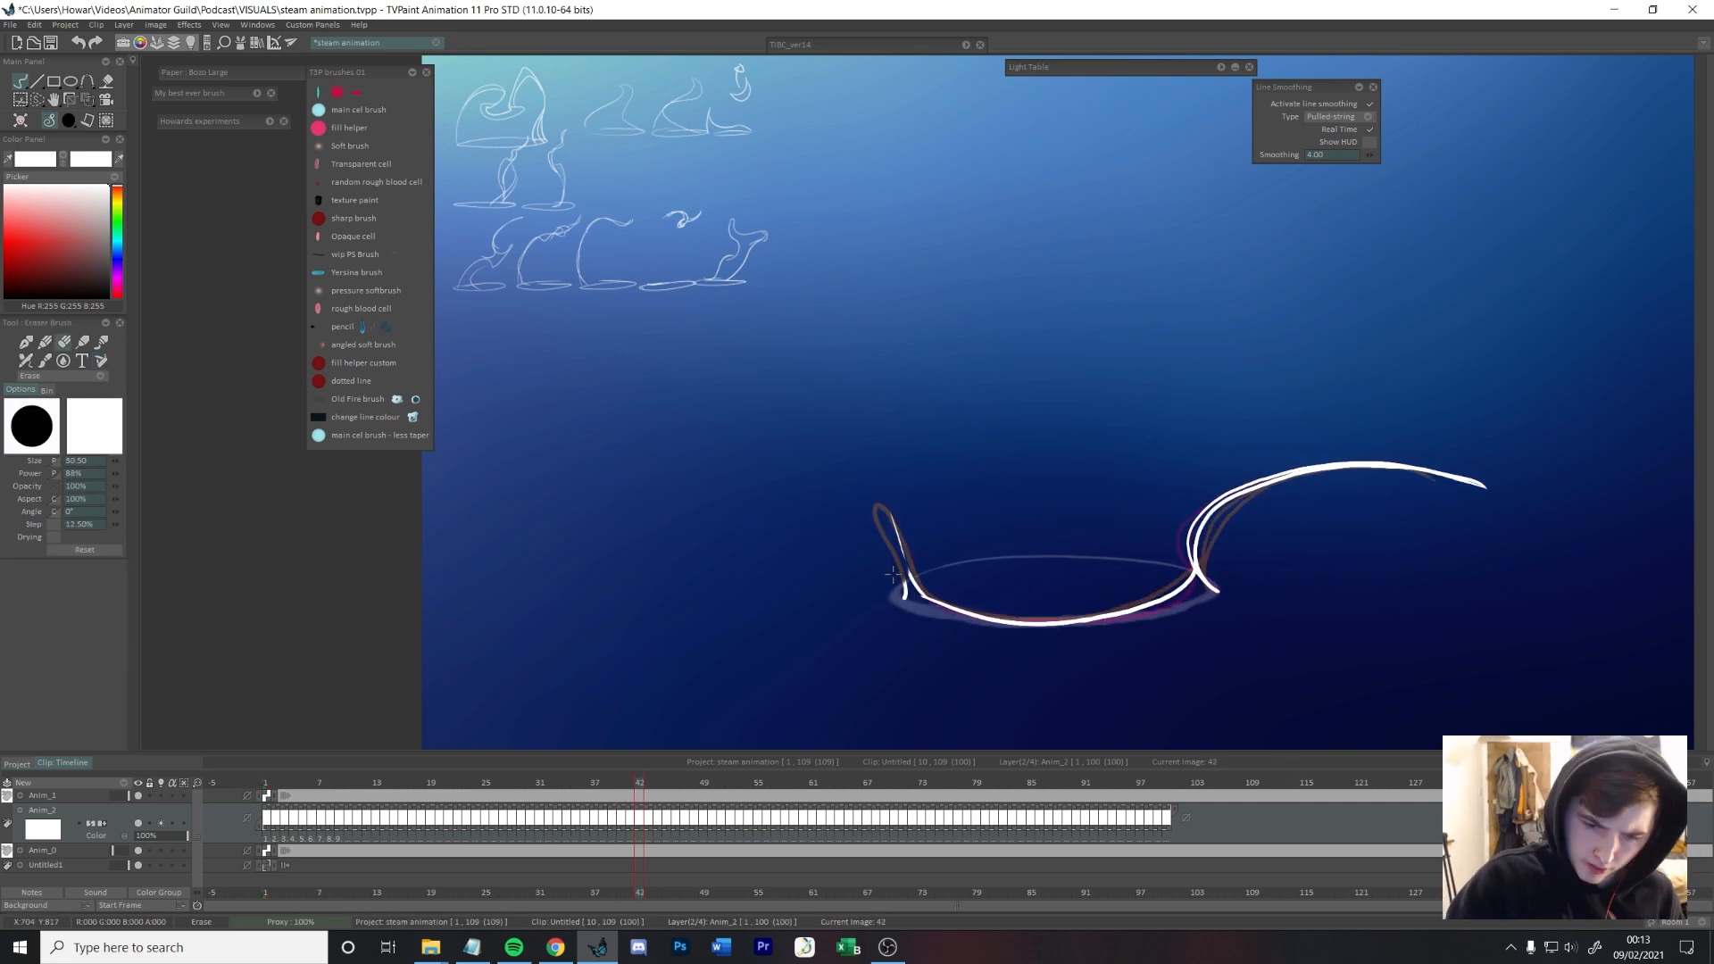
key(Left)
key(Left)
key(Left)
key(Left)
key(Left)
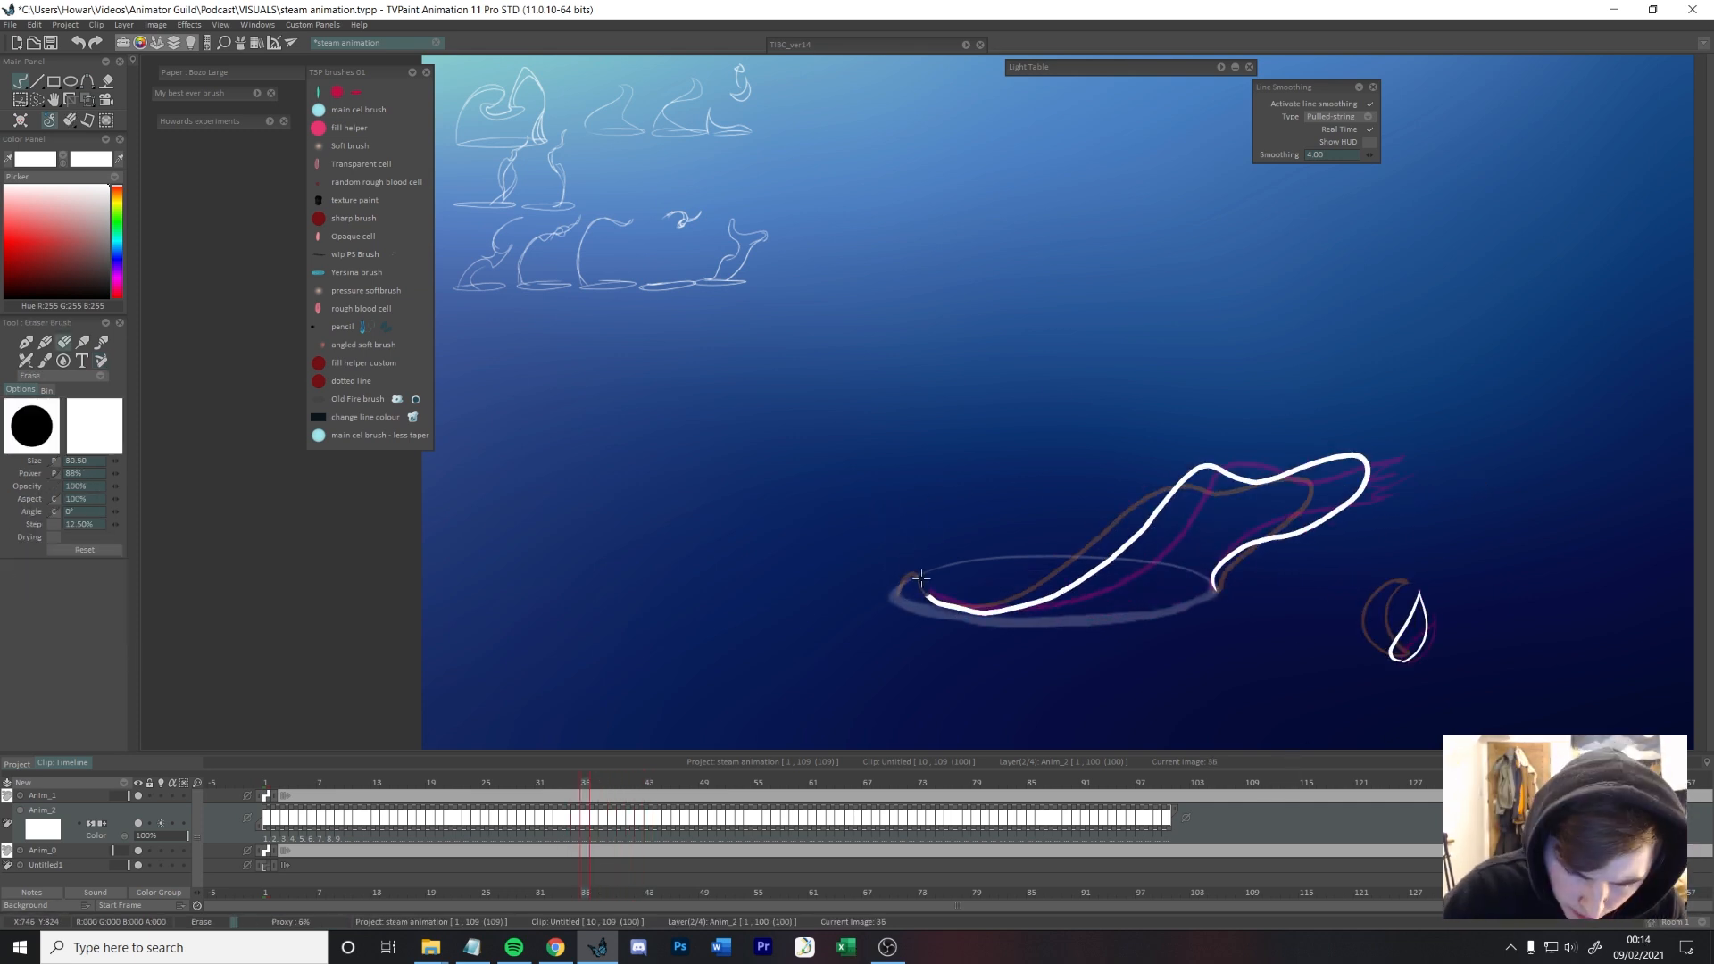
Step: Redraw the steam's left end across frames 36 to 41 as a small rounded hook rising from the rim's left edge
key(e)
key(Right)
key(Right)
key(Right)
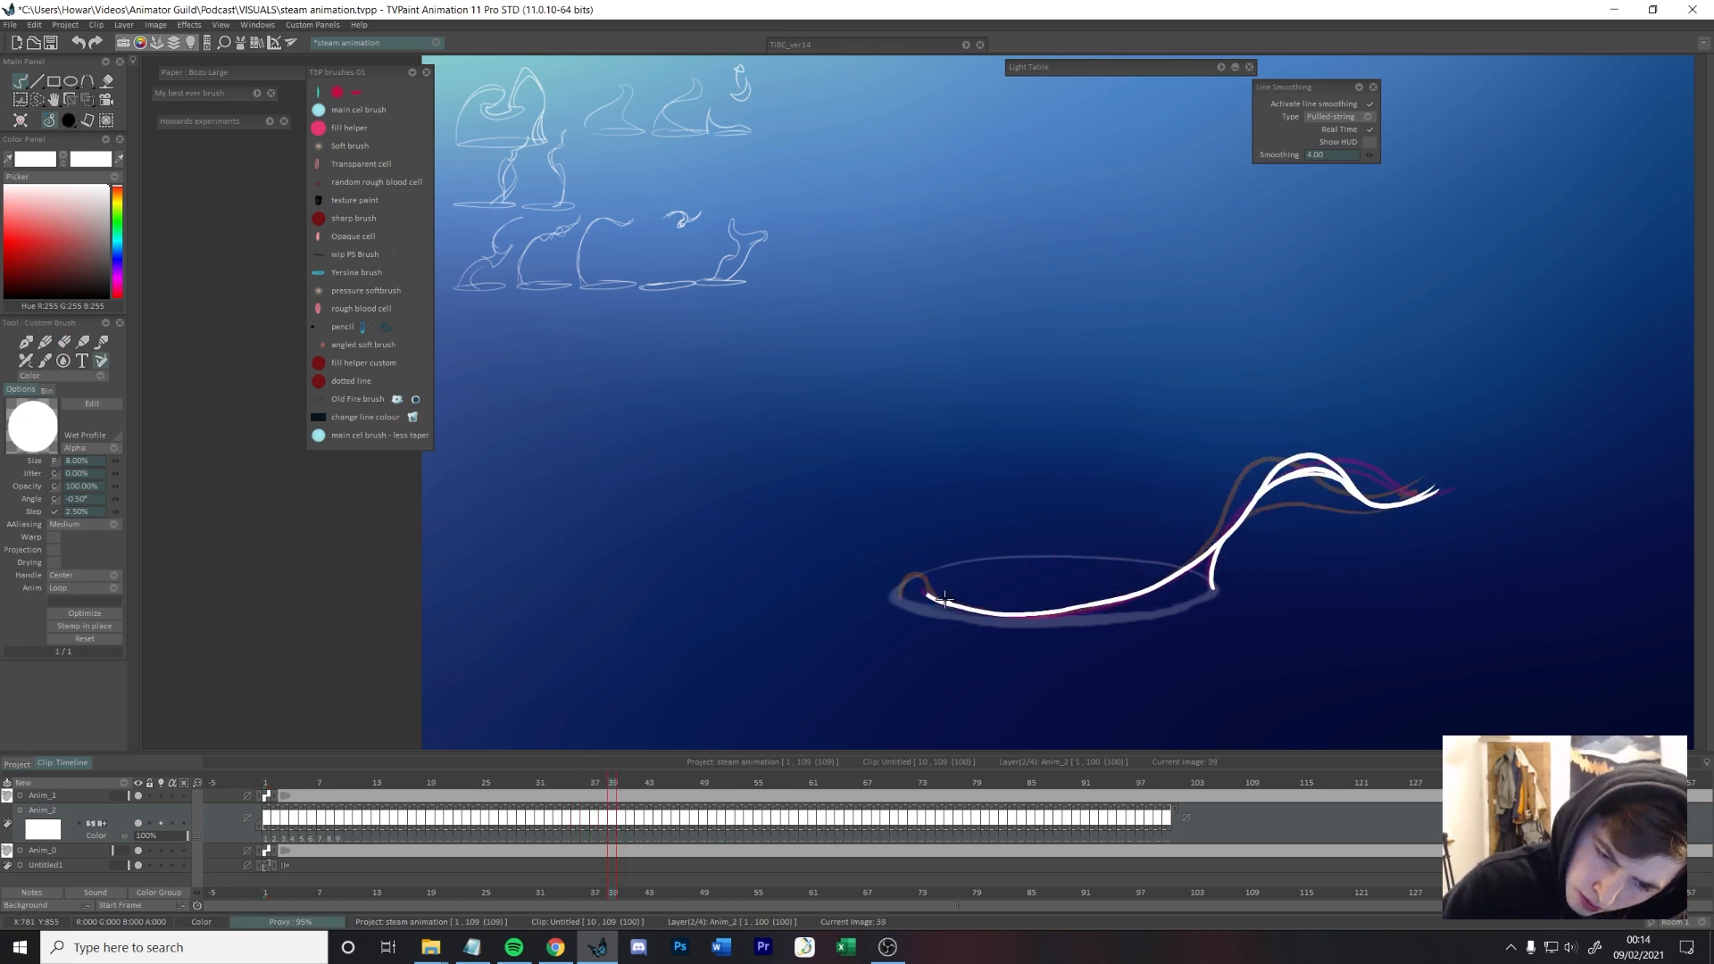
key(e)
key(Right)
key(e)
key(e)
key(e)
key(Right)
Step: Redraw the steam's left end on frames 42 and 43 as a low rounded hump flowing into the rim's front edge
key(e)
key(e)
key(Right)
key(Left)
key(Right)
key(e)
key(e)
drag(894, 593, 981, 616)
key(Right)
drag(922, 597, 1343, 465)
key(e)
drag(981, 614, 922, 596)
key(e)
mouse_move(1001, 620)
mouse_down()
mouse_move(929, 571)
mouse_move(897, 596)
mouse_up()
key(Left)
key(Right)
key(Right)
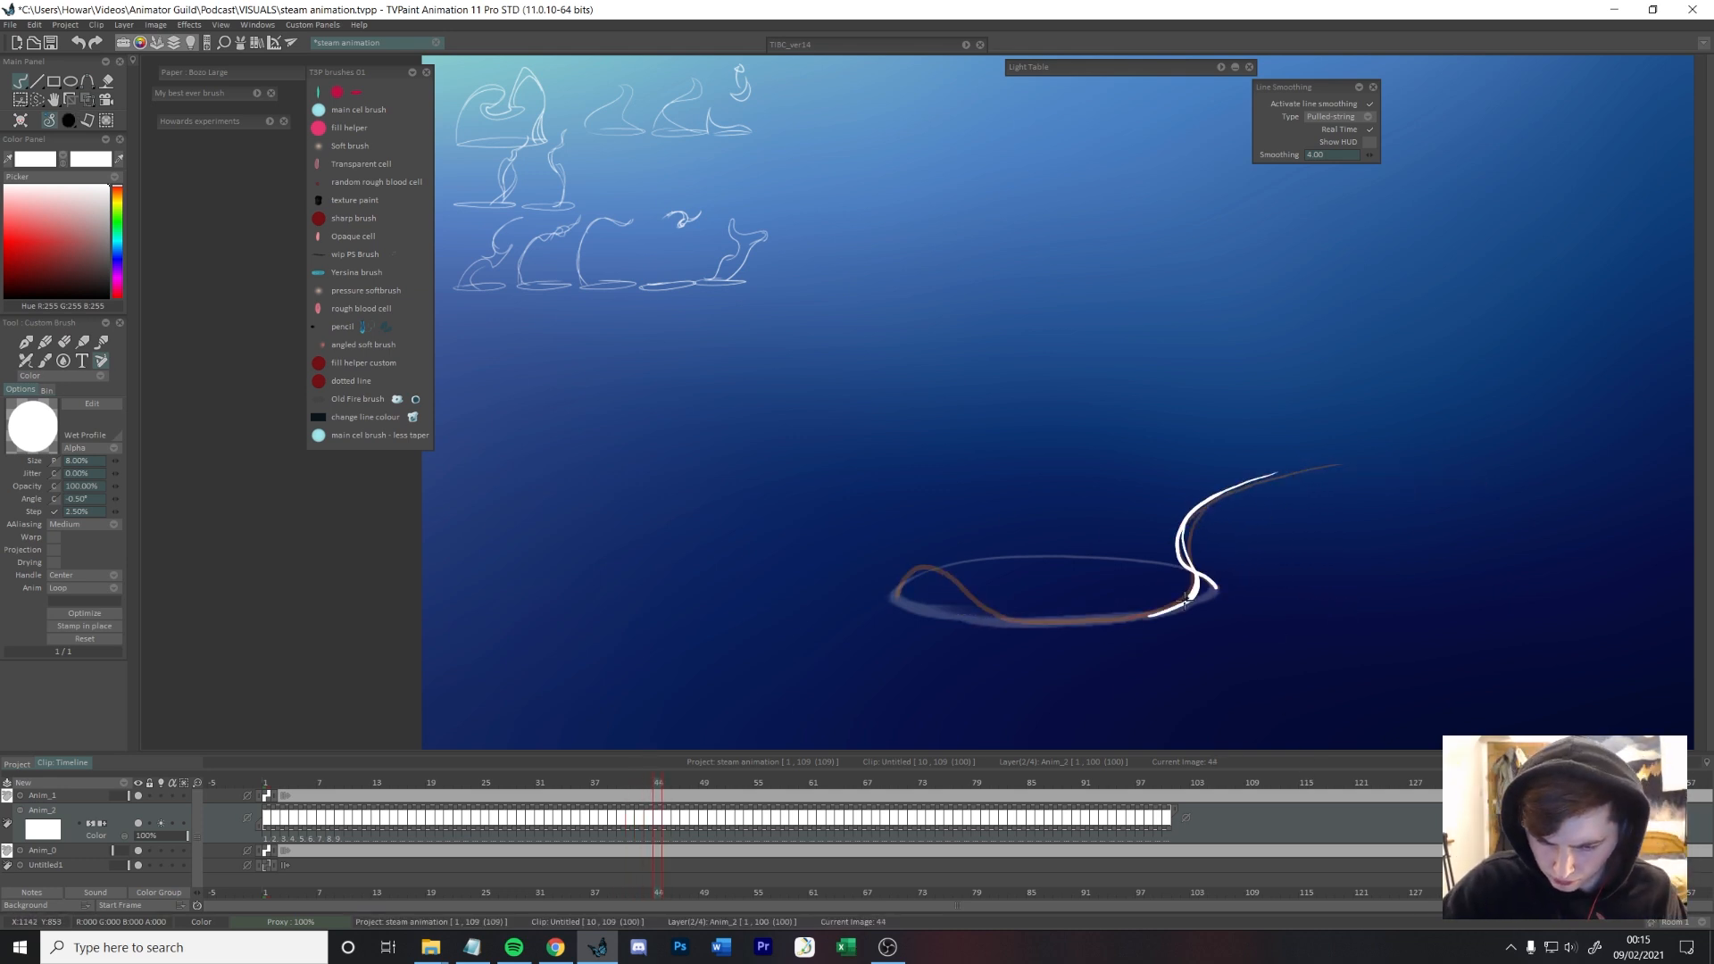
Step: Draw the steam on frames 44 and 45, shrinking the right tail and growing the hump at the rim's left
drag(1196, 578, 1020, 622)
key(Right)
mouse_move(1216, 487)
mouse_down()
mouse_move(1196, 580)
mouse_move(891, 591)
mouse_up()
Step: Draw frames 46 and 47 with the left hump rising and travelling right, while the right tail shrinks to a short wisp
key(Right)
mouse_move(1203, 589)
mouse_down()
mouse_move(1062, 614)
mouse_move(1027, 558)
mouse_move(959, 534)
mouse_move(891, 600)
mouse_up()
key(Right)
key(Left)
key(Left)
key(Left)
key(Left)
key(Left)
key(Left)
key(Left)
key(Left)
key(Left)
key(Left)
key(Left)
key(Left)
key(Left)
key(Left)
key(Right)
key(Right)
key(Right)
key(Right)
key(Right)
key(Right)
key(Right)
key(Right)
key(Right)
key(Right)
key(Right)
key(Right)
key(Right)
key(Right)
key(Left)
key(Right)
mouse_move(1173, 550)
mouse_down()
mouse_move(1183, 569)
mouse_move(956, 516)
mouse_move(890, 601)
mouse_up()
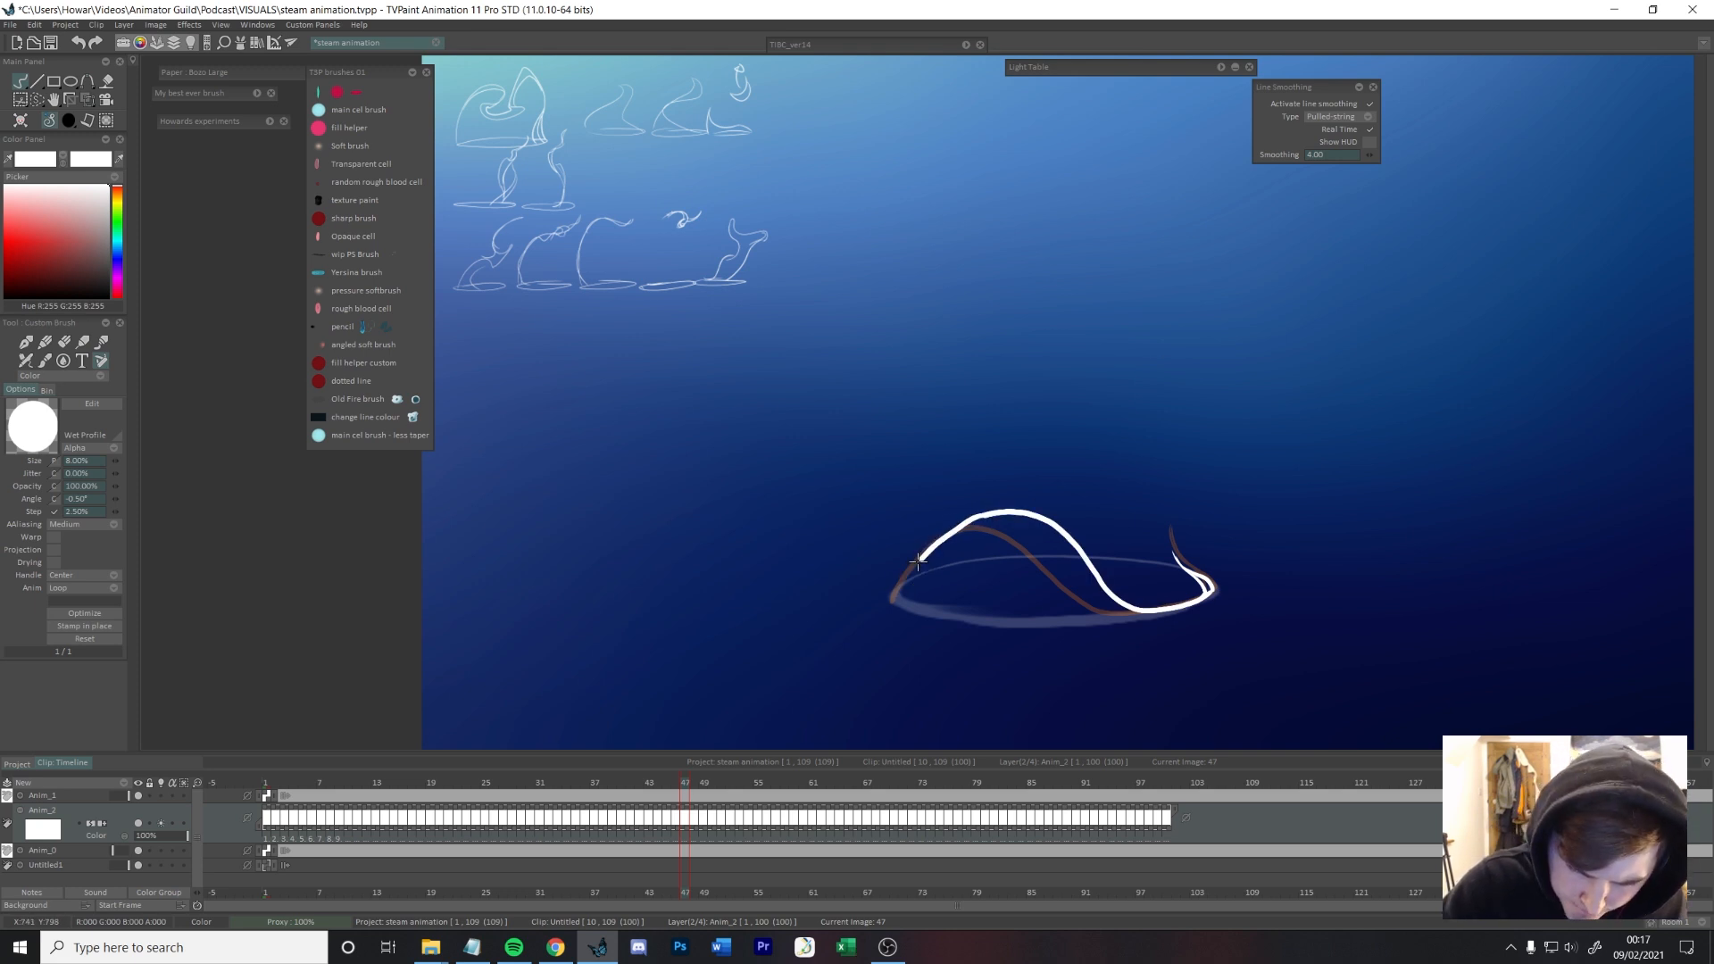
drag(956, 528, 891, 599)
Step: Draw frames 48 and 49 with the hump widening into a dome that drops into a tight dip at the rim's right edge
key(Right)
mouse_move(1178, 557)
mouse_down()
mouse_move(1210, 576)
mouse_move(1027, 501)
mouse_move(929, 540)
mouse_up()
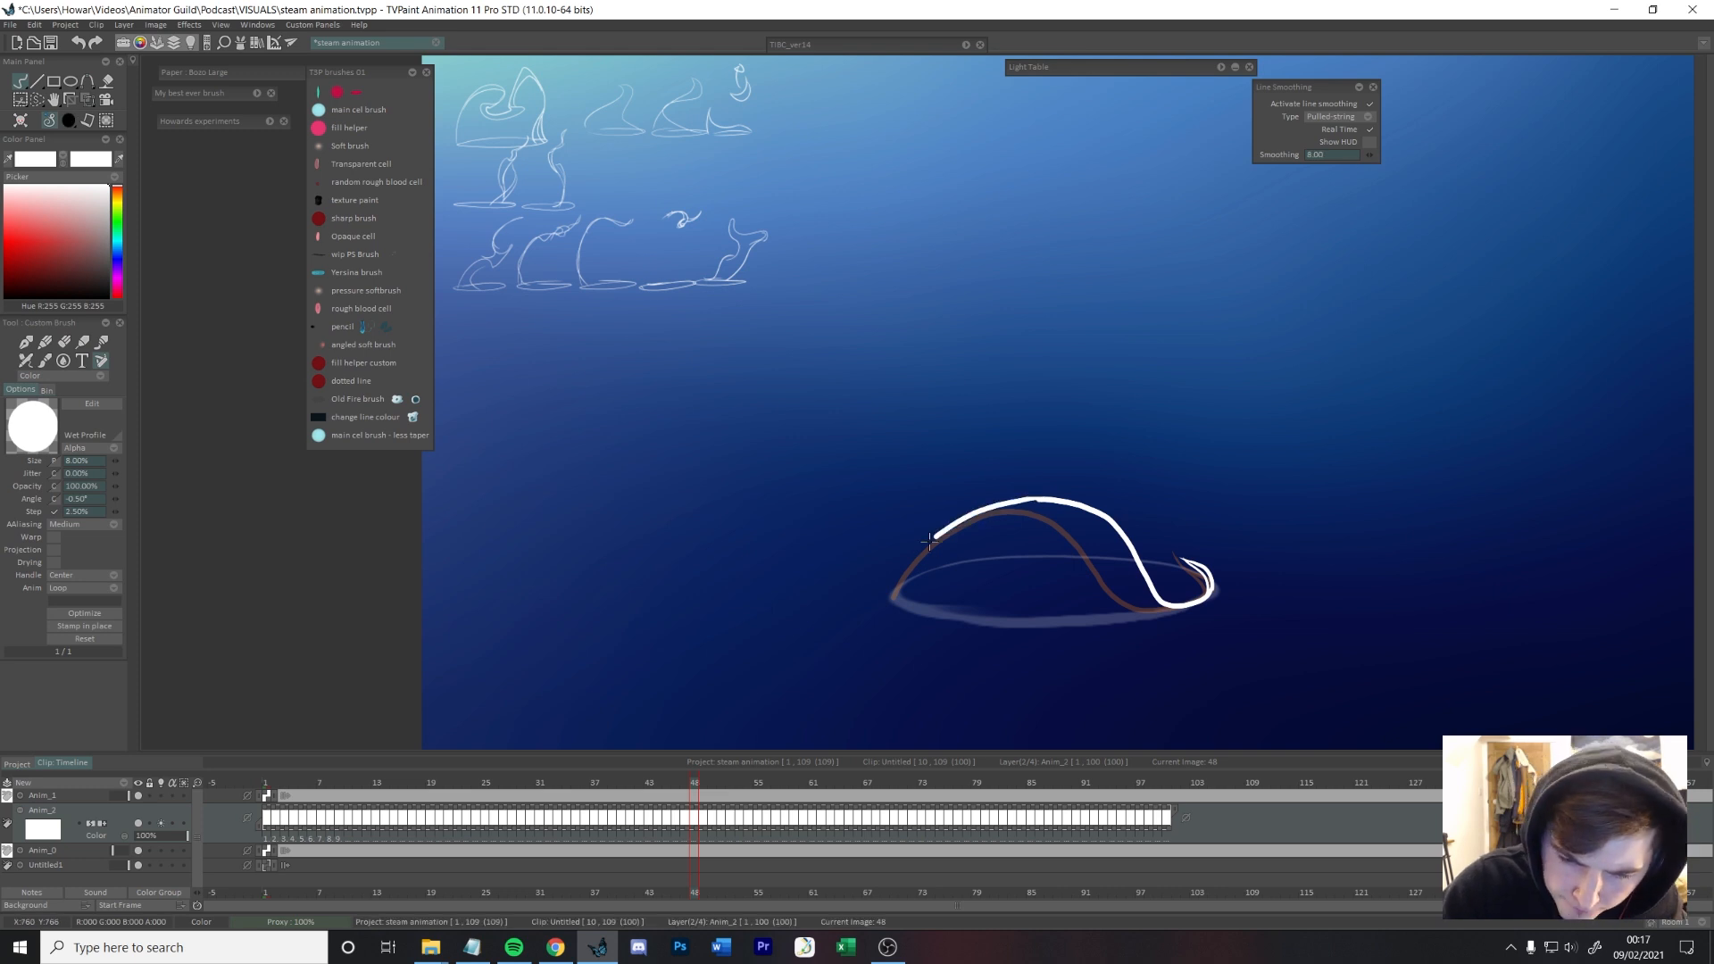
key(Right)
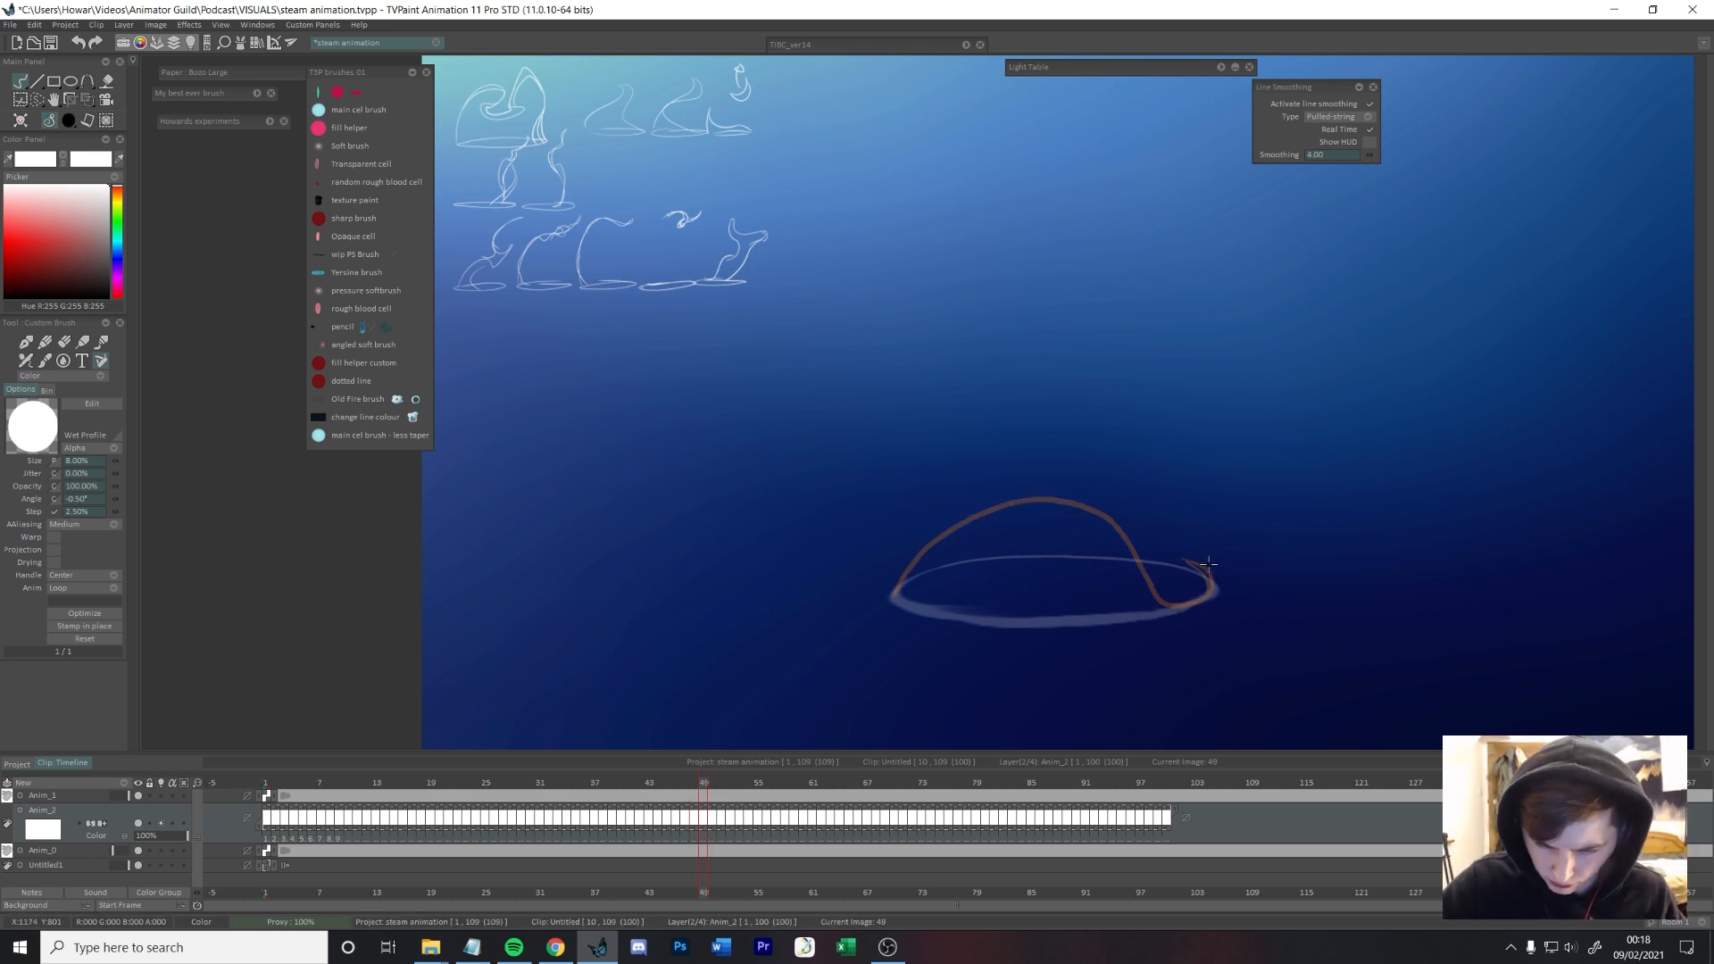
drag(1203, 603, 893, 593)
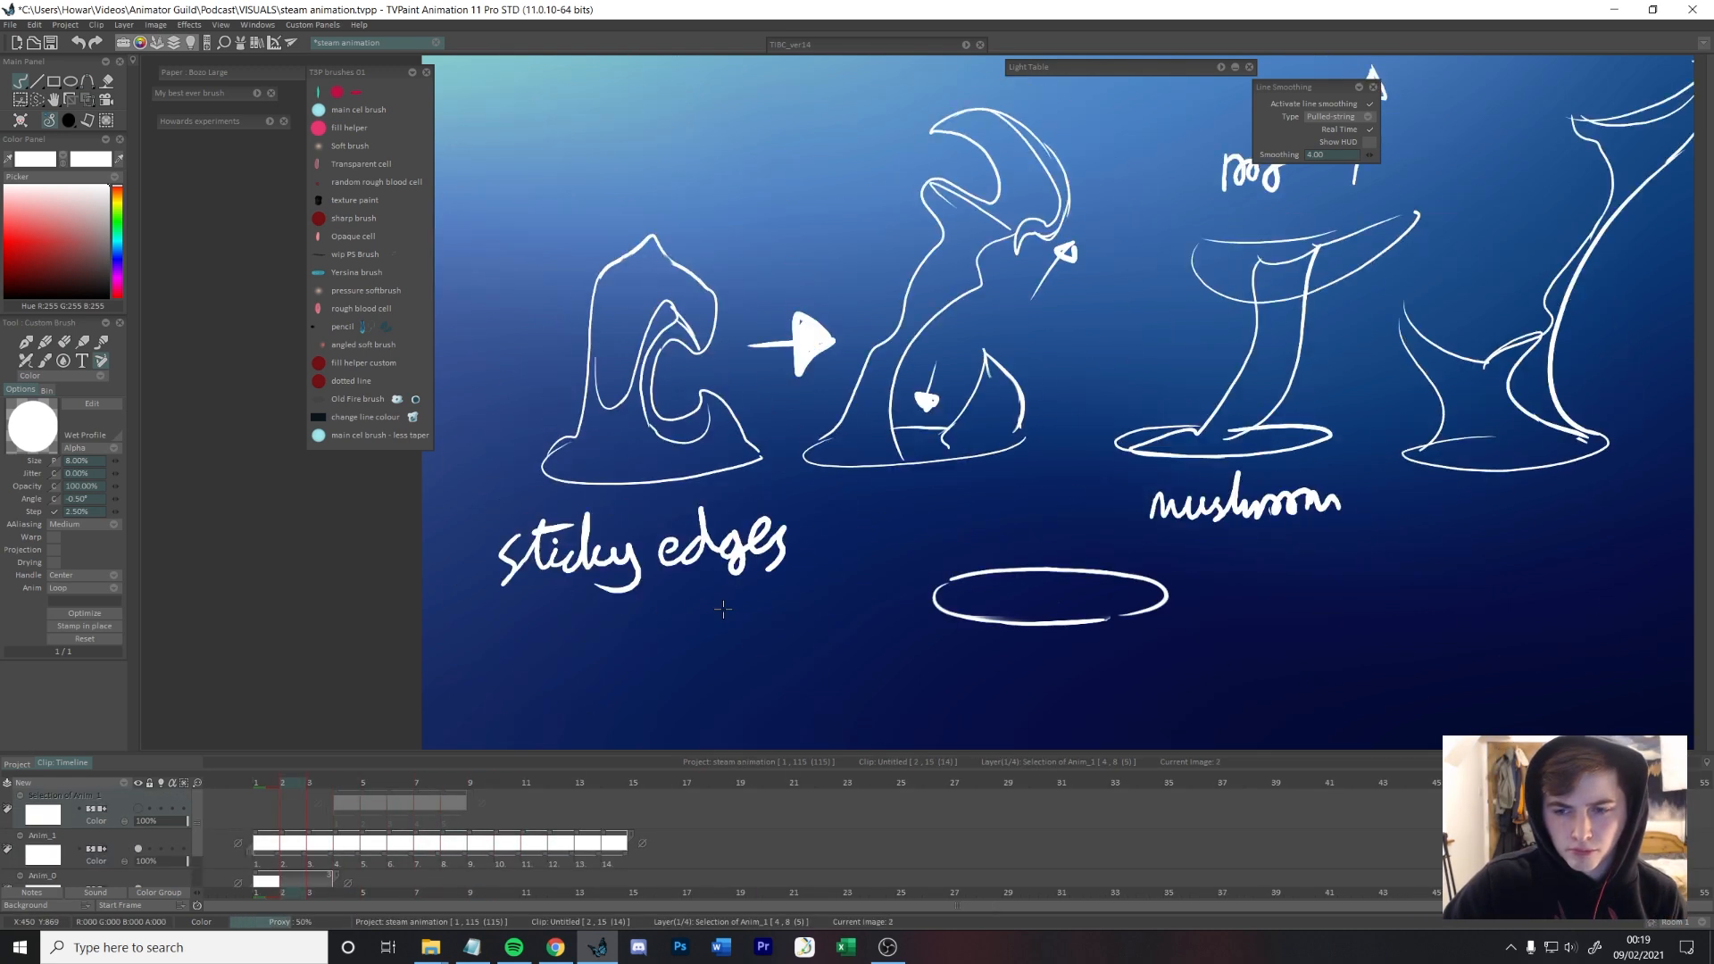
Step: Review the steam shape reference sketches in the other clip, including the T shape
key(Right)
key(Right)
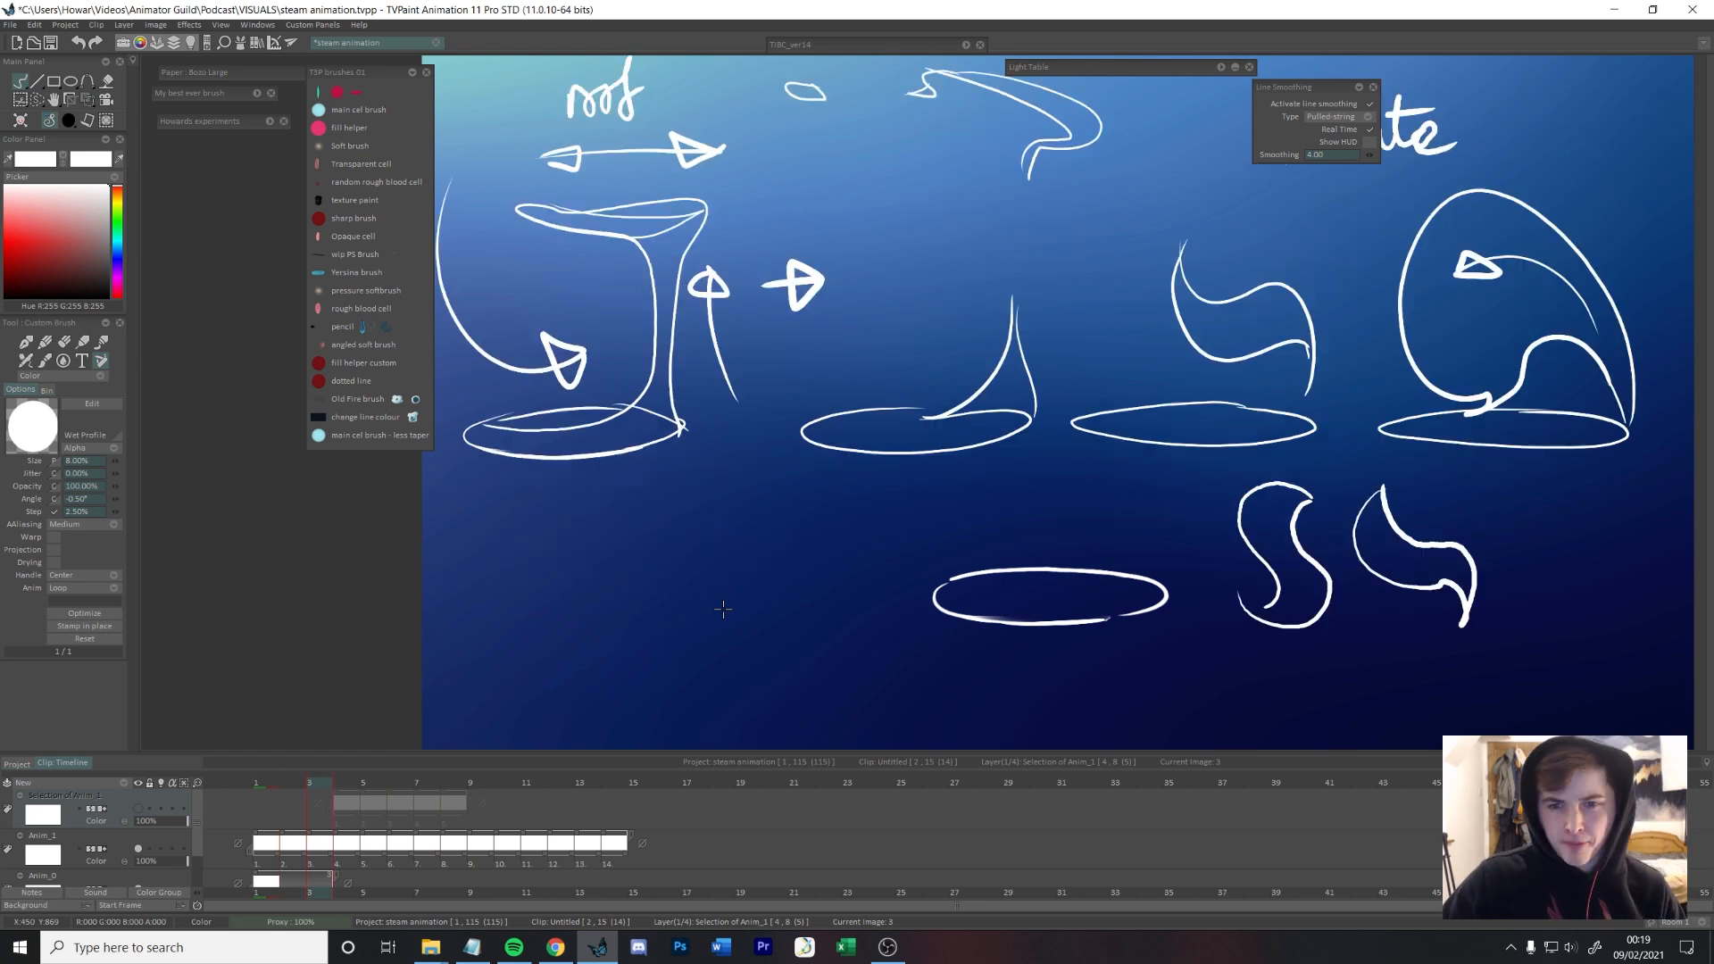
key(Left)
key(Right)
key(Right)
key(Right)
key(Right)
key(Right)
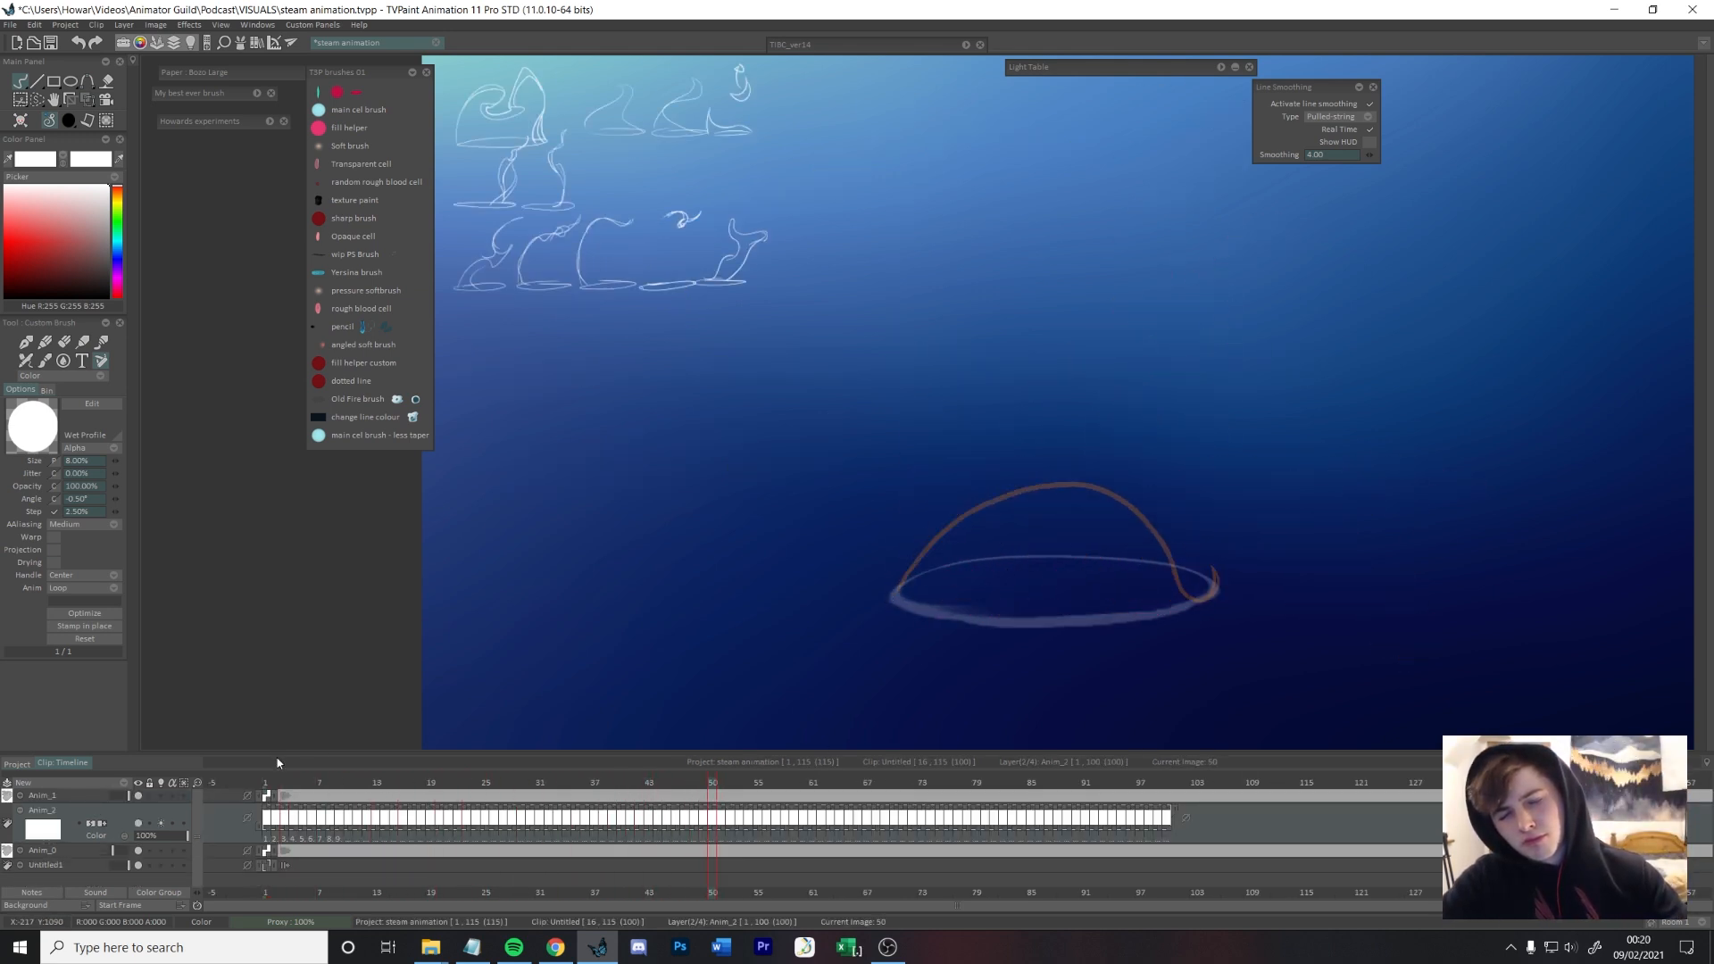
Step: Draw frames 50 to 52 with the dome growing into a tall rounded column with a pinched waist above the rim
key(Left)
key(Left)
key(Right)
key(Right)
drag(1169, 483, 980, 437)
key(ctrl+z)
mouse_move(1212, 585)
mouse_down()
mouse_move(956, 490)
mouse_move(898, 590)
mouse_move(1049, 392)
mouse_move(900, 589)
mouse_move(1186, 413)
mouse_move(901, 585)
mouse_up()
key(Right)
key(Right)
Step: Draw frames 53 and 54 with a flattened, widening top, an overhang curling at the upper left and a narrowing stem
key(Right)
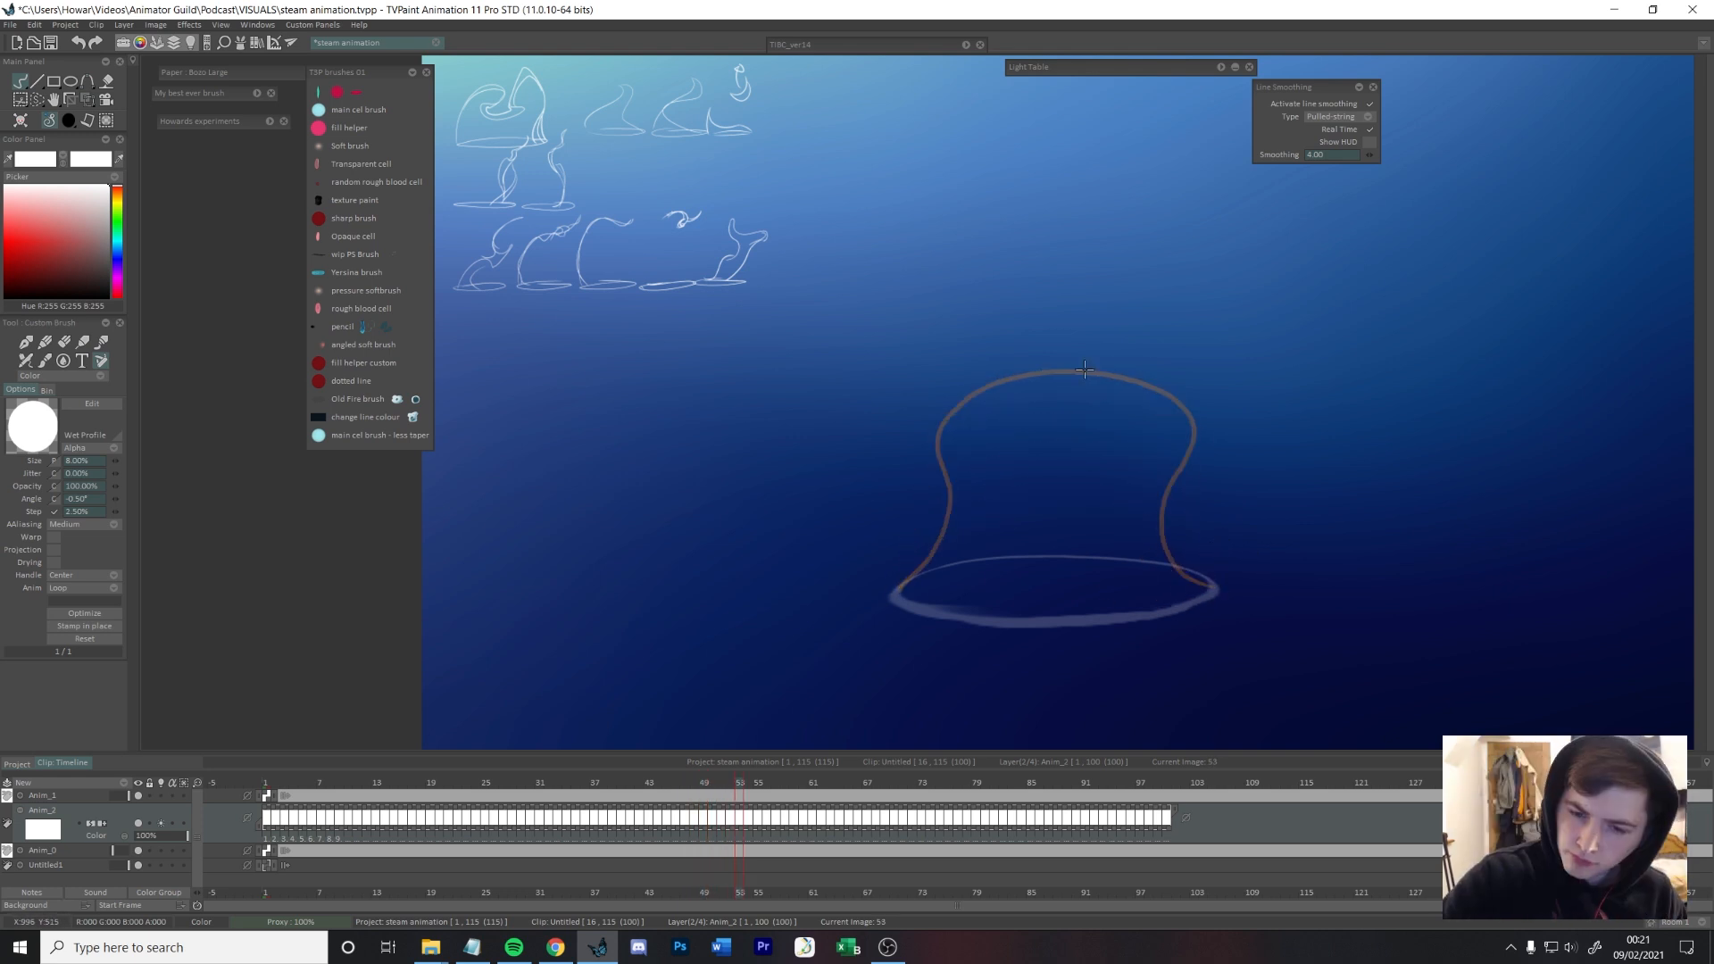
mouse_move(1212, 586)
mouse_down()
mouse_move(1207, 384)
mouse_move(964, 429)
mouse_move(903, 590)
mouse_up()
key(Right)
mouse_move(1212, 585)
mouse_down()
mouse_move(1211, 343)
mouse_move(980, 360)
mouse_move(899, 590)
mouse_up()
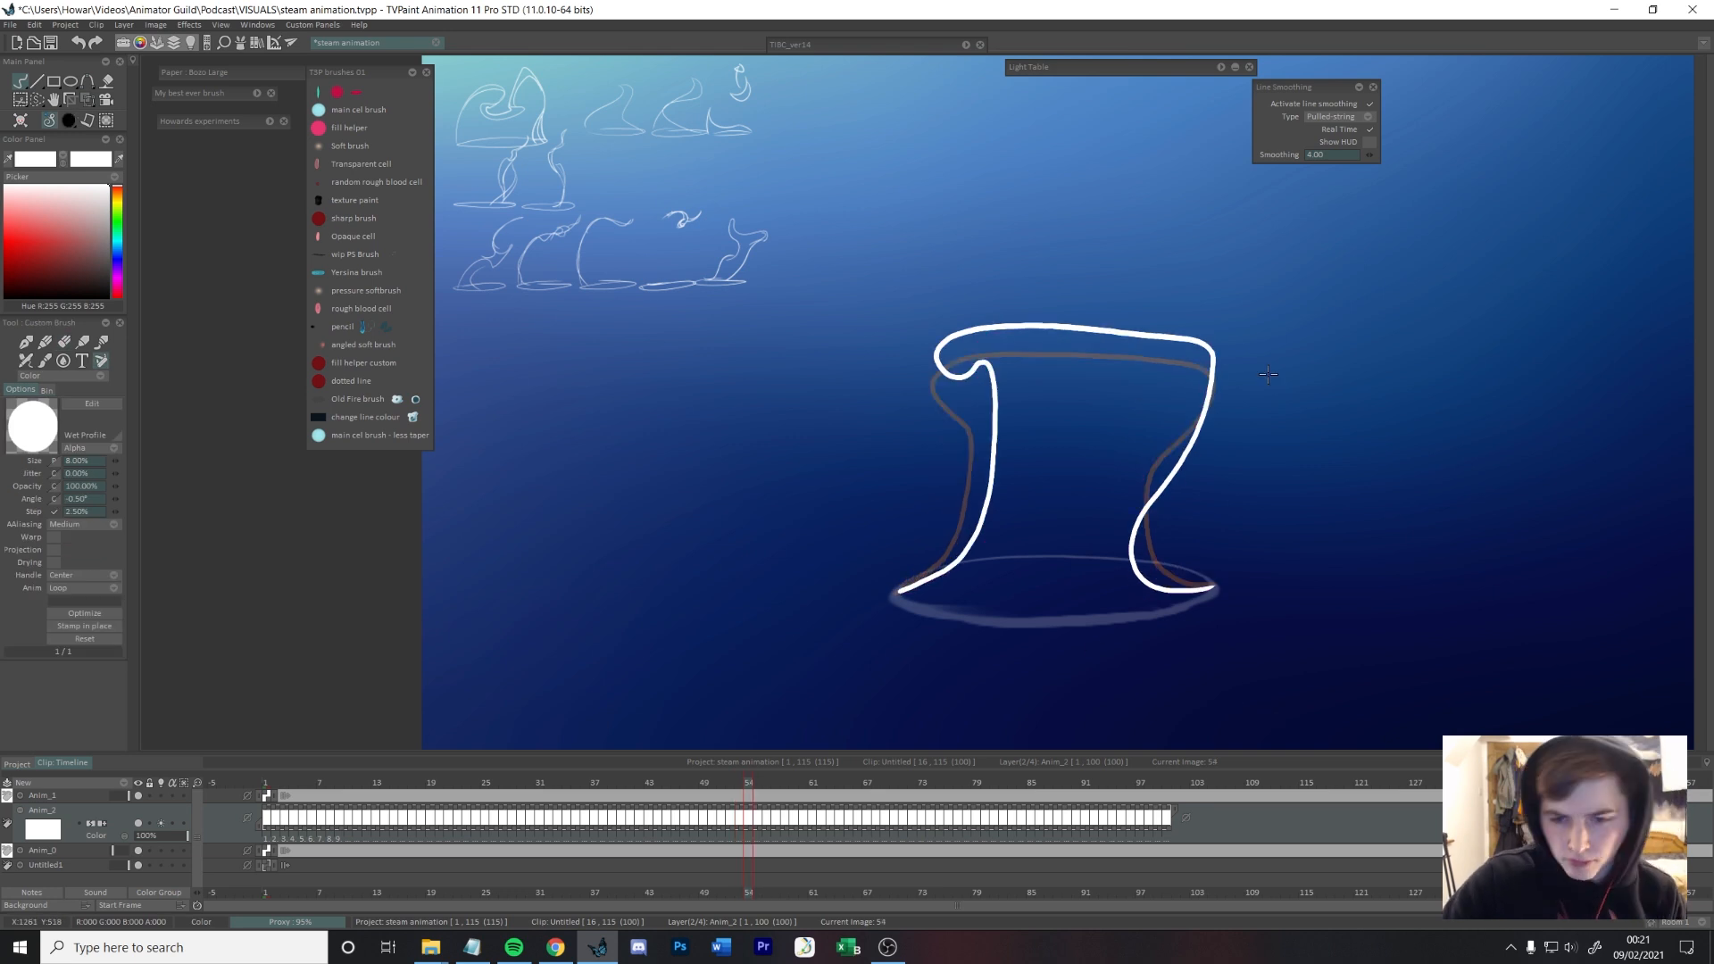
Step: Draw frame 55 as a T shape with rounded overhangs on both ends and a stem leaning toward the right
key(Right)
drag(893, 594, 1040, 346)
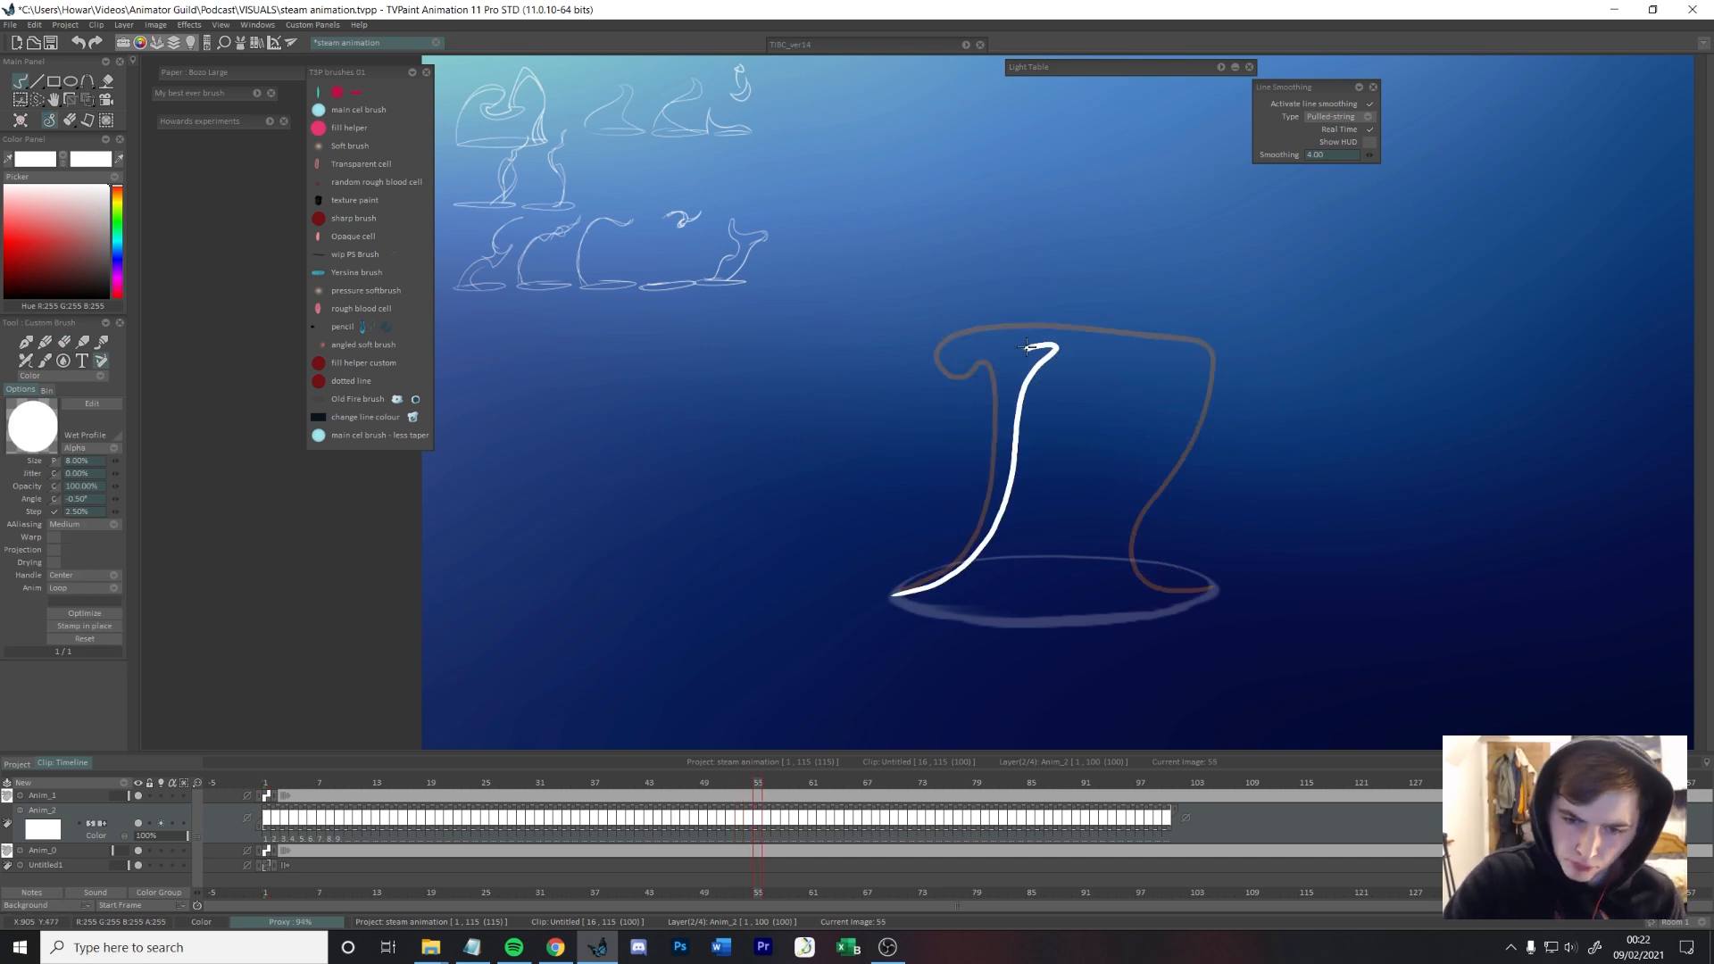
key(ctrl+z)
drag(1217, 305, 1046, 328)
drag(970, 331, 888, 593)
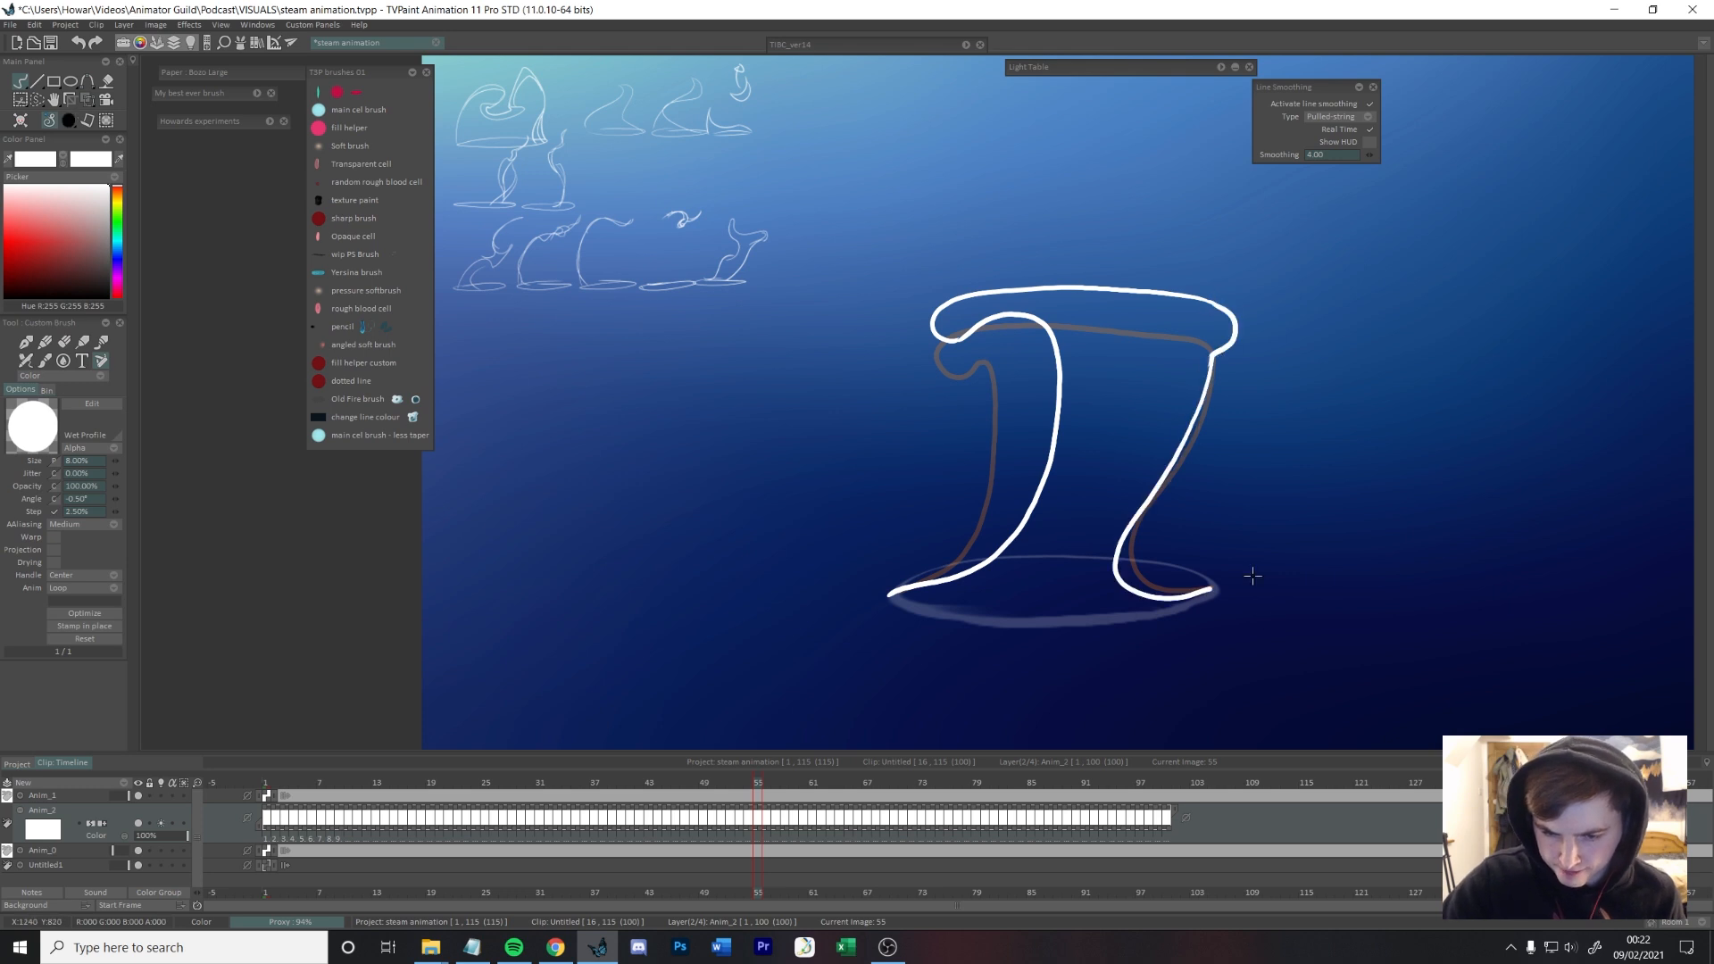
Step: Draw frame 56 with a higher T-shaped top, a thinner leaning stem and a small bump at the rim's left
key(s)
mouse_move(1228, 277)
mouse_down()
mouse_move(1045, 281)
mouse_move(894, 590)
mouse_up()
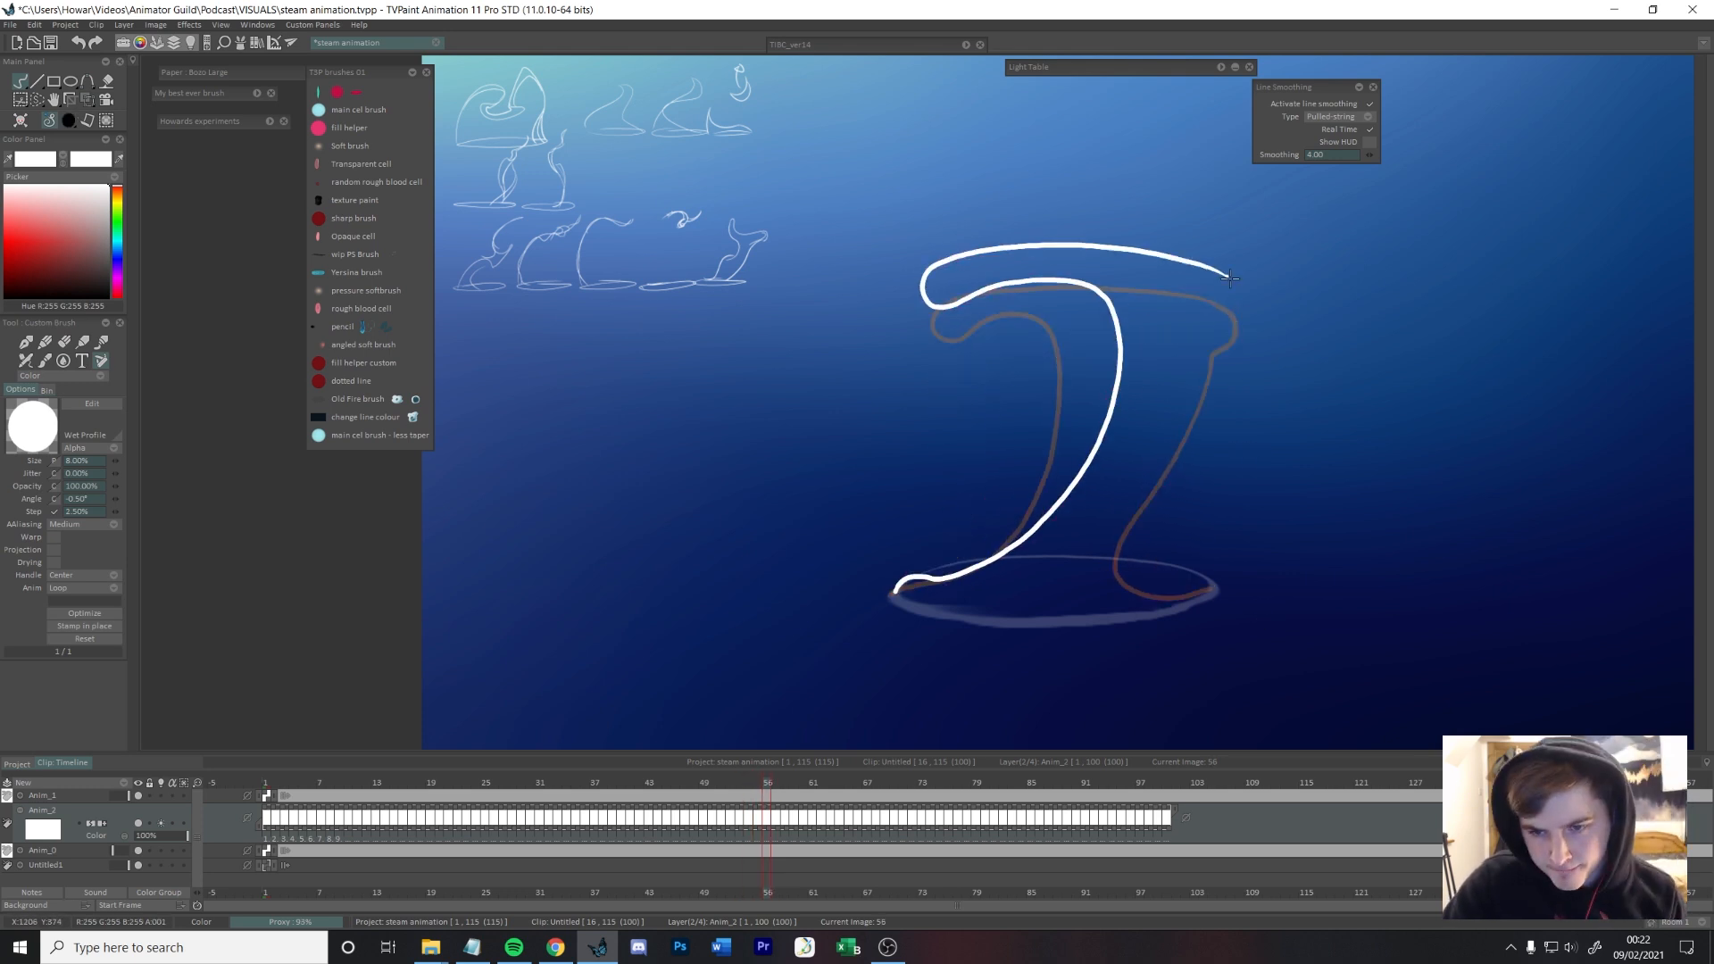
drag(1192, 416, 1212, 591)
Step: Rework the right edge of the flat-topped column on frame 53
key(a)
key(a)
key(a)
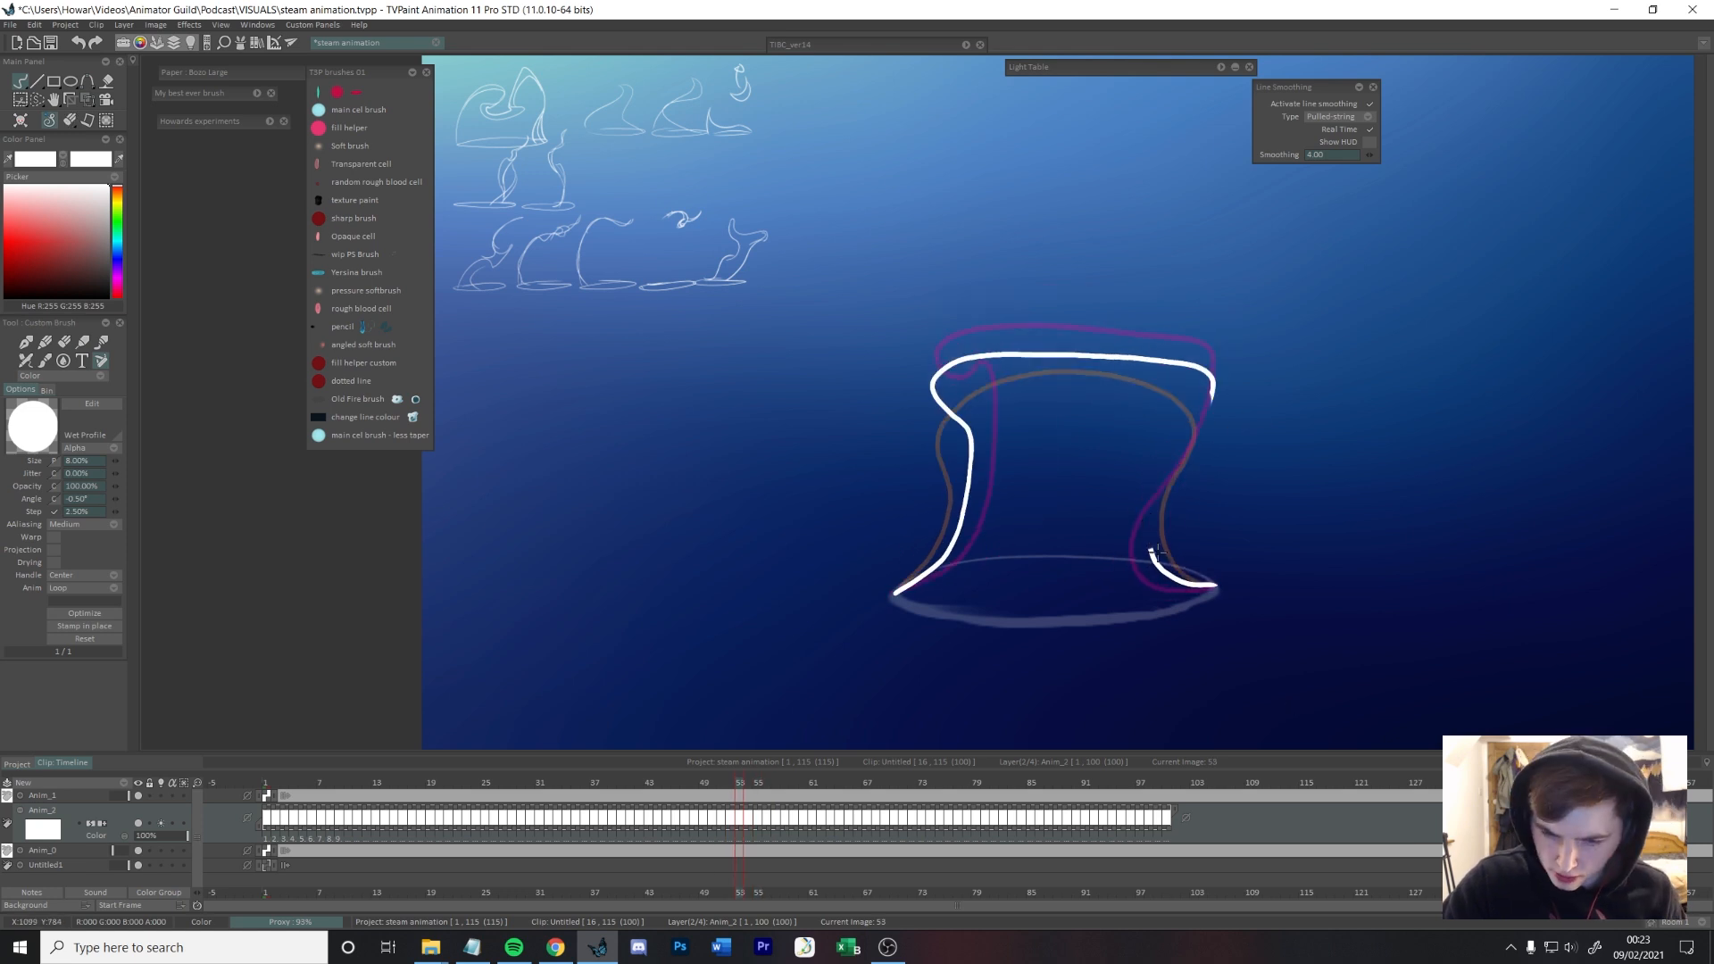
Step: Draw frame 57's T shape with a spiral curl at its left end and a slim curved stem, and play the animation
key(s)
key(s)
key(s)
key(s)
mouse_move(1244, 242)
mouse_down()
mouse_move(918, 245)
mouse_move(1163, 375)
mouse_move(895, 589)
mouse_up()
key(ctrl+z)
drag(1071, 540, 896, 589)
mouse_move(1080, 520)
mouse_down()
mouse_move(1033, 562)
mouse_move(896, 582)
mouse_up()
key(ctrl+z)
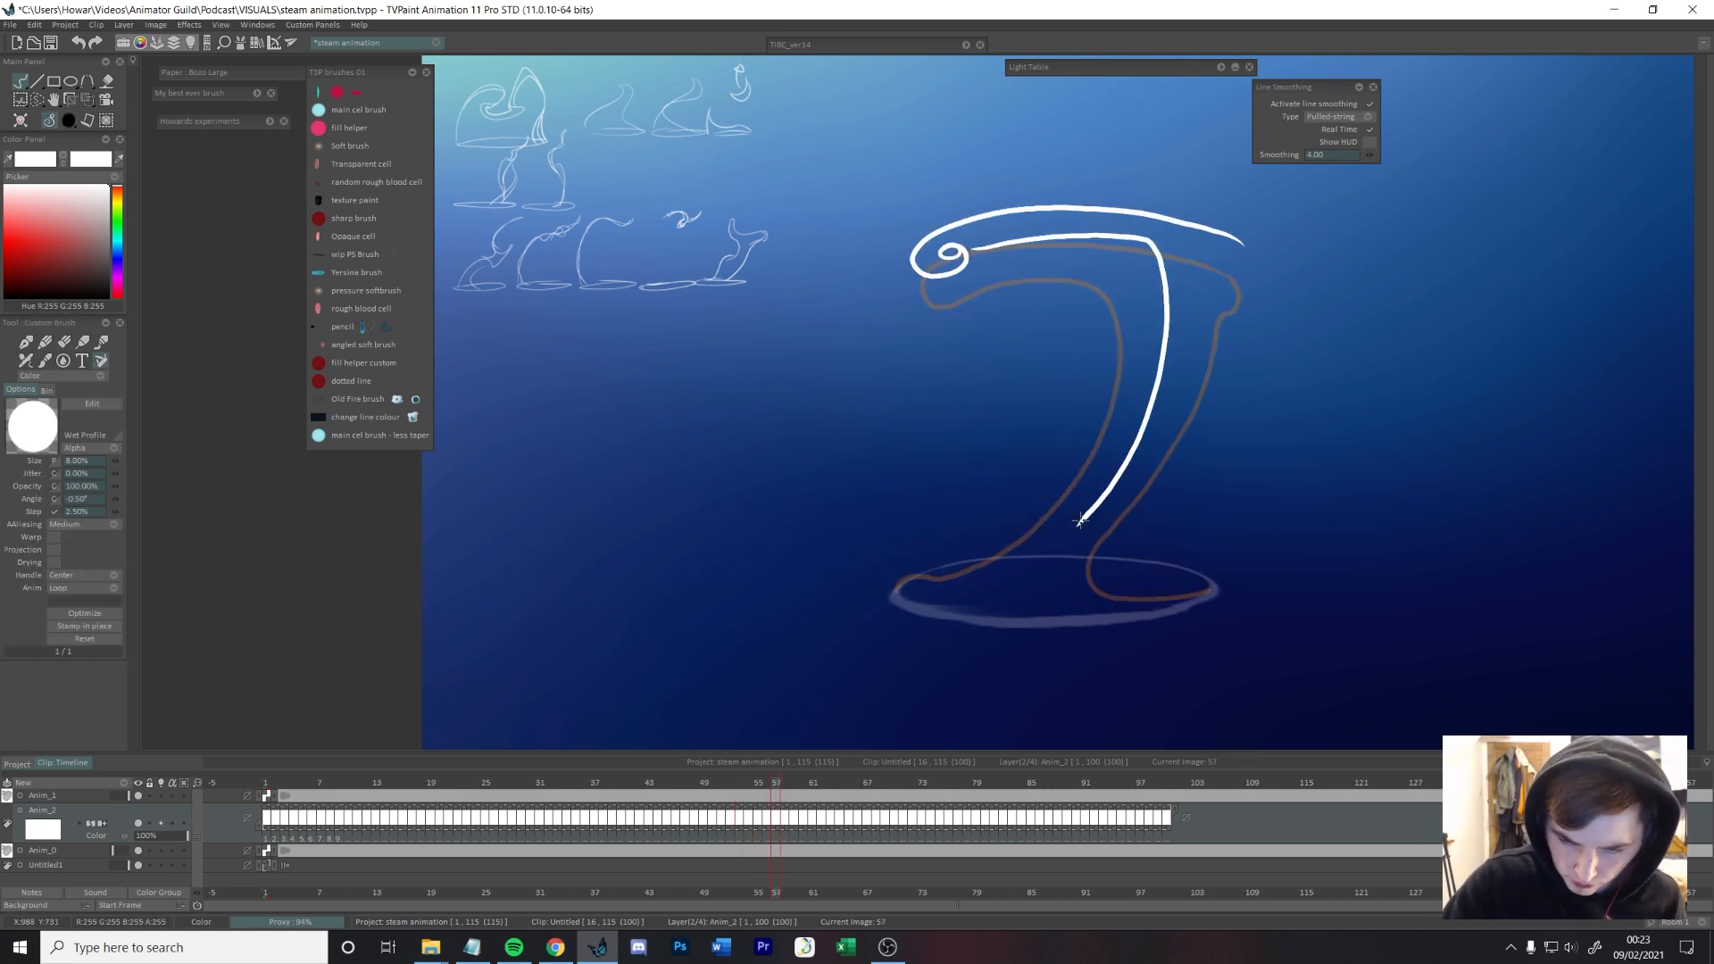
drag(1166, 440, 1247, 615)
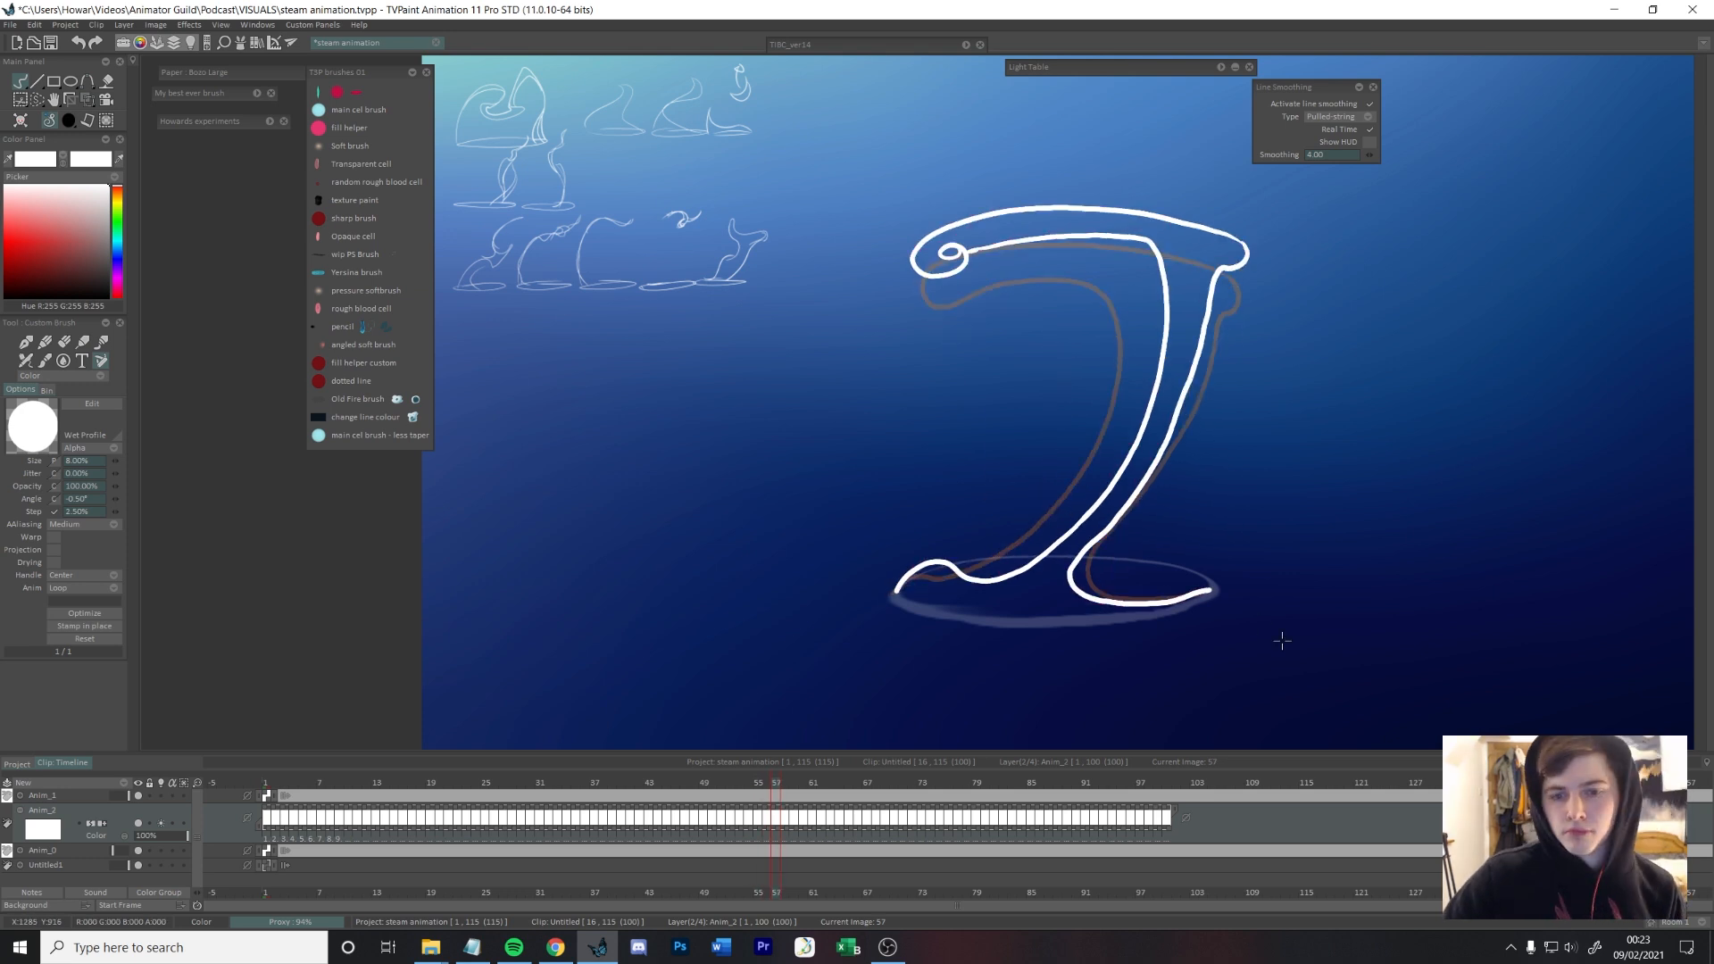
key(Return)
key(Return)
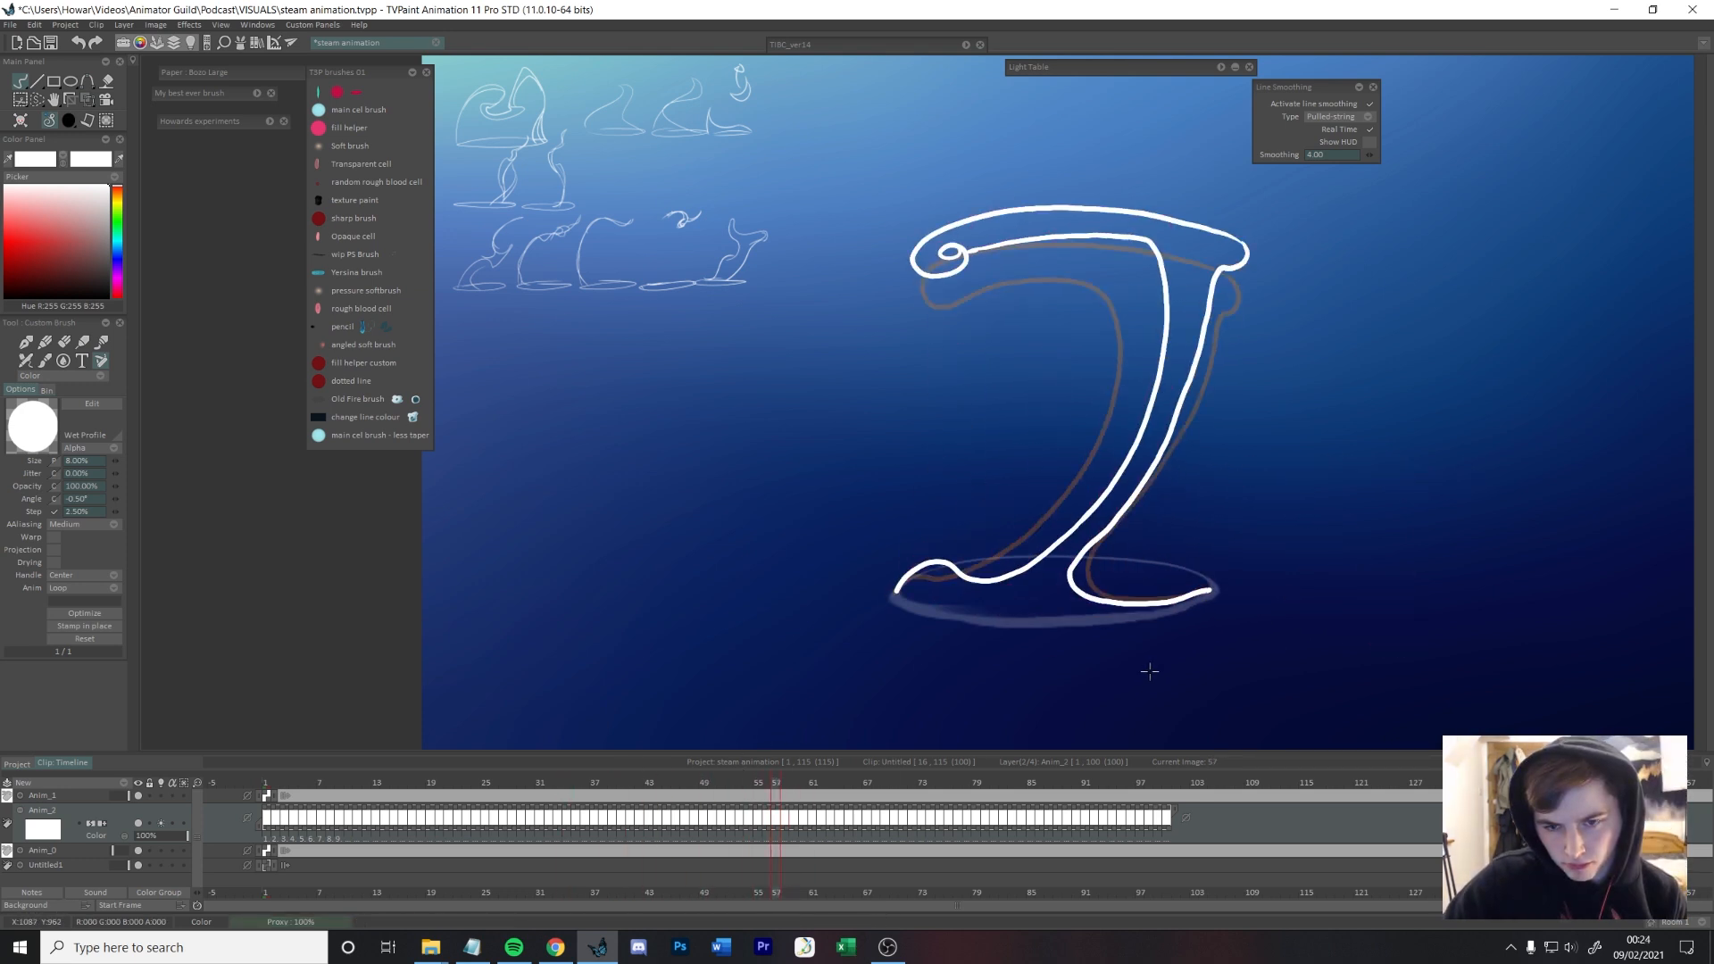
Step: Draw frame 58 with the T's curled top rising, a bump low on the stem's left side and a hump at the rim
drag(1150, 671, 1135, 707)
key(Right)
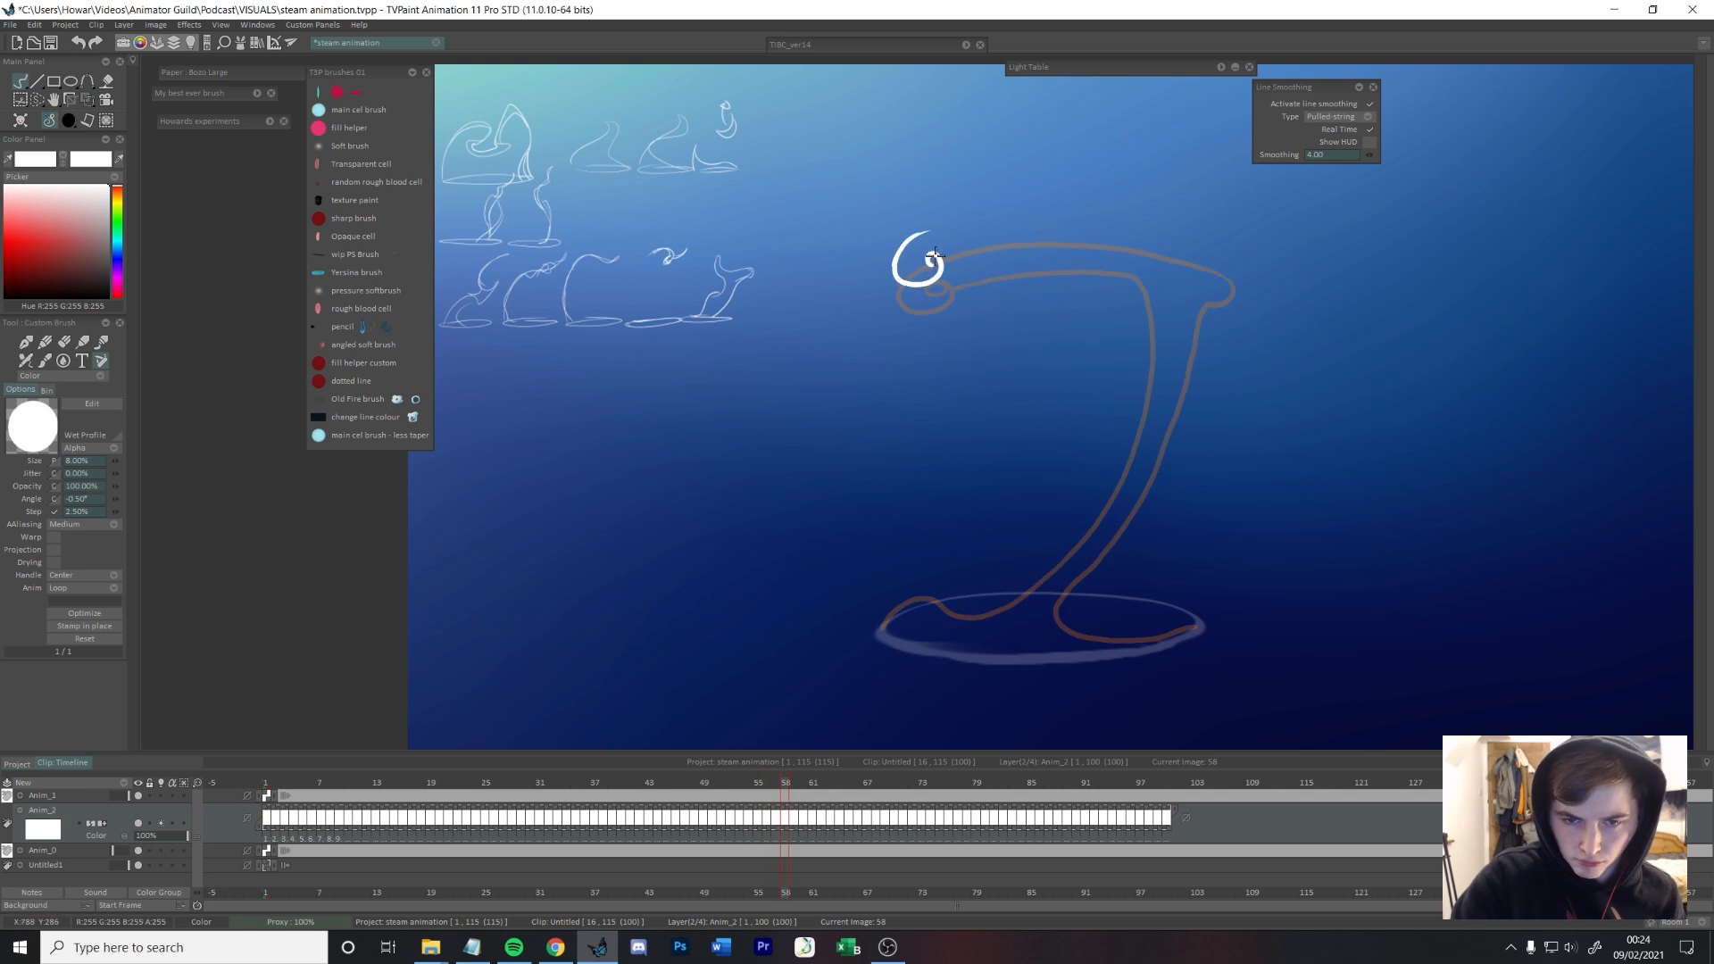
mouse_move(921, 238)
mouse_down()
mouse_move(1066, 229)
mouse_move(1090, 205)
mouse_move(1138, 221)
mouse_up()
mouse_move(1138, 220)
mouse_down()
mouse_move(1170, 304)
mouse_move(1128, 479)
mouse_move(1138, 222)
mouse_move(1133, 460)
mouse_move(1152, 420)
mouse_move(1022, 585)
mouse_up()
key(e)
key(ctrl+z)
key(ctrl+z)
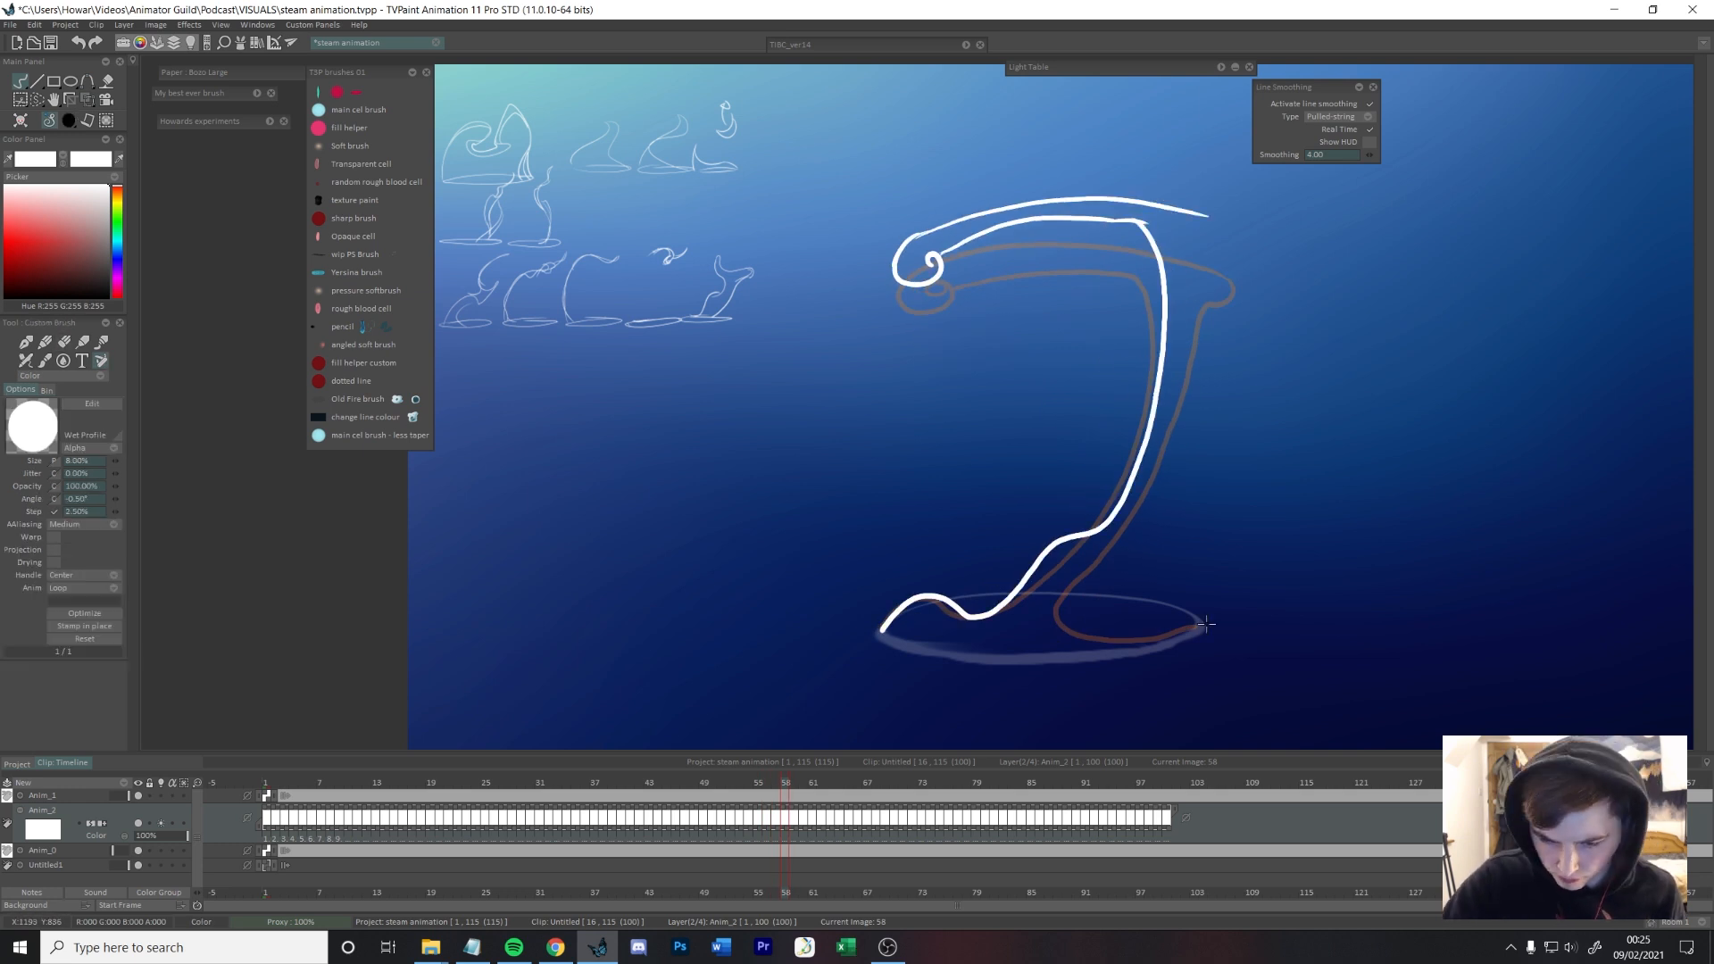
Step: Draw frame 59's T shape with curls at both ends of the bar, a thinner stem and a sharper peak at the rim's left
key(Right)
mouse_move(878, 237)
mouse_down()
mouse_move(1248, 223)
mouse_move(1076, 555)
mouse_move(1015, 200)
mouse_up()
key(Right)
mouse_move(1148, 176)
mouse_down()
mouse_move(897, 223)
mouse_move(1246, 192)
mouse_move(1169, 137)
mouse_move(1271, 240)
mouse_up()
key(Left)
key(Right)
Step: Draw frame 60 with a higher thin bar, smaller end curls, a pinched stem and a larger wave at its base
key(s)
key(ctrl+t)
key(Return)
key(b)
mouse_move(1155, 182)
mouse_down()
mouse_move(1031, 584)
mouse_move(1198, 625)
mouse_up()
mouse_move(1010, 611)
mouse_down()
mouse_move(959, 529)
mouse_move(885, 630)
mouse_move(975, 580)
mouse_up()
key(ctrl+z)
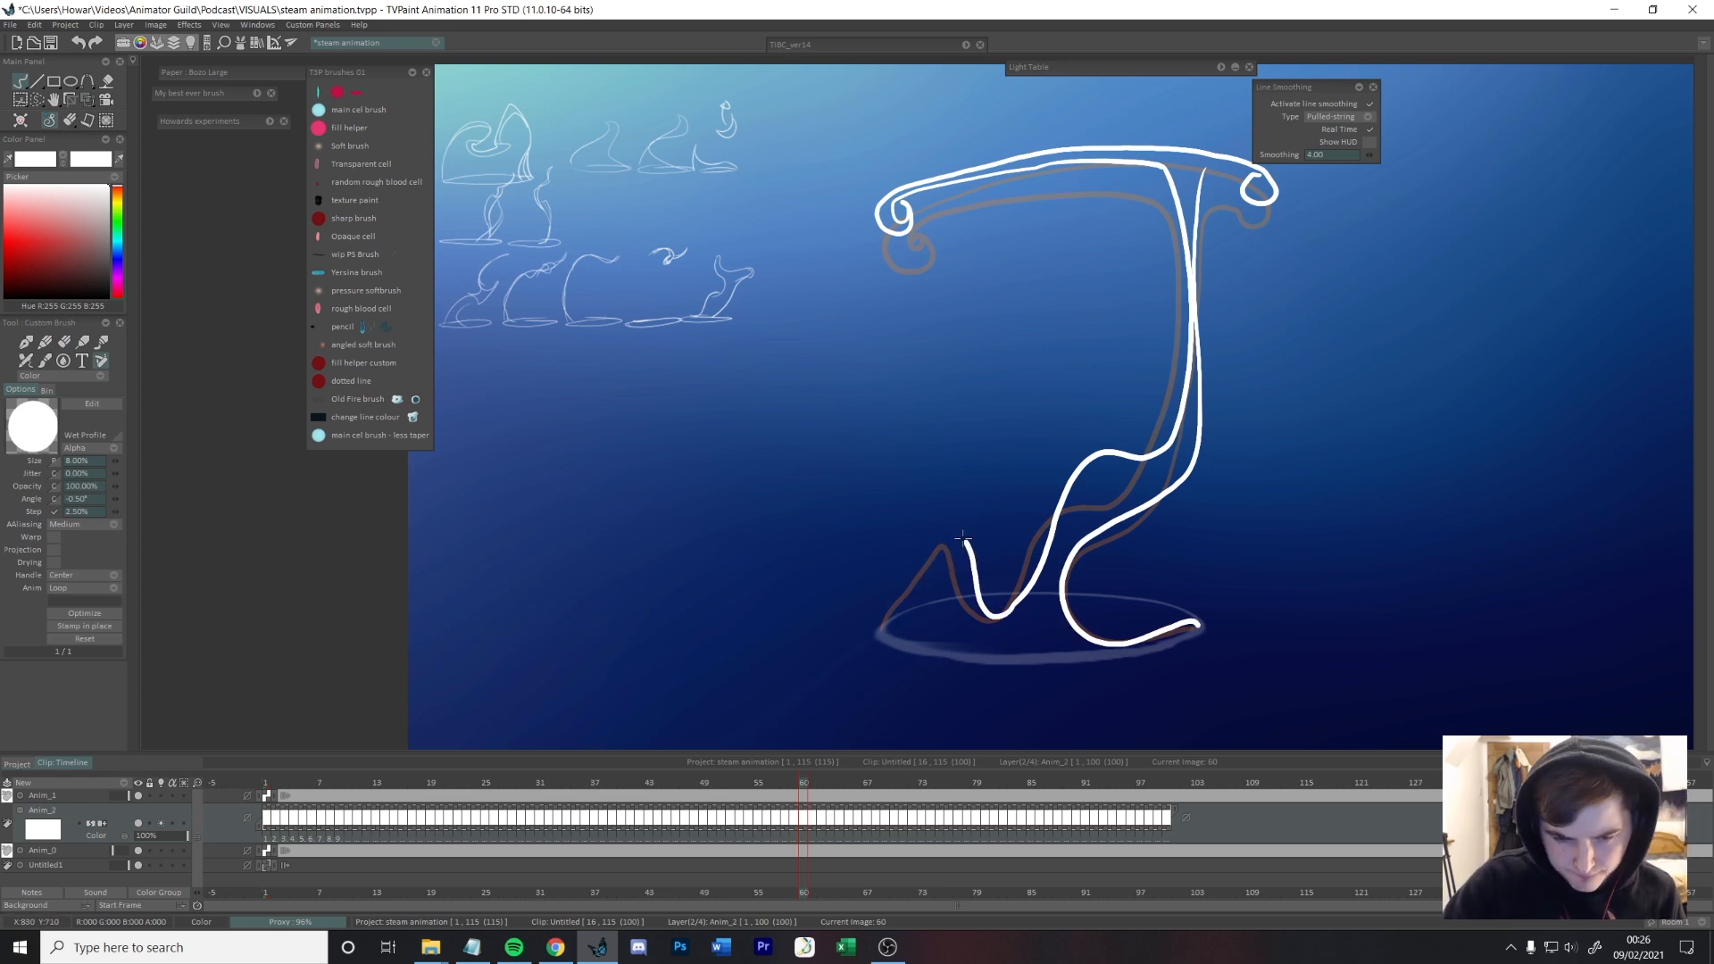
Step: Draw frame 61 with the thin top bar separated from the lower steam, whose wave tapers to a point
key(Right)
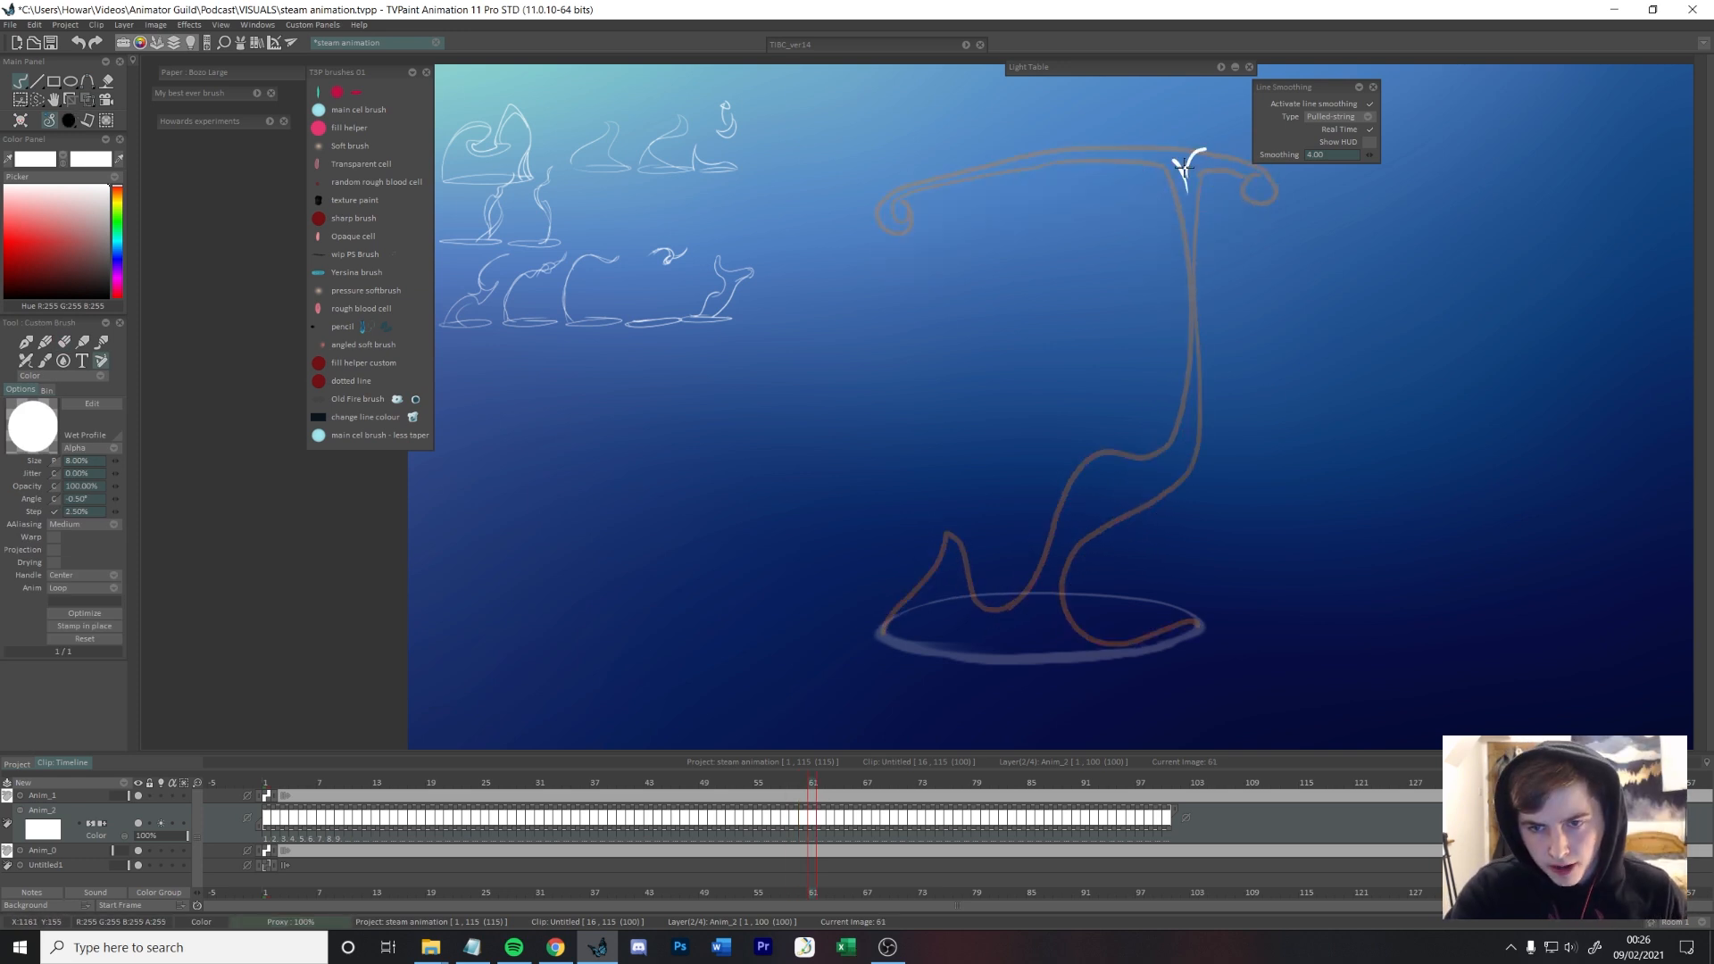
mouse_move(1267, 177)
mouse_down()
mouse_move(1050, 145)
mouse_move(884, 195)
mouse_up()
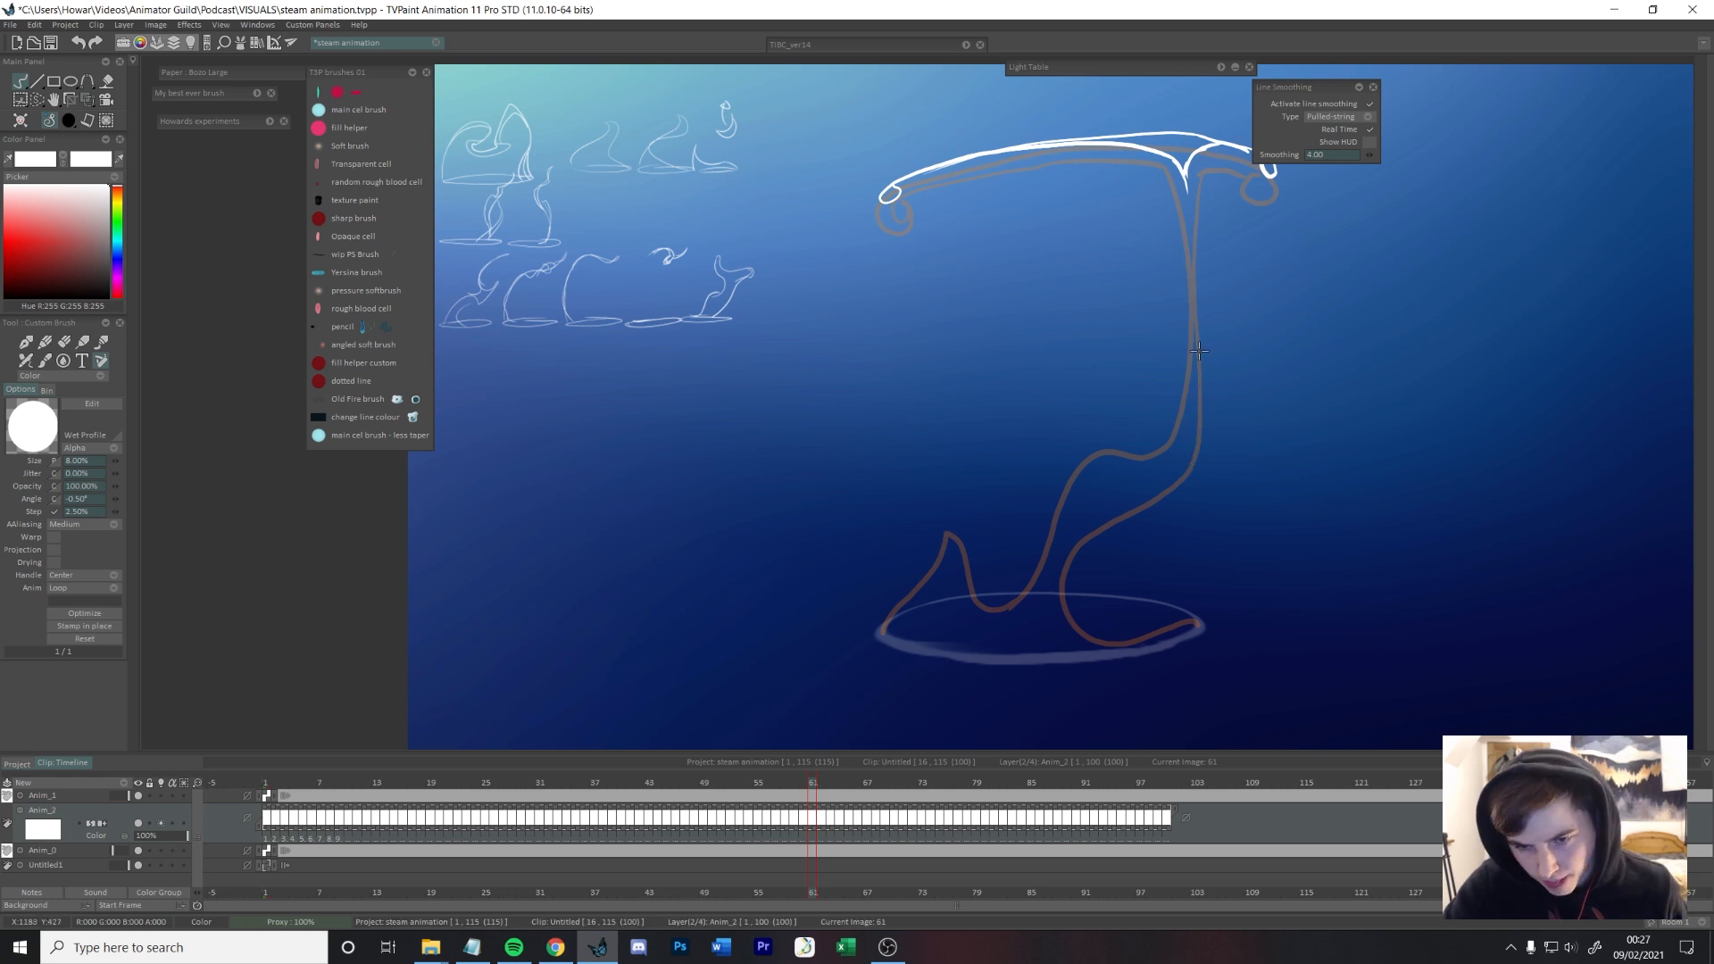
mouse_move(1084, 529)
mouse_down()
mouse_move(1065, 600)
mouse_move(1156, 638)
mouse_up()
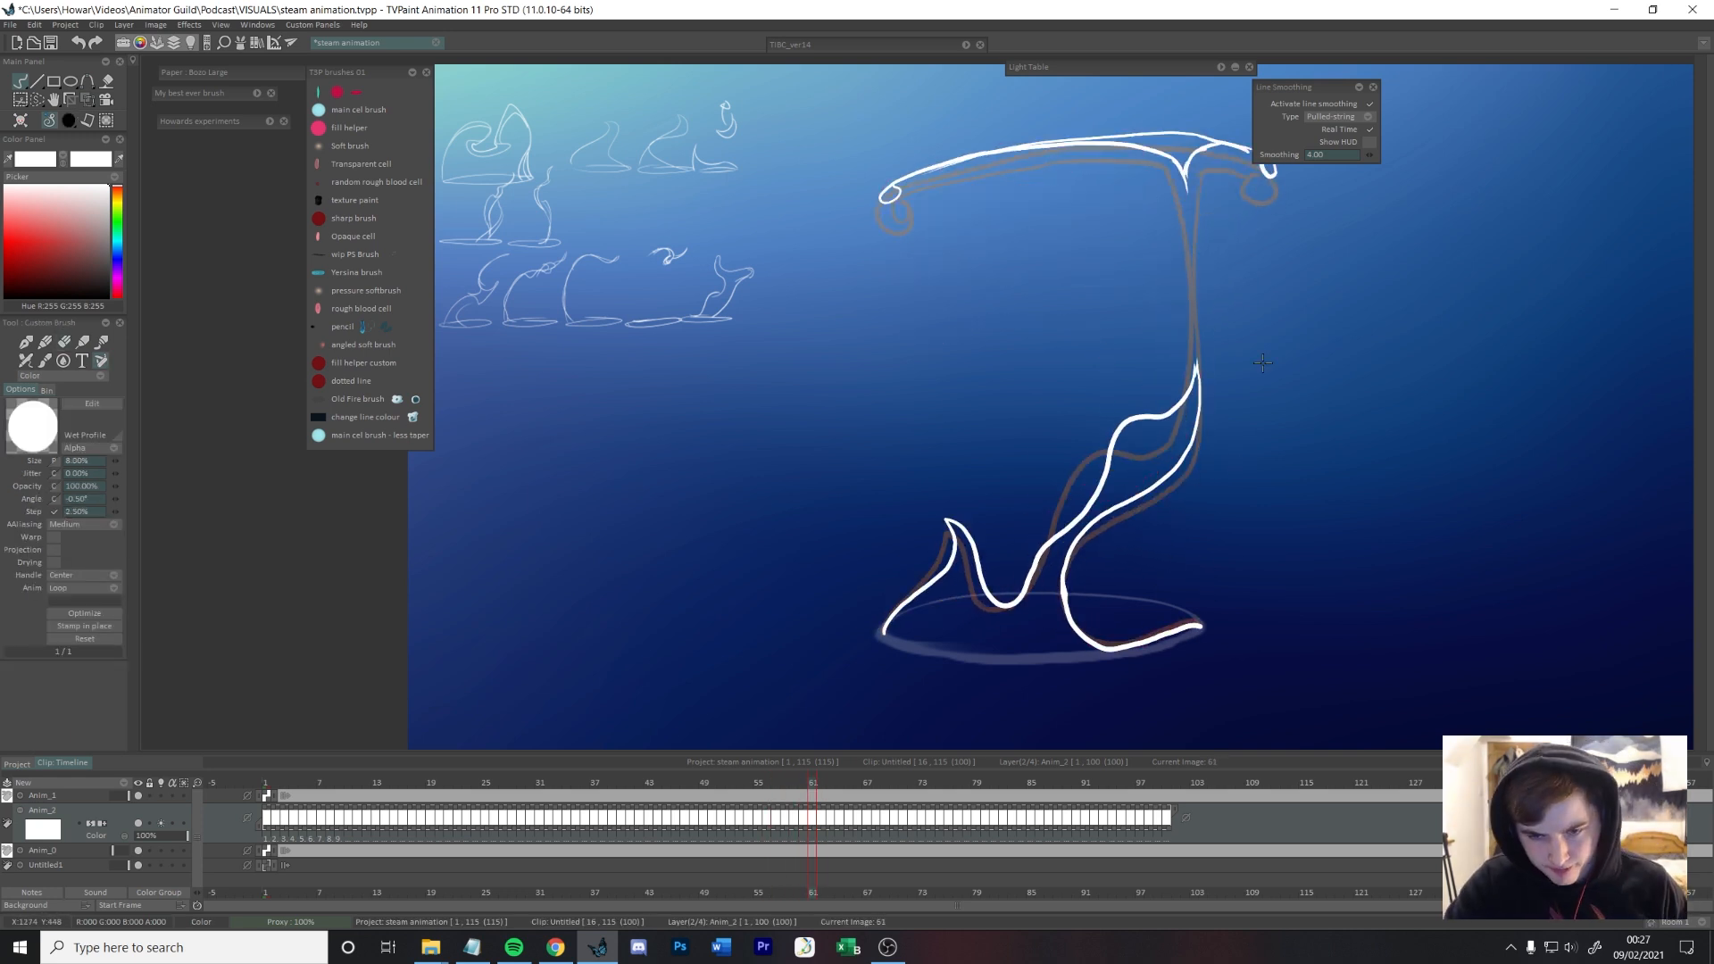
Step: Draw frames 62 and 63 without the top bar, growing the lower steam's upper-left bulge and bending its tip to the right
key(Right)
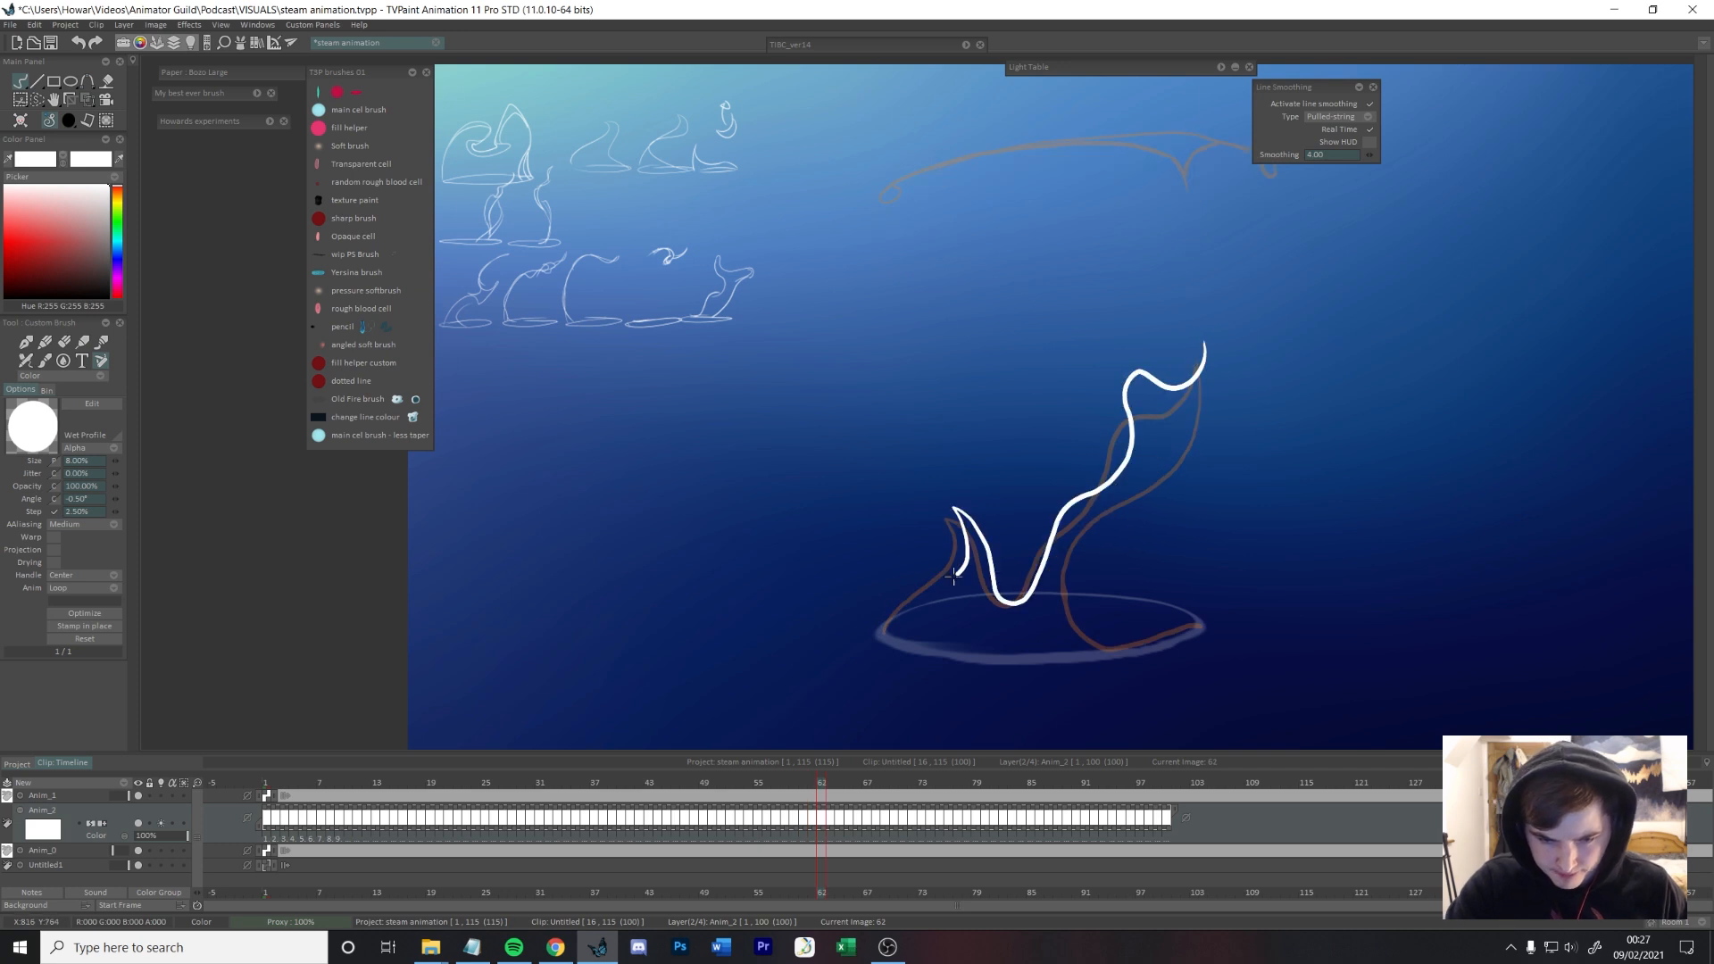
key(Left)
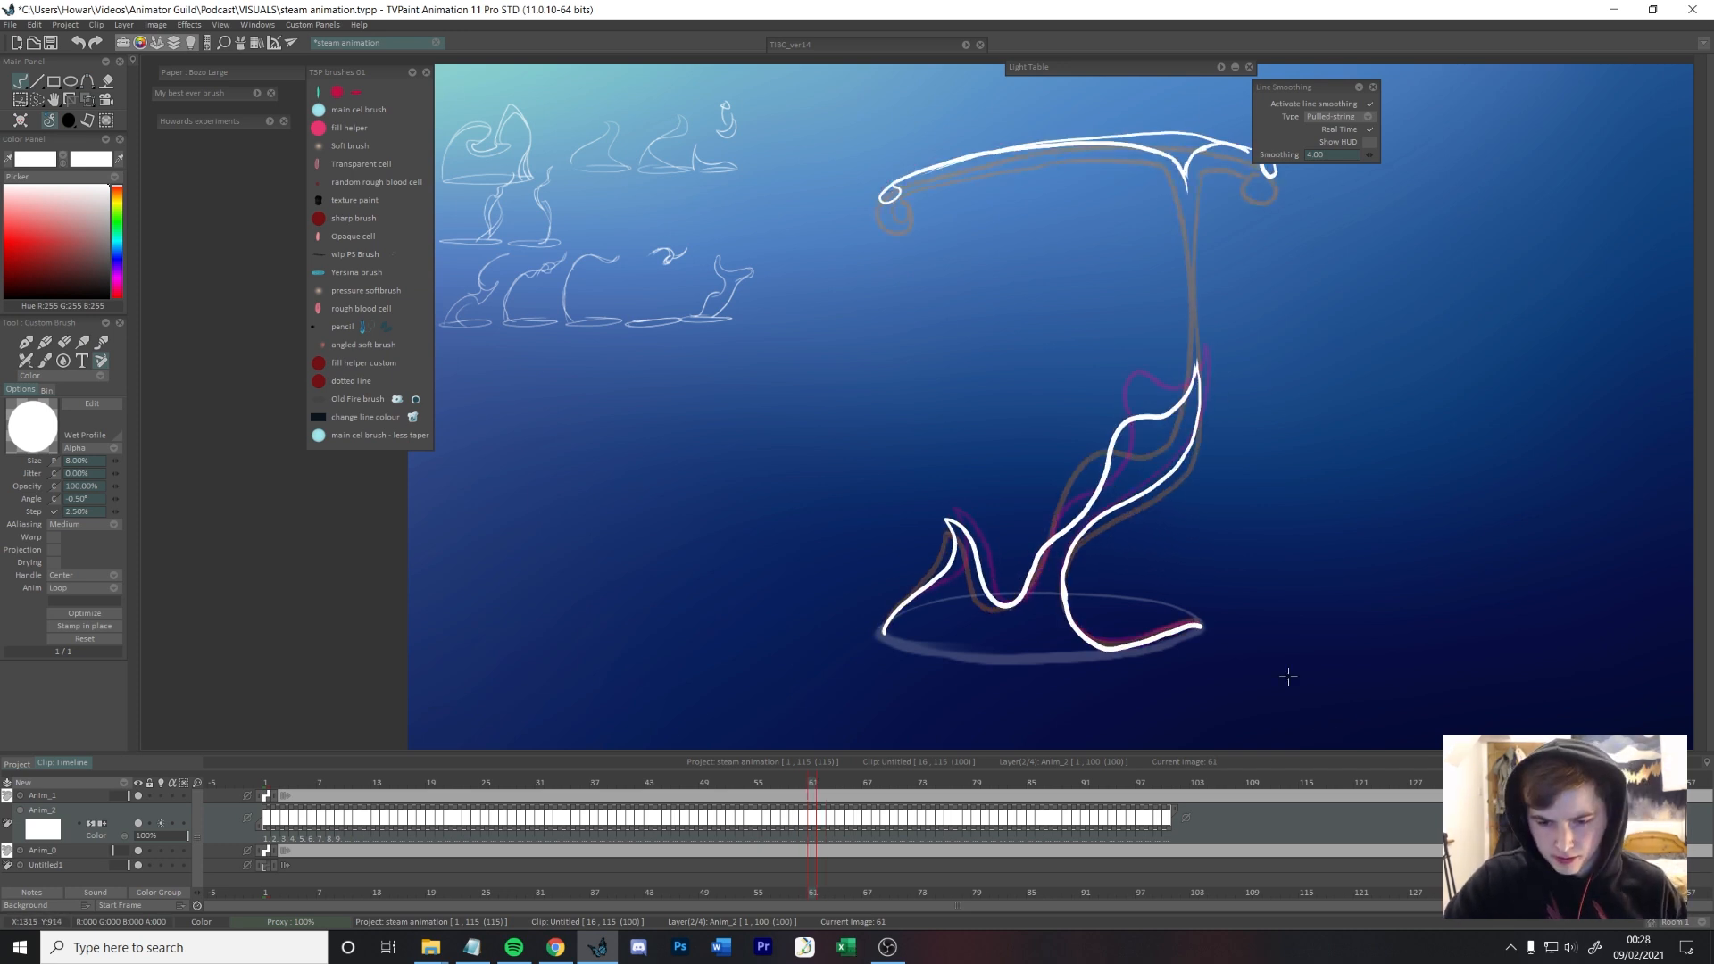
key(Right)
Step: Draw frame 64 with a taller rounded upper bulge, its pointed tip farther right and the lower-left peak curling inward
key(Right)
drag(1201, 353, 1220, 340)
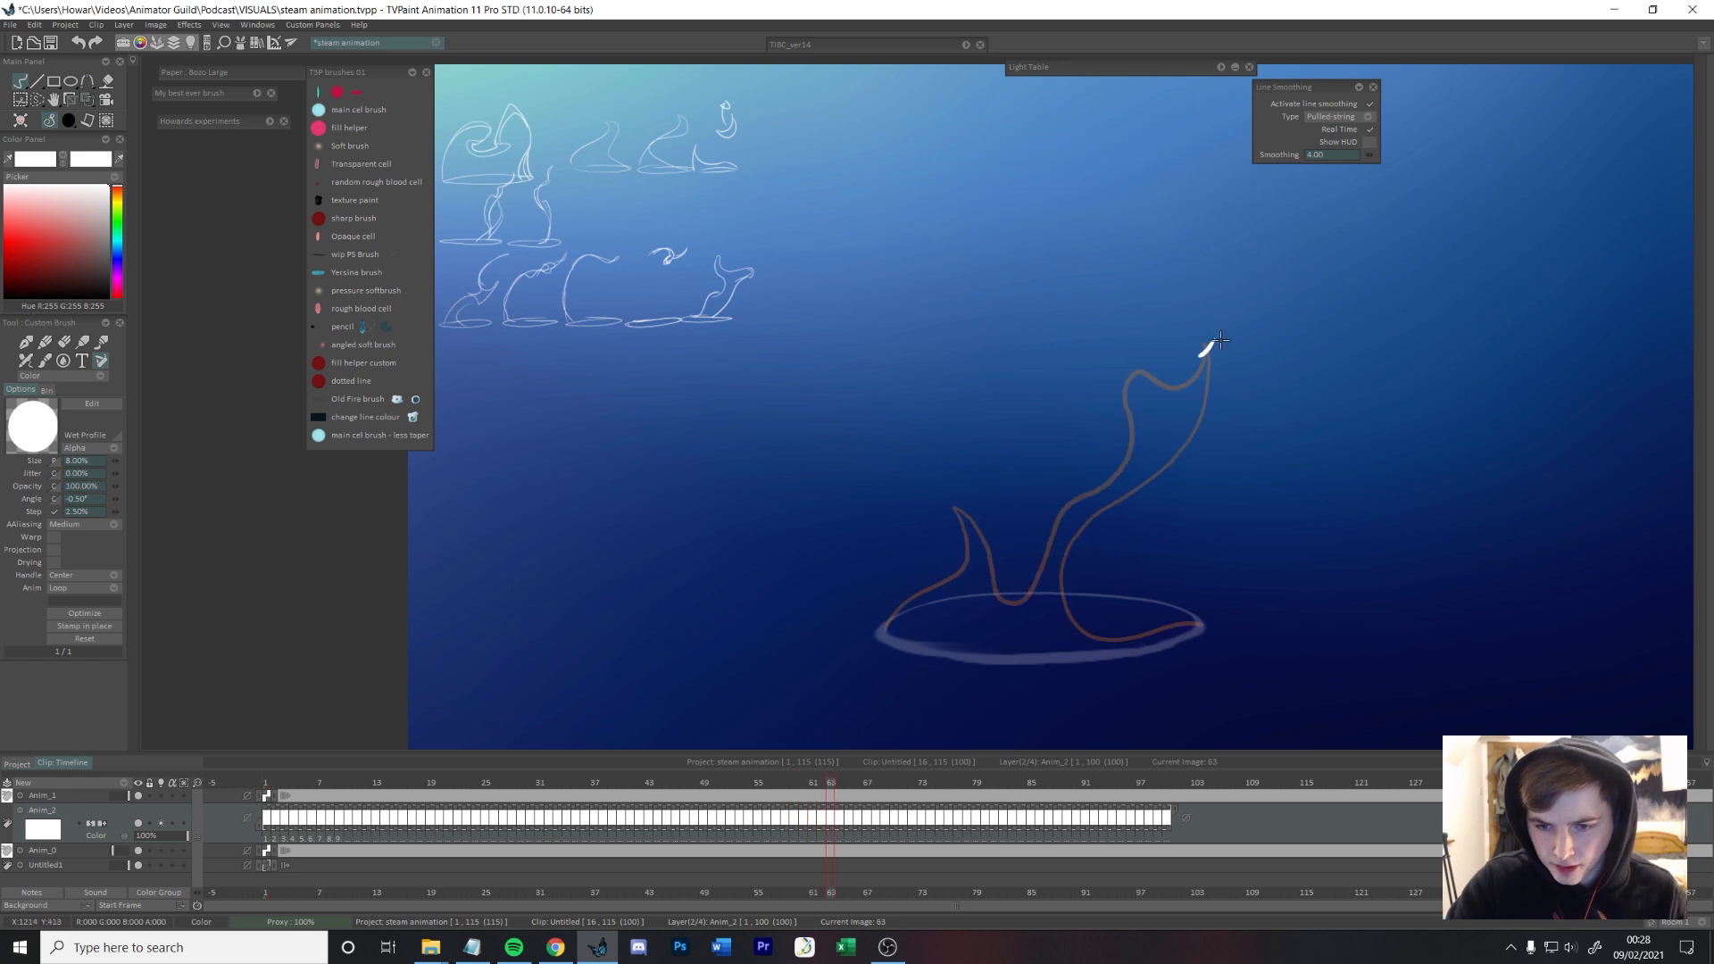
drag(968, 498, 883, 634)
mouse_move(1229, 340)
mouse_down()
mouse_move(1061, 552)
mouse_move(1201, 624)
mouse_up()
key(Left)
key(Right)
key(Right)
drag(835, 782, 811, 719)
key(Right)
key(Right)
key(Right)
drag(1248, 345, 1184, 337)
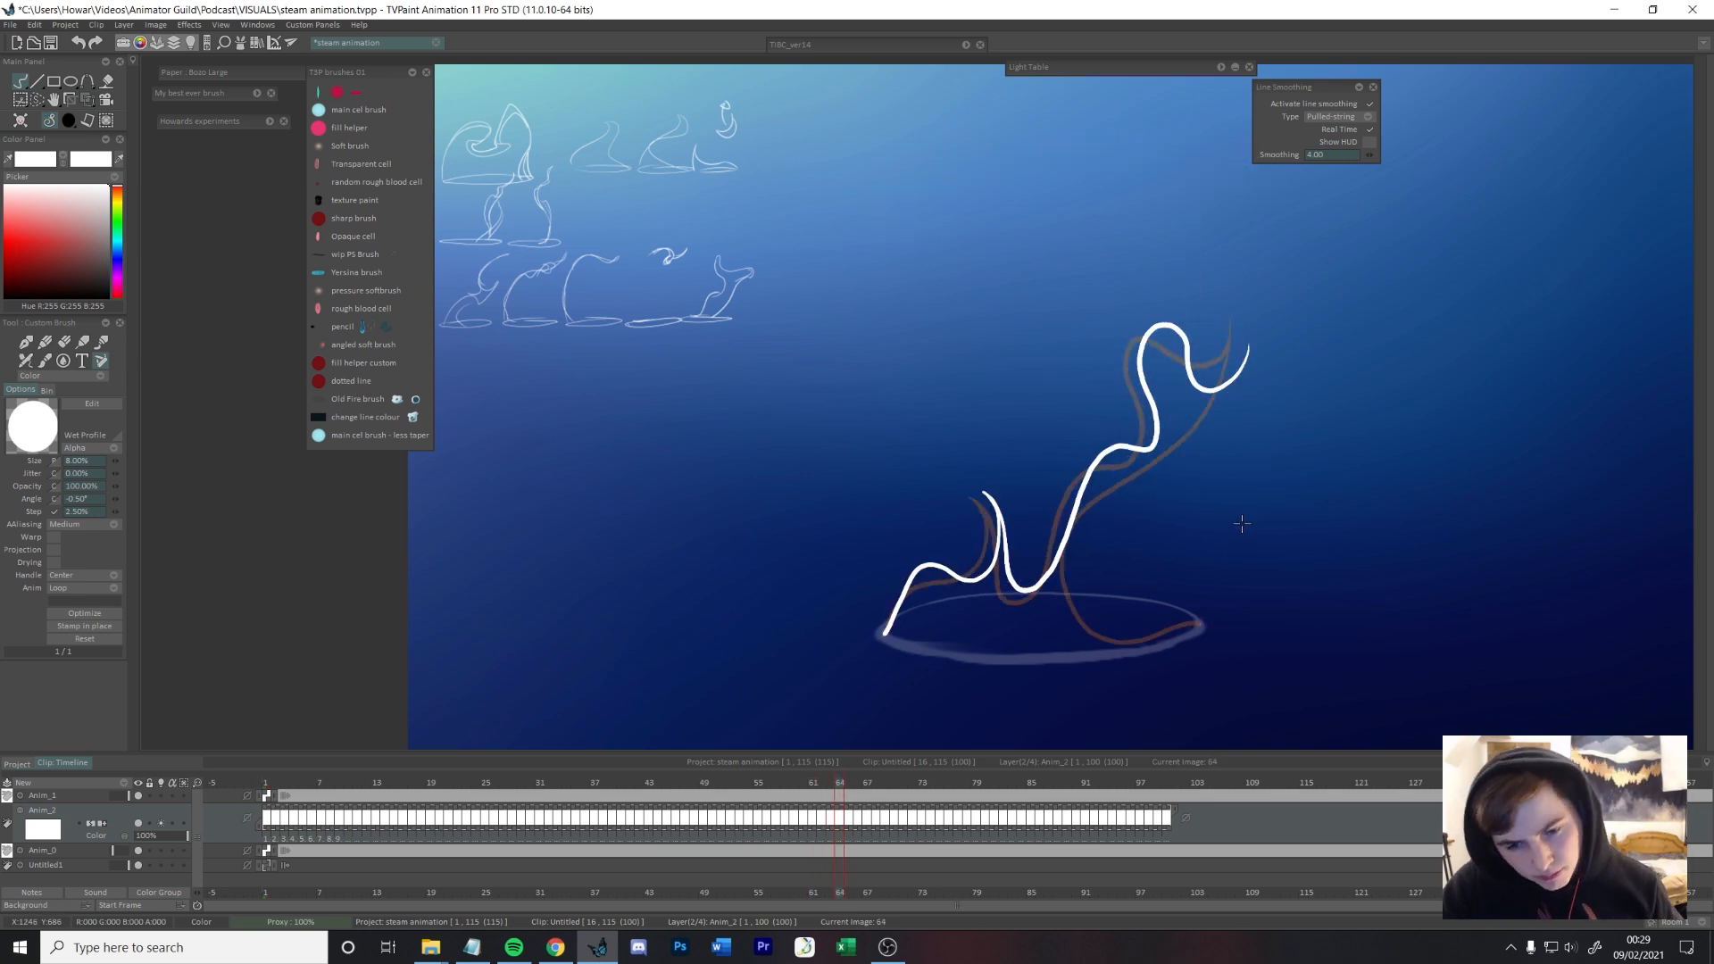
Step: Extend the lower steam's tip upward on frame 61 and add small dissipating remnants of the top bar on frame 62
key(Left)
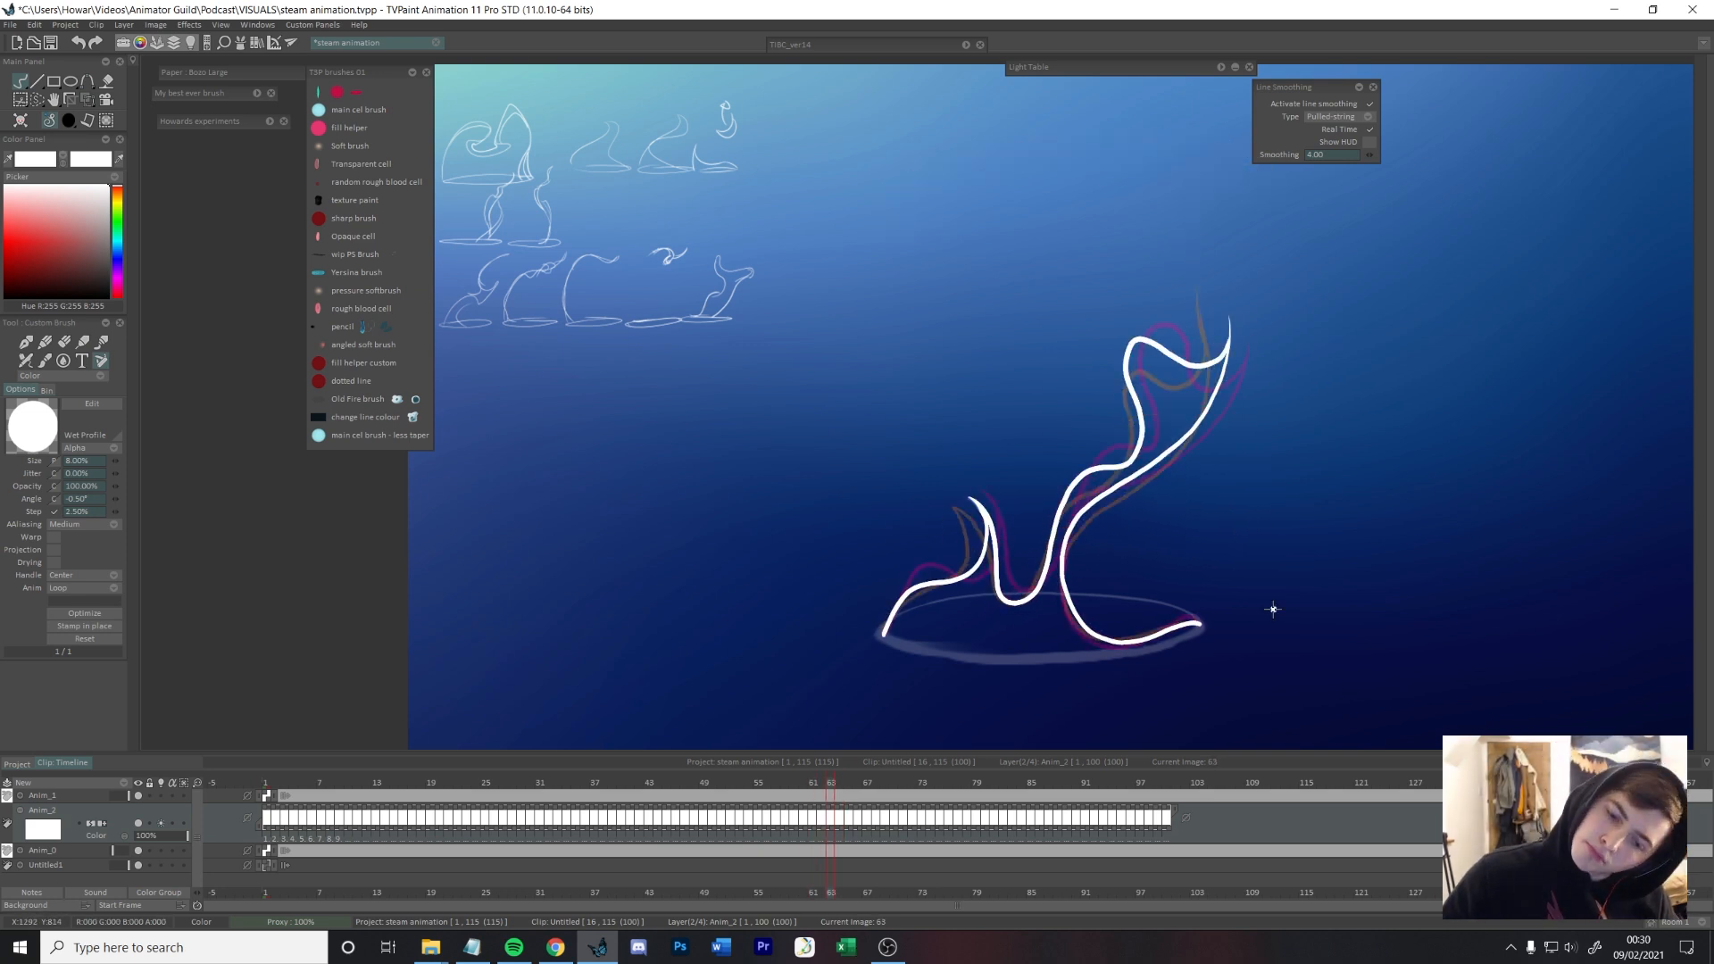
key(Left)
key(Left)
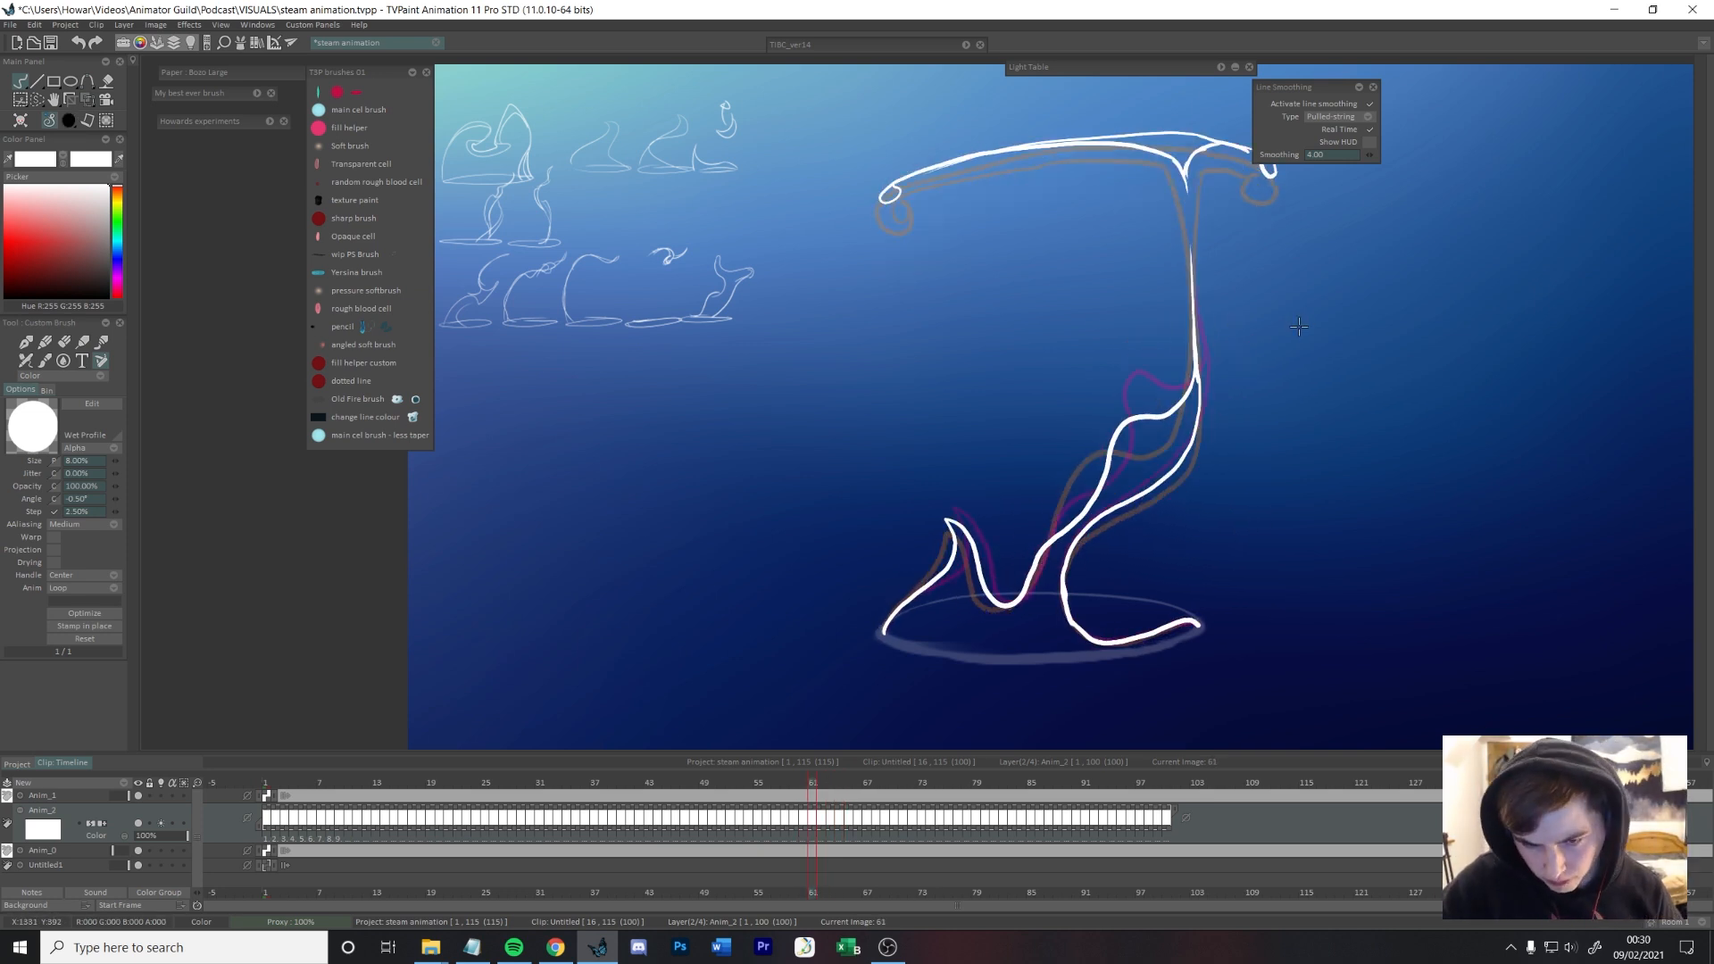
drag(1248, 92, 1224, 264)
key(Right)
drag(1107, 297, 1108, 299)
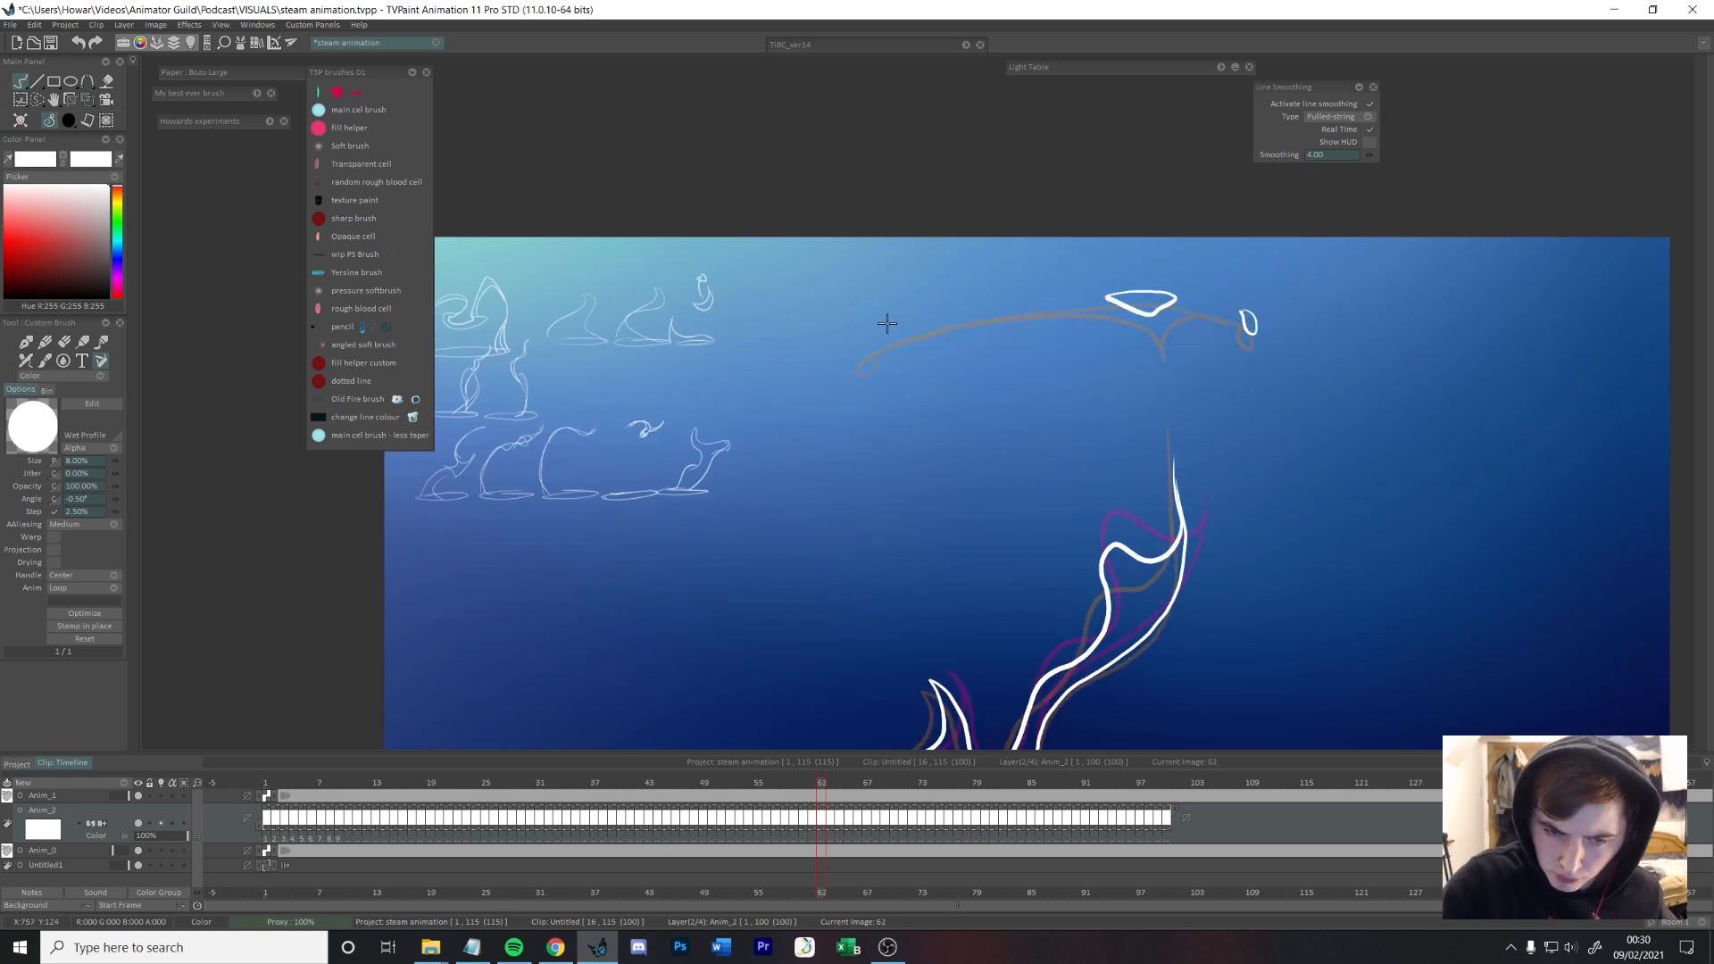
drag(871, 339, 872, 342)
key(Left)
key(Right)
key(Left)
key(Right)
key(Right)
key(Right)
key(Right)
Step: Redraw the top edge of the steam on frame 64 with a shallower dip and a higher pointed tip, and smooth its right edge
drag(1325, 624, 1352, 442)
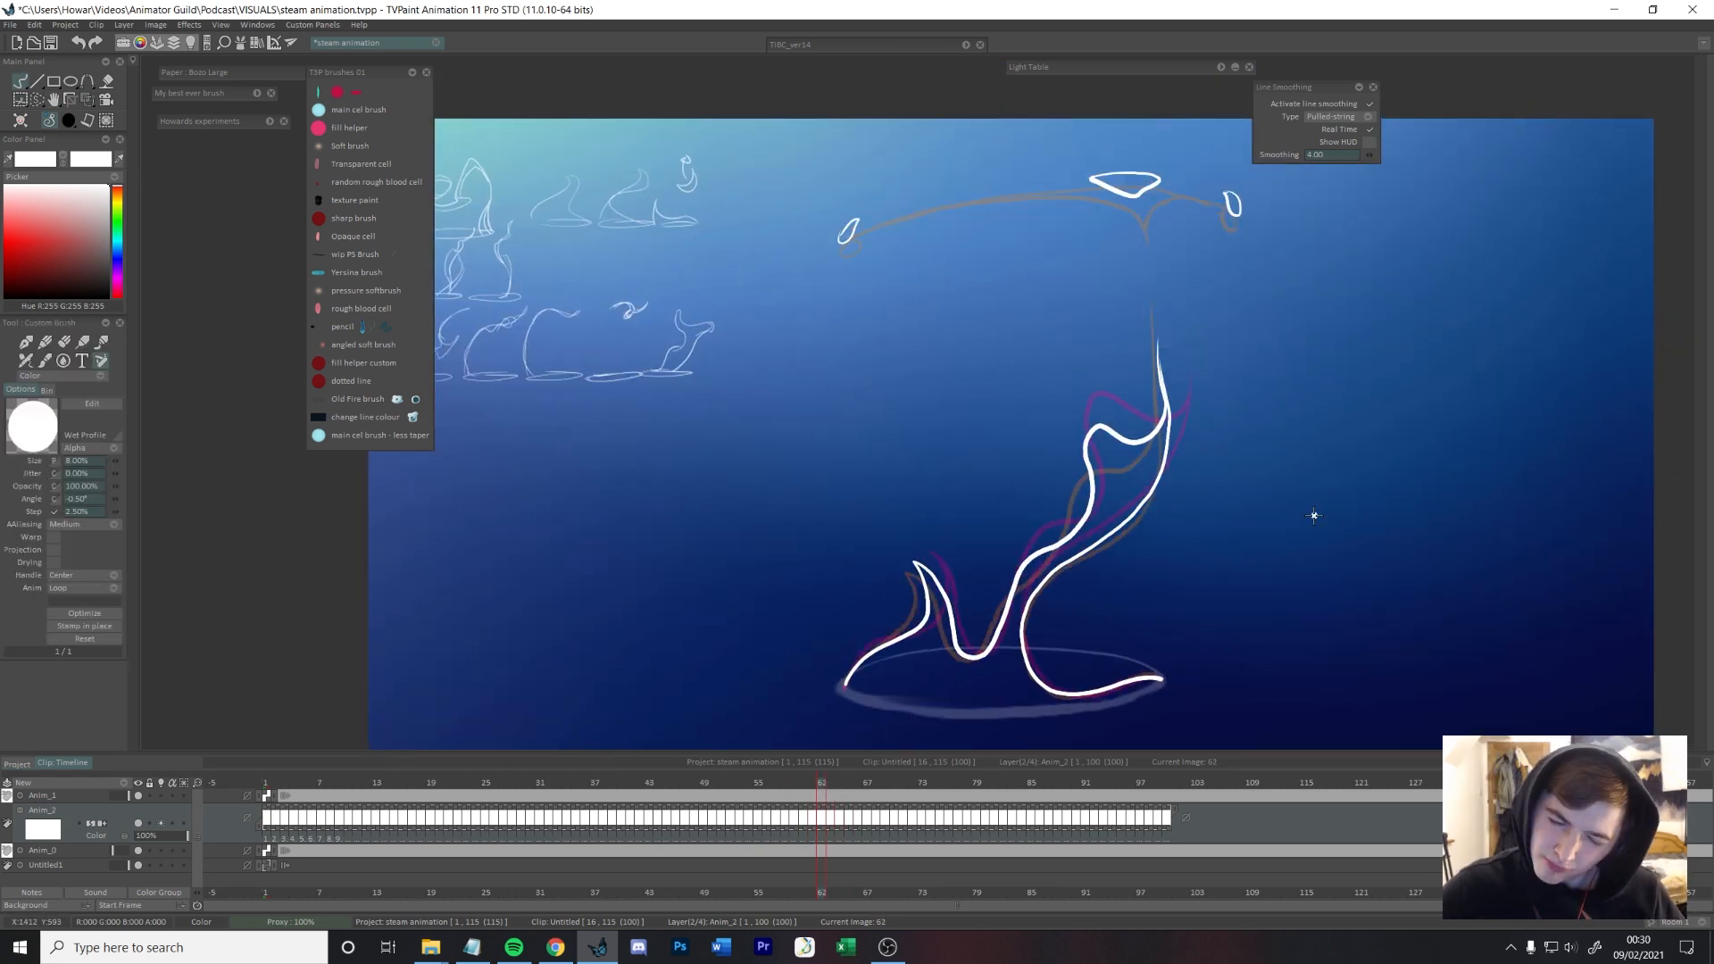
key(Left)
key(Left)
key(Left)
key(Left)
key(Left)
key(Left)
key(Right)
key(Right)
key(Right)
key(Right)
key(Right)
key(Right)
key(Right)
key(Right)
mouse_move(827, 782)
mouse_down()
mouse_move(543, 808)
mouse_move(839, 798)
mouse_move(776, 801)
mouse_move(838, 782)
mouse_up()
mouse_move(1150, 413)
mouse_down()
mouse_move(1205, 419)
mouse_move(1206, 378)
mouse_up()
drag(1206, 379, 1171, 478)
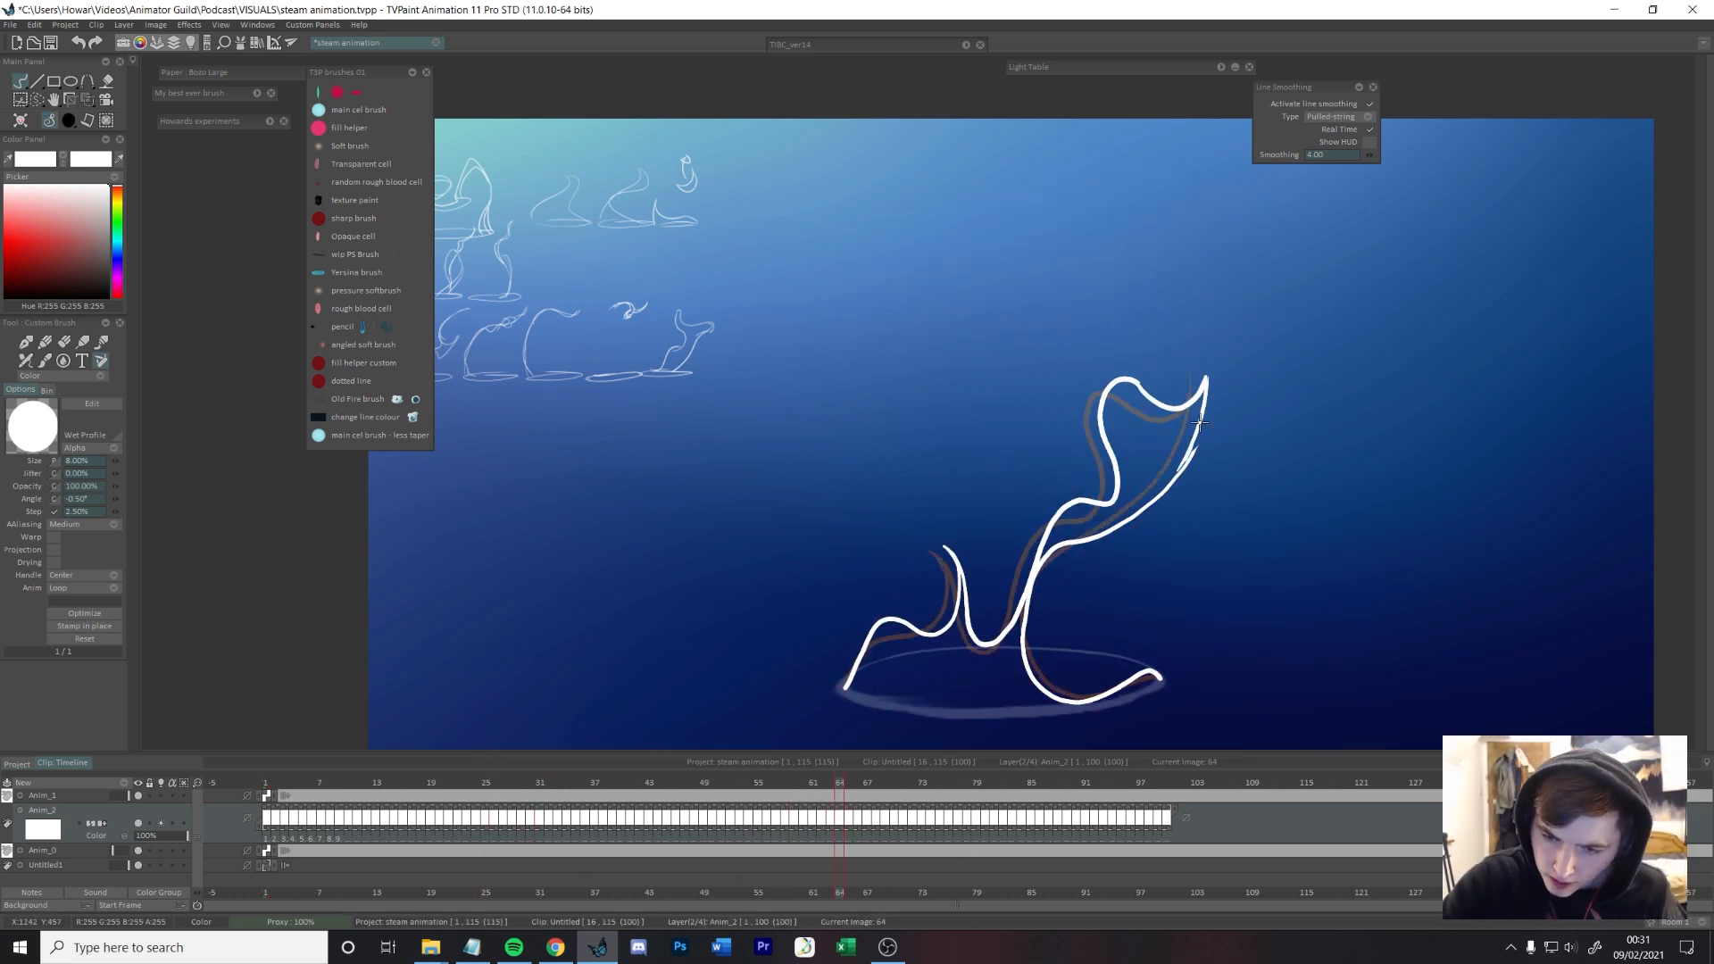
Step: Flip back and forth between frames 61 and 65 to compare how the lower steam moves
key(Right)
key(Left)
key(Left)
key(Right)
key(Left)
key(Left)
key(Left)
key(Right)
key(Right)
key(Left)
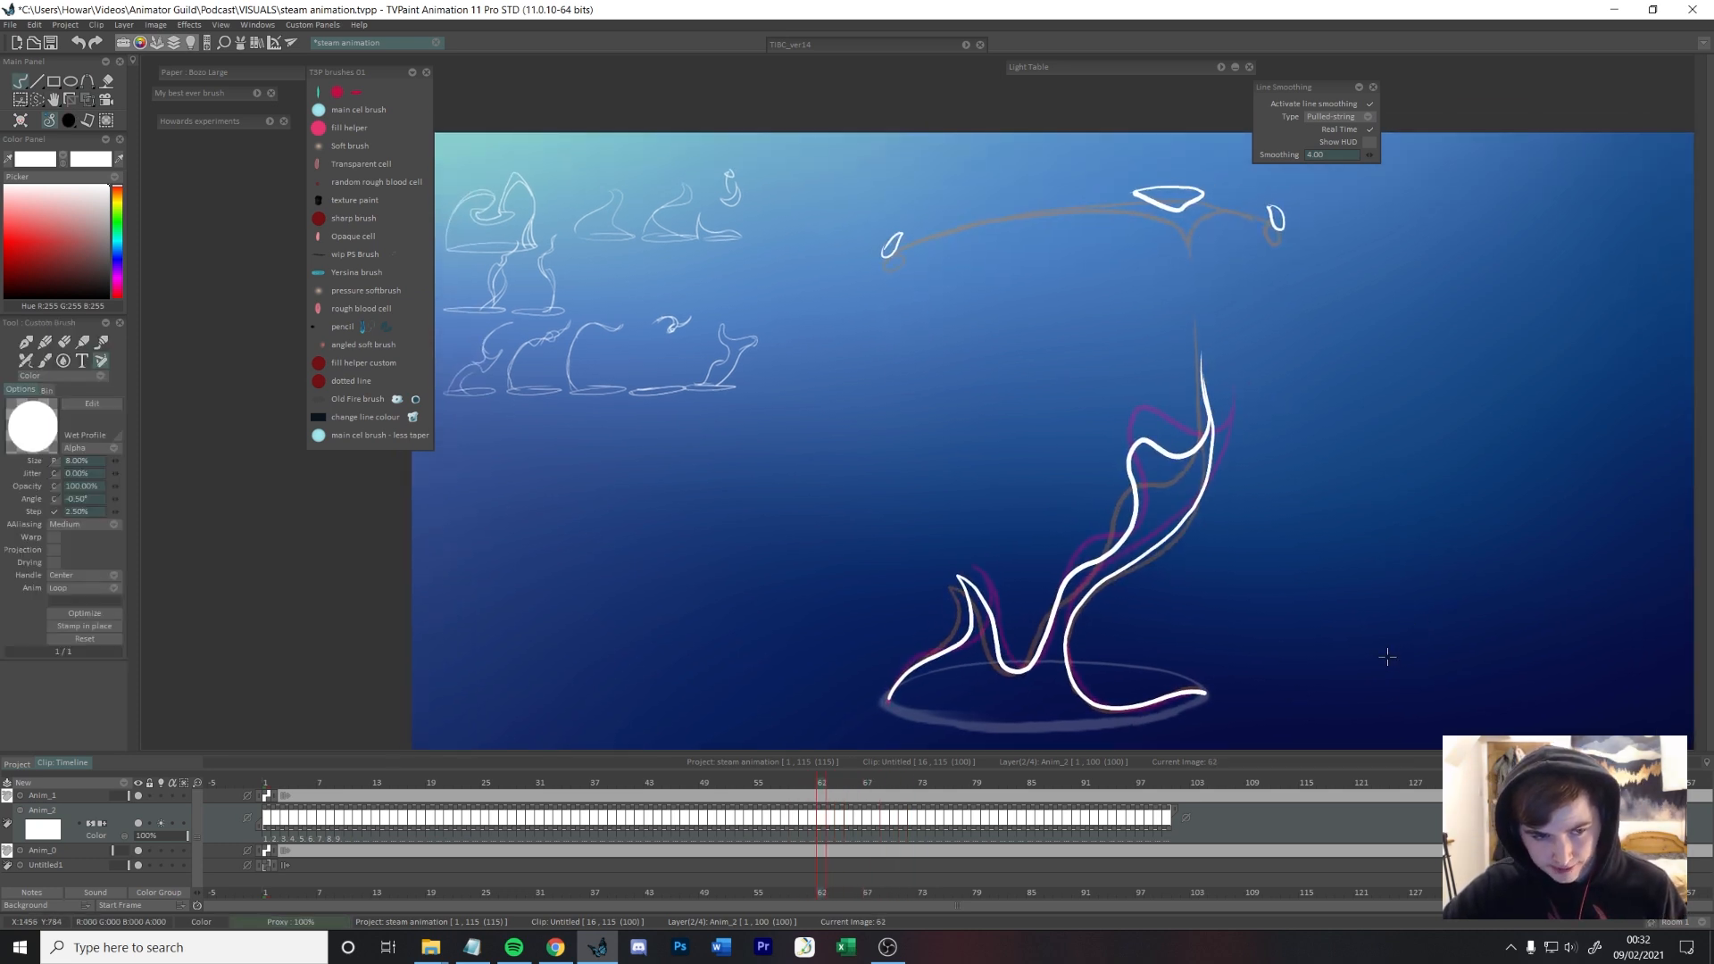
Step: Add a second curve bridging the lower-left peak and the main column on frames 63 and 64, and redraw frame 64's column edge above the rim
key(Left)
key(Right)
key(Right)
key(Right)
Step: Scrub through the earlier frames up to frame 64 to review how the steam flows into the new drawings
key(Right)
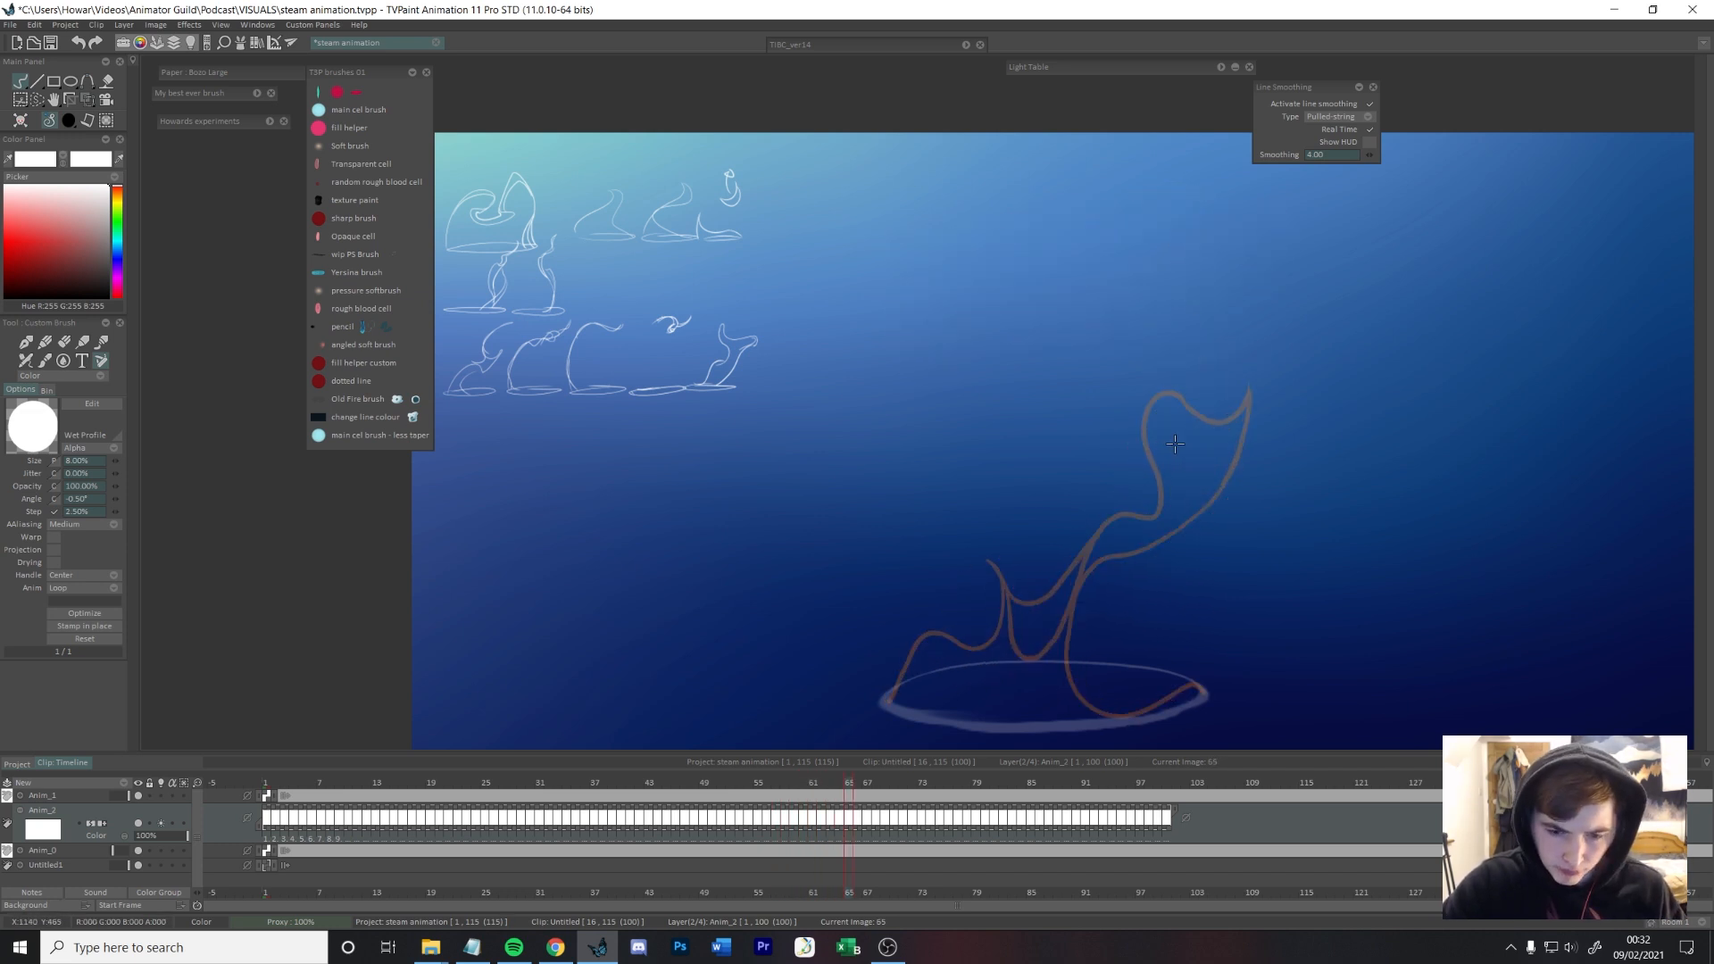
key(Left)
key(Right)
key(Left)
key(e)
drag(1079, 589, 1075, 685)
key(b)
drag(1082, 571, 1075, 690)
key(e)
key(b)
key(Left)
key(Left)
drag(821, 782, 566, 721)
key(Right)
drag(1390, 684, 1408, 578)
key(Right)
key(Left)
key(Right)
drag(580, 782, 840, 758)
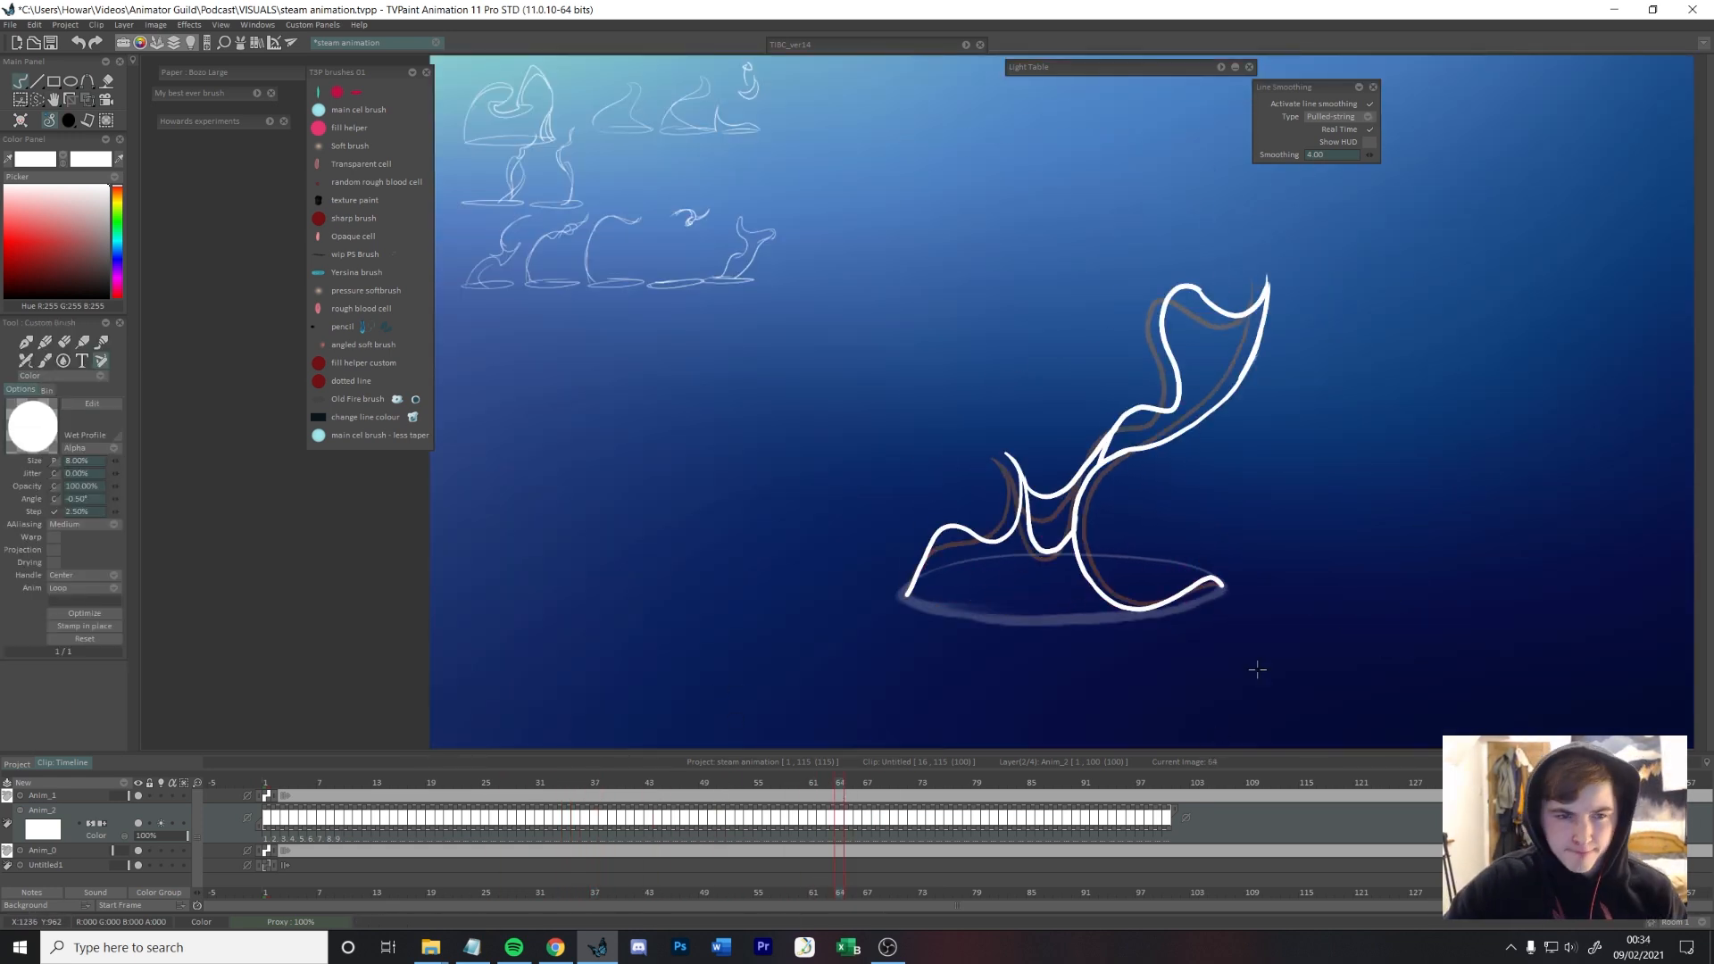
drag(1294, 620, 1296, 667)
Step: Clean up the upper-left peak of the steam on frame 63 into a single sharp point, erasing the overlapping line
key(Left)
key(Left)
key(Left)
key(Right)
key(Right)
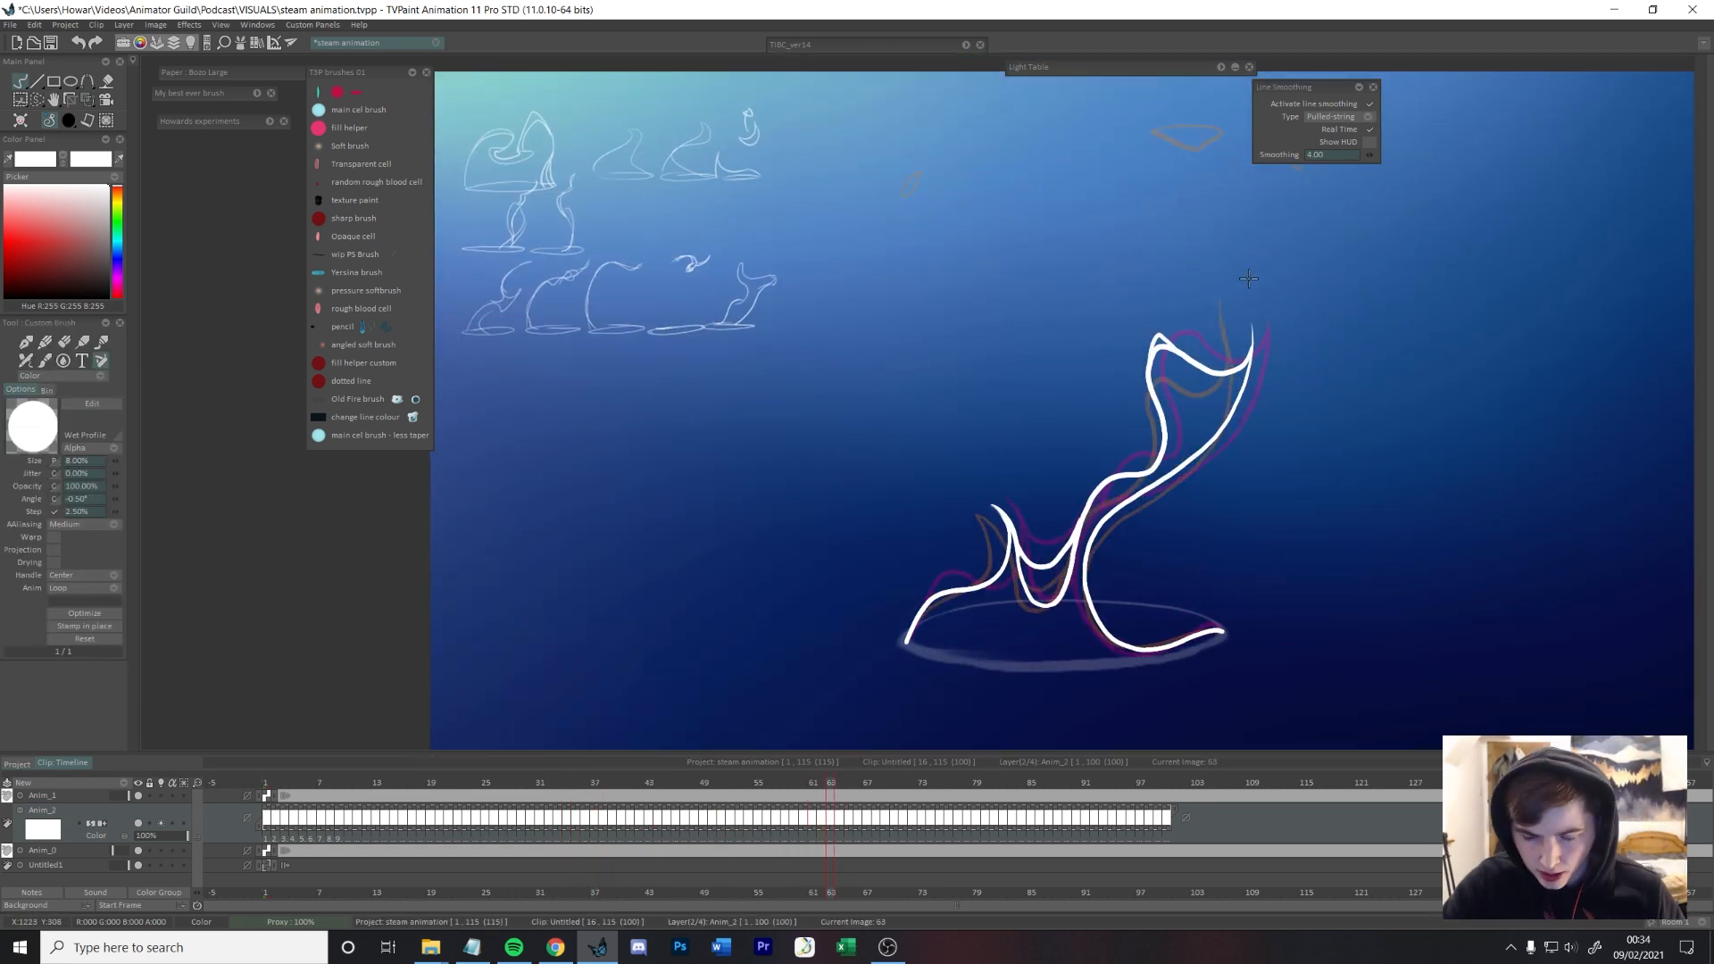
key(e)
key(e)
key(e)
key(e)
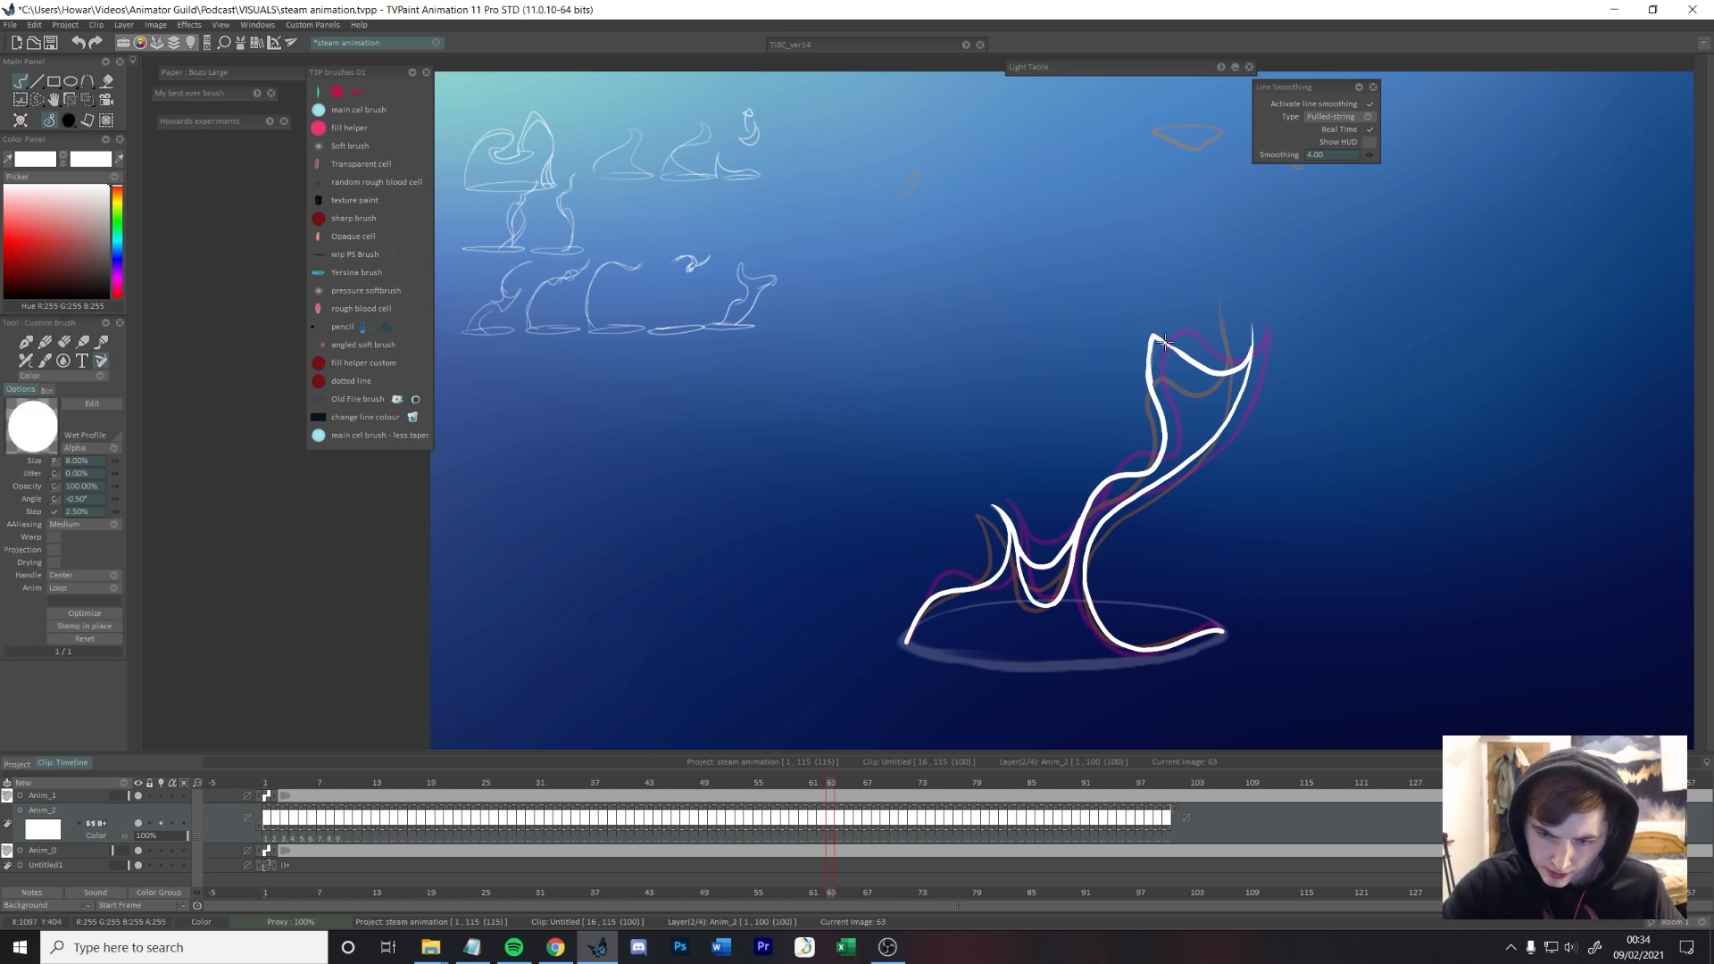
Step: Add a second overlapping curve in the dip between the lower-left peak and the main column on frames 60 and 61
key(Left)
key(Left)
key(Left)
key(Right)
key(Right)
key(Right)
key(Right)
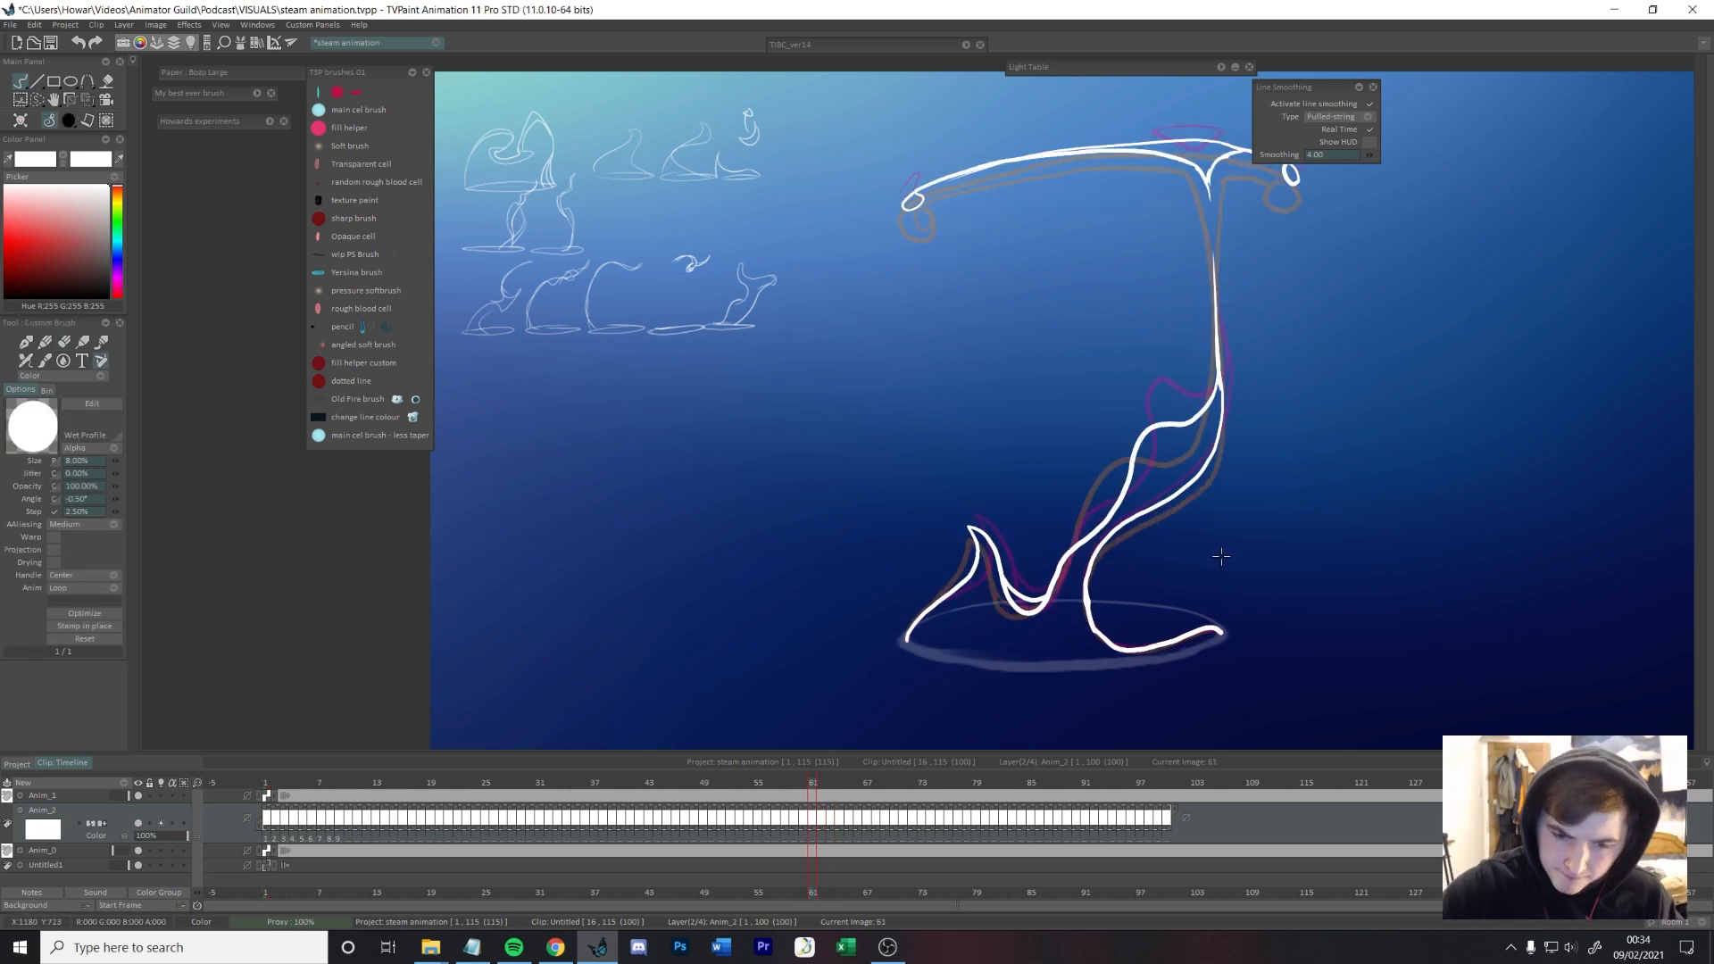
key(Right)
key(Left)
key(Right)
key(Left)
key(Left)
key(Left)
key(Left)
key(Left)
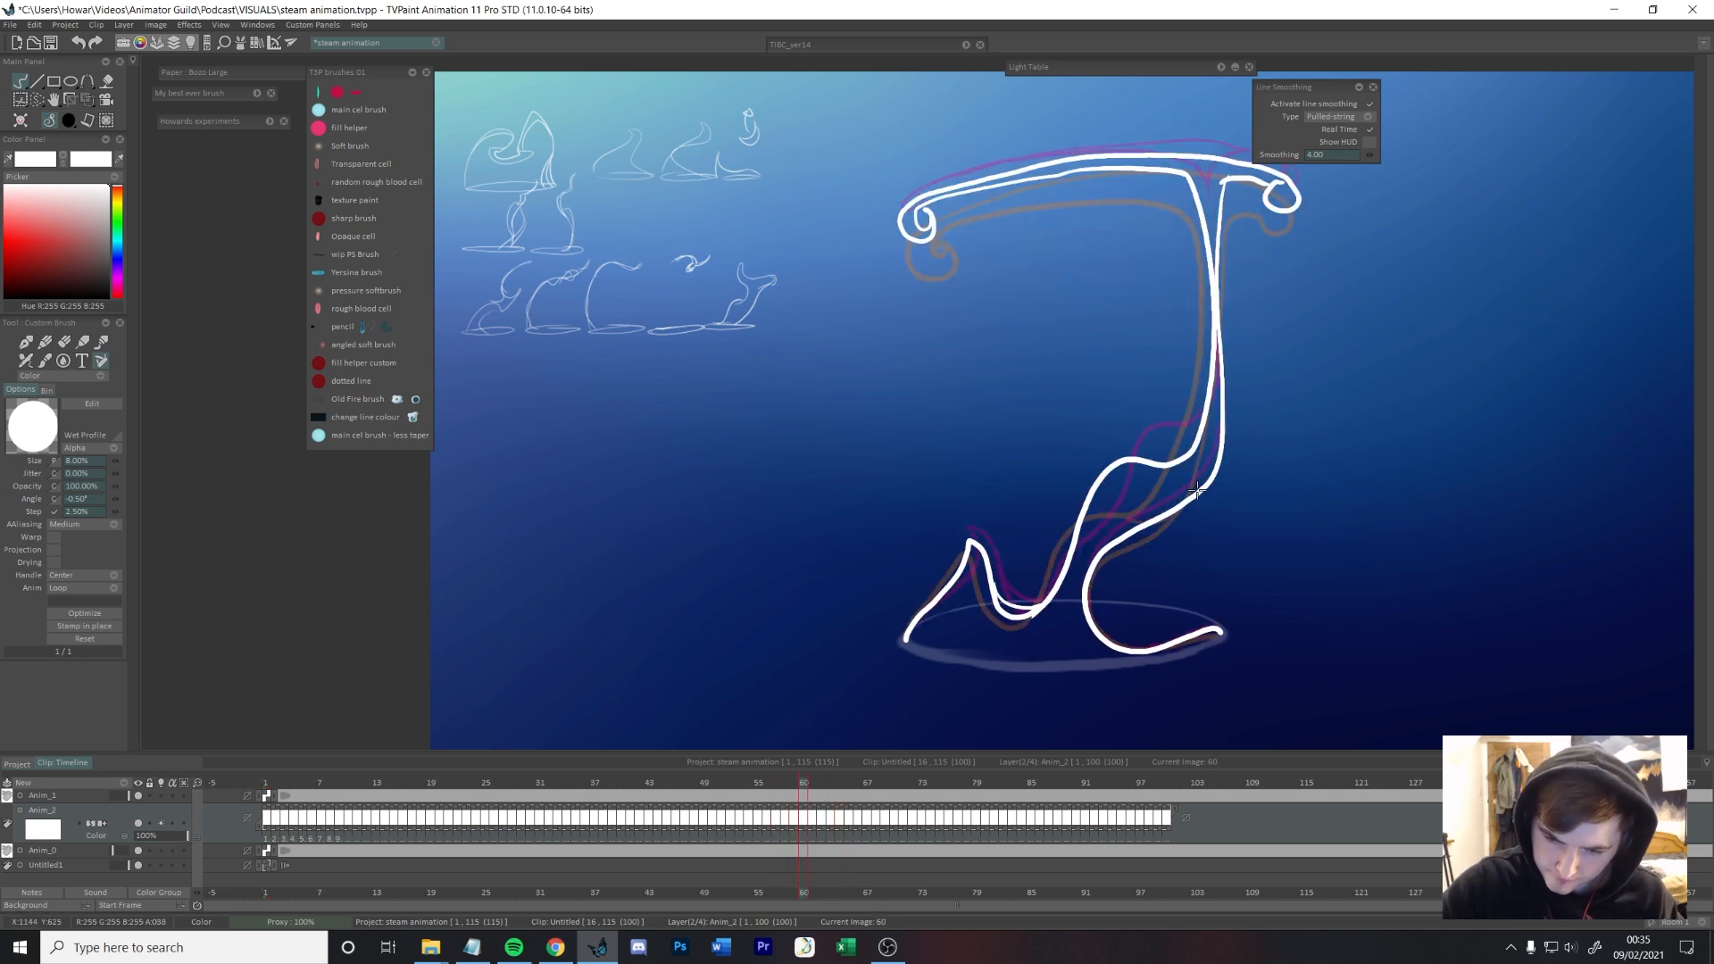
Step: Redraw frame 64's upper steam so the lower body ends in a rounded overlapping fold beneath the pointed upper lobe
key(Right)
key(Right)
key(Left)
key(Left)
key(Right)
key(Right)
key(Right)
key(Right)
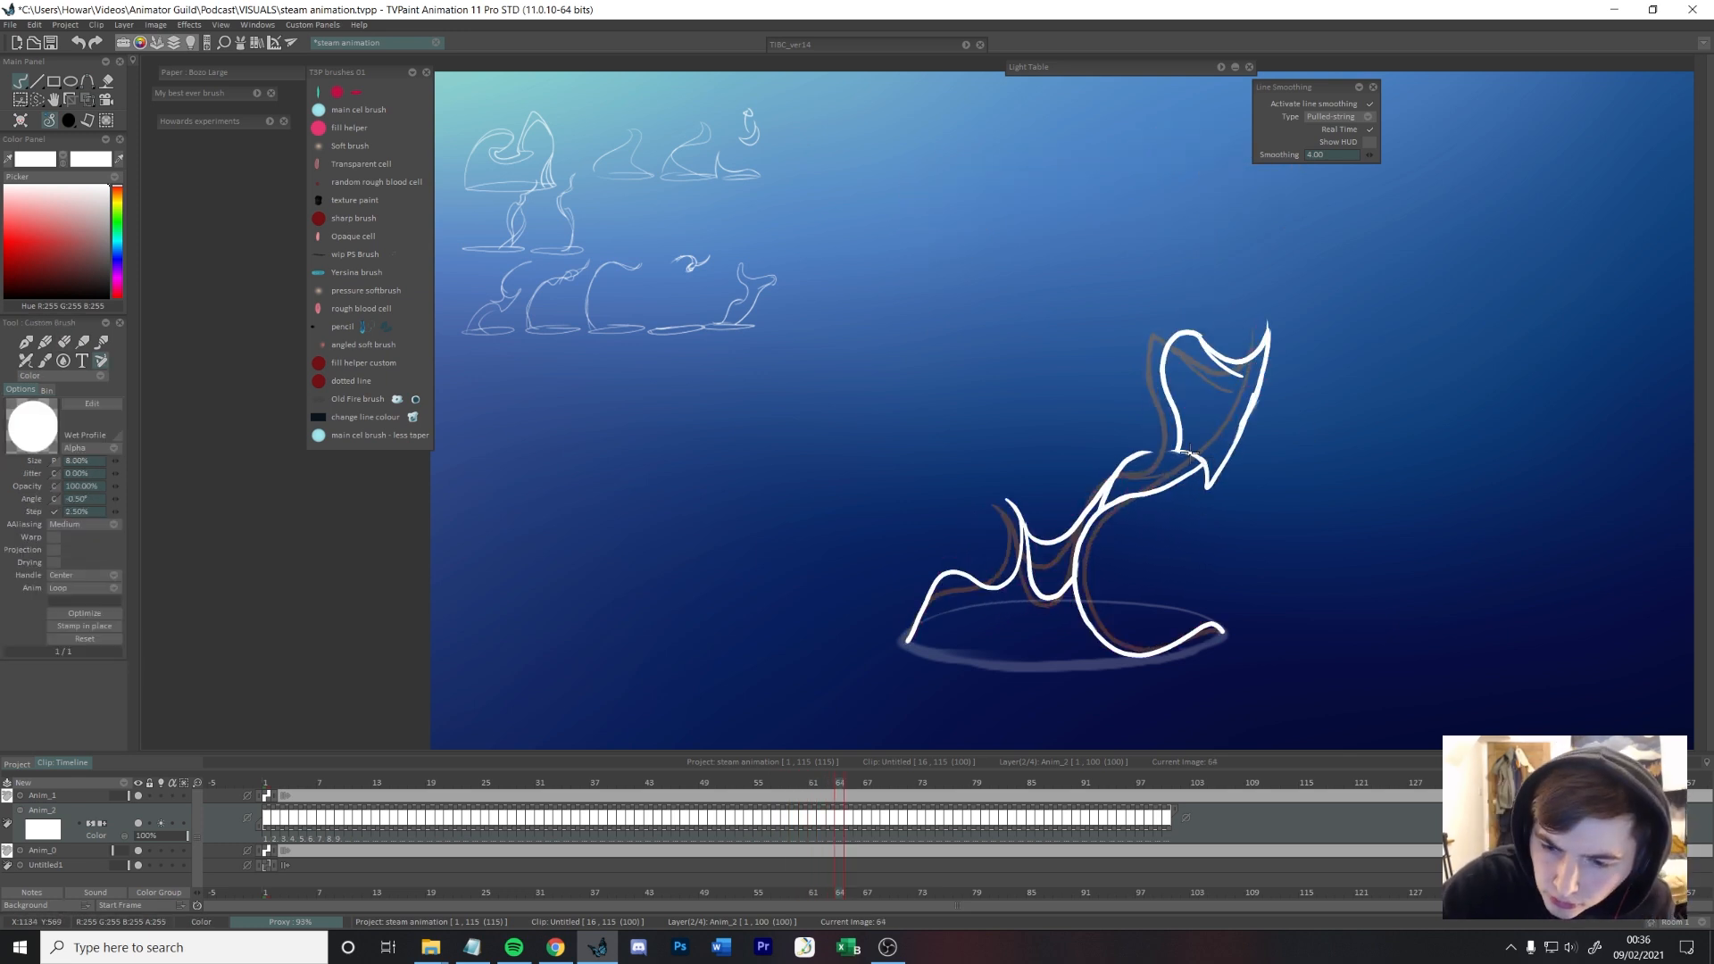
key(Right)
key(Left)
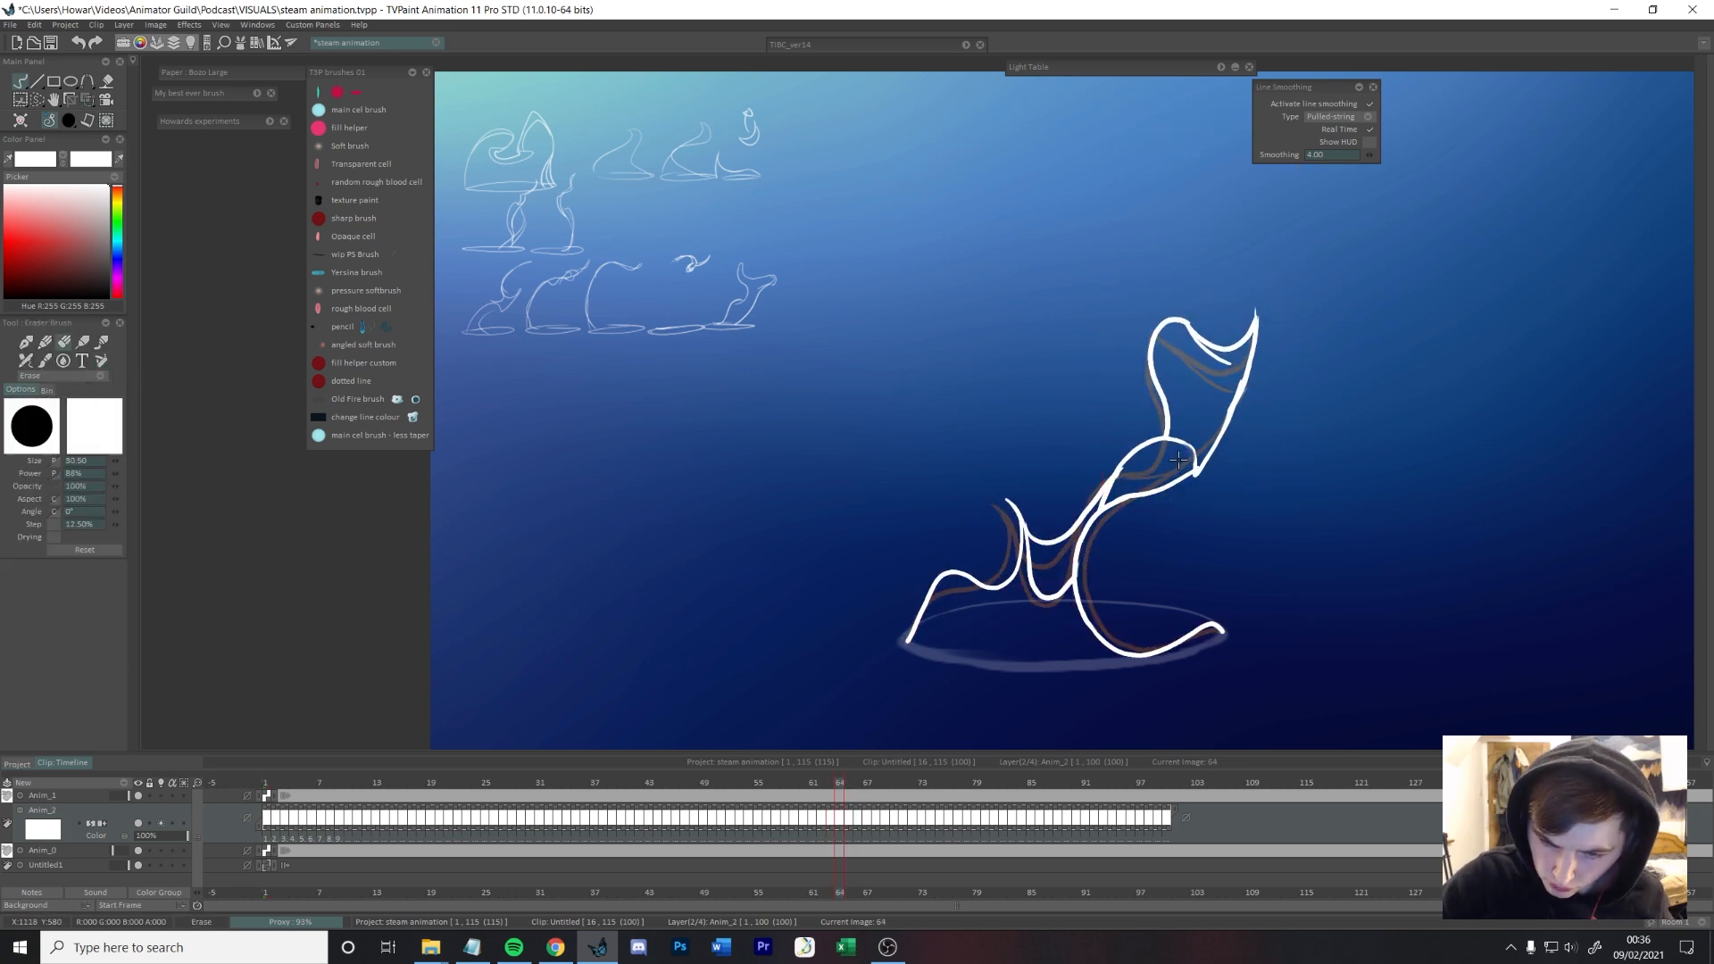
Step: Draw a short fold line across the column's bend on frame 59, checking it against the neighbouring frames
key(Right)
key(Left)
key(Left)
key(Left)
key(Right)
key(Right)
key(Left)
key(Left)
key(Left)
key(Left)
key(Left)
key(Left)
key(Left)
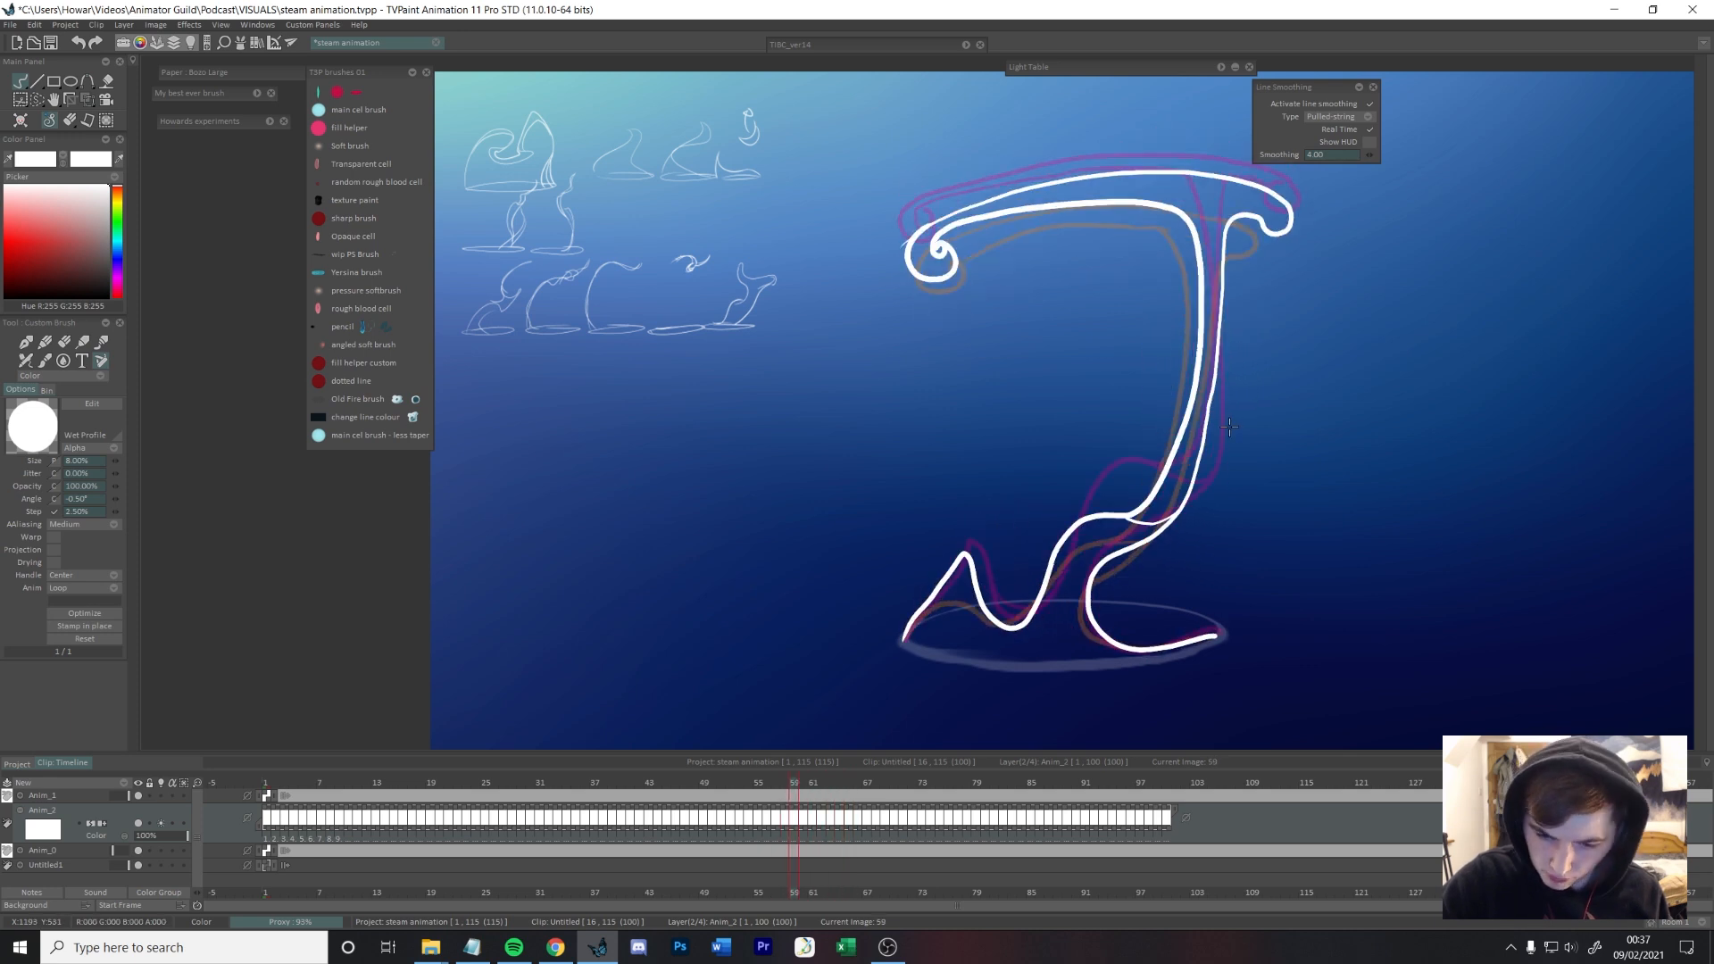
Step: Undo the last stroke and erase the thin lower-left peak on frame 64, leaving the bridging curve
key(Right)
key(Right)
key(Right)
key(Right)
key(Right)
key(Right)
key(Right)
key(ctrl+z)
key(Left)
key(Left)
key(Left)
key(Left)
key(Left)
key(Left)
key(Left)
key(Left)
key(Right)
key(Right)
key(Right)
key(Right)
key(Right)
key(Right)
key(Right)
Step: Rough in one broad arc from the steam's right end down to the left rim on frames 65 to 68, raising it on each frame
key(Right)
key(Right)
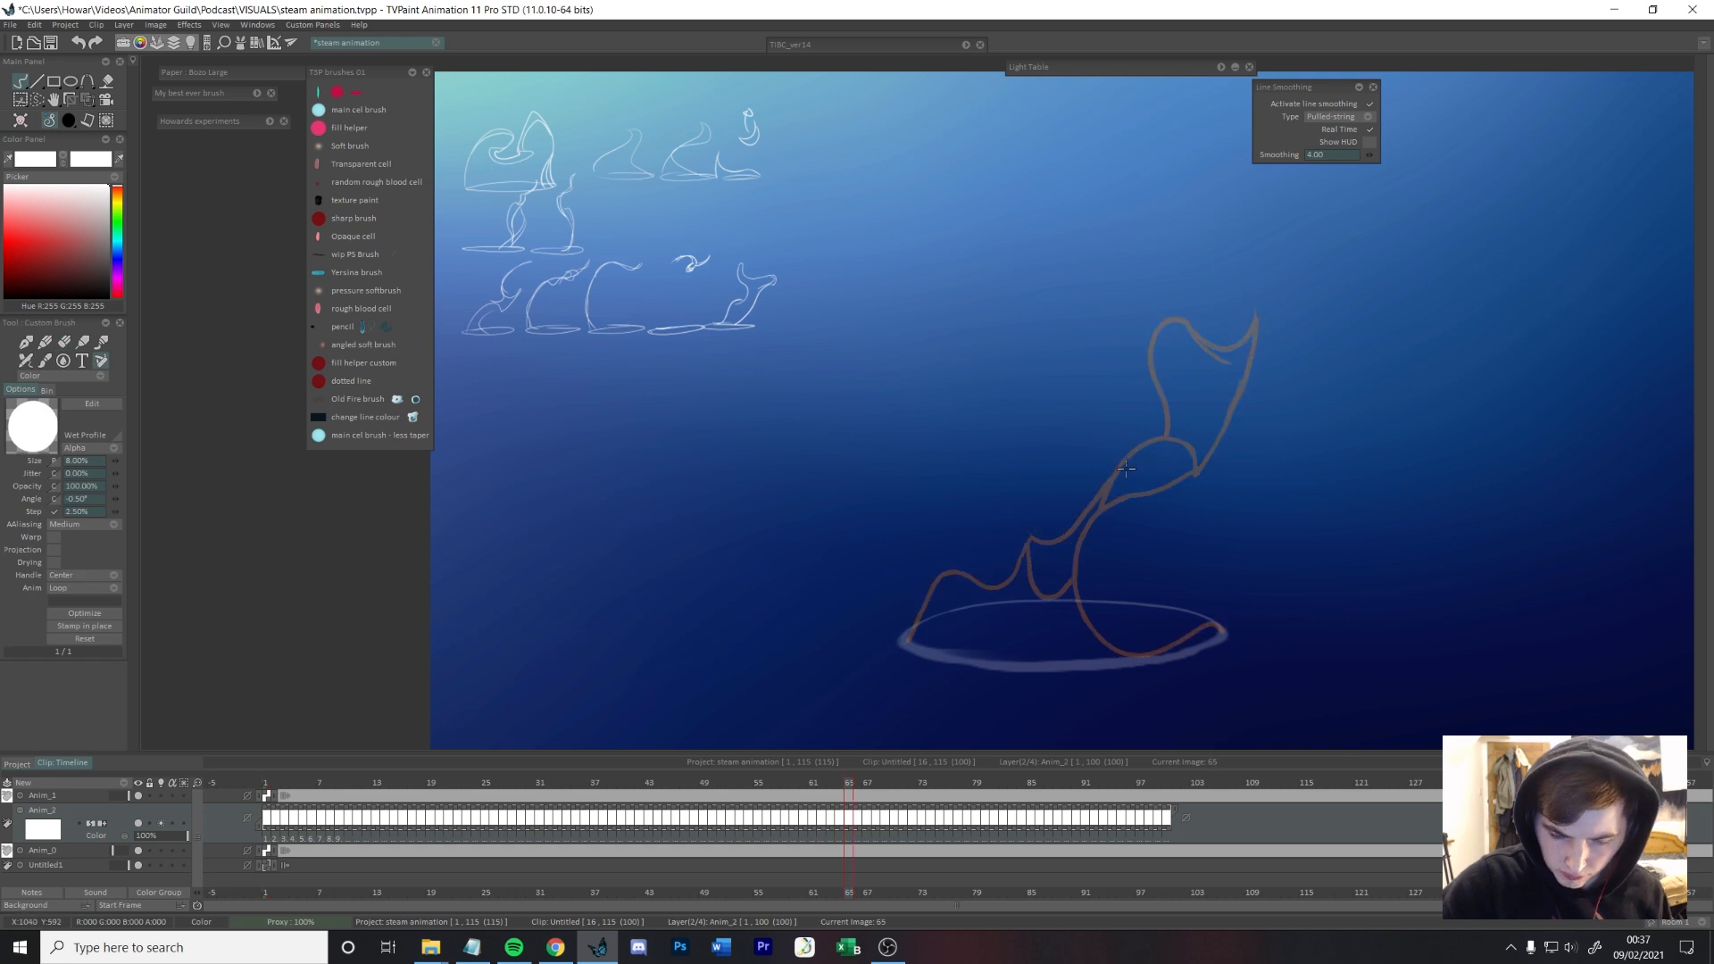
drag(1199, 469, 908, 637)
key(Left)
key(Right)
key(Right)
mouse_move(1196, 422)
mouse_down()
mouse_move(1062, 470)
mouse_move(905, 639)
mouse_up()
key(Right)
key(Left)
Step: Flip through the new arc frames and the drawings before them to judge how the arc rises
key(Right)
mouse_move(1196, 409)
mouse_down()
mouse_move(943, 505)
mouse_move(905, 639)
mouse_up()
key(Right)
mouse_move(1194, 391)
mouse_down()
mouse_move(907, 633)
mouse_move(907, 569)
mouse_move(905, 636)
mouse_up()
key(ctrl+z)
key(ctrl+z)
key(Left)
key(Left)
key(Left)
key(Left)
key(Left)
key(Right)
key(Left)
key(Left)
key(Left)
key(Right)
key(Right)
key(Right)
key(Right)
key(Left)
Step: Add upturned tips to the rough arcs and an inner line running down to the rim's left side, completing the arc guide on frame 68
key(Right)
key(Left)
key(Left)
key(Left)
key(Left)
key(Left)
key(Left)
key(Left)
key(Left)
key(Left)
key(Left)
key(Left)
key(Left)
key(Left)
key(Right)
key(Right)
key(Right)
key(Right)
key(Right)
key(Right)
key(Right)
key(Right)
key(Right)
key(Right)
key(Right)
key(Right)
key(Right)
key(Right)
key(Right)
drag(1172, 392, 1217, 314)
key(Right)
drag(946, 487, 954, 644)
mouse_move(1134, 379)
mouse_down()
mouse_move(1253, 345)
mouse_move(1226, 300)
mouse_move(1264, 270)
mouse_up()
key(Left)
key(Left)
key(Left)
key(Left)
key(Left)
key(Right)
key(Right)
key(Right)
key(Right)
Step: Flip back and forth through the frames before the new arc to compare it with the earlier steam drawings
key(Right)
drag(1238, 344, 1269, 275)
key(Right)
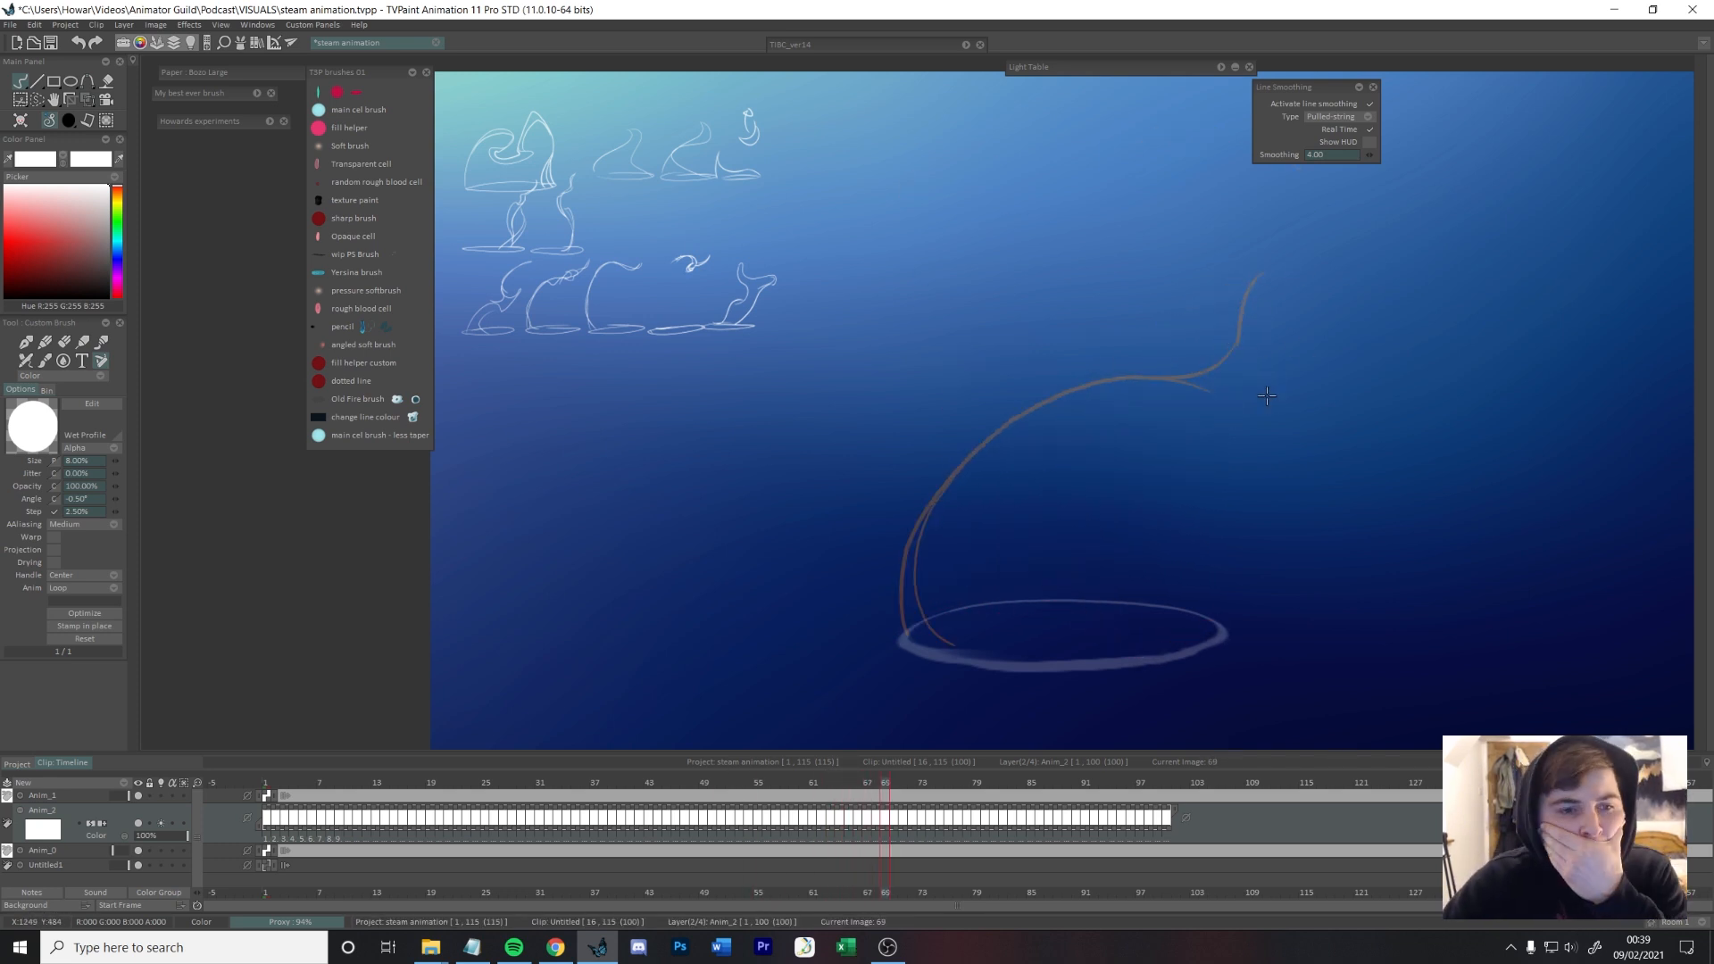
key(Left)
key(Left)
key(Left)
key(Left)
key(Left)
key(Right)
key(Right)
key(Left)
key(Left)
key(Right)
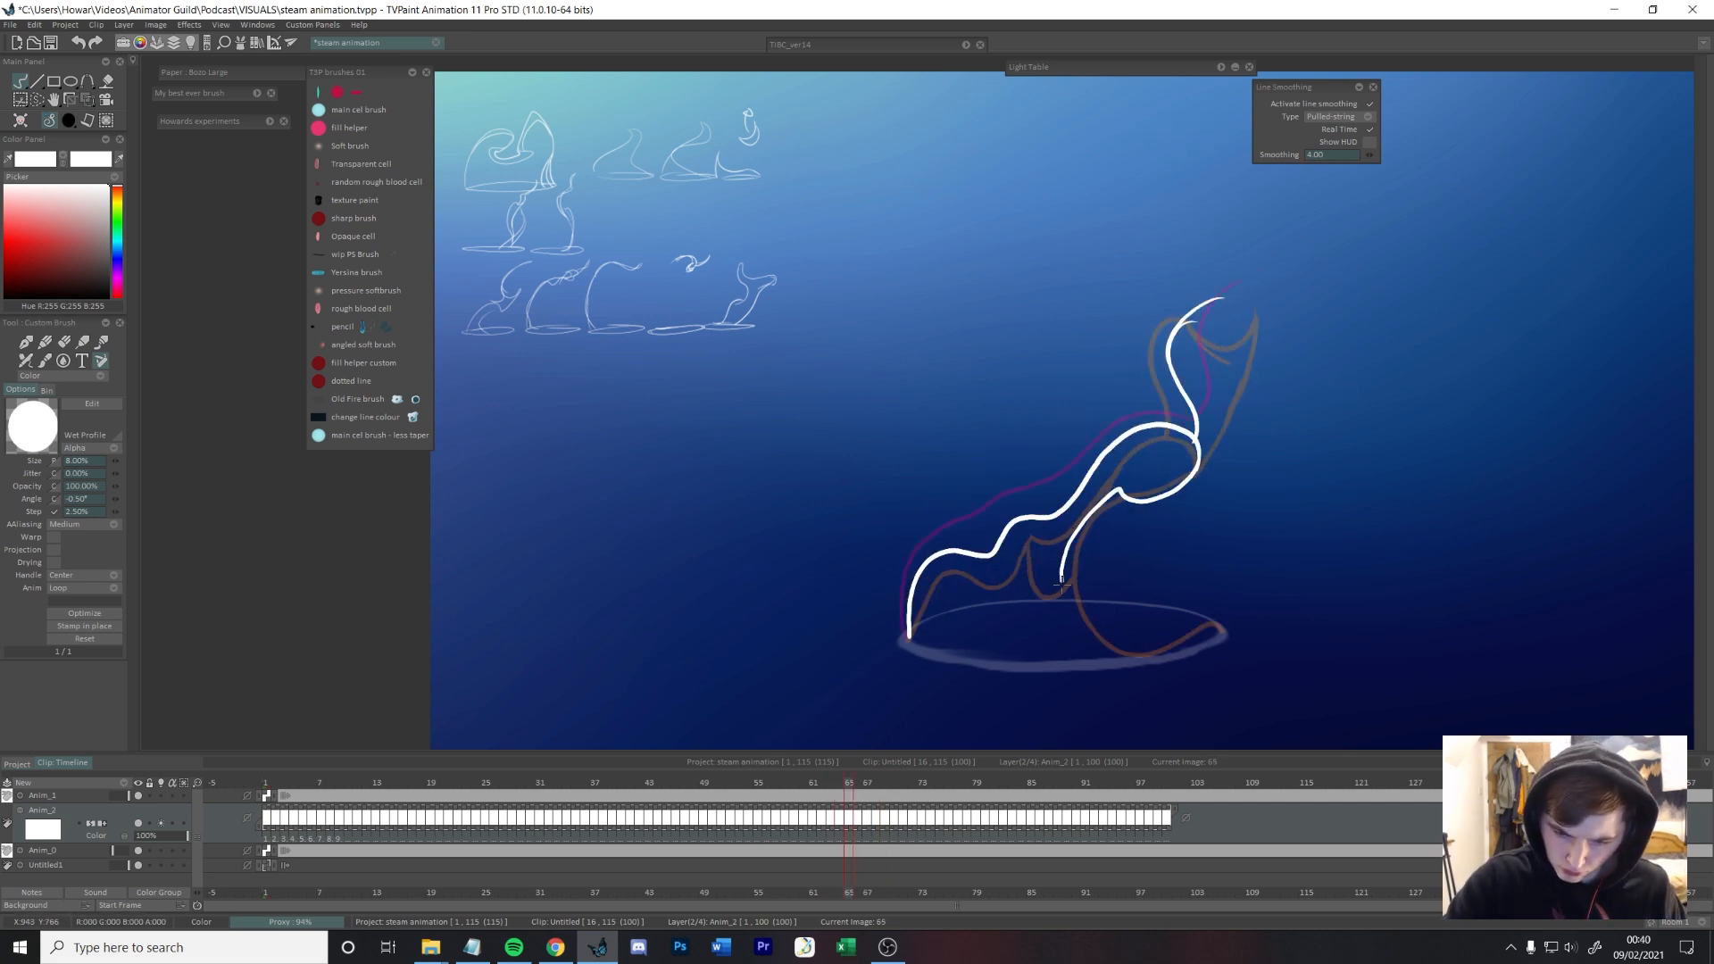
Step: Draw the steam's lower contour on frame 65, from beneath the curl down into the cup
key(Left)
key(Right)
key(Right)
key(Left)
key(Right)
mouse_move(1098, 496)
mouse_down()
mouse_move(1131, 466)
mouse_move(1103, 488)
mouse_move(1125, 497)
mouse_move(1095, 496)
mouse_move(1109, 646)
mouse_up()
key(Left)
Step: Draw the lower contour sweeping to the right rim on frame 66 and a short line connecting the upper and lower contours on frame 65
key(e)
key(Left)
key(Left)
key(Right)
key(Right)
key(Right)
key(ctrl+z)
mouse_move(1140, 453)
mouse_down()
mouse_move(1106, 650)
mouse_move(1218, 631)
mouse_up()
key(Left)
drag(1034, 519, 1062, 561)
key(Right)
Step: Draw a C-shaped inner contour sweeping from beneath the arc to the right rim on frames 67 and 68
key(Right)
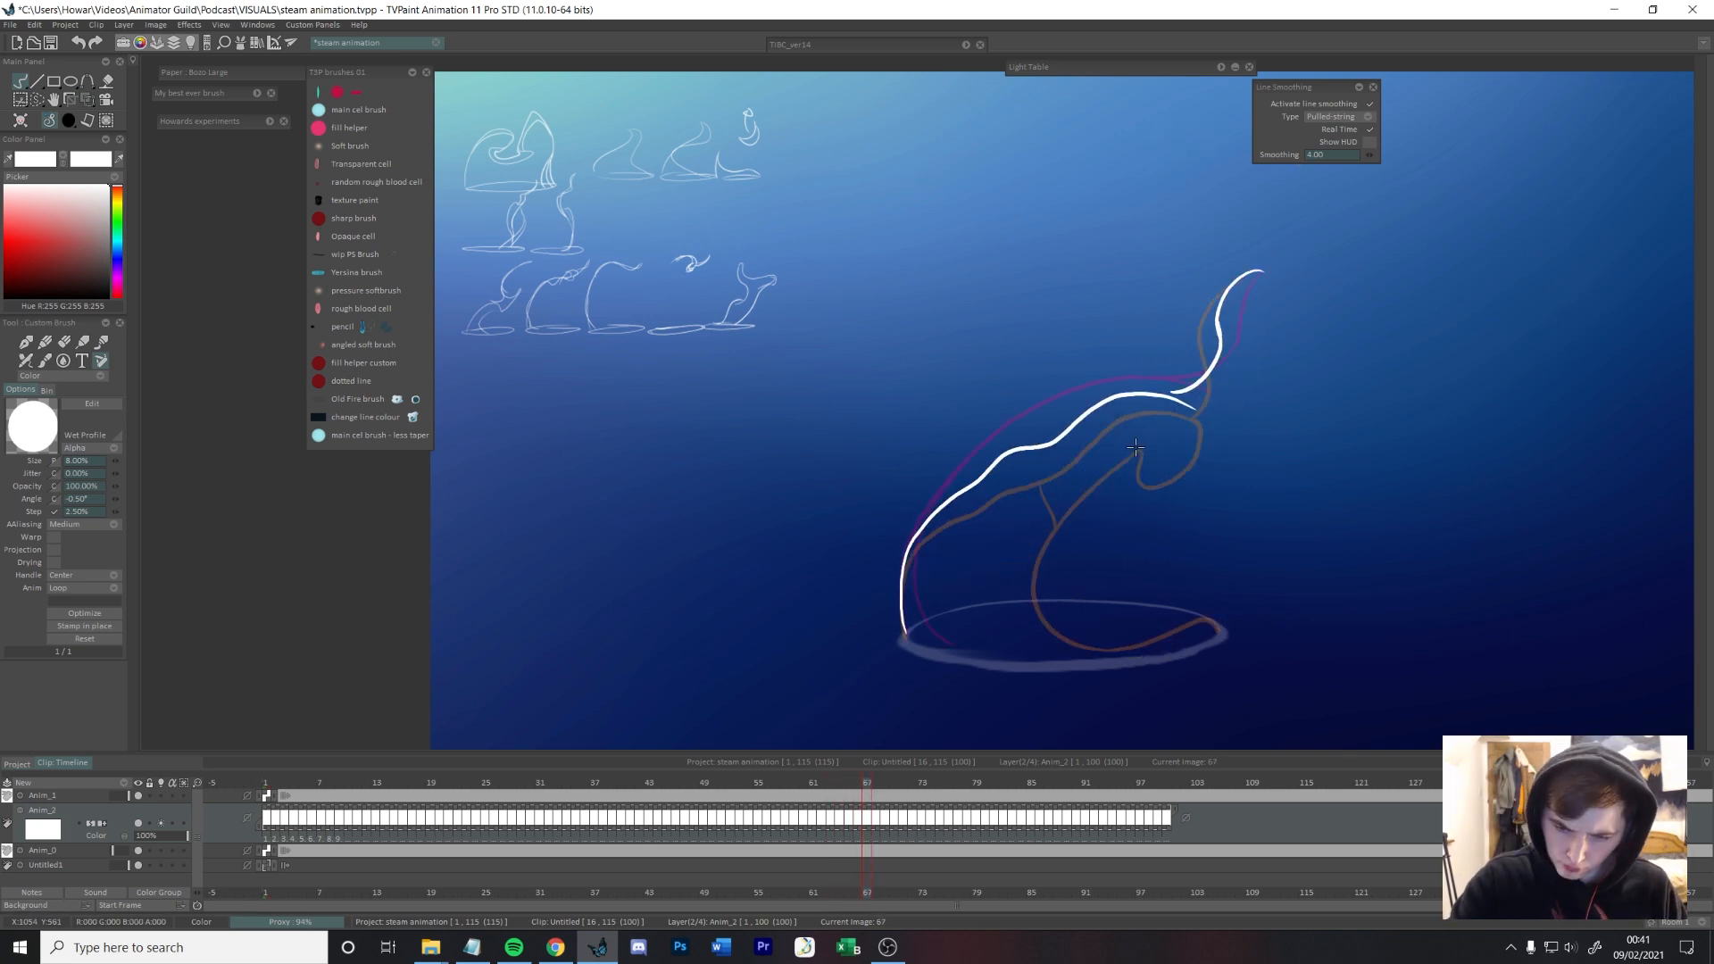
mouse_move(1128, 463)
mouse_down()
mouse_move(1220, 631)
mouse_move(1149, 641)
mouse_up()
key(ctrl+z)
mouse_move(1114, 449)
mouse_down()
mouse_move(1050, 654)
mouse_move(1221, 633)
mouse_up()
key(Right)
drag(1126, 384, 1223, 633)
key(Left)
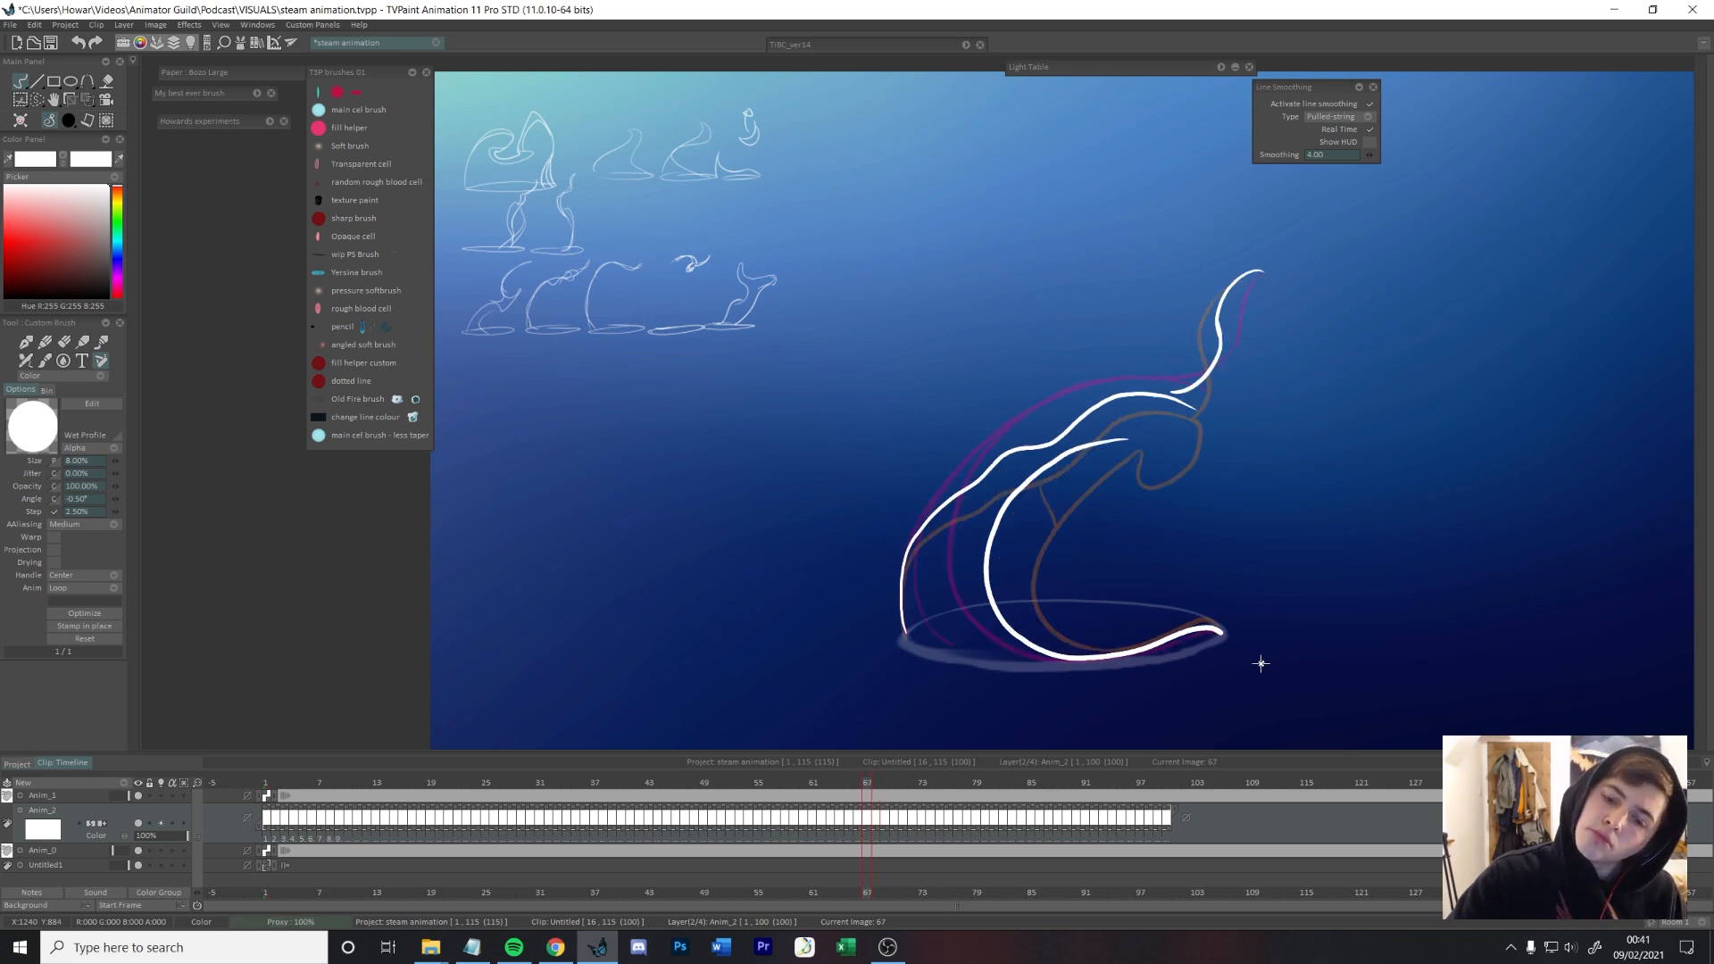
key(Right)
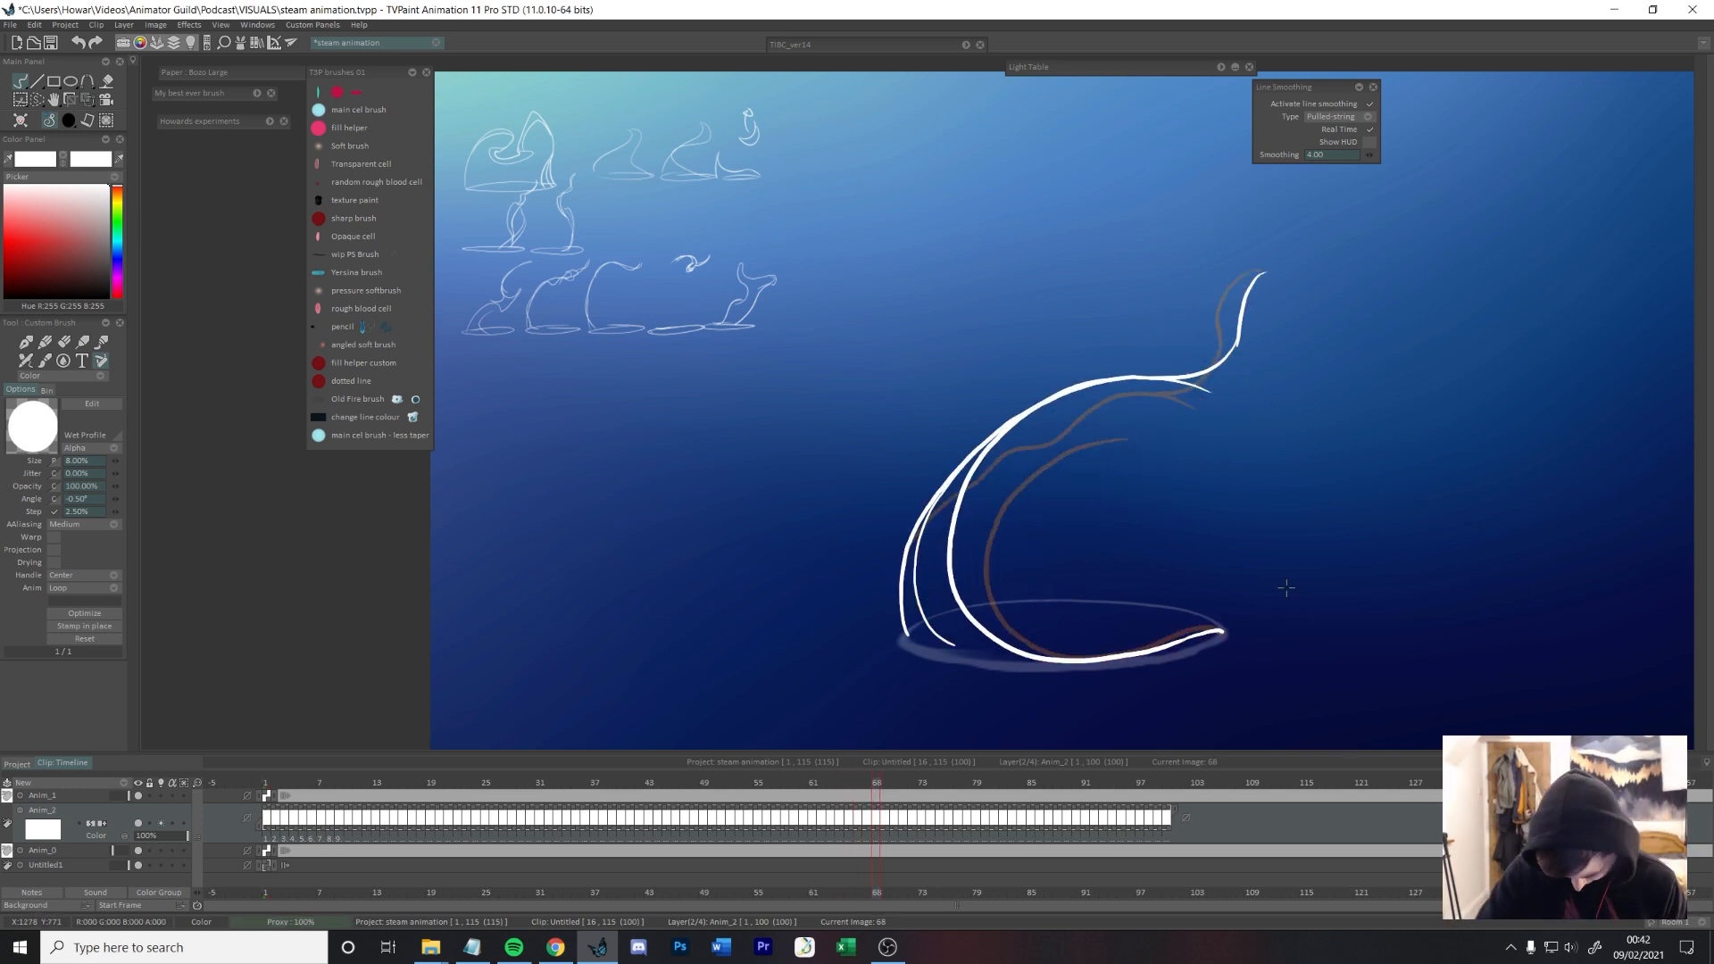
Step: Draw a rounded curl at the arc's upper end on frame 67, joining the upper and inner contours
key(Left)
key(Left)
key(Left)
key(Left)
key(Left)
key(Left)
key(Left)
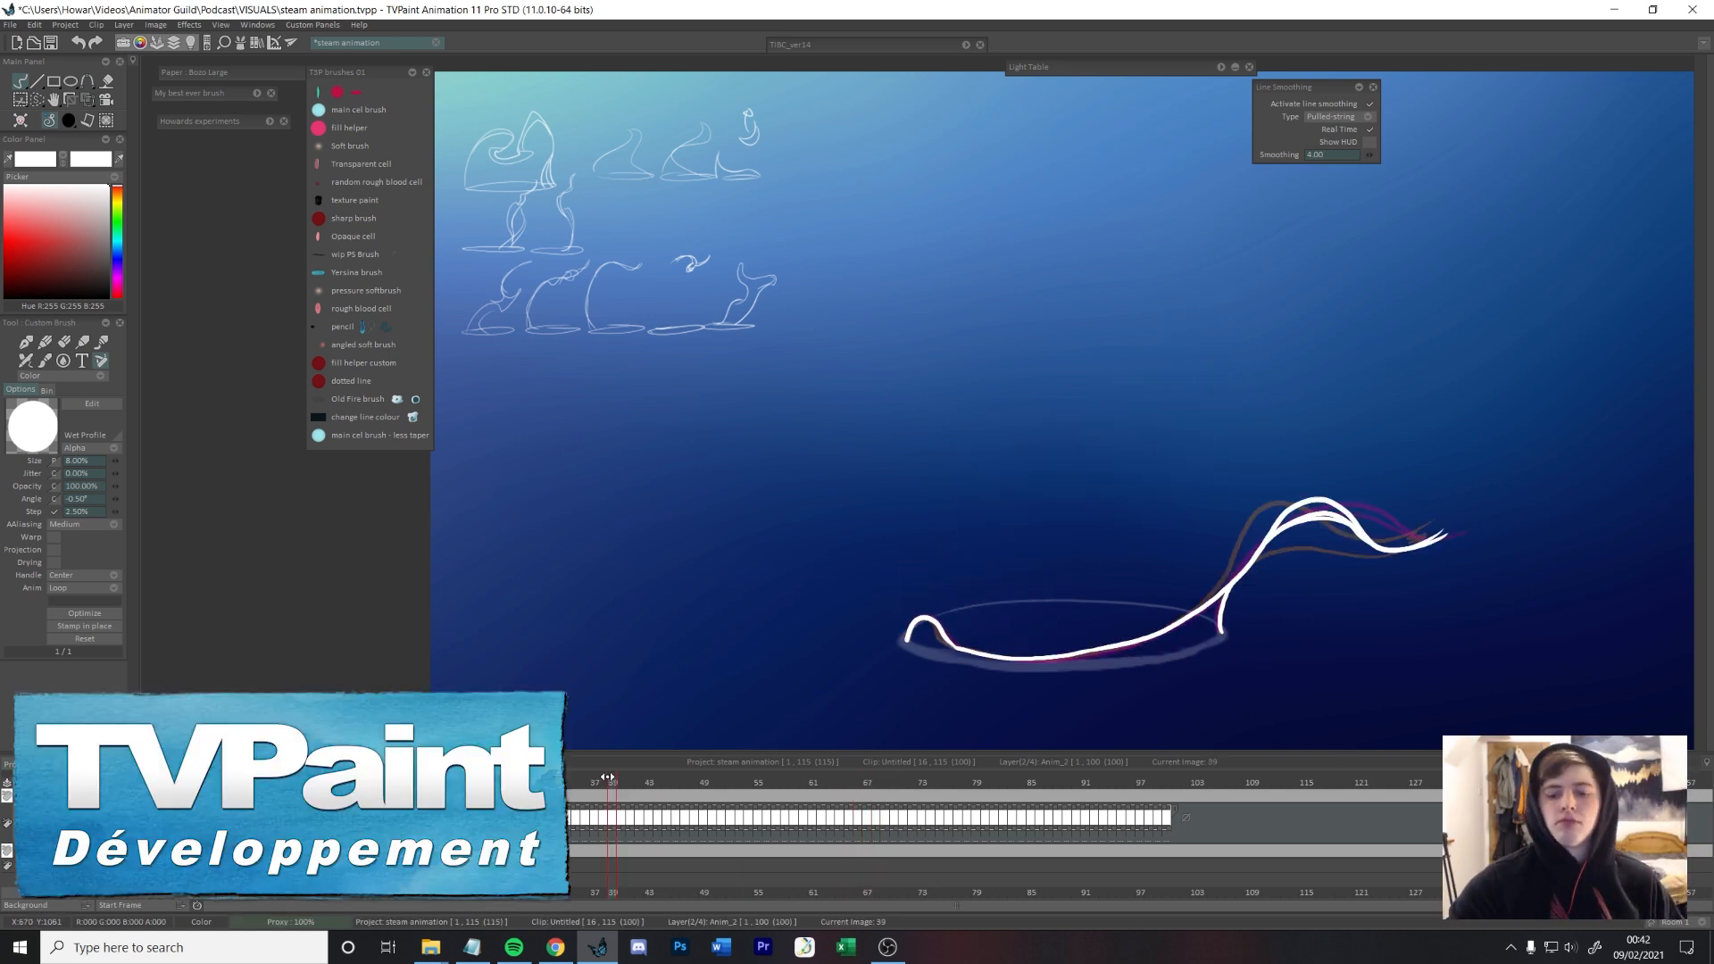
key(Right)
key(Right)
key(Right)
key(Right)
key(Right)
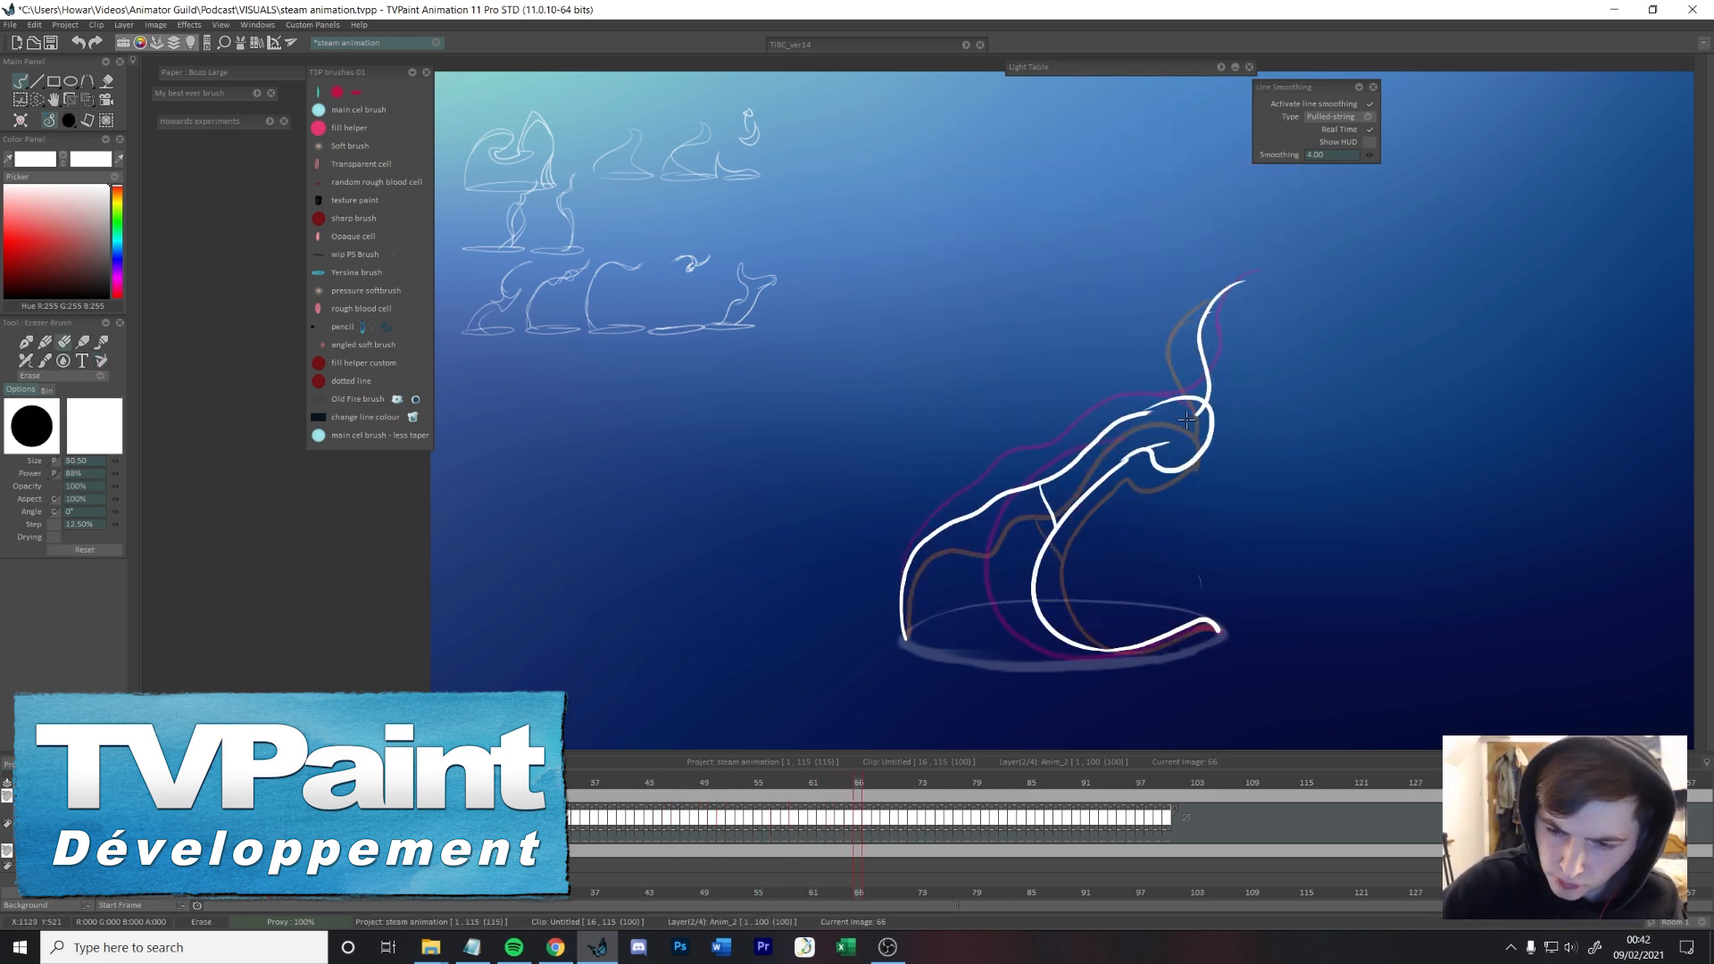
key(Right)
mouse_move(1129, 401)
mouse_down()
mouse_move(1230, 384)
mouse_move(1201, 408)
mouse_up()
key(Right)
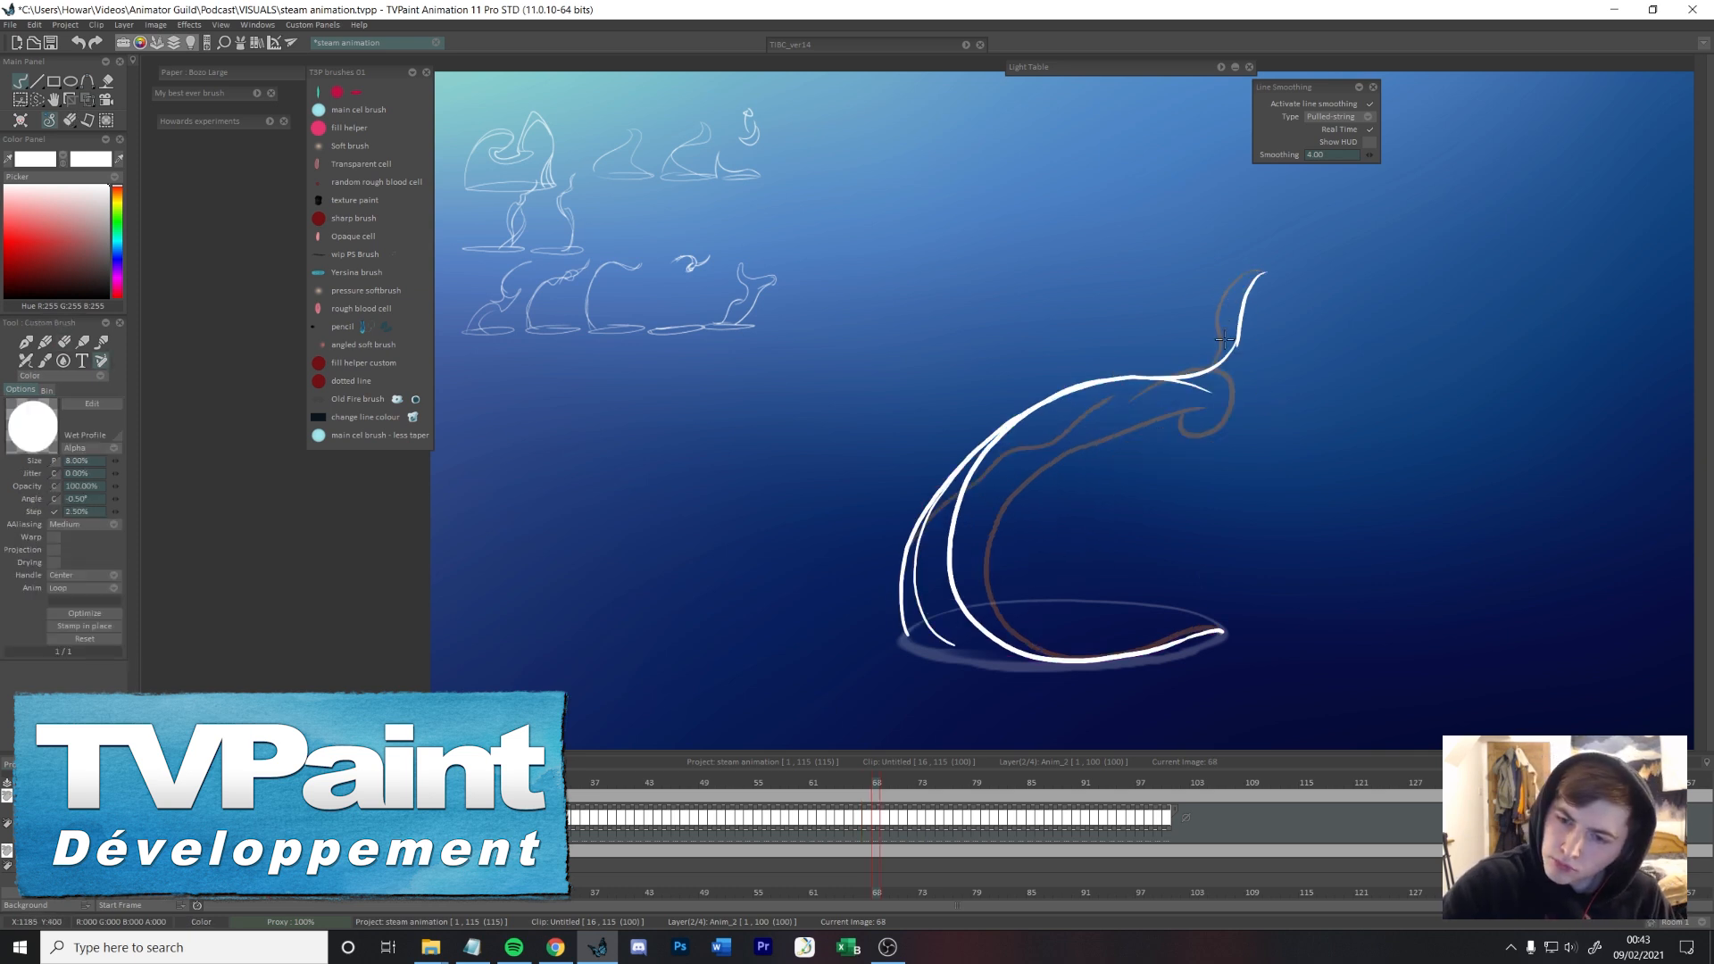
Step: Draw the small curl below the upturned tip of the arc on frame 68
key(e)
key(b)
mouse_move(1234, 330)
mouse_down()
mouse_move(1219, 346)
mouse_move(1261, 294)
mouse_up()
key(Right)
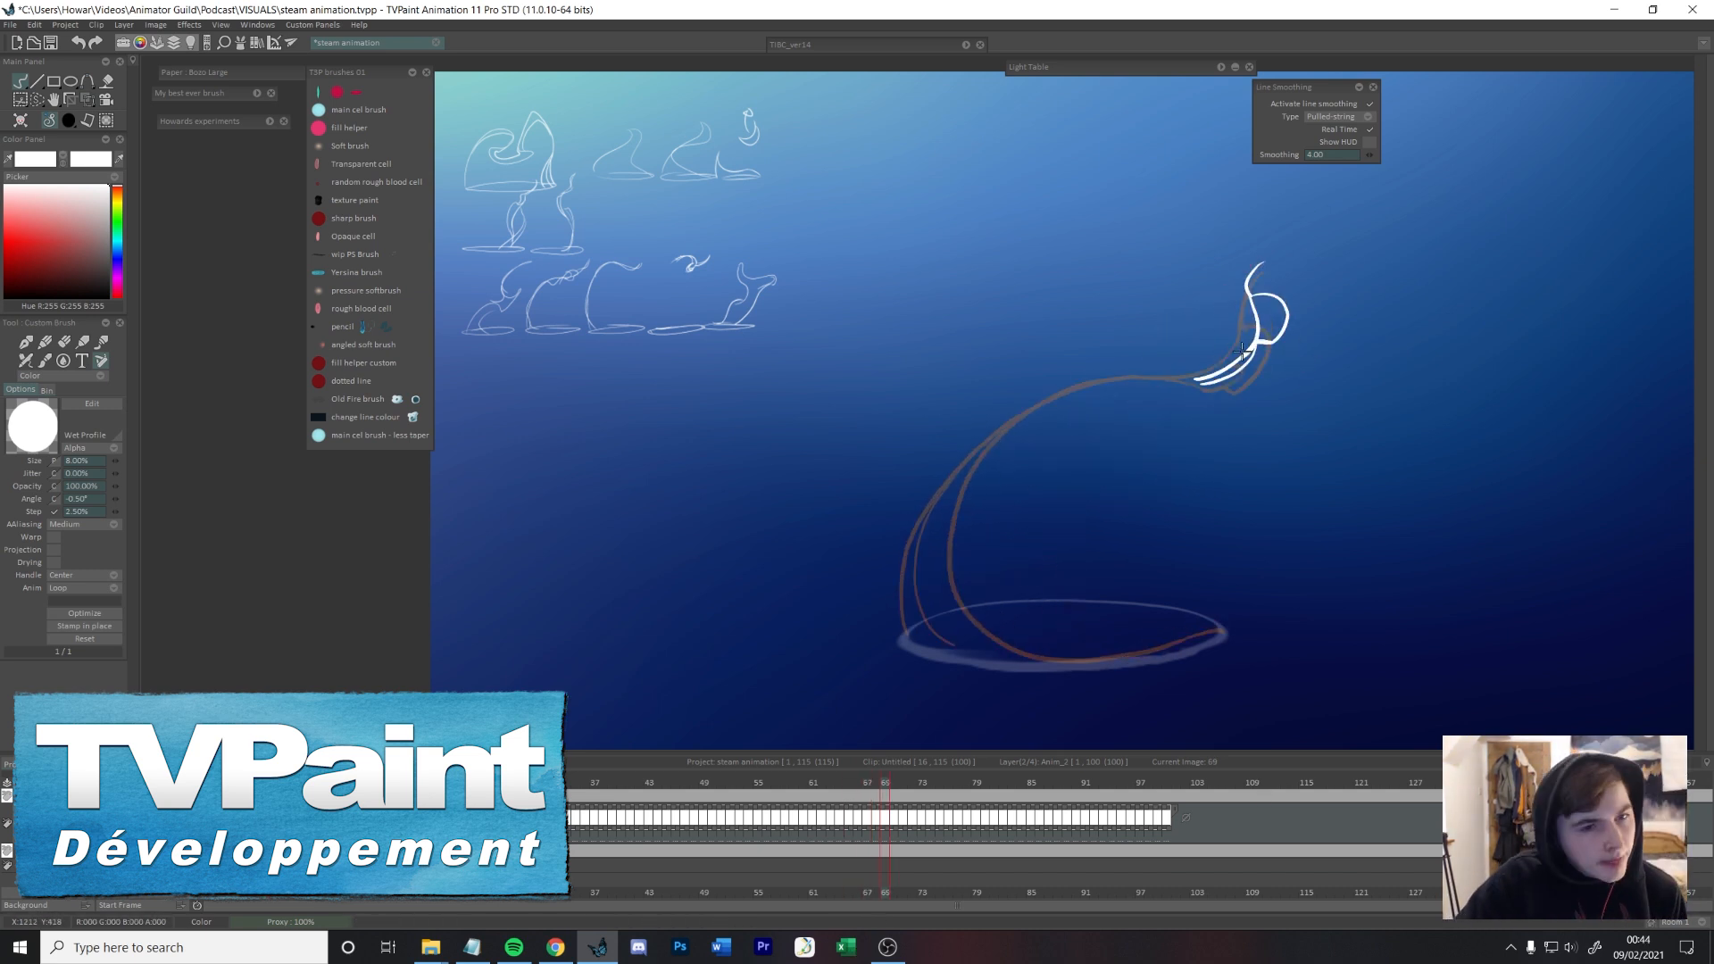
Step: Draw the forked tip and the sweeping arc down to the cup on frame 69
key(ctrl+t)
mouse_move(1200, 393)
mouse_down()
mouse_move(1185, 381)
mouse_move(1205, 357)
mouse_move(1120, 662)
mouse_up()
key(b)
mouse_move(910, 643)
mouse_down()
mouse_move(995, 413)
mouse_move(903, 622)
mouse_move(970, 432)
mouse_move(904, 562)
mouse_move(908, 642)
mouse_up()
key(ctrl+z)
key(e)
key(b)
Step: Add an inner line running down to the rim's left side on frames 67 and 69
key(Left)
key(Left)
key(Left)
key(Right)
drag(906, 542, 937, 650)
key(Left)
key(Left)
key(Right)
key(Right)
key(Right)
key(Right)
key(Right)
mouse_move(909, 541)
mouse_down()
mouse_move(964, 639)
mouse_move(986, 645)
mouse_up()
key(Right)
Step: Redraw the upper contour of the arc on frame 67 so it runs smoothly into the curl
key(Left)
Step: Flip through frames 65 to 69 to check how the arc and its curl move
key(Left)
key(Left)
key(Left)
drag(1060, 440, 1163, 385)
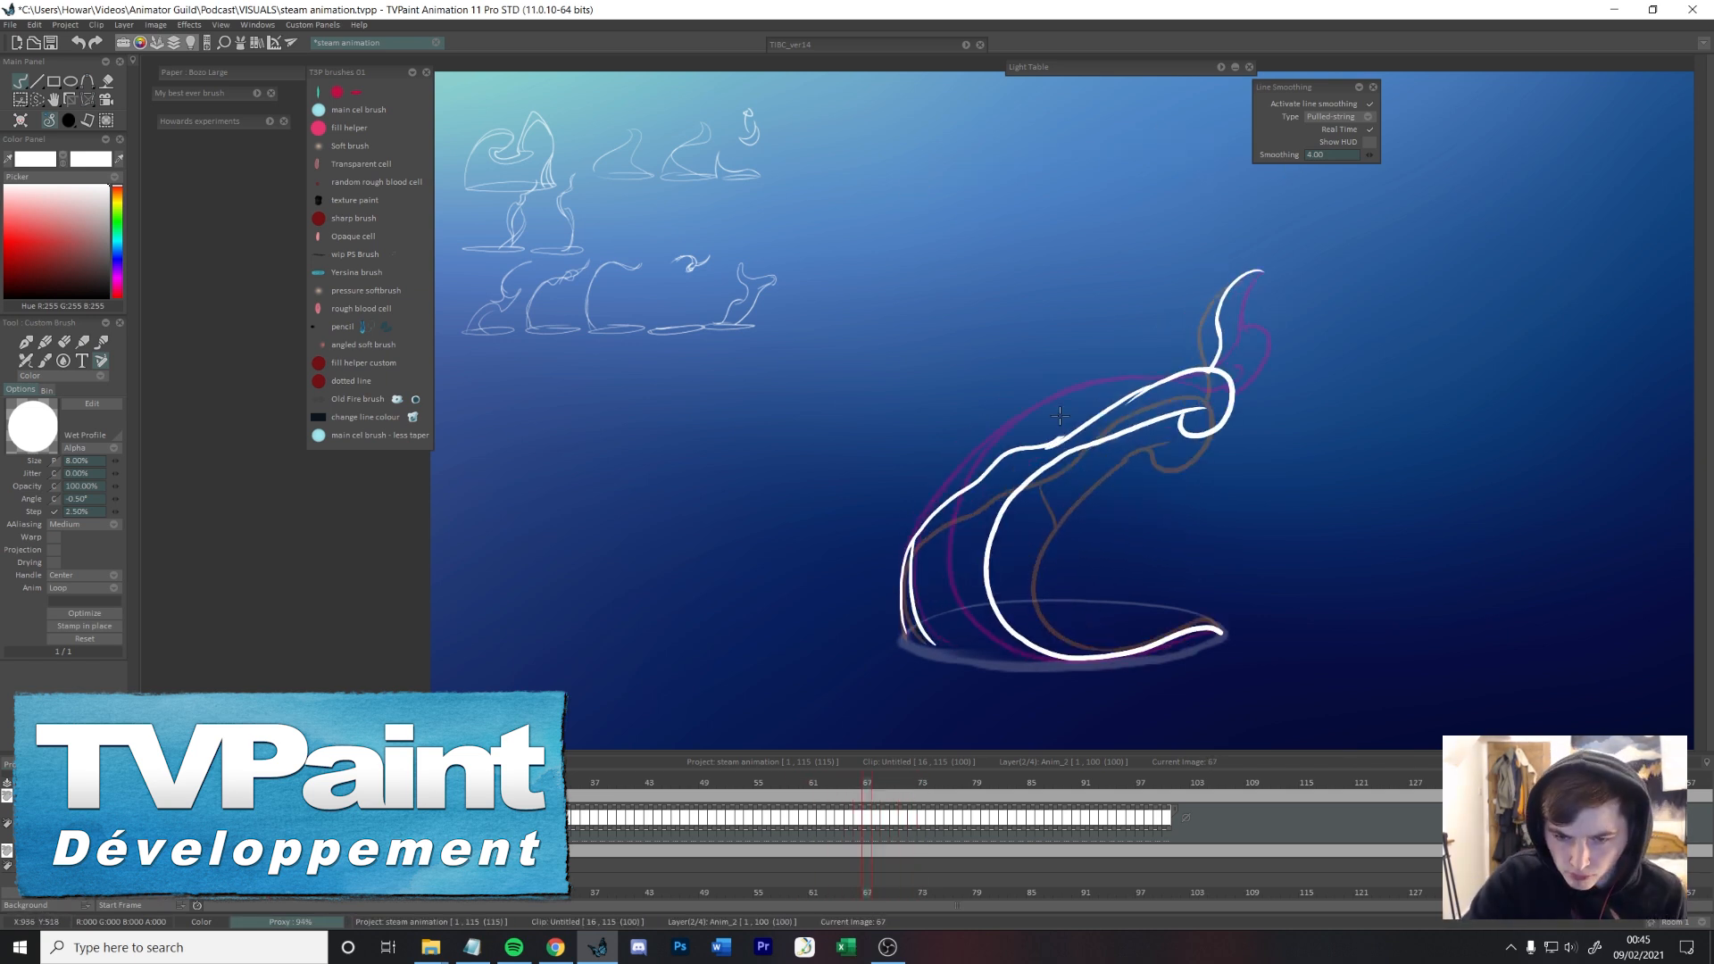
key(Left)
key(Right)
key(Right)
Step: Erase the overlapping lines at the arc's lower-left base on frame 69
key(Left)
key(Left)
key(Left)
key(Left)
key(Right)
key(Right)
key(Right)
key(Right)
key(Right)
Step: Draw a higher, S-shaped arc on frame 70 from the cup's base up to a looped tip
key(Right)
key(e)
drag(902, 571, 989, 645)
key(Right)
key(Left)
key(Left)
key(Left)
key(Left)
key(b)
key(Right)
key(Right)
key(Right)
mouse_move(954, 587)
mouse_down()
mouse_move(1090, 667)
mouse_move(1285, 281)
mouse_up()
key(ctrl+z)
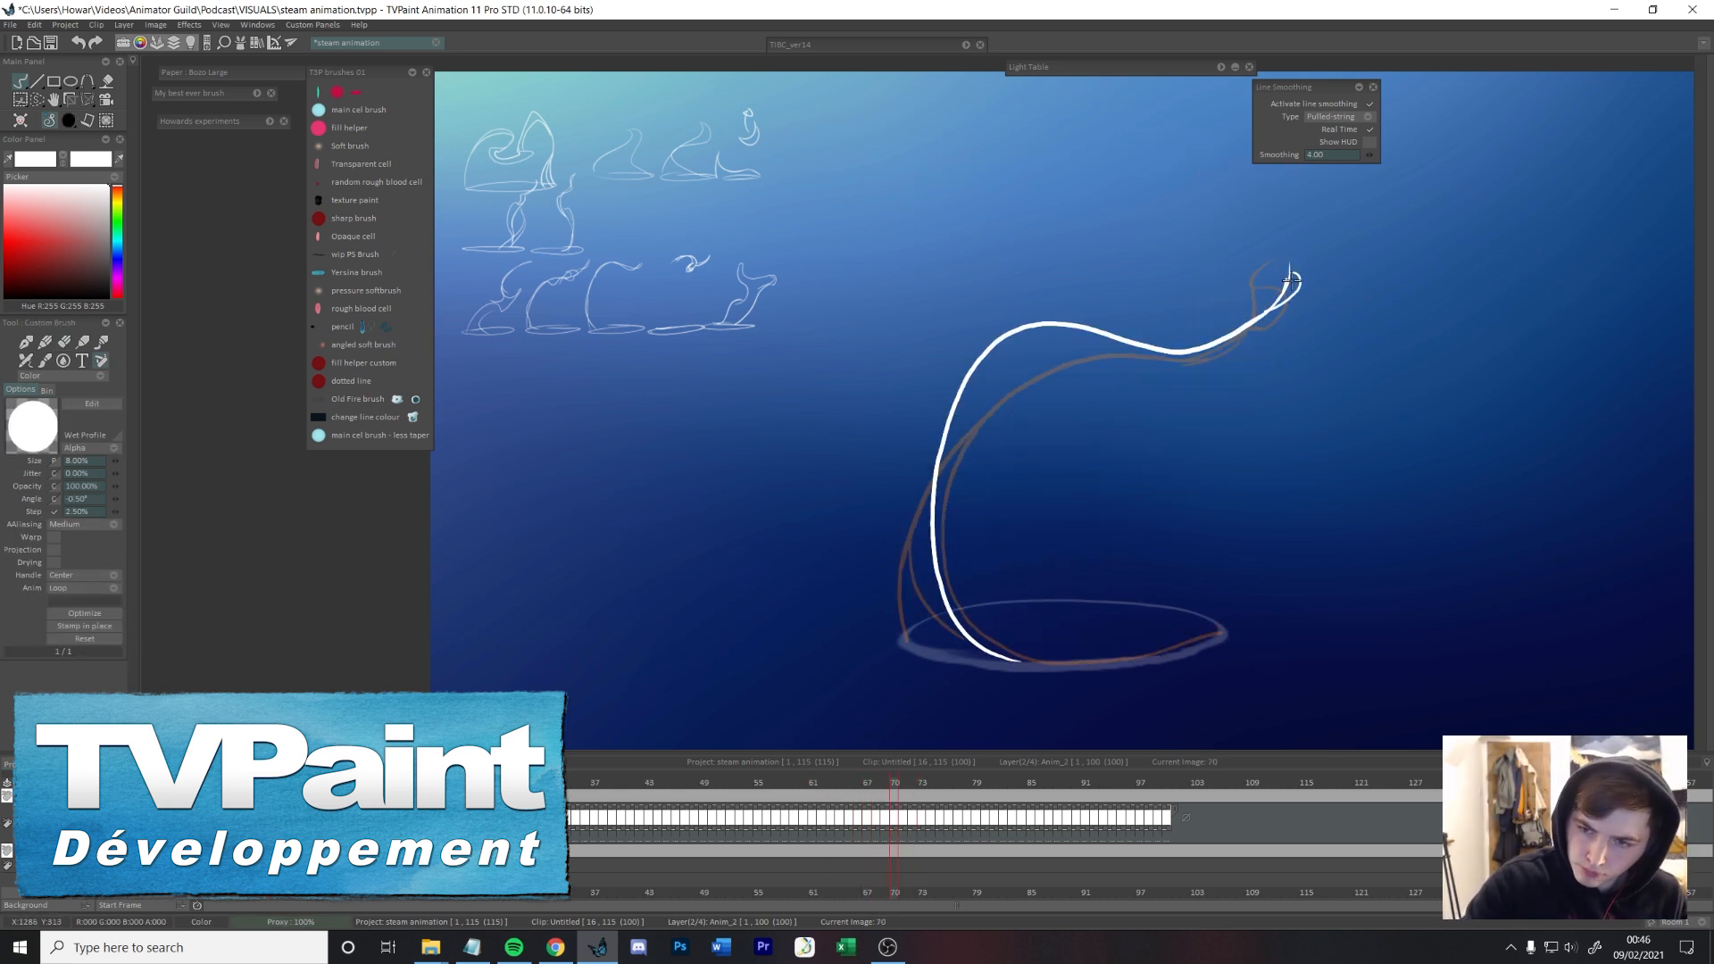
Step: Draw a wavy outer strand on frame 70, branching from the arc's left side down to the left rim
key(Left)
key(Left)
key(Right)
key(Right)
key(Right)
key(Left)
drag(949, 412, 926, 582)
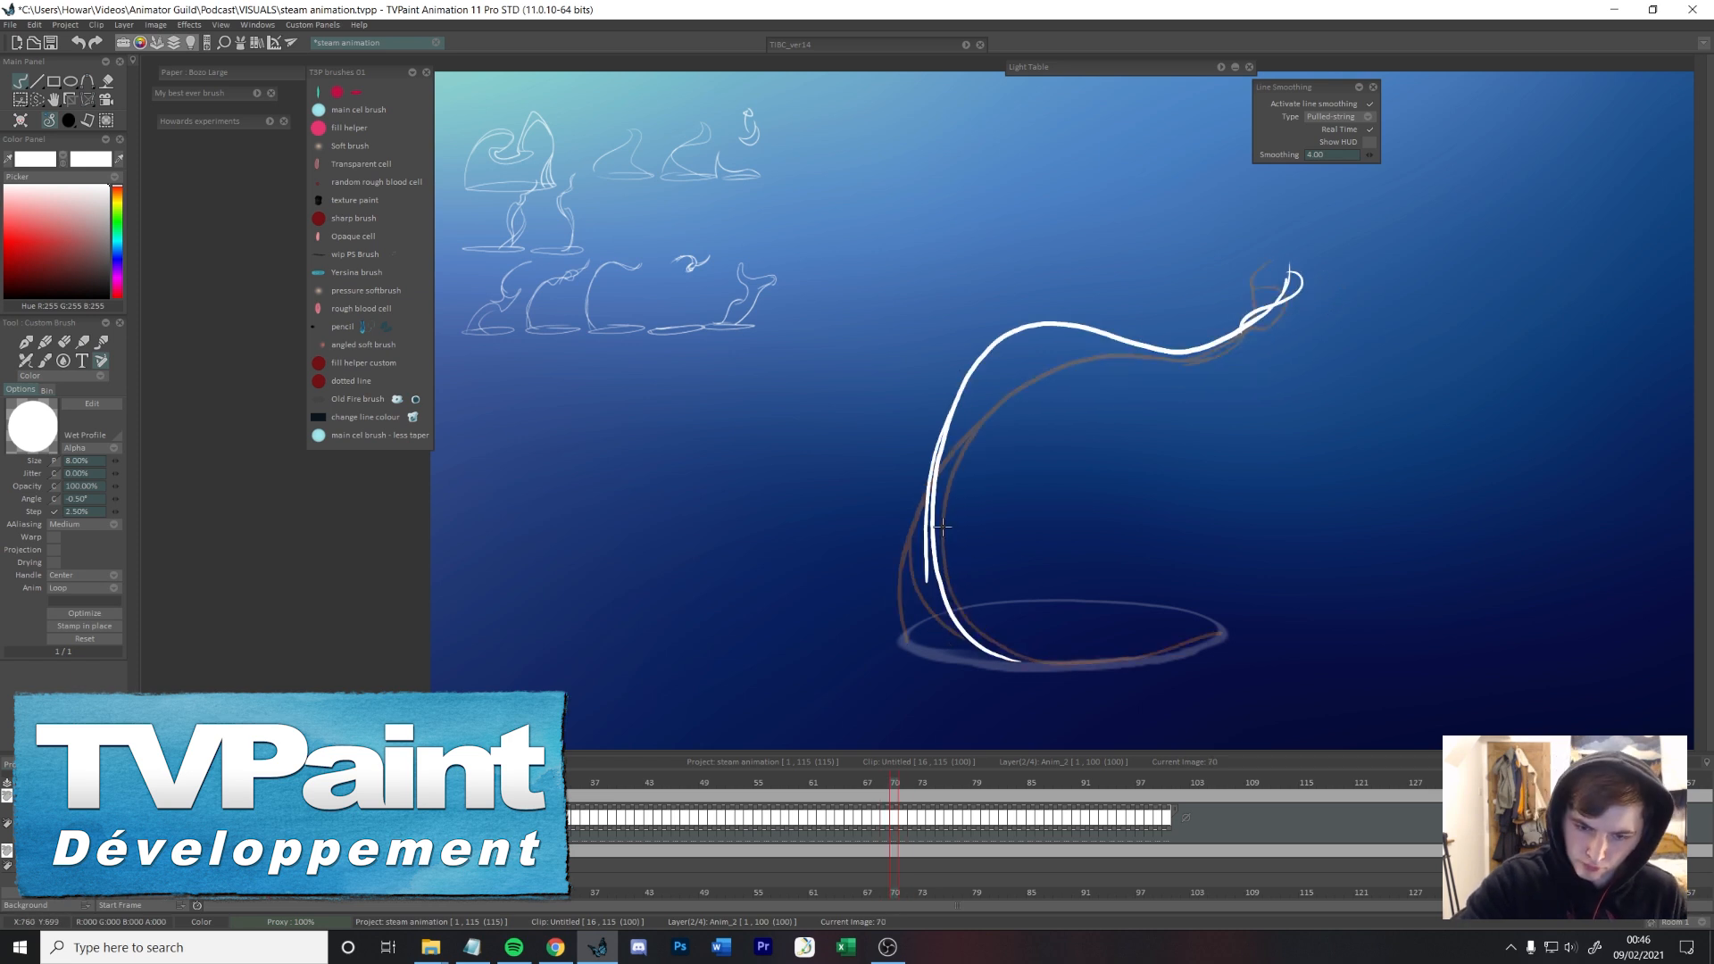
key(ctrl+z)
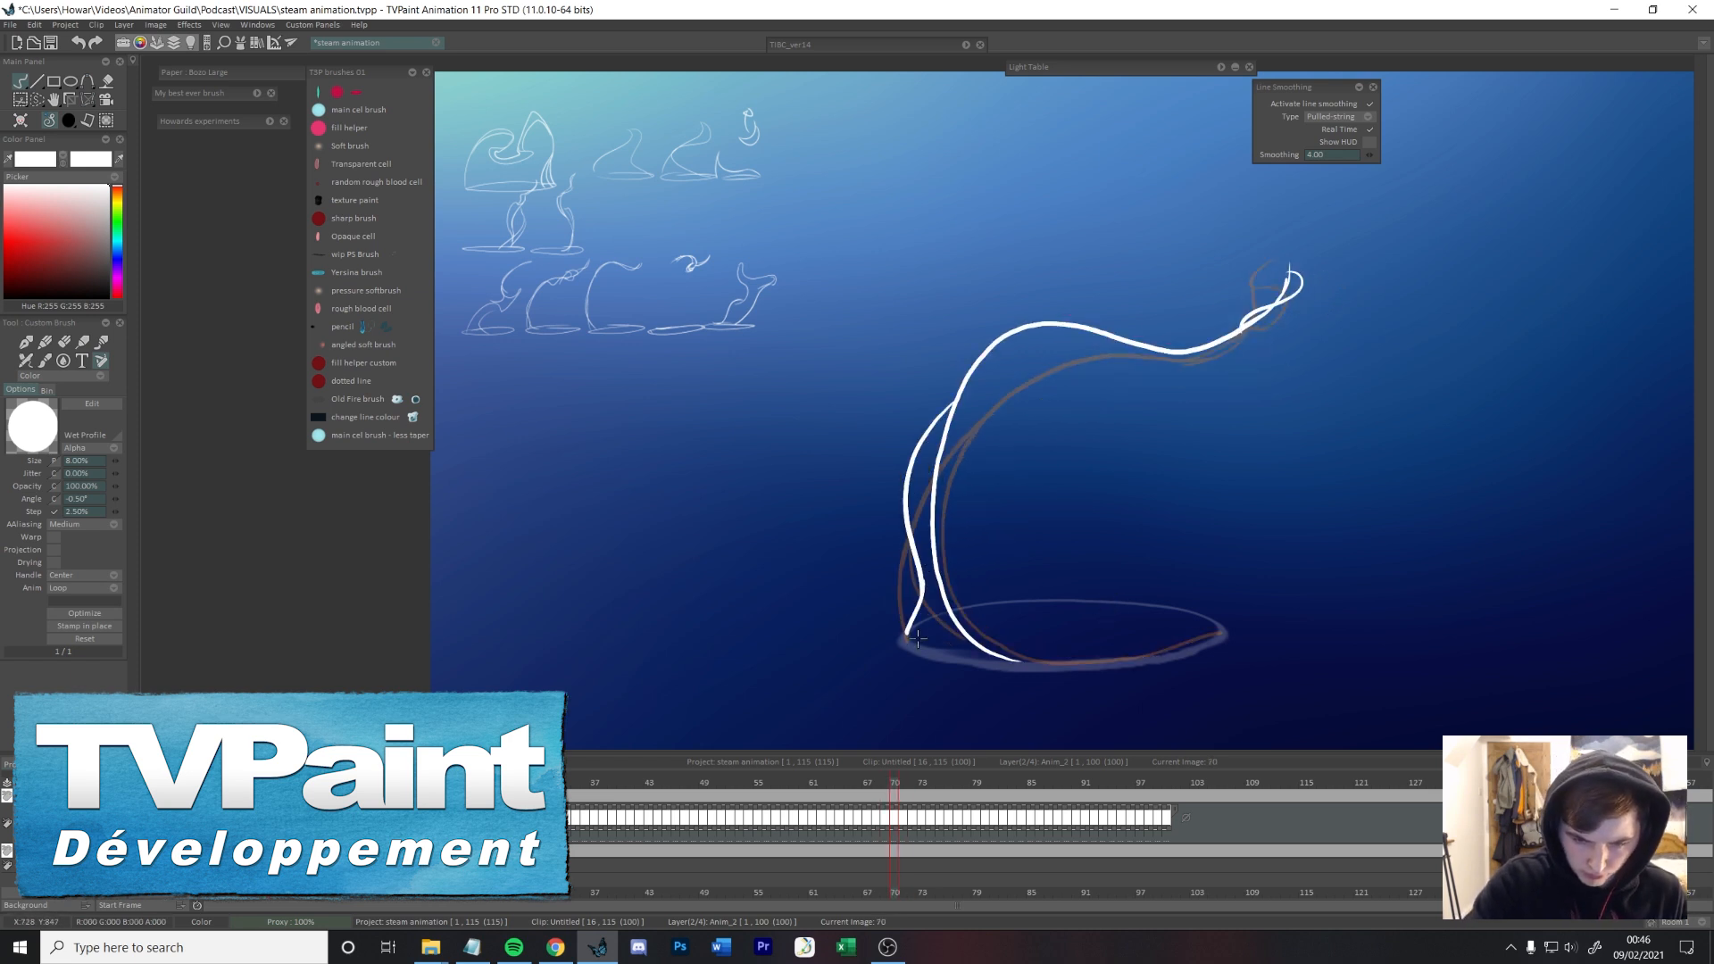
Step: Draw the taller twisting arc on frame 71 and a looping wisp above it on frames 72 and 73
key(Right)
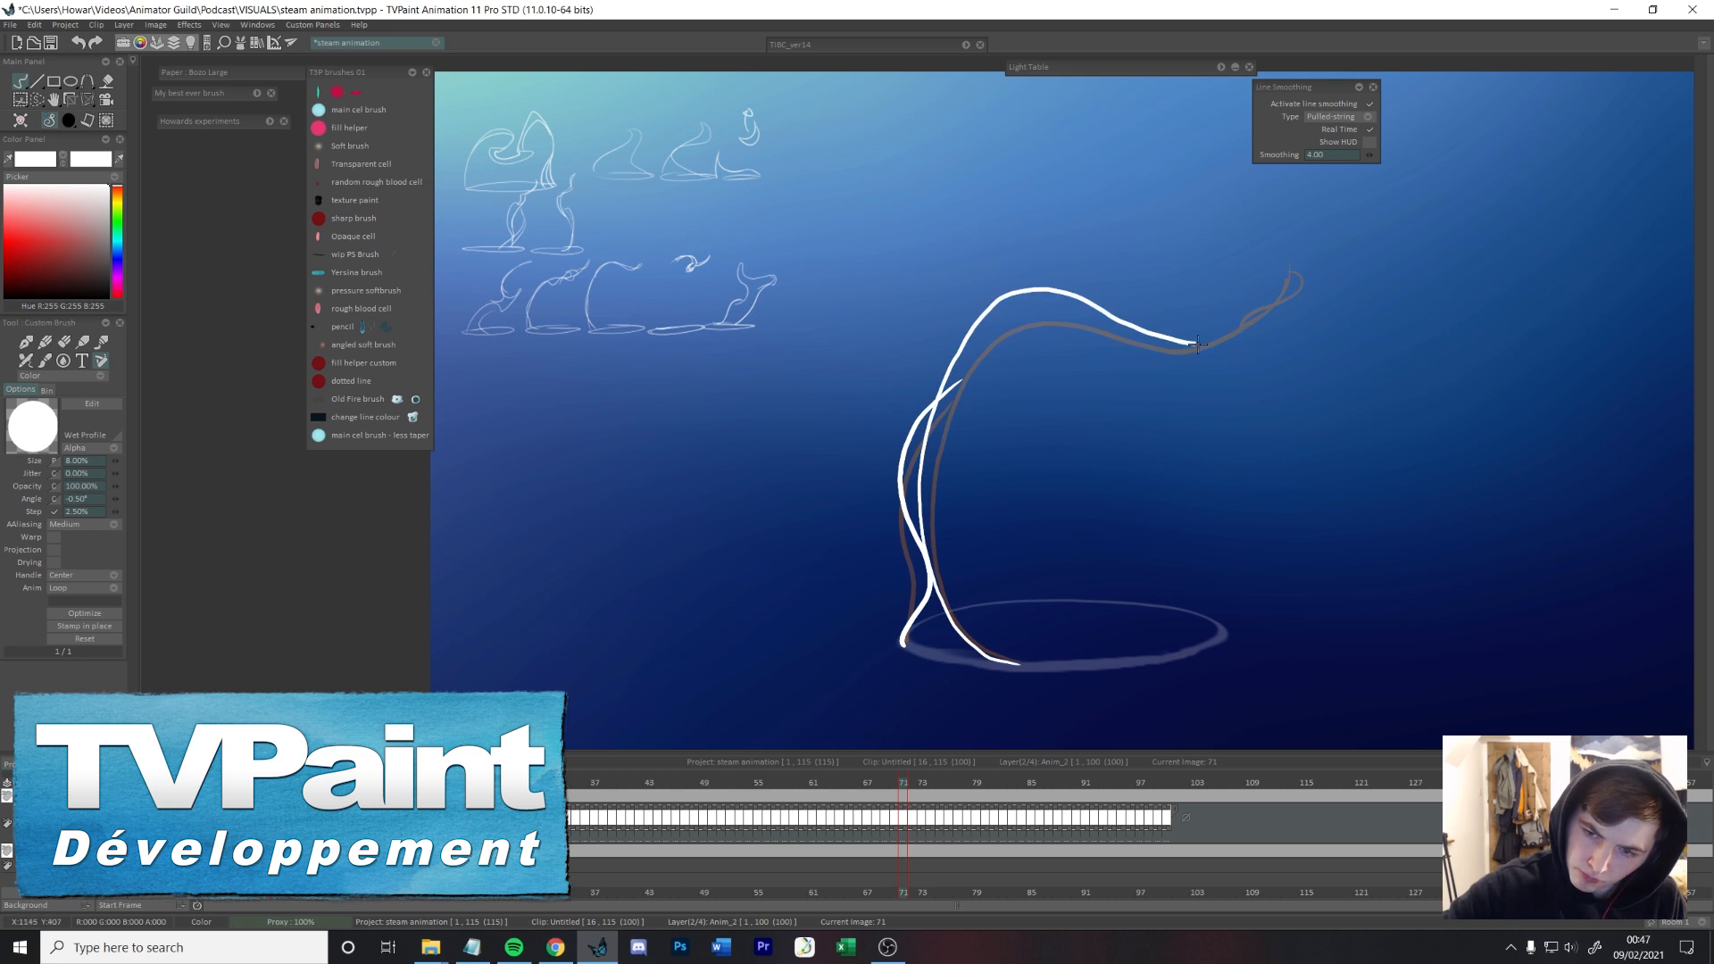
key(Right)
drag(995, 286, 1127, 293)
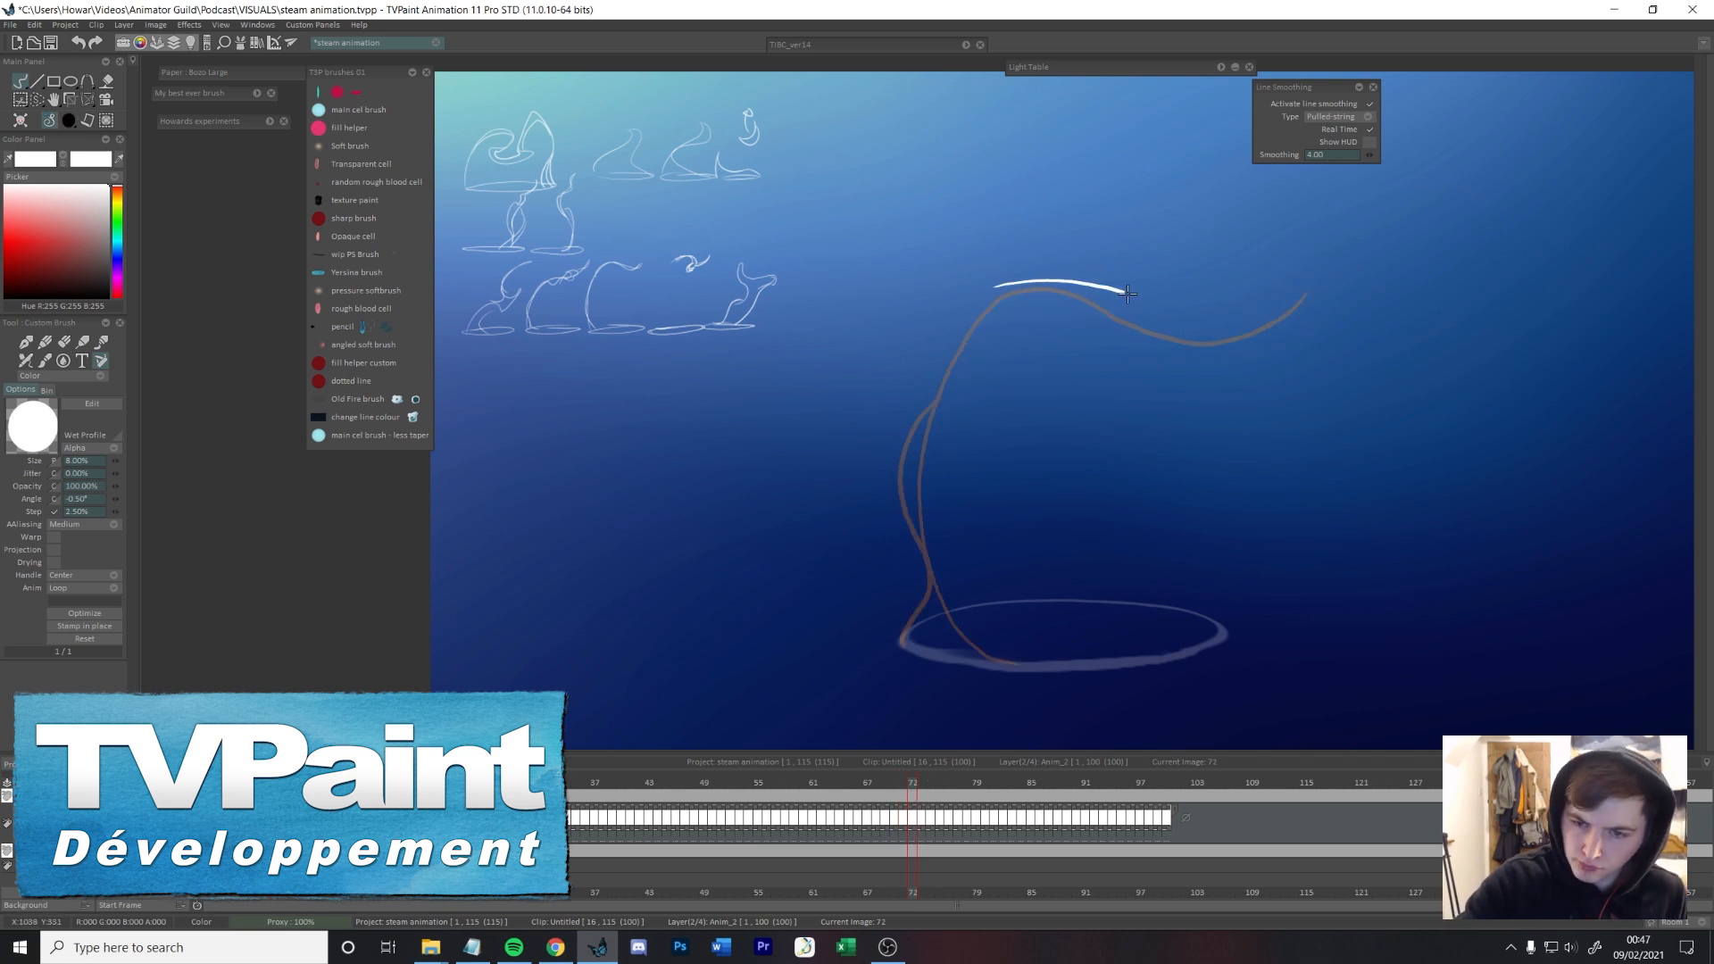
key(Right)
mouse_move(1195, 313)
mouse_down()
mouse_move(1291, 313)
mouse_move(1321, 289)
mouse_up()
key(Right)
key(Left)
key(Left)
key(Left)
key(Left)
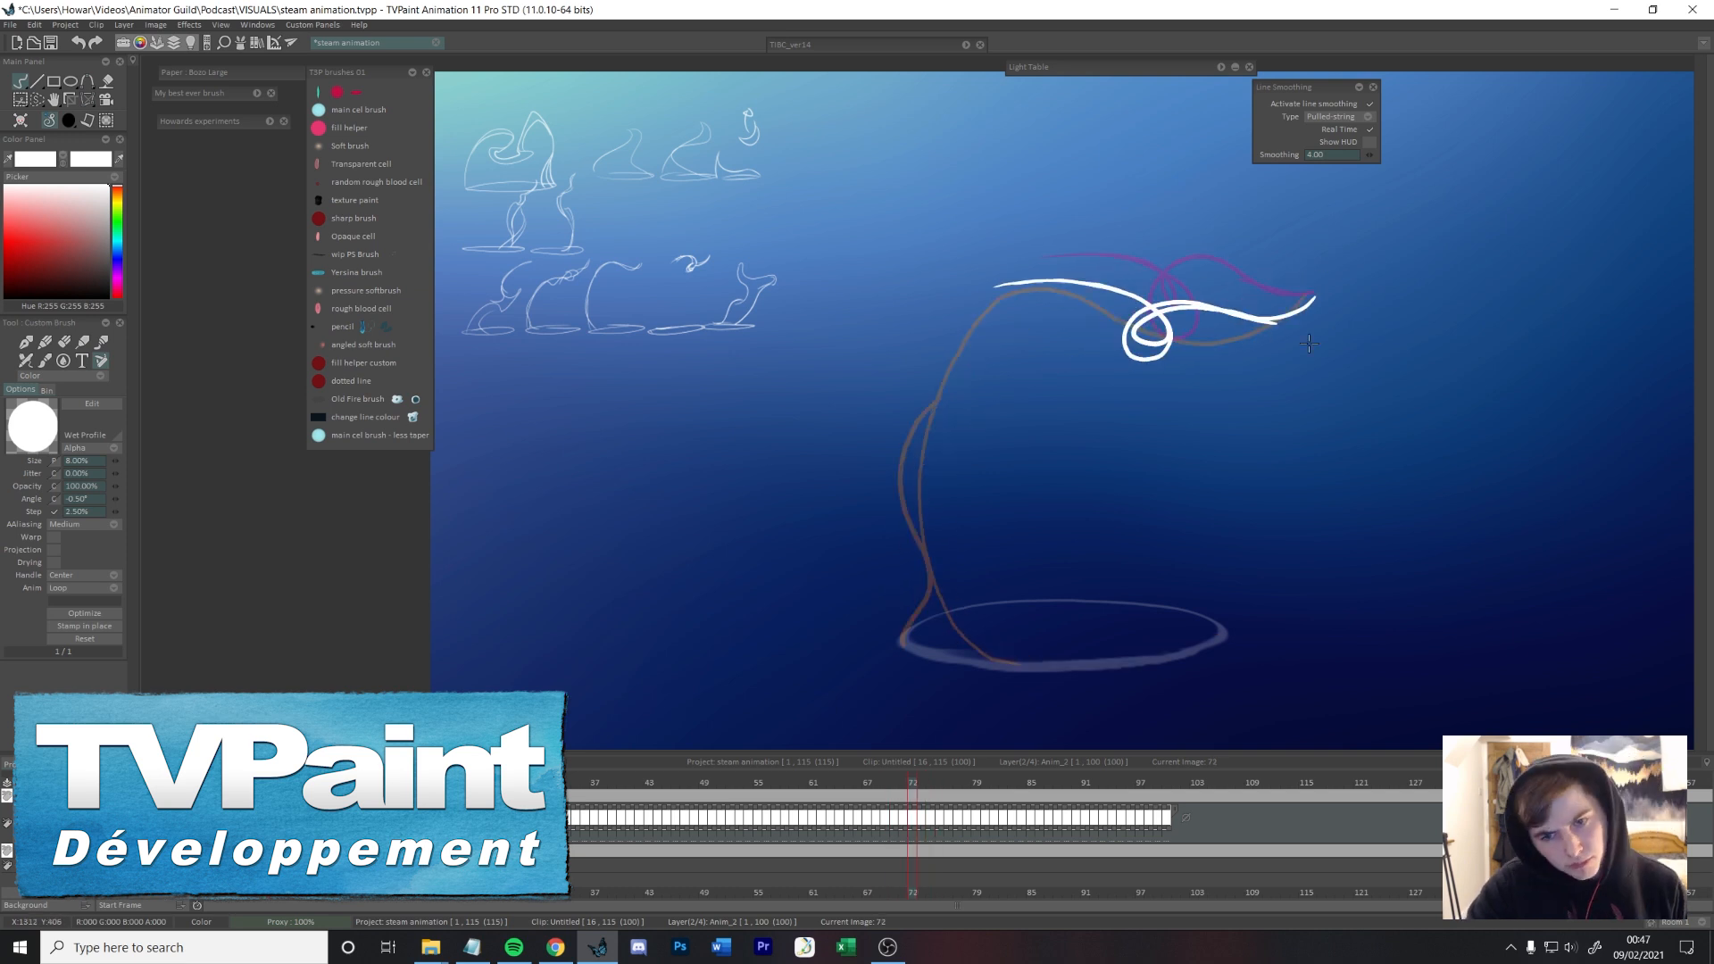
Step: Flip and scrub through the arc and wisp frames to review the motion back to frame 65
key(Right)
key(Right)
key(Left)
mouse_move(902, 782)
mouse_down()
mouse_move(857, 752)
mouse_move(854, 716)
mouse_move(895, 693)
mouse_move(803, 720)
mouse_move(861, 705)
mouse_up()
key(e)
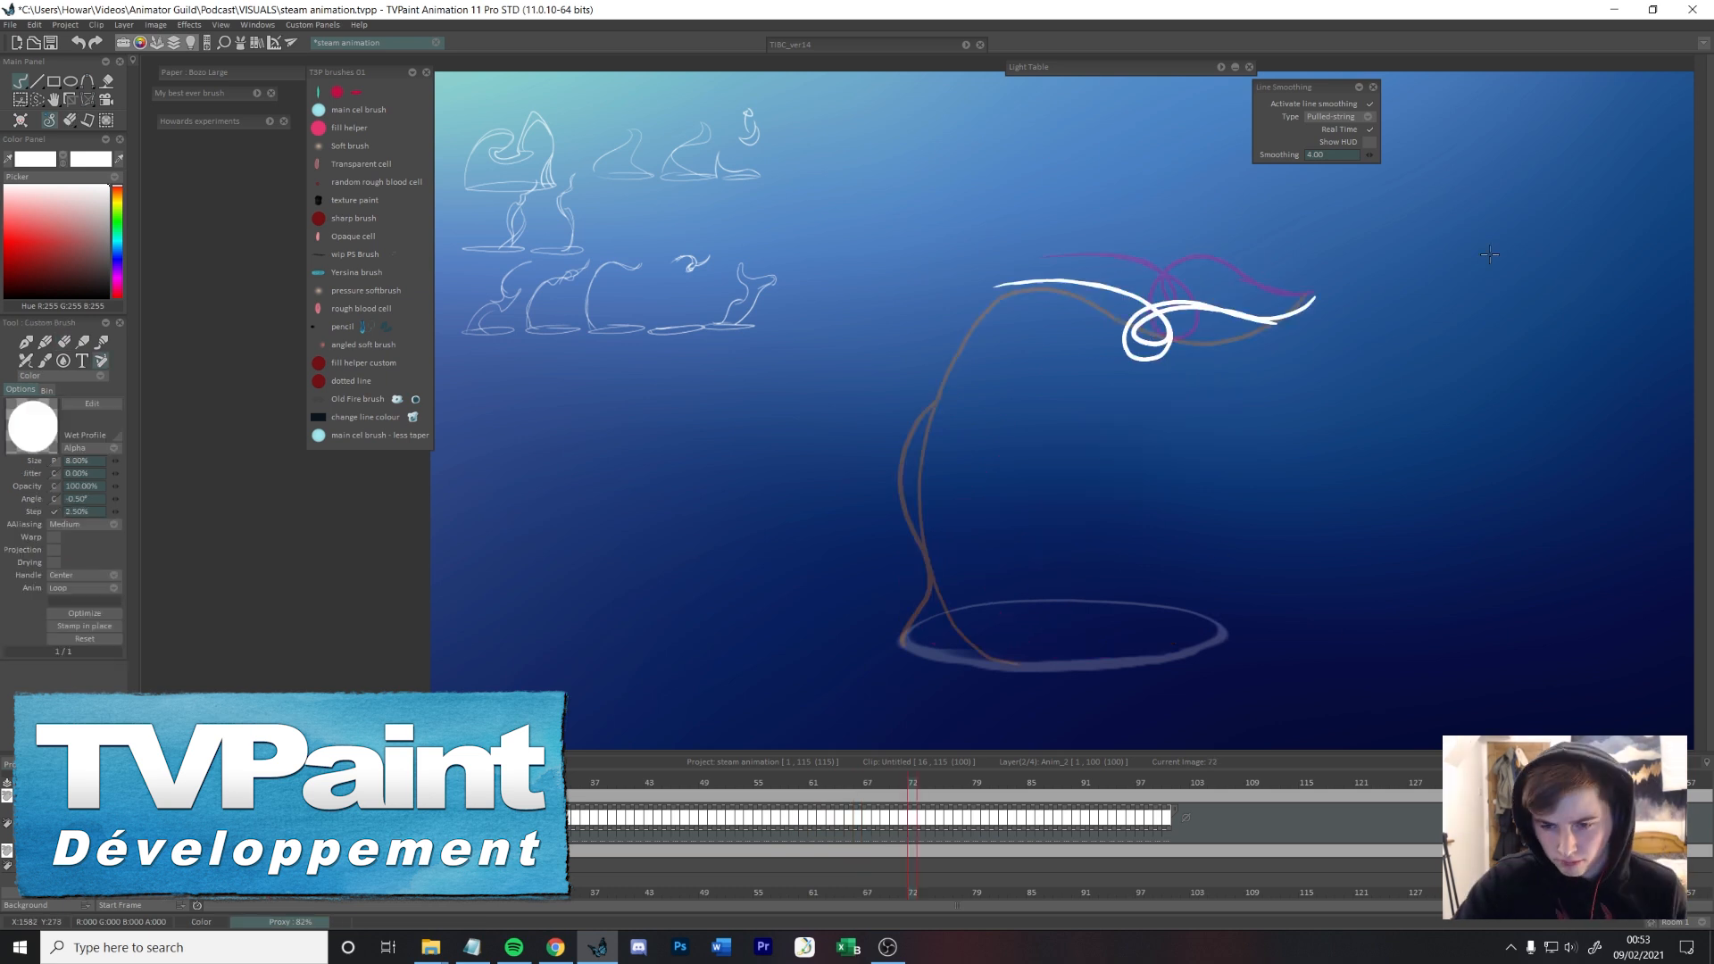
key(Left)
key(Right)
key(Right)
key(Left)
key(Left)
key(e)
key(e)
key(Right)
key(Right)
key(Right)
key(Left)
key(Left)
key(Left)
key(Right)
Step: Redraw the right edge of the steam's upper fork on frame 64 and add a scooped tip on frame 65
key(Right)
key(Right)
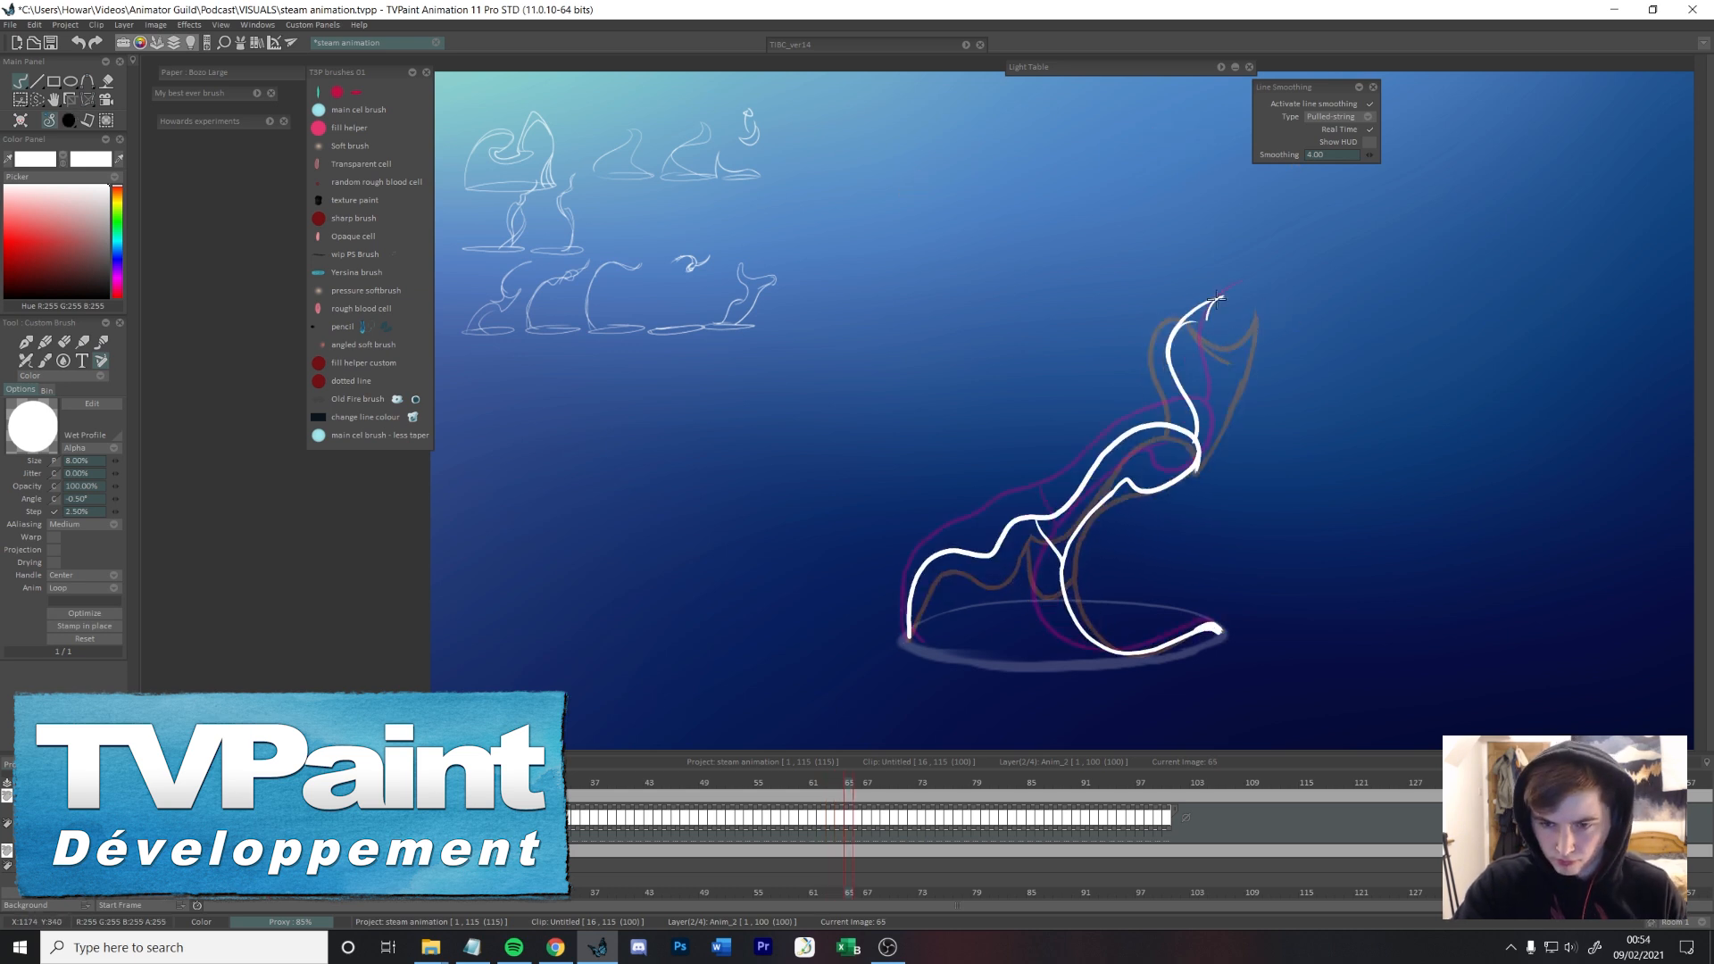
key(Right)
key(Left)
key(Left)
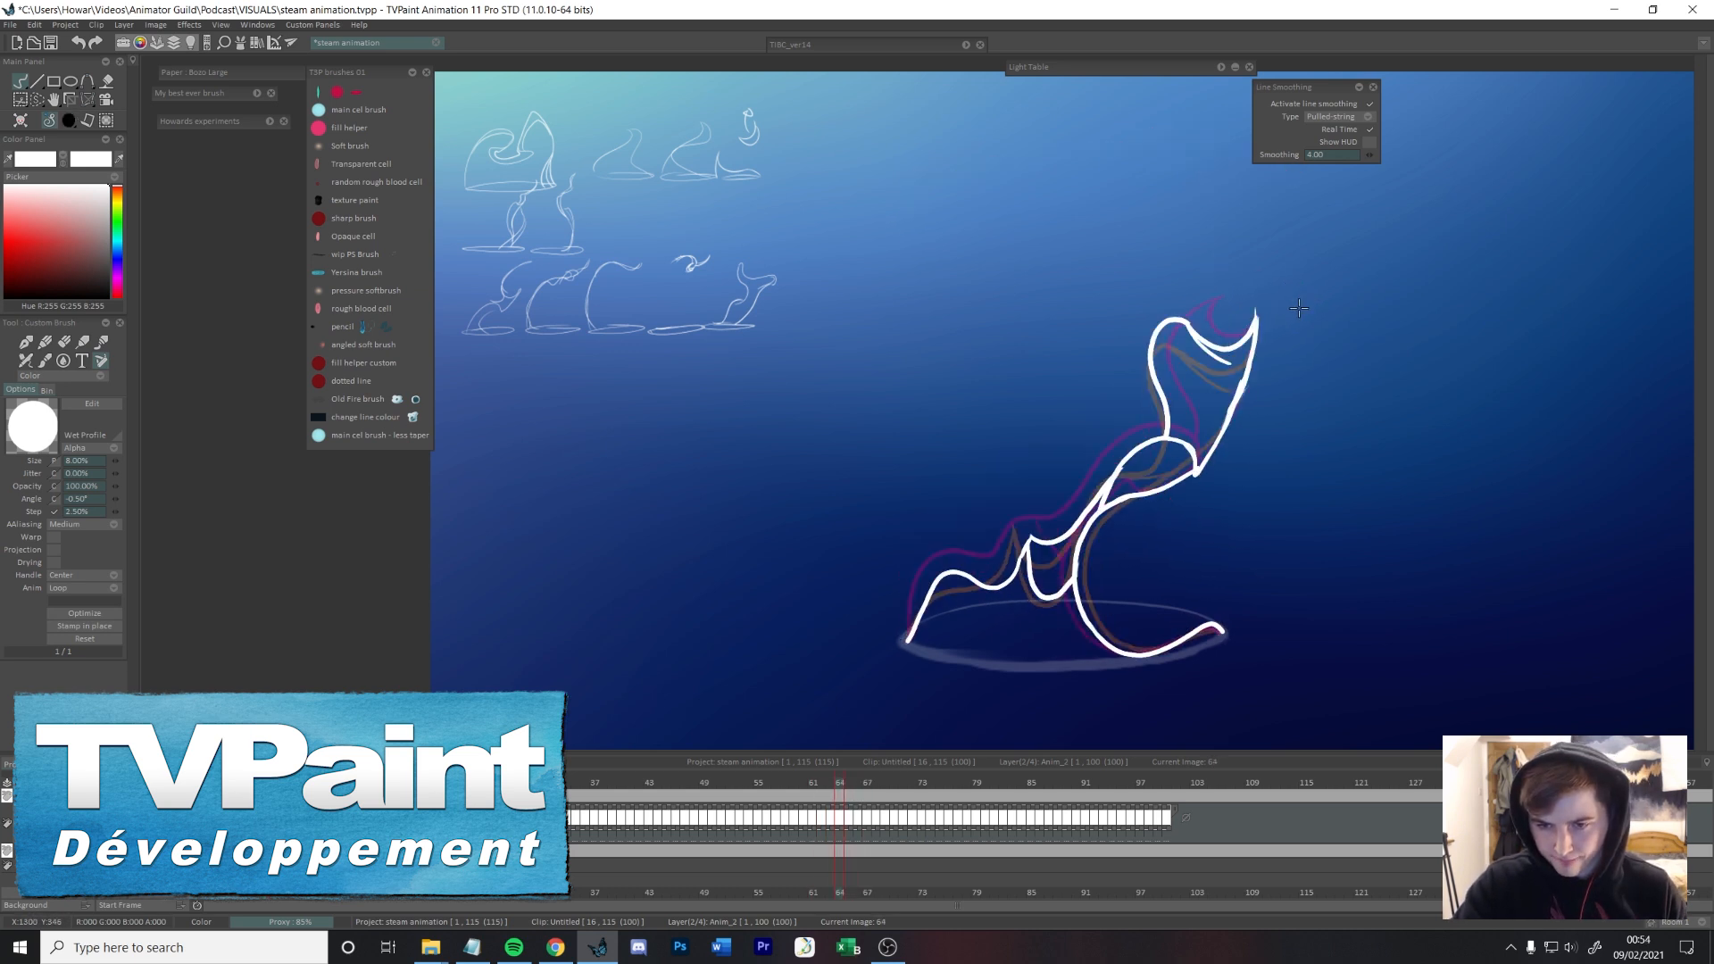
drag(1253, 330, 1193, 471)
key(Right)
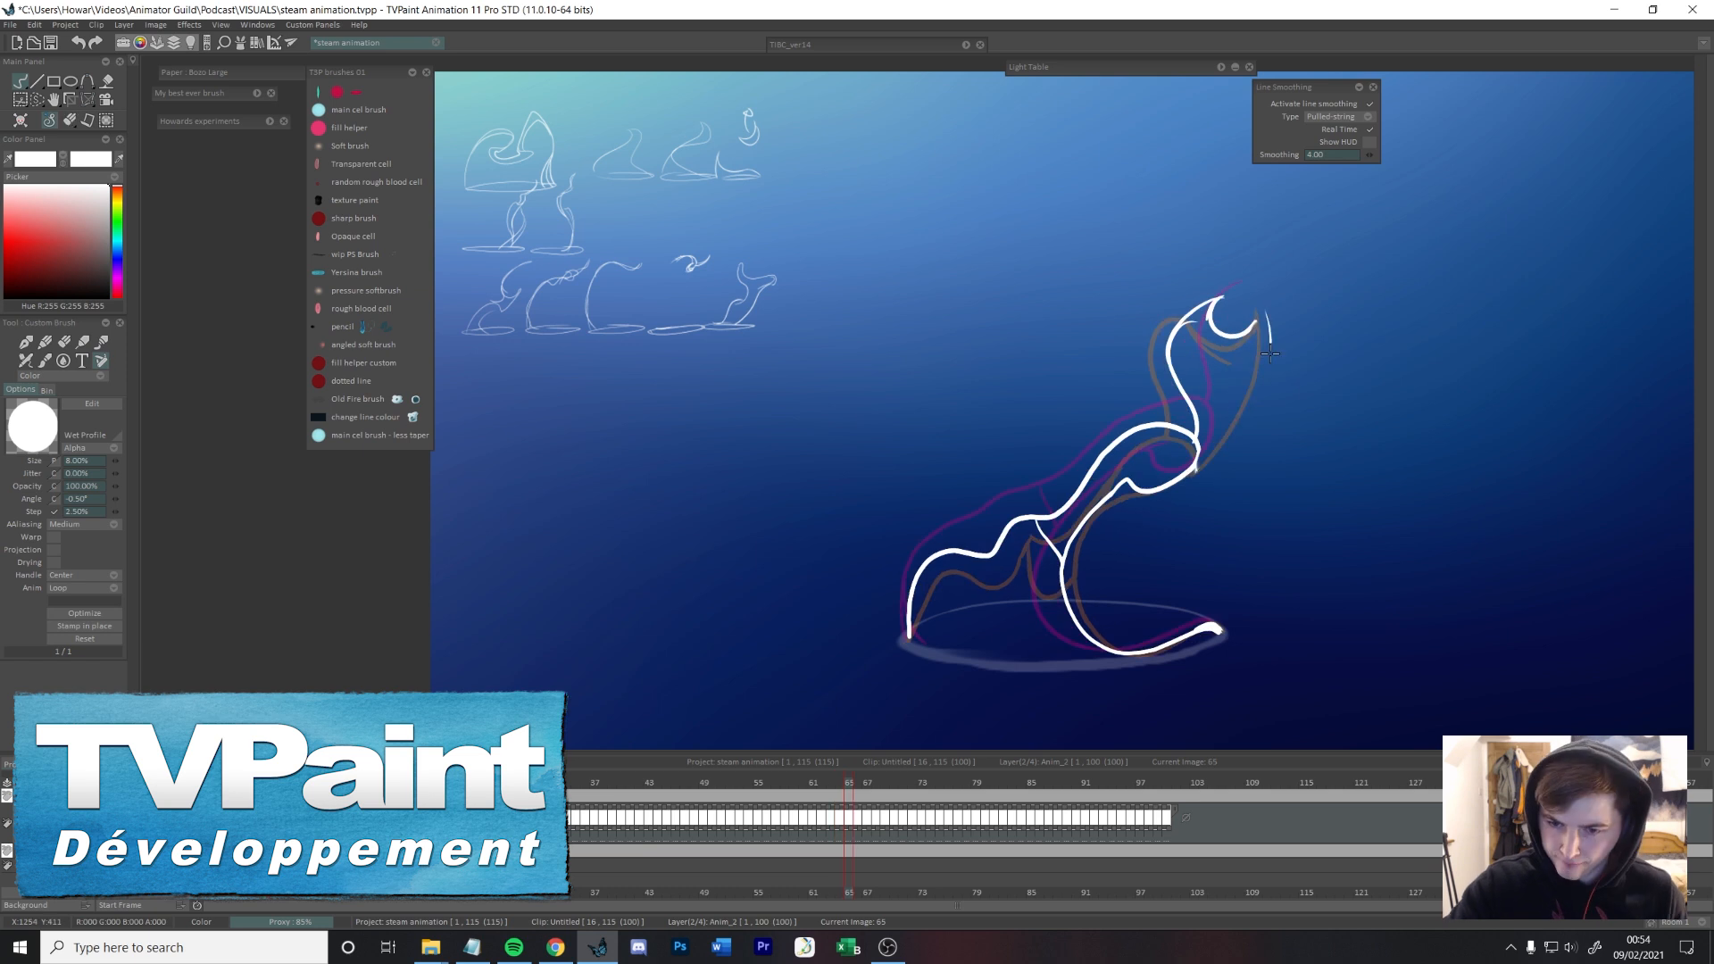
Step: Draw the right edge of the upper fork on frame 66, from the tip down to the curl
key(Right)
Step: Add small hooked details to the upper tip of the steam on frames 67, 68 and 70
key(Right)
key(Right)
key(Left)
key(Left)
mouse_move(1246, 279)
mouse_down()
mouse_move(1270, 312)
mouse_move(1199, 462)
mouse_up()
key(Left)
key(Right)
key(Right)
drag(1279, 305, 1275, 279)
key(Right)
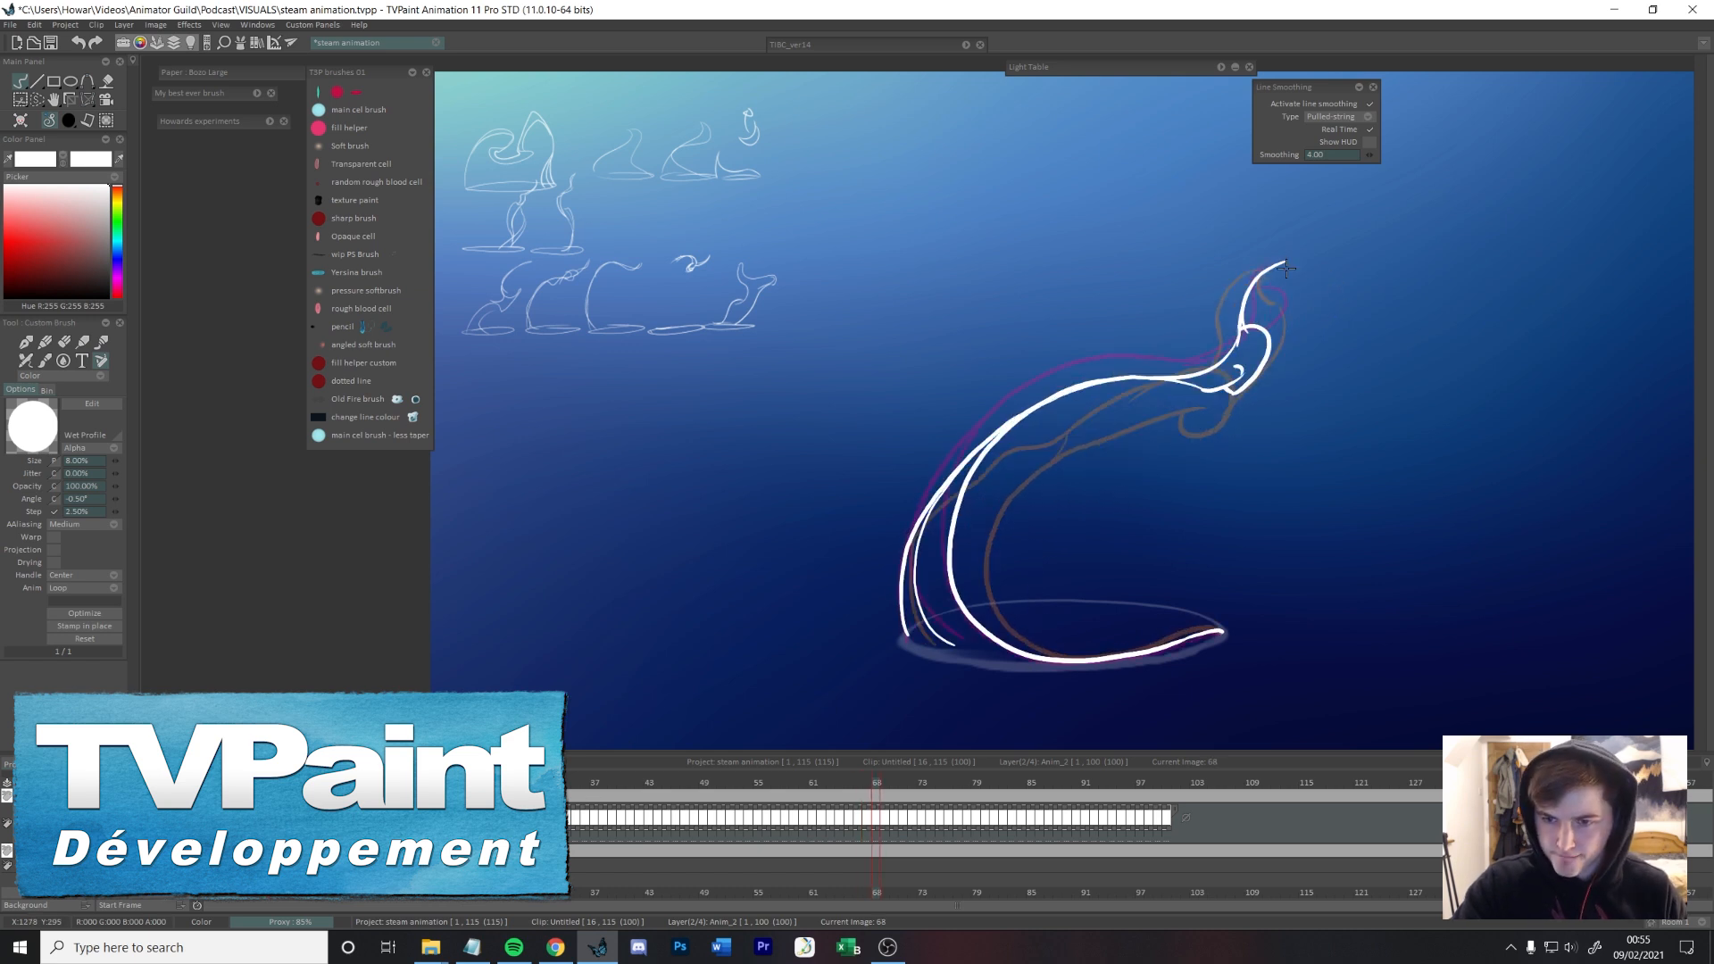
key(Right)
key(Right)
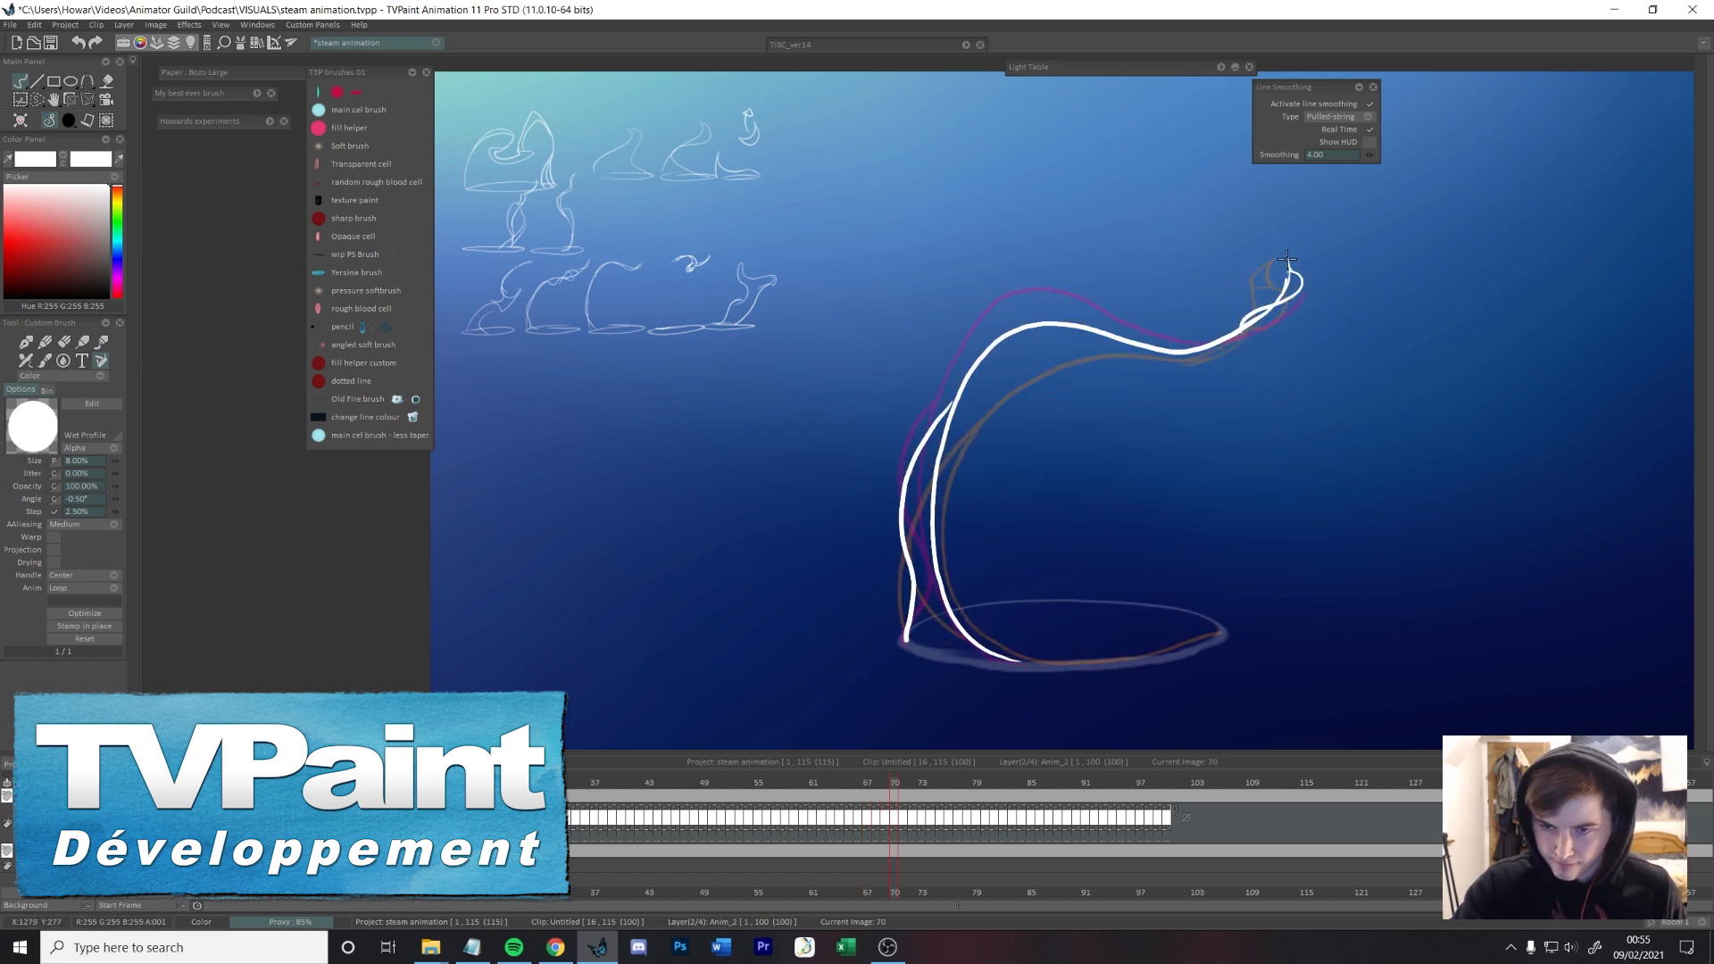
key(Right)
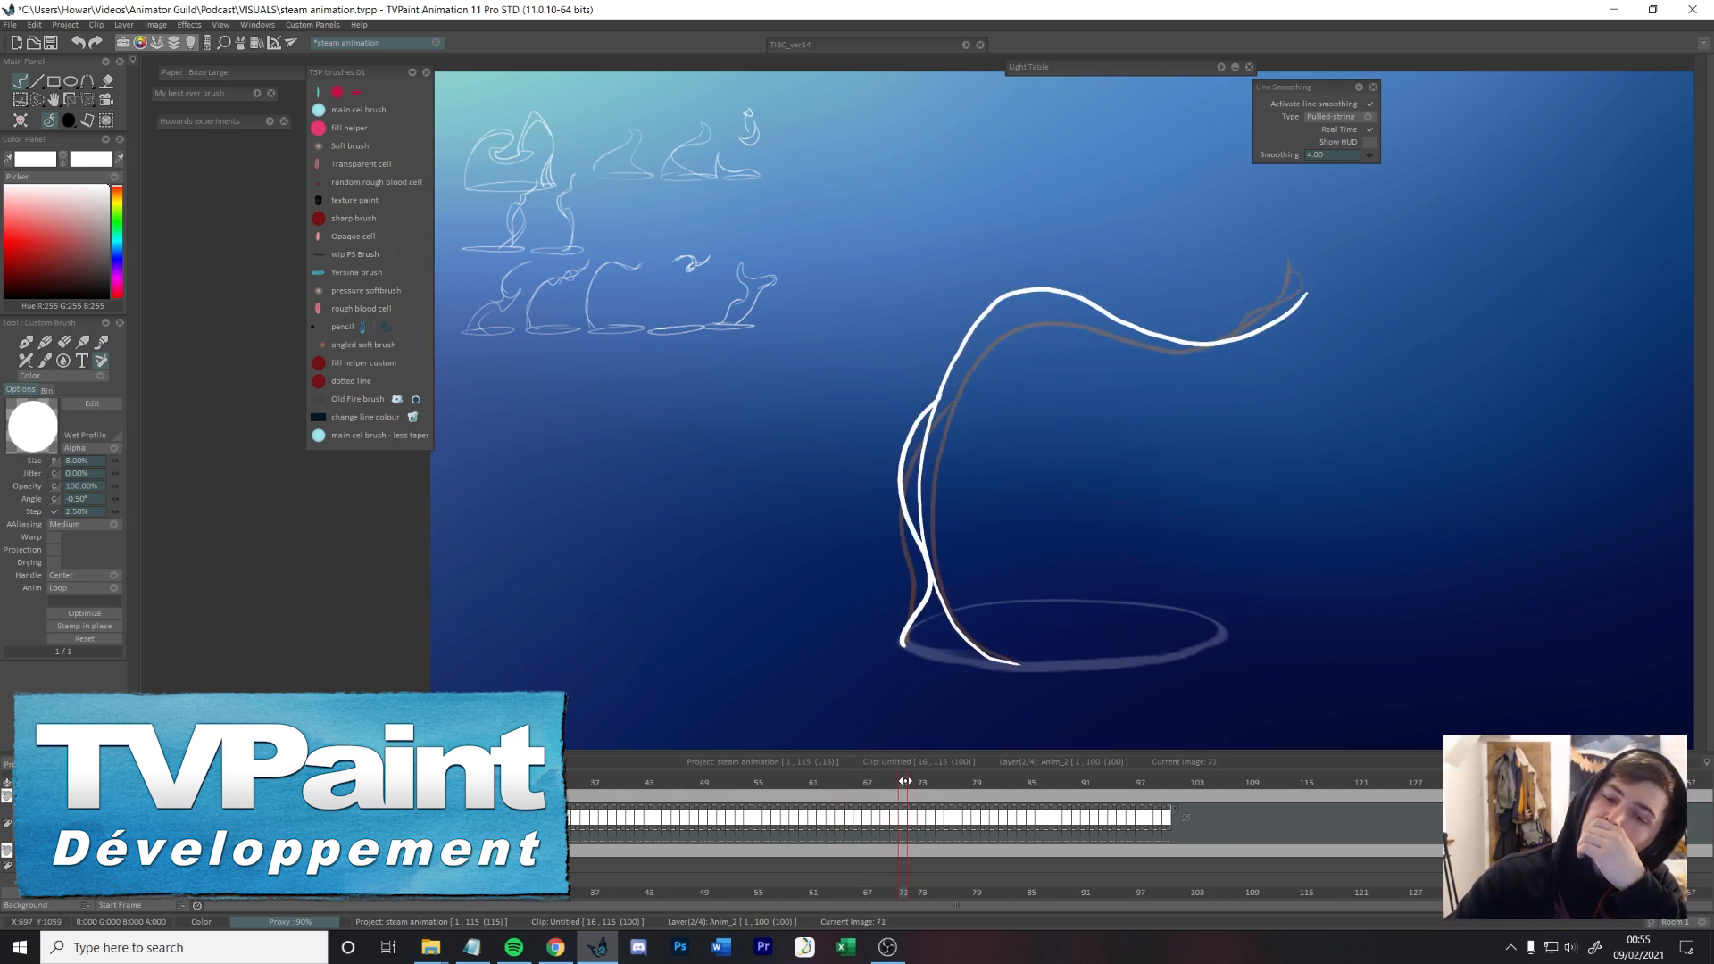
key(Left)
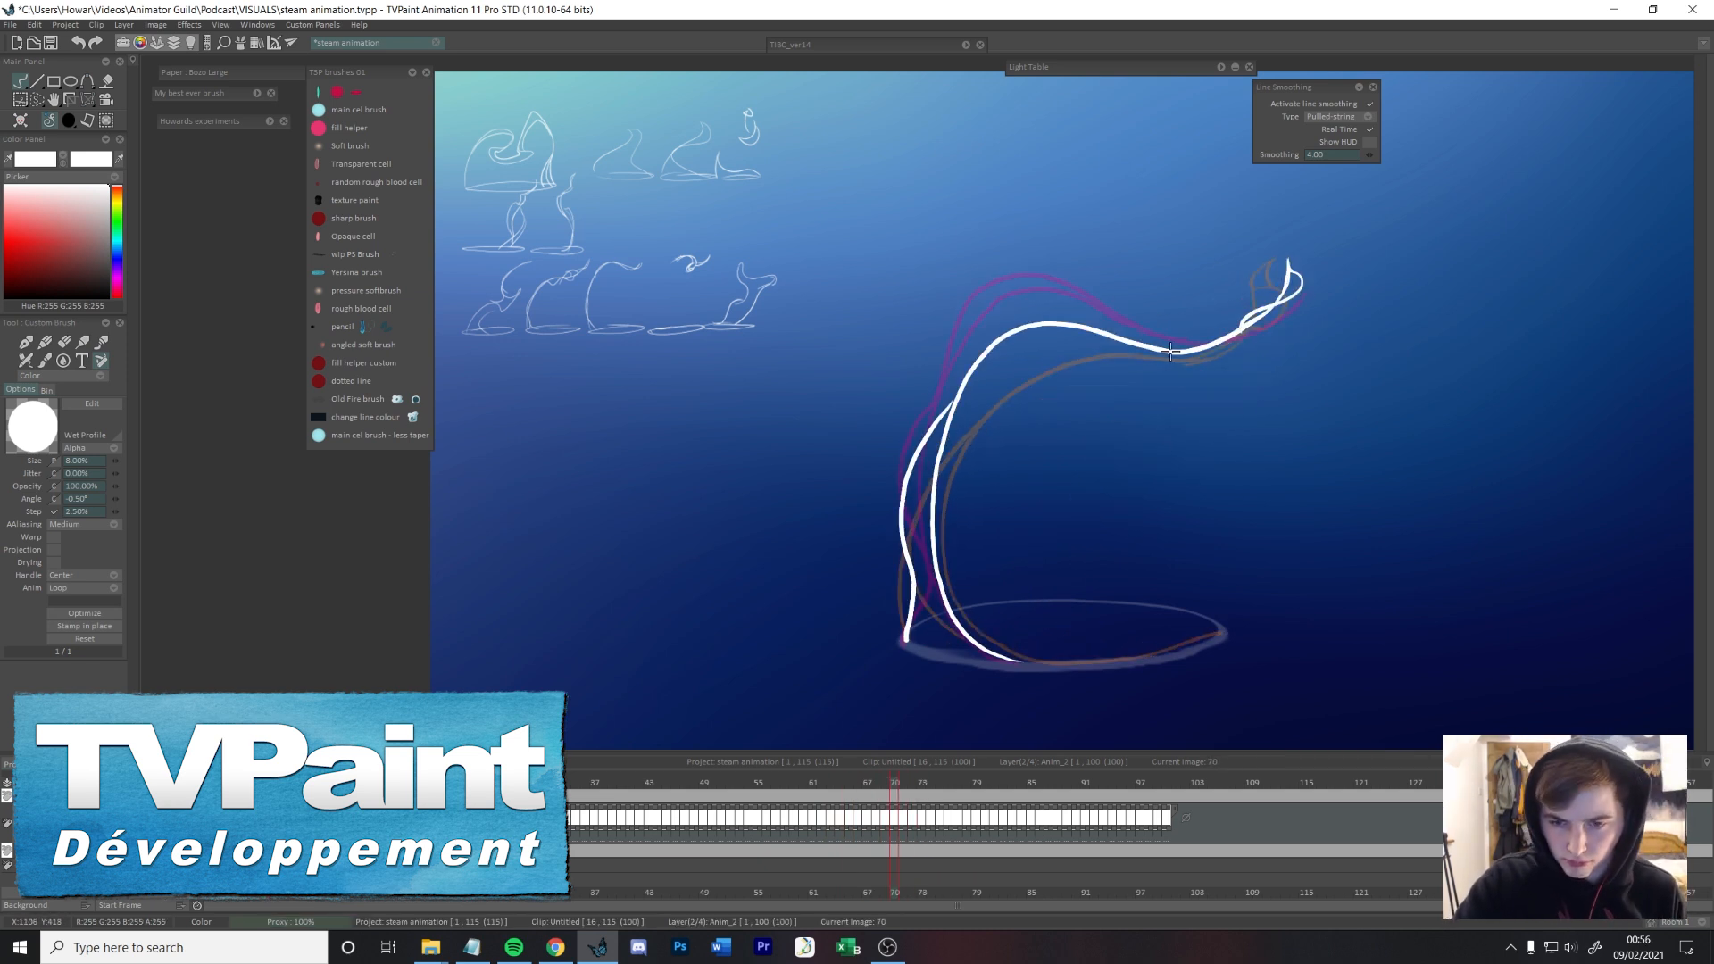
Step: Draw the two crossing lower strands of the steam on frame 72, checking them against frames 70 and 71
key(Right)
key(Right)
key(Left)
key(Left)
key(Right)
key(Right)
key(Left)
key(Right)
key(Left)
key(Right)
drag(955, 345, 905, 640)
drag(1037, 667, 926, 578)
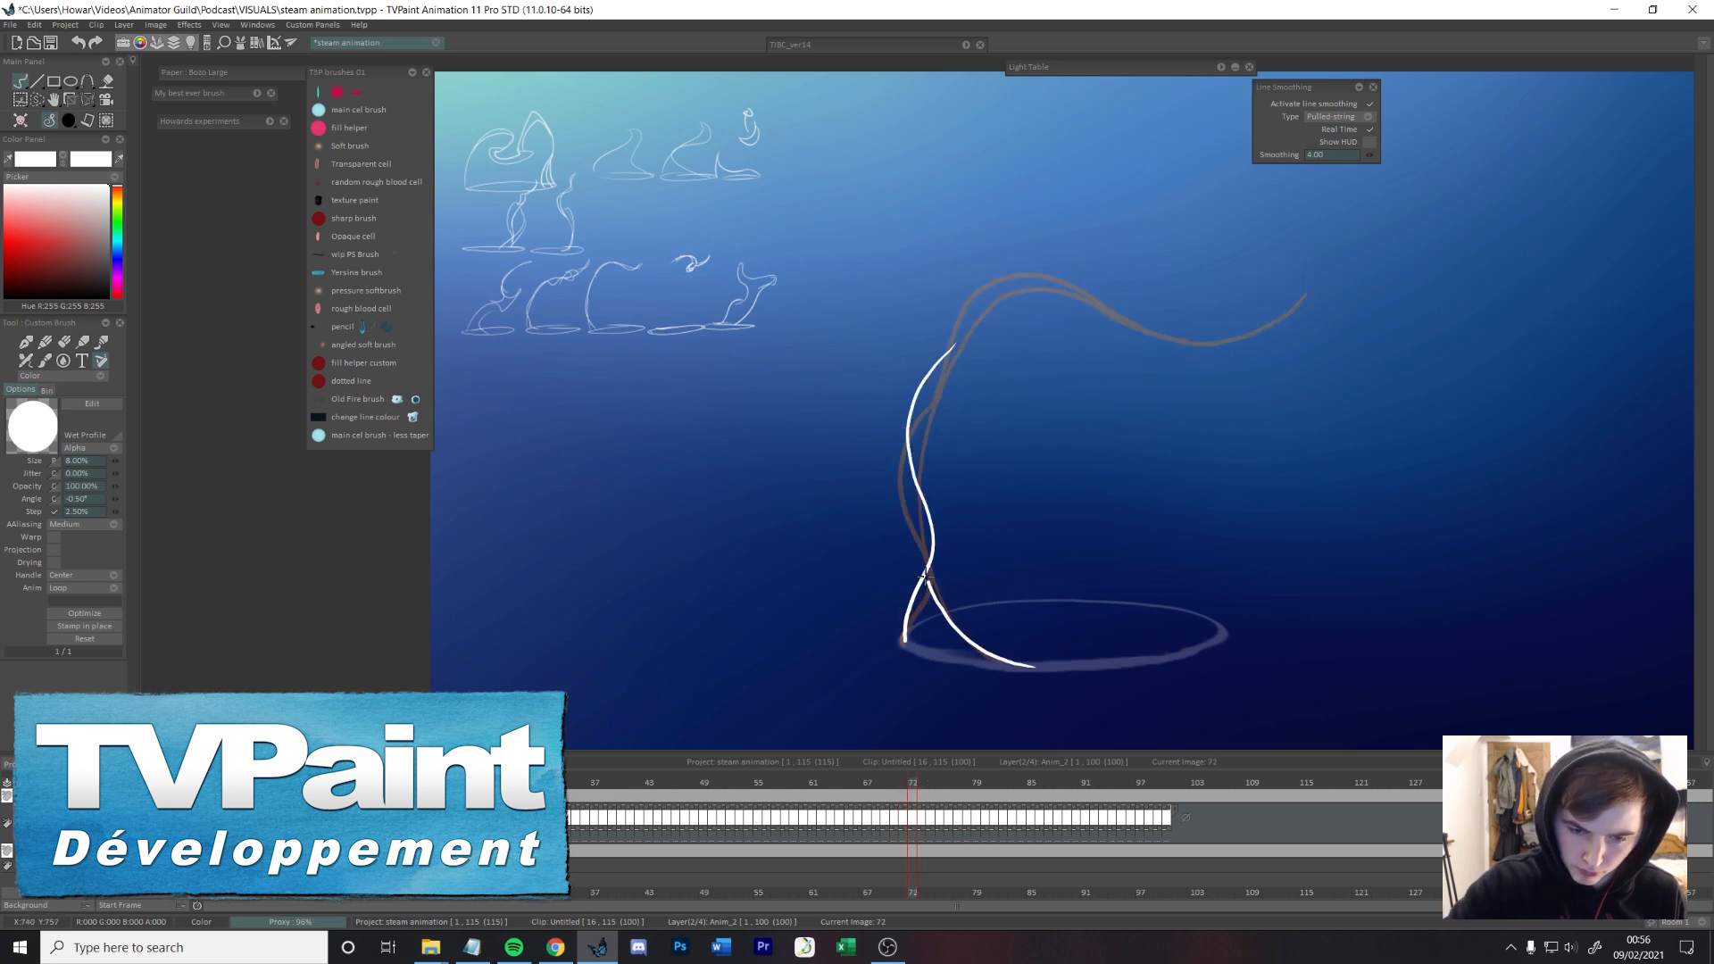
Step: Draw the steam's upper arc on frame 72 and shift it slightly upwards
drag(944, 357, 1248, 327)
key(Left)
key(Left)
key(Right)
key(Right)
key(Left)
key(Right)
key(ctrl+t)
drag(902, 256, 888, 249)
key(Return)
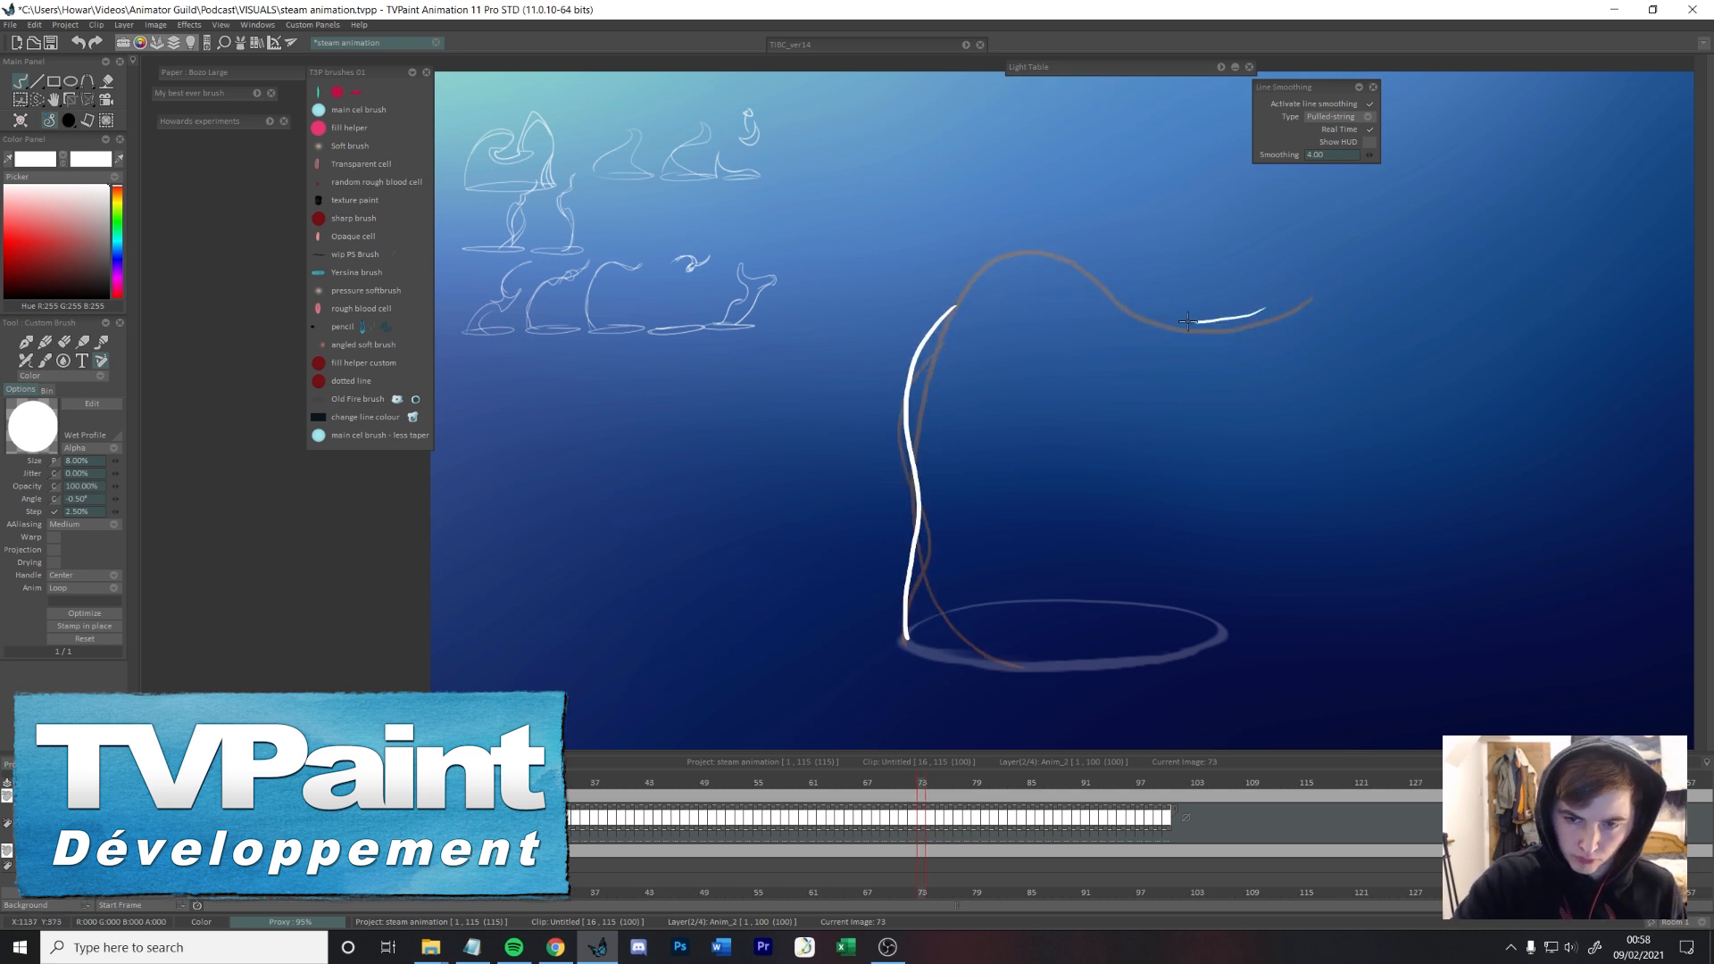
Step: Select and adjust the right-hand part of the arc on frame 72 and trim off its upturned tip
key(Left)
drag(1126, 268, 1132, 354)
key(ctrl+t)
key(Return)
drag(1394, 278, 1282, 331)
key(e)
key(Right)
Step: Draw the second strand of the stem on frame 73 and the crossing, curved strands of the stem on frame 74
key(Right)
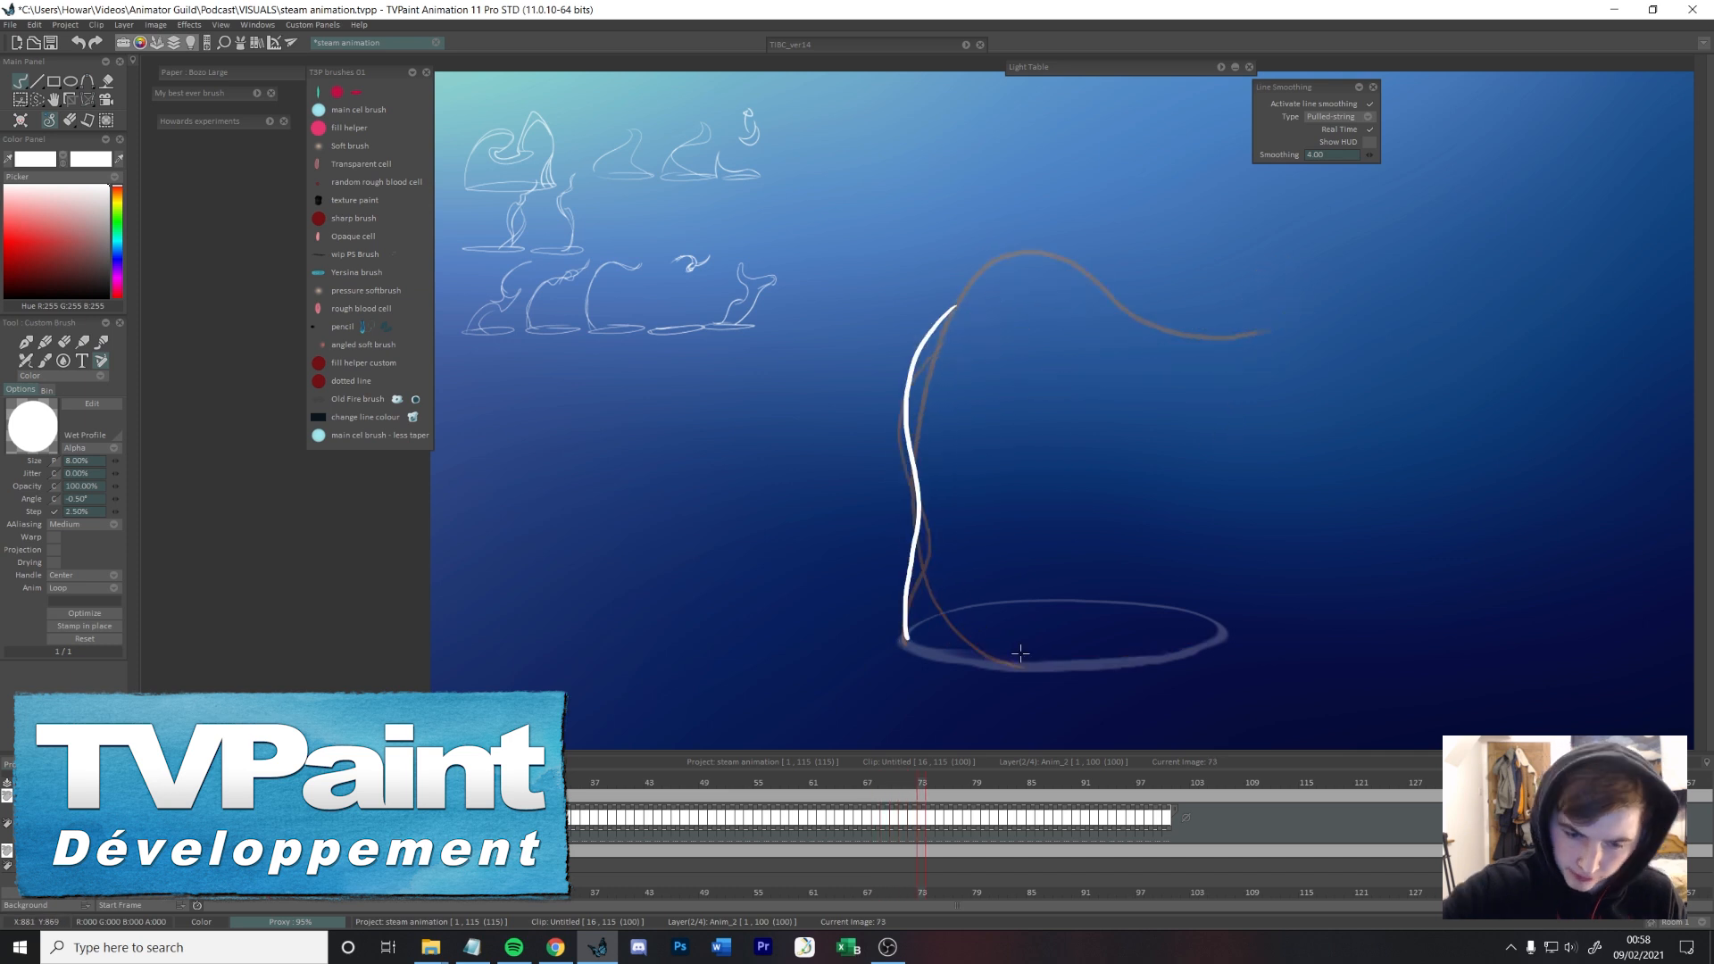
drag(914, 420, 1000, 258)
key(Left)
key(Right)
key(Right)
mouse_move(990, 665)
mouse_down()
mouse_move(907, 509)
mouse_move(959, 288)
mouse_up()
key(Left)
key(Left)
key(Right)
key(Right)
key(Left)
key(Left)
key(Left)
key(Left)
key(Left)
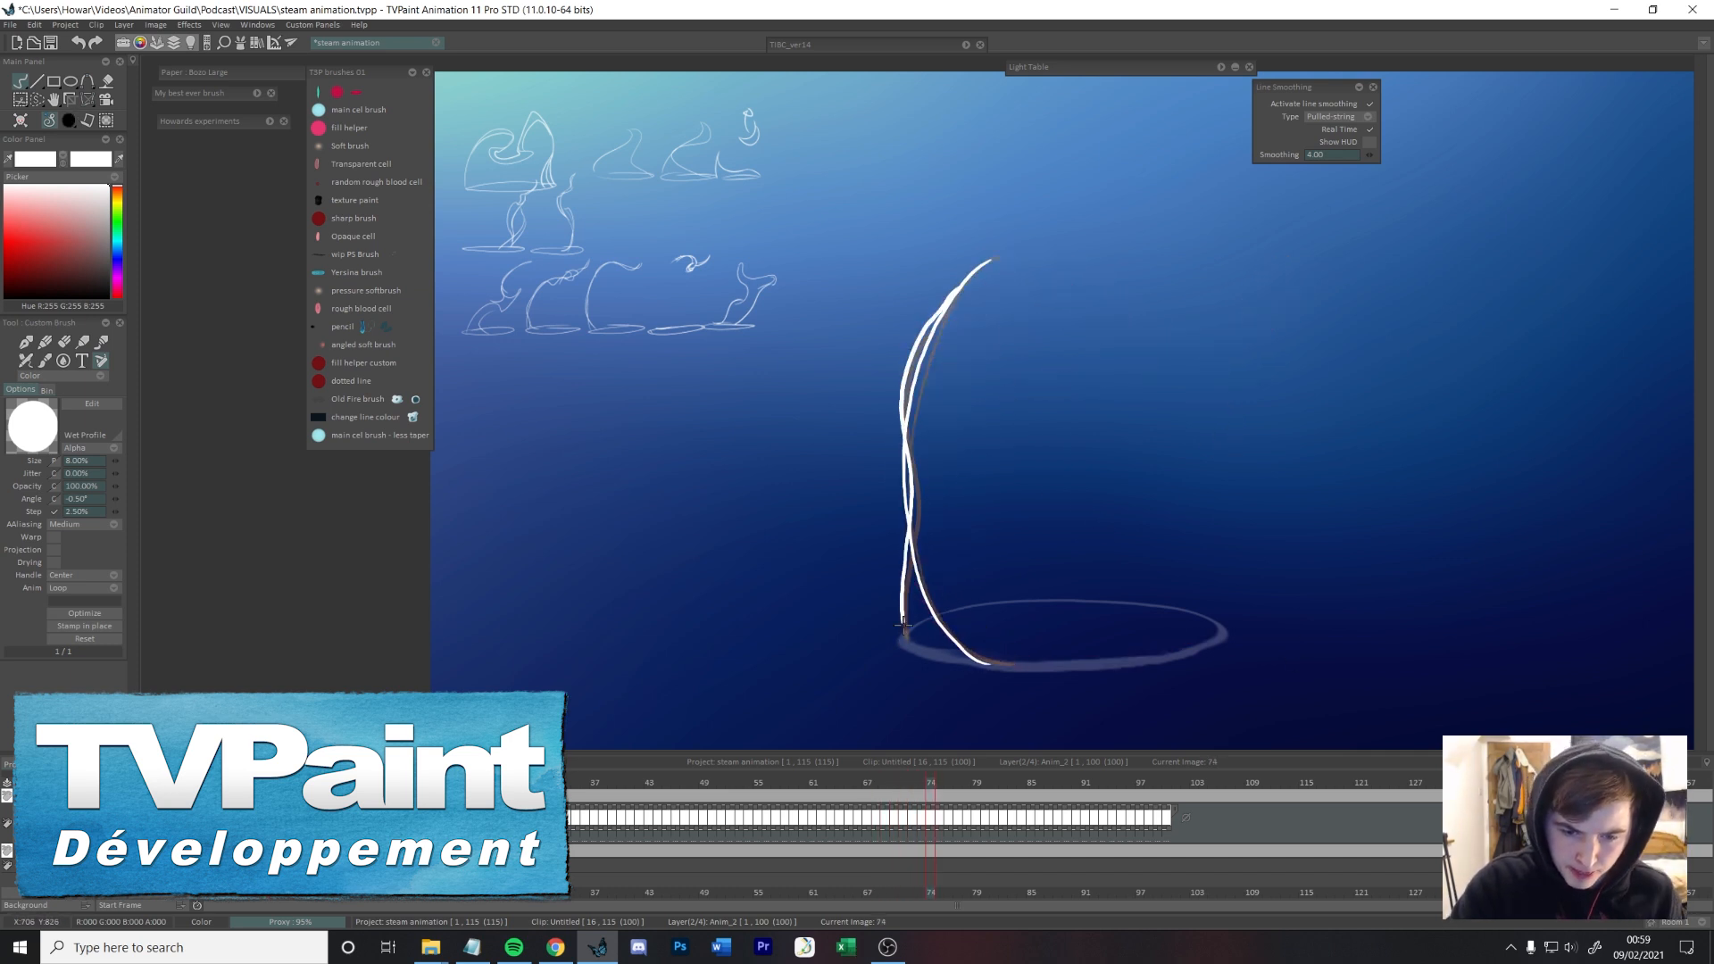
Step: Try adding an inner line below the crest of the steam's arc
key(Right)
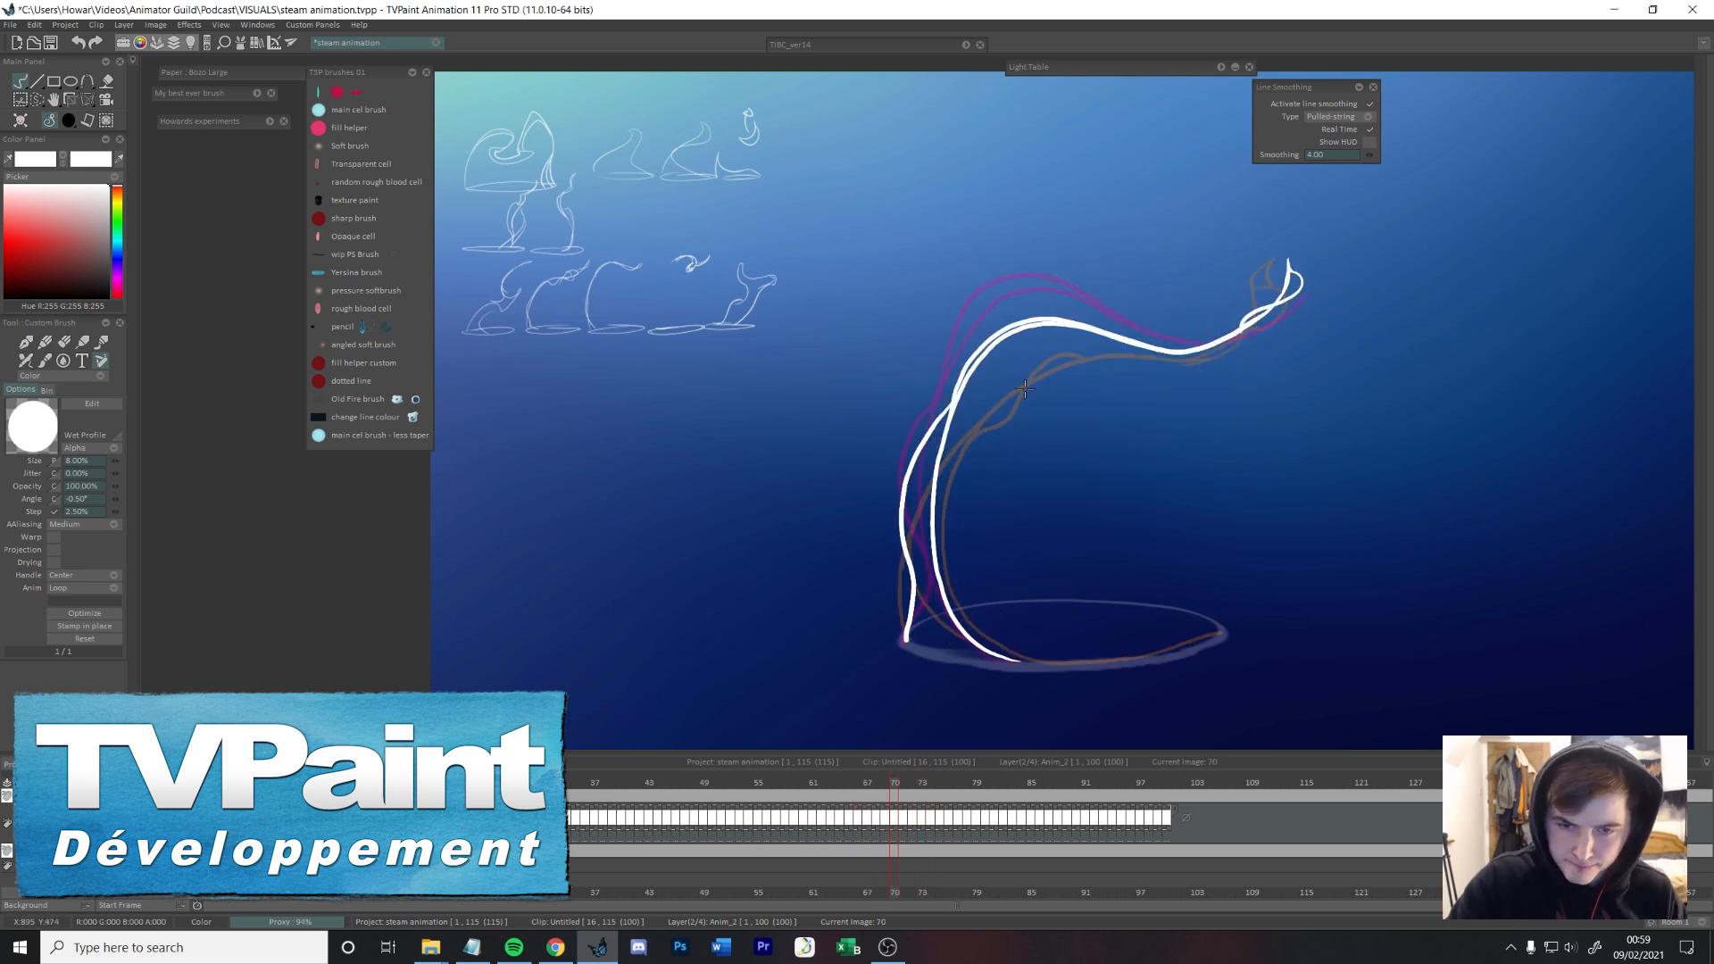
key(Right)
key(Right)
drag(1034, 302, 1149, 316)
Step: Draw inner lines along the crest and slope of the upper arc on the frames around frame 70
key(Right)
key(Left)
key(Left)
key(Left)
key(ctrl+z)
key(ctrl+z)
key(ctrl+z)
key(Right)
key(Left)
key(Left)
key(Left)
key(Right)
drag(980, 421, 1112, 340)
key(Right)
drag(951, 391, 1240, 329)
drag(1062, 319, 1185, 348)
Step: Add the inner line down the right slope of the upper arc on frame 72
key(Right)
drag(1006, 294, 1148, 335)
key(Left)
mouse_move(1011, 255)
mouse_down()
mouse_move(1240, 339)
mouse_move(1122, 276)
mouse_move(1241, 336)
mouse_up()
key(ctrl+z)
key(Right)
drag(1060, 285, 1273, 318)
Step: Draw the detached wisp curling into a spiral with a pointed tail on frames 73 and 74
key(Right)
key(Right)
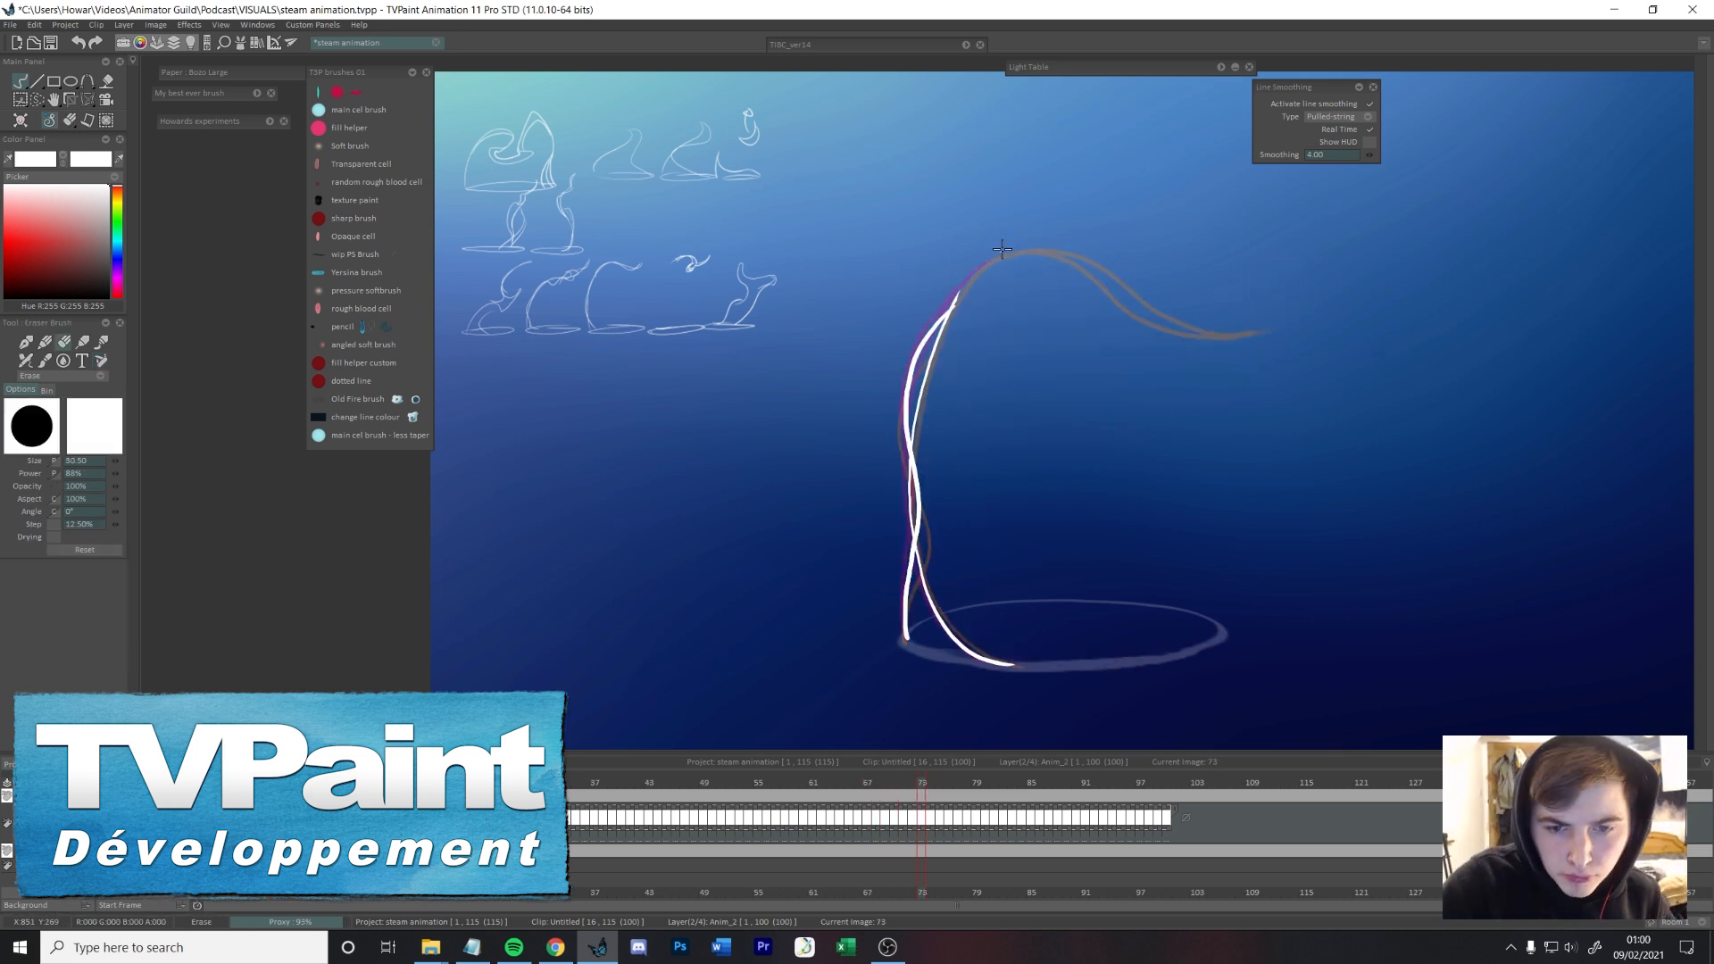
mouse_move(1043, 238)
mouse_down()
mouse_move(1152, 330)
mouse_move(1159, 282)
mouse_up()
key(Right)
mouse_move(1068, 234)
mouse_down()
mouse_move(1196, 298)
mouse_move(1167, 331)
mouse_up()
key(ctrl+z)
key(ctrl+z)
mouse_move(1069, 232)
mouse_down()
mouse_move(1158, 254)
mouse_move(1223, 324)
mouse_up()
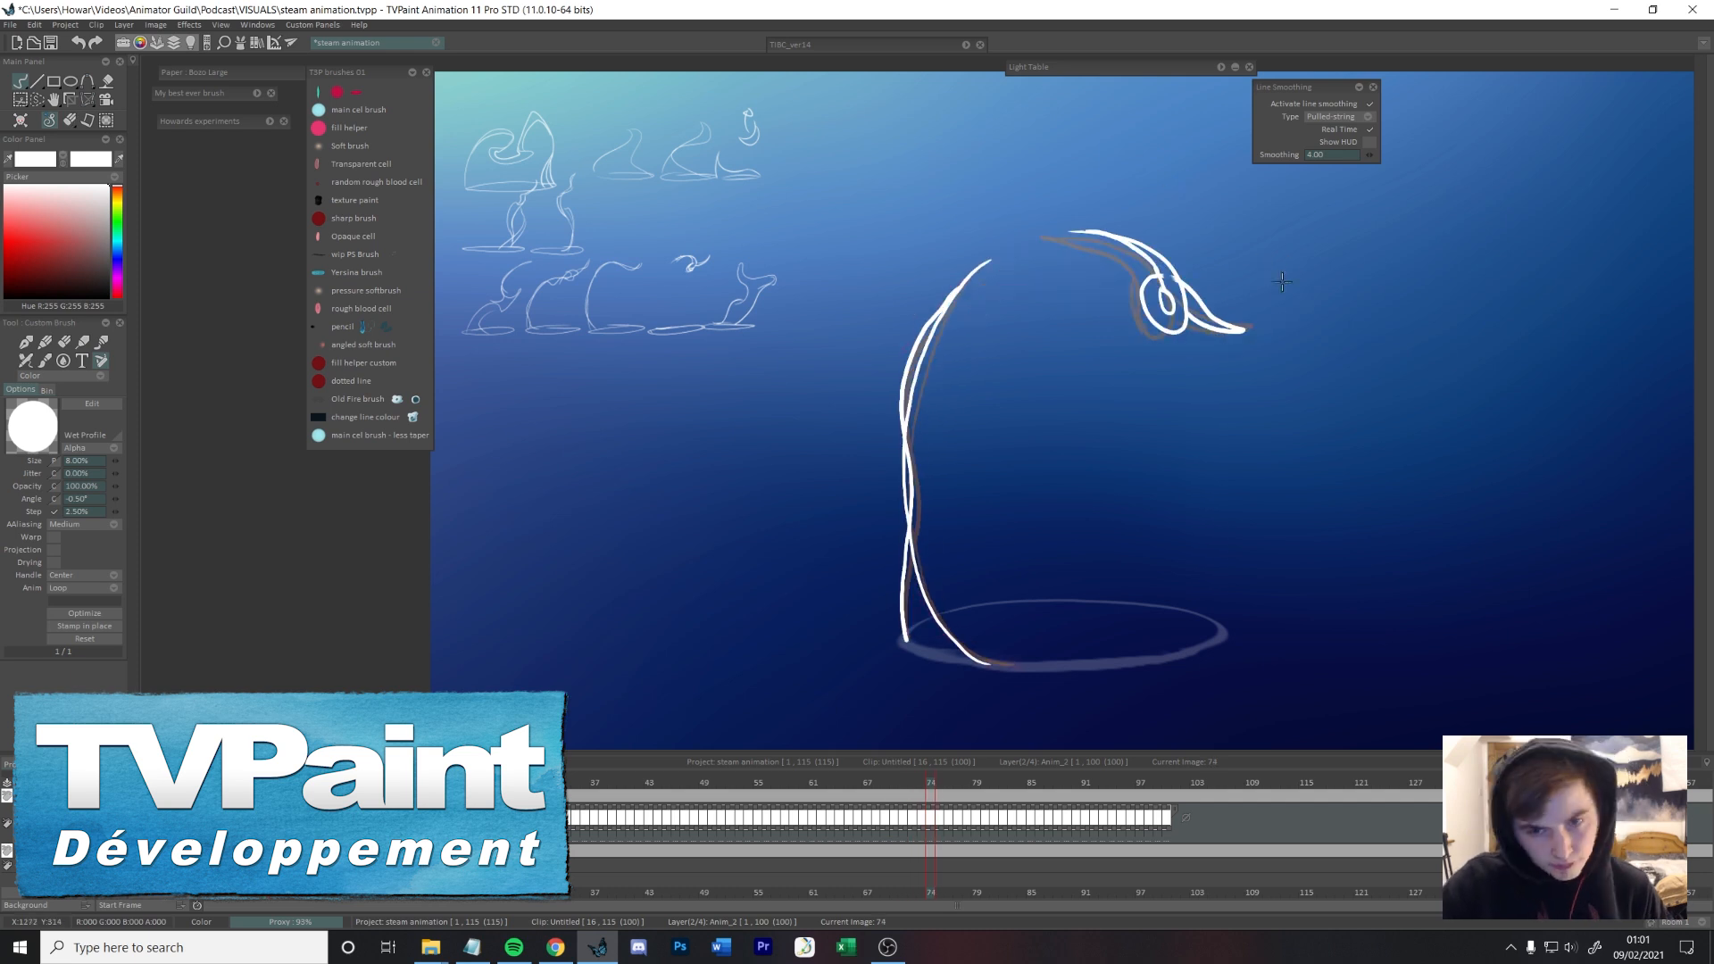
Step: Continue the detached curling wisp on frames 75 to 77, opening and shrinking its spiral as it rises
key(Right)
mouse_move(1183, 235)
mouse_down()
mouse_move(1218, 282)
mouse_move(1145, 221)
mouse_move(1232, 307)
mouse_move(1245, 252)
mouse_move(1177, 219)
mouse_move(1212, 194)
mouse_move(1208, 292)
mouse_move(1237, 249)
mouse_up()
key(Right)
key(ctrl+z)
key(Left)
key(Right)
key(Left)
key(Right)
key(Right)
drag(1235, 249, 1260, 284)
key(Left)
key(Left)
key(Right)
key(Right)
key(Right)
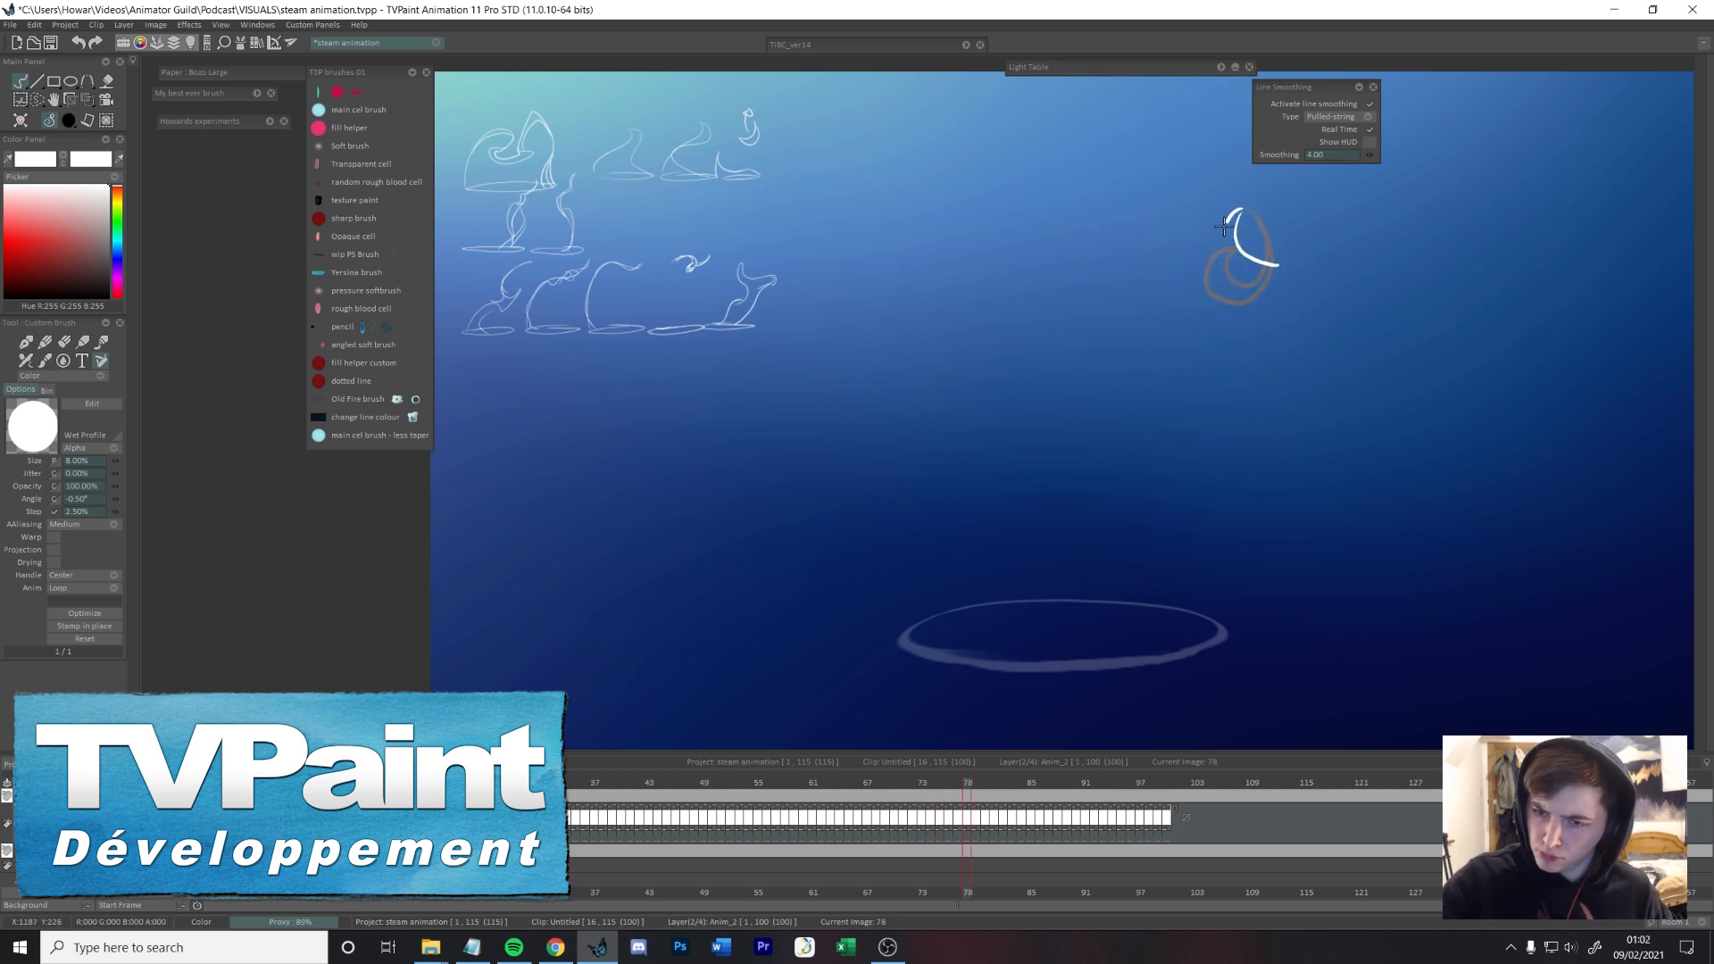
Step: Lasso the detached curl on frame 74 and nudge it slightly up and to the left
key(Left)
key(Left)
key(Left)
key(Left)
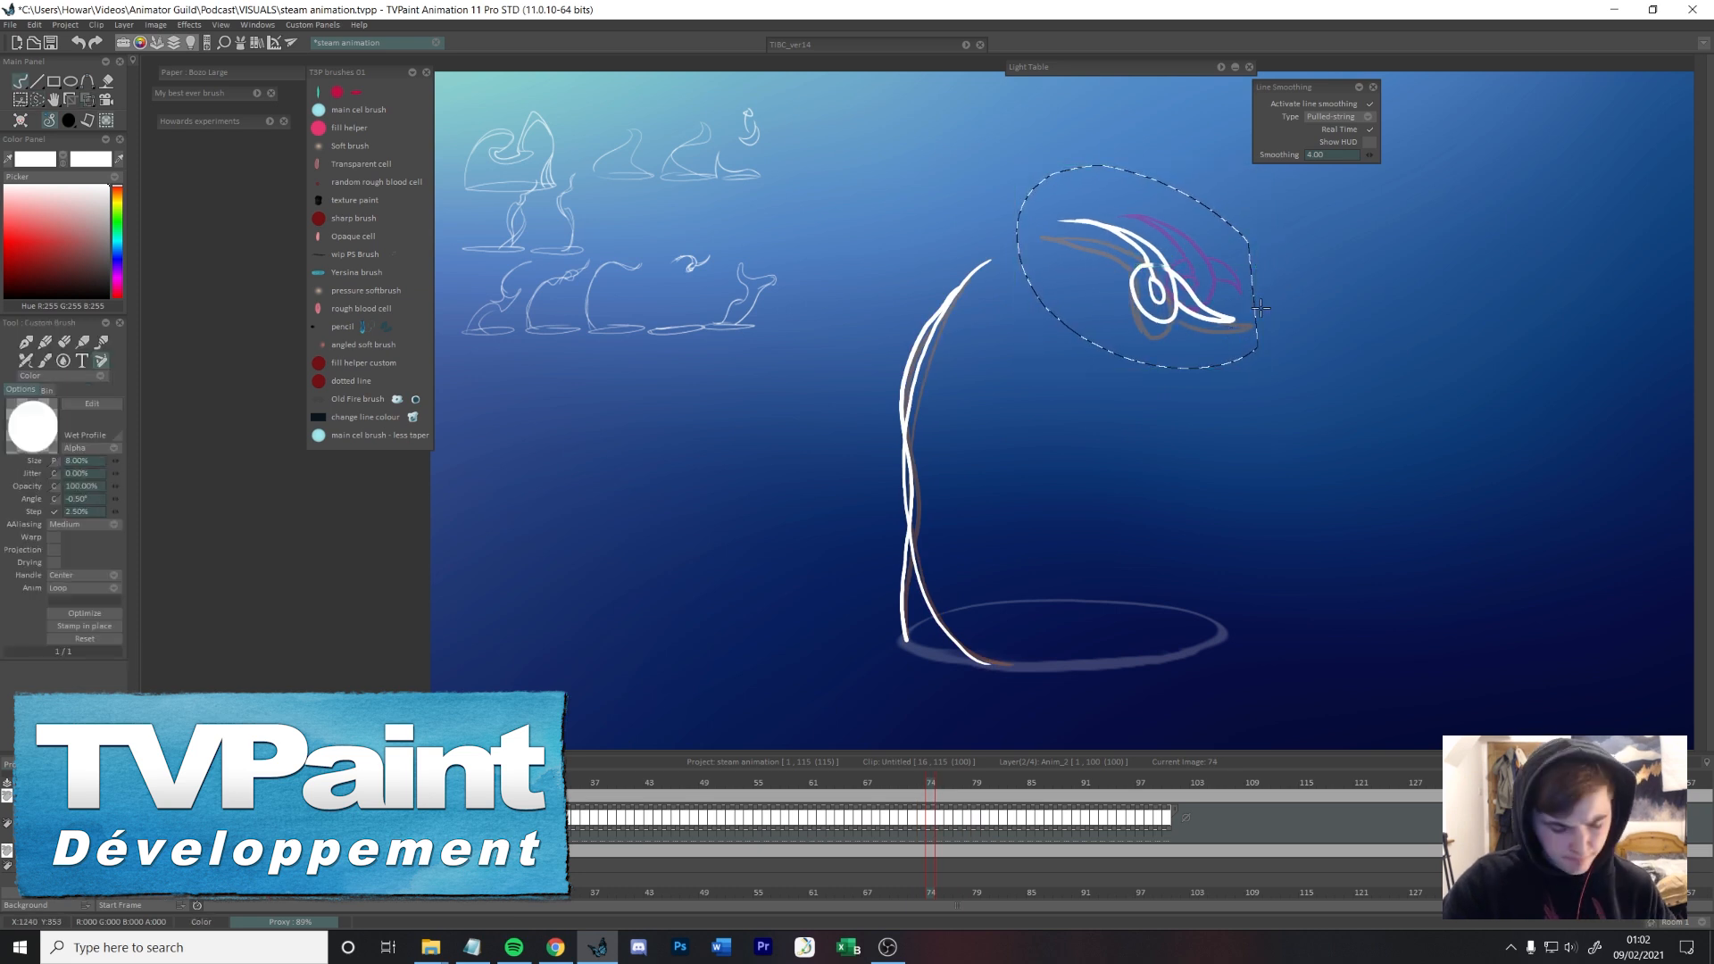
key(Right)
key(Right)
key(Right)
key(Right)
Step: Draw the remaining wisp as a shrinking crescent on frames 78, 79 and 80
drag(1240, 211, 1317, 248)
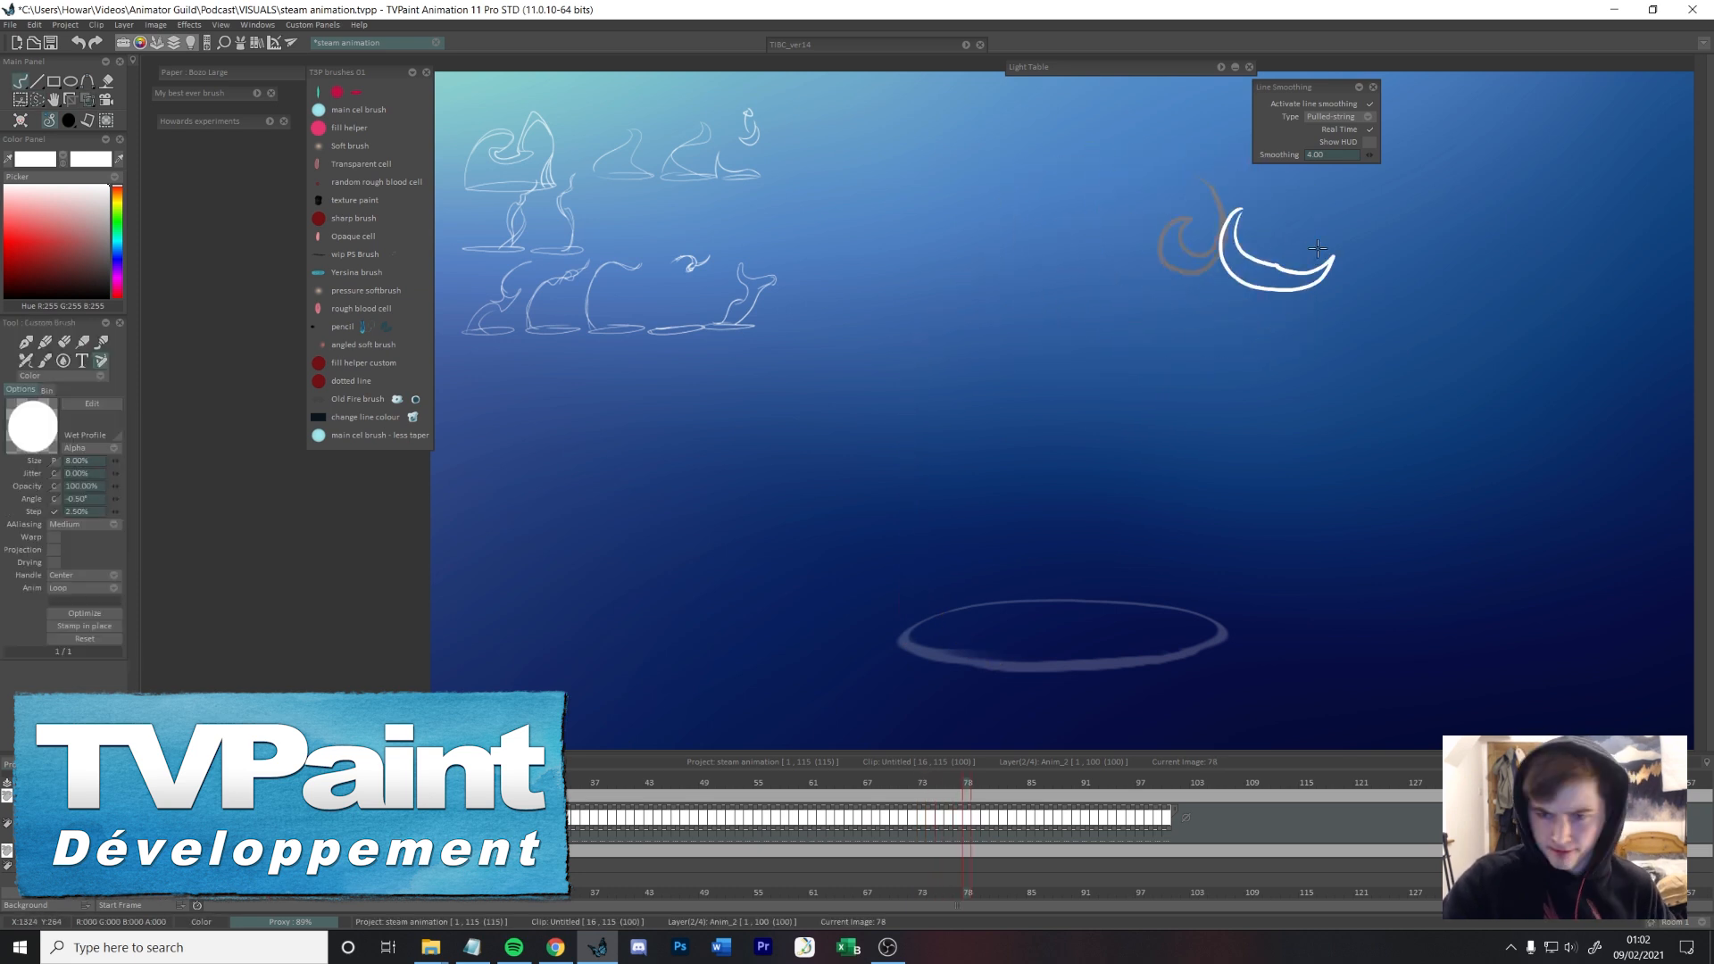
key(Right)
drag(1160, 185, 1275, 232)
key(Right)
drag(1202, 179, 1246, 199)
Step: Draw the two shortened strands of the receding stem on frame 75, down to the cup rim
mouse_move(1023, 773)
mouse_down()
mouse_move(865, 772)
mouse_move(953, 771)
mouse_up()
key(Left)
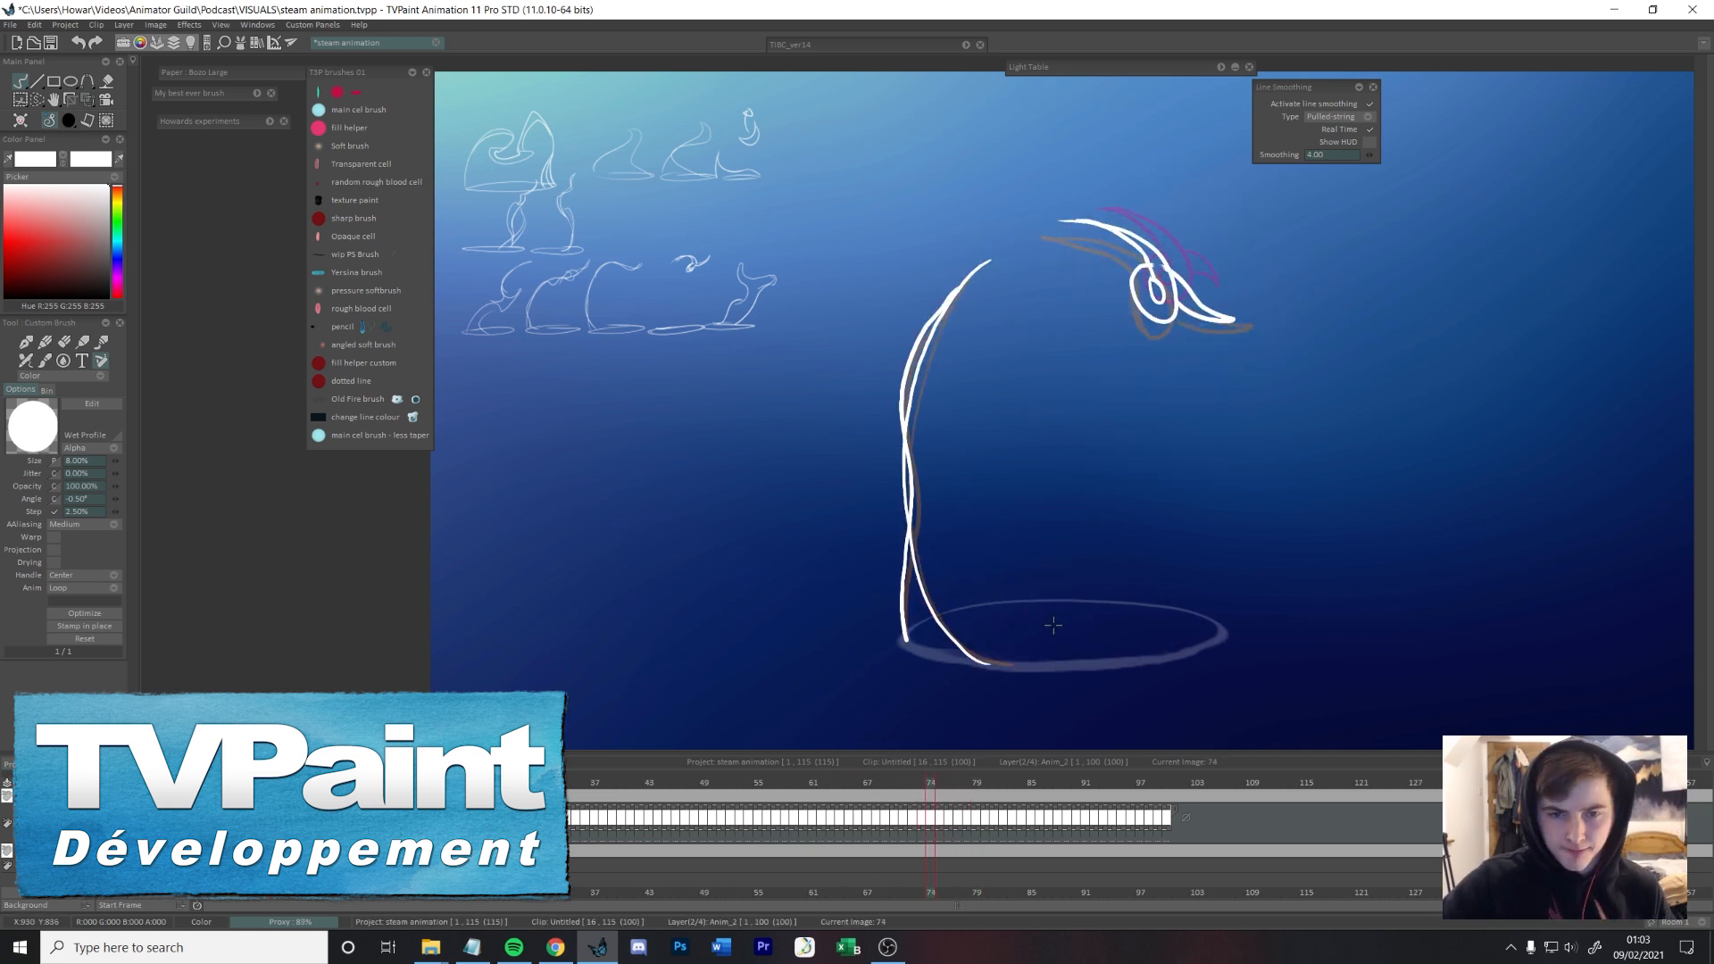
key(Left)
drag(928, 323, 936, 623)
key(ctrl+z)
drag(902, 398, 958, 661)
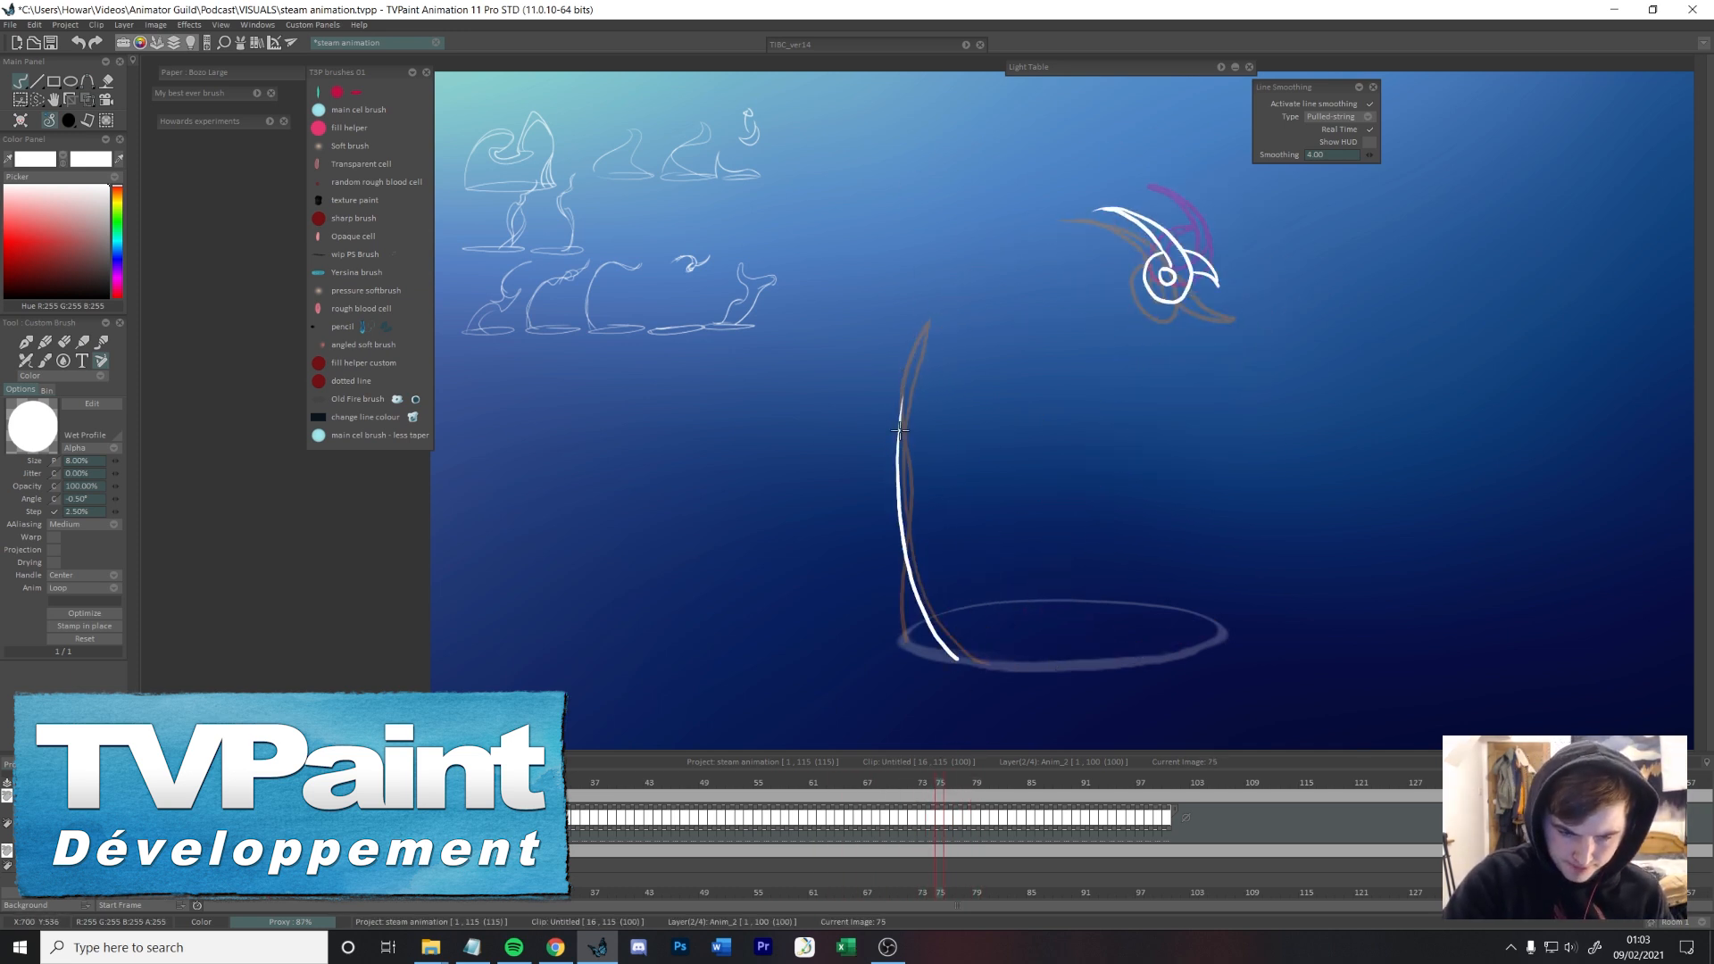
drag(904, 398, 905, 644)
Step: Draw the stem shrinking down towards the left edge of the cup rim on frames 76 to 78 and scrub back through it
key(Right)
key(Left)
key(Right)
mouse_move(896, 525)
mouse_down()
mouse_move(946, 655)
mouse_move(910, 642)
mouse_up()
drag(896, 493, 895, 532)
key(Right)
drag(901, 599, 947, 657)
key(Right)
drag(906, 628, 945, 655)
key(Right)
mouse_move(982, 782)
mouse_down()
mouse_move(859, 775)
mouse_move(972, 768)
mouse_move(964, 727)
mouse_move(904, 715)
mouse_up()
key(Left)
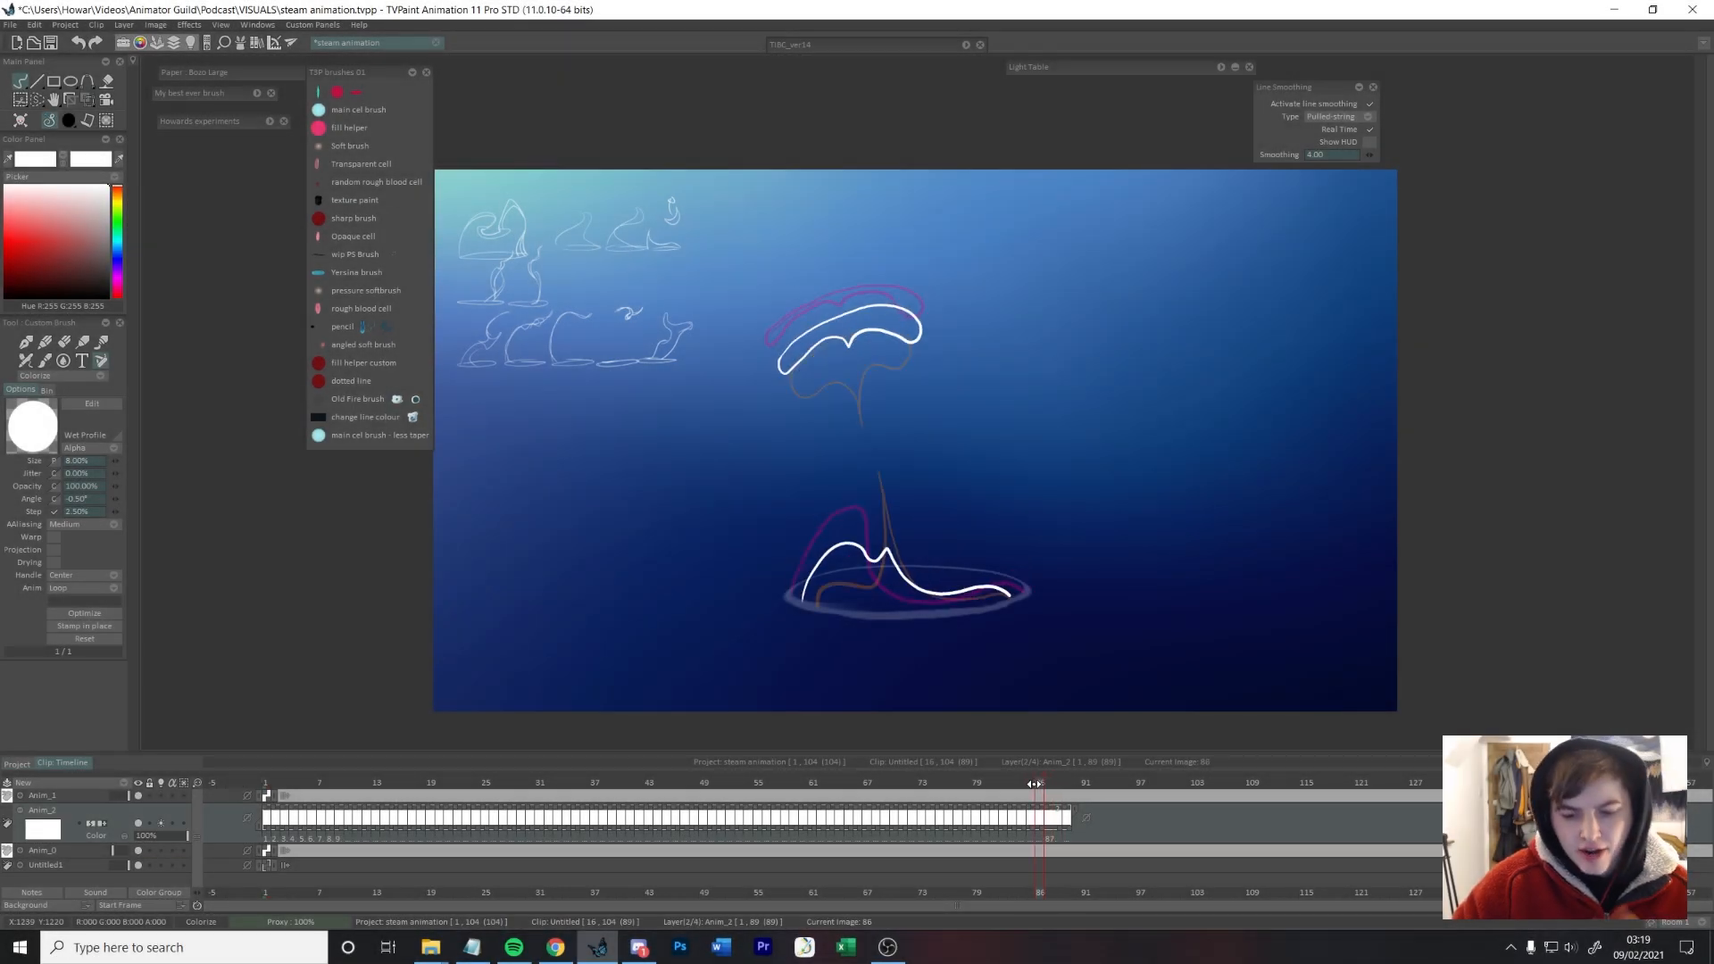
Step: Draw the in-between on frame 88, with the thin upper wisp and the new steam hump rising from the rim
mouse_move(1034, 783)
mouse_down()
mouse_move(994, 782)
mouse_move(1012, 783)
mouse_up()
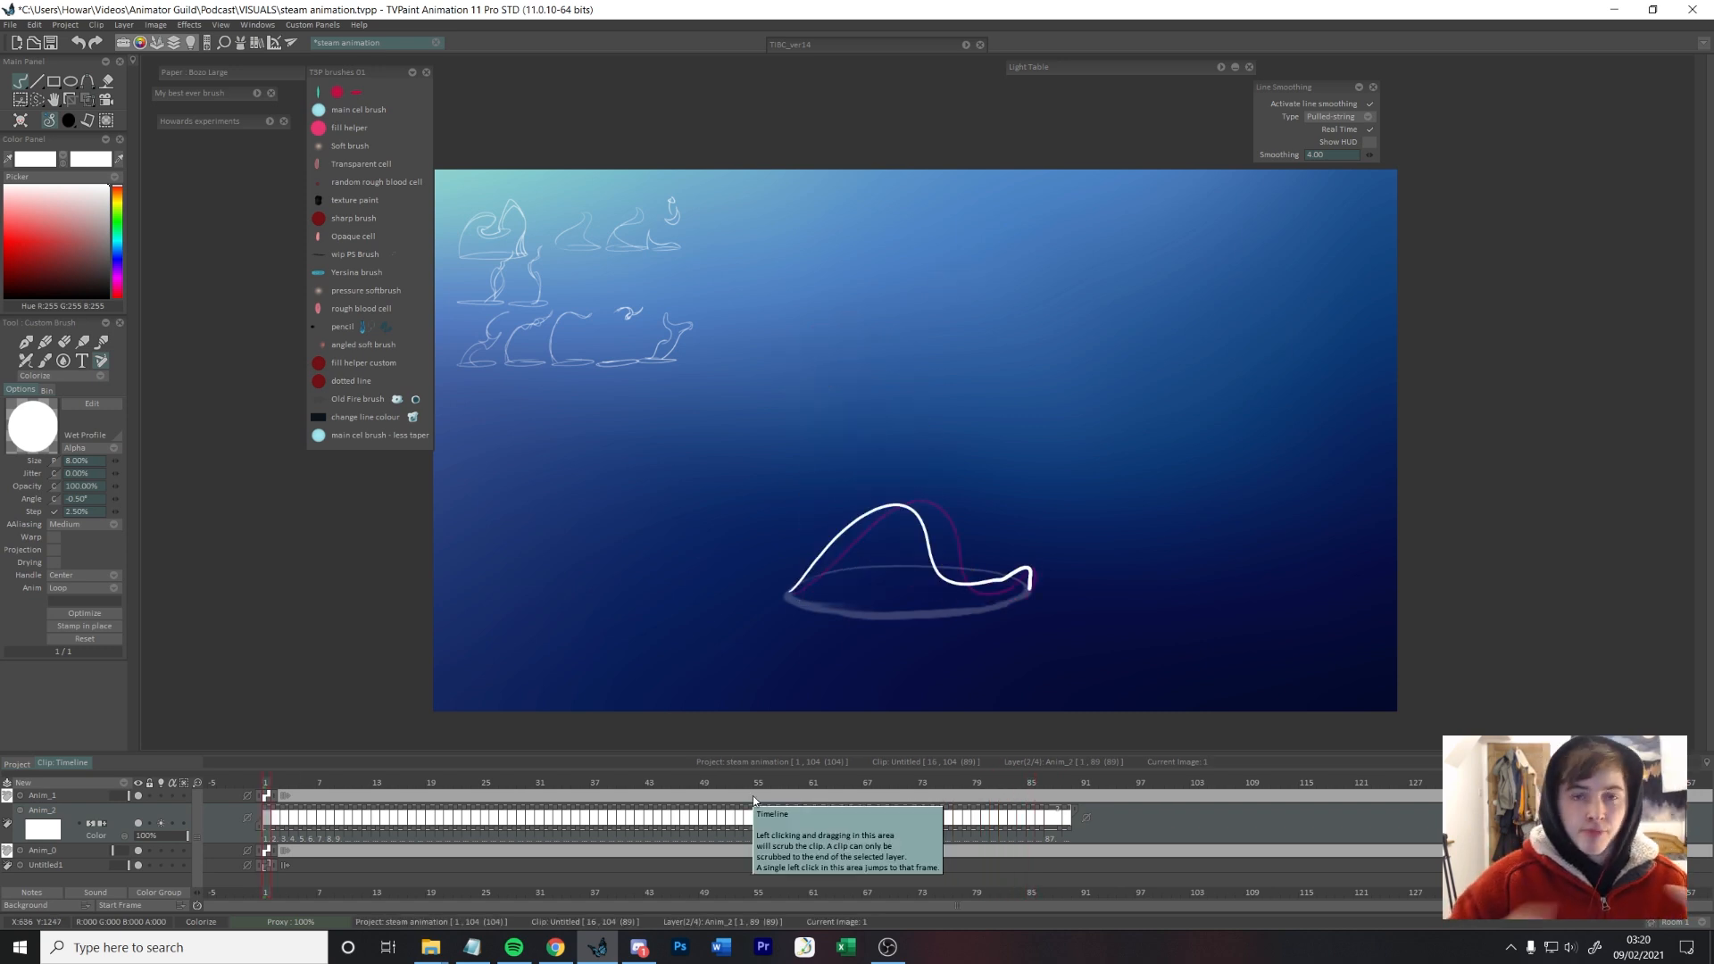
click(1065, 784)
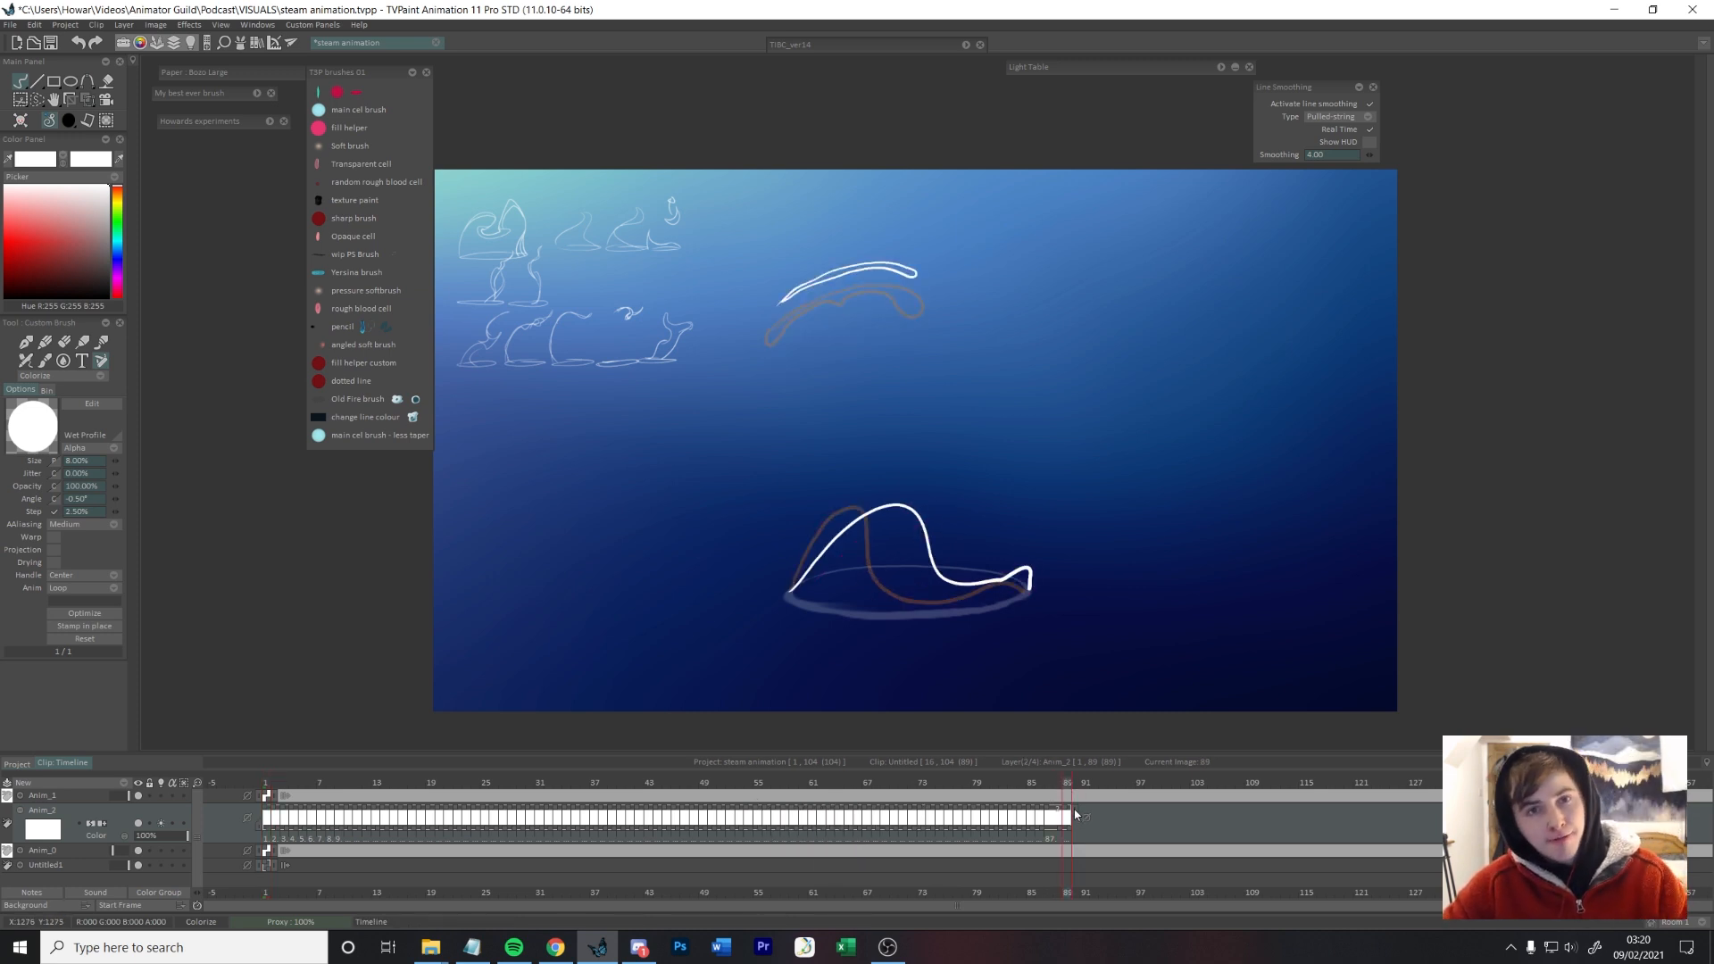
click(1059, 785)
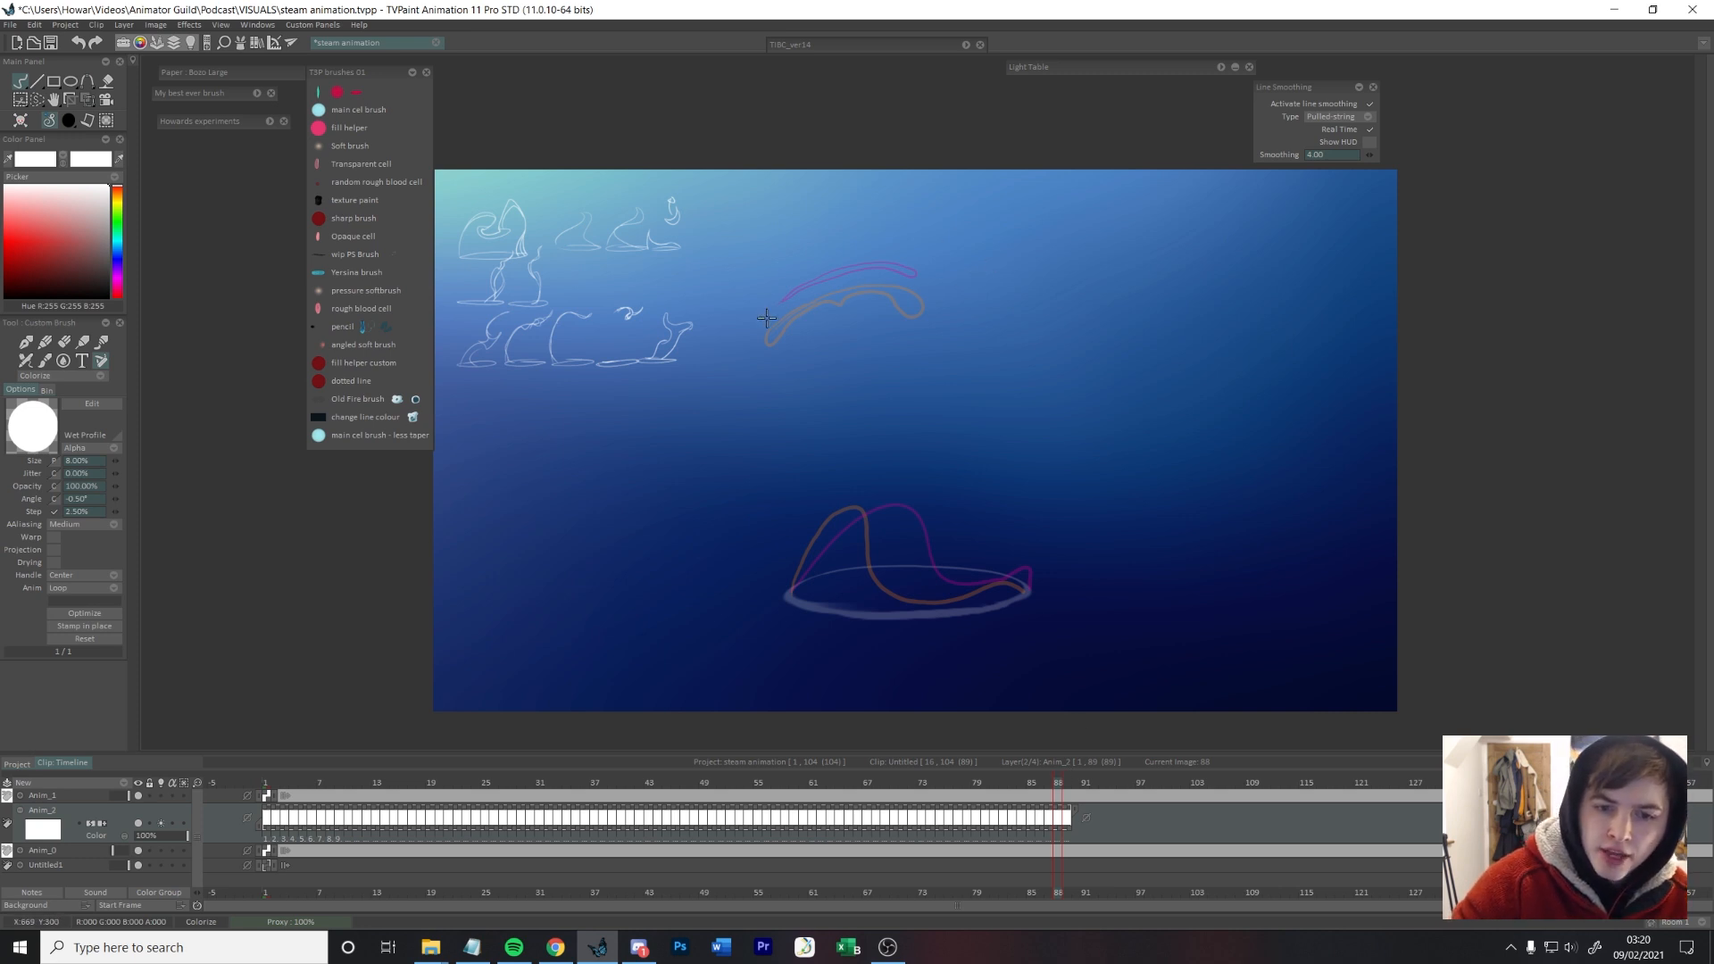
click(318, 218)
mouse_move(778, 300)
mouse_down()
mouse_move(826, 280)
mouse_move(922, 288)
mouse_up()
mouse_move(791, 593)
mouse_down()
mouse_move(853, 502)
mouse_move(933, 592)
mouse_move(1025, 589)
mouse_move(948, 609)
mouse_up()
key(e)
click(413, 72)
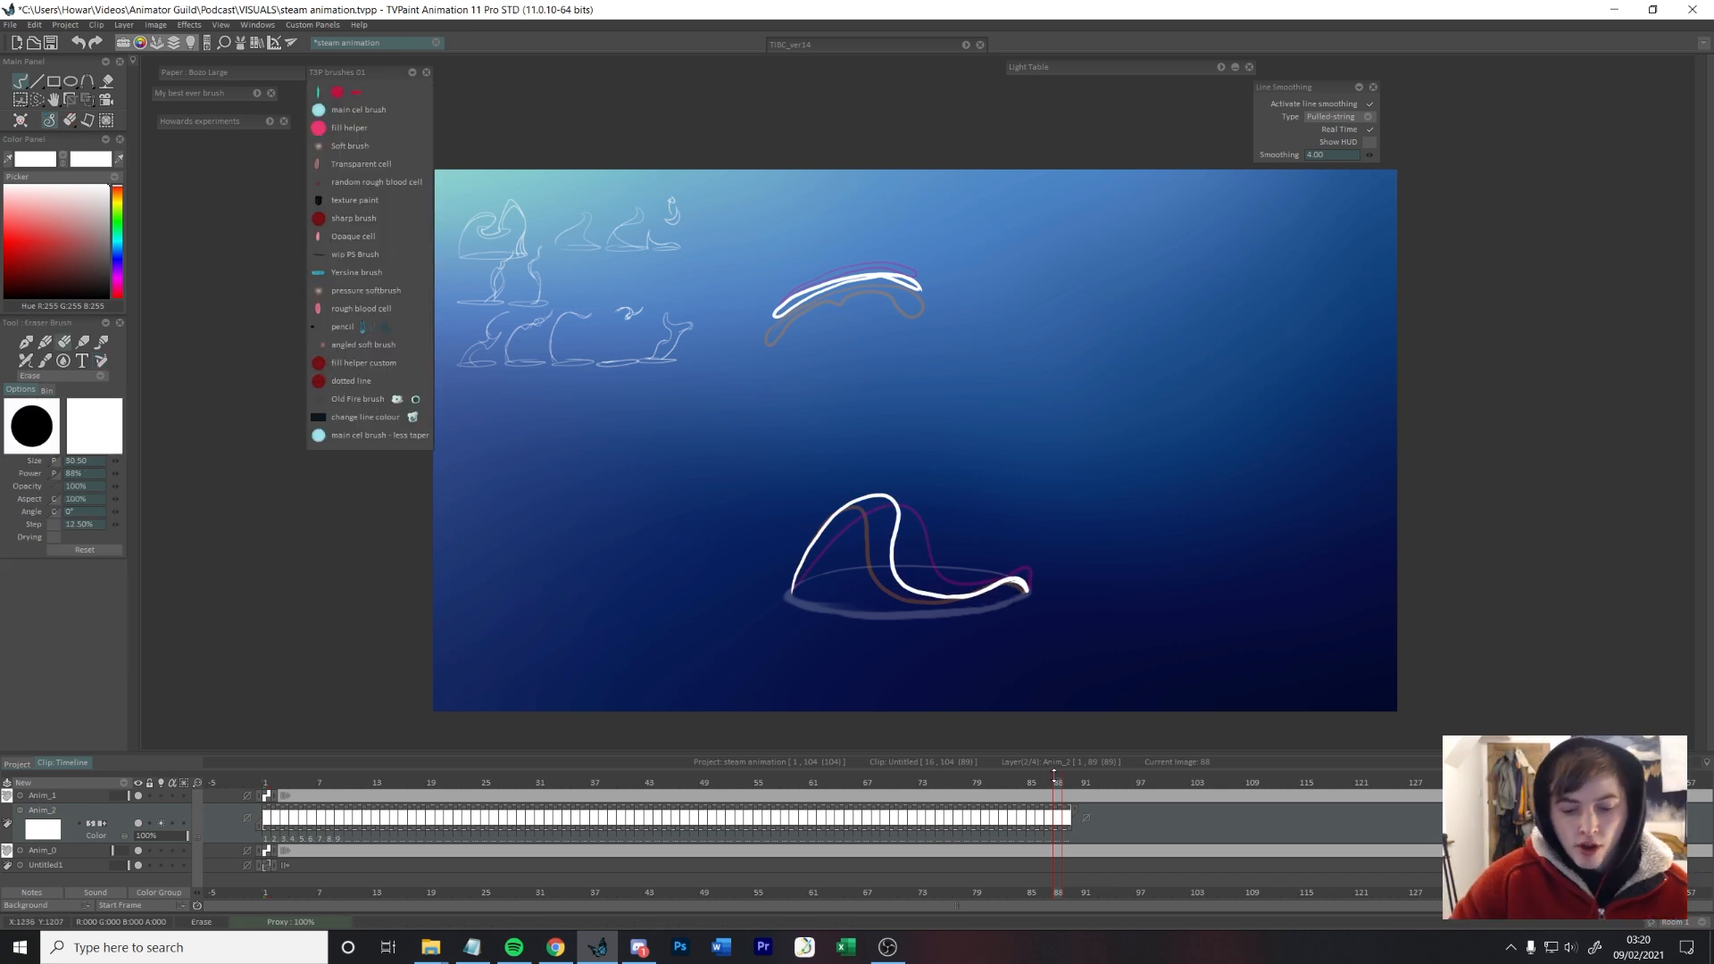
Step: Play back the full loop and delete the duplicate closing frame 89
mouse_move(1051, 781)
mouse_down()
mouse_move(1021, 782)
mouse_move(1067, 769)
mouse_up()
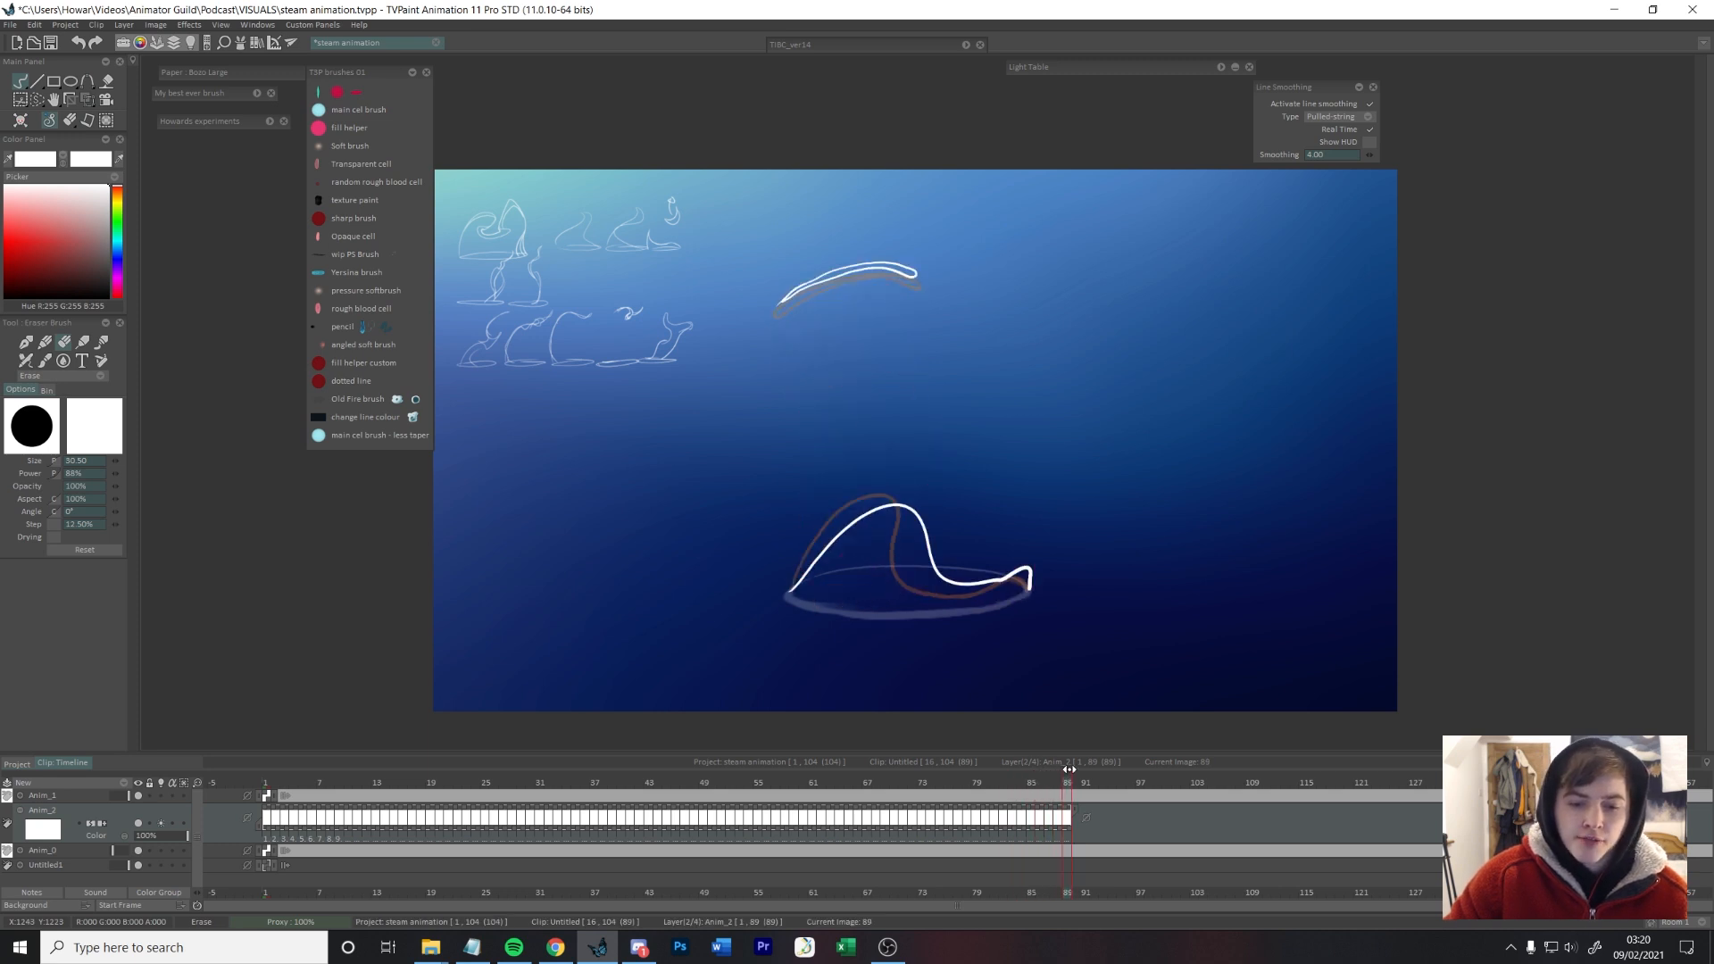
key(Return)
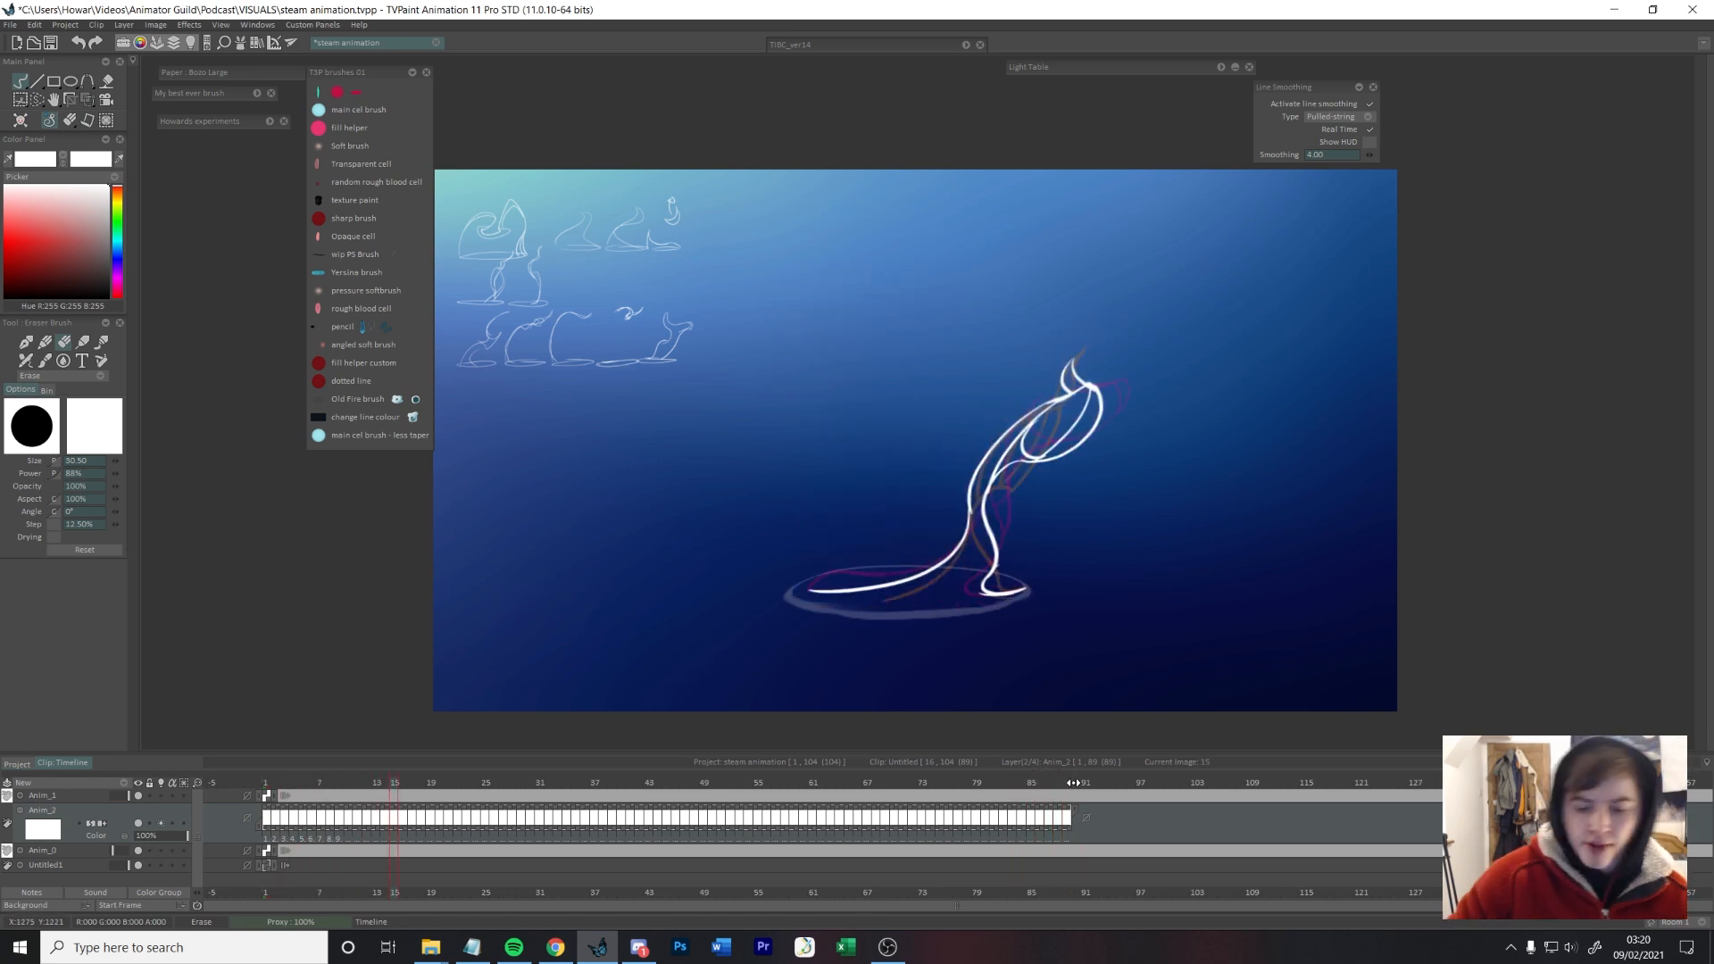
key(Return)
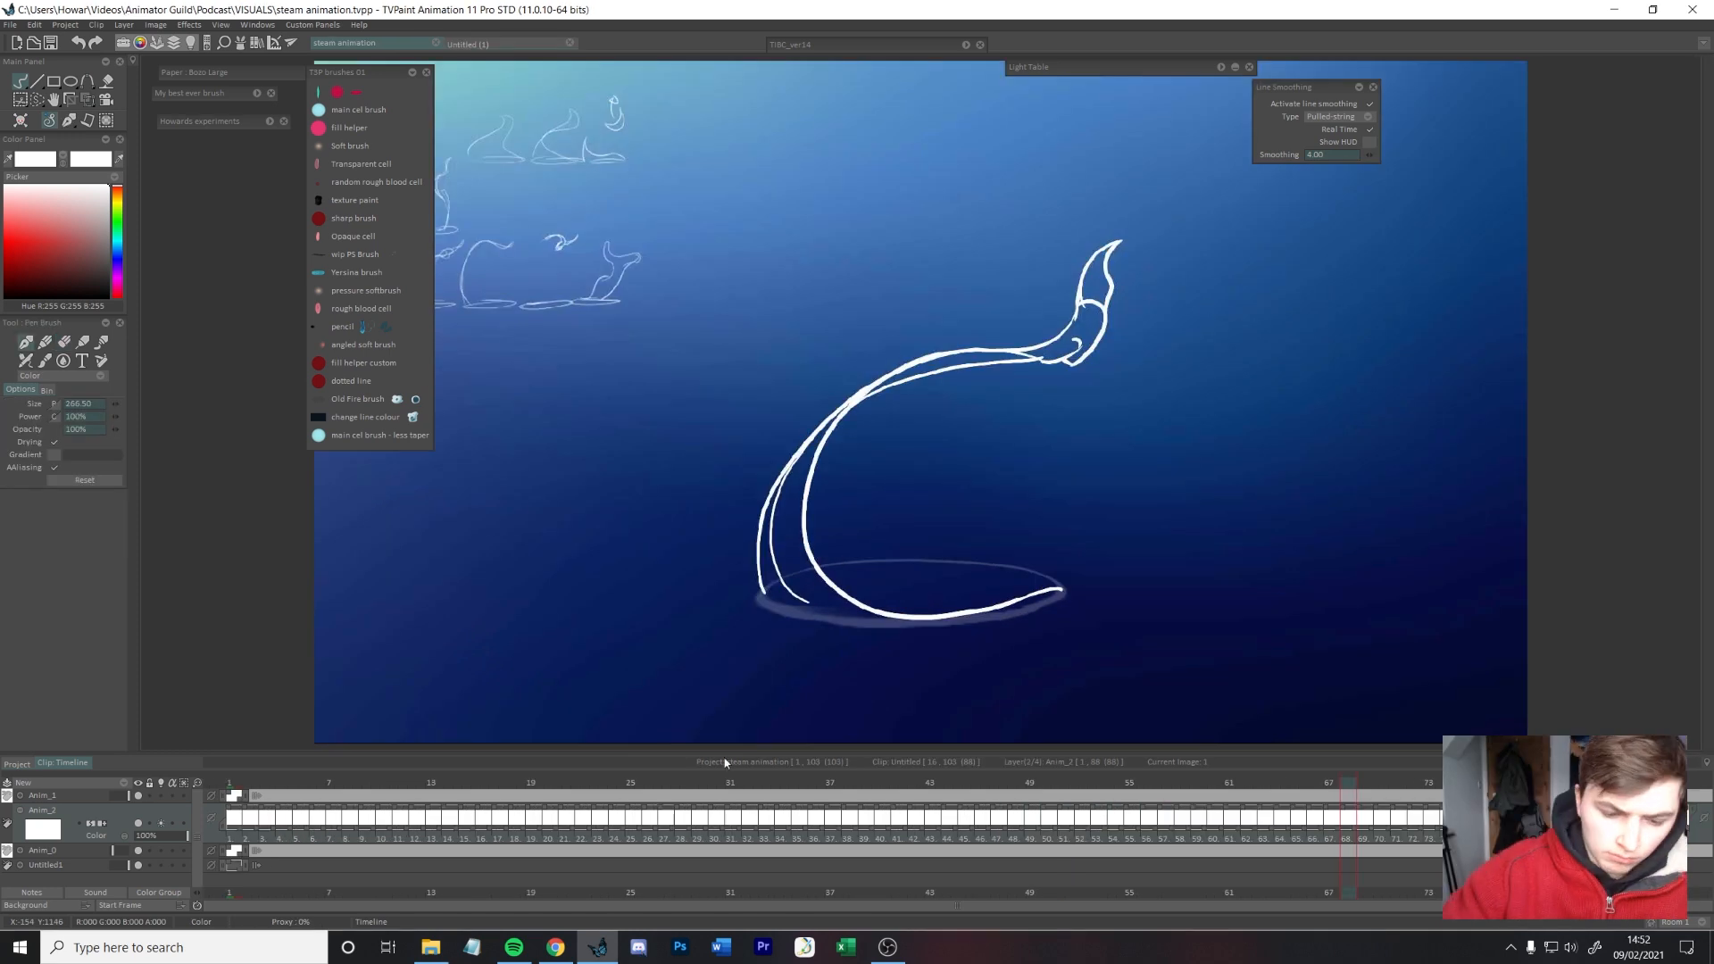
Step: Refine the tip of the fading stem on frames 74 and 75
mouse_move(1285, 765)
mouse_down()
mouse_move(1162, 759)
mouse_move(1416, 734)
mouse_move(1250, 759)
mouse_move(1433, 706)
mouse_up()
key(b)
key(Right)
key(b)
key(b)
key(b)
click(351, 280)
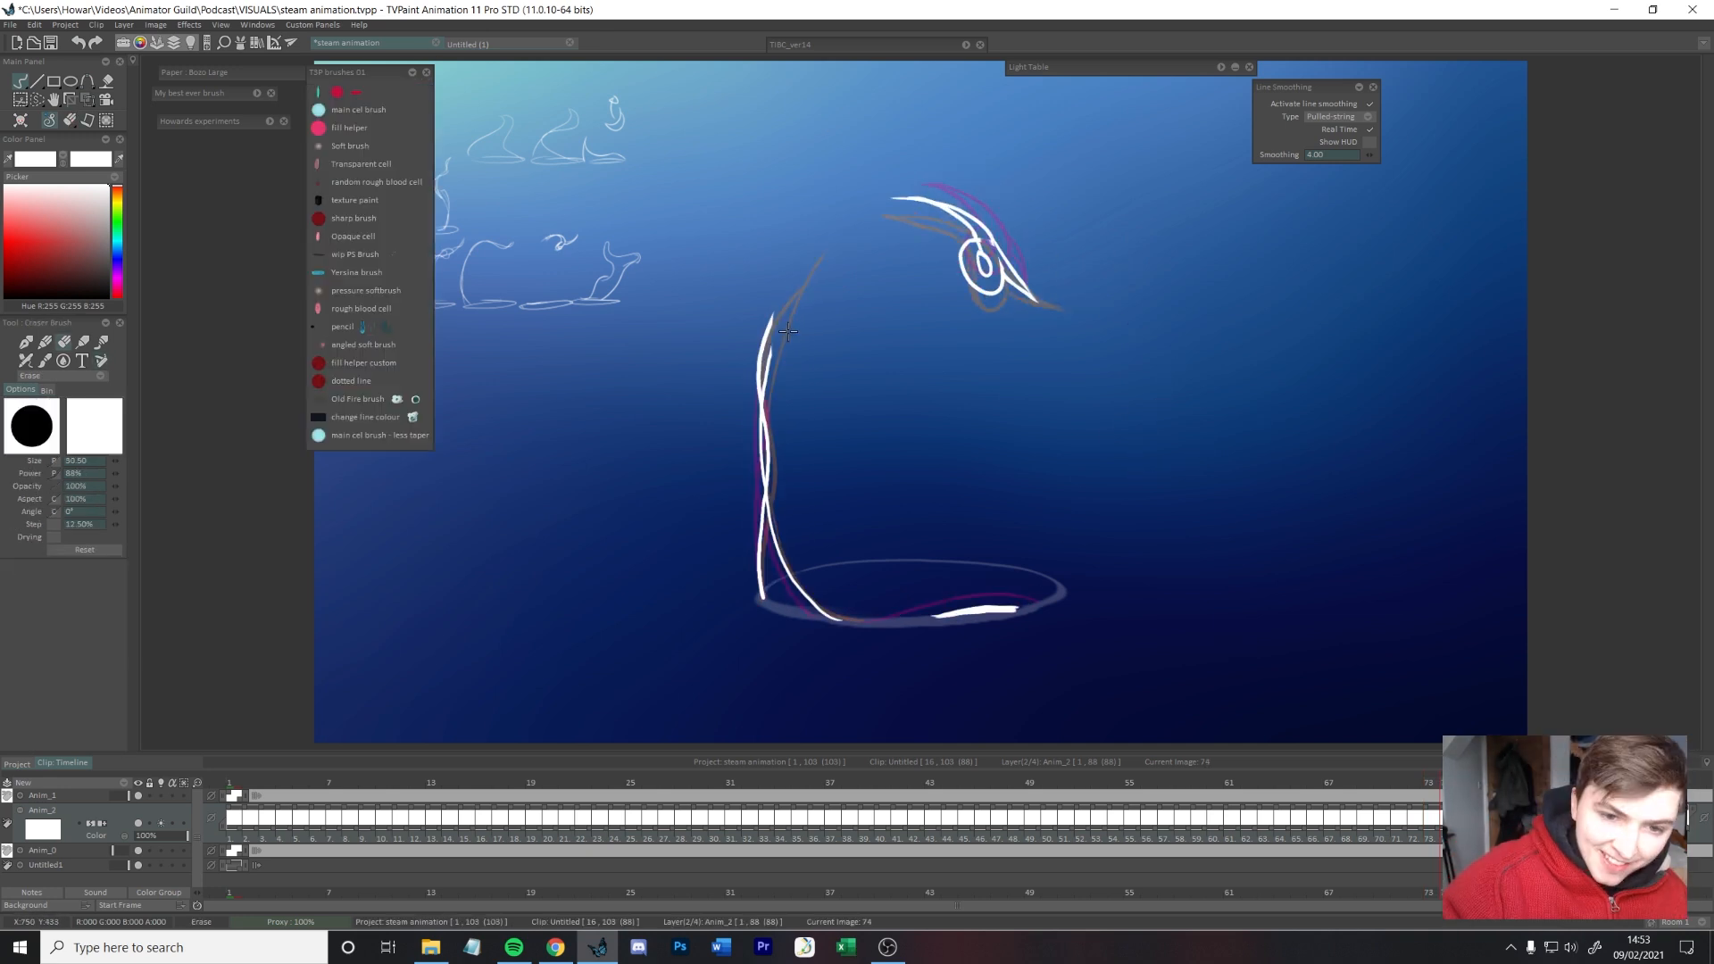
key(Right)
key(Right)
key(Right)
key(Right)
key(Right)
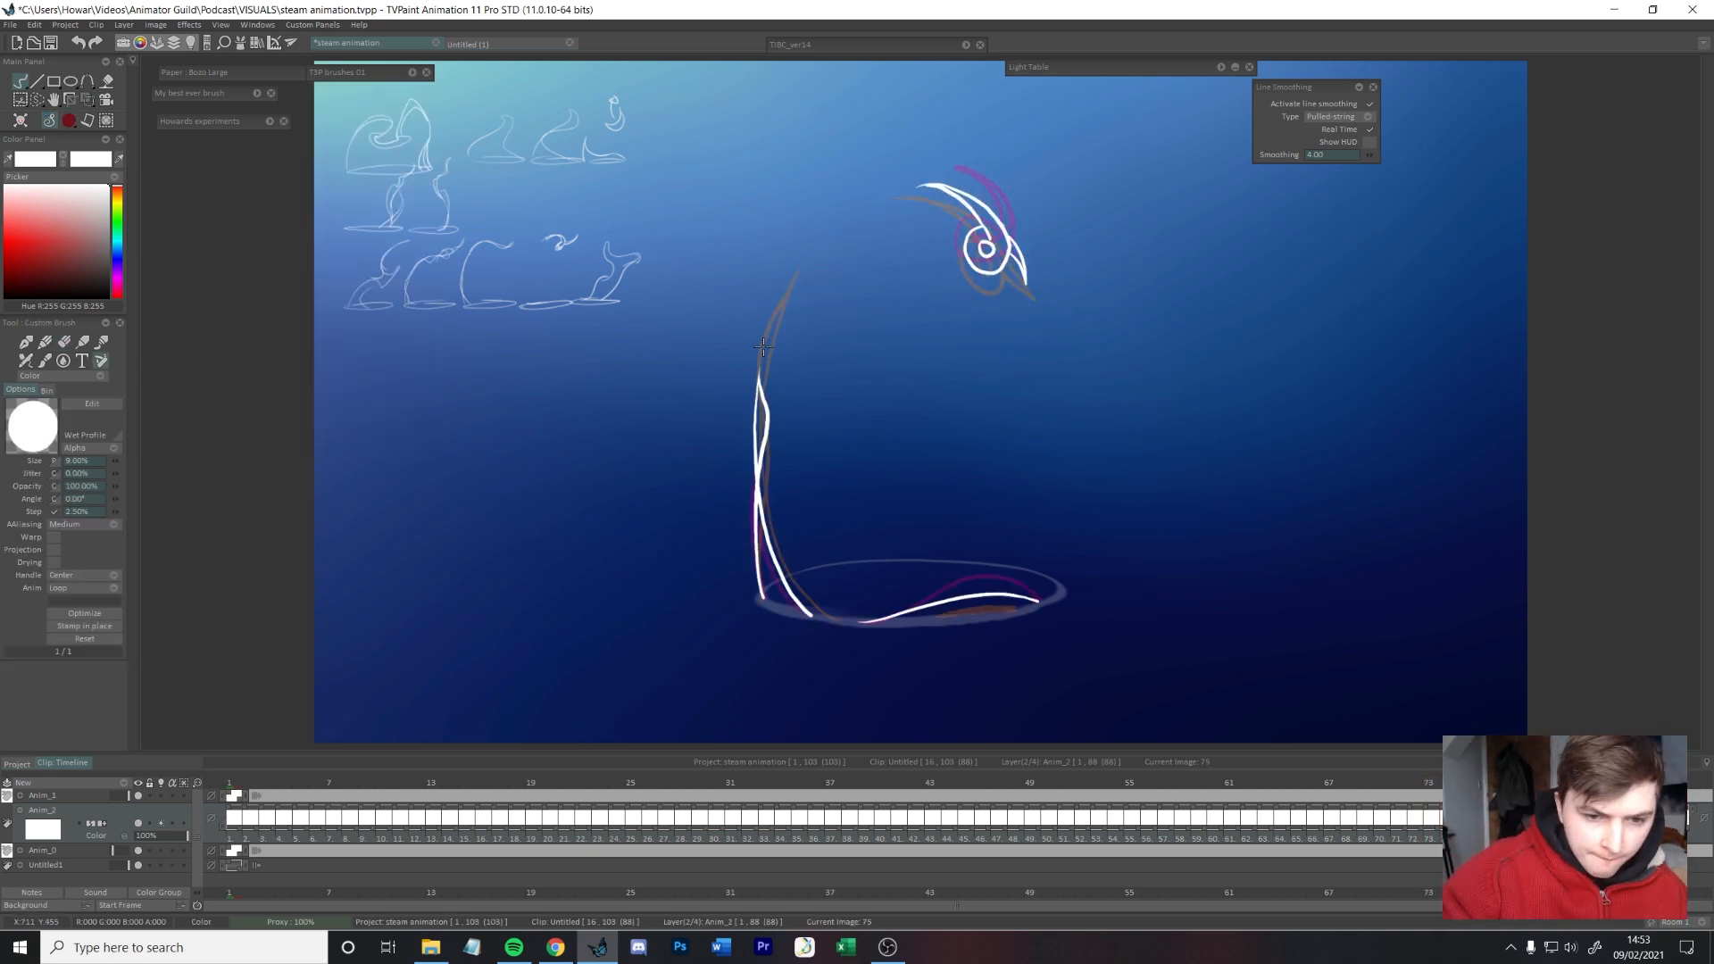
Step: Reshape the new steam hump on frames 80 and 81 with selection transforms and redraw its base line at the cup rim
key(Right)
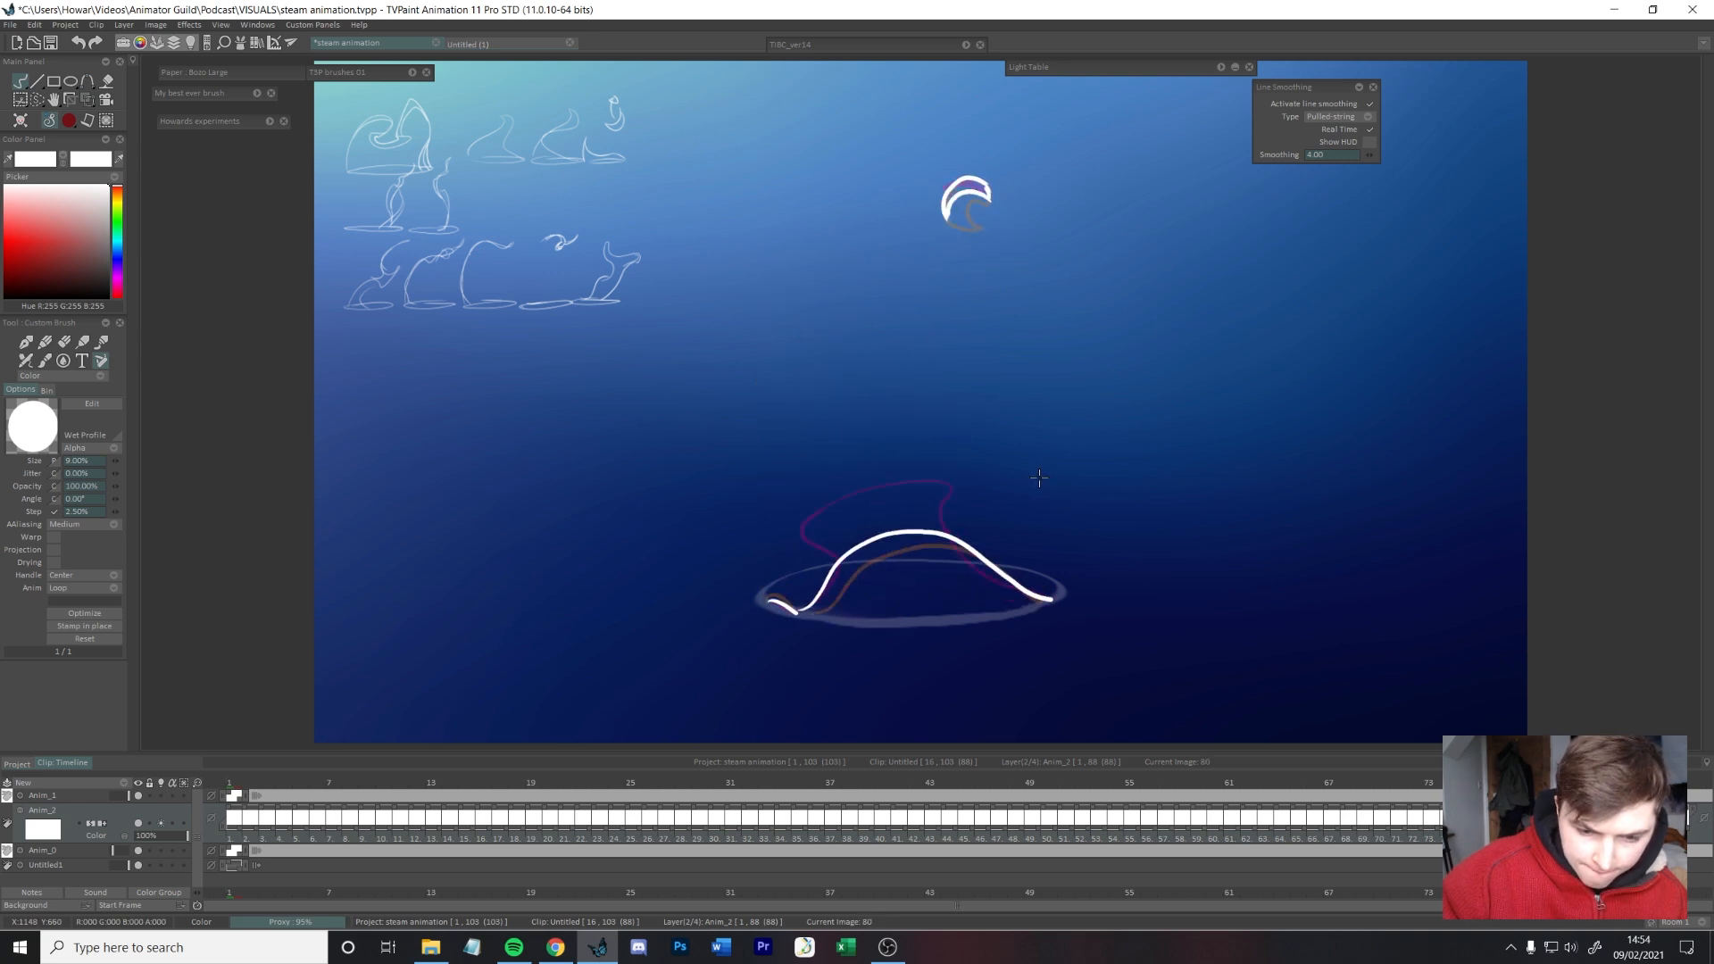
key(s)
drag(973, 507, 1009, 488)
key(t)
mouse_move(955, 482)
mouse_down()
mouse_move(973, 481)
mouse_move(924, 441)
mouse_move(968, 442)
mouse_up()
key(Right)
key(s)
key(t)
key(b)
key(e)
mouse_move(1060, 598)
mouse_down()
mouse_move(1015, 555)
mouse_move(1061, 598)
mouse_up()
key(b)
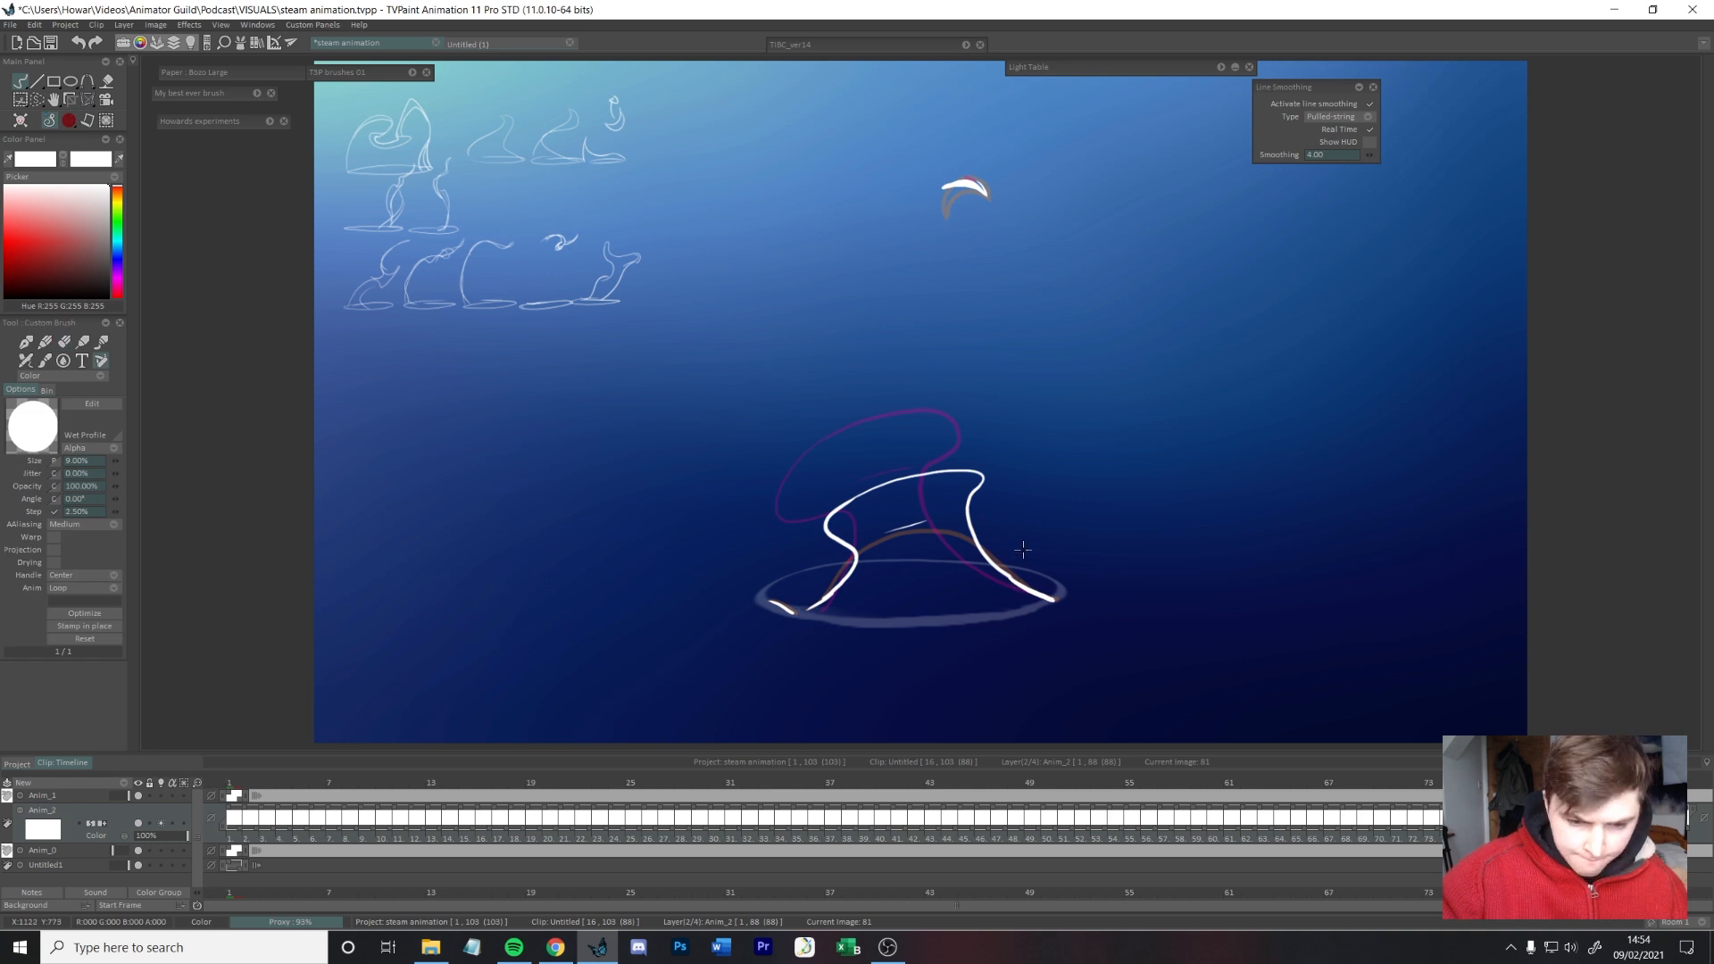
drag(830, 596, 810, 611)
Step: Transform the steam crest on frame 82 and redraw the base lines on both sides down to the cup rim
key(Right)
key(s)
drag(864, 365, 1043, 458)
key(t)
drag(1005, 425, 1060, 408)
drag(1099, 498, 1083, 509)
drag(1026, 406, 1014, 420)
key(b)
drag(1020, 593, 1046, 608)
drag(846, 598, 823, 616)
Step: Reposition the rising steam from frame 83 onward and draw the thin upper wisp on the frames that follow
key(Right)
key(t)
drag(981, 446, 1027, 450)
key(b)
key(Right)
key(t)
key(Right)
drag(893, 231, 968, 209)
key(Right)
key(Right)
drag(905, 192, 973, 197)
key(Right)
key(Left)
Step: Place a copy of the first drawing on frame 89 at the end of the loop
click(230, 783)
click(1576, 780)
key(b)
drag(765, 593, 1063, 585)
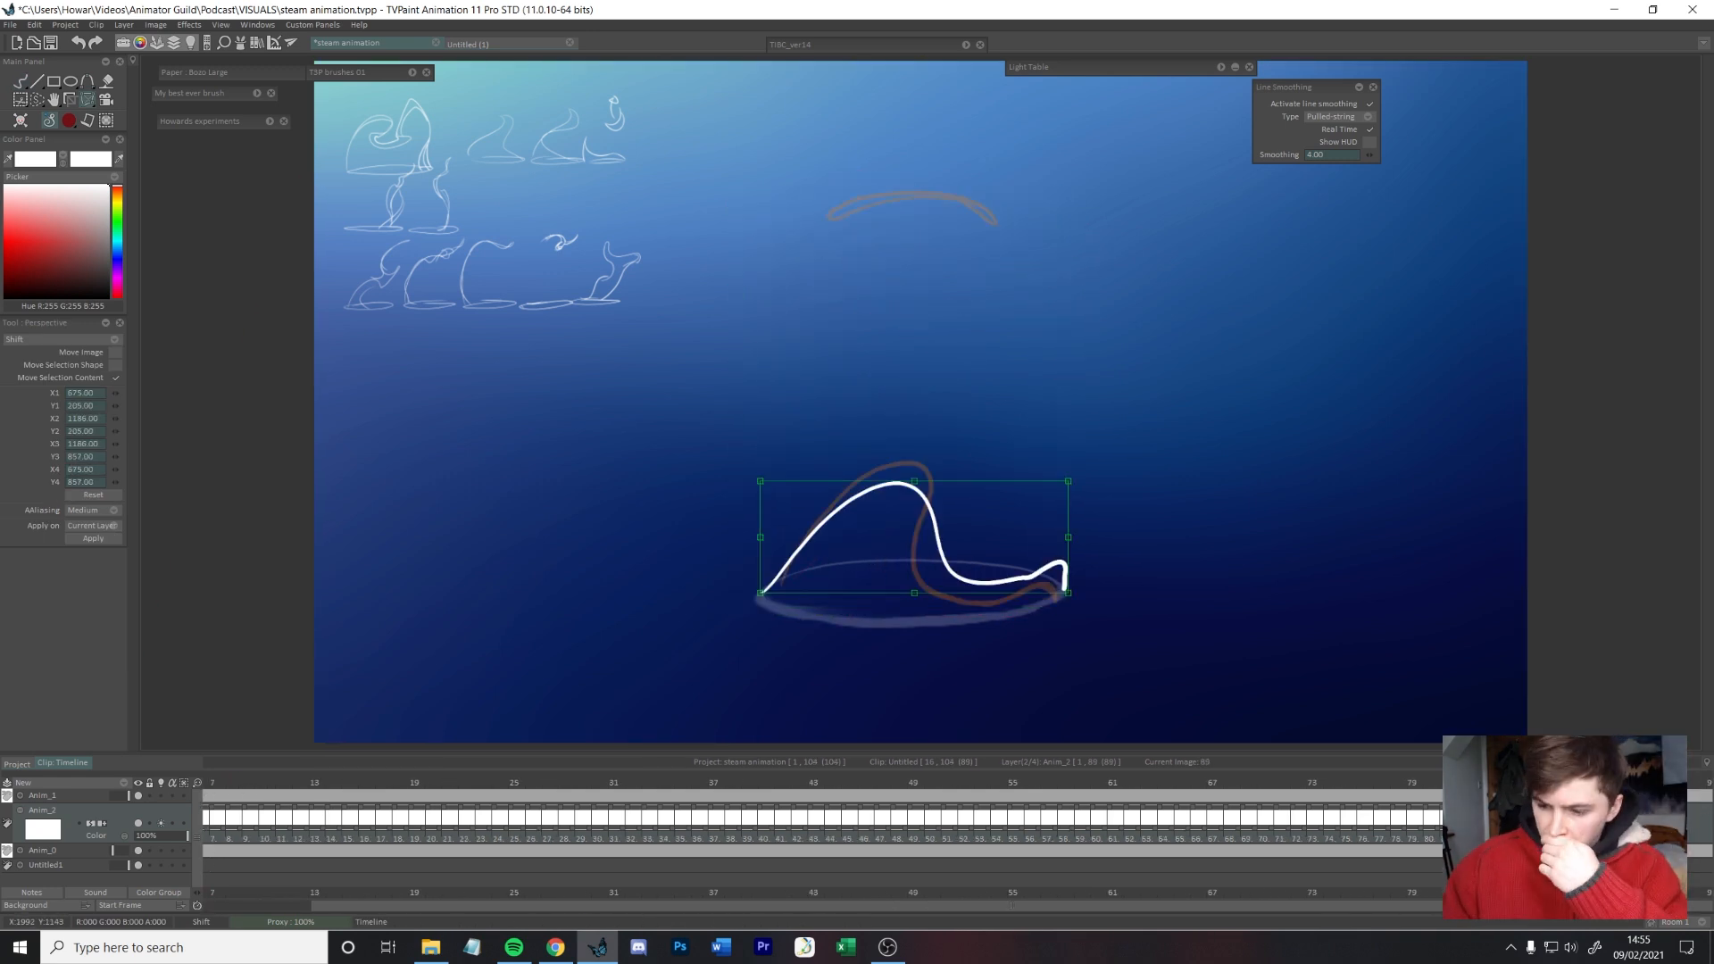
Step: Select and transform the steam hump on frame 88 to lead smoothly into the closing drawing
key(Left)
key(s)
drag(948, 457, 1062, 483)
key(t)
drag(928, 420, 909, 444)
drag(1119, 569, 1131, 553)
key(b)
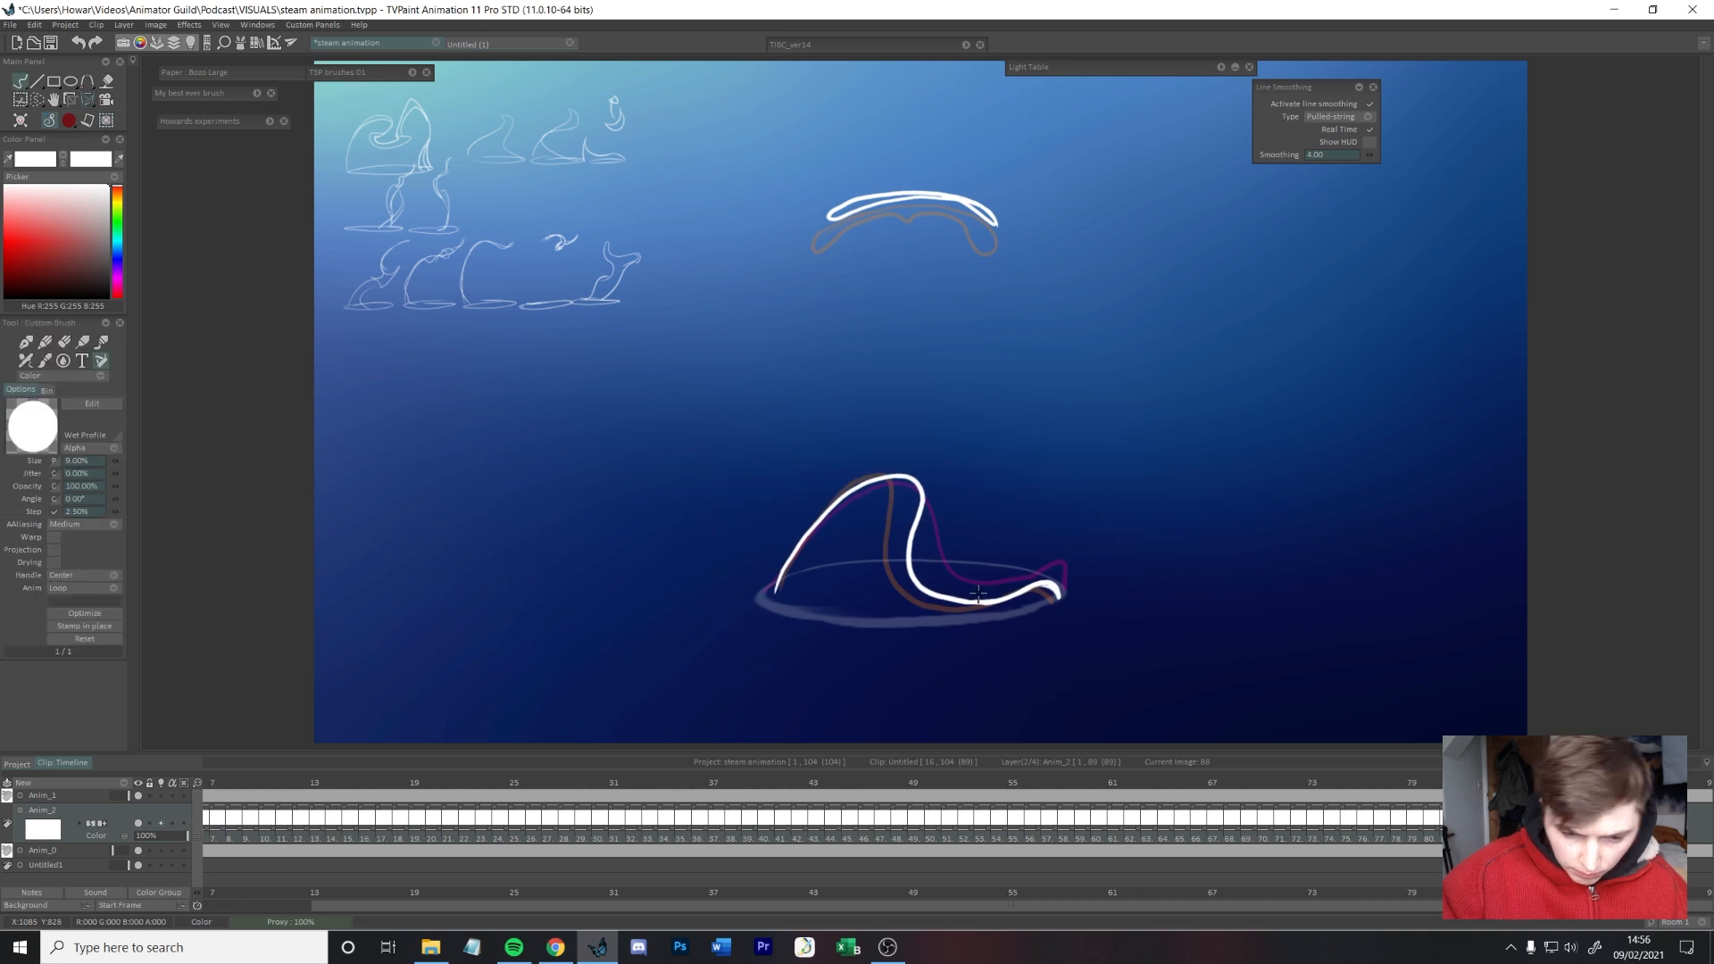
Step: Transform the steam hump on frame 87 to match its neighbours and flip through the closing frames
key(Left)
key(t)
drag(928, 446, 910, 479)
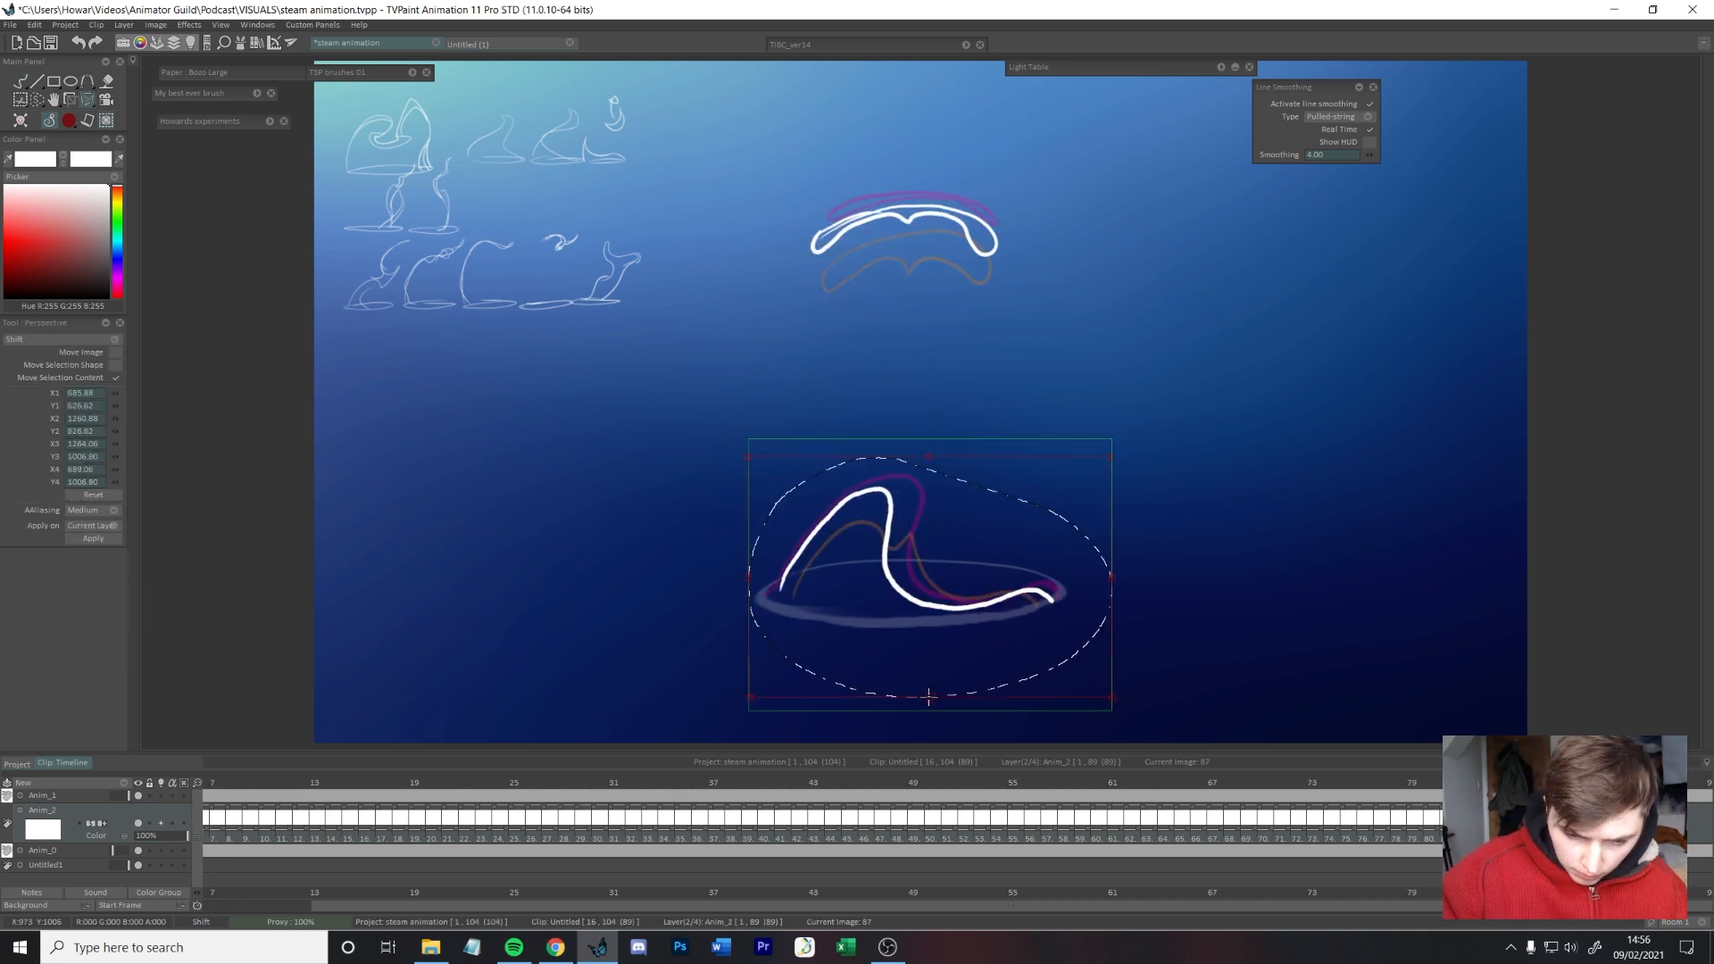
key(b)
key(Right)
key(Right)
key(Left)
key(Left)
key(Left)
key(Left)
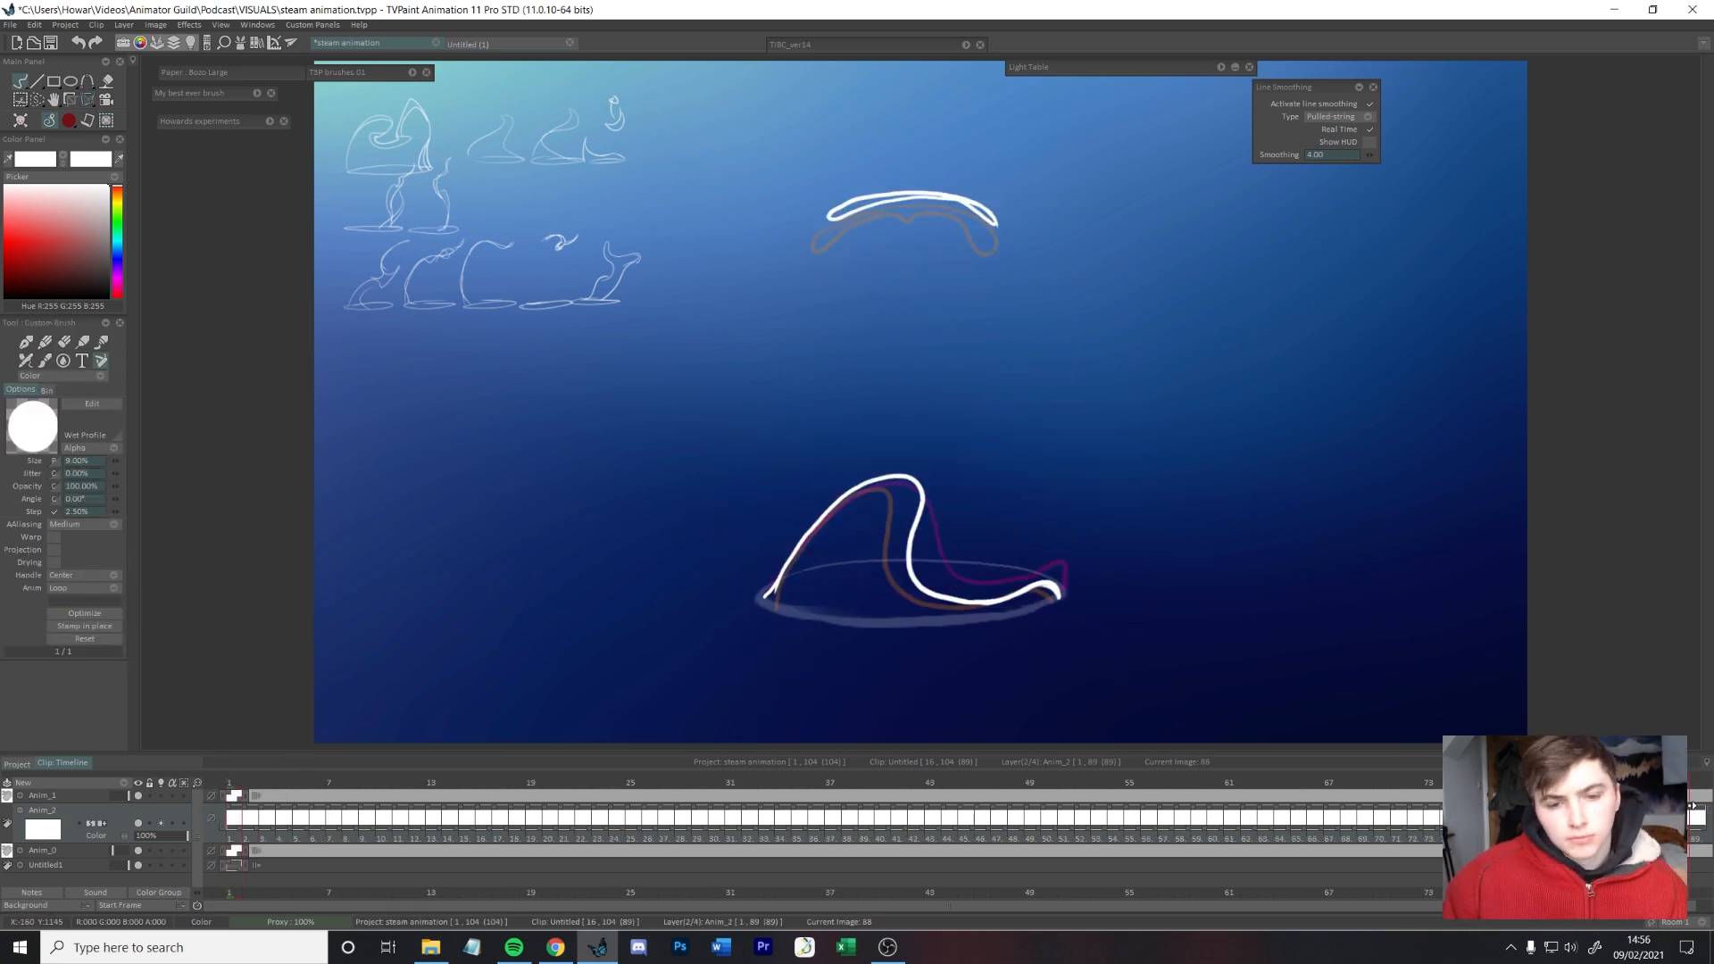
Step: Set the exposure of all drawings on the steam layer to two frames
drag(1328, 782, 628, 799)
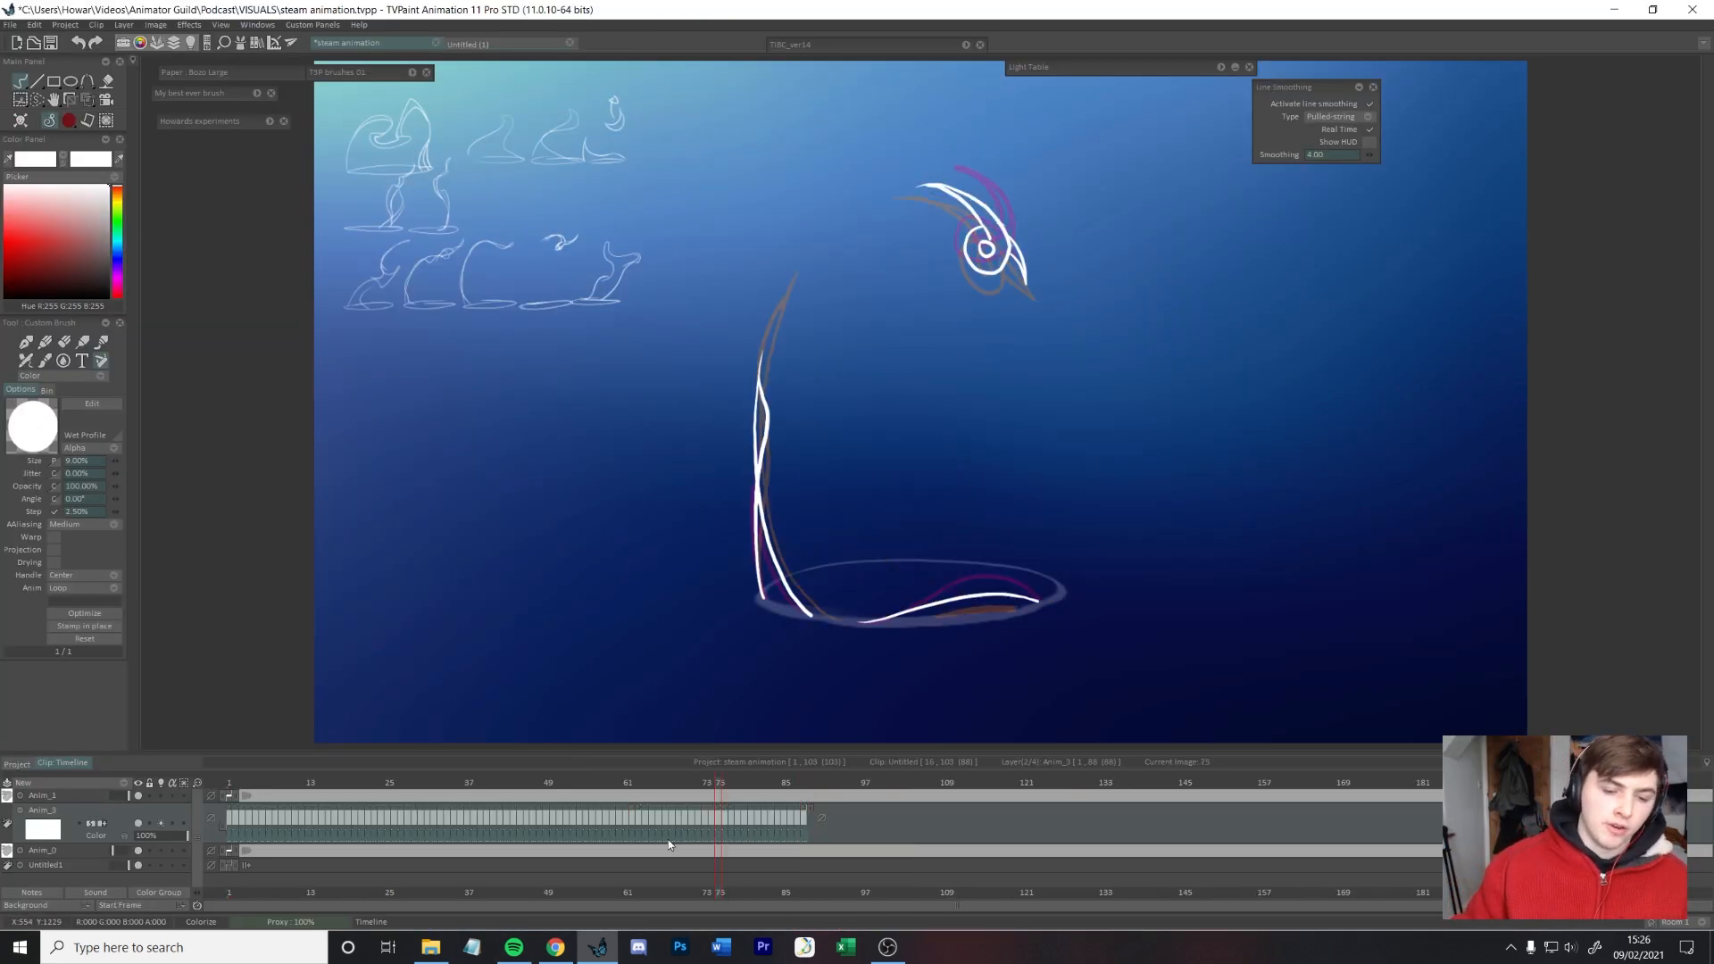
mouse_move(1708, 374)
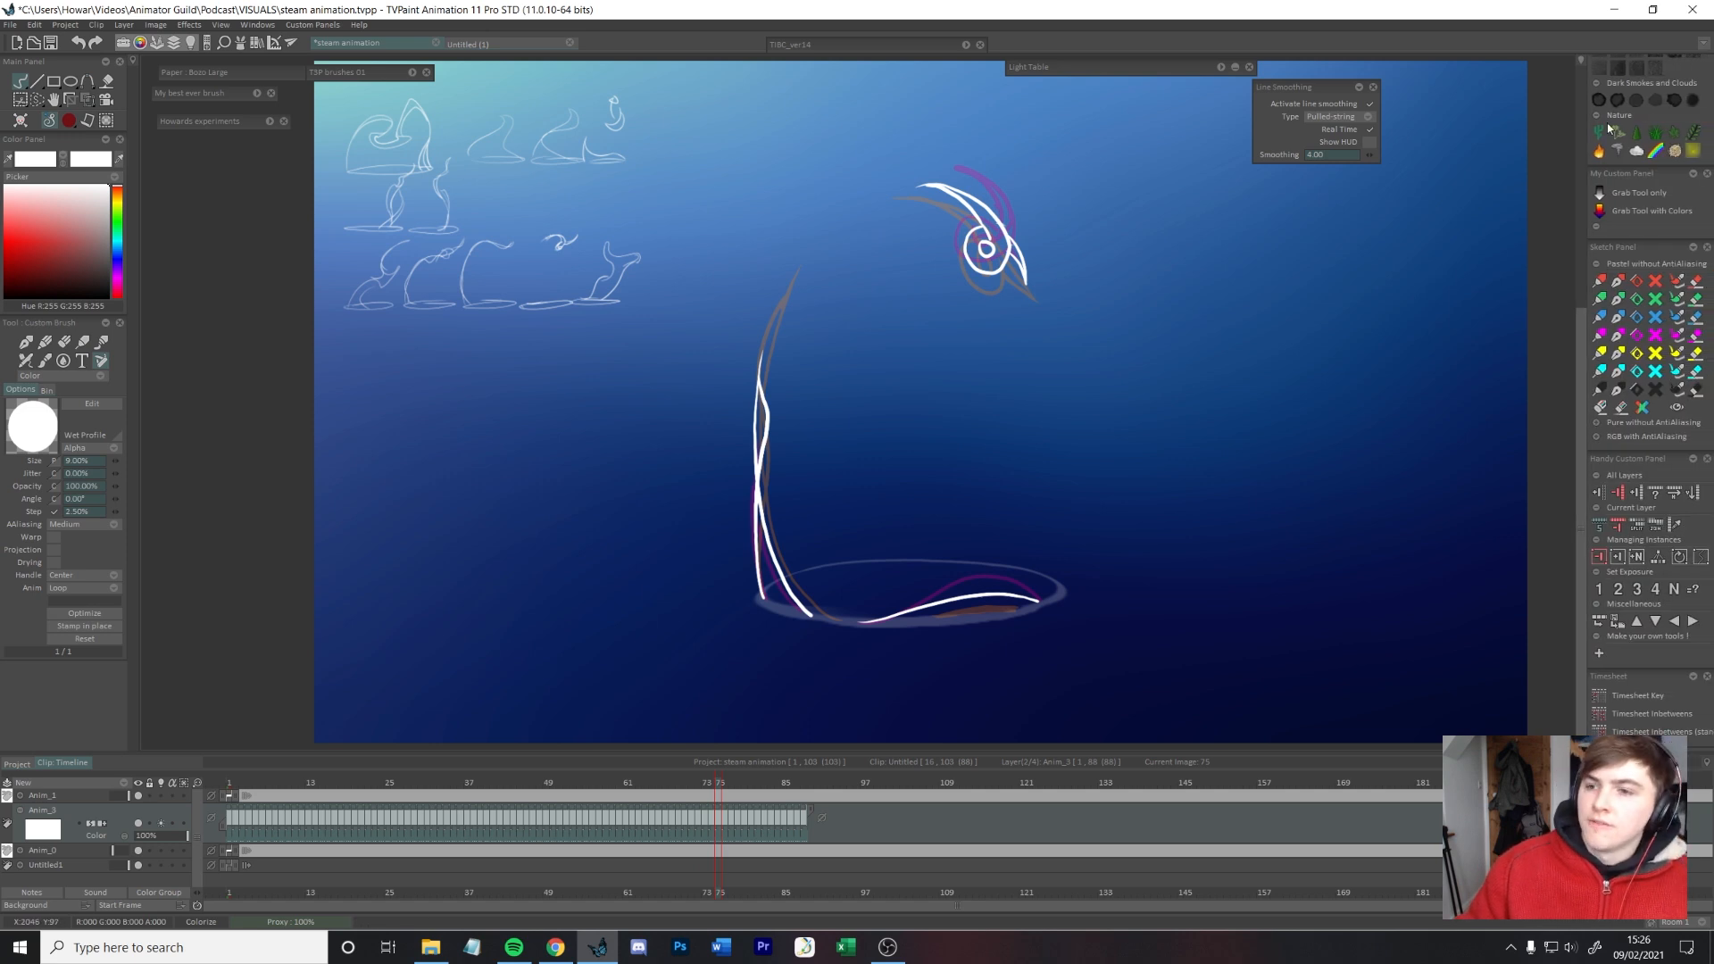
click(1617, 590)
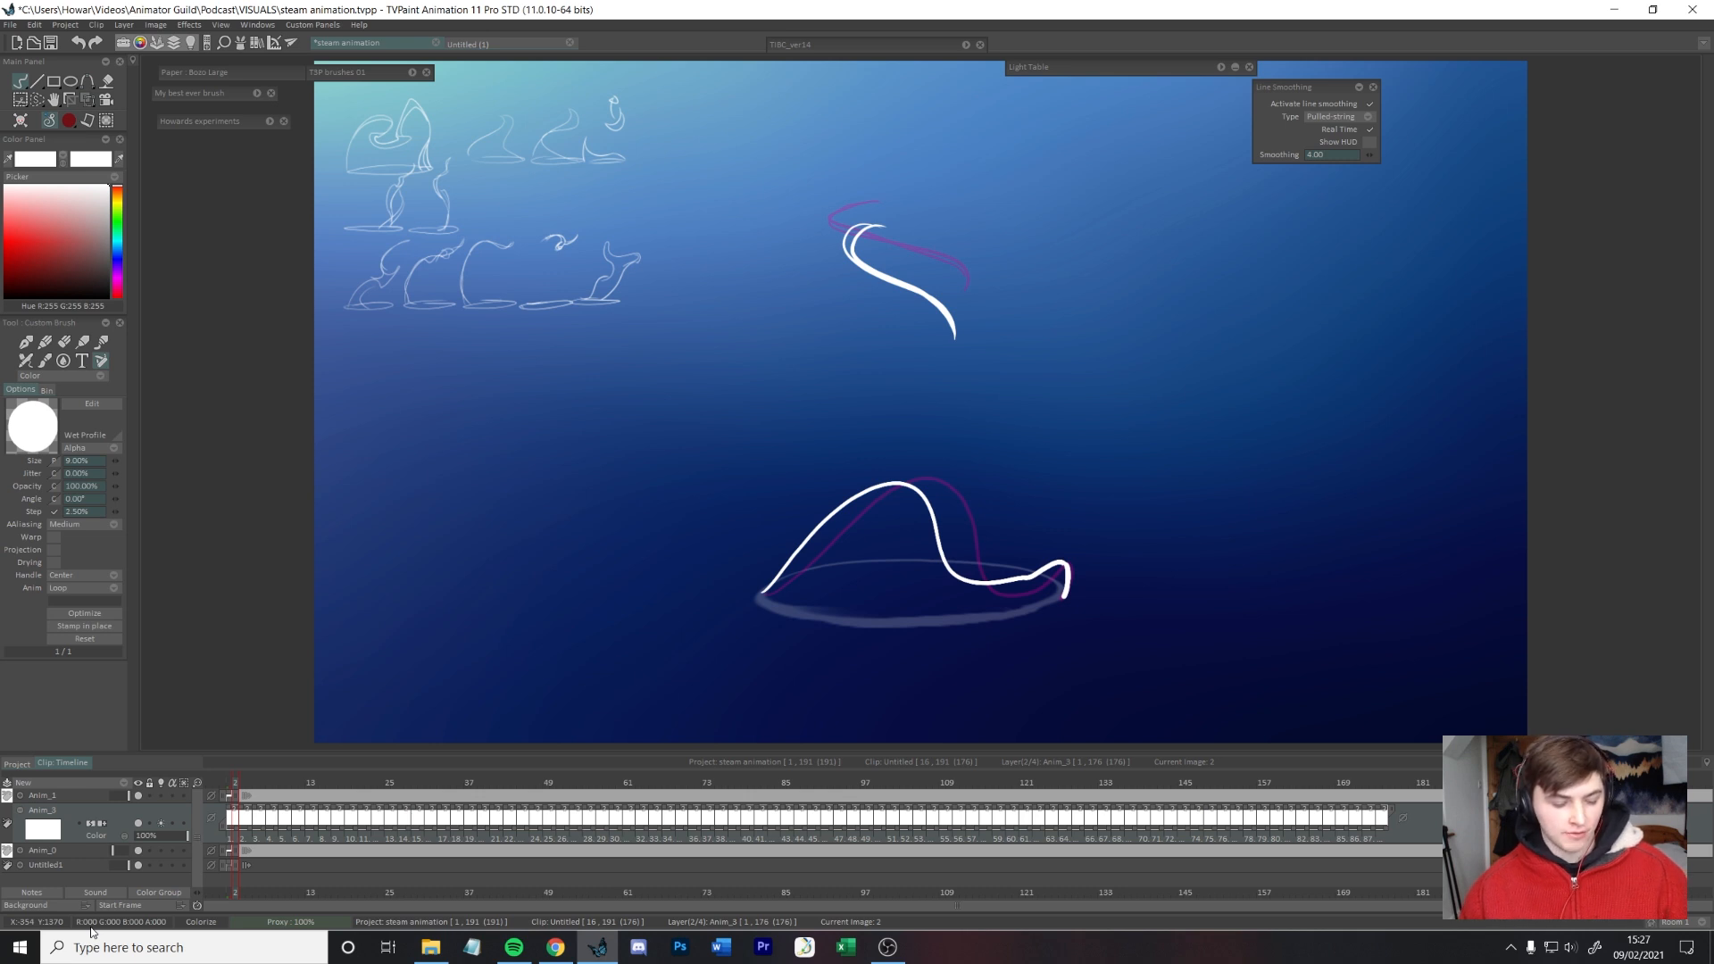
Step: Insert blank in-between images on every second frame, starting at frame 2
key(Insert)
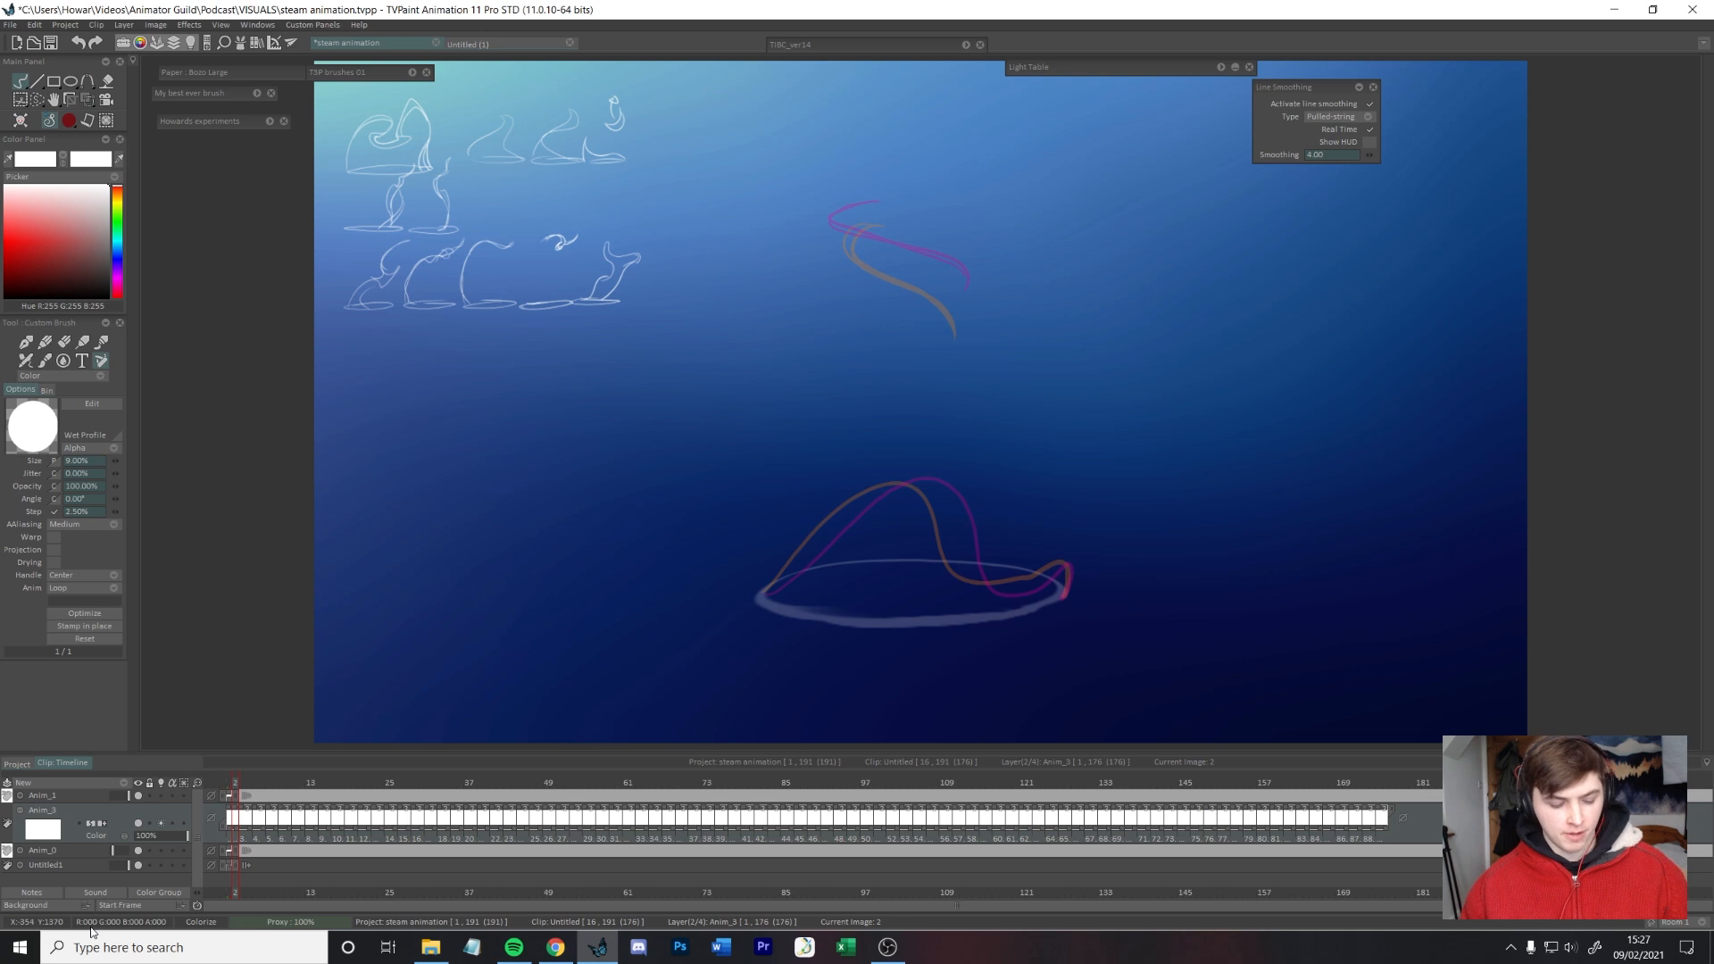
key(Right)
key(Right)
key(Insert)
key(Right)
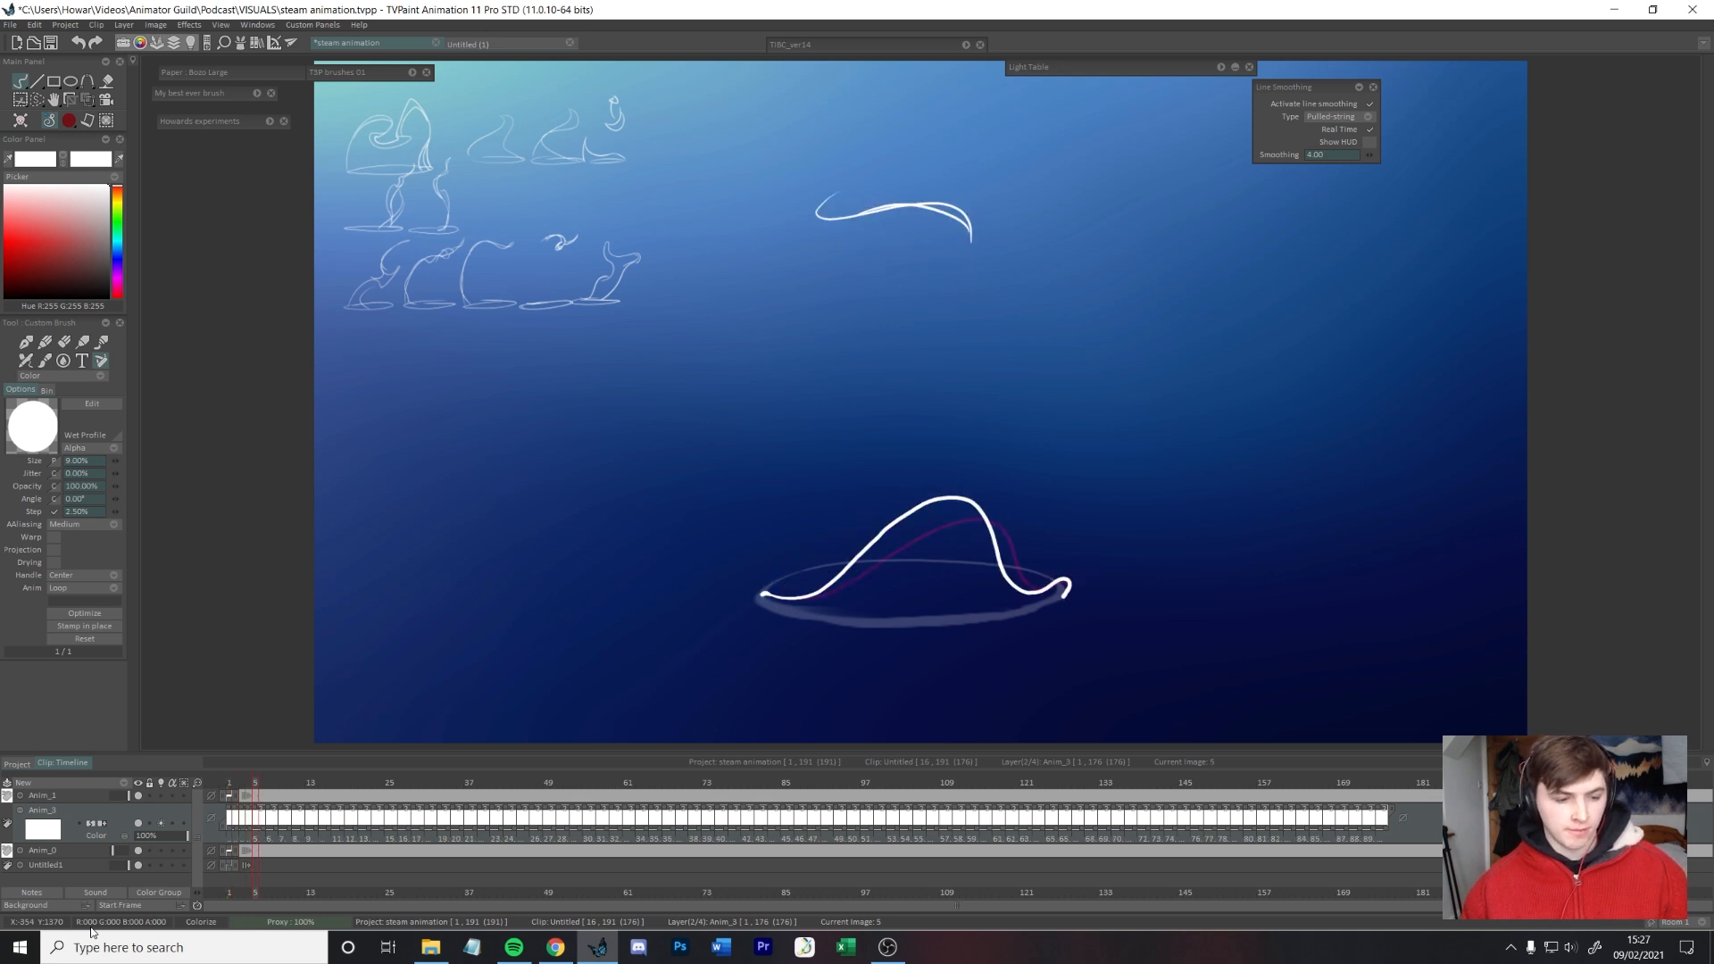
key(Insert)
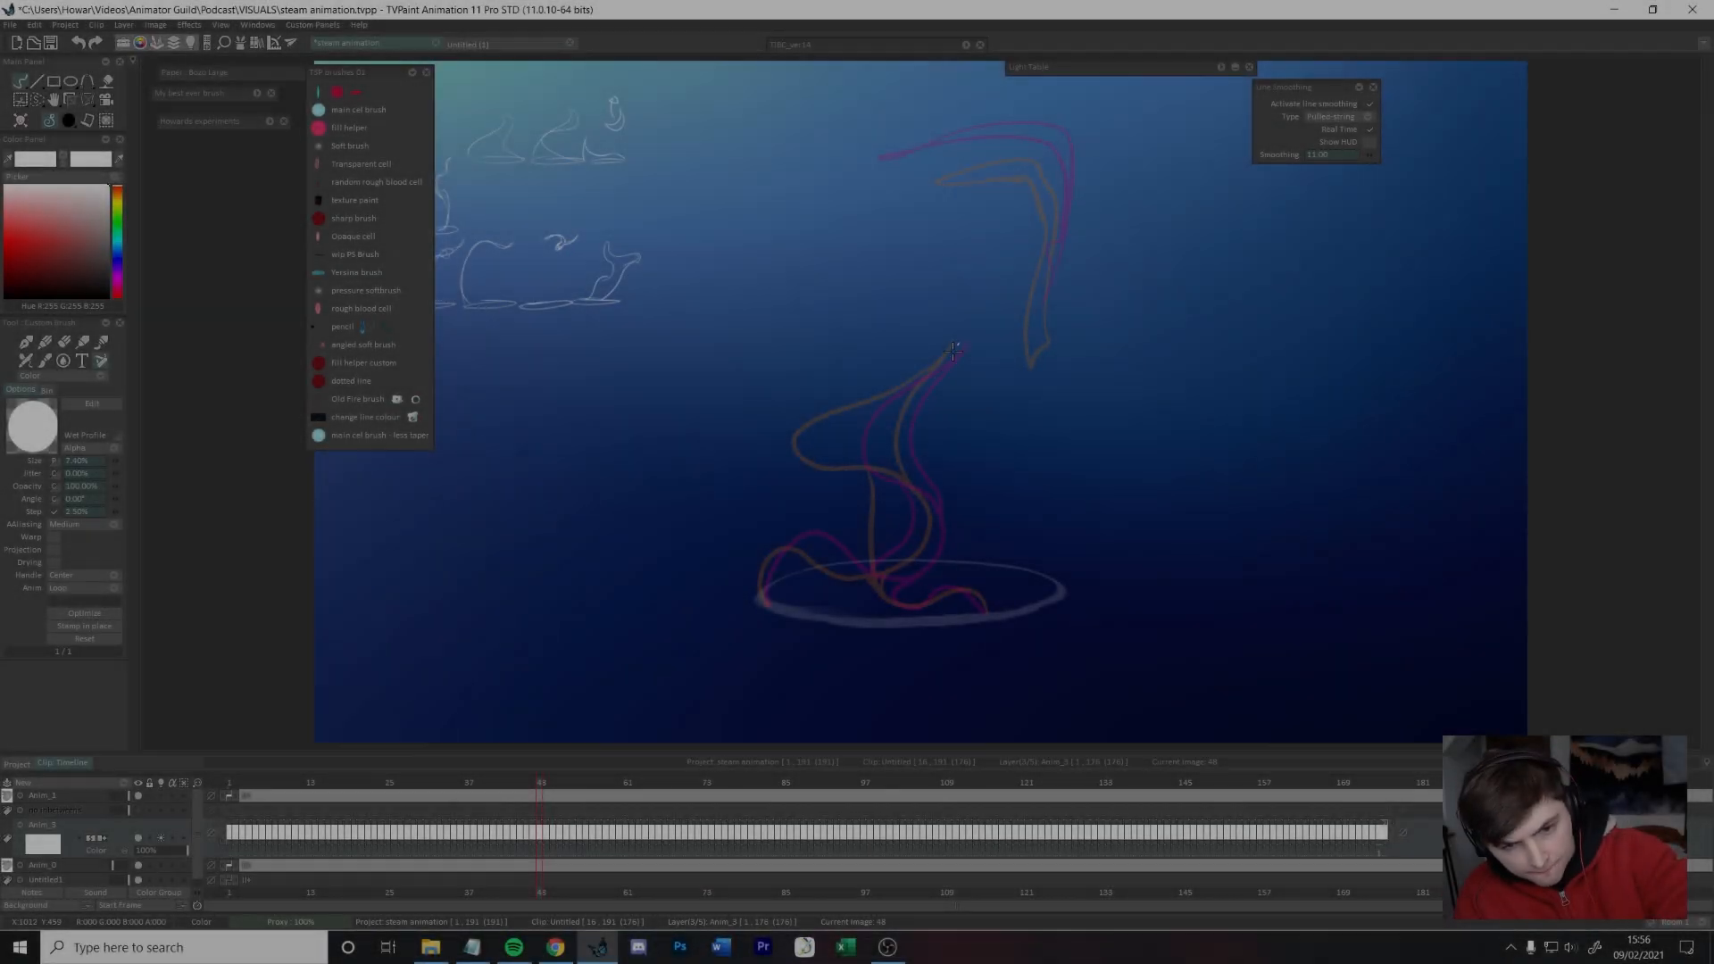
Step: Draw the in-between on frame 48, with the S-curved steam stem and its foot resting on the cup rim
mouse_move(953, 350)
mouse_down()
mouse_move(838, 424)
mouse_move(895, 470)
mouse_move(885, 567)
mouse_move(777, 541)
mouse_up()
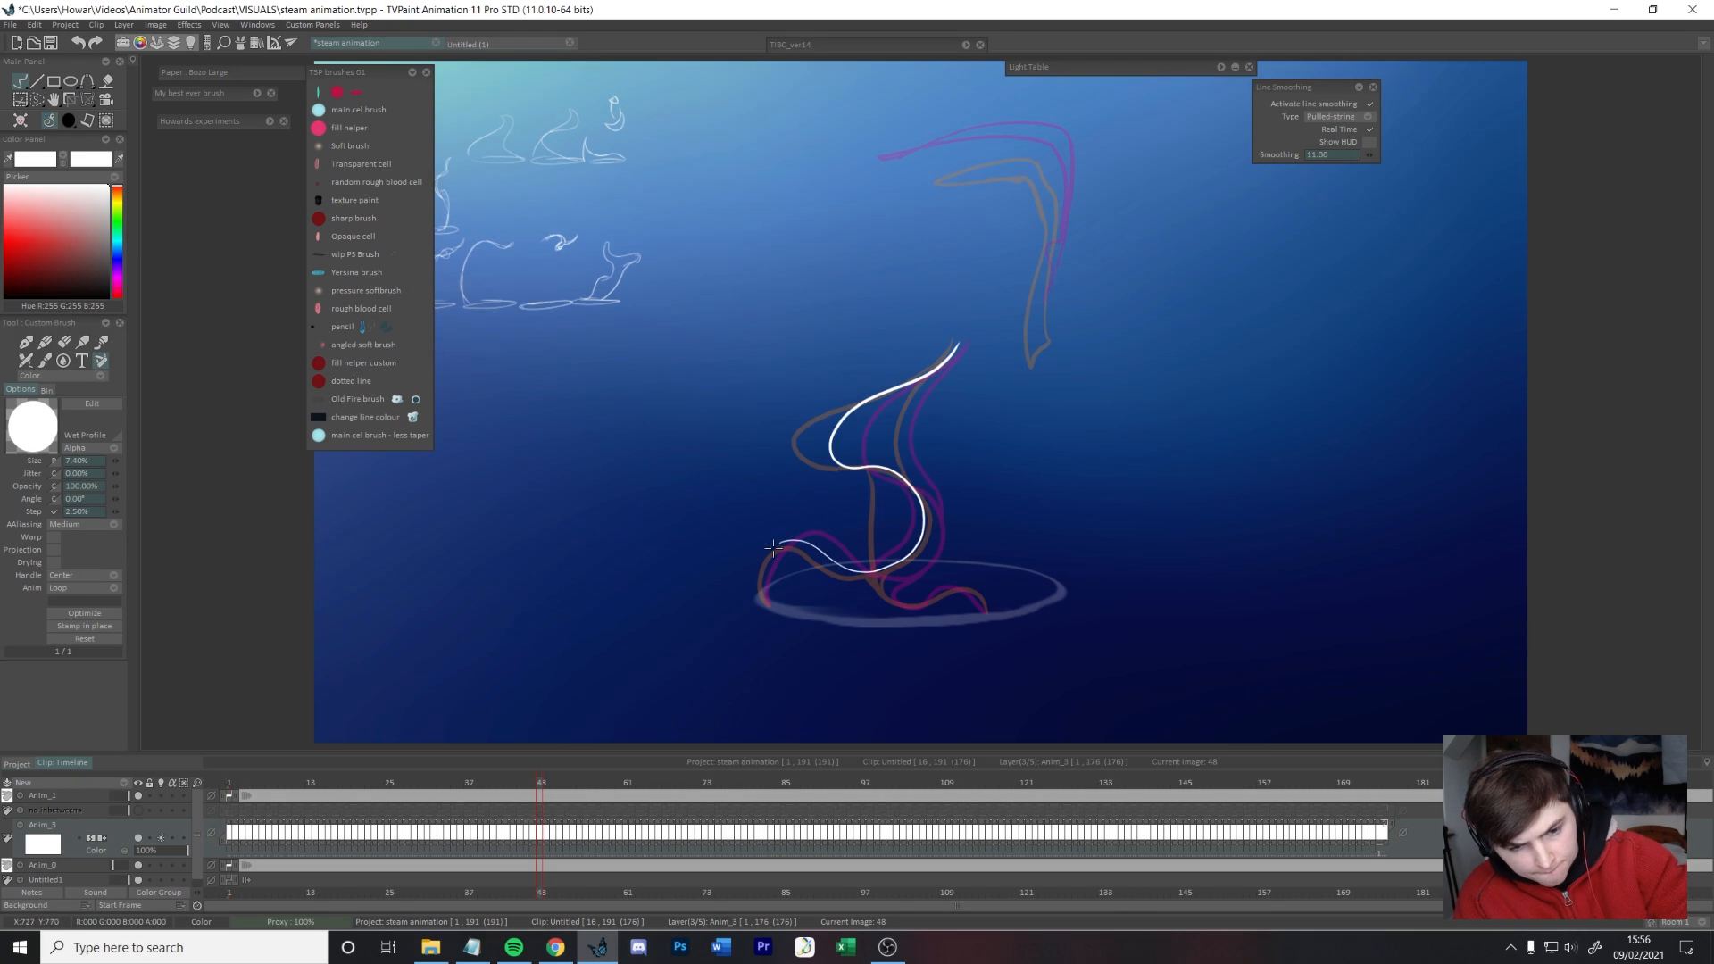
drag(956, 346, 913, 474)
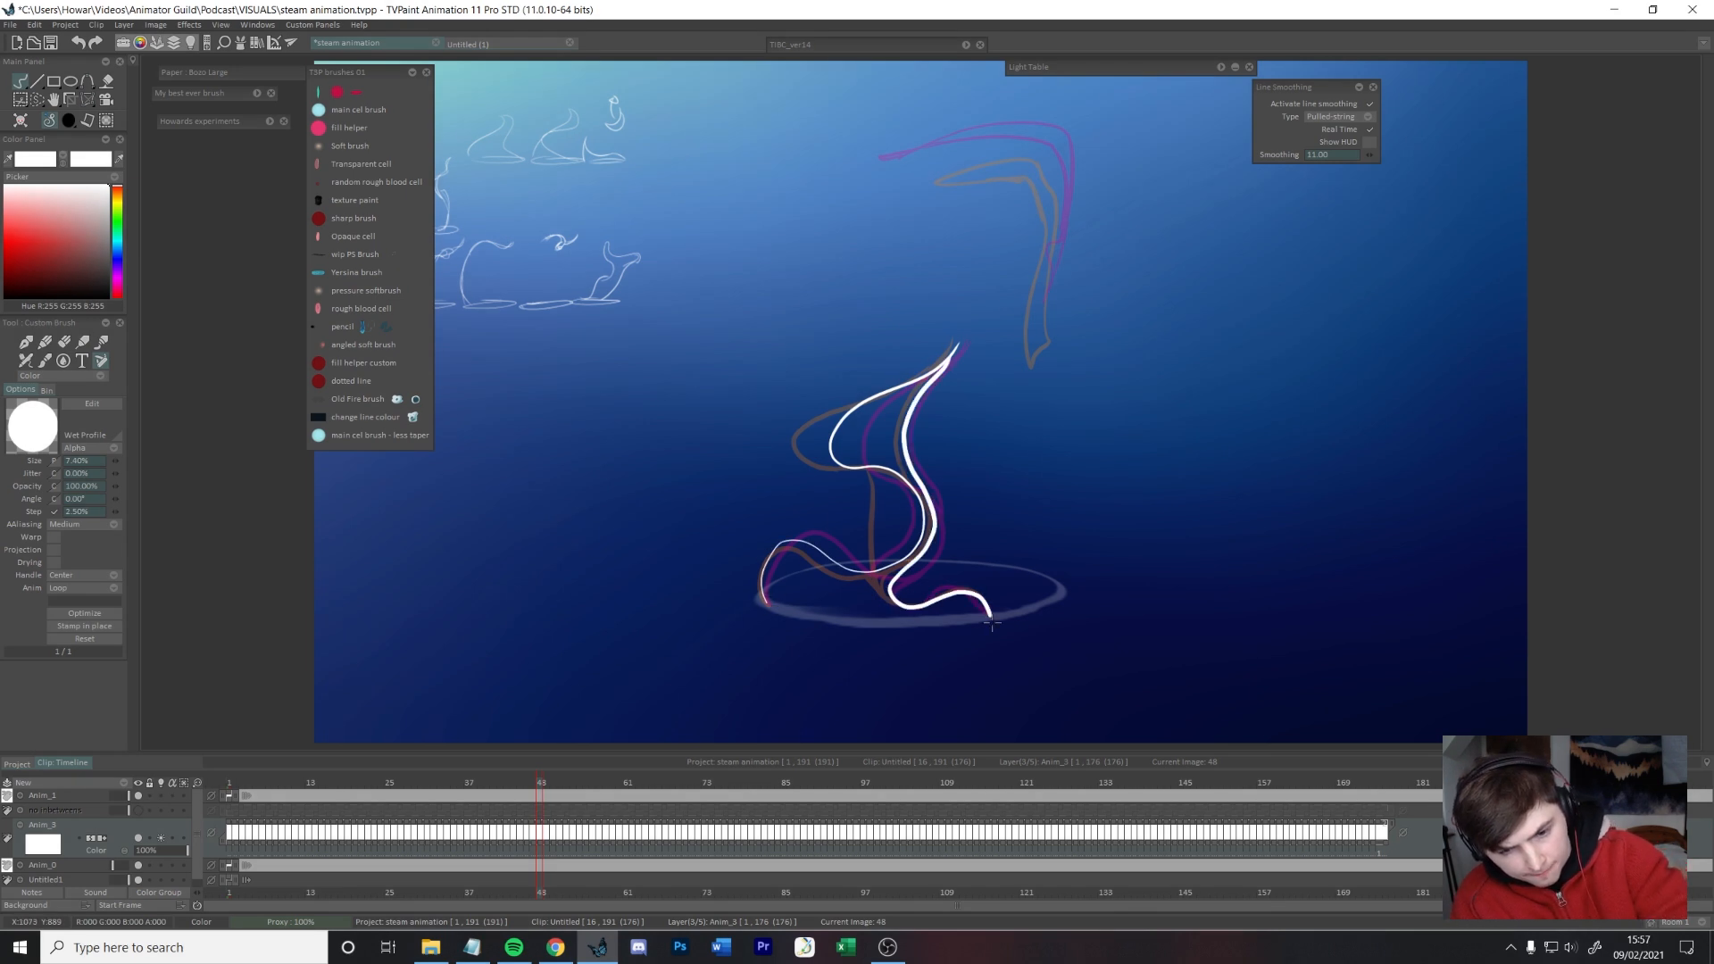
key(ctrl+z)
drag(971, 589, 987, 614)
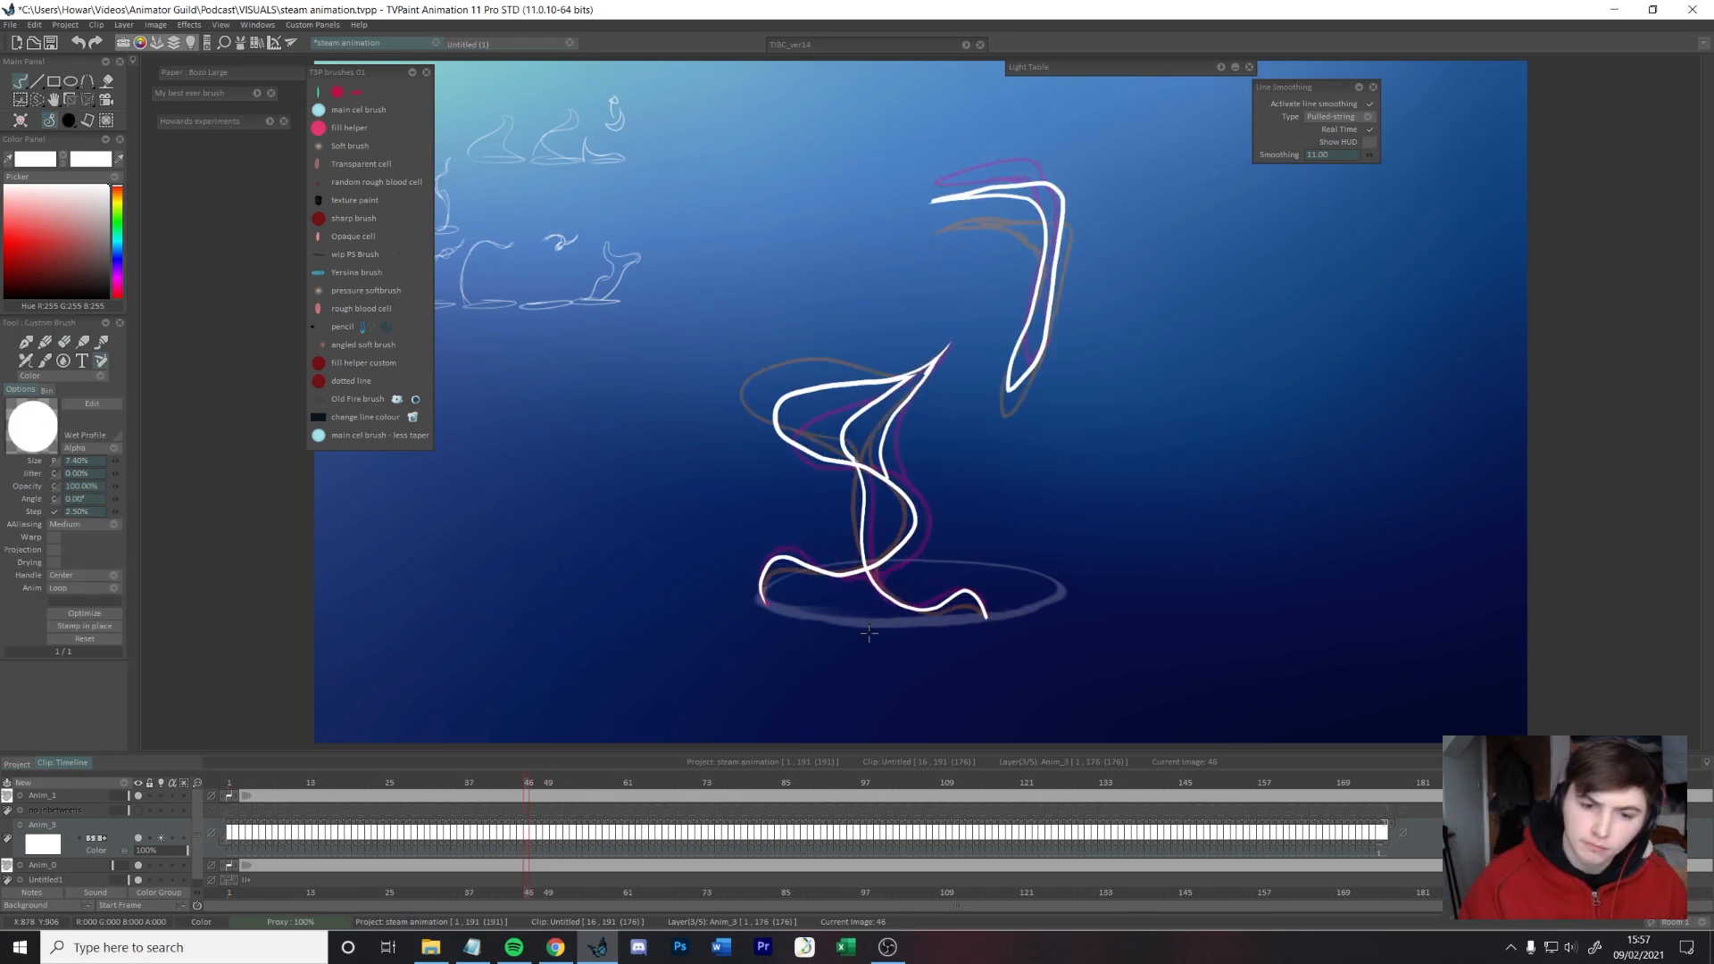
Step: Draw the in-between of the narrowing steam stem and its curled foot on frame 50
key(Right)
key(Right)
mouse_move(964, 350)
mouse_down()
mouse_move(947, 384)
mouse_move(909, 589)
mouse_up()
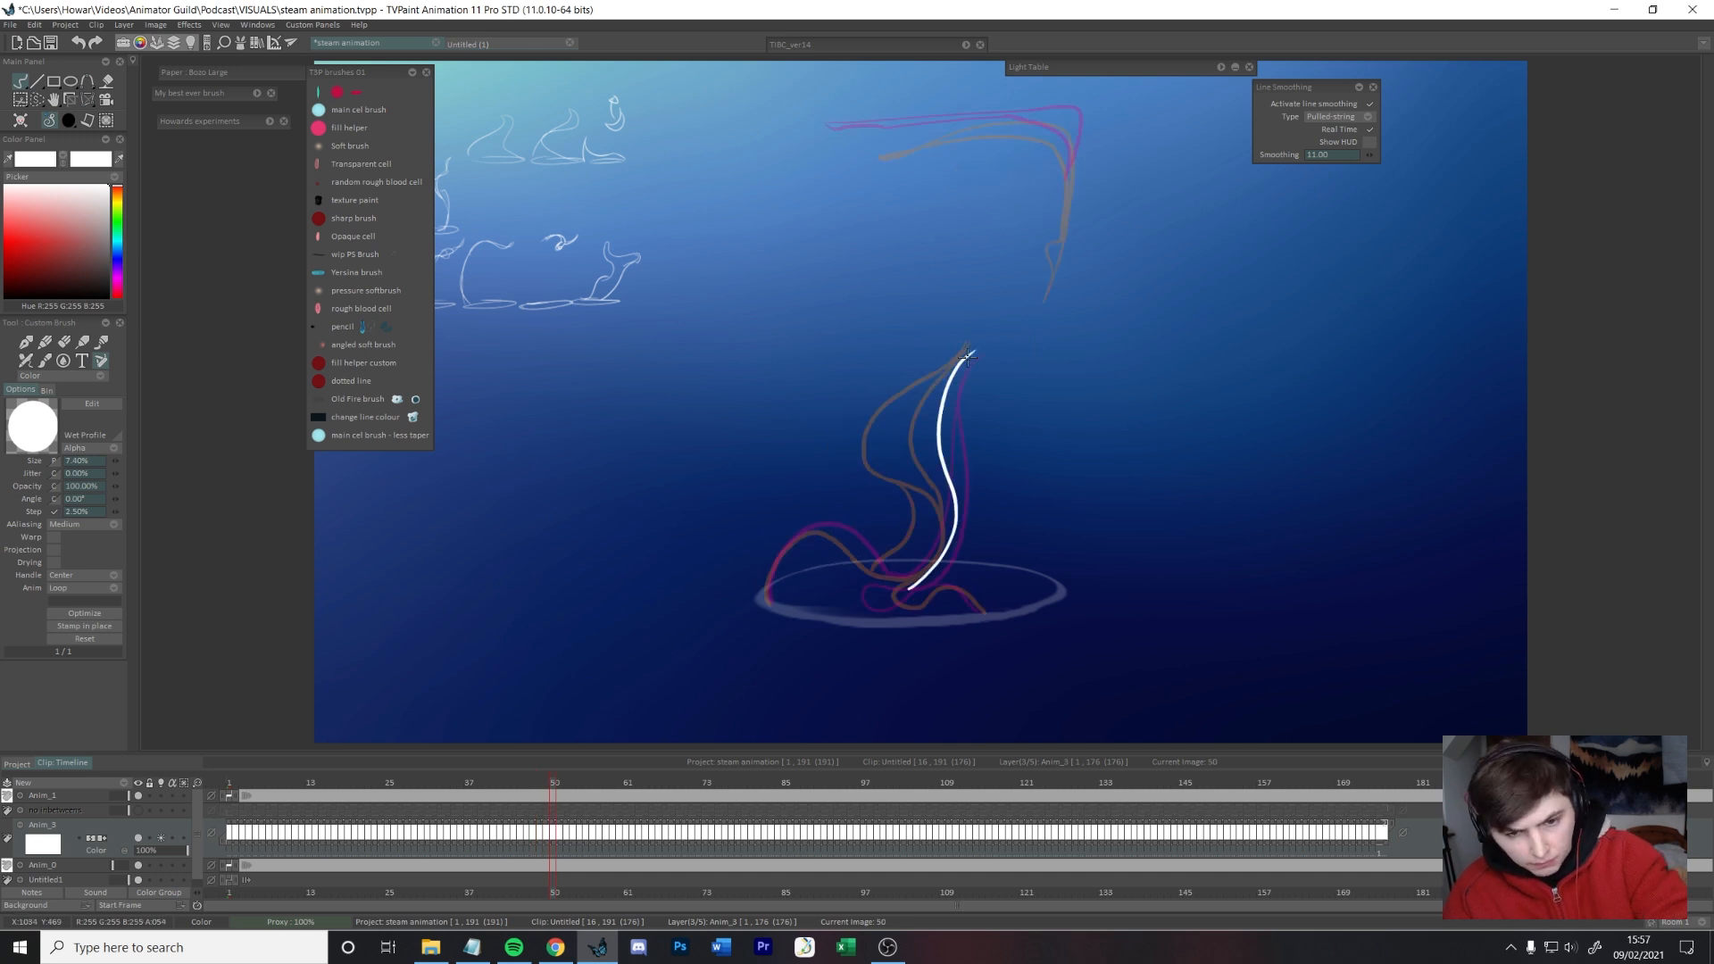
key(ctrl+z)
drag(808, 528, 765, 596)
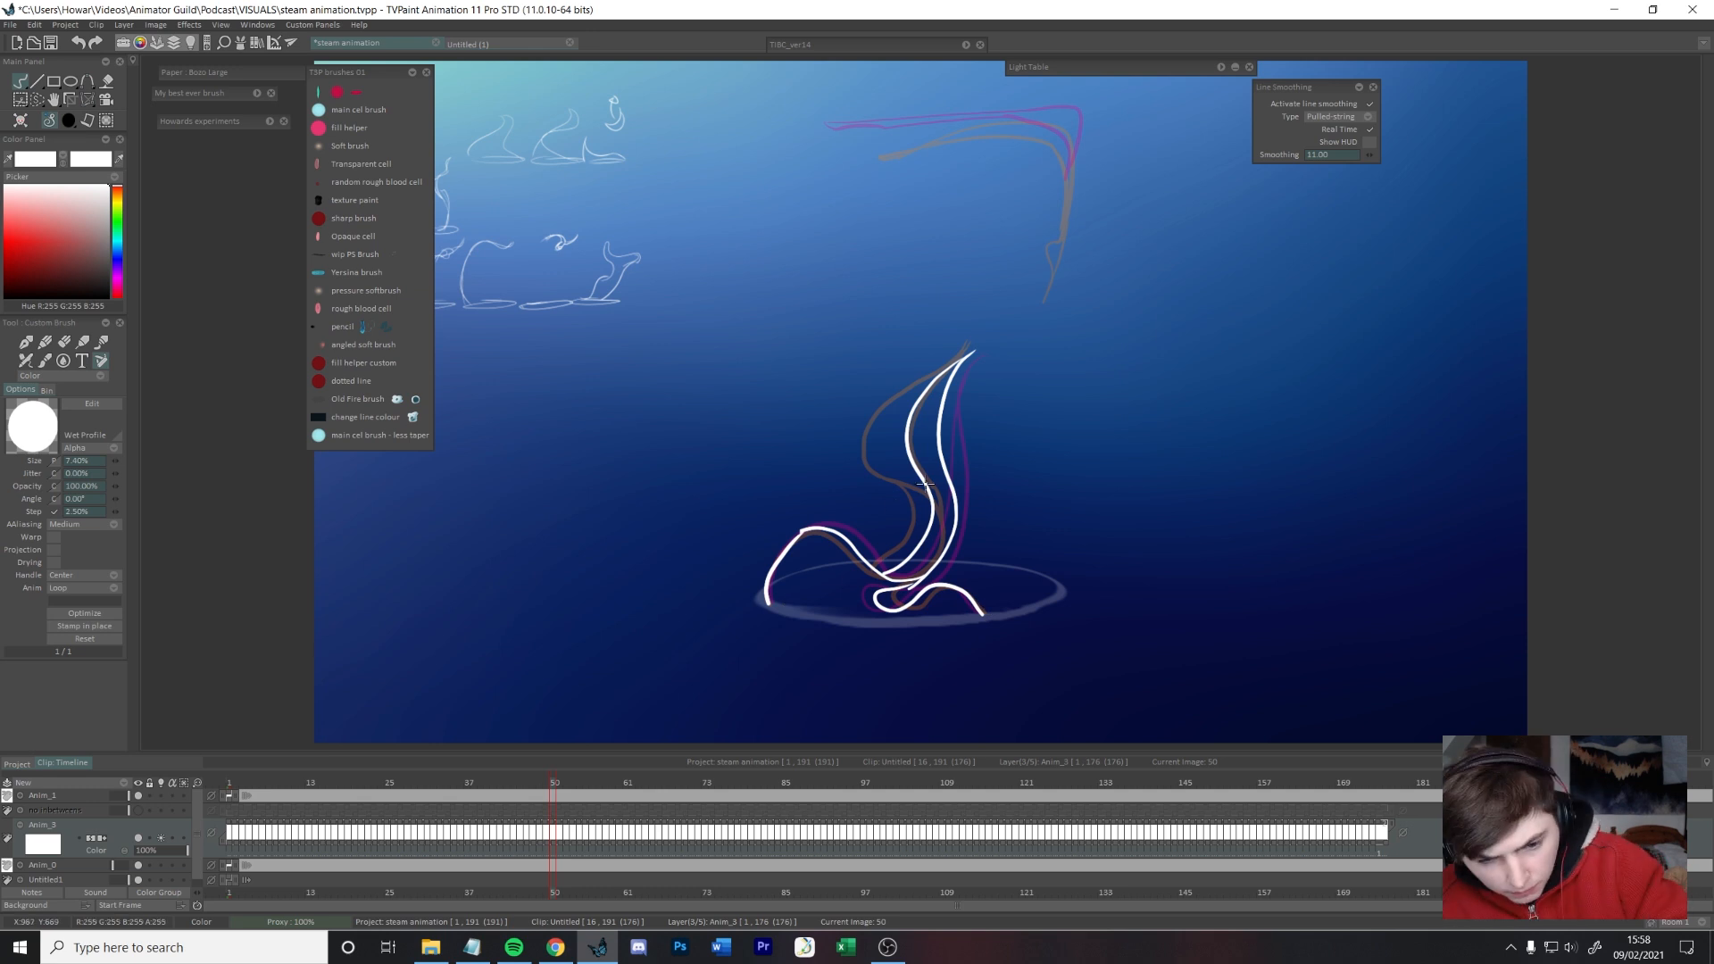
Step: Add the detached bent wisp above the stem to the in-betweens on frames 48 and 50
key(Left)
key(Left)
mouse_move(1036, 337)
mouse_down()
mouse_move(933, 153)
mouse_move(906, 168)
mouse_up()
drag(1008, 138, 1033, 302)
key(Right)
key(Right)
key(Right)
key(Left)
mouse_move(1060, 244)
mouse_down()
mouse_move(1074, 114)
mouse_move(846, 142)
mouse_up()
mouse_move(848, 143)
mouse_down()
mouse_move(955, 127)
mouse_move(1075, 212)
mouse_up()
Step: Draw the in-between on frame 52, with the hump on the rim flowing into the upright steam tail
key(Left)
key(Right)
key(Right)
key(Right)
mouse_move(855, 525)
mouse_down()
mouse_move(894, 583)
mouse_move(1019, 505)
mouse_move(1009, 379)
mouse_move(974, 606)
mouse_up()
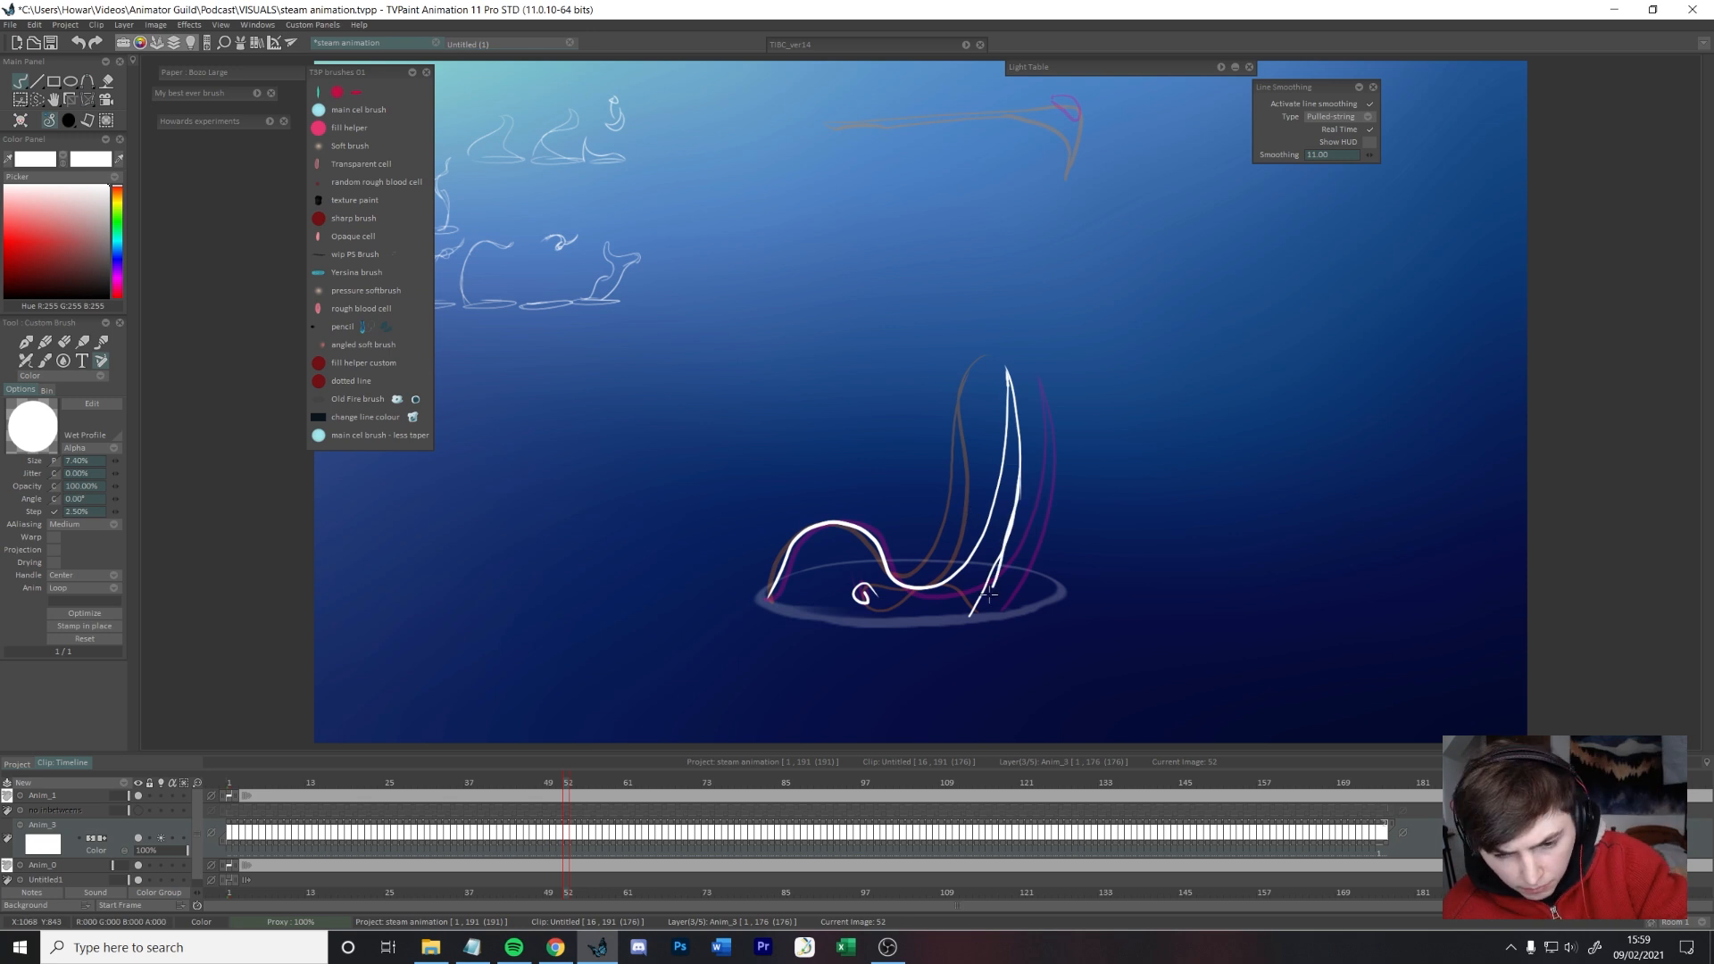
key(e)
Step: Draw the in-between on frame 54, with the hump sliding along the rim and the thin tail curving up past its edge
key(Right)
key(Right)
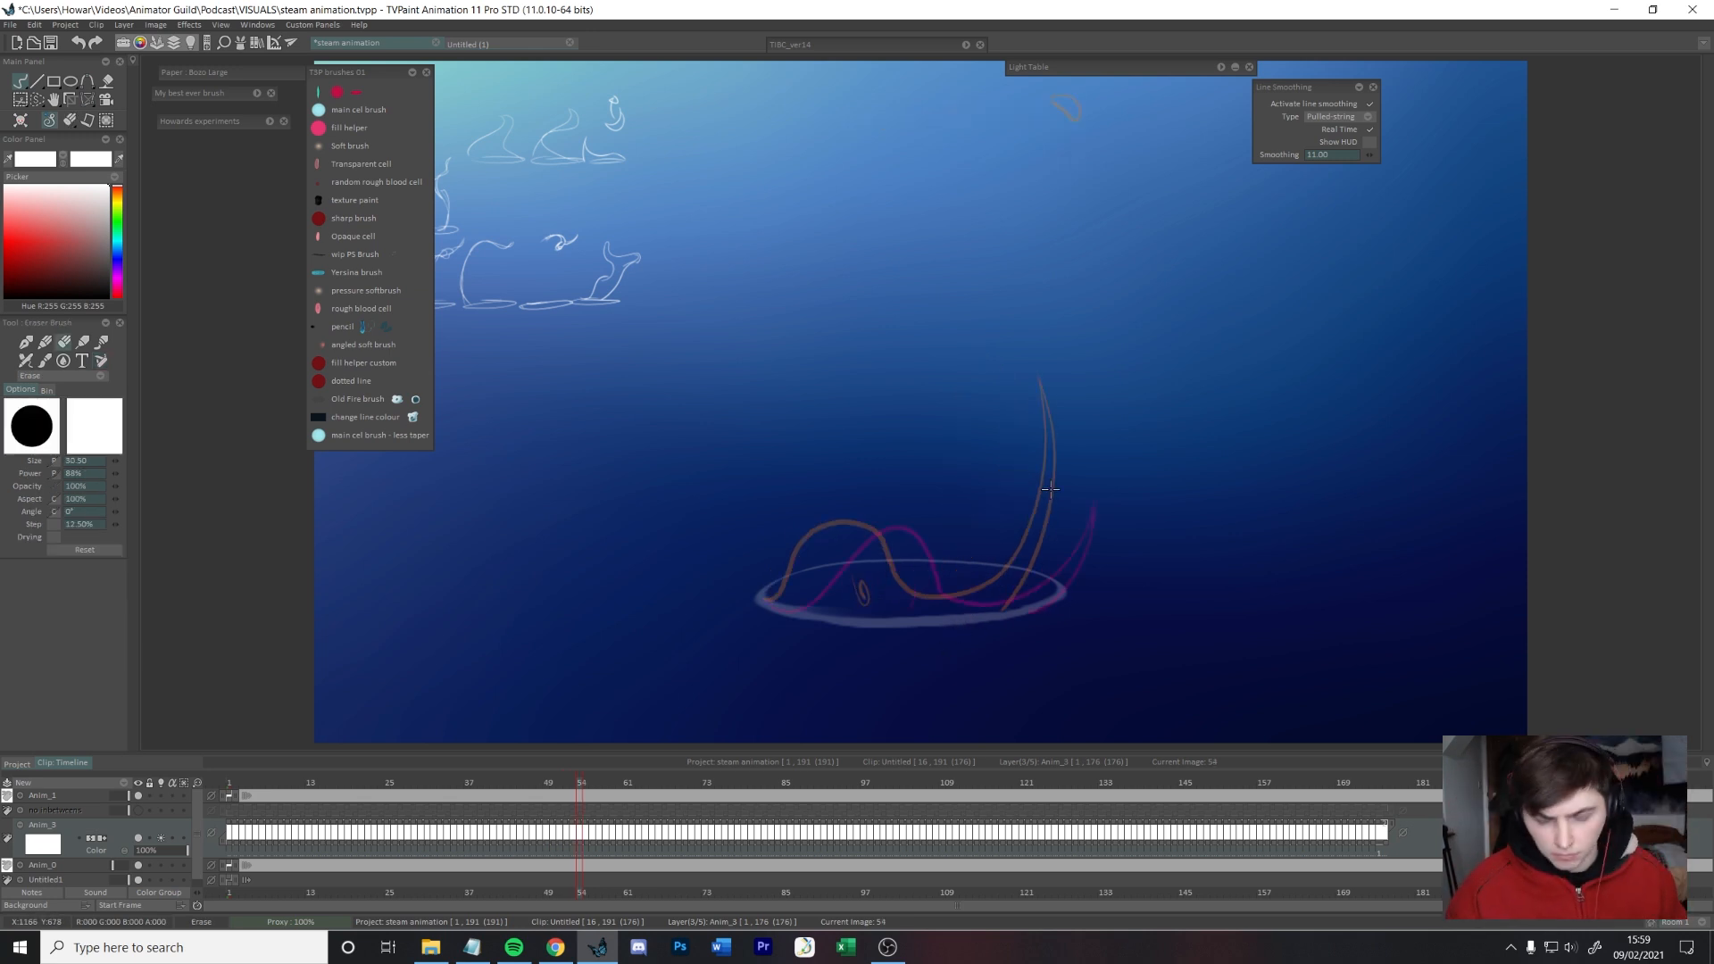
key(e)
mouse_move(766, 599)
mouse_down()
mouse_move(859, 522)
mouse_move(947, 597)
mouse_move(1073, 465)
mouse_move(1080, 487)
mouse_move(949, 598)
mouse_move(1026, 616)
mouse_up()
key(ctrl+z)
key(ctrl+z)
drag(1081, 428, 1036, 606)
key(e)
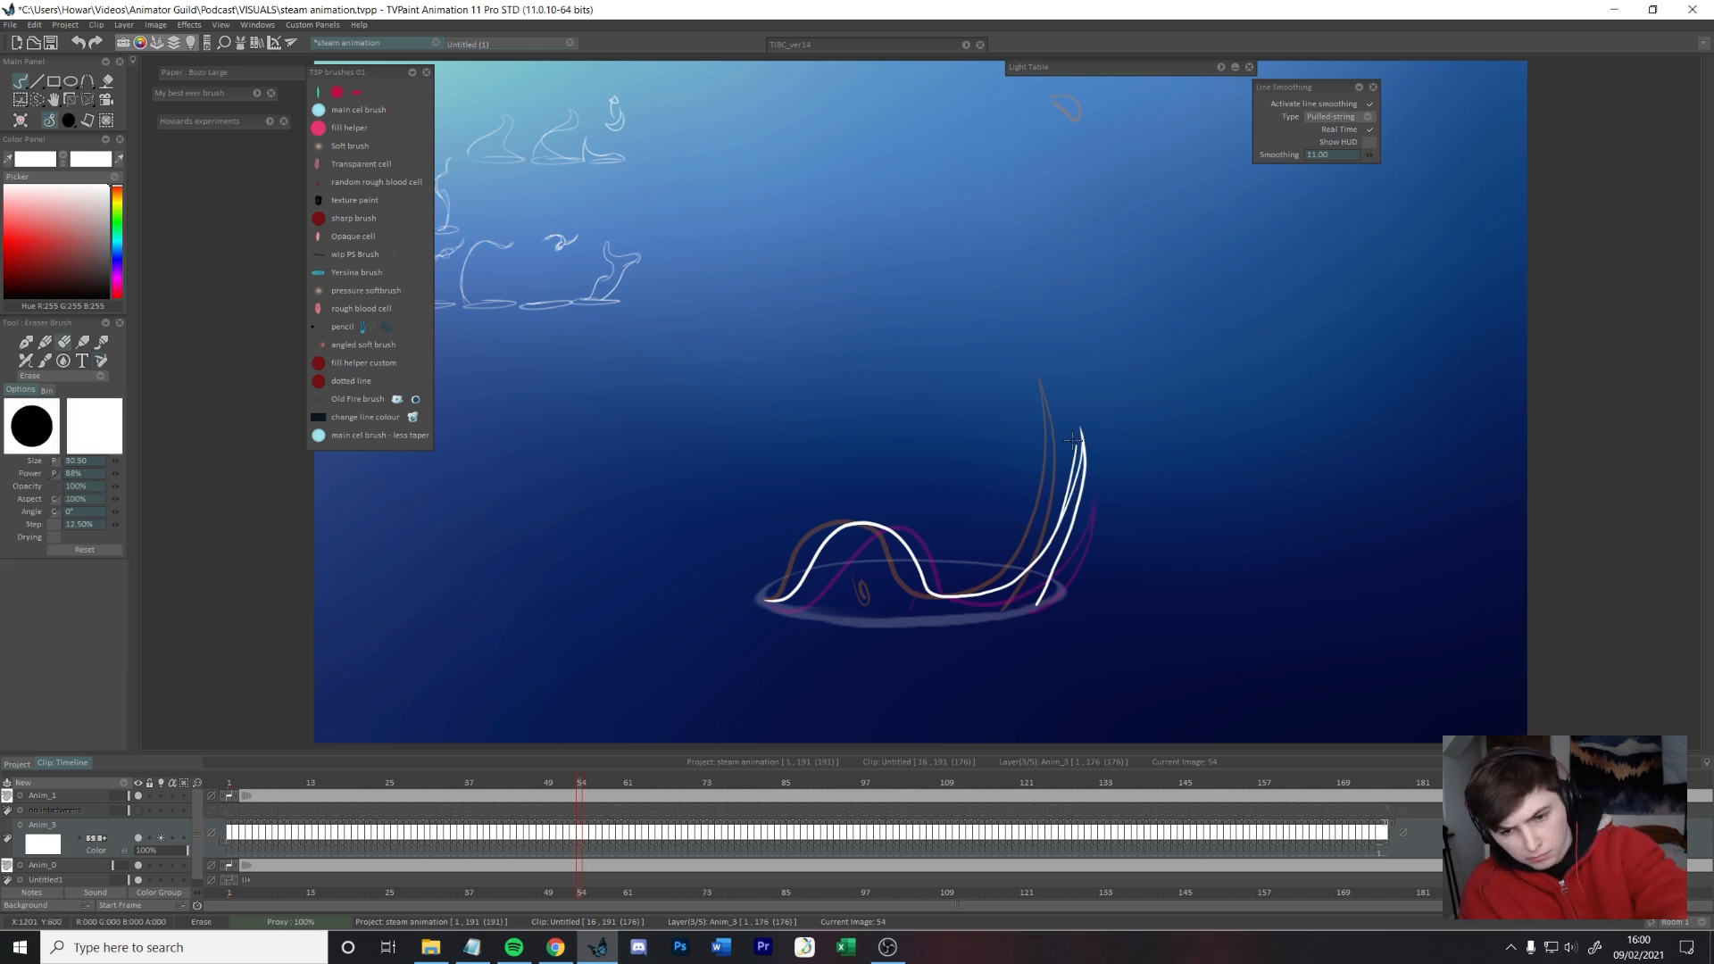
key(e)
Step: Draw the in-between of the low steam wave rolling across the cup rim just past the frame 54 drawing
key(Right)
key(Right)
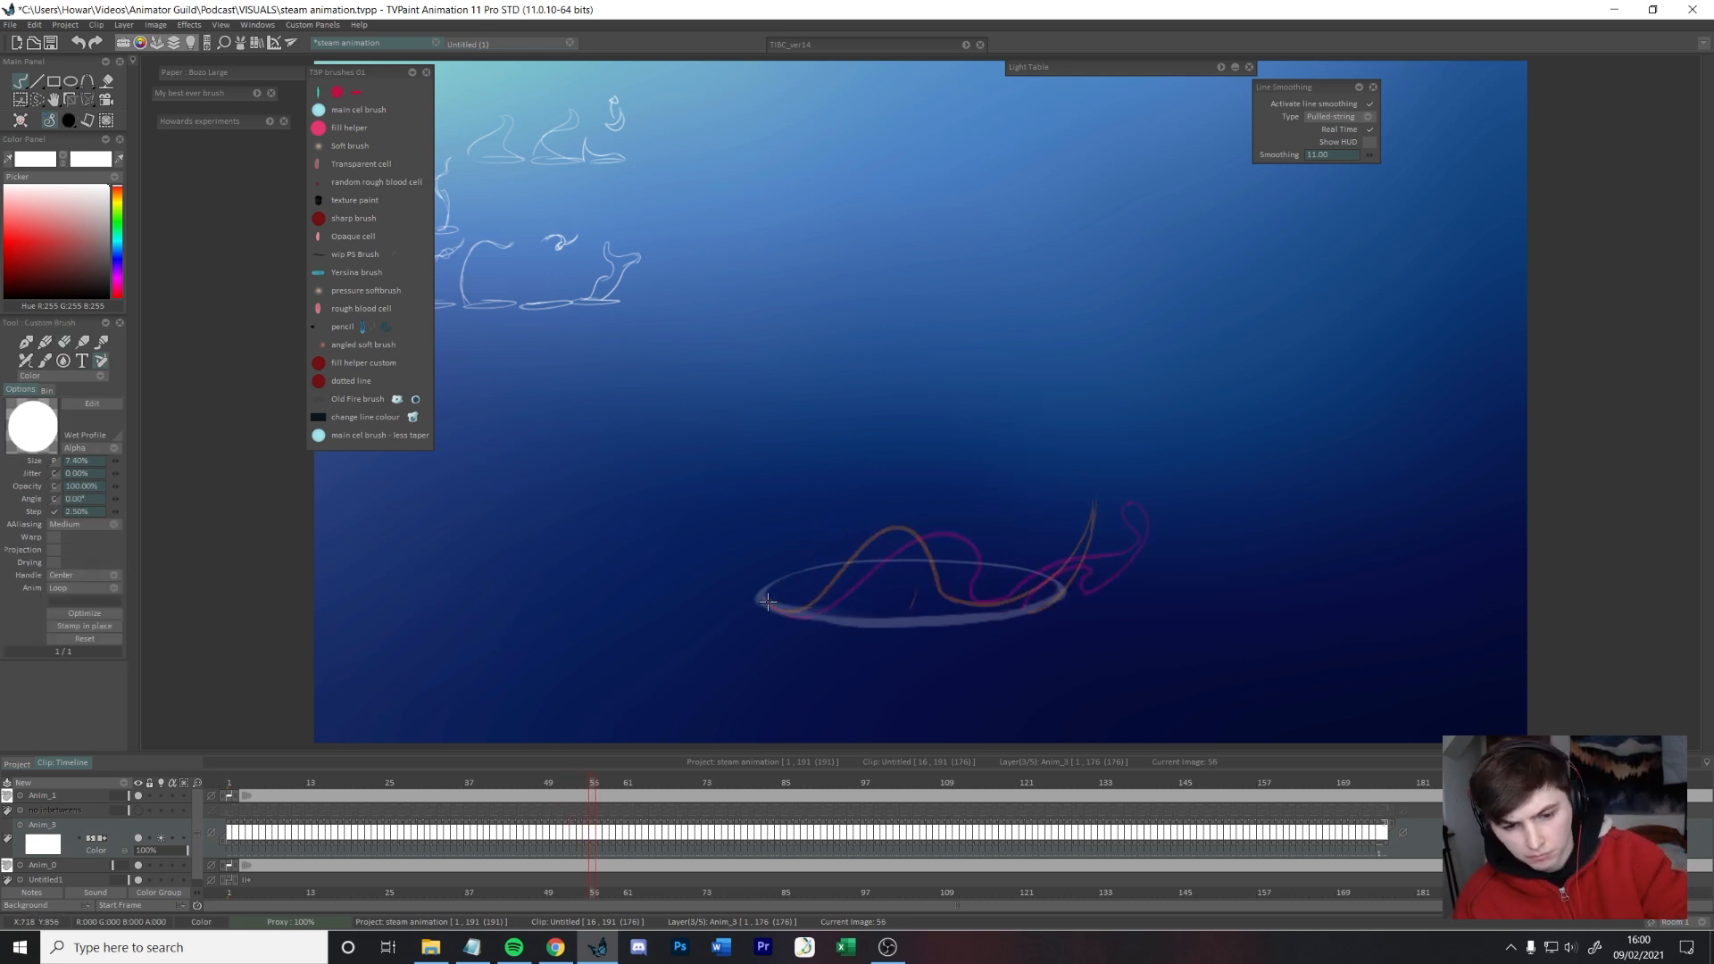
key(Right)
key(Right)
drag(839, 602, 921, 535)
key(ctrl+z)
mouse_move(760, 593)
mouse_down()
mouse_move(838, 601)
mouse_move(912, 535)
mouse_move(882, 565)
mouse_move(996, 545)
mouse_move(1000, 604)
mouse_move(1100, 550)
mouse_move(1151, 496)
mouse_move(1138, 585)
mouse_move(1121, 591)
mouse_move(1126, 572)
mouse_move(1036, 604)
mouse_up()
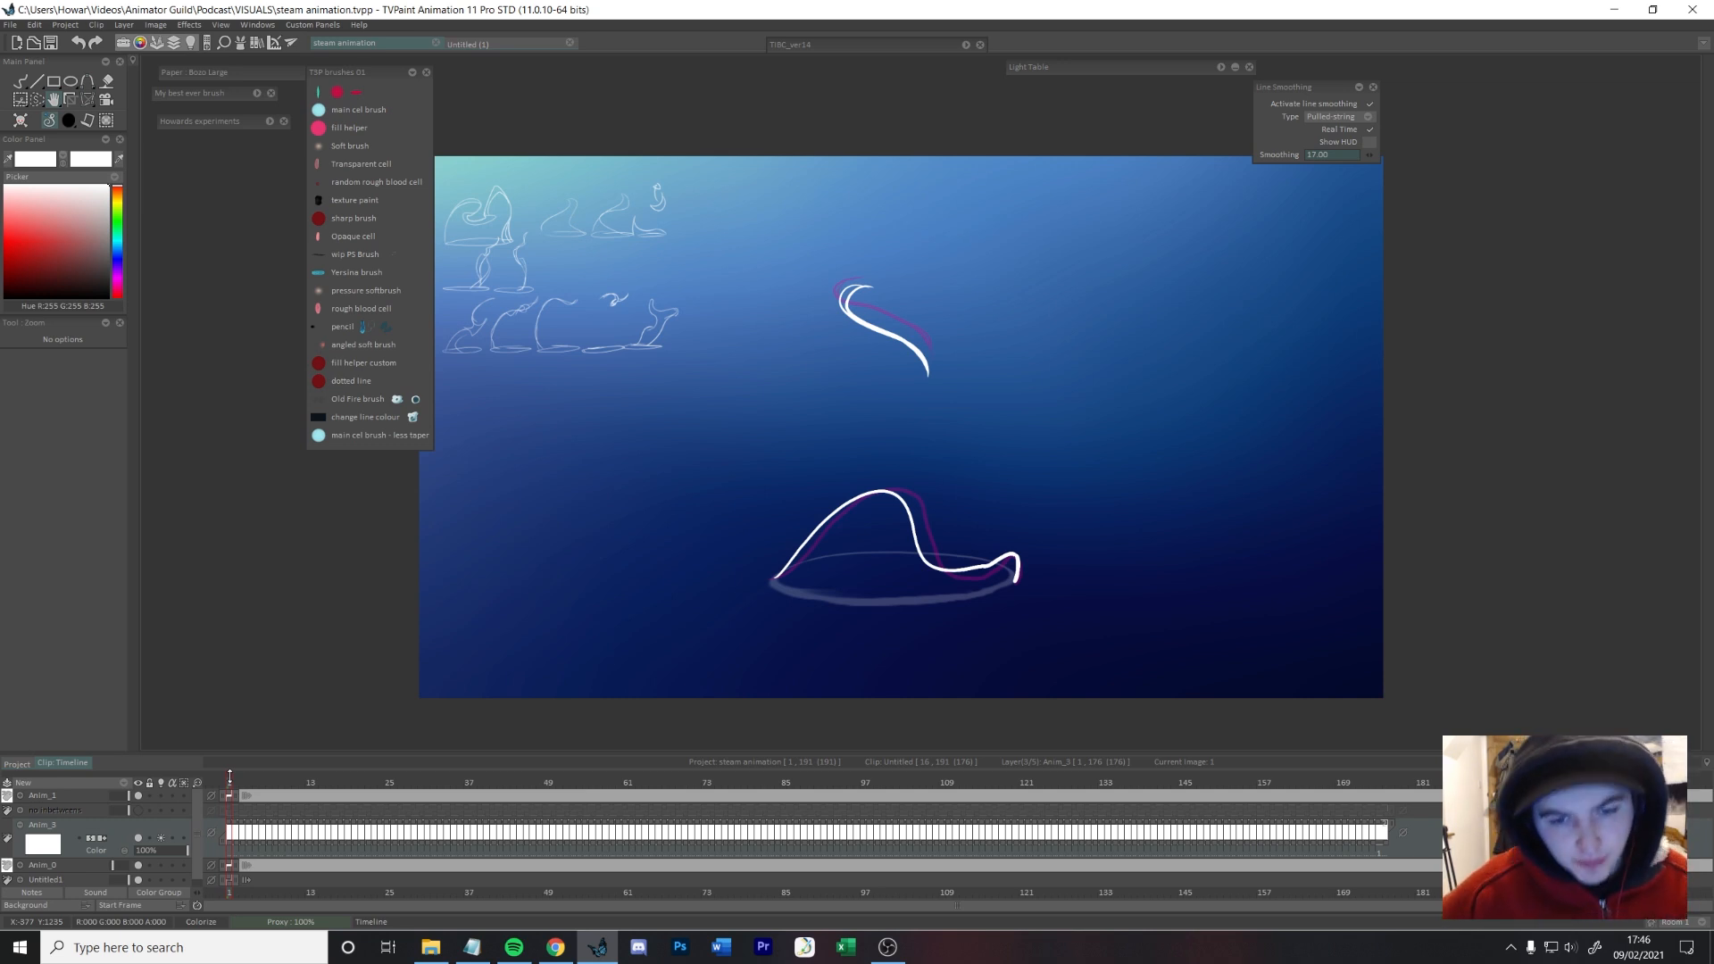
Step: Play back the animation and step through the frames around frame 18 to examine the timing
key(Return)
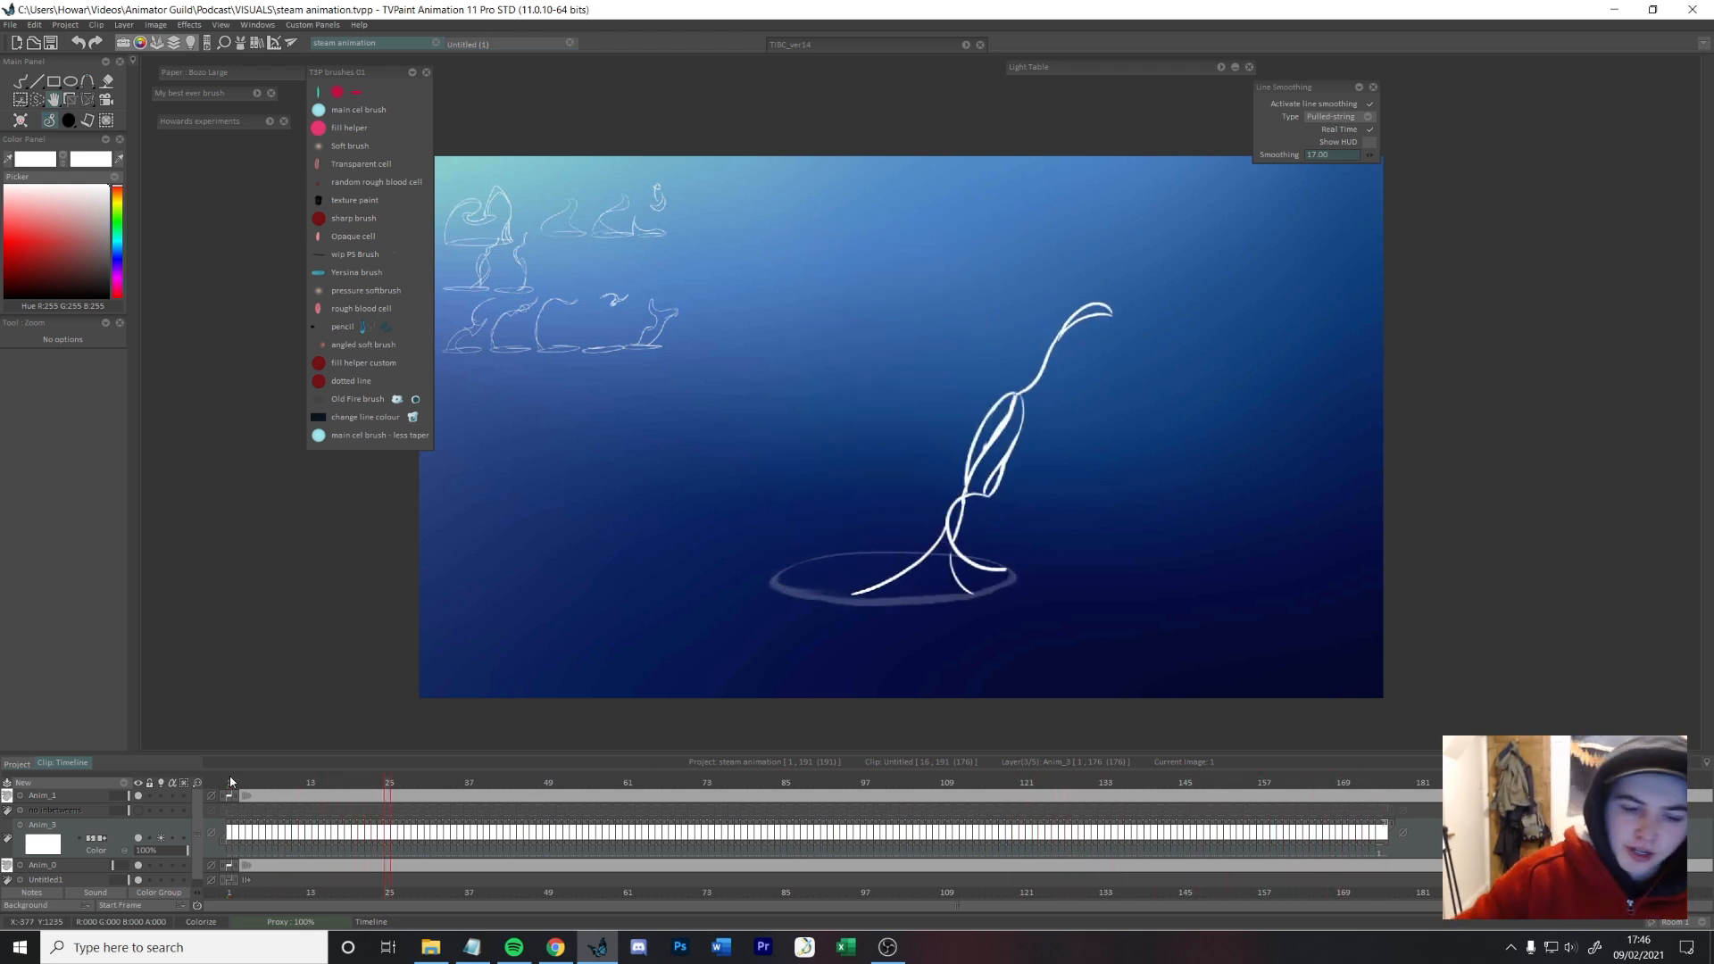
mouse_move(275, 780)
mouse_down()
mouse_move(383, 779)
mouse_move(281, 776)
mouse_move(342, 776)
mouse_up()
key(Left)
key(Left)
key(Left)
key(Right)
key(Right)
key(Right)
key(Right)
key(Left)
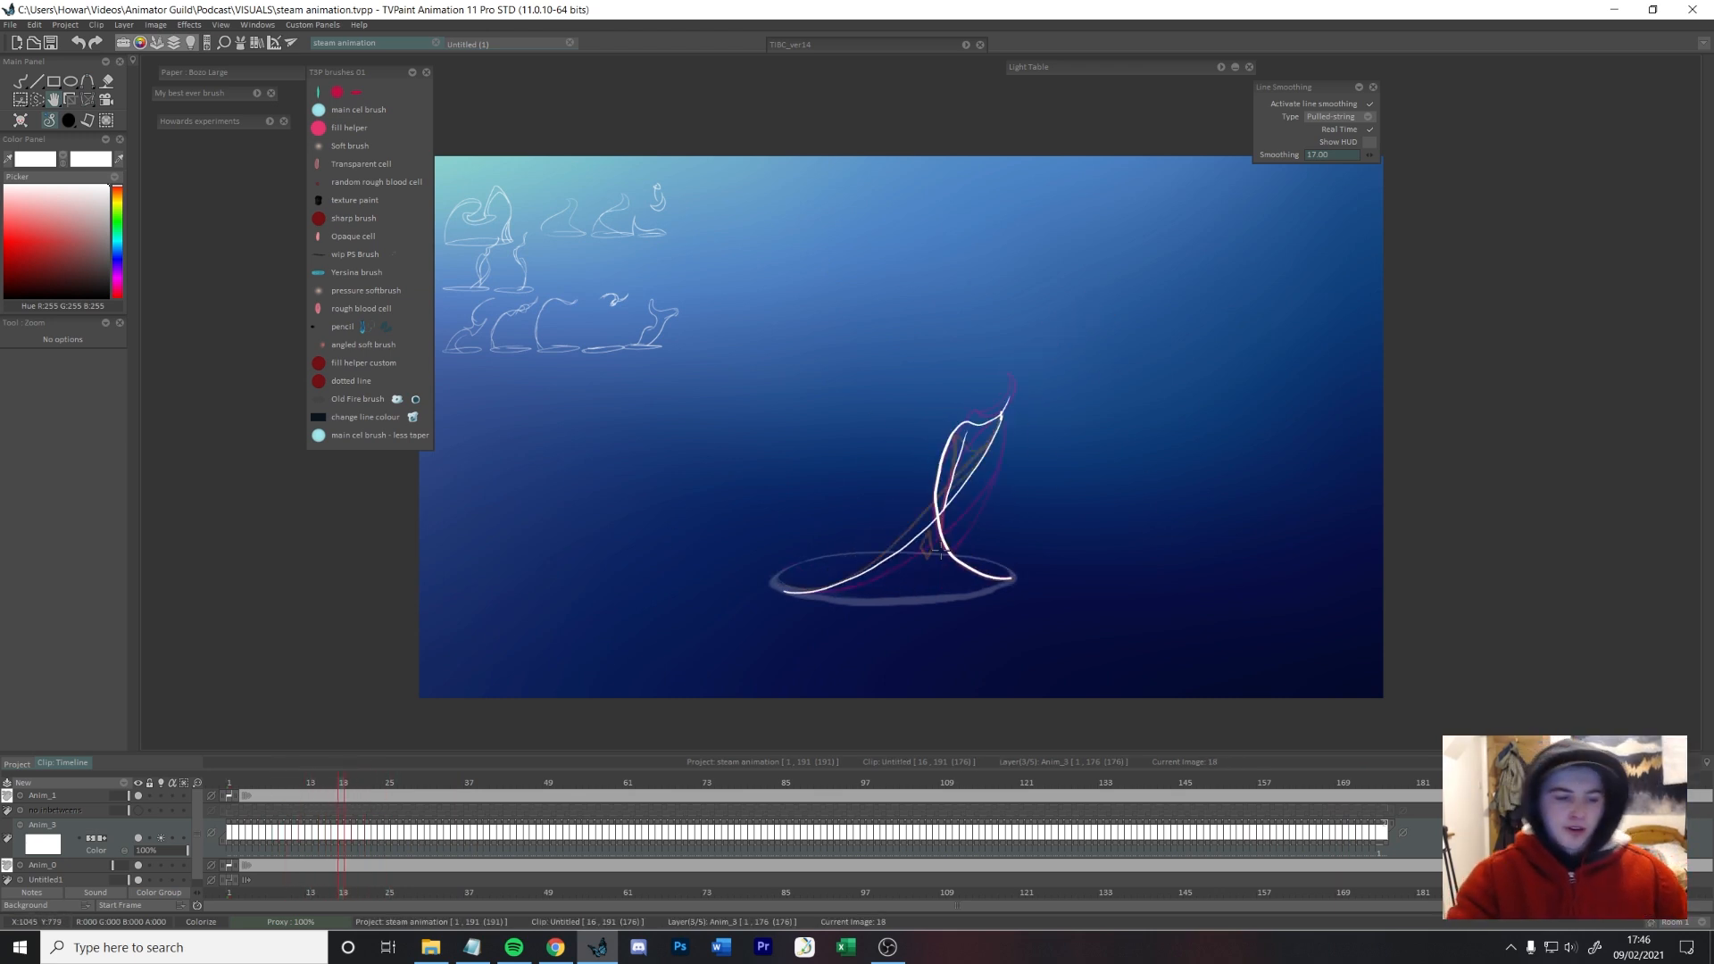
key(Left)
key(Left)
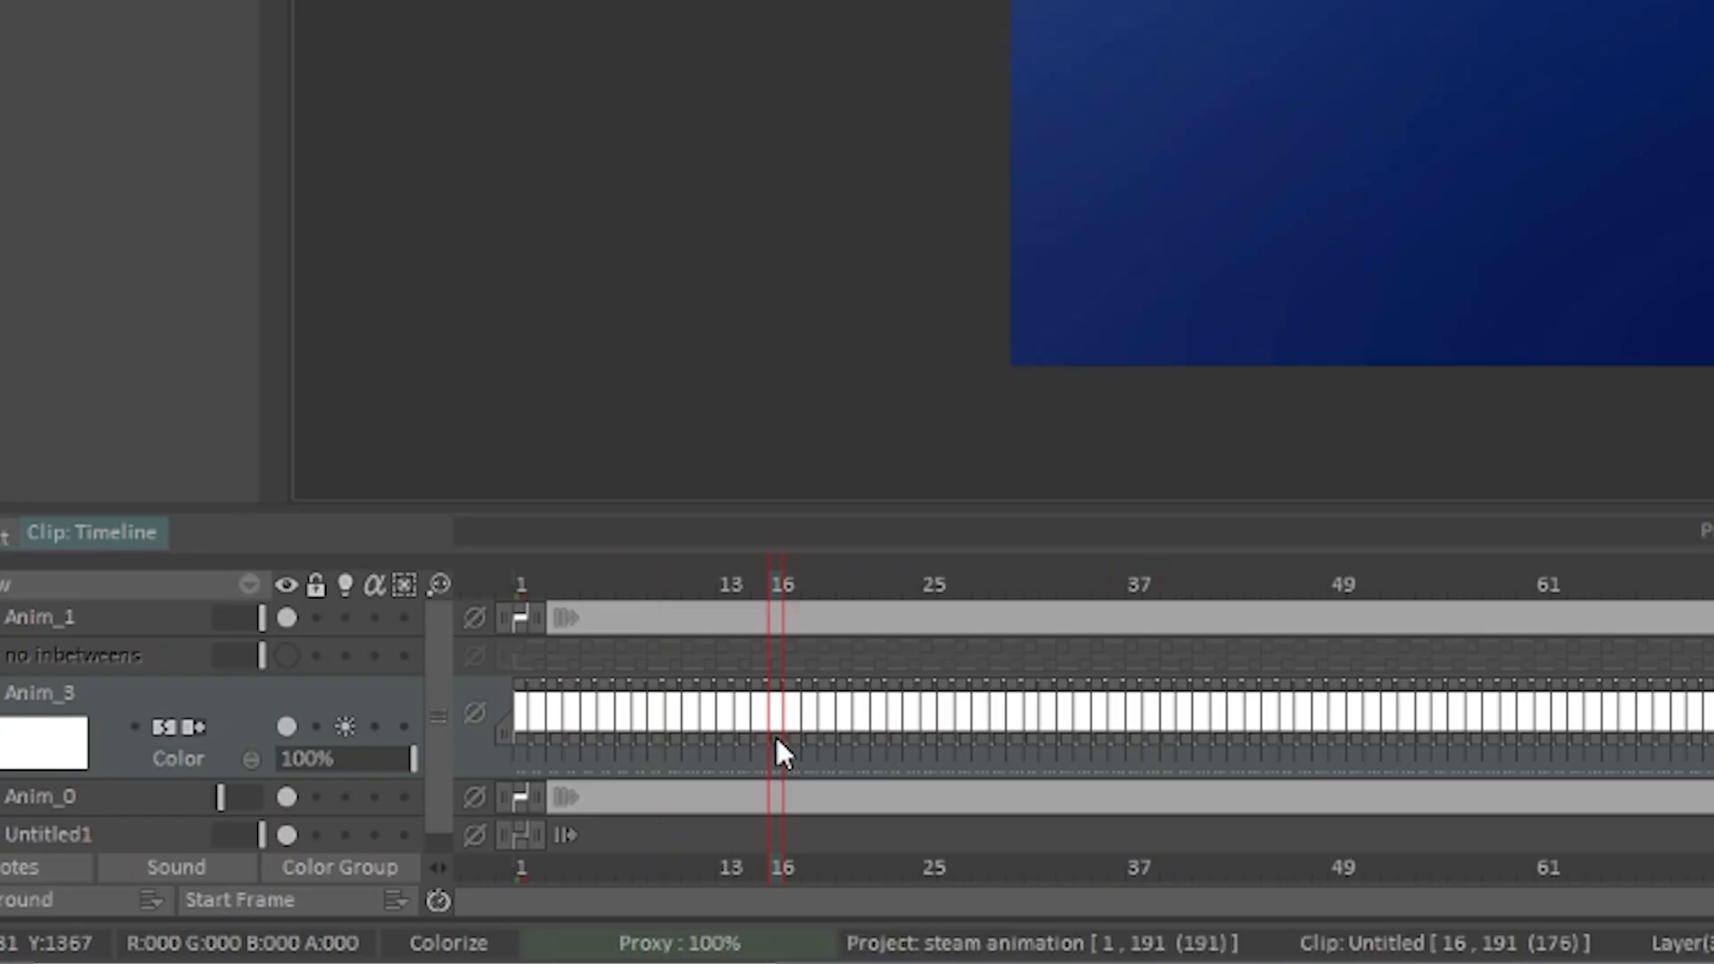
Step: Extend the exposure of the drawings around frames 16 and 17 and scrub back to the start
drag(328, 842, 338, 843)
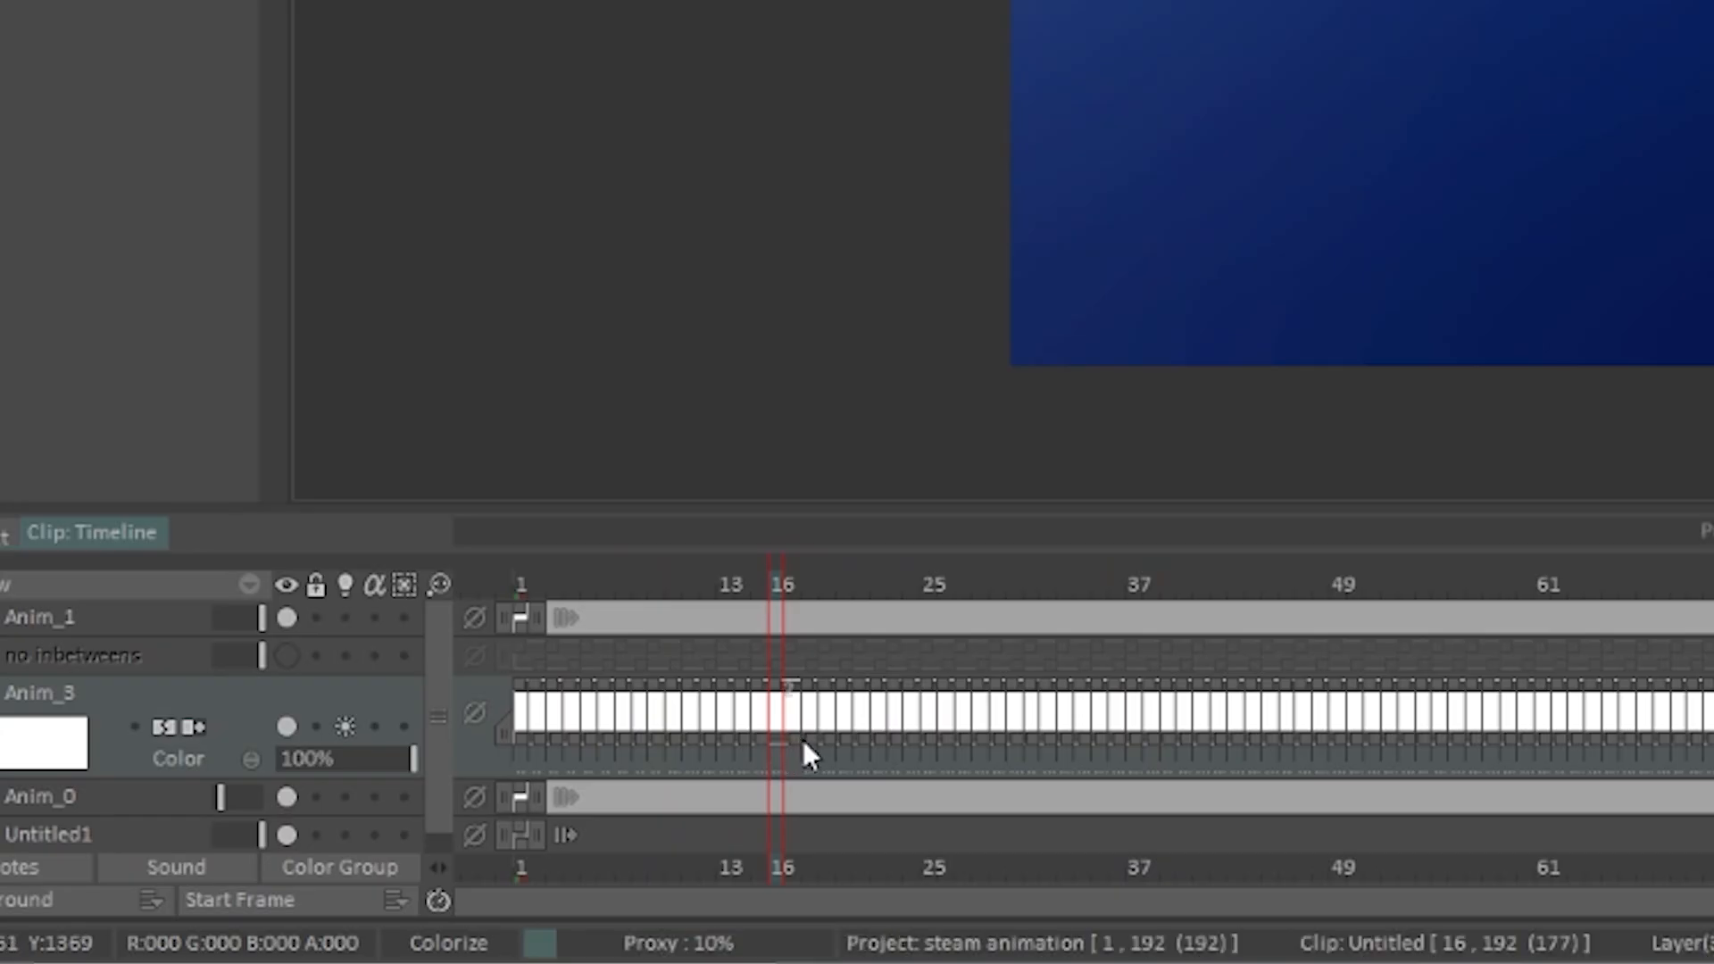
drag(812, 739, 831, 739)
mouse_move(754, 582)
mouse_down()
mouse_move(694, 582)
mouse_move(824, 577)
mouse_move(768, 576)
mouse_up()
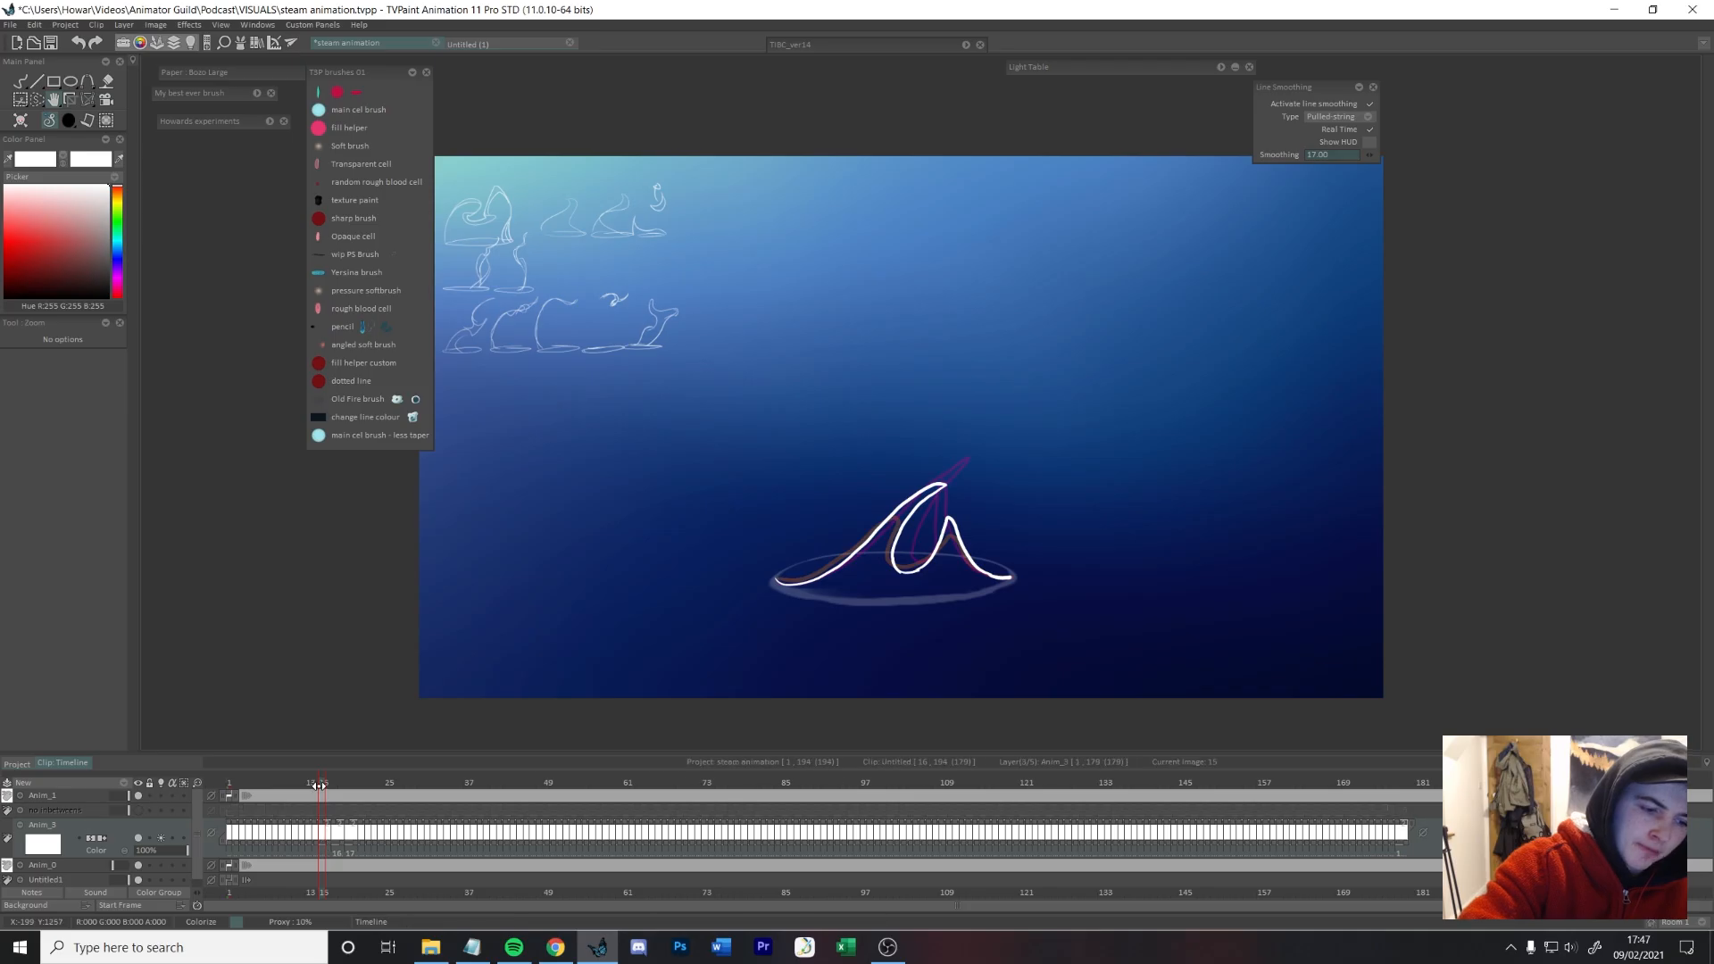
drag(319, 784, 191, 782)
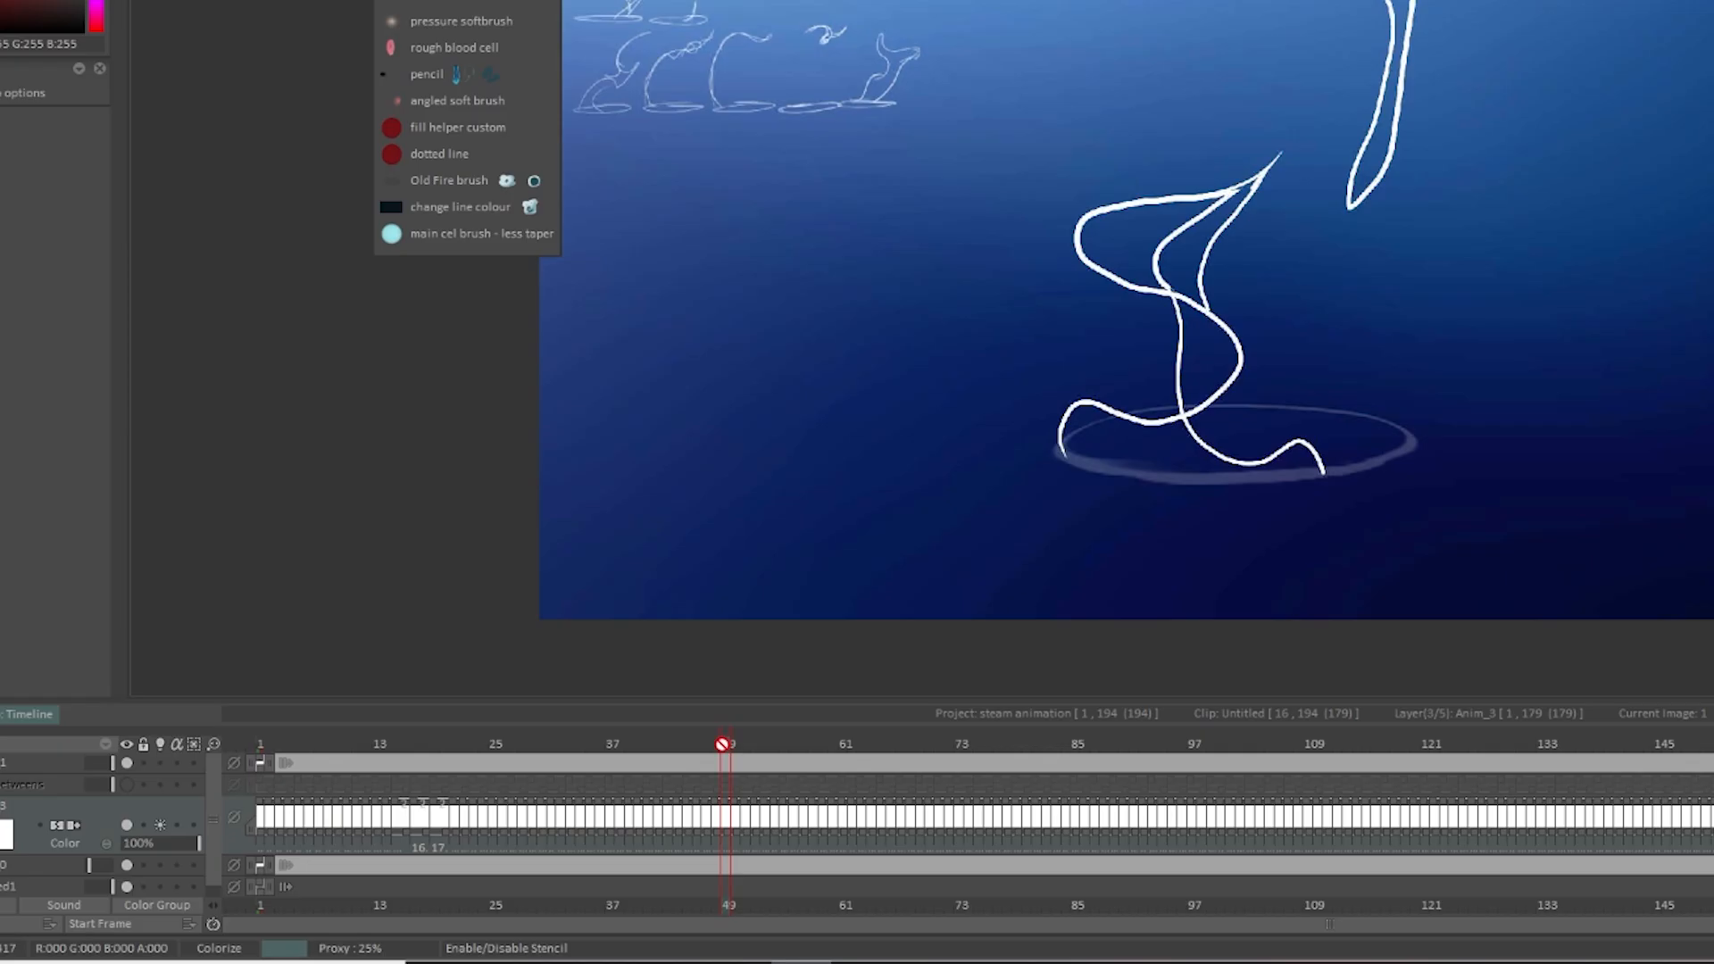
Step: Scrub through the loop and extend the exposure of the drawings around frames 37 and 140
mouse_move(722, 743)
mouse_down()
mouse_move(577, 706)
mouse_move(644, 691)
mouse_move(585, 710)
mouse_move(612, 721)
mouse_up()
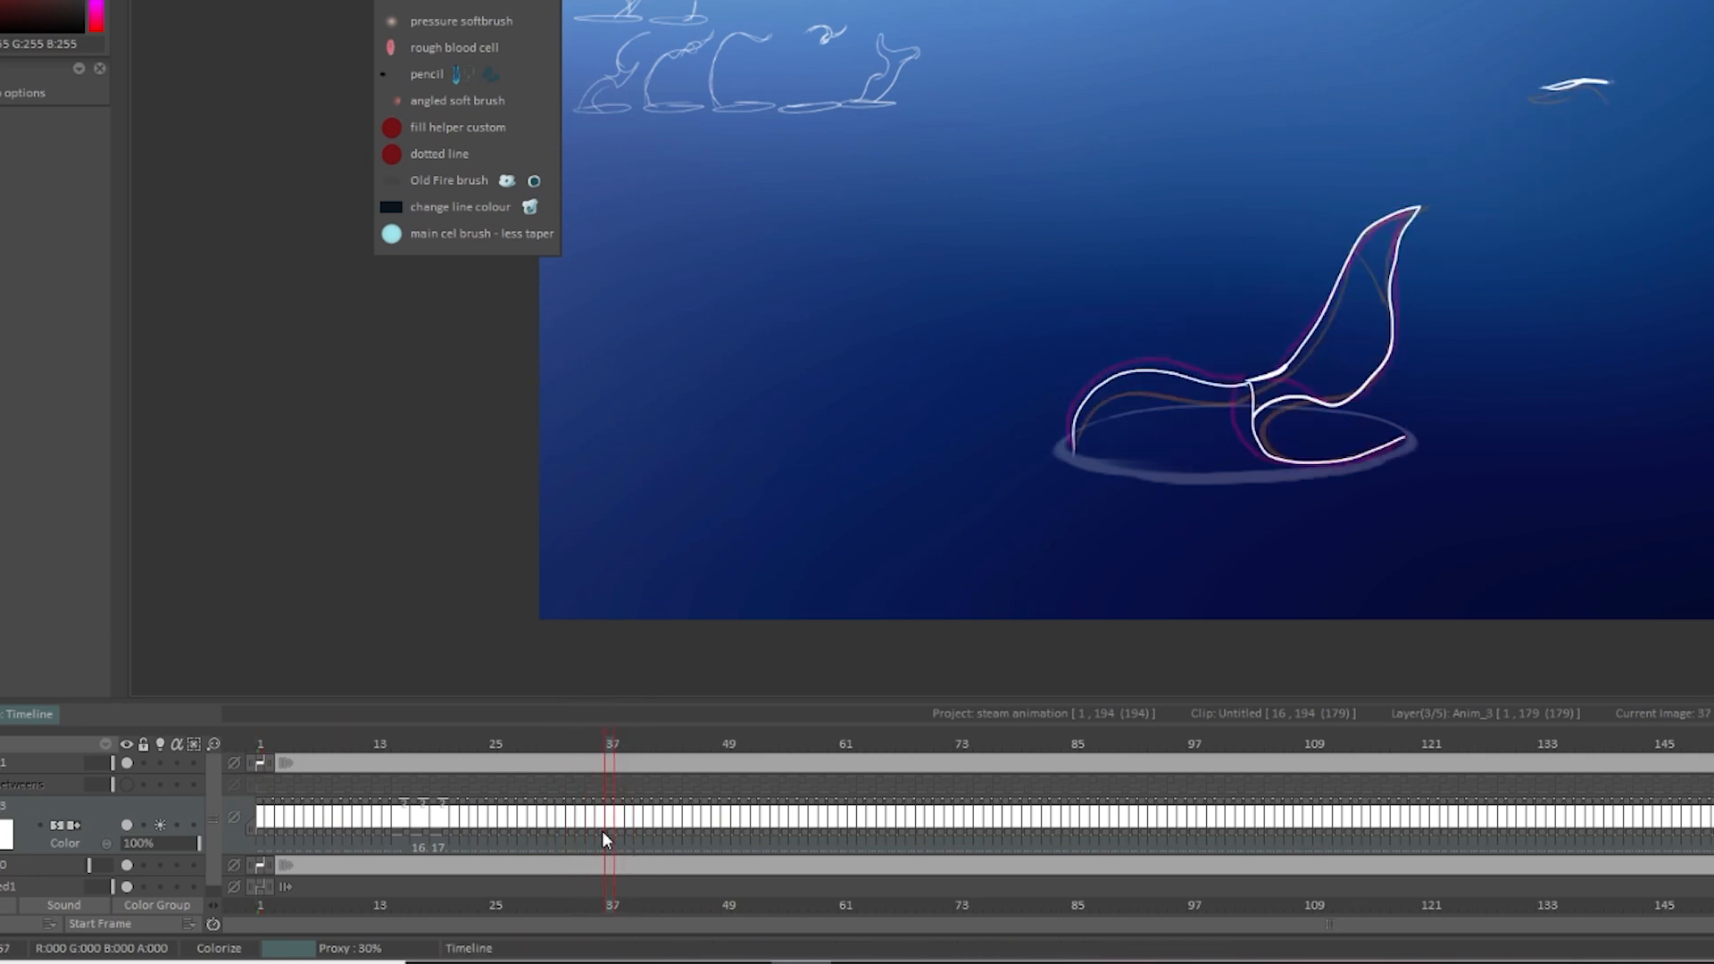
drag(602, 829, 611, 829)
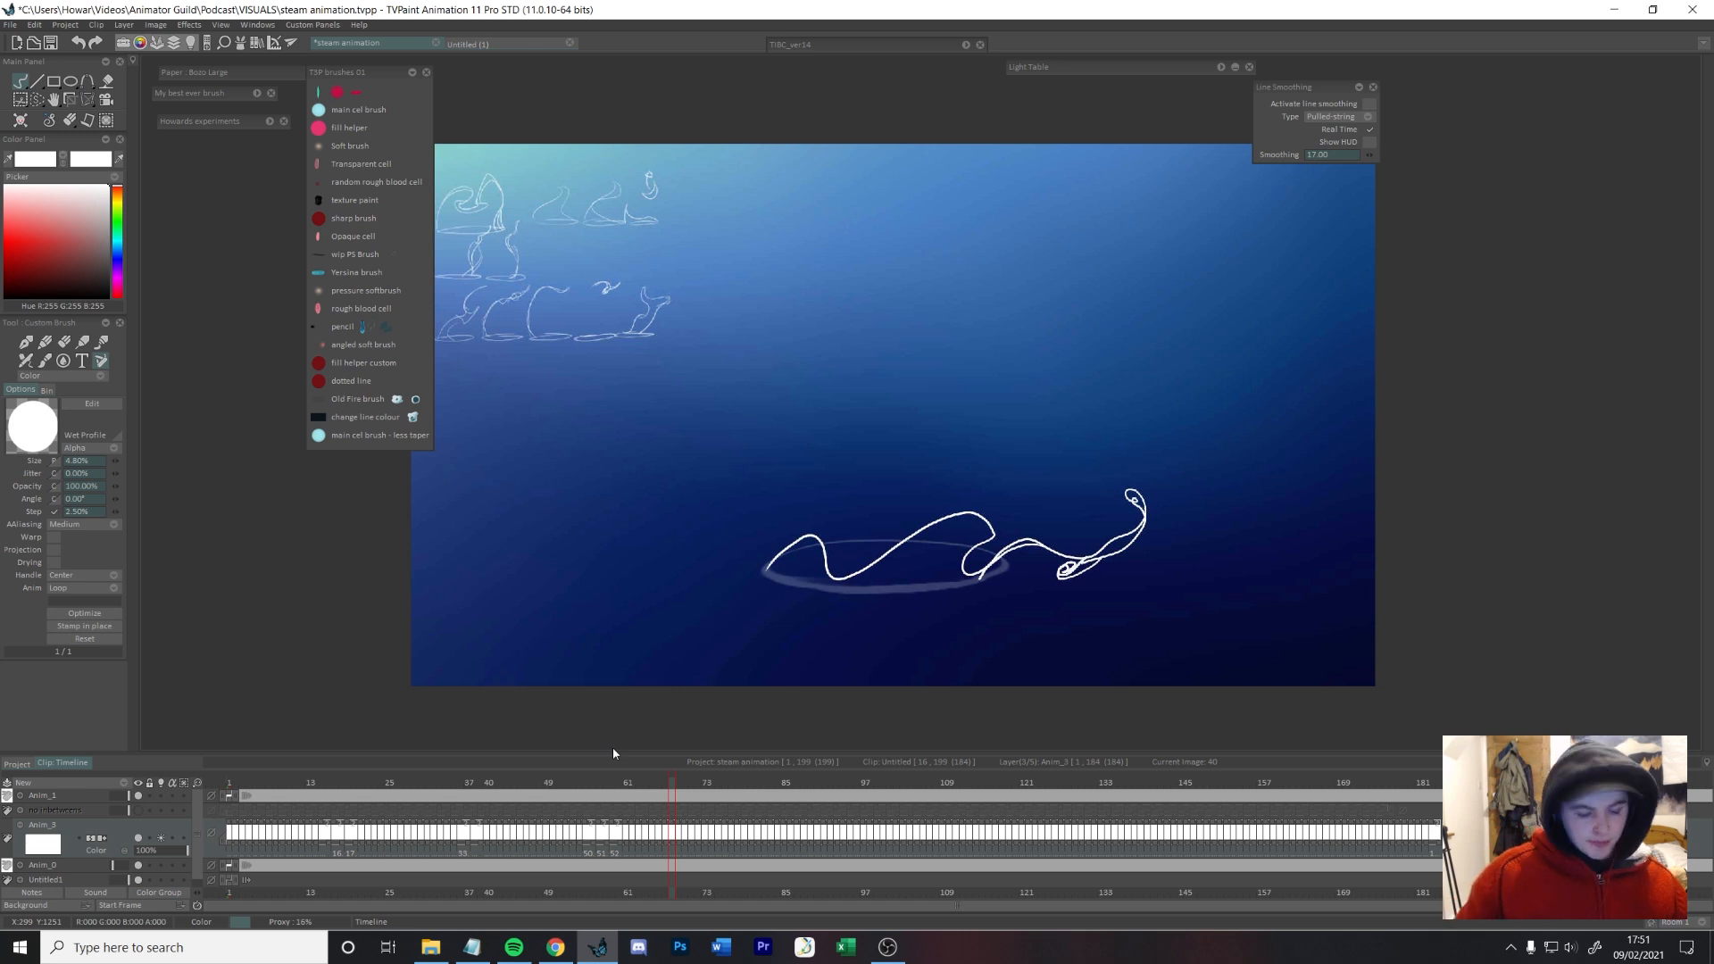
click(672, 782)
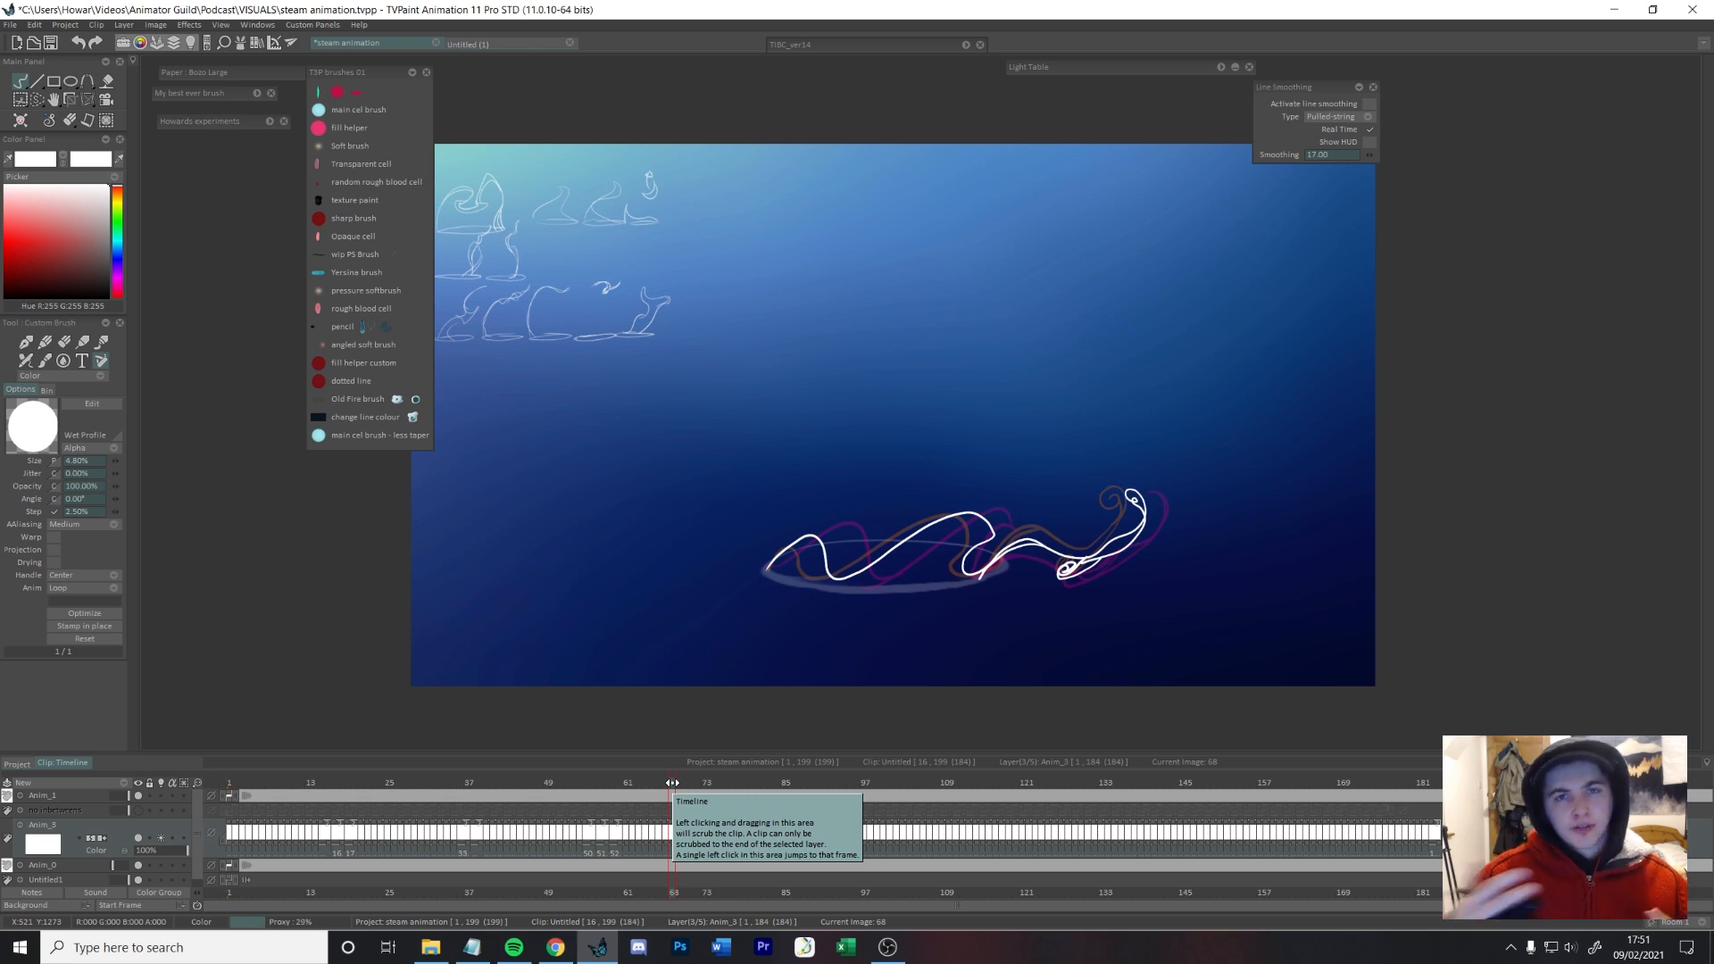
mouse_move(672, 783)
mouse_down()
mouse_move(1111, 778)
mouse_move(1207, 747)
mouse_move(1103, 742)
mouse_up()
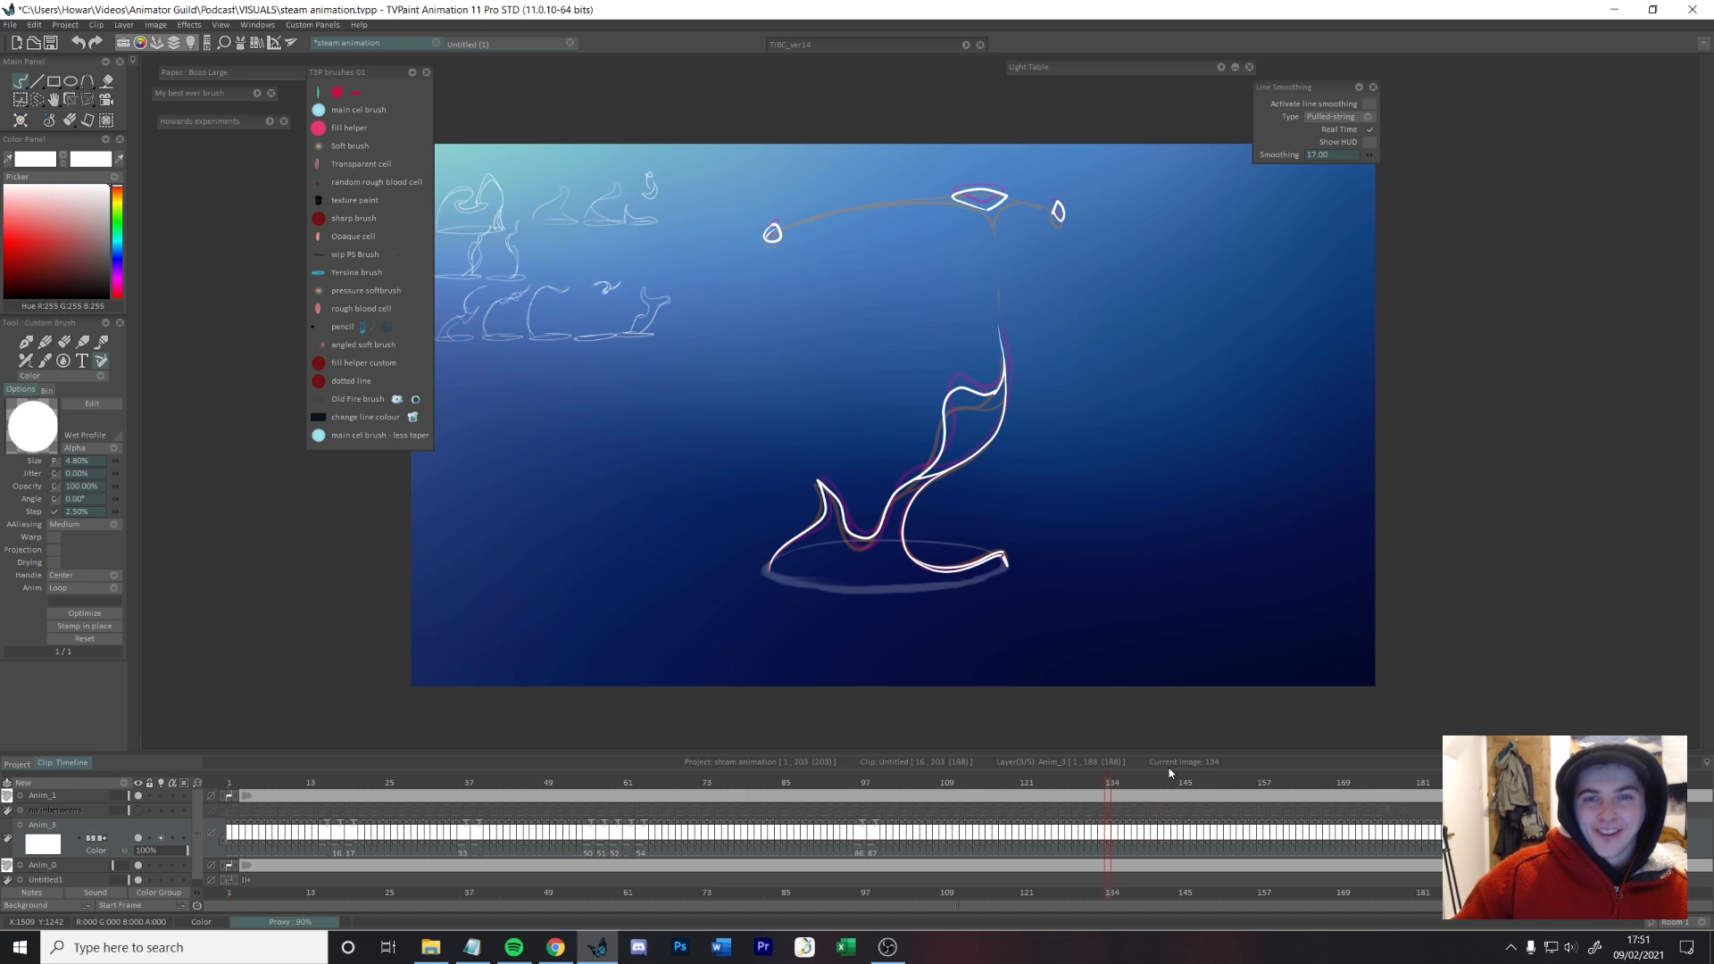
mouse_move(1113, 786)
mouse_down()
mouse_move(1138, 789)
mouse_move(1155, 843)
mouse_move(1177, 846)
mouse_up()
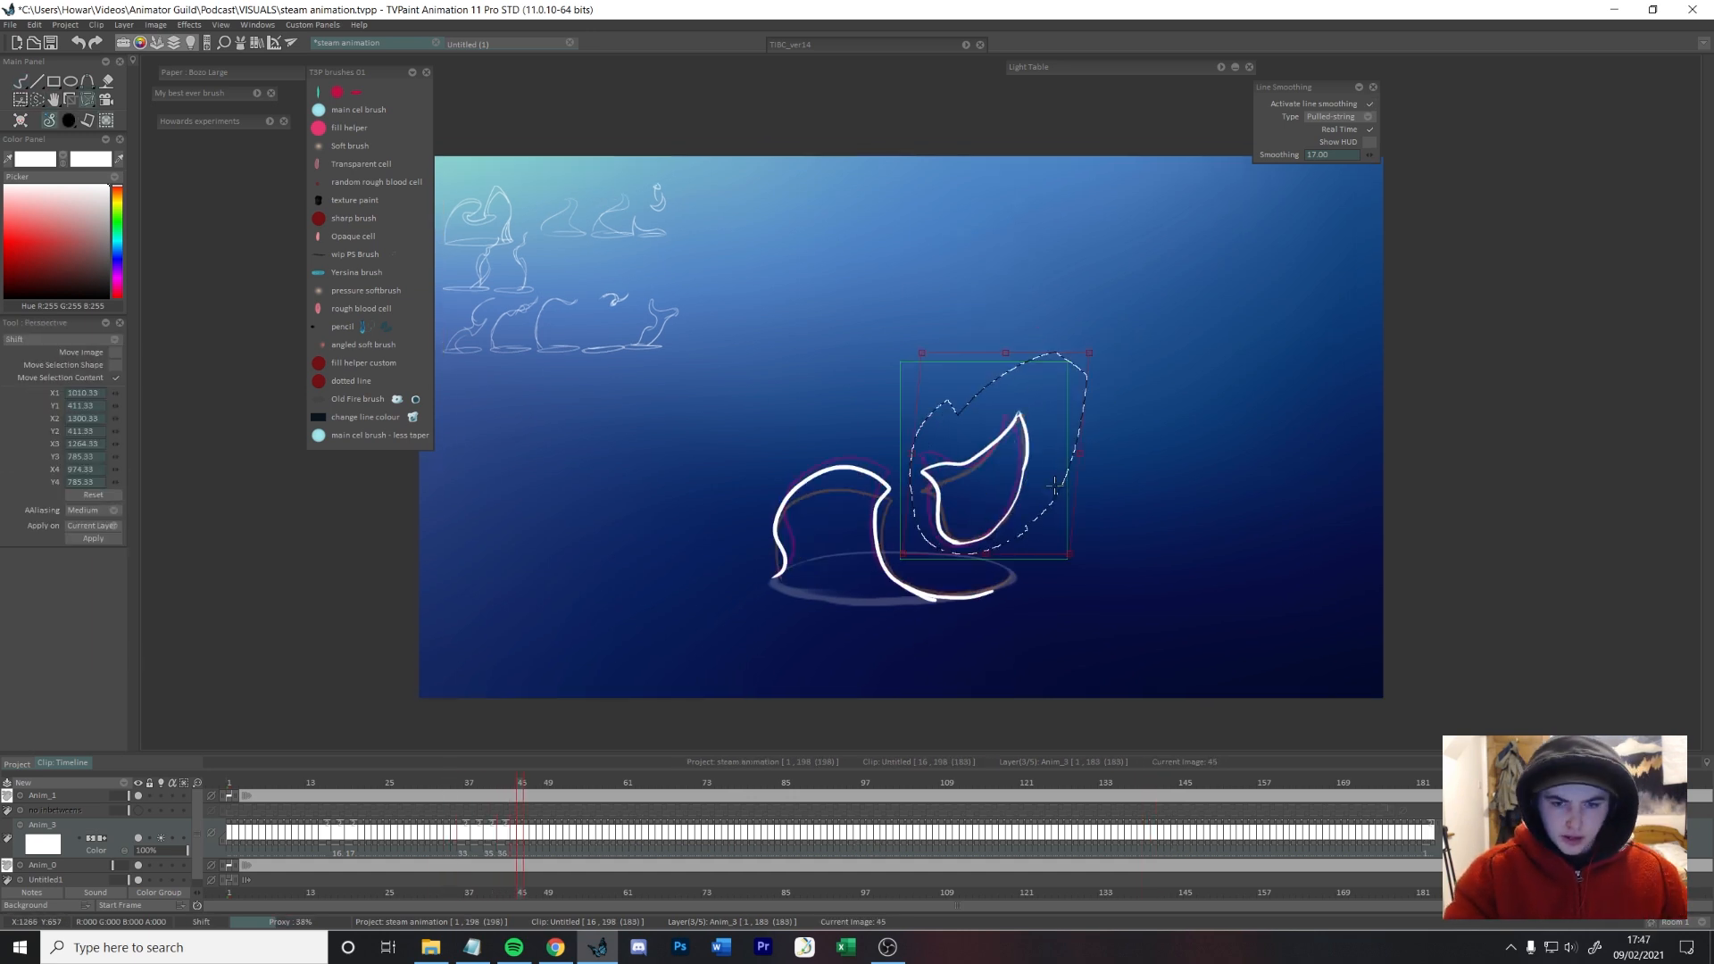
Step: Select the detached wisp on successive frames up to frame 50 and shift it to smooth its path
key(Right)
key(Right)
mouse_move(1058, 374)
mouse_down()
mouse_move(1105, 395)
mouse_move(1074, 366)
mouse_up()
key(Right)
key(Right)
drag(949, 350, 956, 412)
key(ctrl+t)
drag(1103, 670, 1128, 662)
key(Right)
drag(1003, 332, 922, 423)
key(ctrl+t)
drag(1088, 719, 1110, 711)
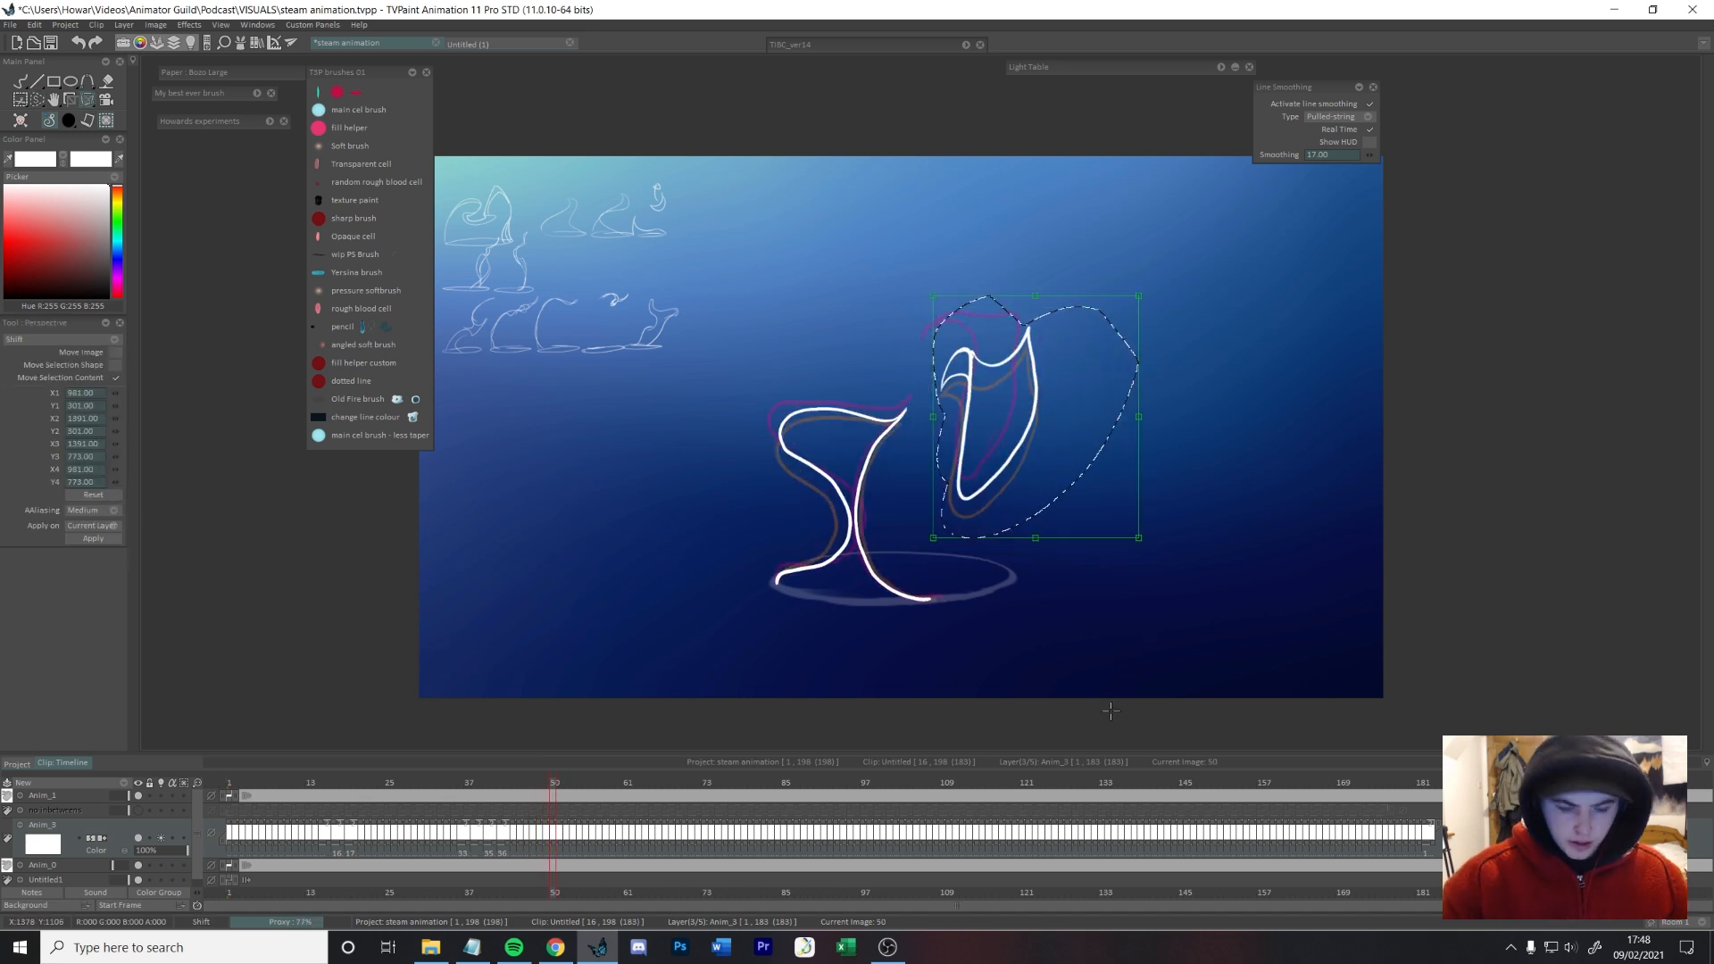
Step: Select and transform the detached wisp on frames 51 and 52 to continue its rising path
key(Right)
drag(1069, 264, 1105, 323)
key(ctrl+t)
key(Right)
key(ctrl+t)
mouse_move(1049, 225)
mouse_down()
mouse_move(1077, 285)
mouse_move(1063, 273)
mouse_move(1112, 316)
mouse_up()
Step: Select and transform the bent upper wisp on frames 54 and 55 so it follows the neighbouring drawings
key(Right)
key(Right)
drag(1026, 192, 1067, 268)
key(ctrl+t)
Step: Select and transform the bent upper wisp on frames 56 and 57 to continue its path from the preceding drawings
key(Right)
drag(1017, 169, 1076, 272)
key(ctrl+t)
drag(1086, 338, 1113, 331)
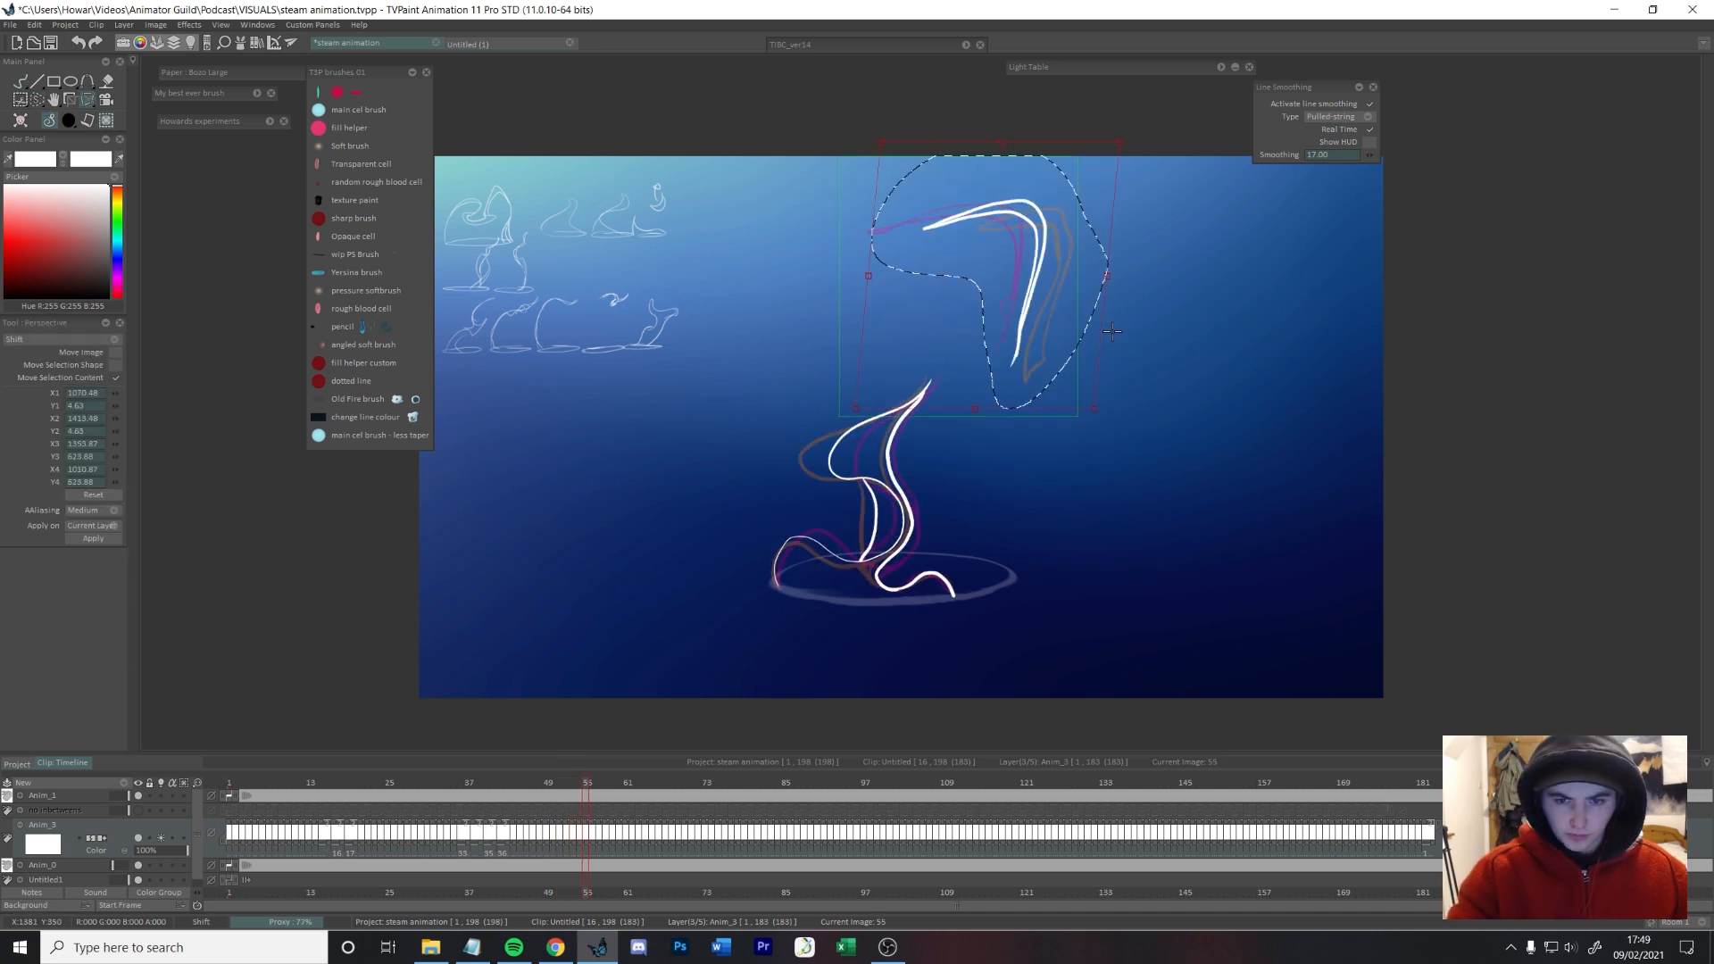
key(b)
key(ctrl+d)
key(Right)
key(s)
drag(899, 164, 892, 172)
key(ctrl+t)
drag(1026, 305, 1080, 289)
Step: Reselect and reposition the upper wisp on the frames following frame 57 to even out its spacing, and clear the selection
key(Right)
key(ctrl+t)
drag(901, 166, 848, 175)
key(Right)
key(ctrl+t)
key(Right)
mouse_move(990, 181)
mouse_down()
mouse_move(1063, 213)
mouse_move(1054, 199)
mouse_up()
drag(1136, 199, 1071, 321)
key(Right)
drag(964, 154, 959, 161)
key(ctrl+t)
key(Left)
key(Left)
key(Right)
drag(1056, 190, 1120, 170)
key(b)
key(ctrl+d)
key(Right)
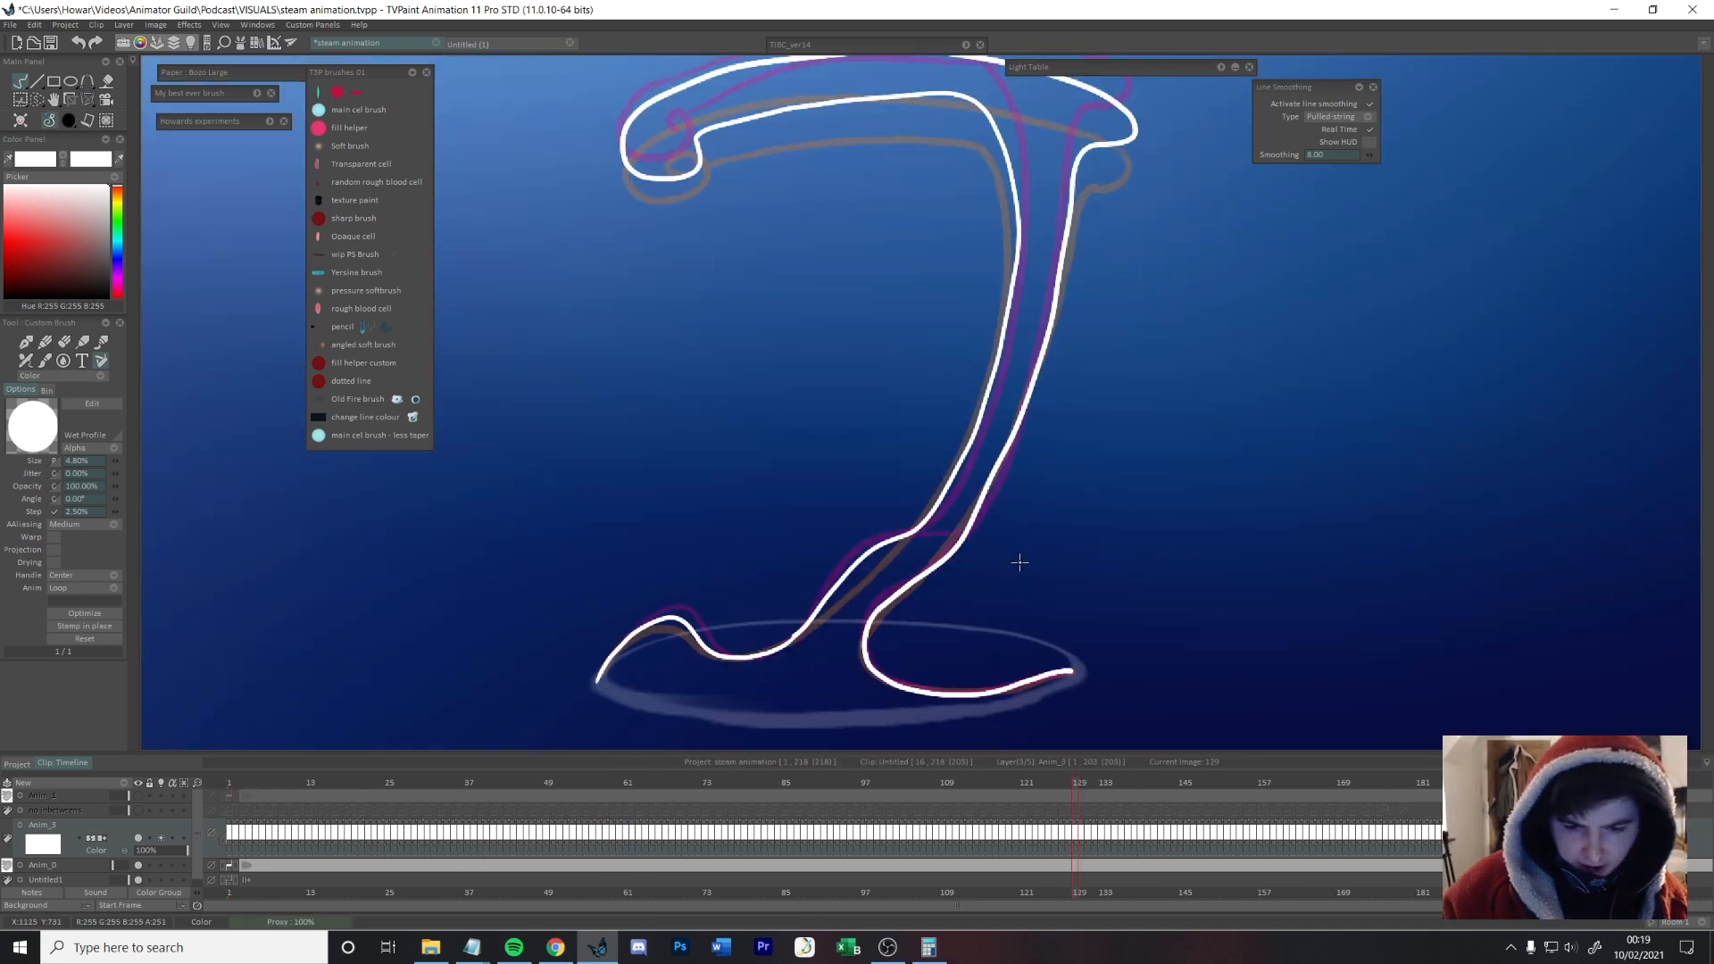
Step: Redraw the inked curl at the tip of the steam on frame 129 and compare it with the adjacent drawings
key(ctrl+z)
drag(1066, 550, 1113, 598)
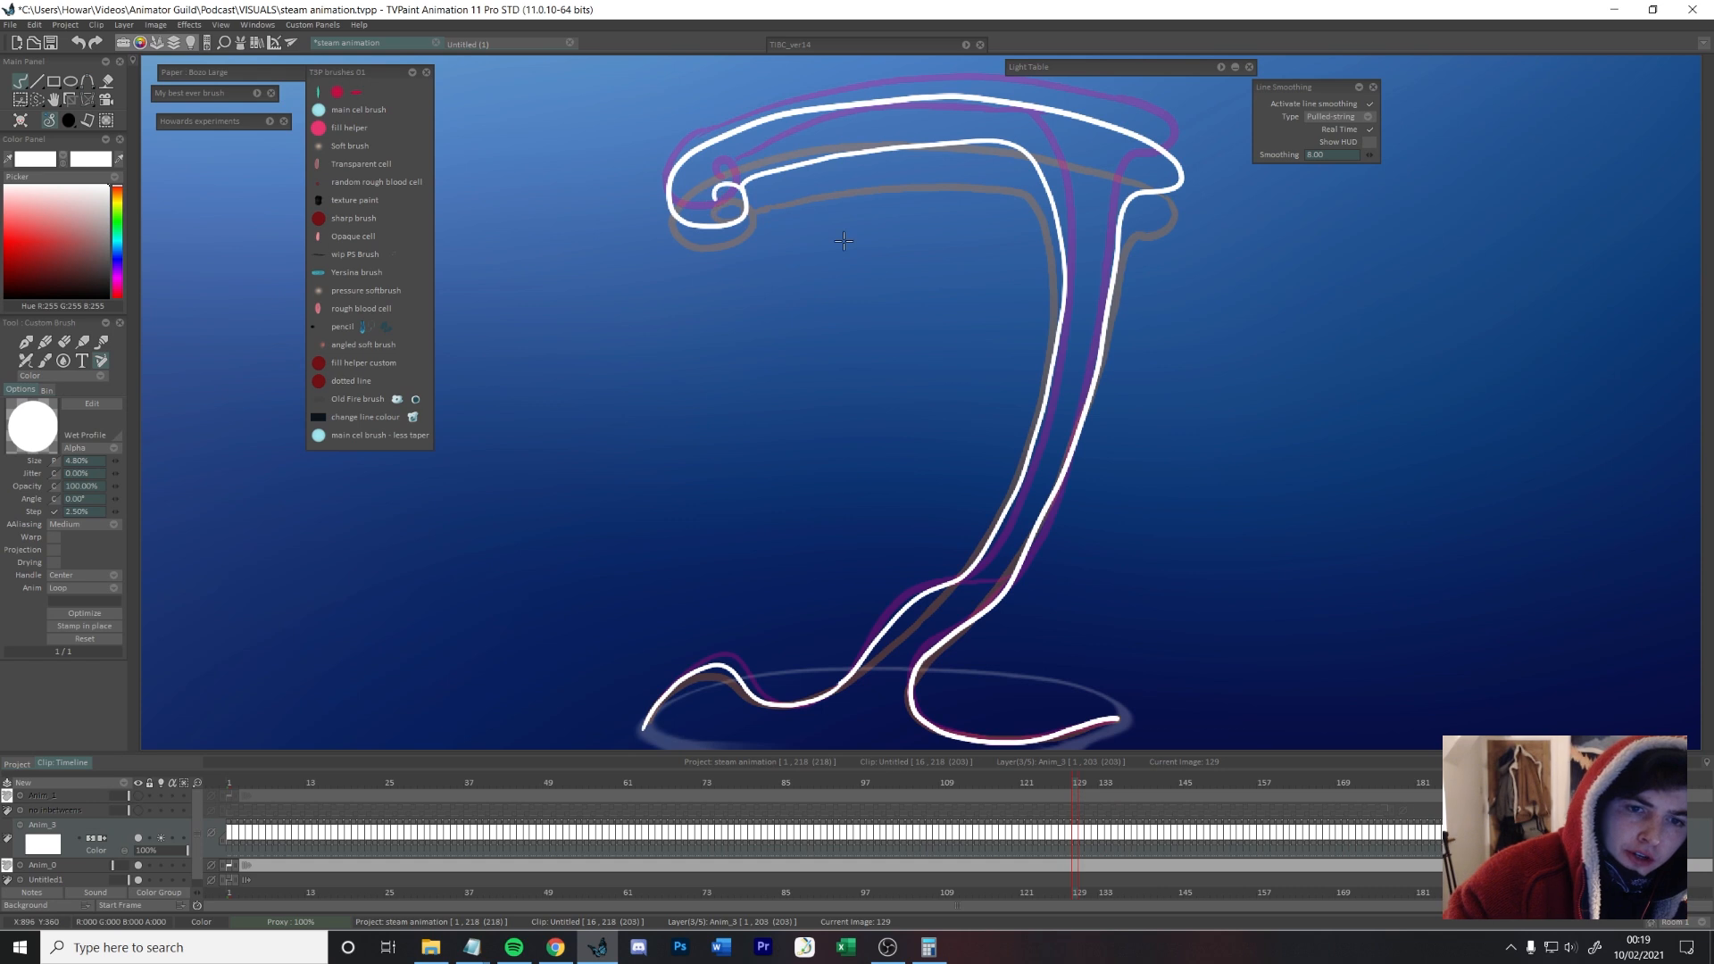
key(Left)
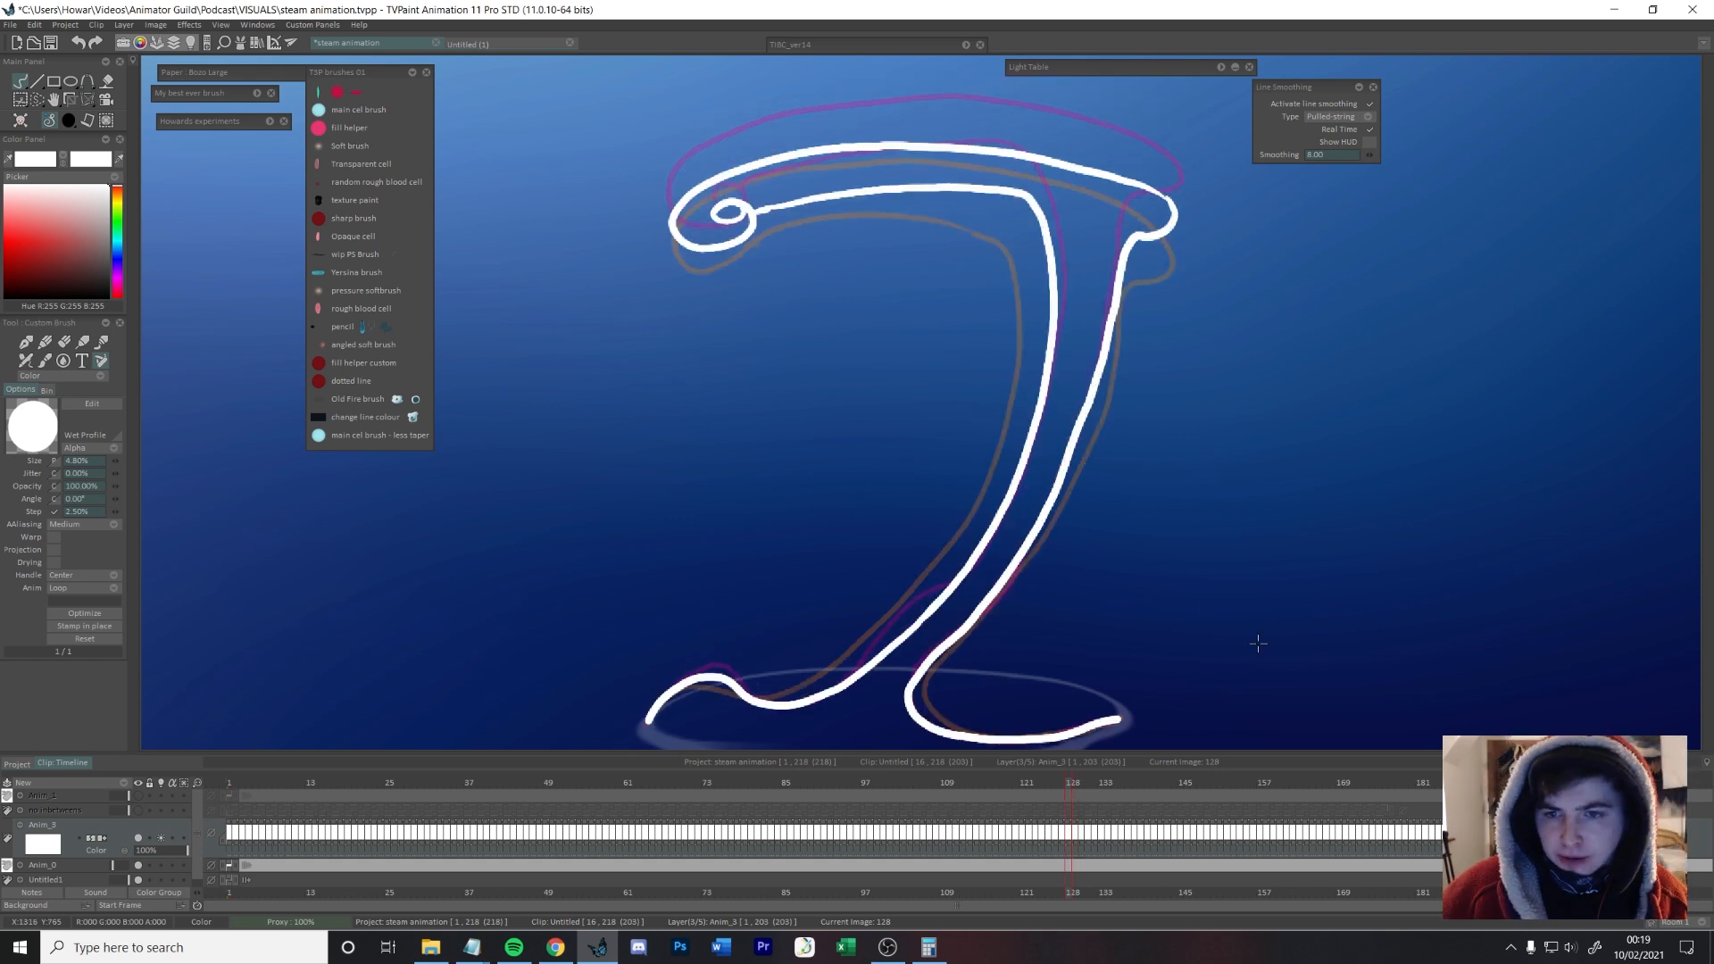
key(Right)
key(Right)
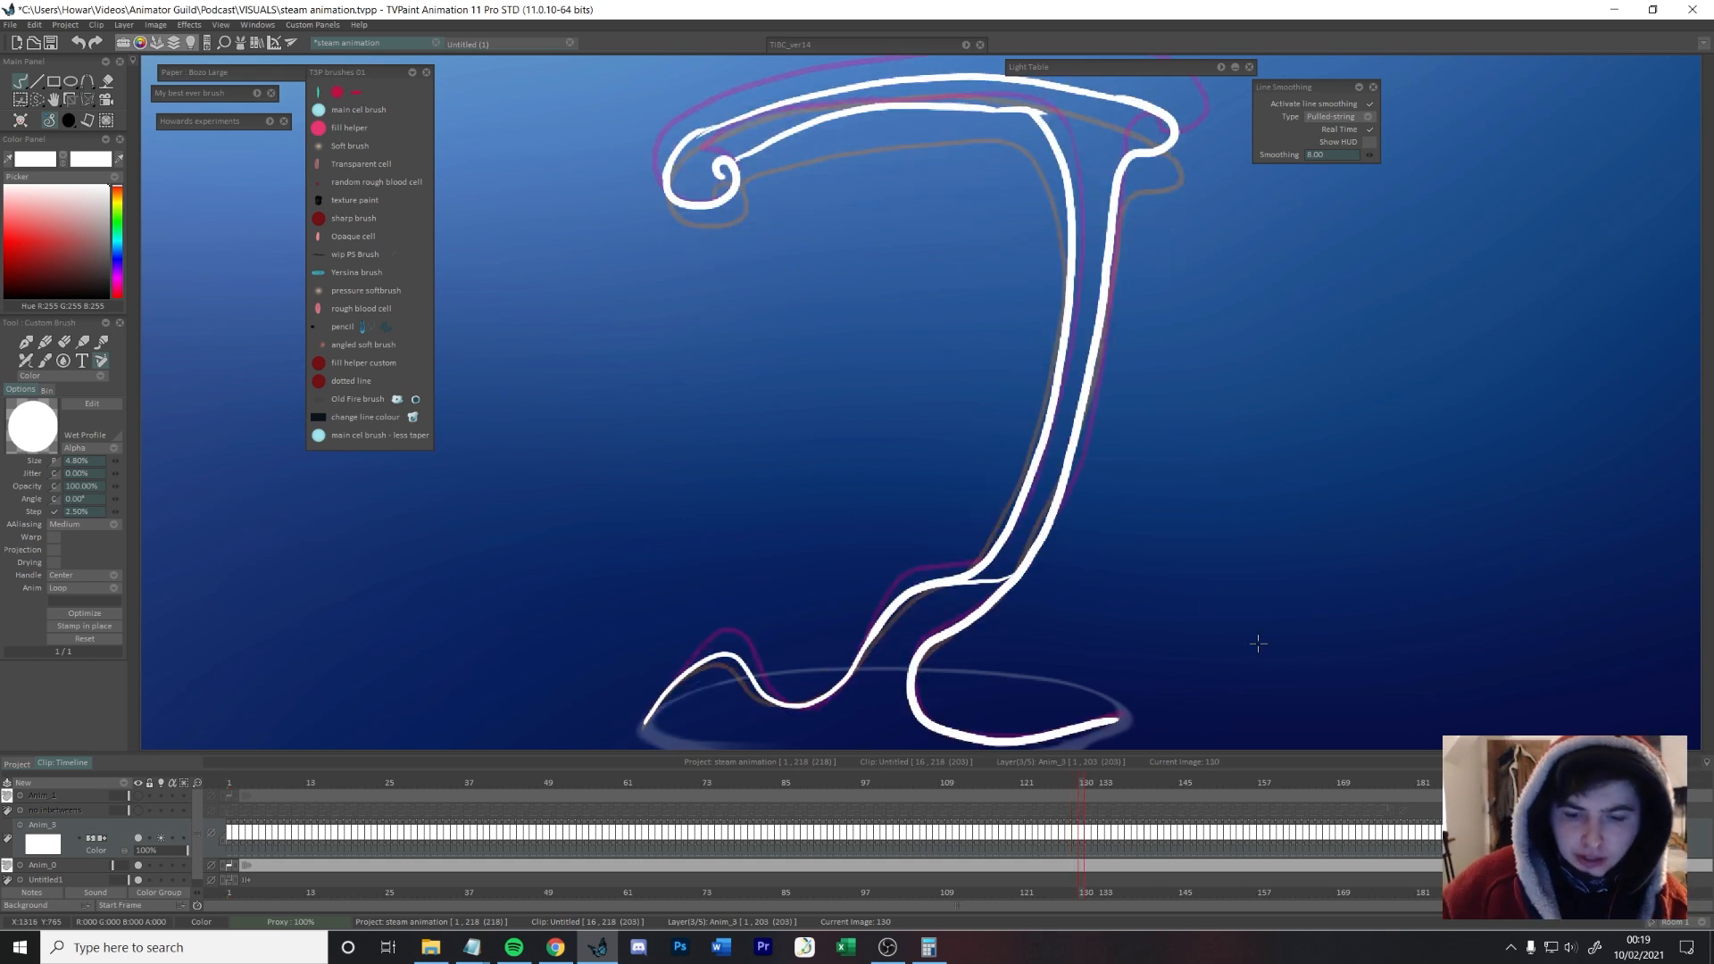
Step: Erase and redraw the right-hand contour just above the rim on frame 132, guided by the neighbouring drawings
drag(1080, 538, 1134, 461)
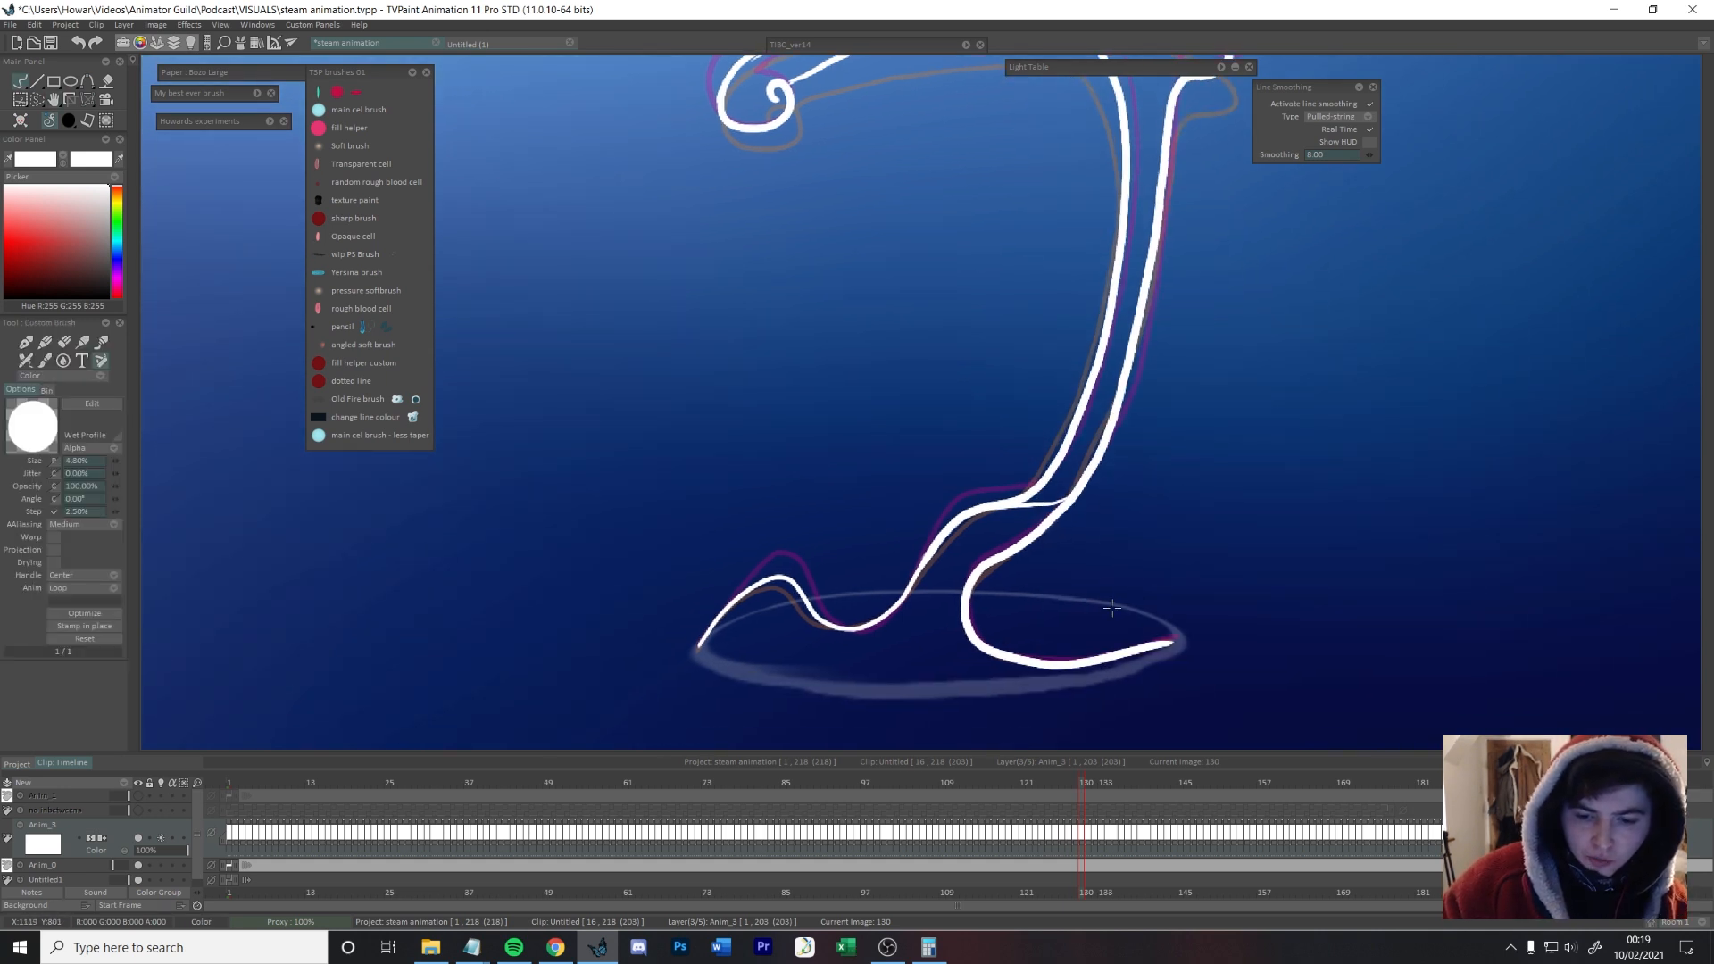
key(Right)
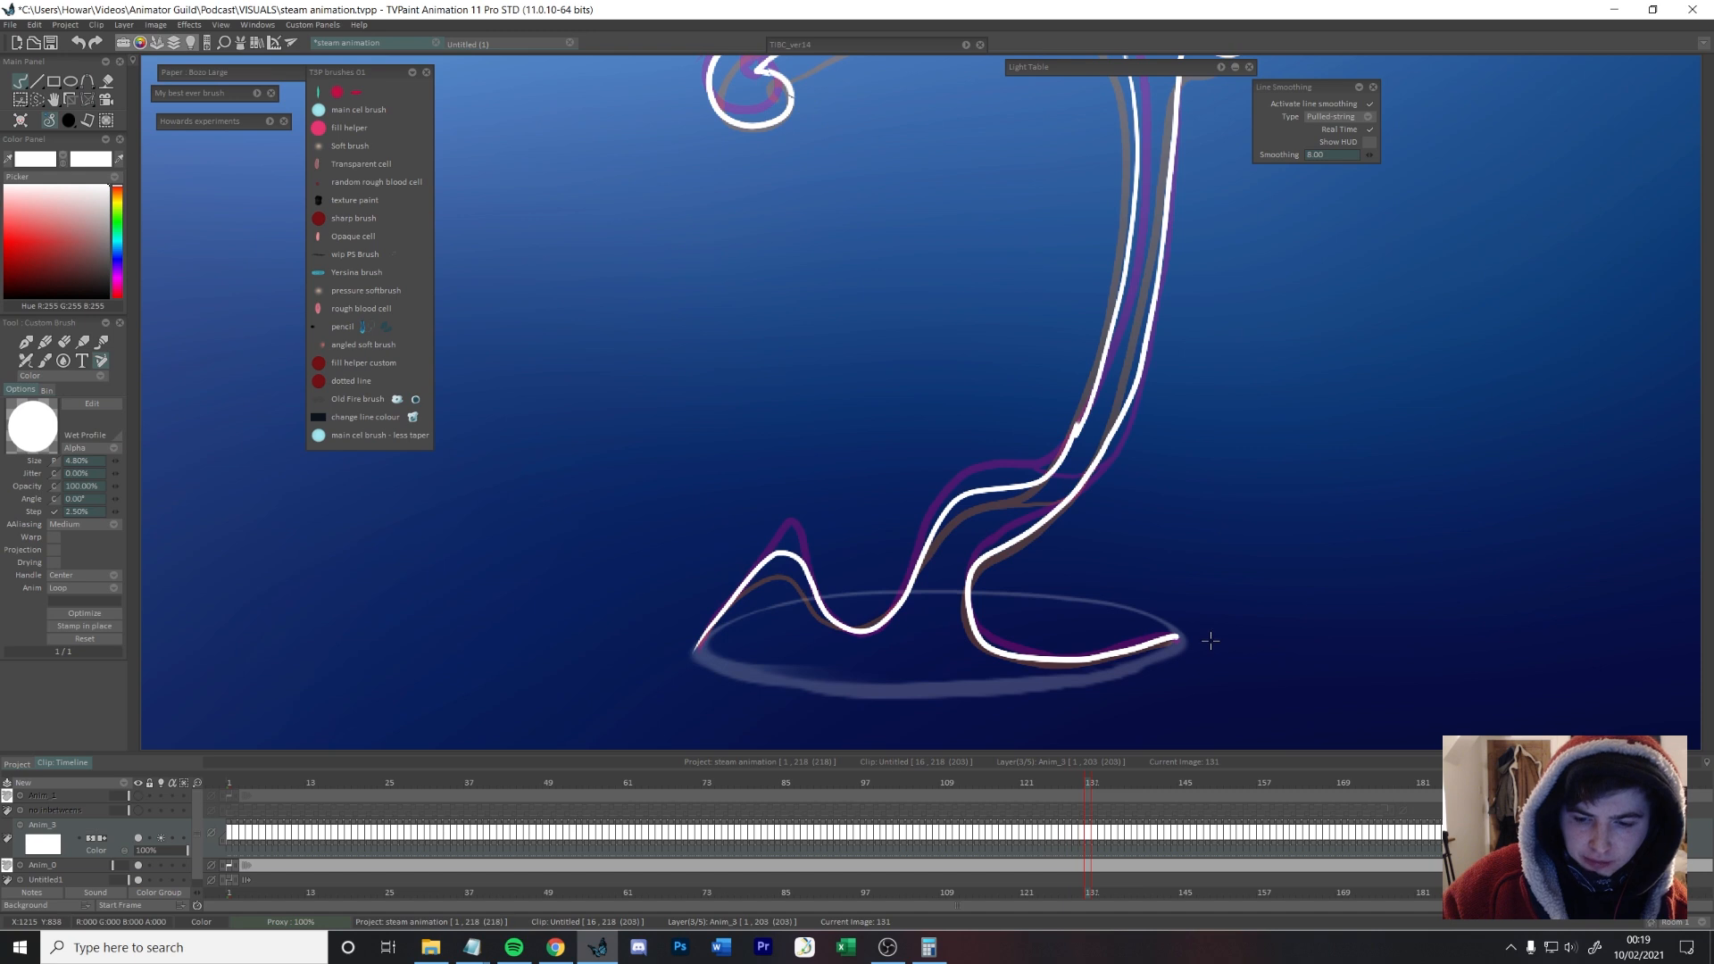
key(Right)
key(Right)
key(Left)
key(Left)
key(Right)
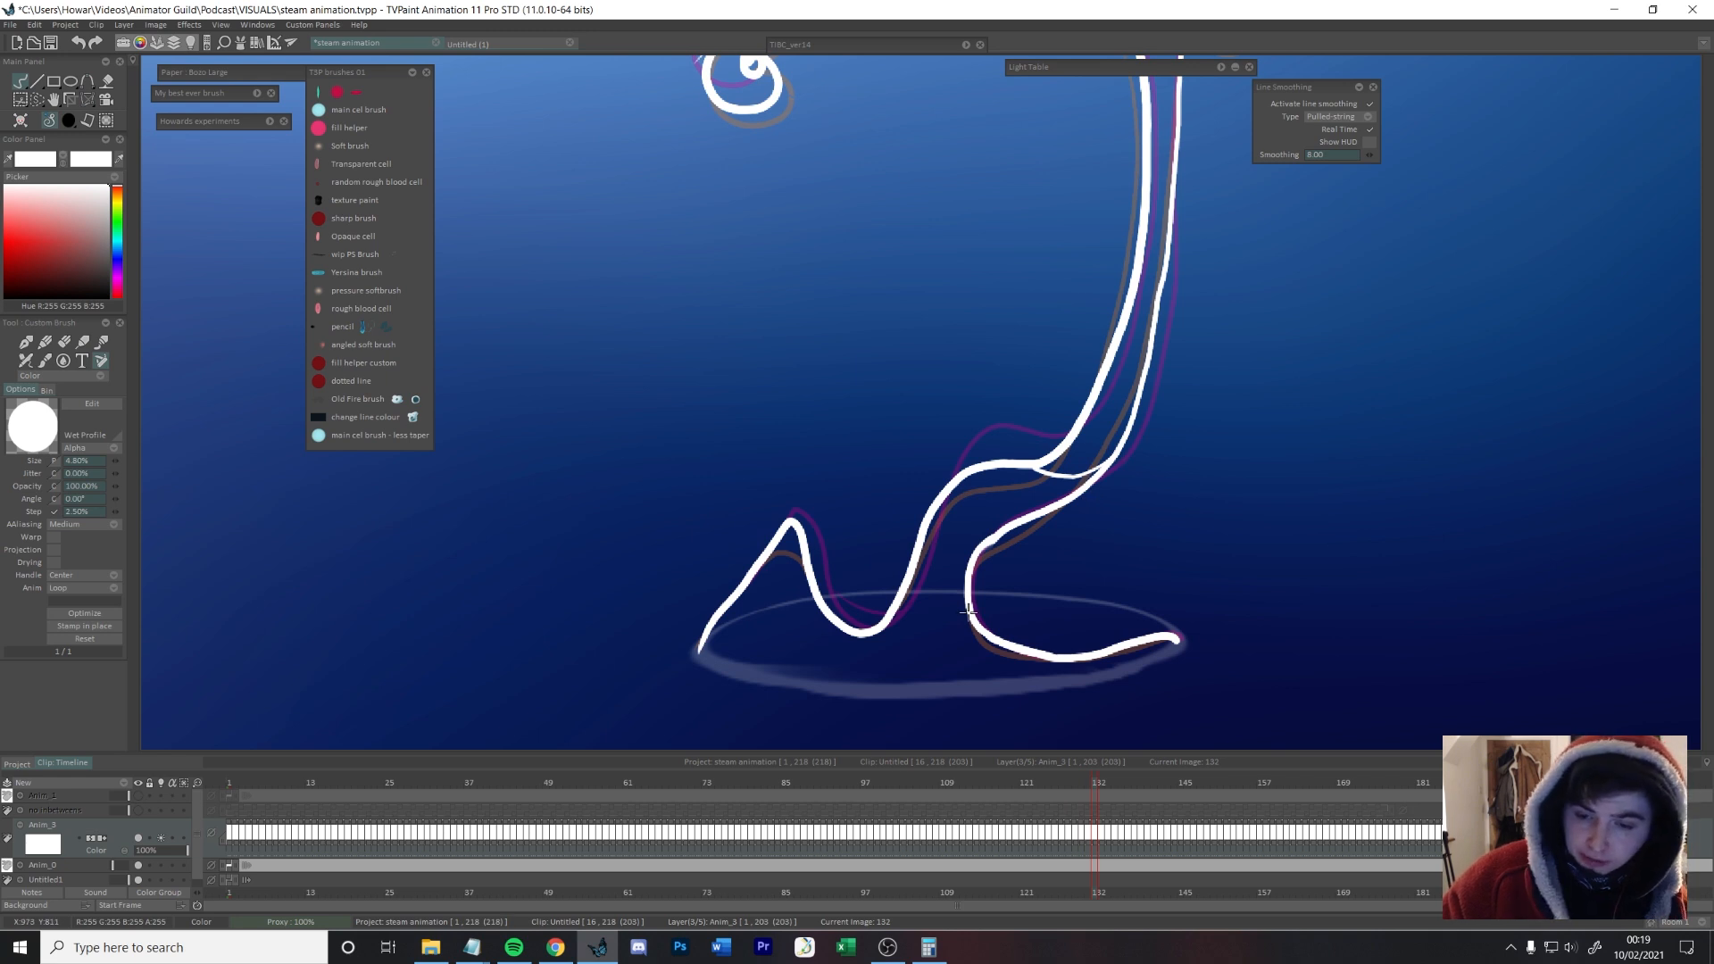
key(e)
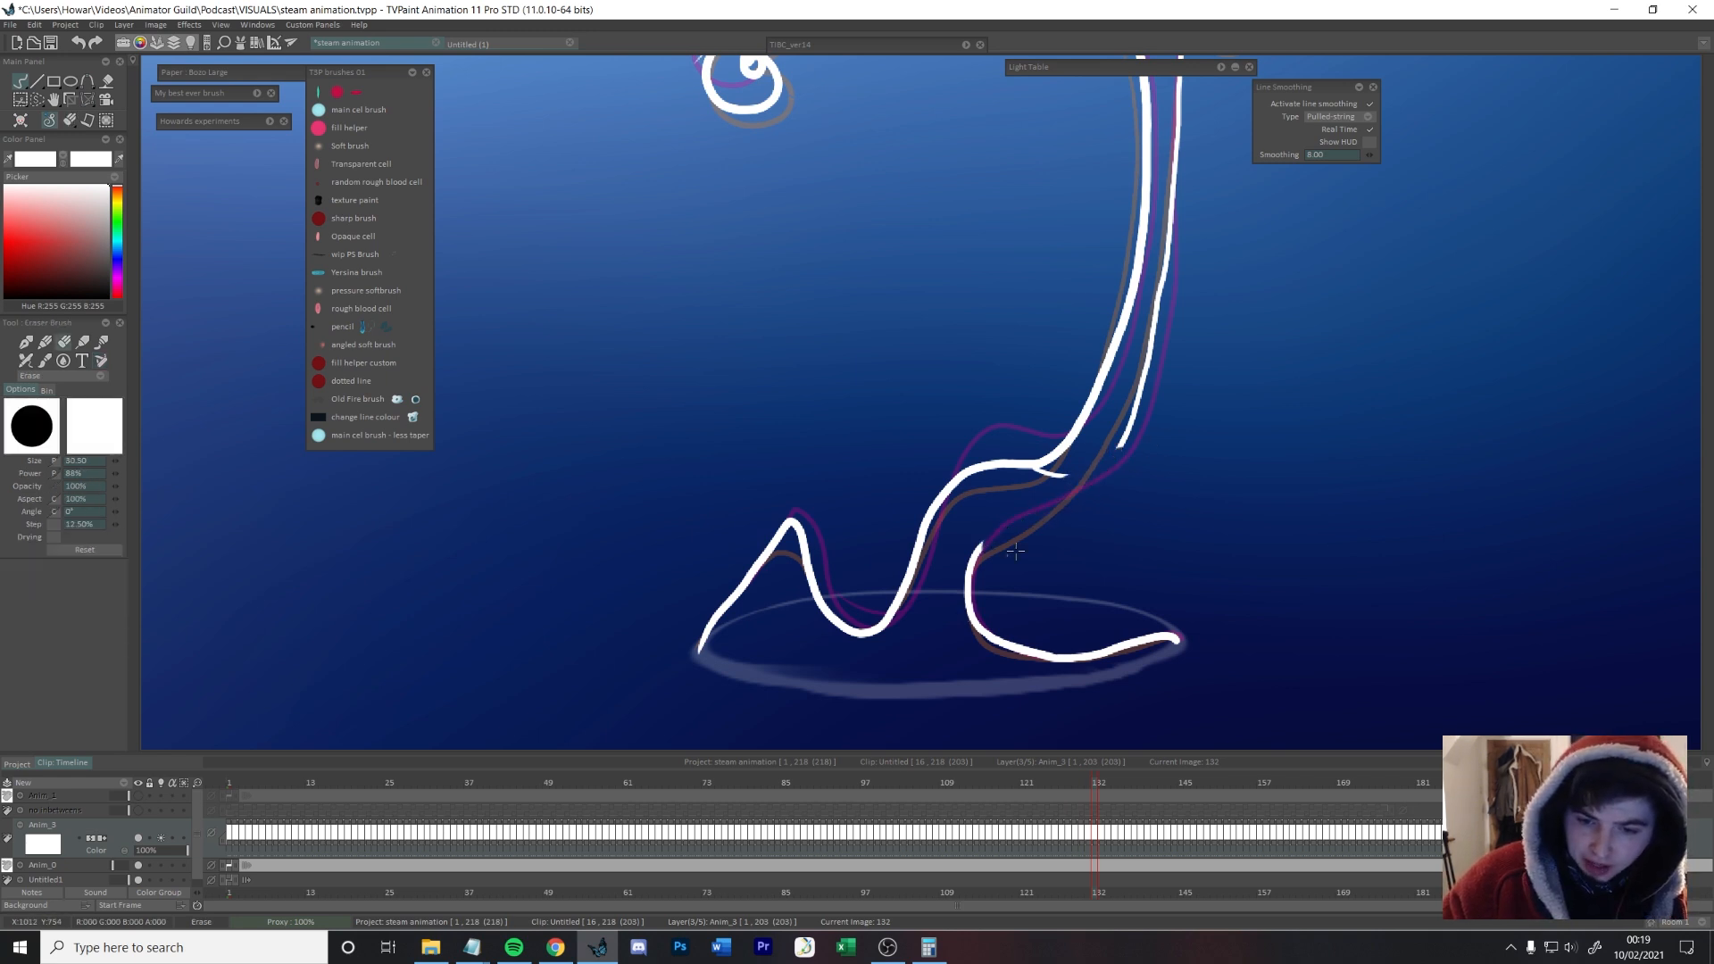
drag(1057, 508, 1134, 474)
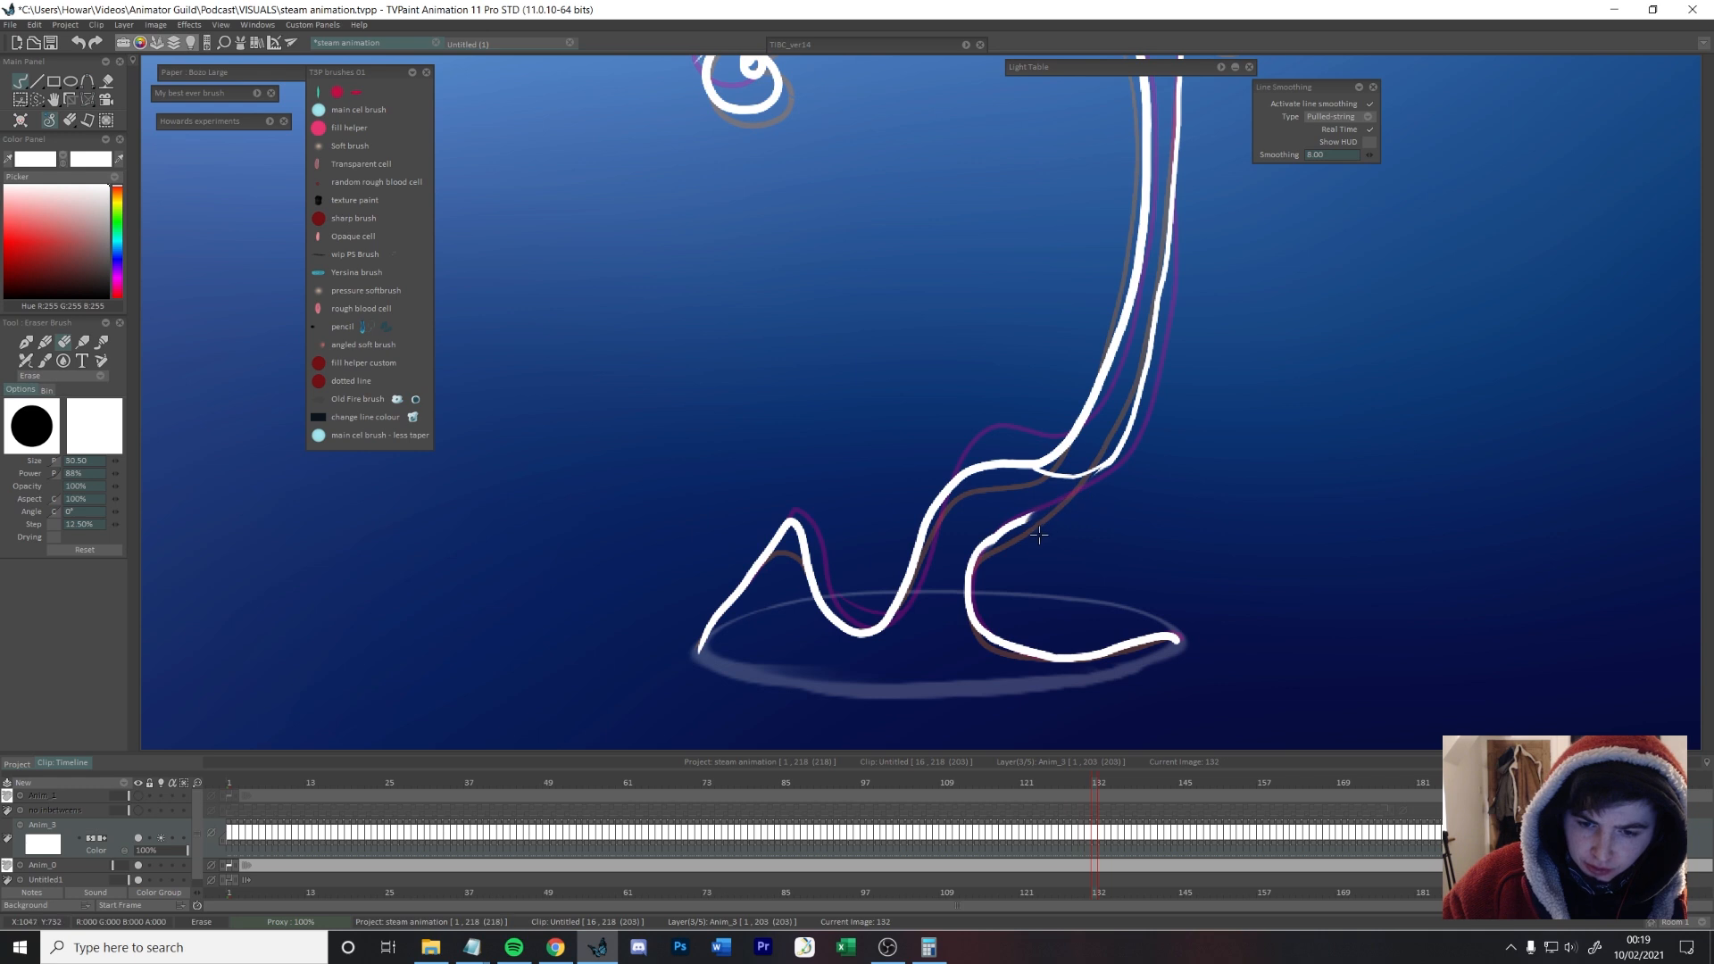
key(e)
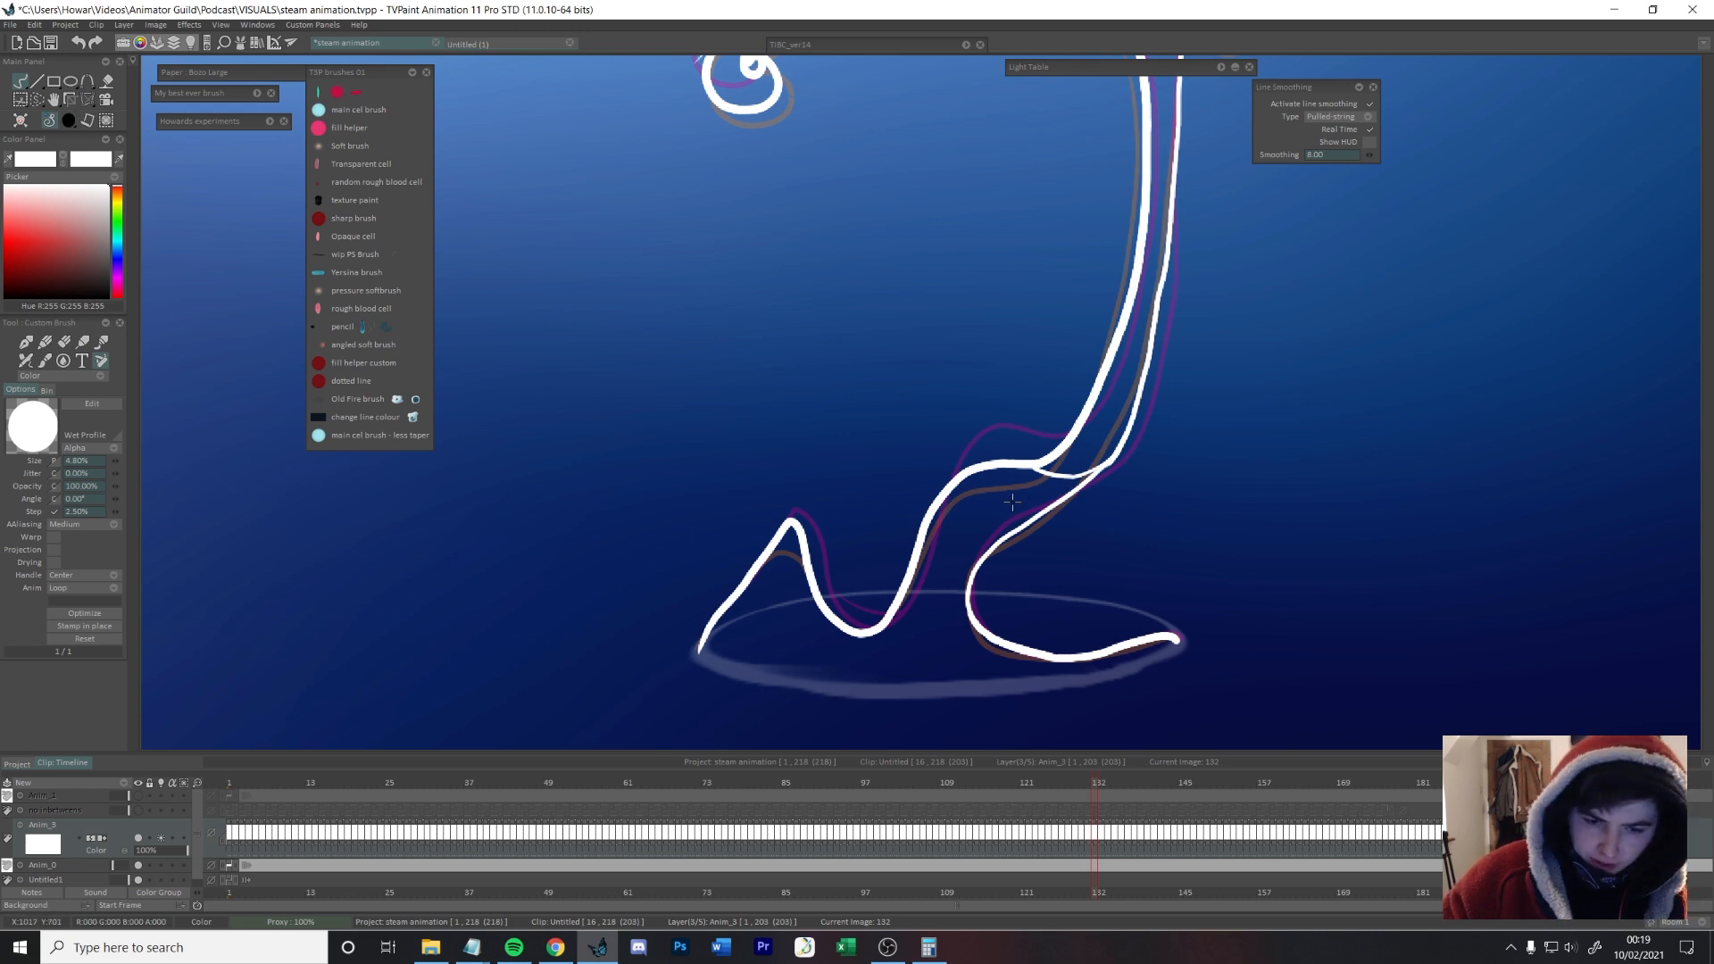
Step: Erase and redraw the dip beside the left peak and the contour rising from it on frame 132
key(e)
drag(1014, 482, 957, 492)
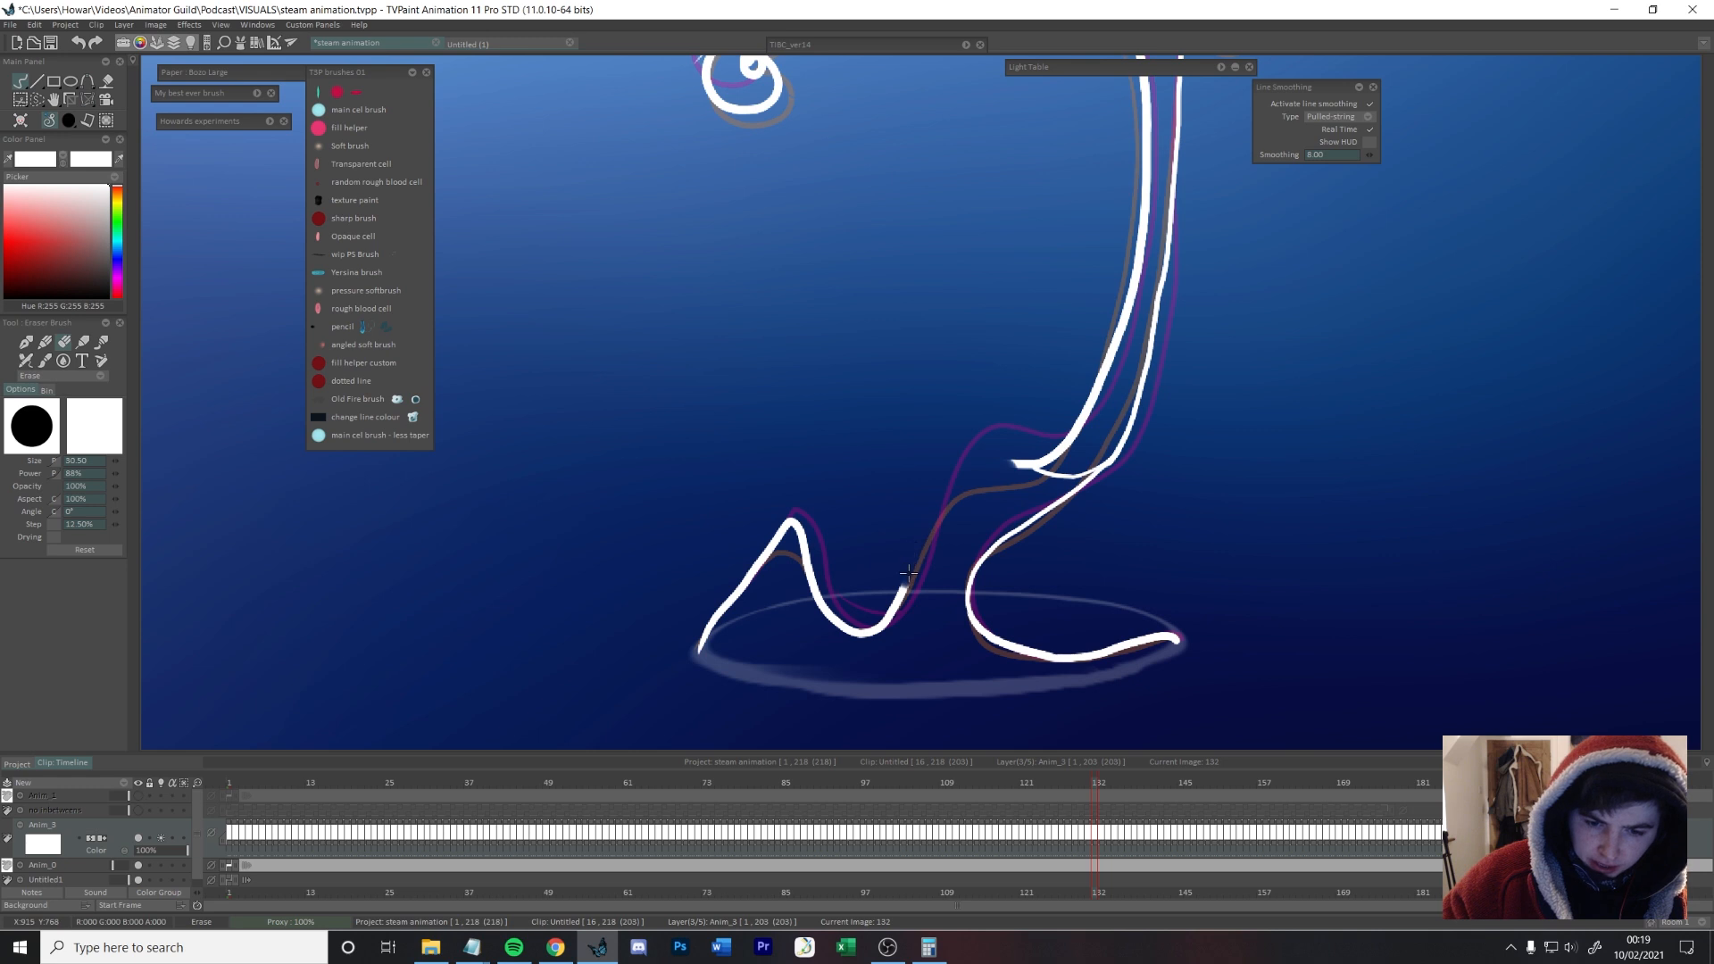
drag(810, 557, 799, 527)
key(e)
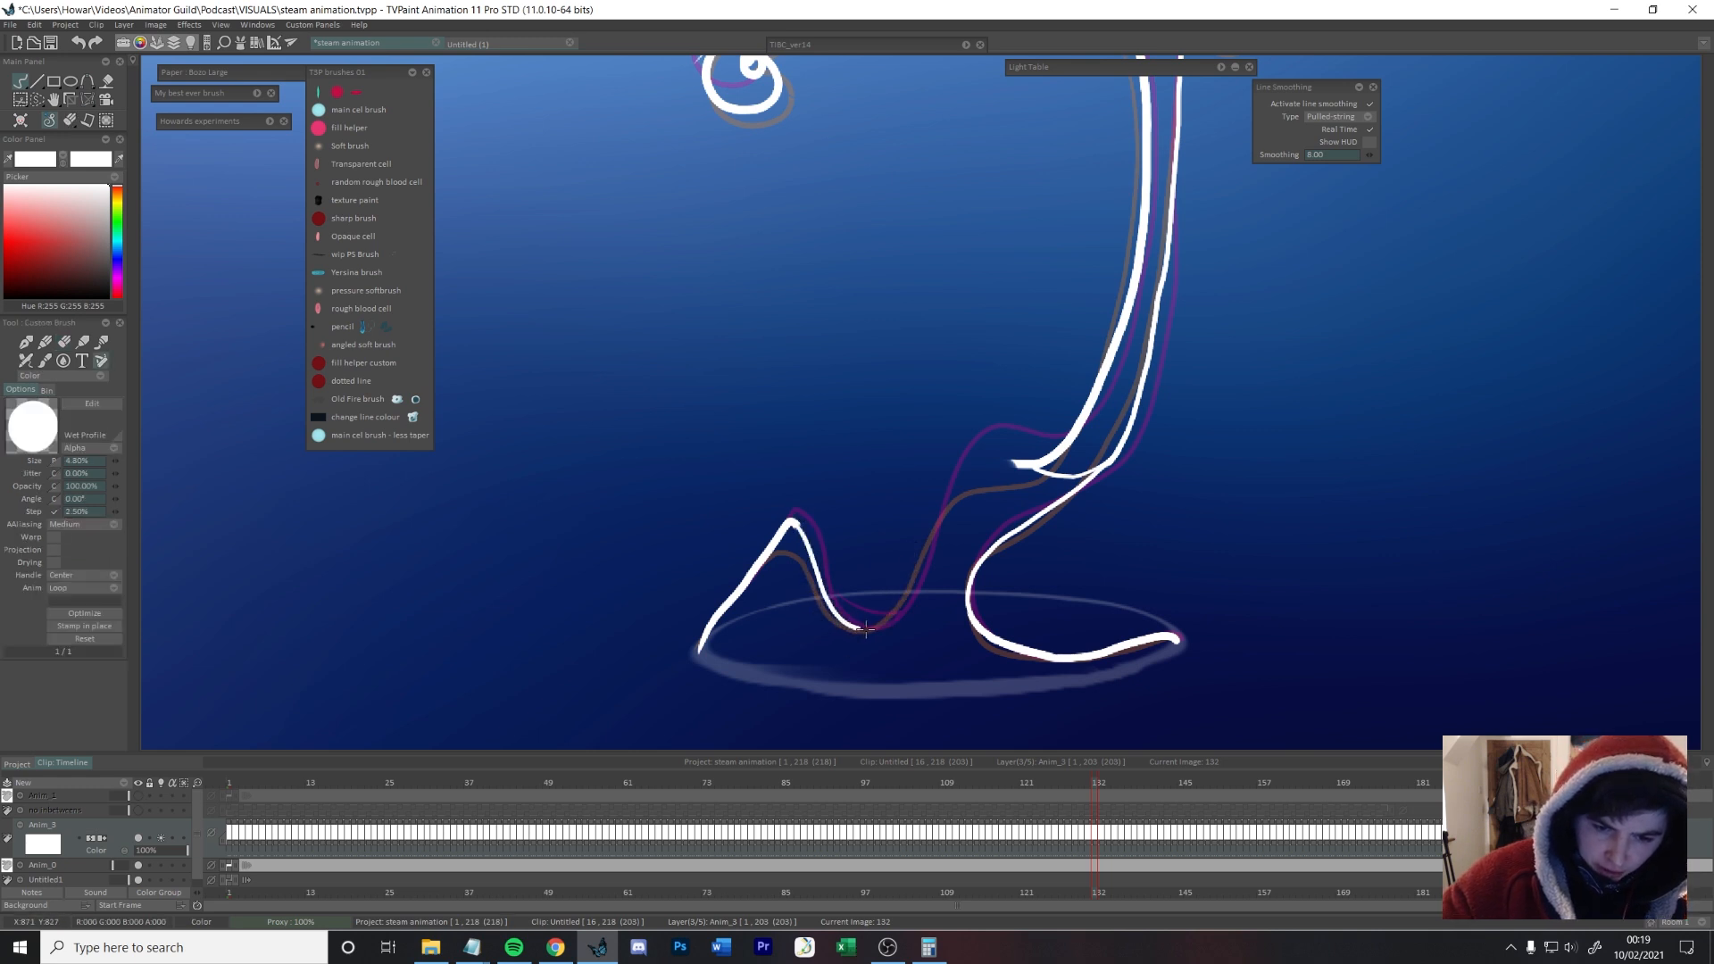
key(e)
drag(1013, 464, 1024, 463)
key(e)
key(Left)
key(Right)
key(Right)
key(Left)
drag(826, 595, 883, 625)
Step: Continue inking the steam outline from frame 133 towards frame 137, adding the inner trough line beside the left peak
key(Right)
key(Right)
key(space)
drag(1320, 482, 1289, 542)
key(Right)
key(Left)
key(Left)
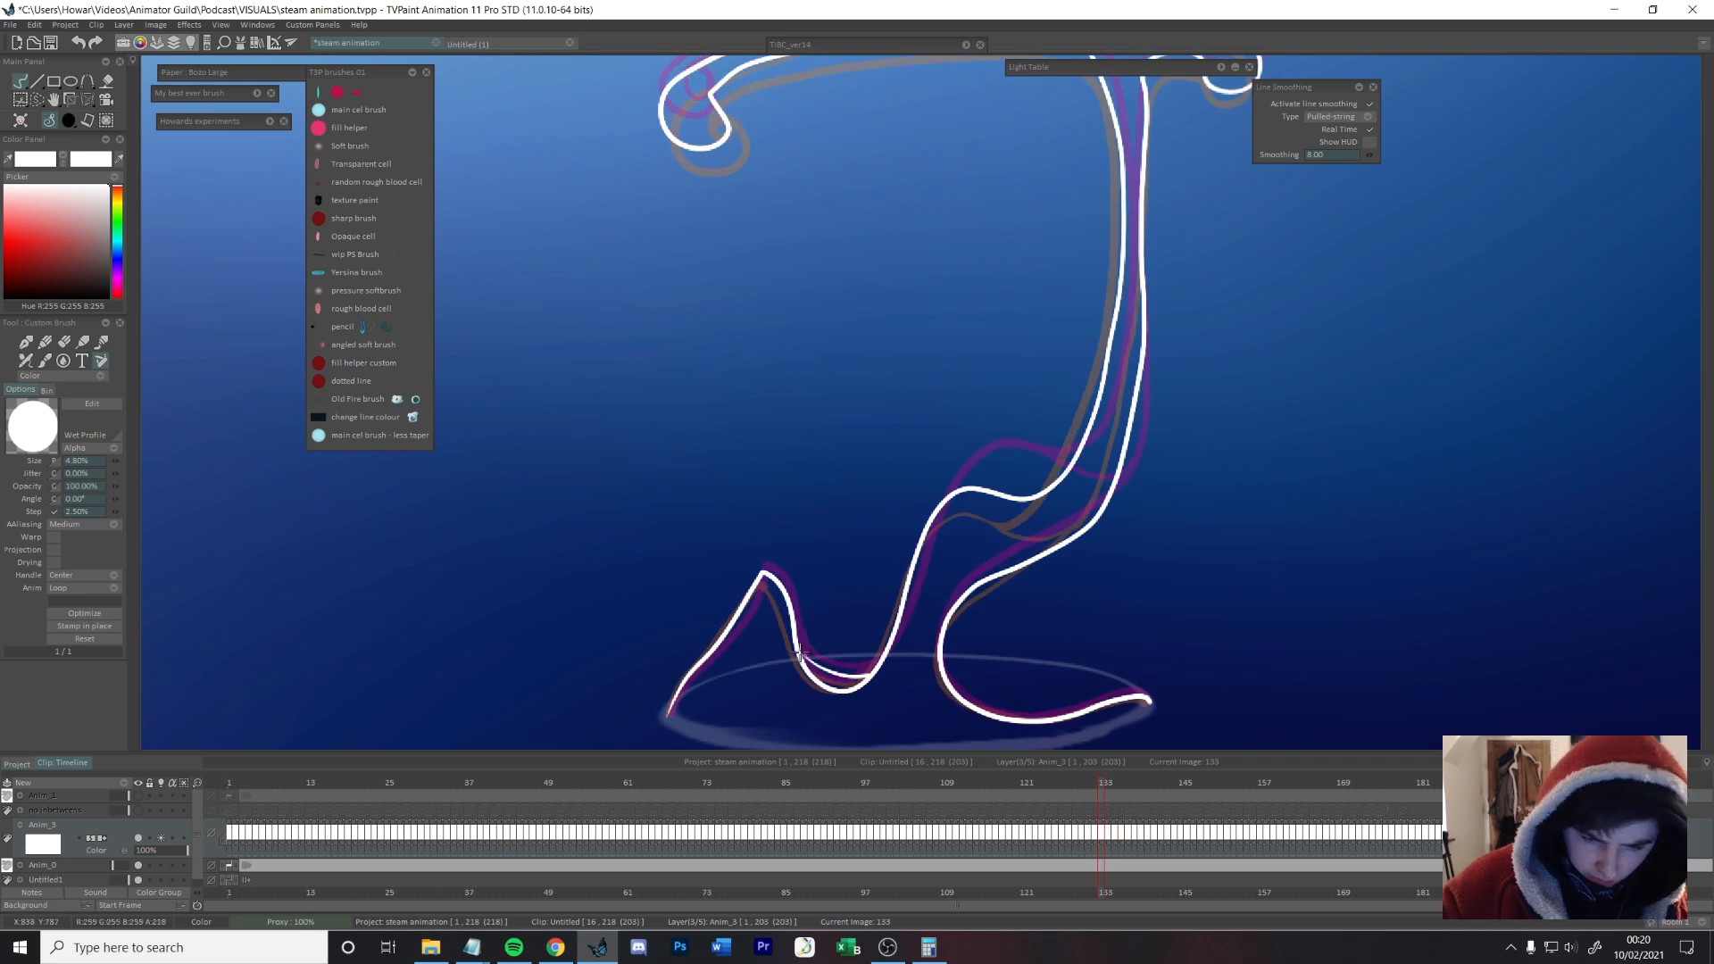
key(Right)
key(Right)
key(Right)
key(Right)
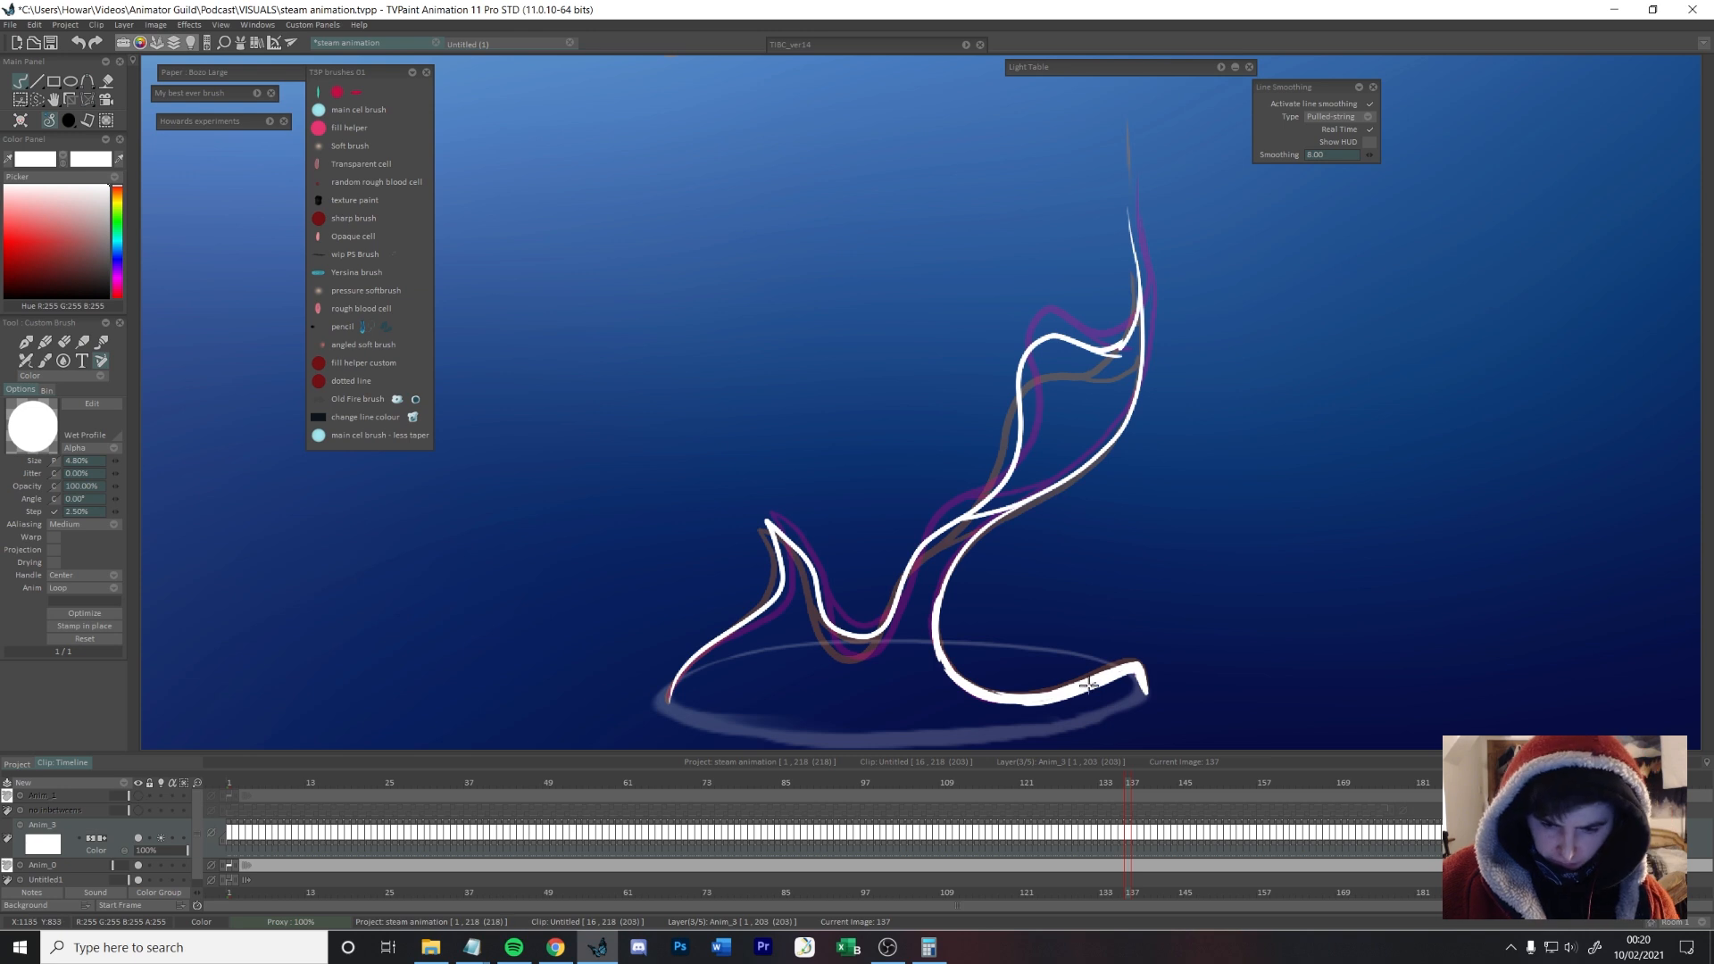
Step: Clean up the inner line of the upper lobe on frame 140 and compare the outlines through the following frames
drag(1161, 328, 1137, 328)
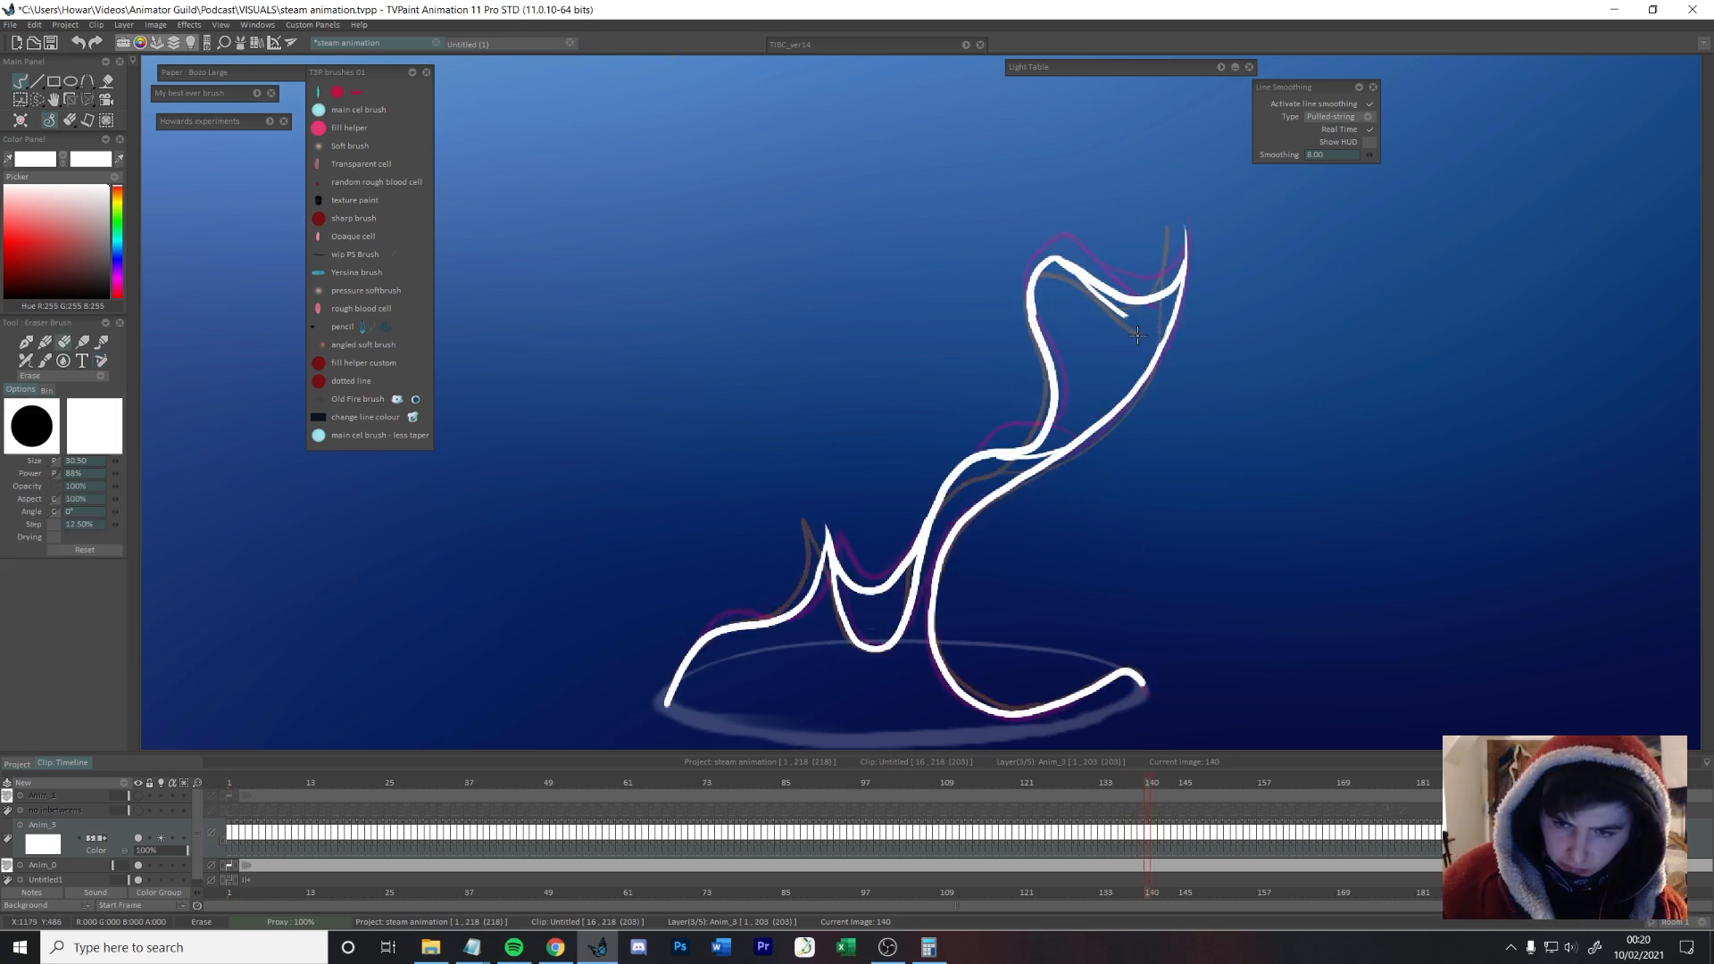
key(Right)
key(Right)
key(Left)
key(Left)
key(Right)
key(Right)
key(Left)
key(Left)
key(Right)
key(Right)
key(Right)
key(Right)
key(Left)
key(Left)
key(Right)
key(Left)
key(Right)
Step: Erase the long upper contour of the lower steam body on frame 143 and redraw it slightly lower
key(e)
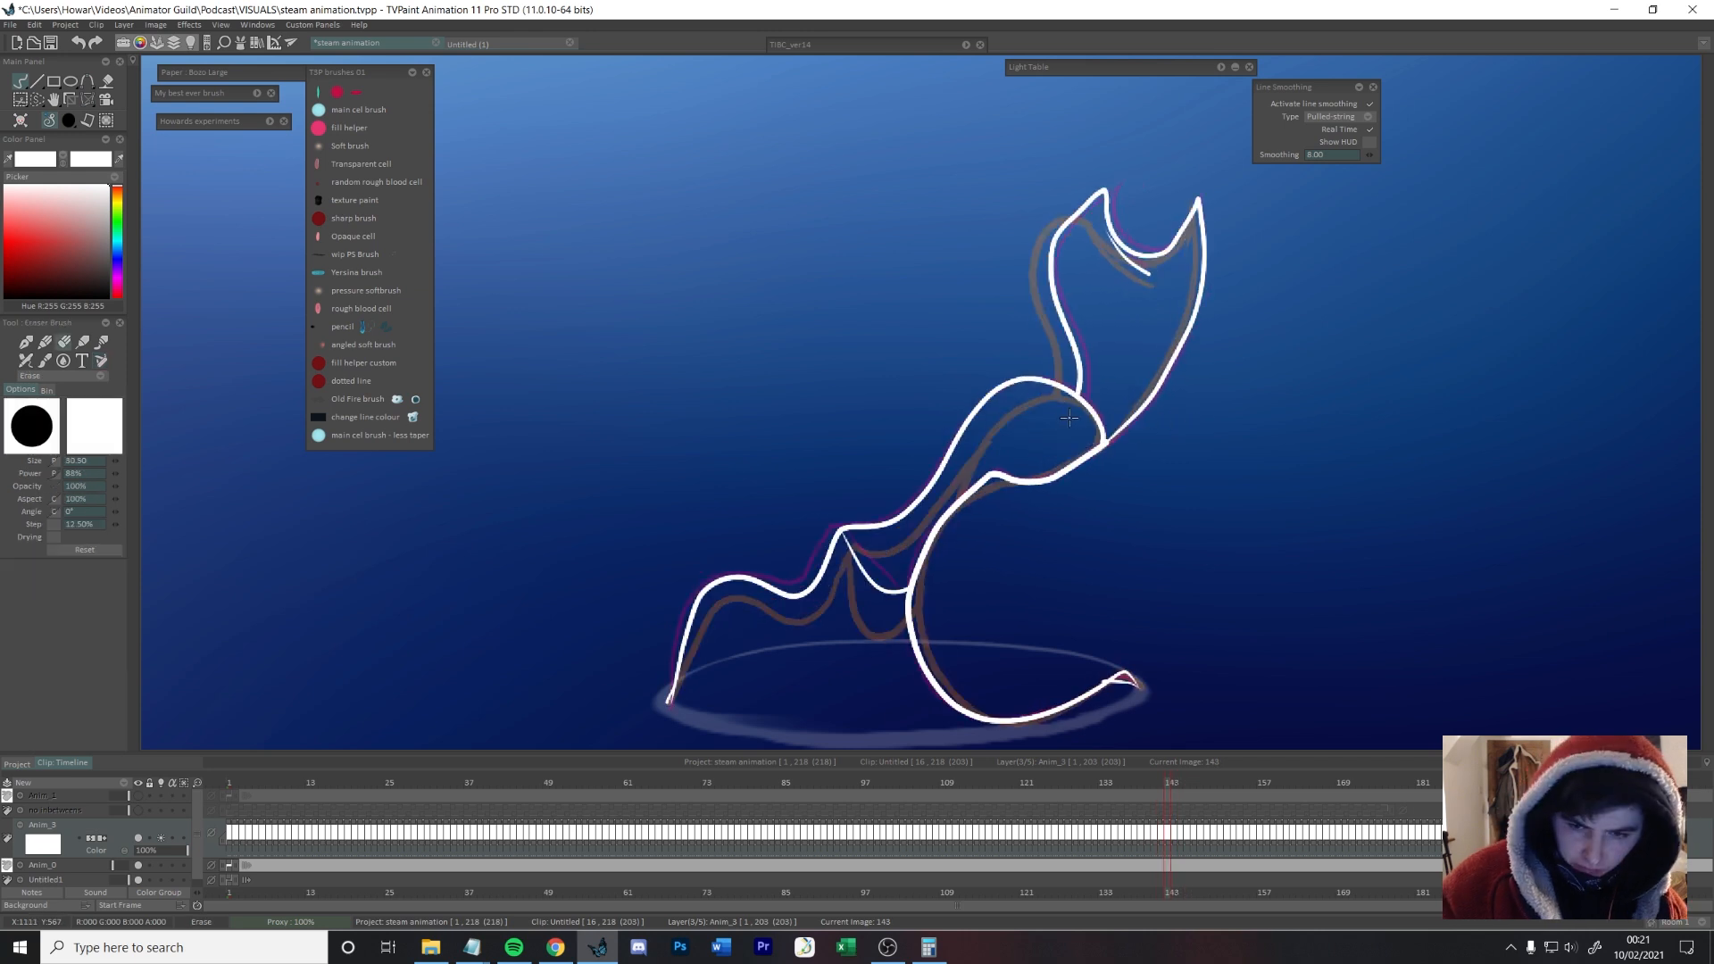
drag(889, 513, 836, 538)
key(e)
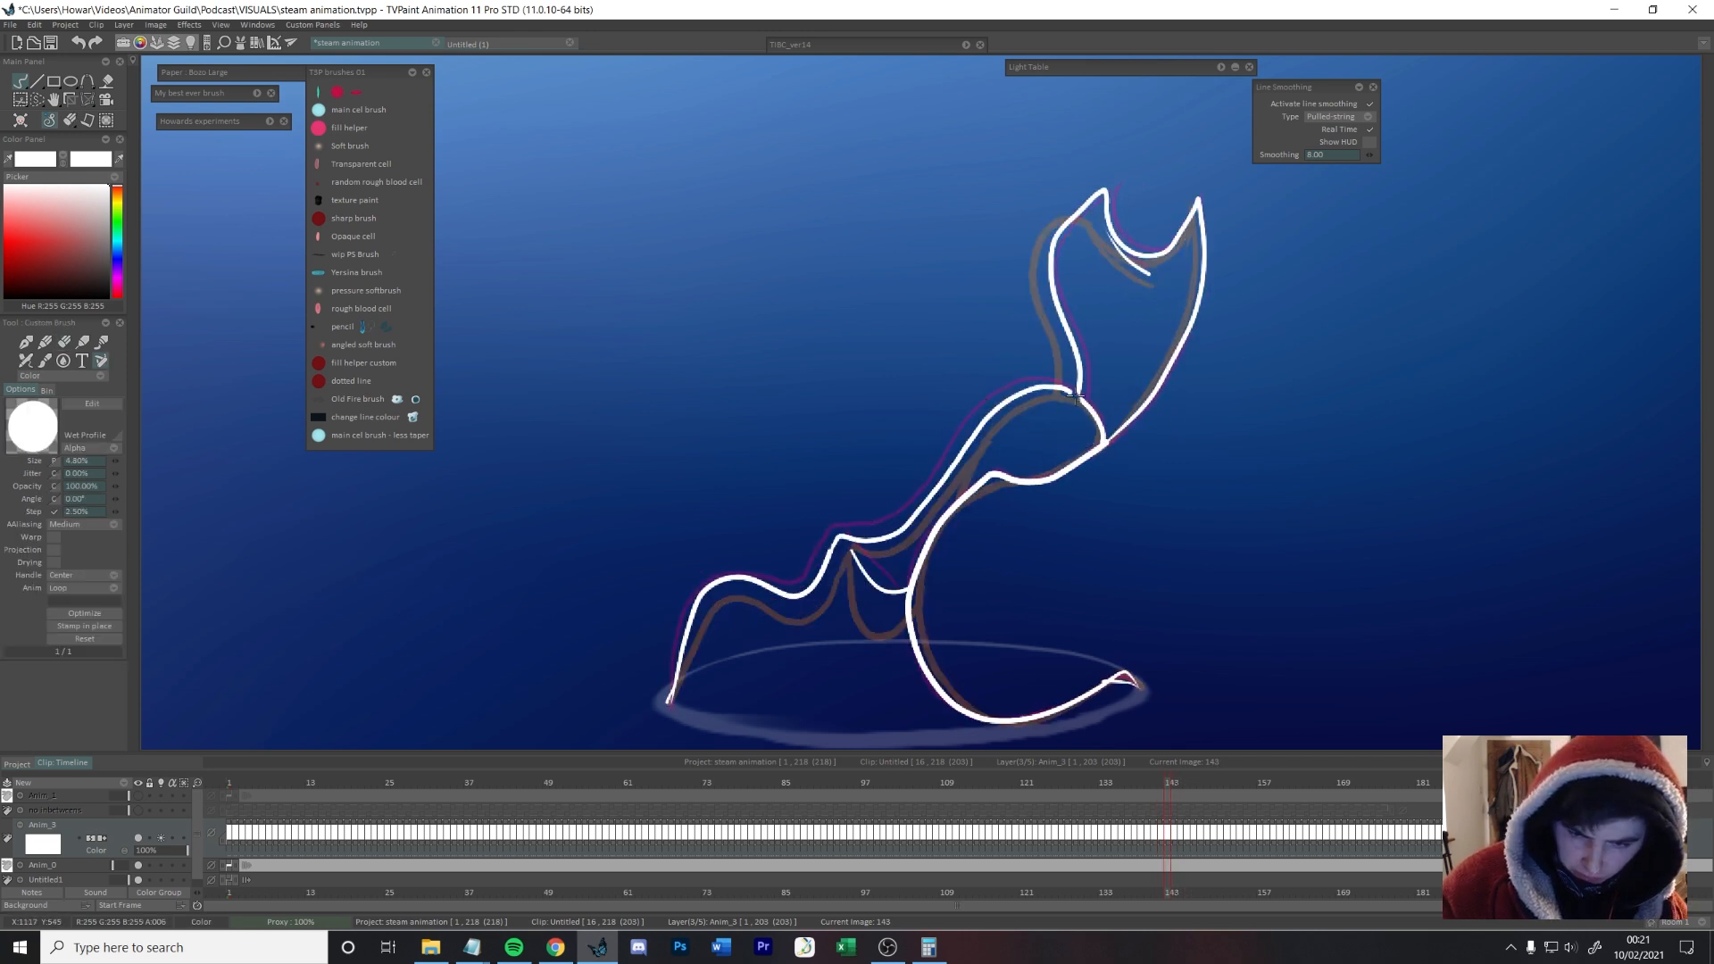
Step: Erase and redraw the long upper contour running down towards the rim on frame 149
key(Right)
key(Right)
key(Right)
key(Right)
key(Right)
key(Right)
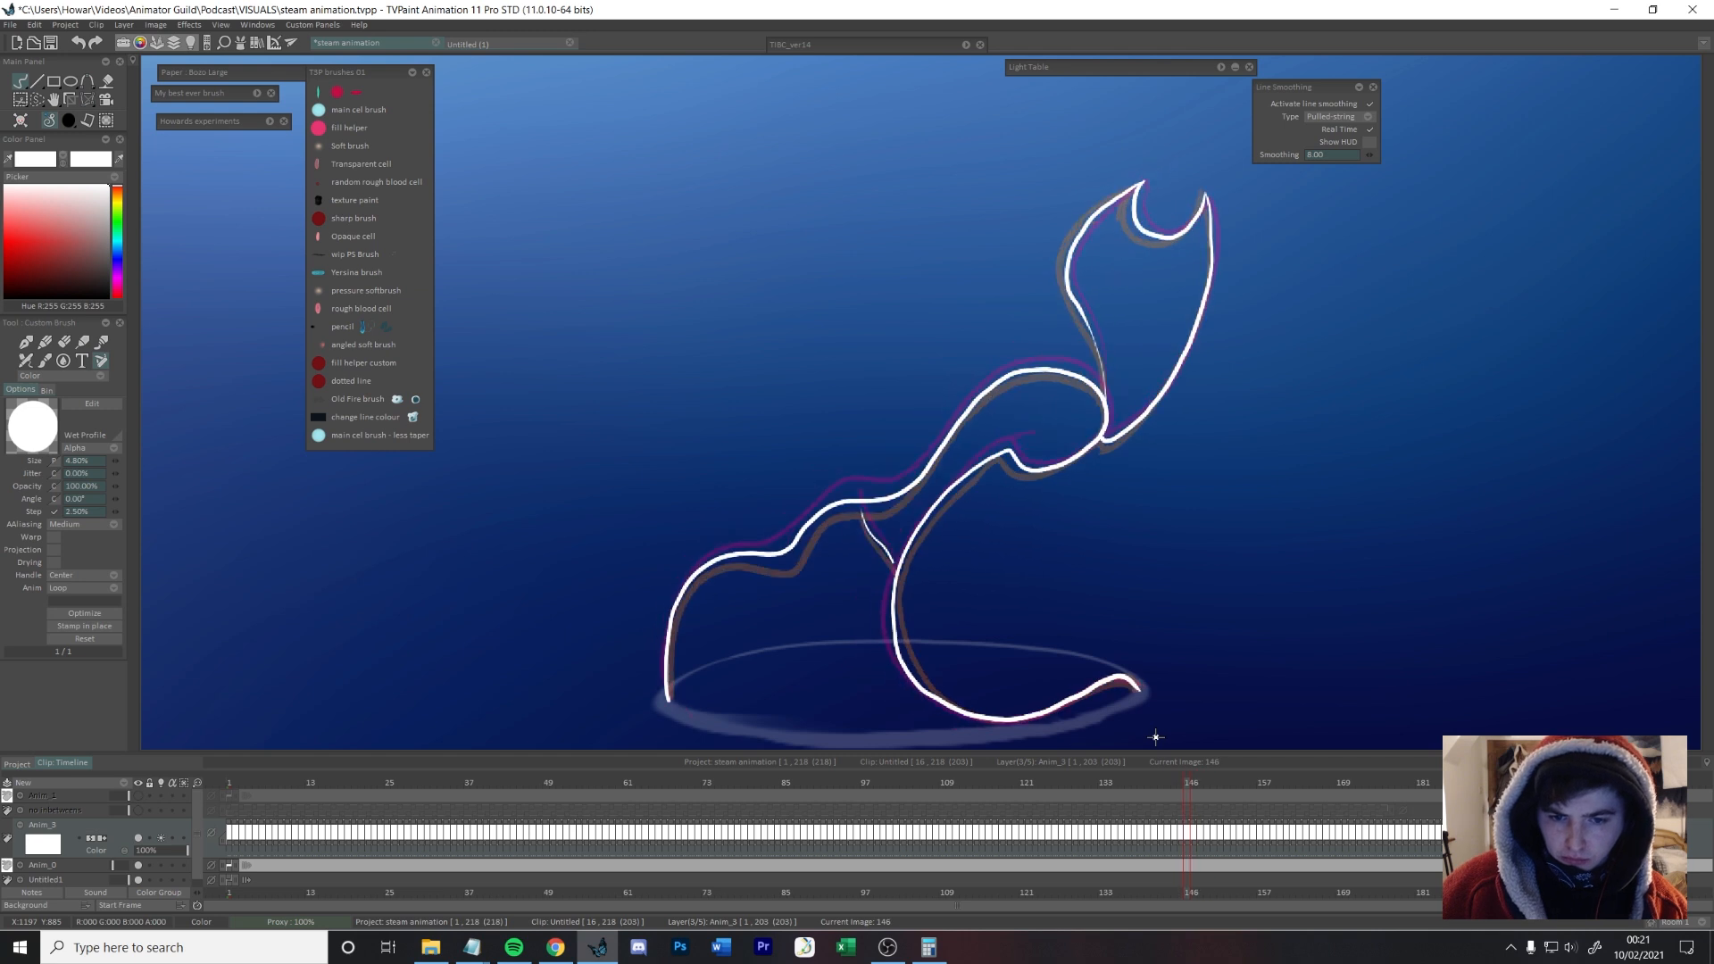
key(e)
mouse_move(1080, 338)
mouse_down()
mouse_move(964, 397)
mouse_move(1019, 352)
mouse_up()
key(e)
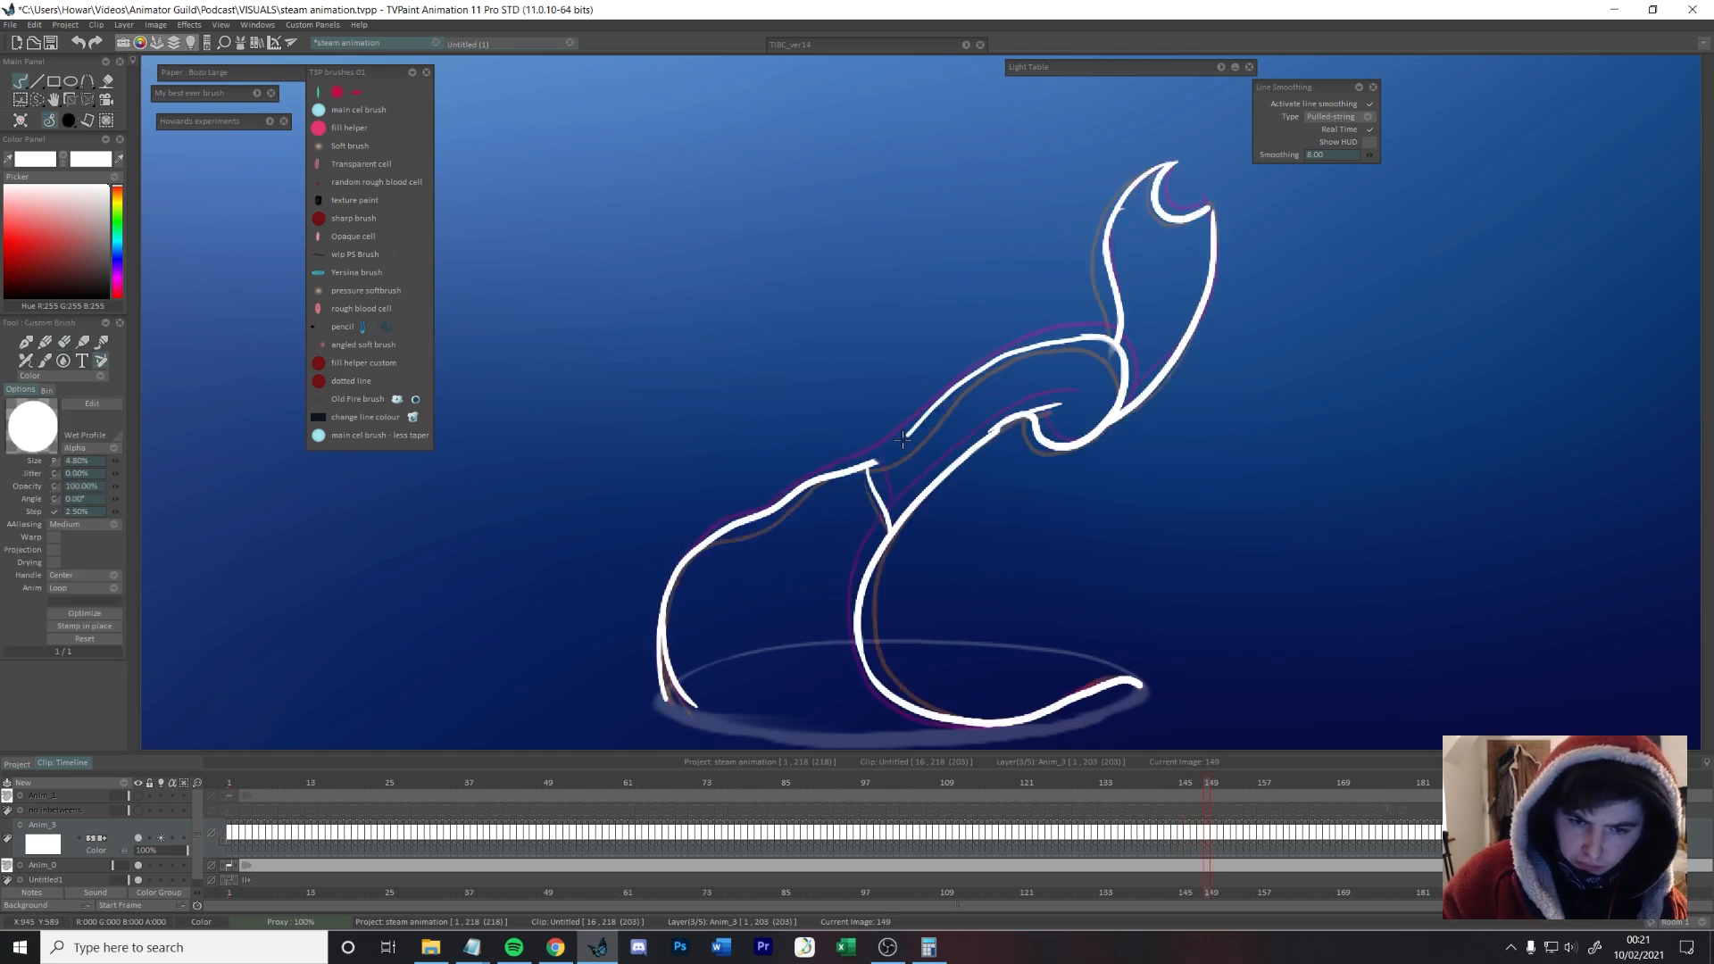
key(e)
drag(857, 470, 683, 563)
key(e)
key(e)
Step: Erase and tidy the short inner connecting line below the upper contour on frame 149
mouse_move(868, 475)
mouse_down()
mouse_move(885, 457)
mouse_move(798, 488)
mouse_move(877, 501)
mouse_move(889, 527)
mouse_up()
key(e)
Step: Erase the stray part of the left contour near the rim on a frame shortly after frame 149
key(e)
key(e)
drag(871, 459, 877, 486)
key(Left)
key(Right)
key(Right)
key(Right)
key(e)
key(e)
drag(662, 594, 656, 675)
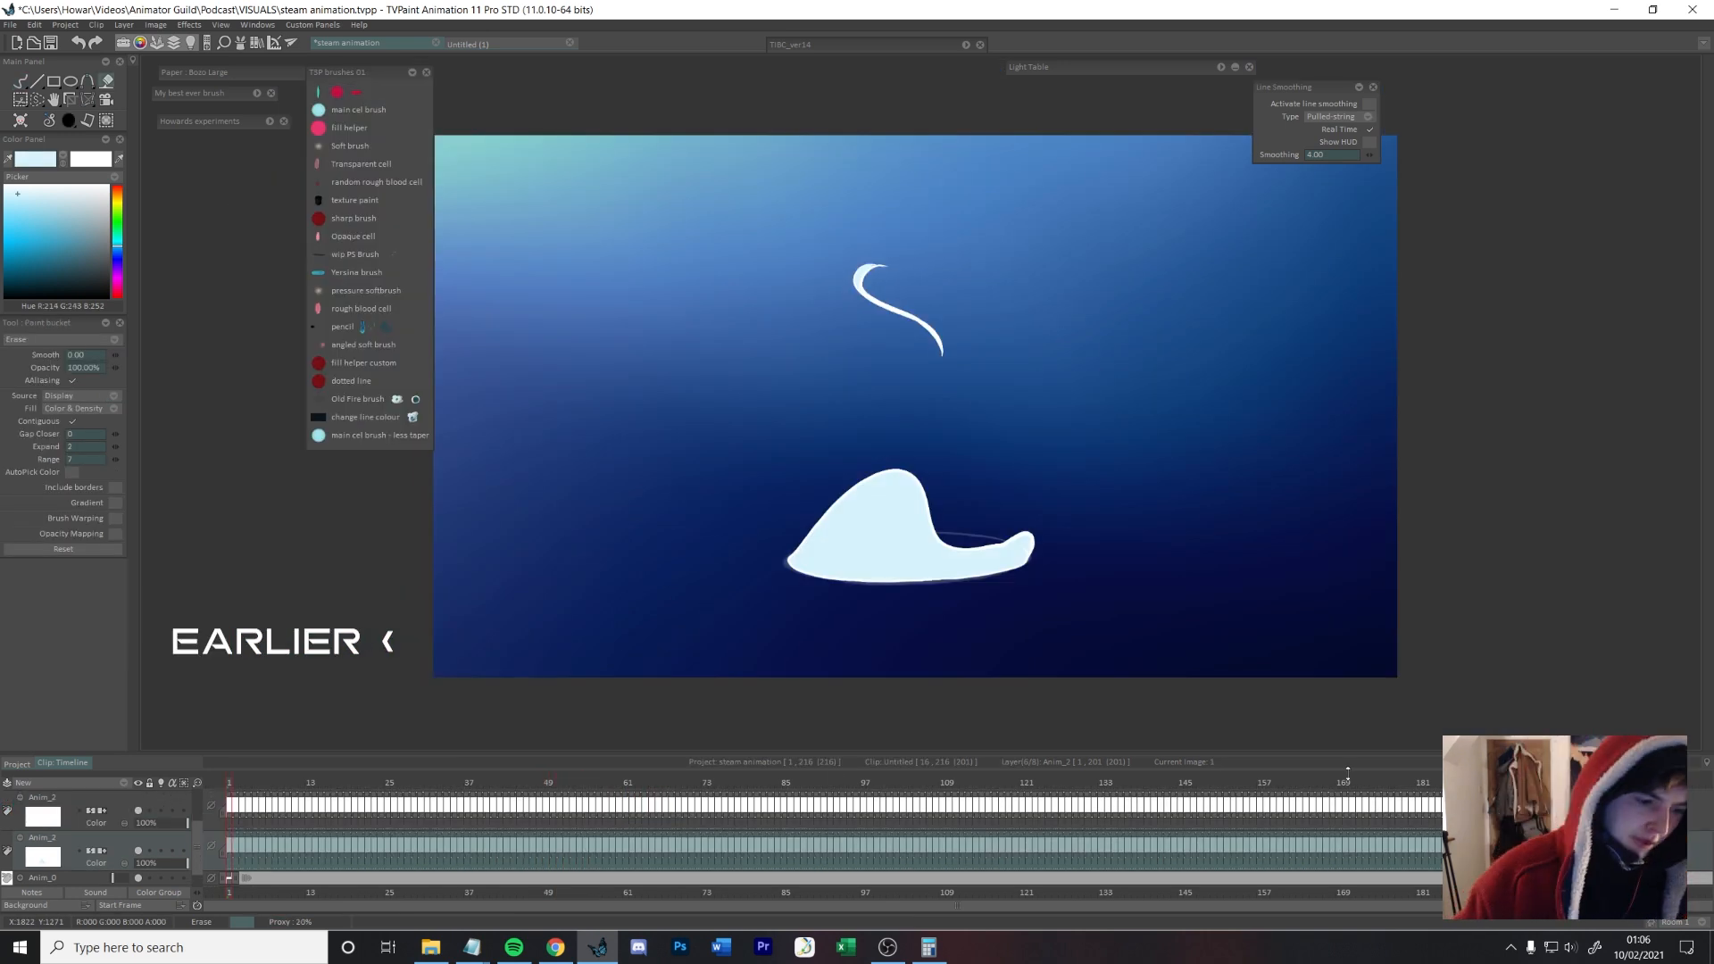
Step: Undo the flood erase around the steam and rerun it on all frames with Expand set to 0
key(ctrl+z)
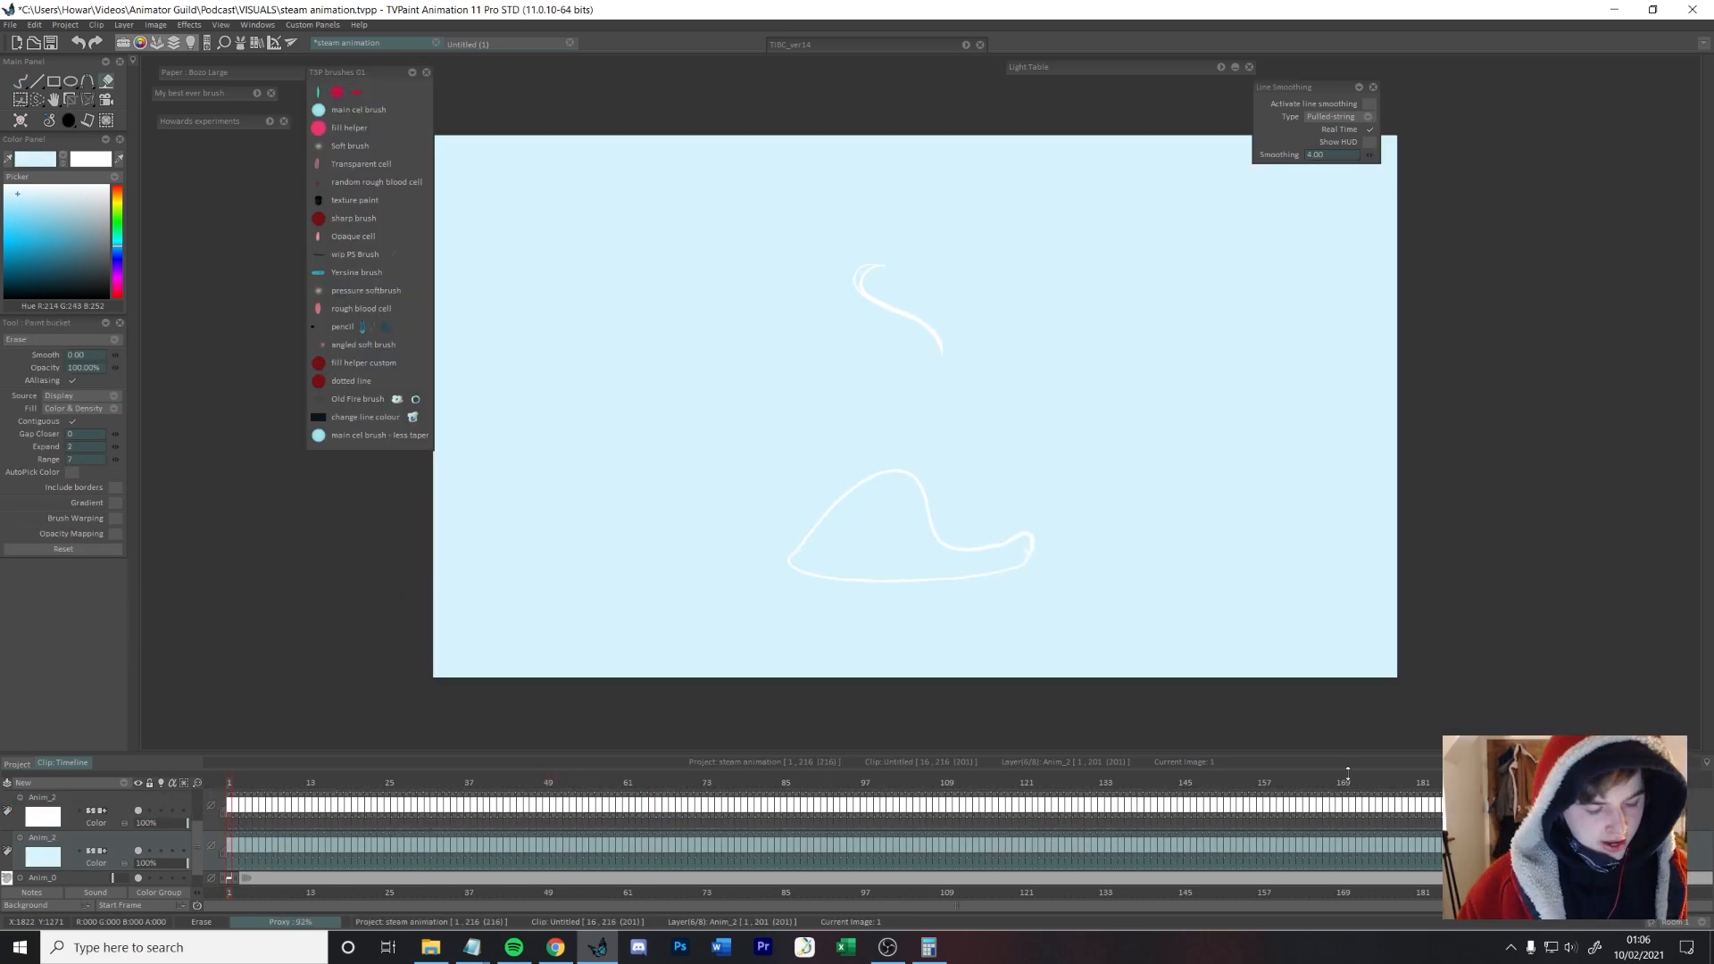
key(Return)
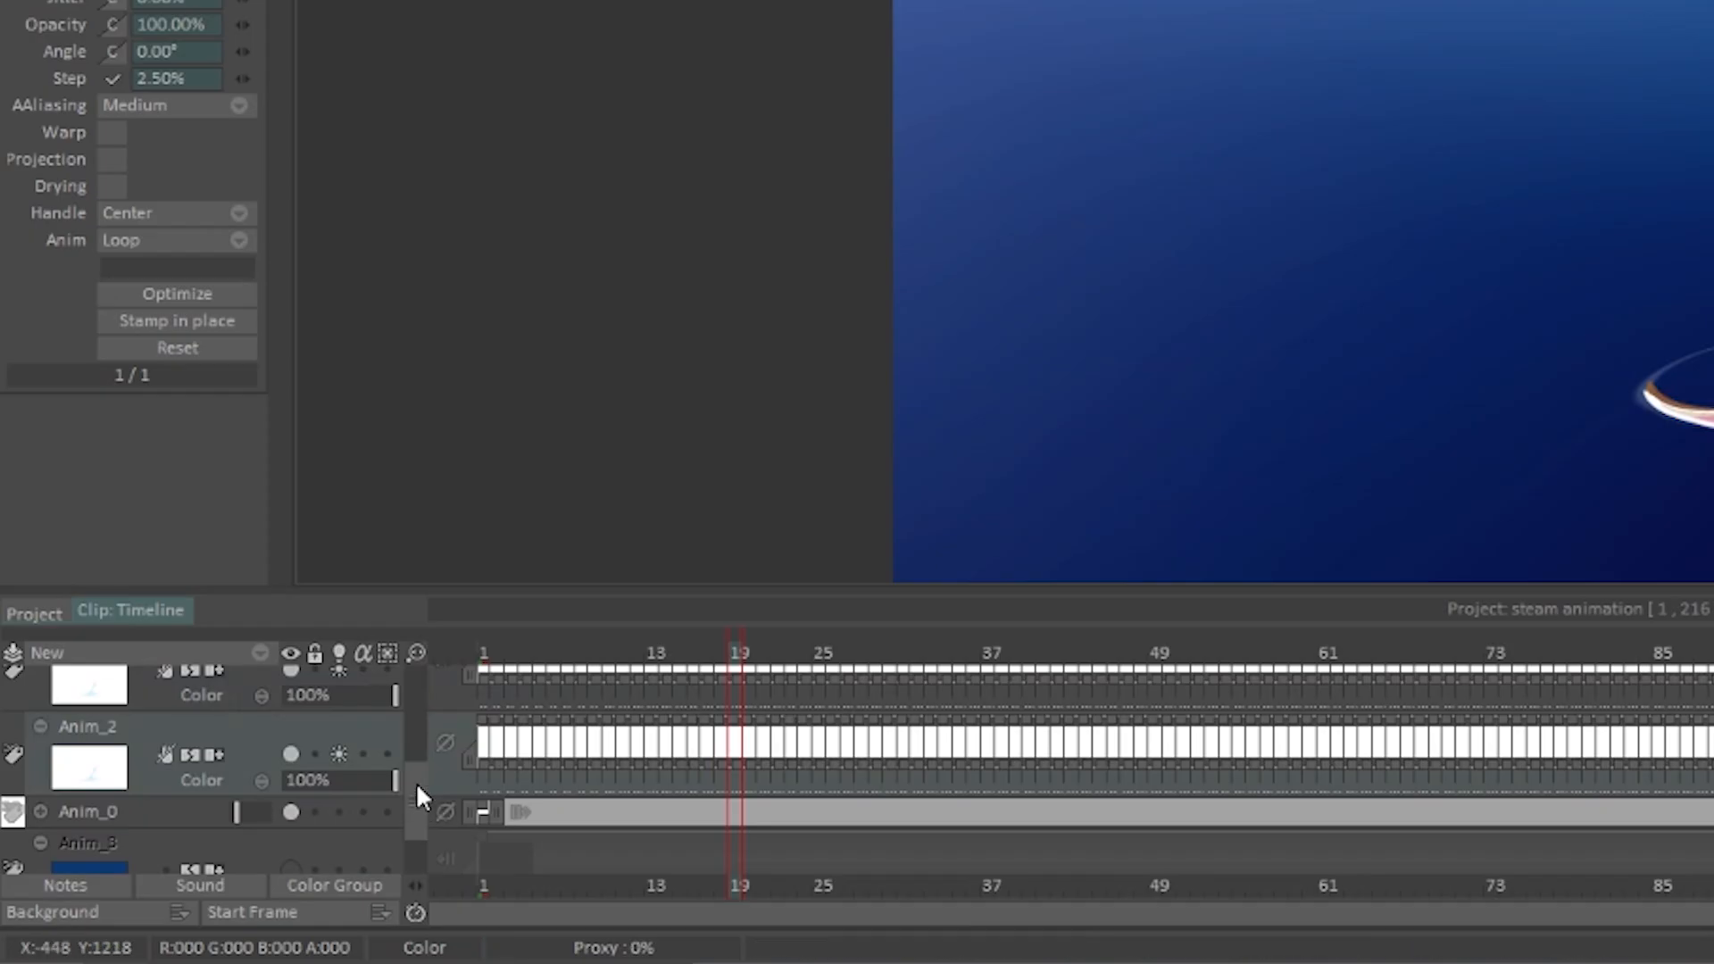
Step: Hide and collapse the middle Anim_2 layer and move it up beside the other hidden layers
drag(198, 843, 199, 824)
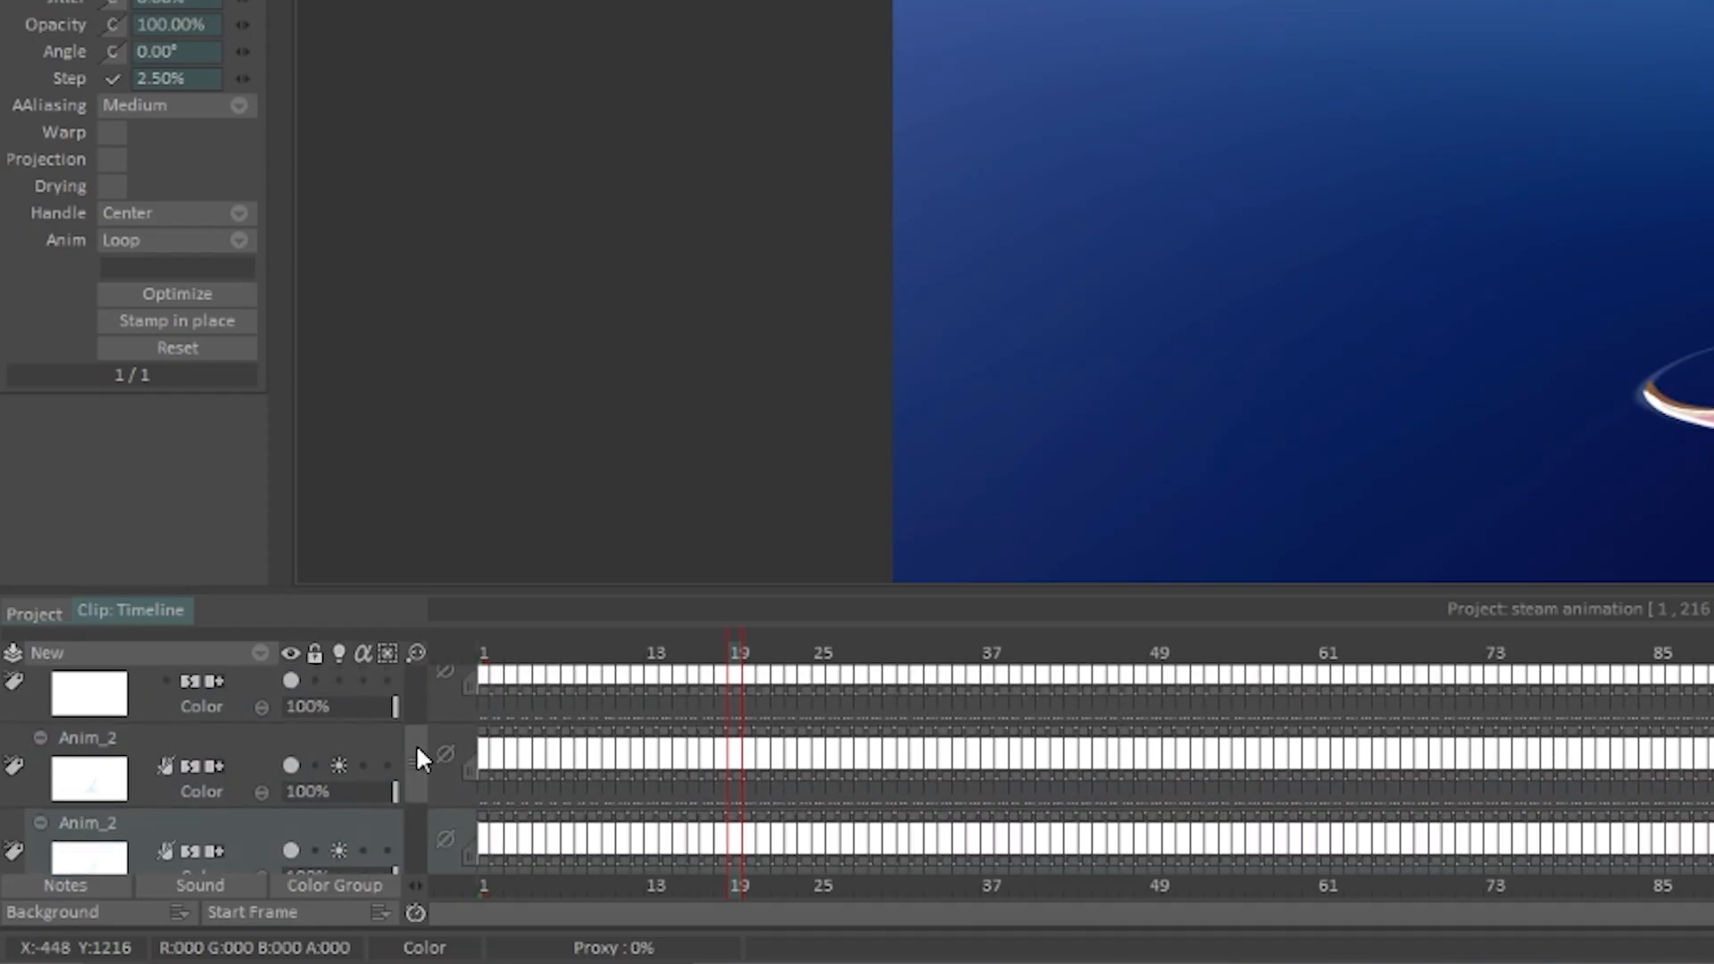
click(291, 769)
click(169, 727)
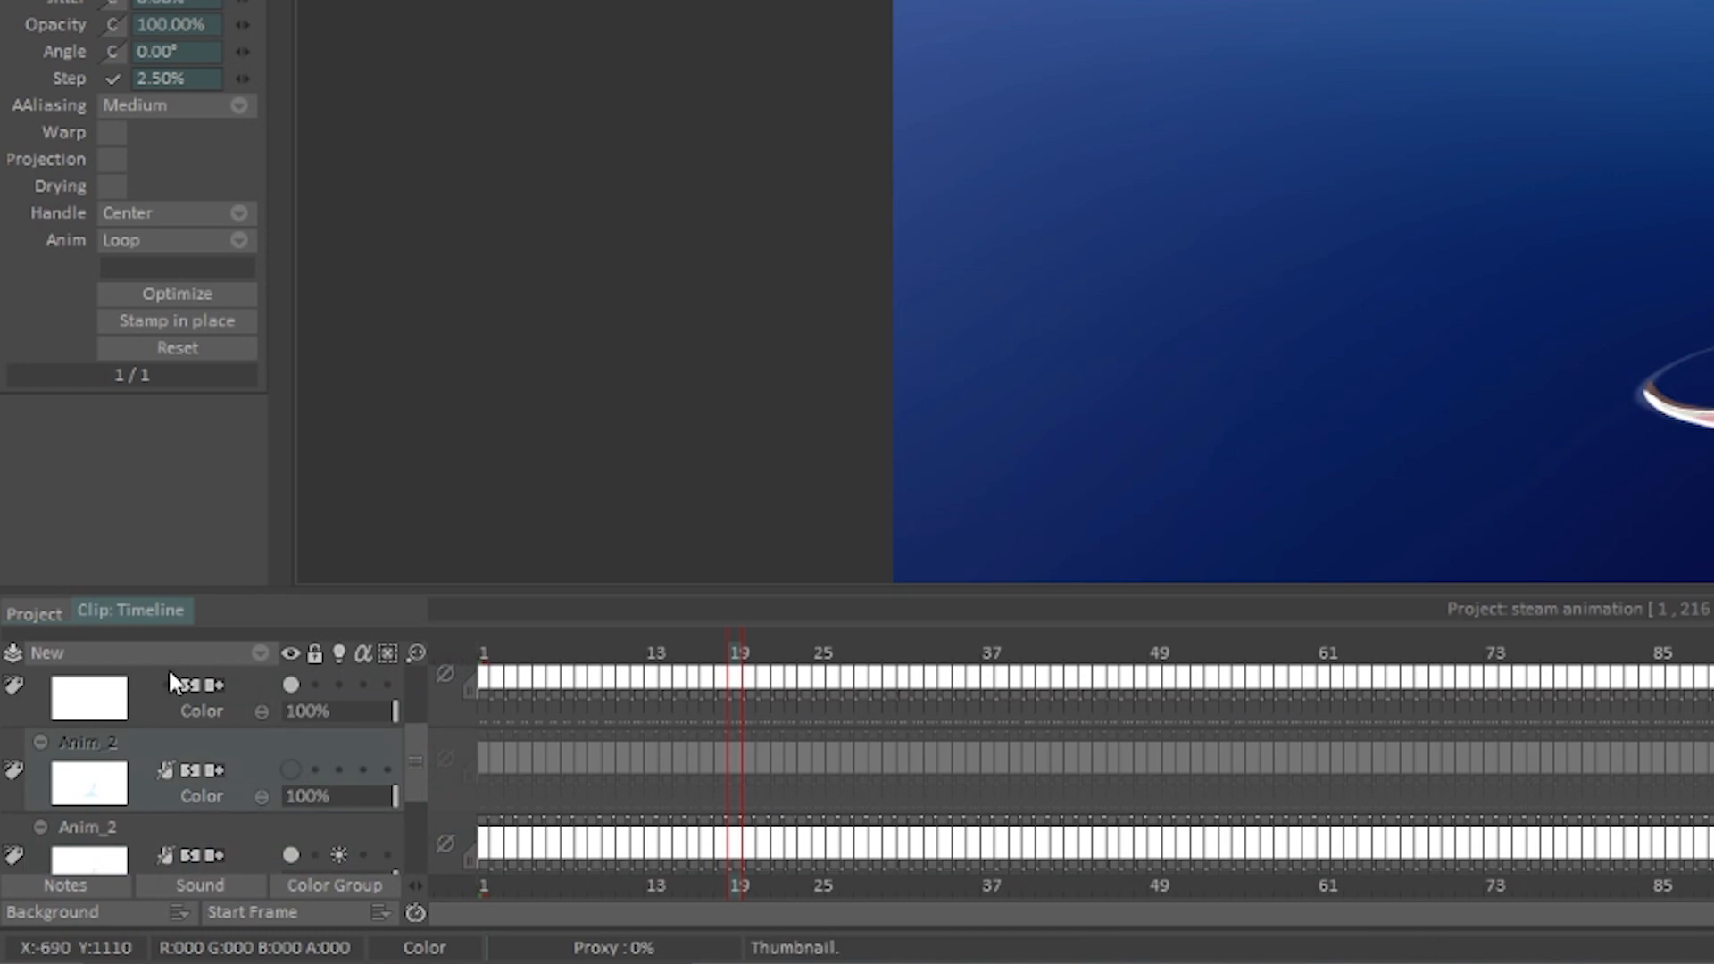
click(45, 741)
drag(202, 740, 236, 790)
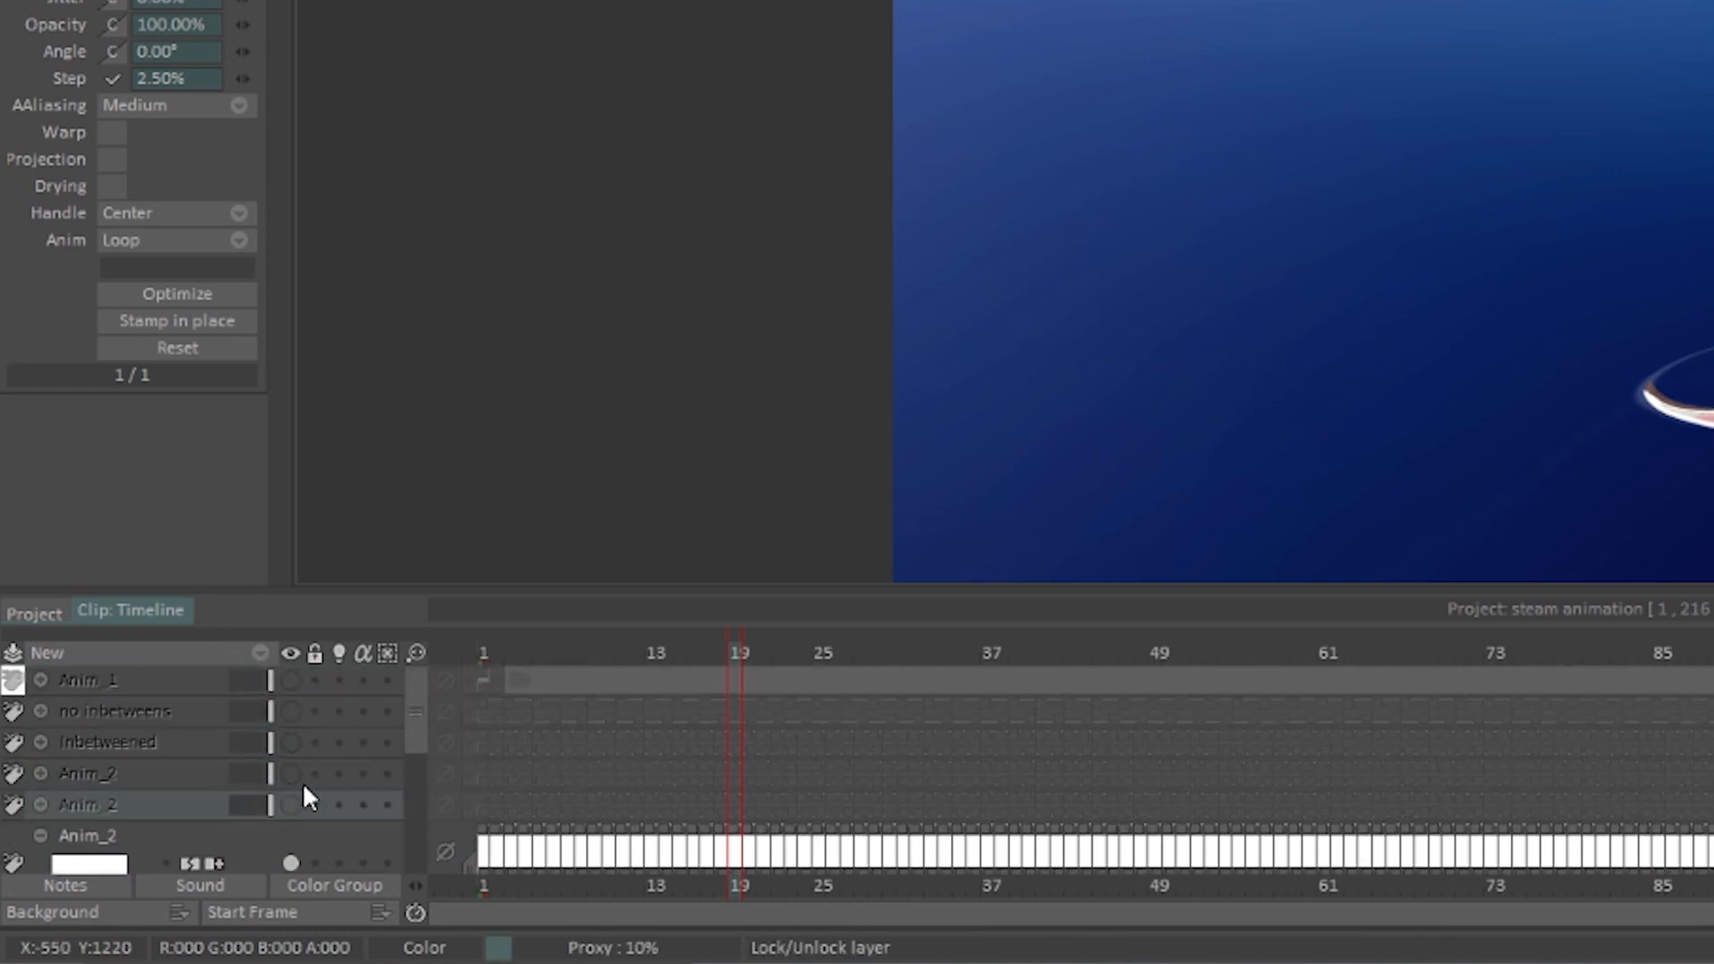
Step: Assign the Red colour group to the two hidden Anim_2 layers, the Inbetweened layer and the no inbetweens layer
click(13, 806)
click(102, 632)
click(15, 775)
click(91, 634)
click(14, 743)
click(90, 635)
click(13, 711)
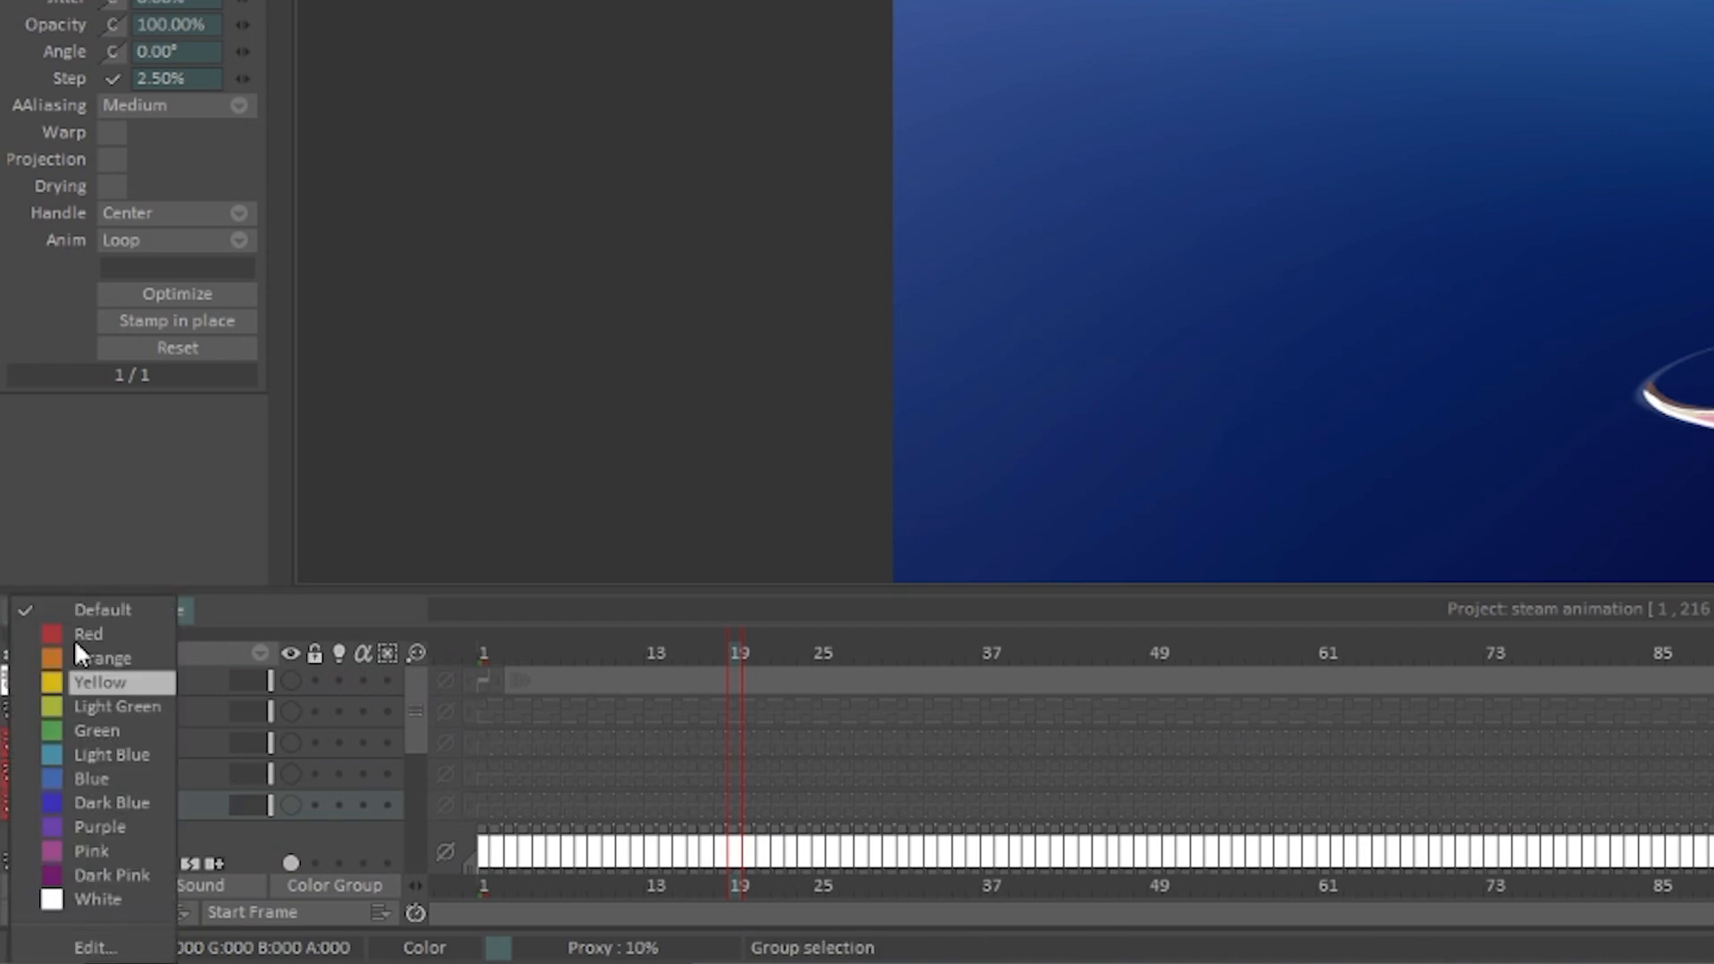
click(133, 632)
Step: Toggle the lowest Anim_2 layer's visibility off and on to check what it contains
drag(416, 719, 416, 789)
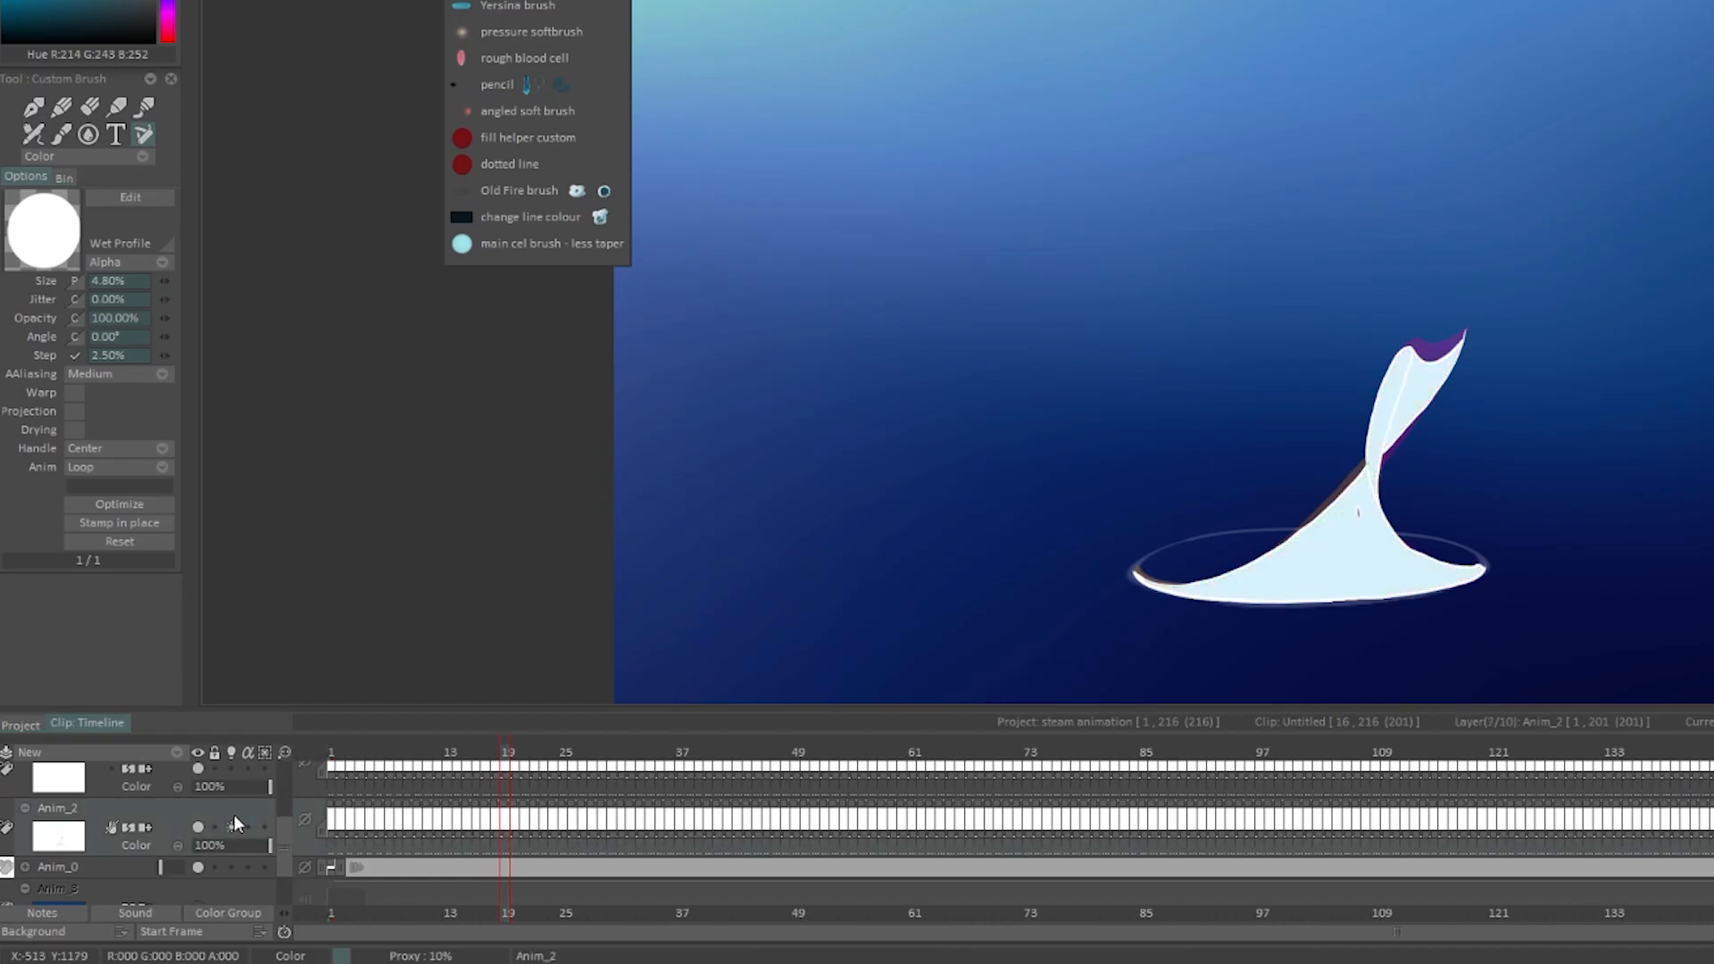
click(293, 762)
click(293, 763)
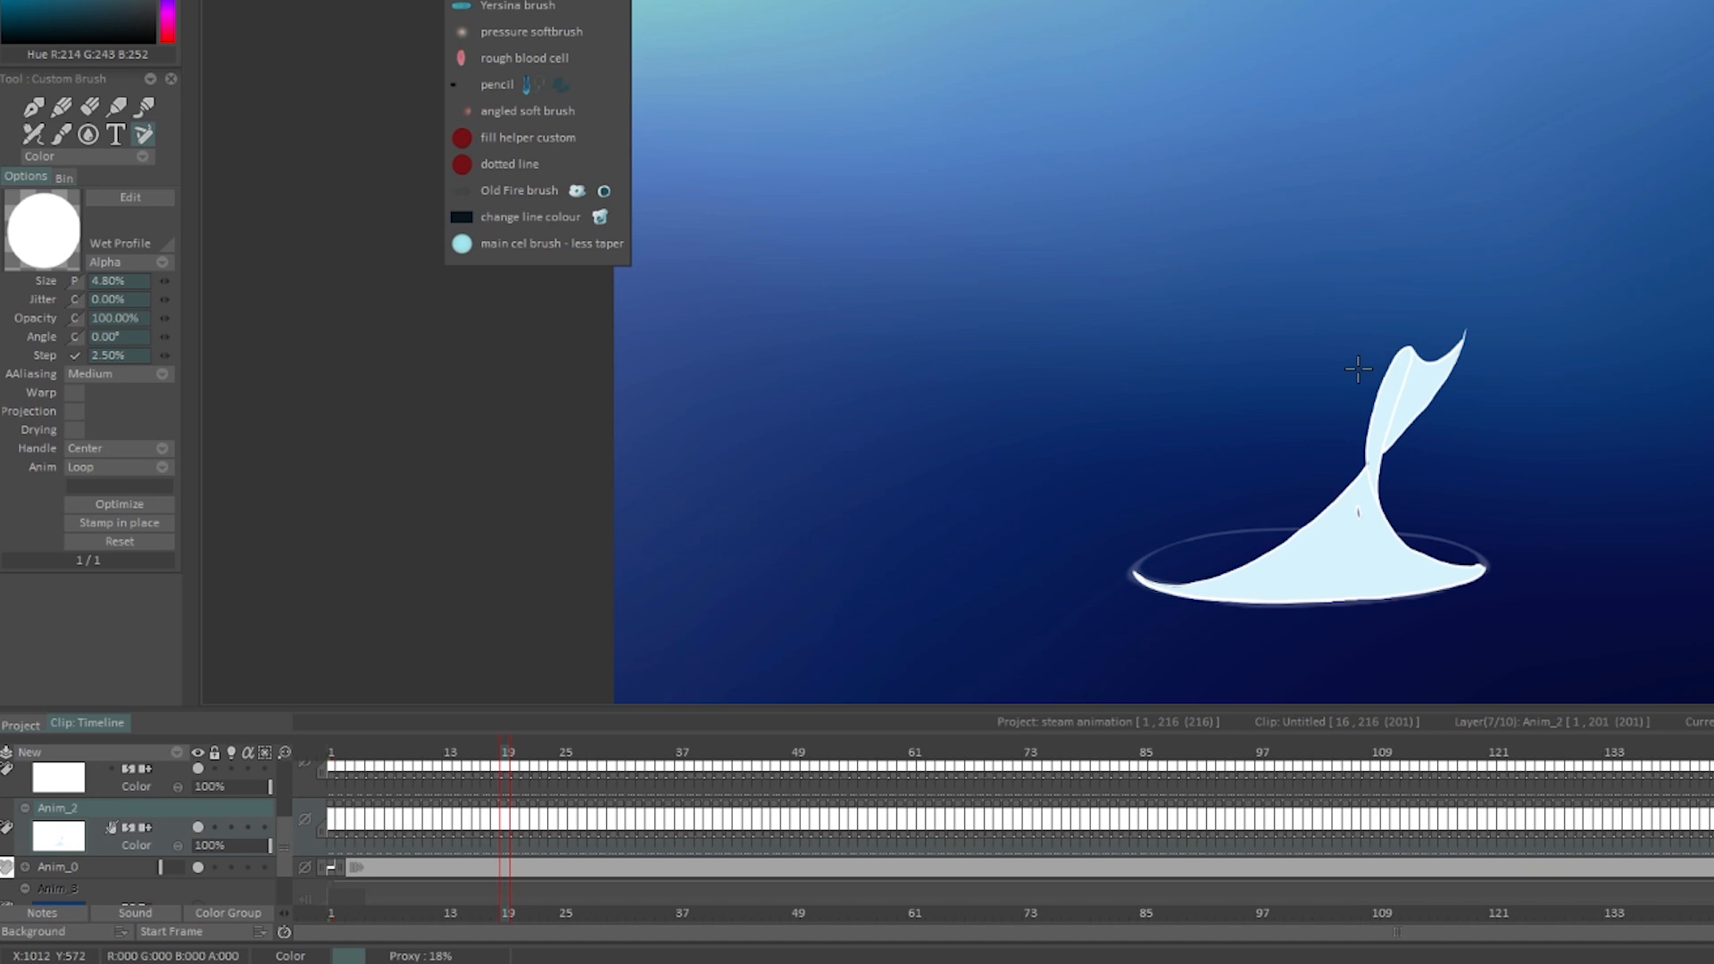
Step: Choose the pressure softbrush and set both its size and opacity to respond to Pressure
click(522, 31)
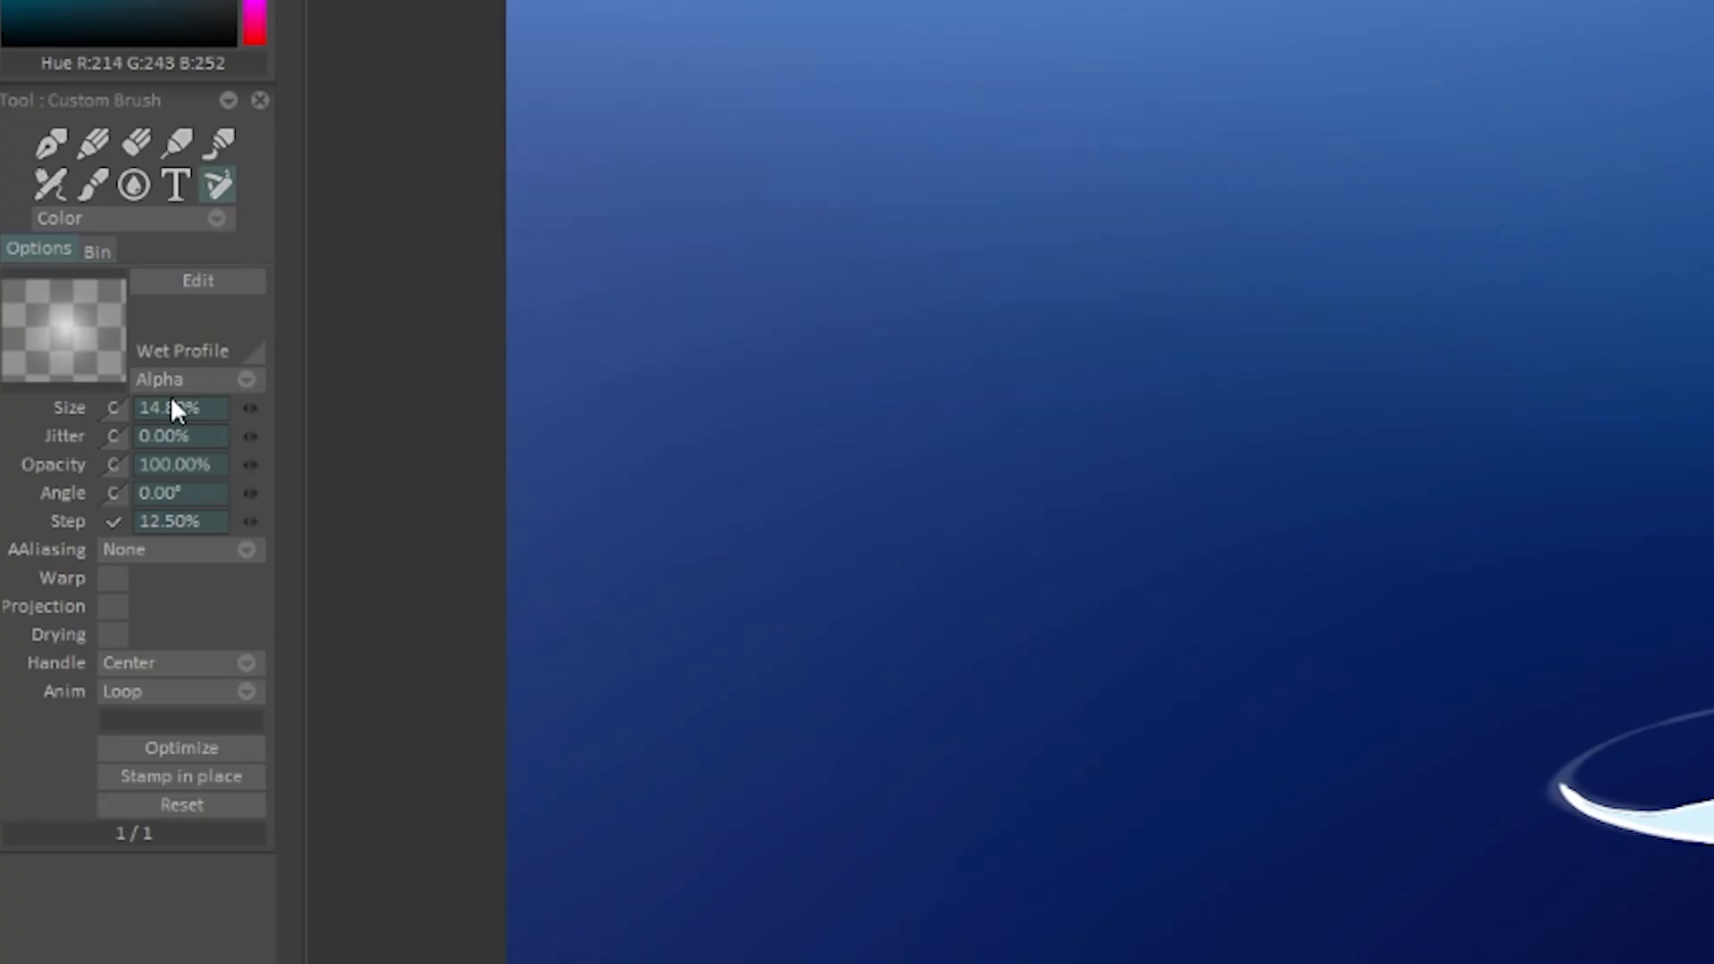
click(114, 408)
click(248, 678)
click(114, 464)
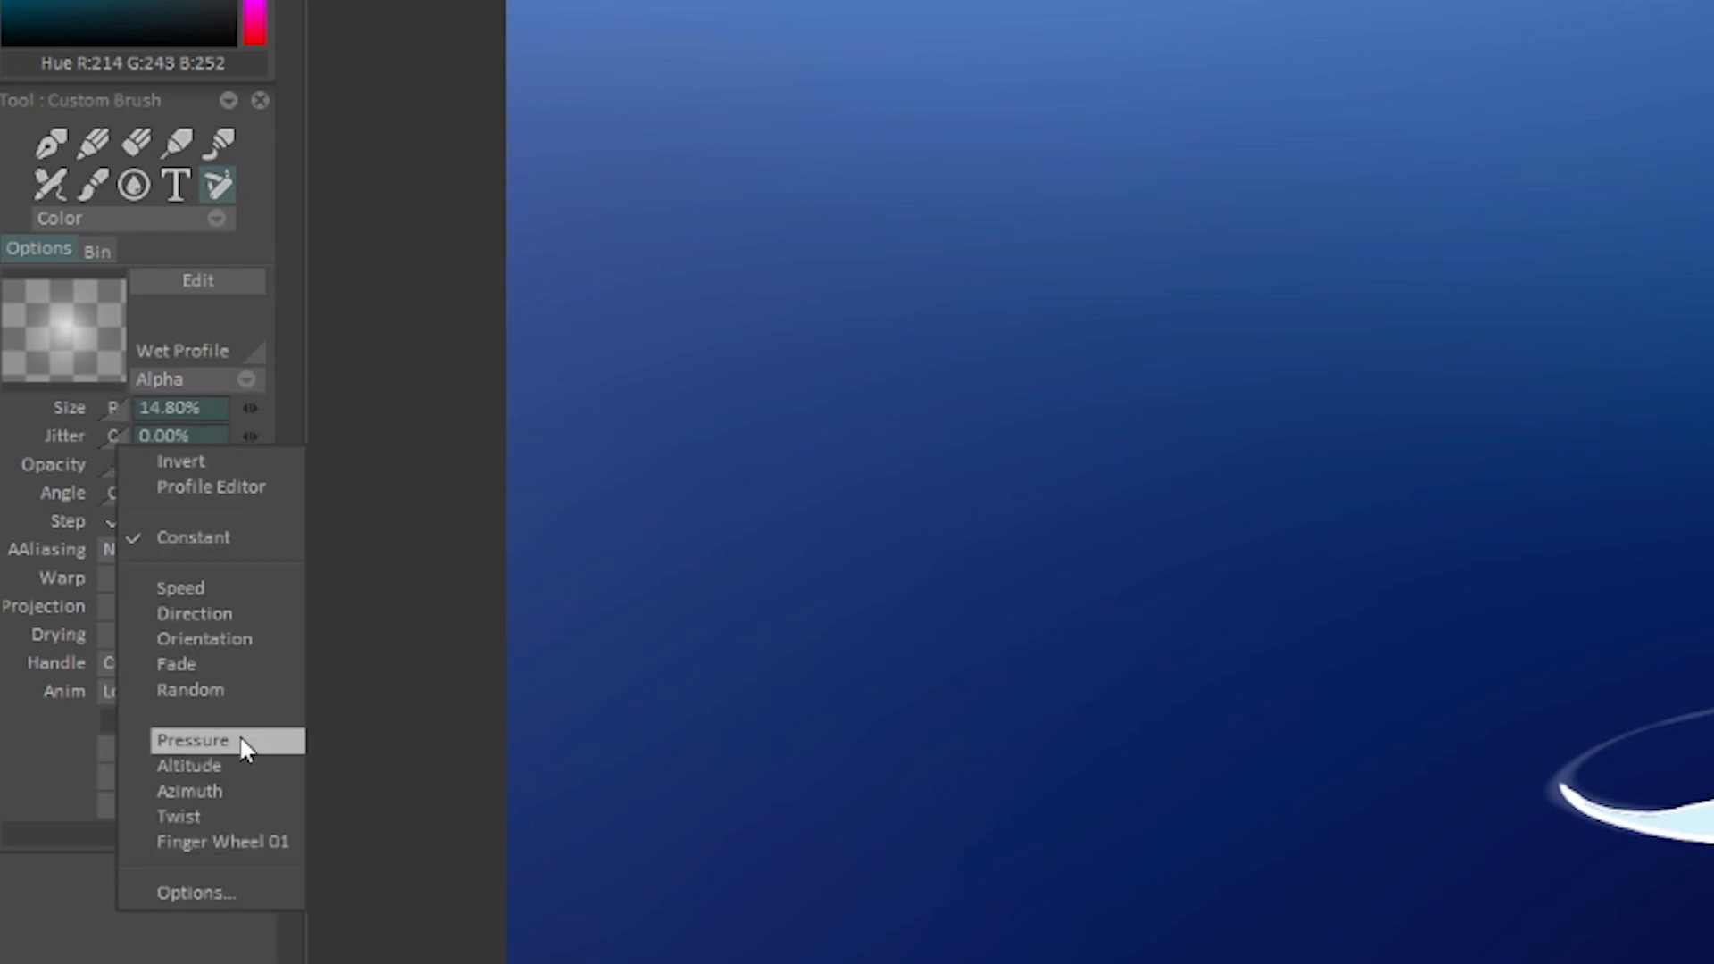
click(239, 740)
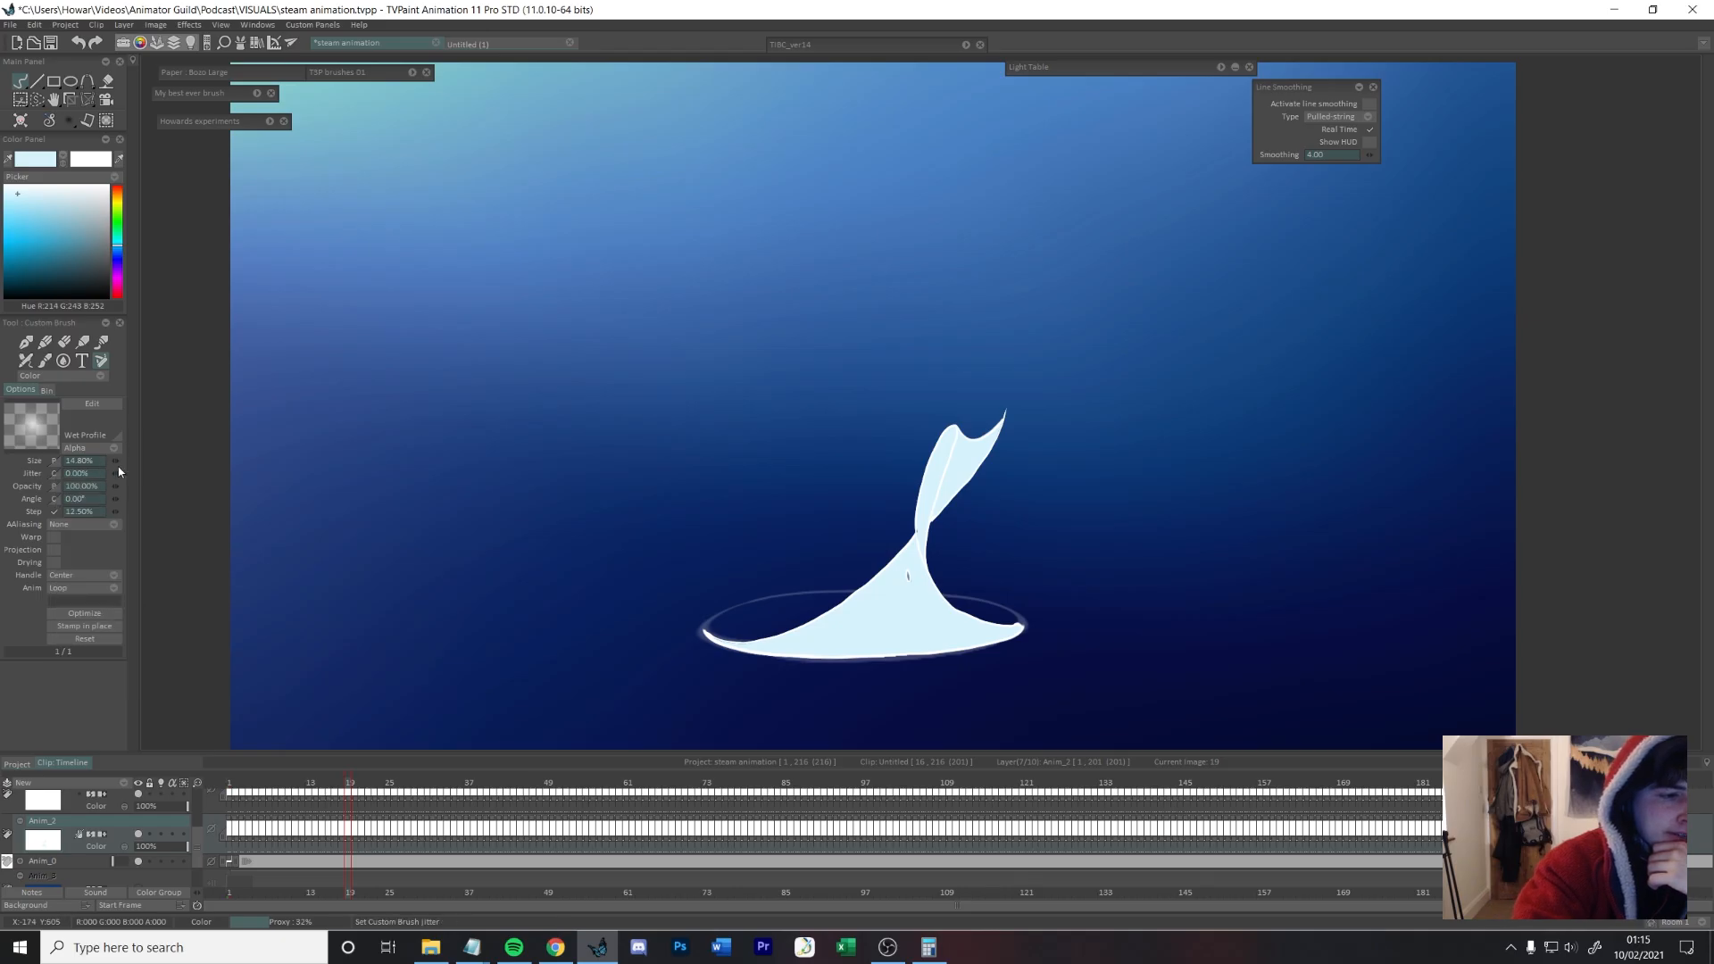
Step: Test the soft brush's pressure response with several trial strokes on the canvas, undoing each one
mouse_move(463, 325)
mouse_down()
mouse_move(672, 379)
mouse_move(600, 627)
mouse_up()
key(ctrl+z)
mouse_move(712, 384)
mouse_down()
mouse_move(844, 273)
mouse_move(1196, 464)
mouse_move(1244, 336)
mouse_up()
key(ctrl+z)
mouse_move(1096, 279)
mouse_down()
mouse_move(1151, 393)
mouse_move(1374, 594)
mouse_up()
key(ctrl+z)
mouse_move(1205, 255)
mouse_down()
mouse_move(1321, 241)
mouse_move(1377, 574)
mouse_up()
key(ctrl+z)
mouse_move(1161, 370)
mouse_down()
mouse_move(1330, 448)
mouse_move(1288, 688)
mouse_up()
key(ctrl+z)
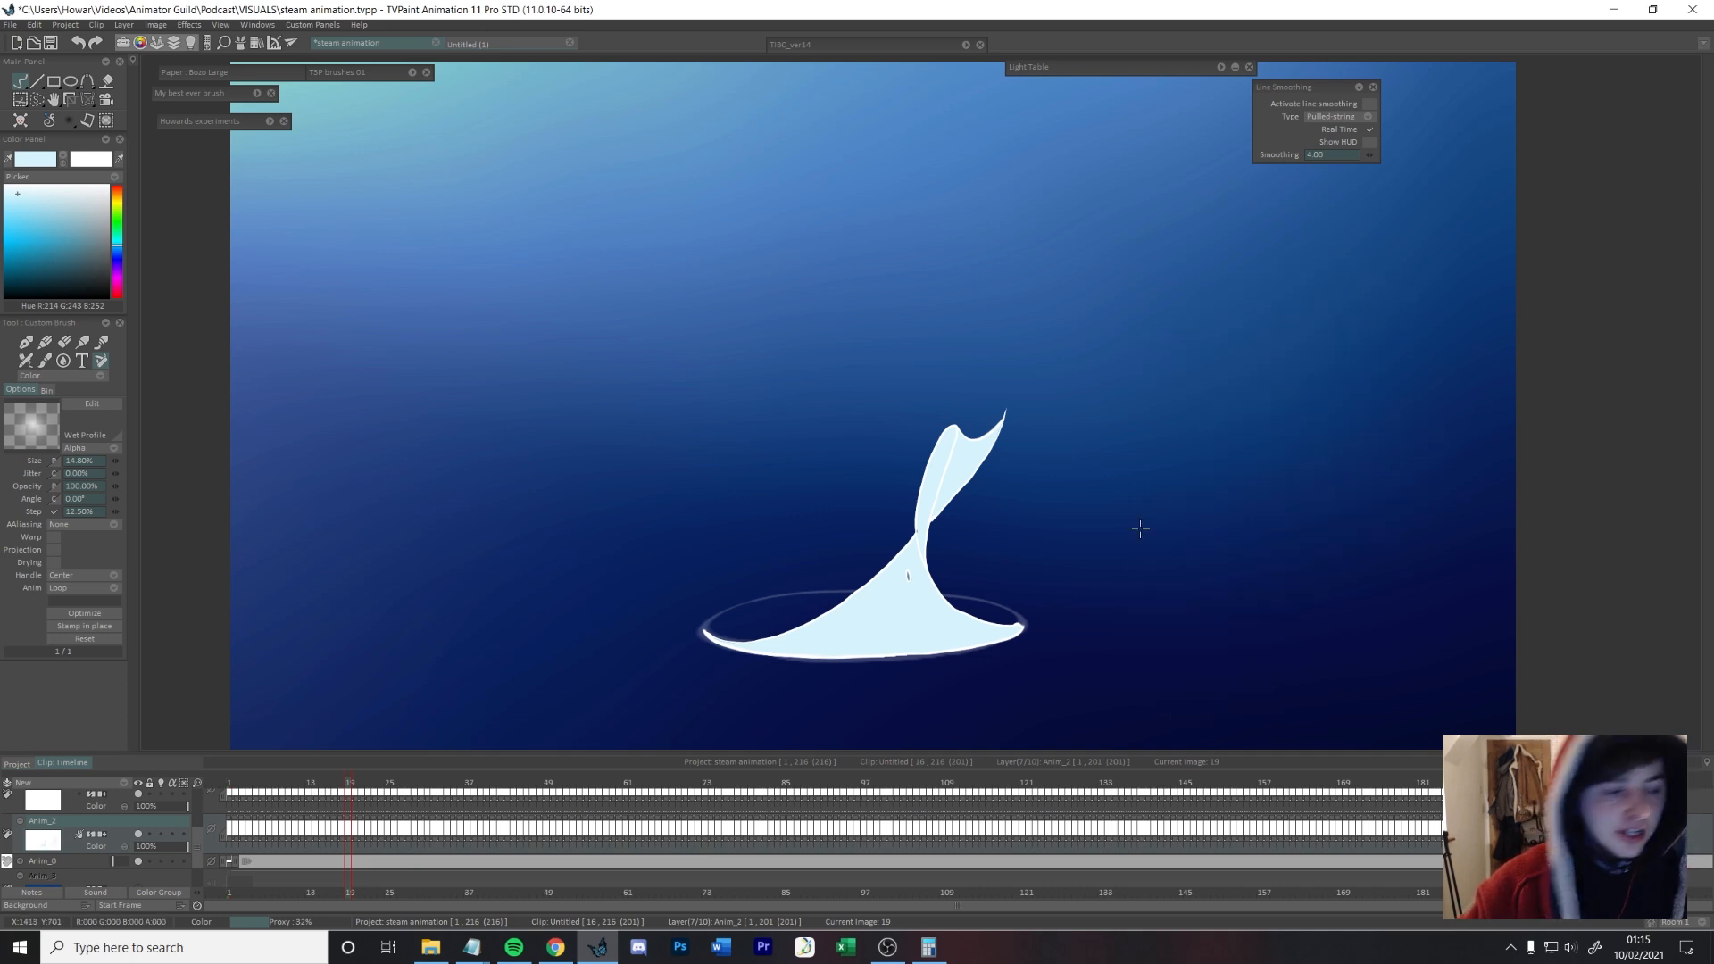
Step: Set the soft brush to Erase mode and softly fade the middle of the filled steam shape on frame 40
click(228, 280)
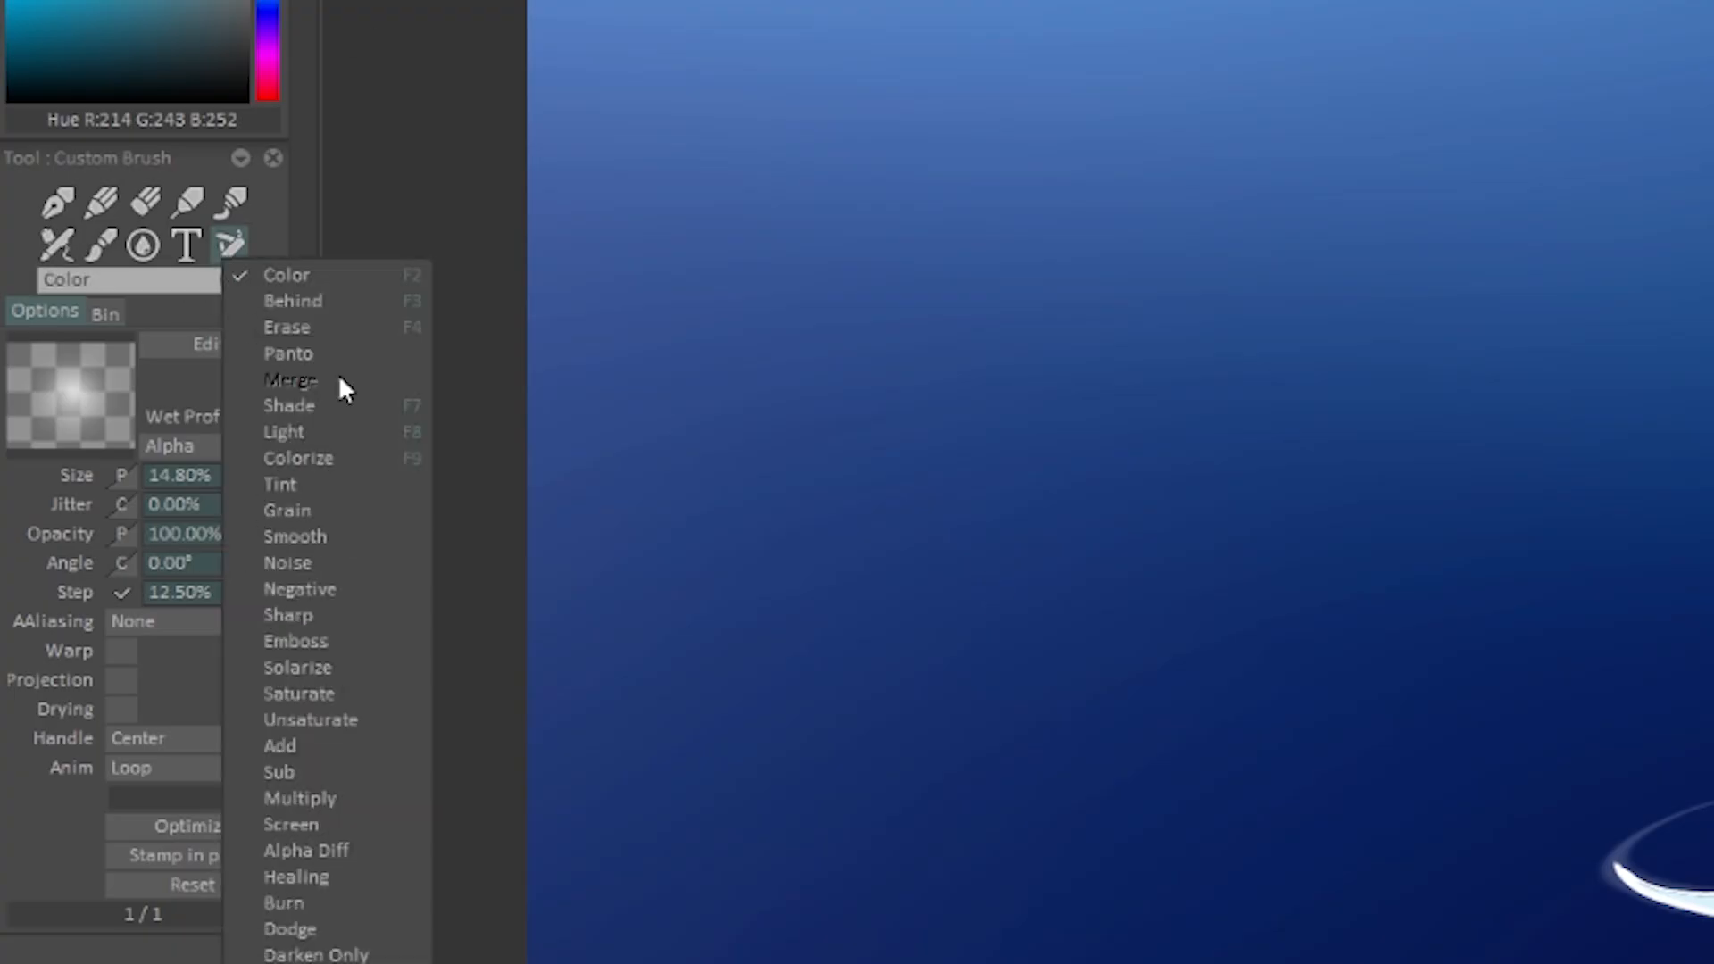
click(358, 324)
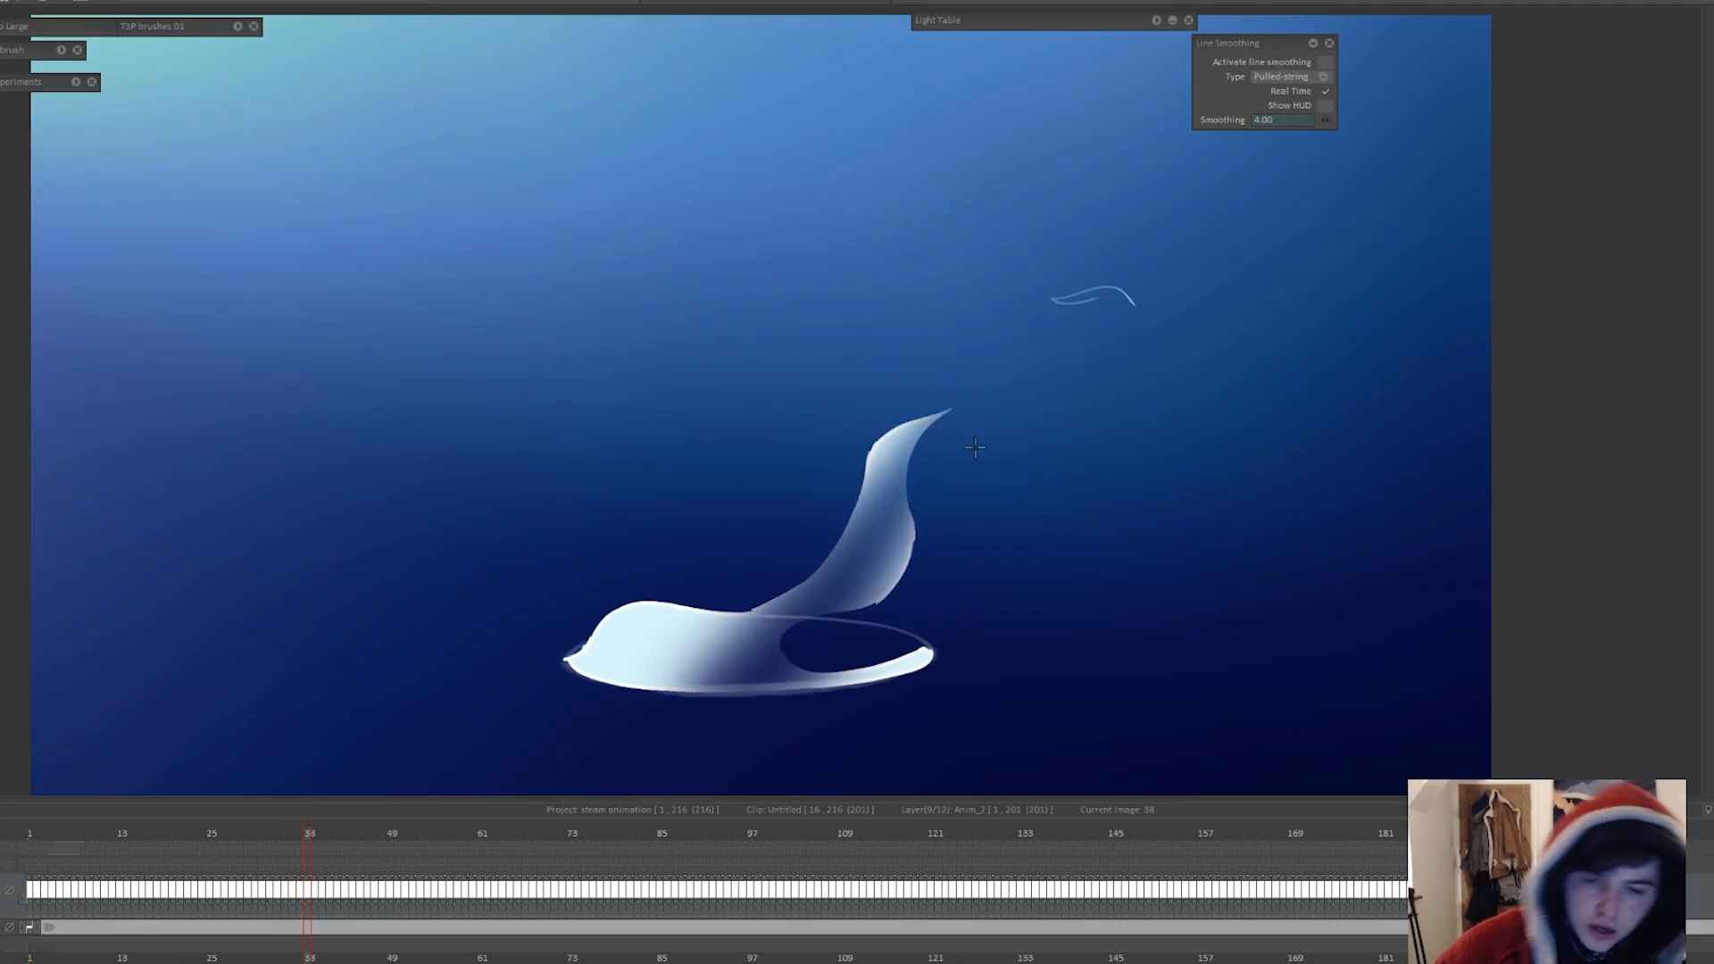
key(Left)
key(Right)
key(Right)
key(Right)
drag(758, 598, 893, 553)
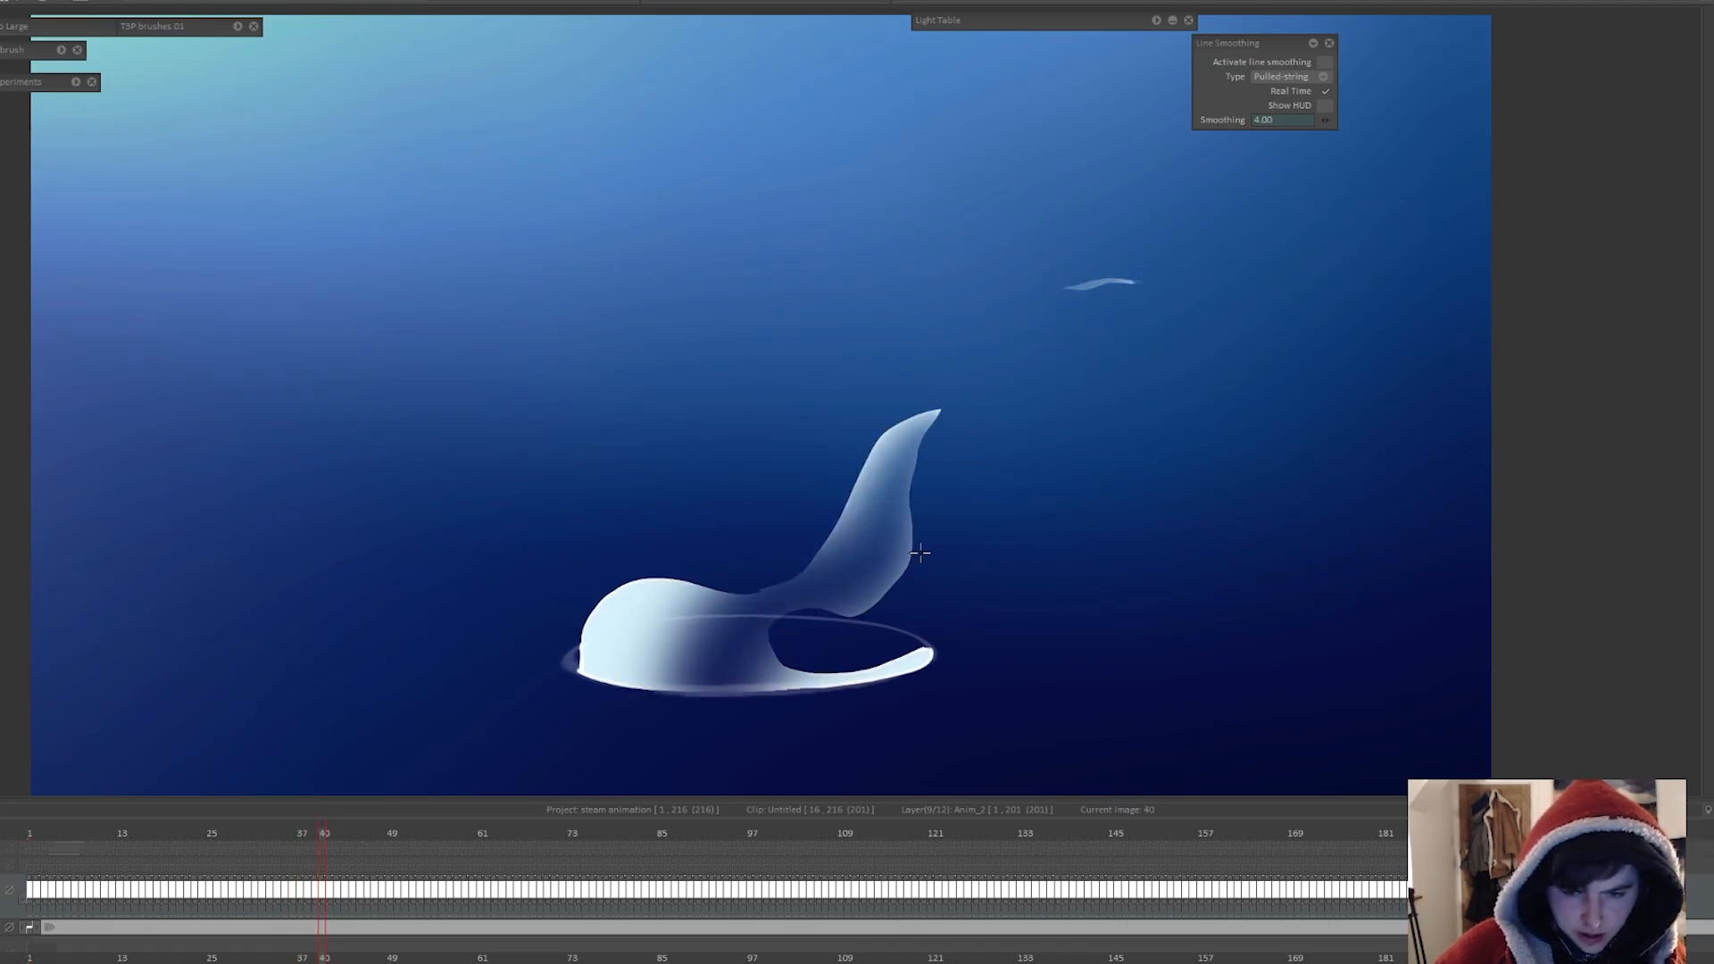
Step: Work frame by frame from 40 to 51, softly erasing the filled steam shapes so they fade toward the middle
key(Right)
key(Right)
key(Right)
key(Right)
key(Right)
key(Right)
key(Right)
key(Right)
Step: Continue softly fading the upper wisps and the steam at the cup rim from frame 51 up to frame 108
key(Right)
key(Right)
key(Right)
key(Right)
key(Right)
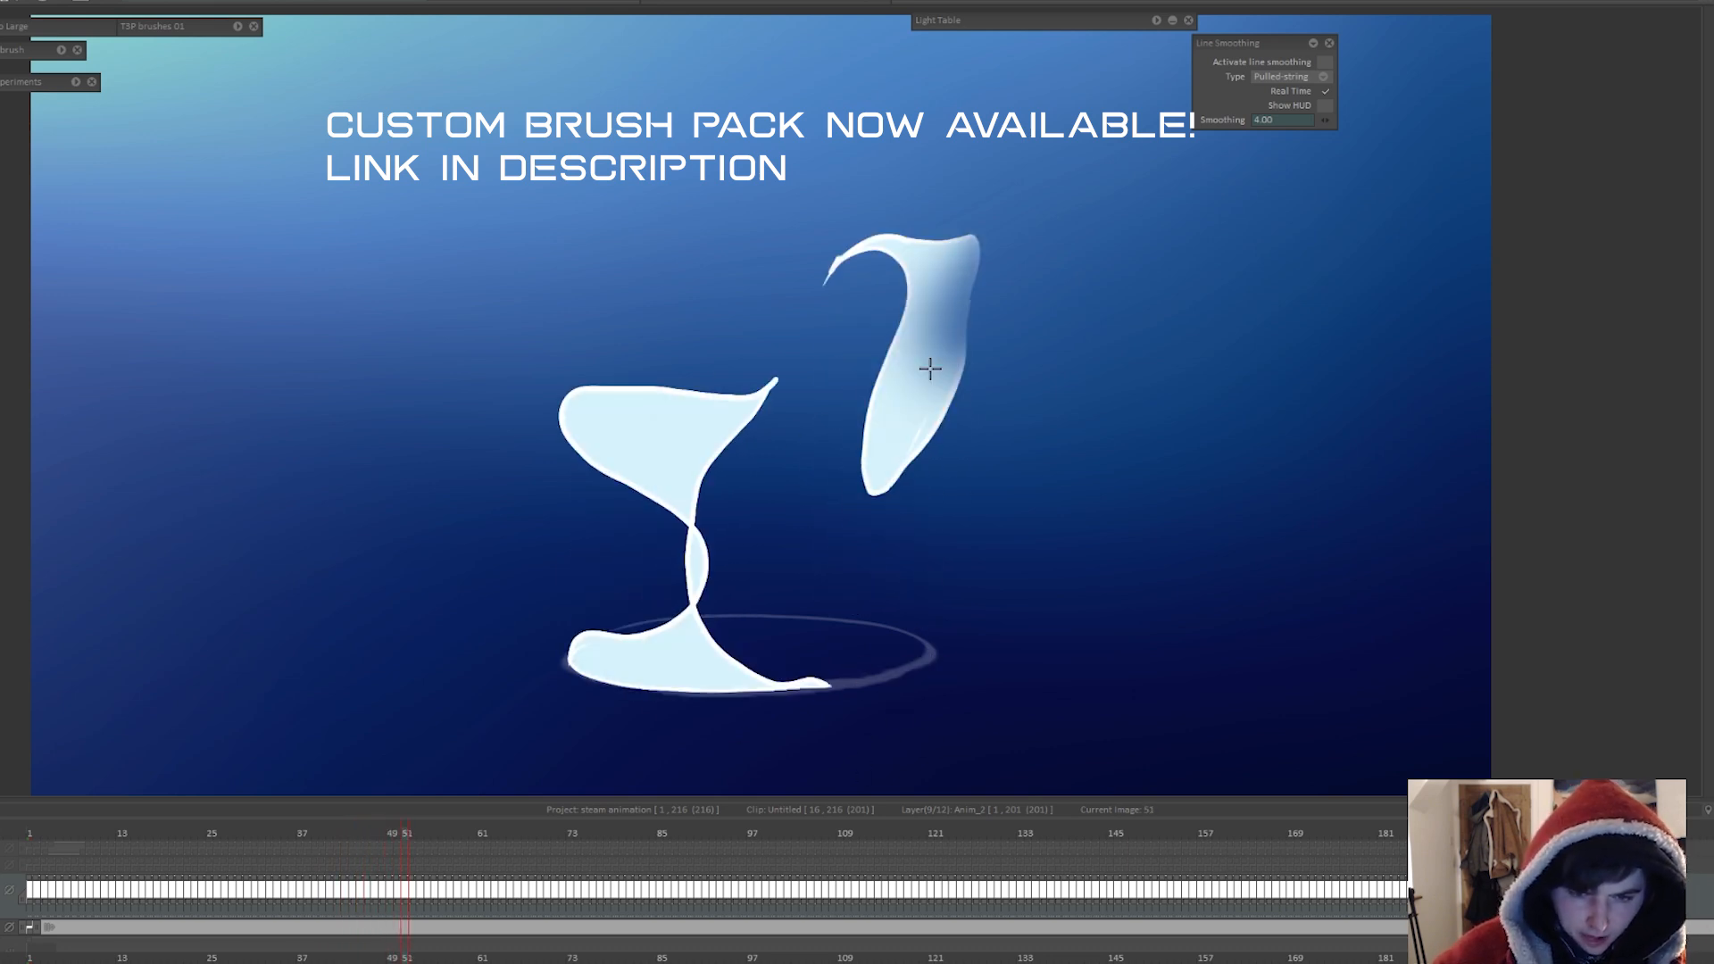
key(Right)
key(Right)
key(Right)
key(Right)
key(Right)
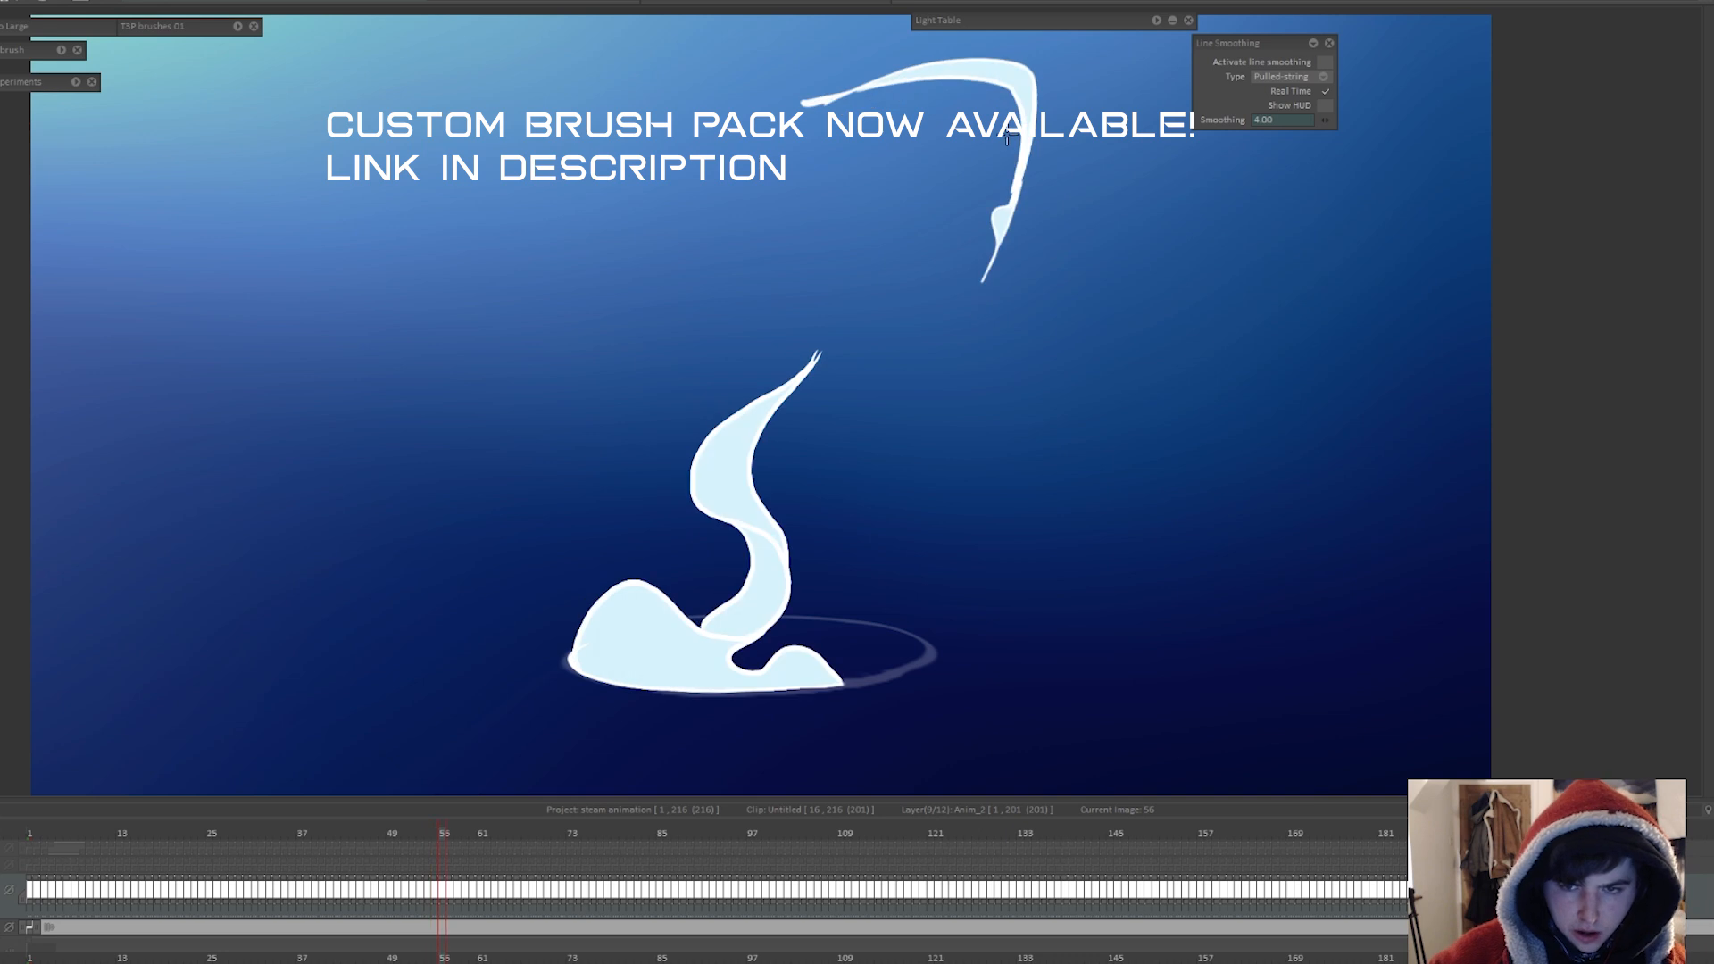
key(Right)
key(Right)
key(Right)
key(Right)
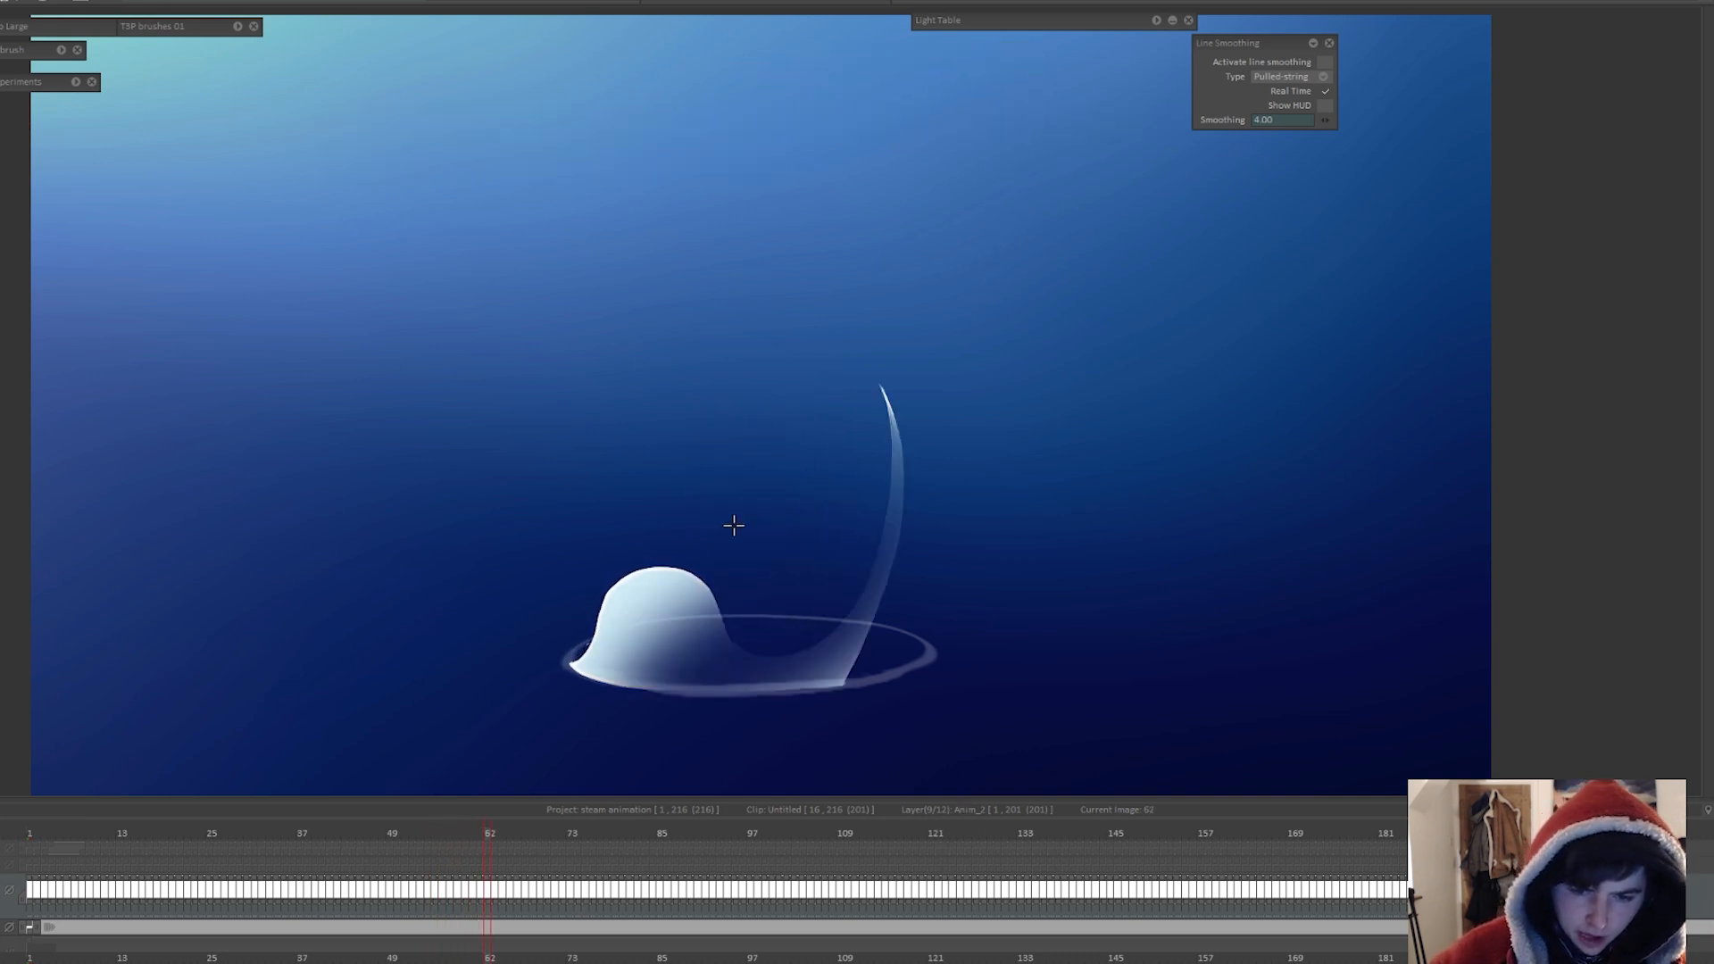
key(Right)
key(Right)
key(Right)
key(Right)
key(Right)
key(Right)
key(Right)
key(Right)
key(Right)
key(Right)
key(Right)
key(Right)
key(Right)
key(Right)
key(Right)
key(Right)
key(Right)
key(Right)
key(Right)
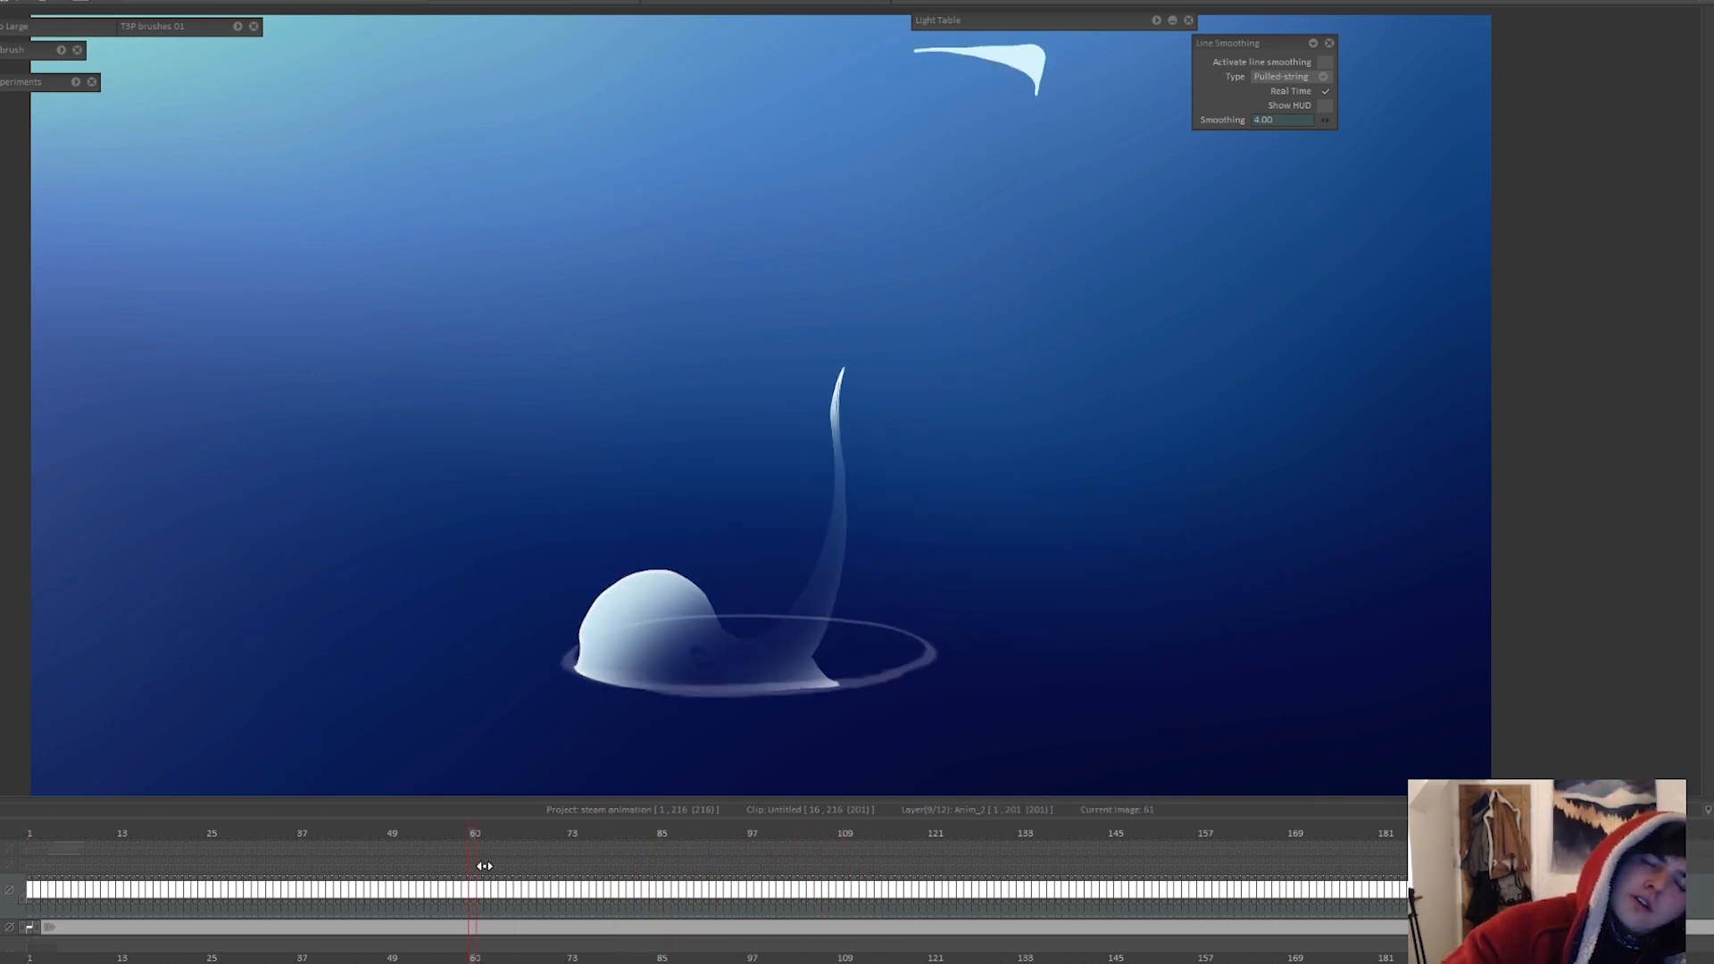
Step: Go back over frames 37 to 55 and softly erase extra shading inside the rounded steam lobes
drag(485, 866, 536, 830)
key(Left)
key(Left)
key(Left)
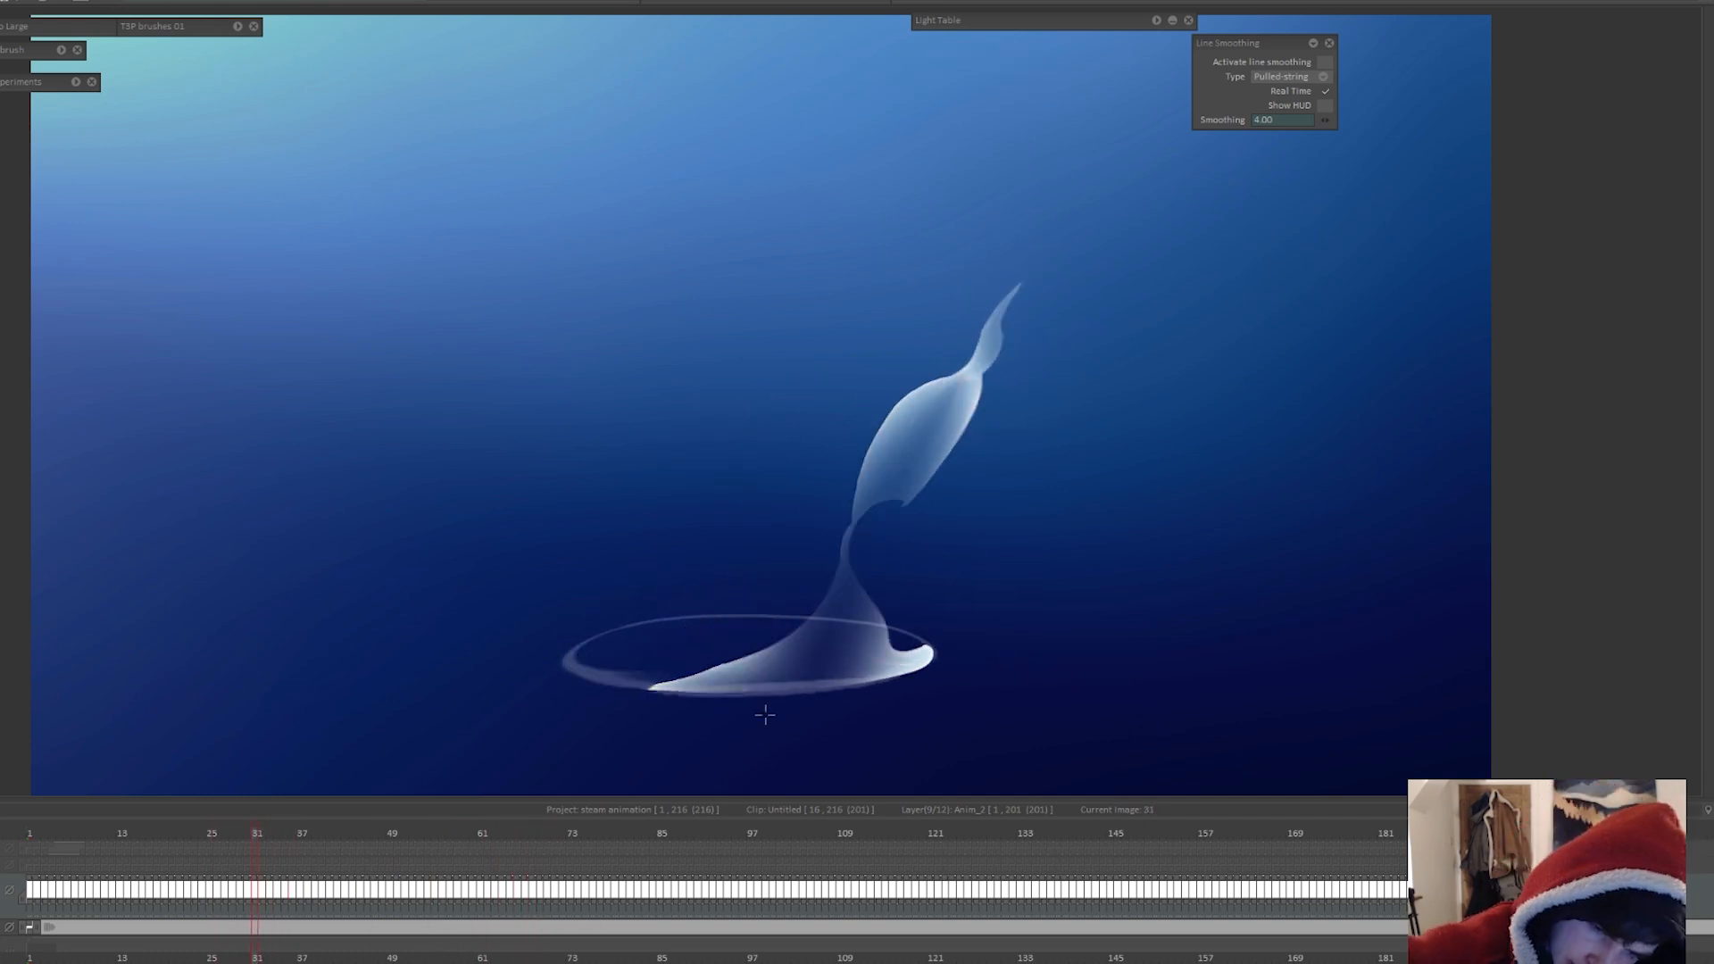
key(Right)
key(Right)
key(Right)
key(Right)
key(Right)
key(Right)
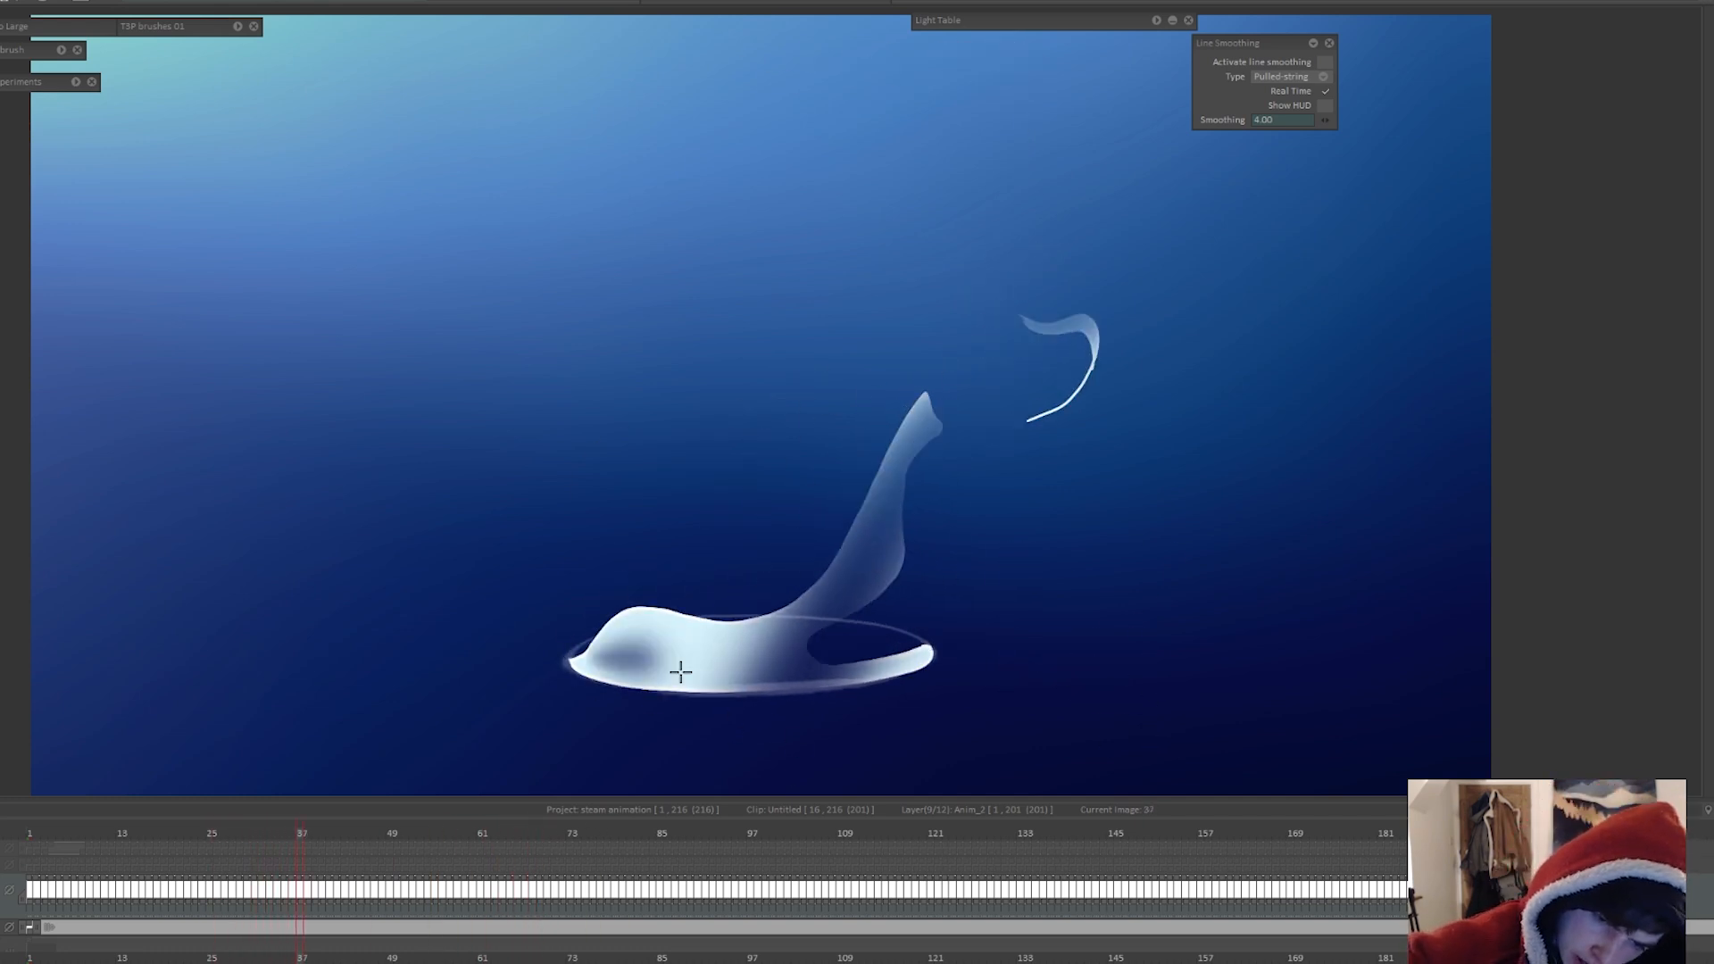
key(Right)
key(Right)
key(Right)
key(Right)
key(Right)
key(Right)
key(Right)
key(Right)
key(Right)
key(Right)
key(Right)
key(Right)
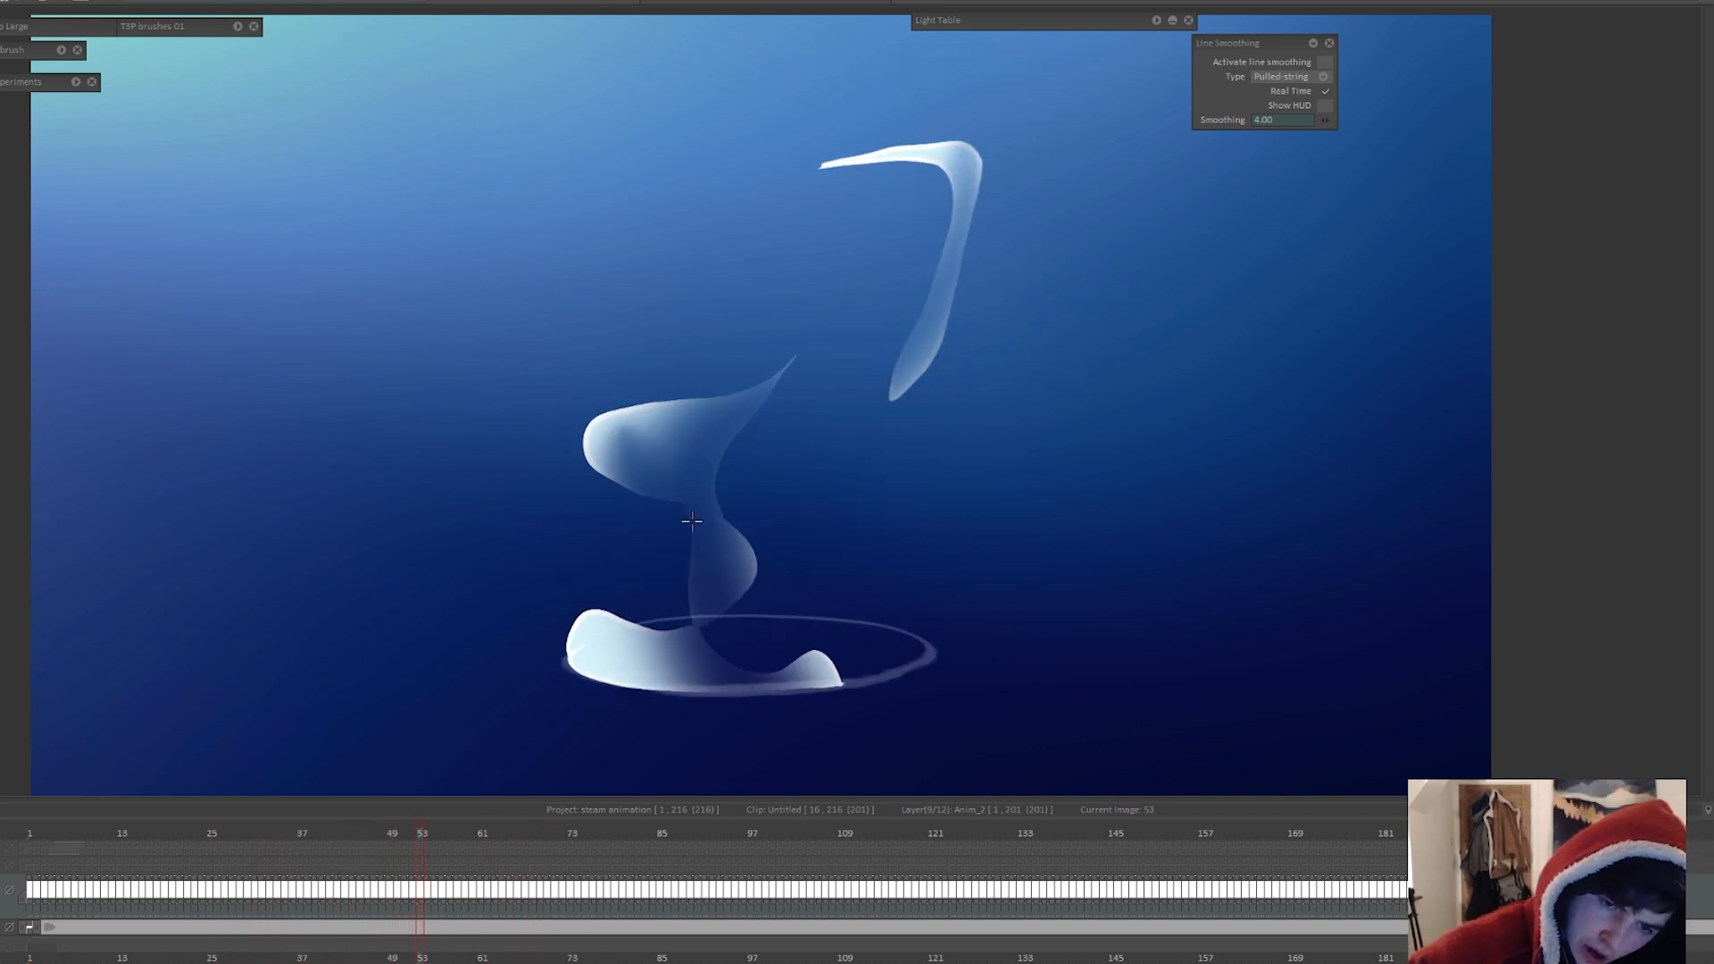
key(Right)
key(Right)
key(Right)
key(Right)
key(Right)
key(Right)
key(Right)
key(Right)
key(Right)
key(Right)
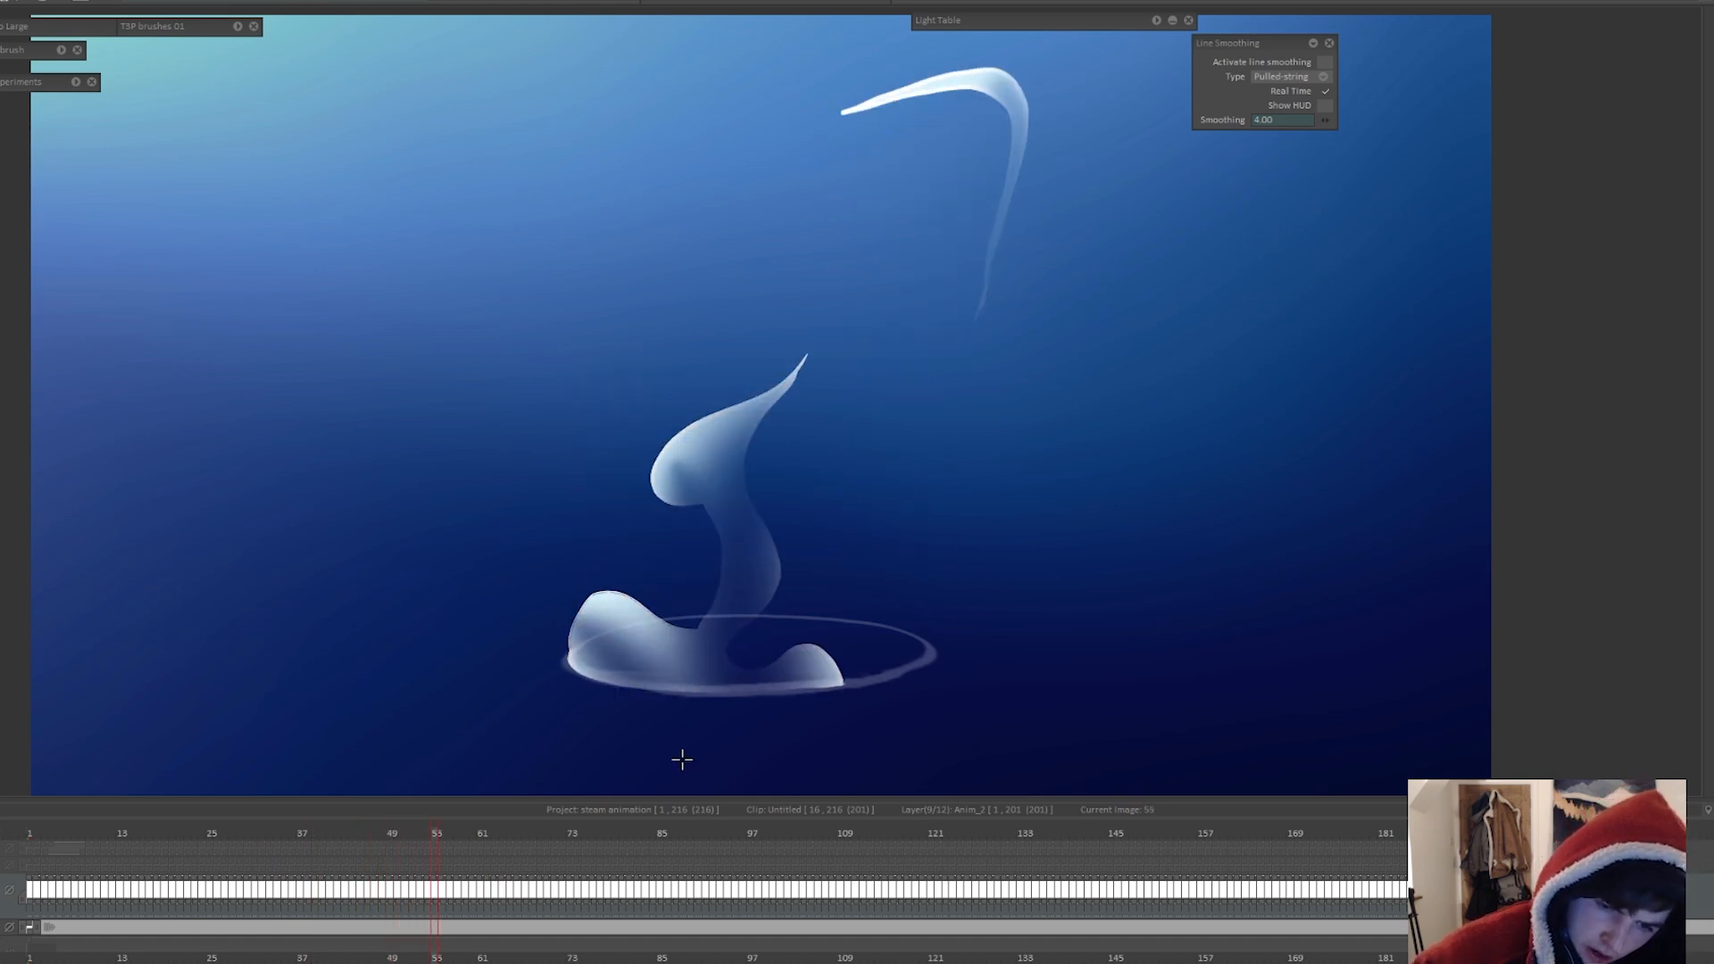
Step: Scrub and step back and forth around frame 66 to examine how the faded steam flows between frames
drag(1096, 835, 506, 831)
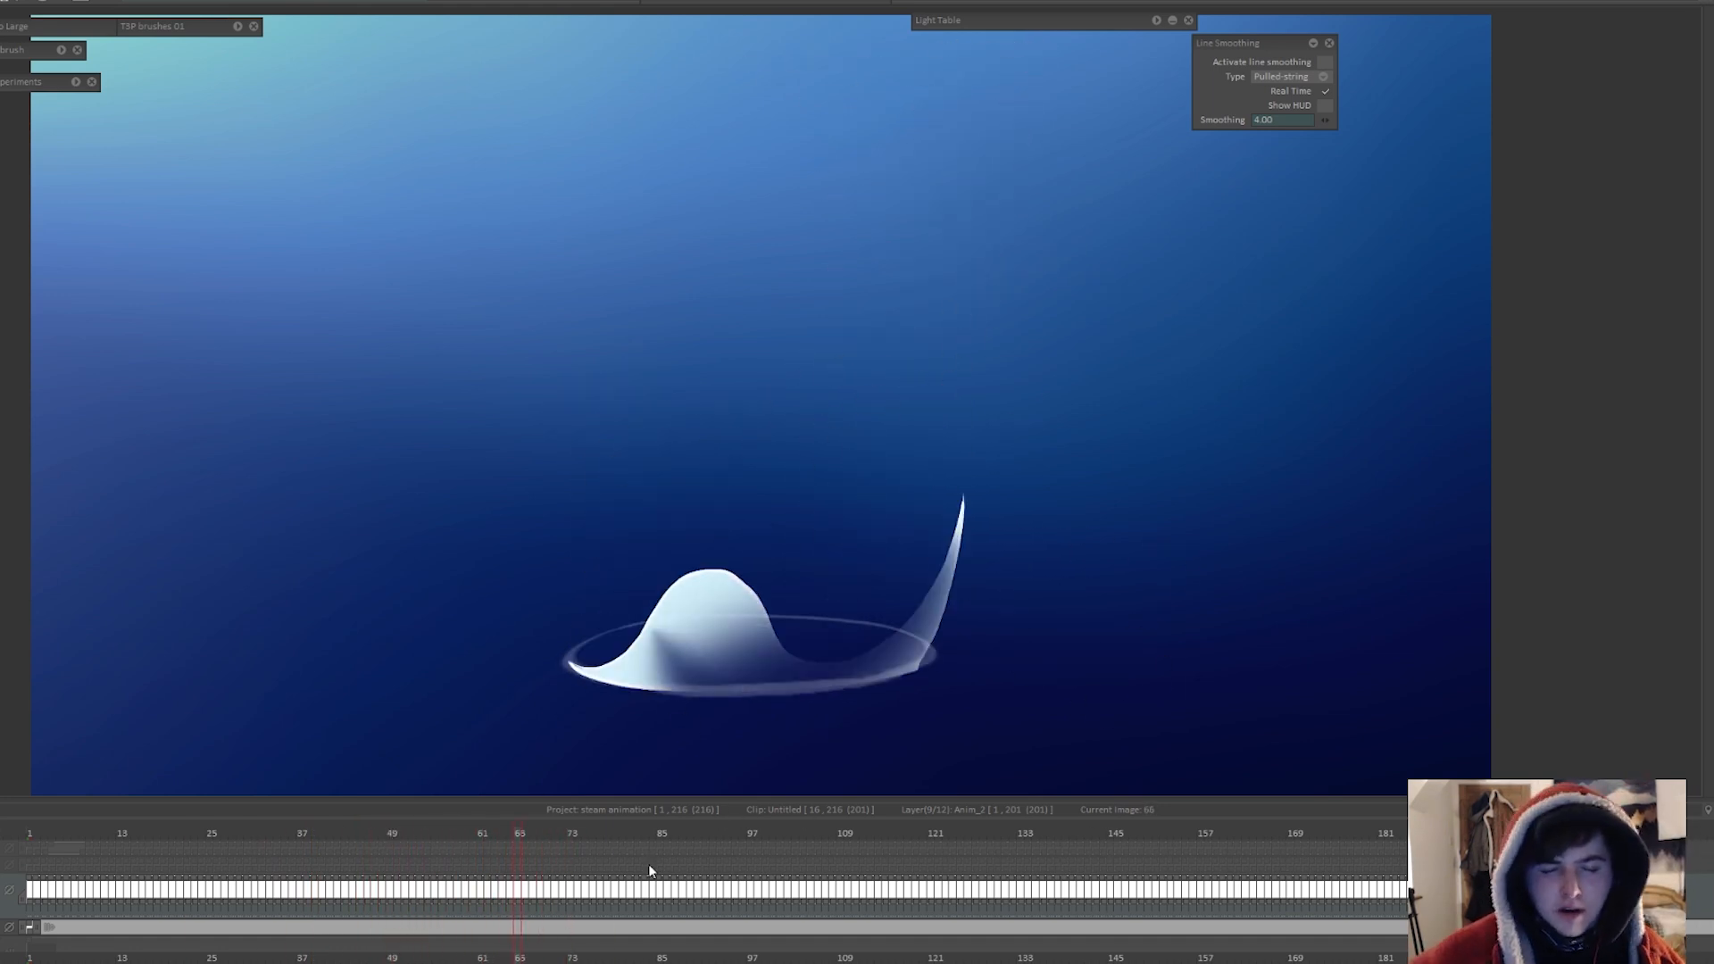
key(Right)
key(Right)
key(Right)
key(Right)
key(Right)
key(Right)
key(Right)
key(Right)
key(Right)
key(Right)
key(Right)
key(Right)
key(Left)
key(Left)
key(Left)
key(Left)
key(Left)
key(Left)
key(Left)
key(Left)
key(Left)
key(Left)
key(Left)
key(Right)
key(Right)
key(Right)
key(Right)
key(Right)
key(Right)
key(Right)
key(Right)
key(Right)
key(Right)
key(Right)
key(Right)
key(Right)
key(Right)
key(Right)
key(Right)
key(Right)
key(Right)
key(Right)
key(Left)
key(Left)
key(Left)
key(Left)
key(Left)
key(Left)
key(Left)
key(Left)
key(Left)
key(Left)
key(Left)
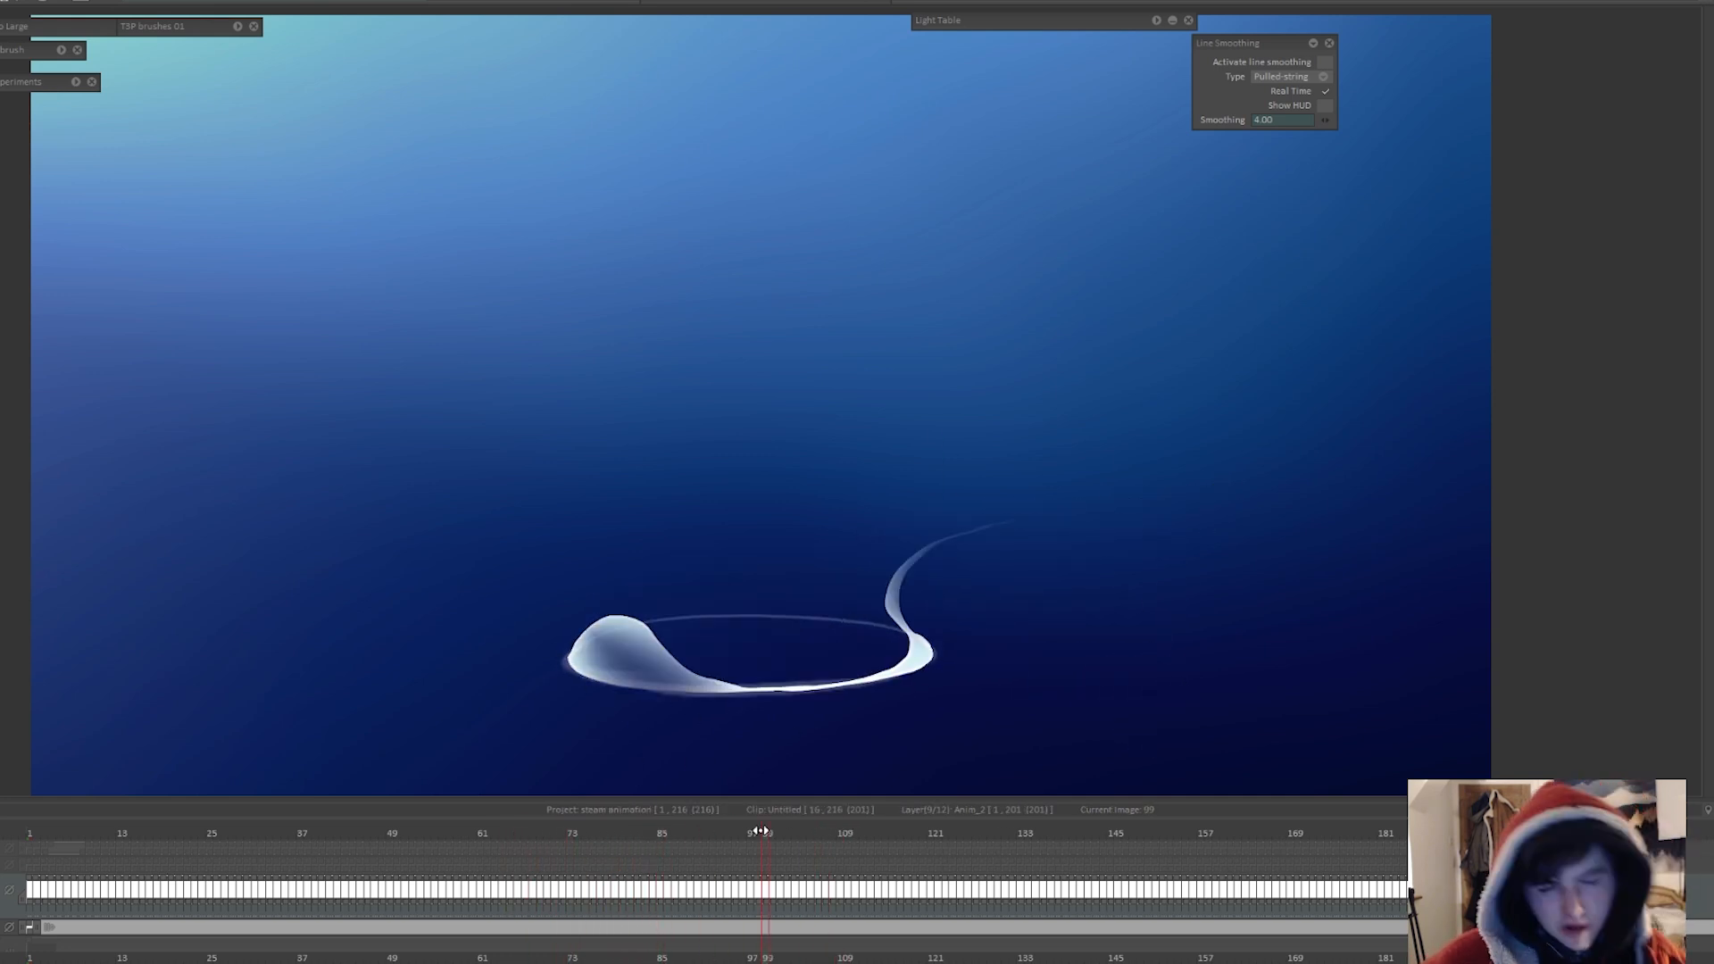
Step: Move on through the remaining frames, softly fading the base and lower column of the filled steam
drag(357, 849, 677, 850)
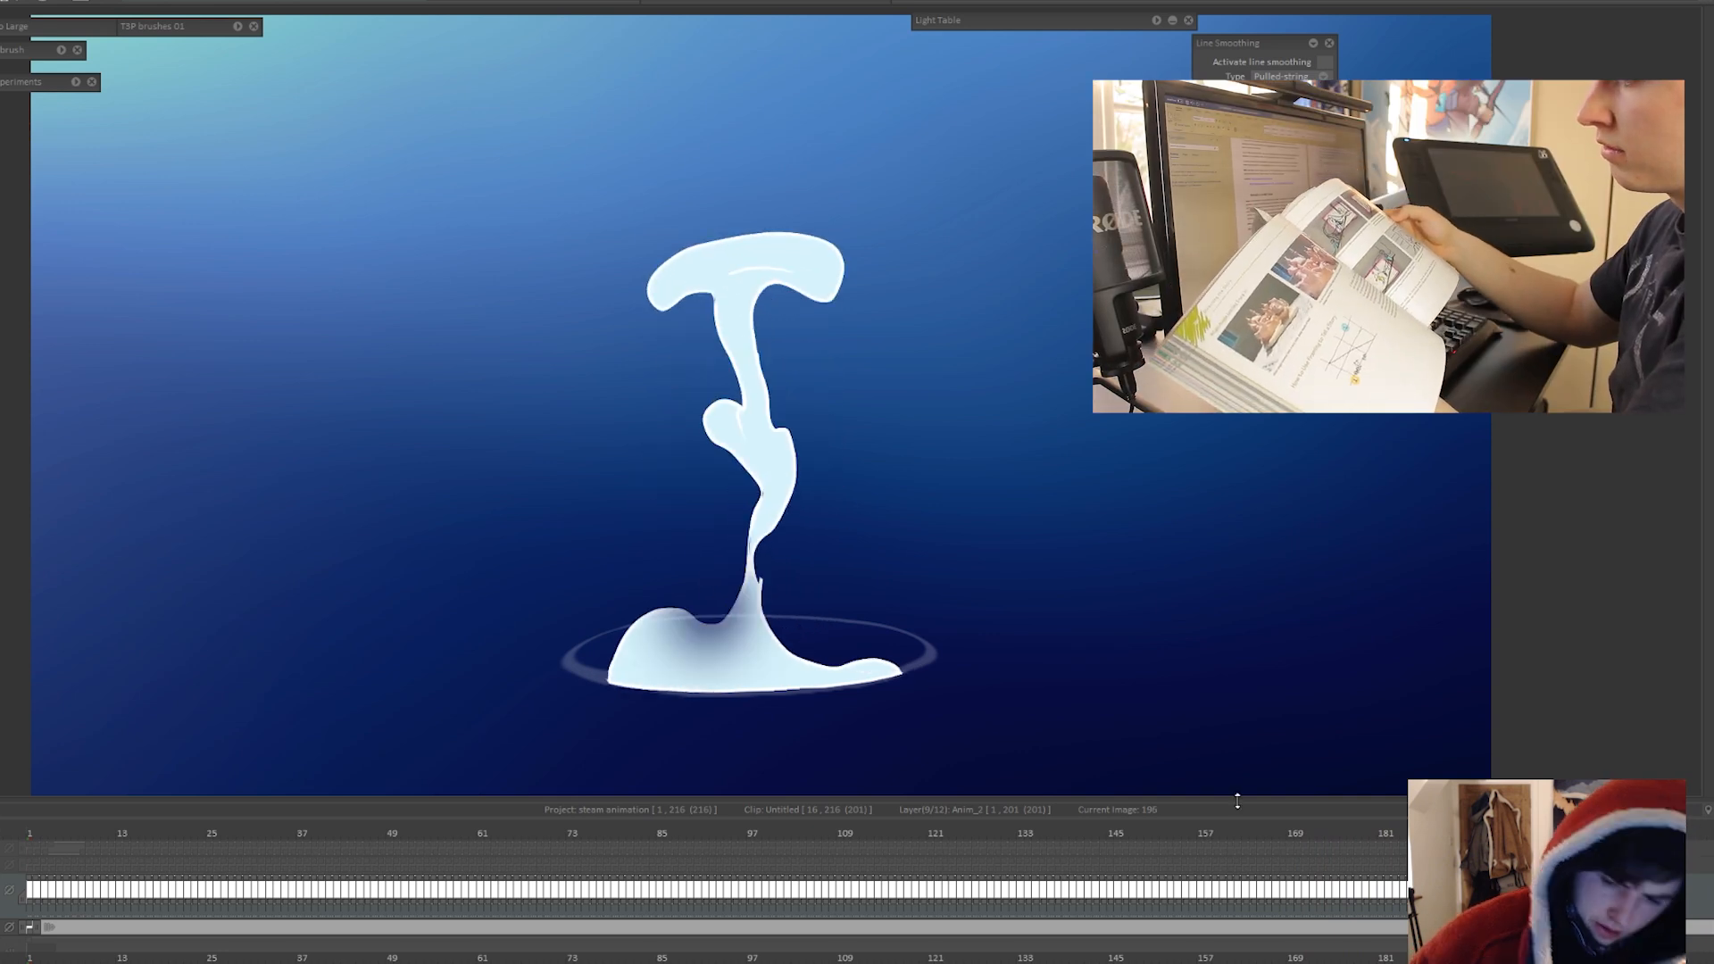
click(852, 900)
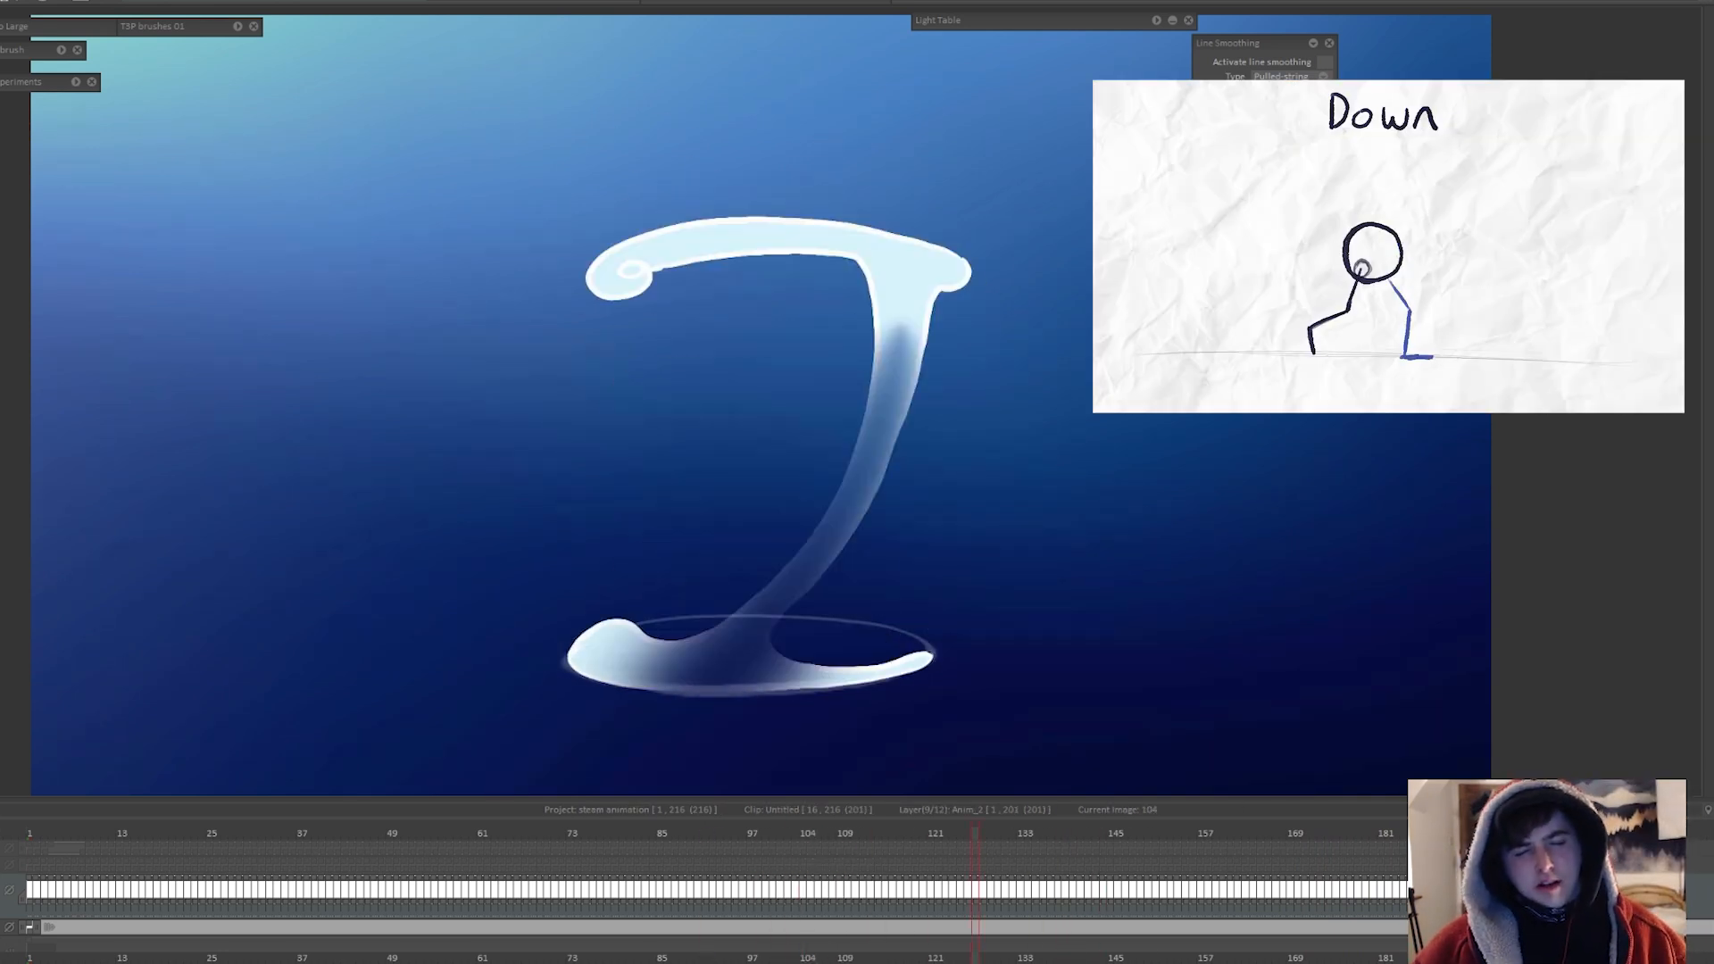